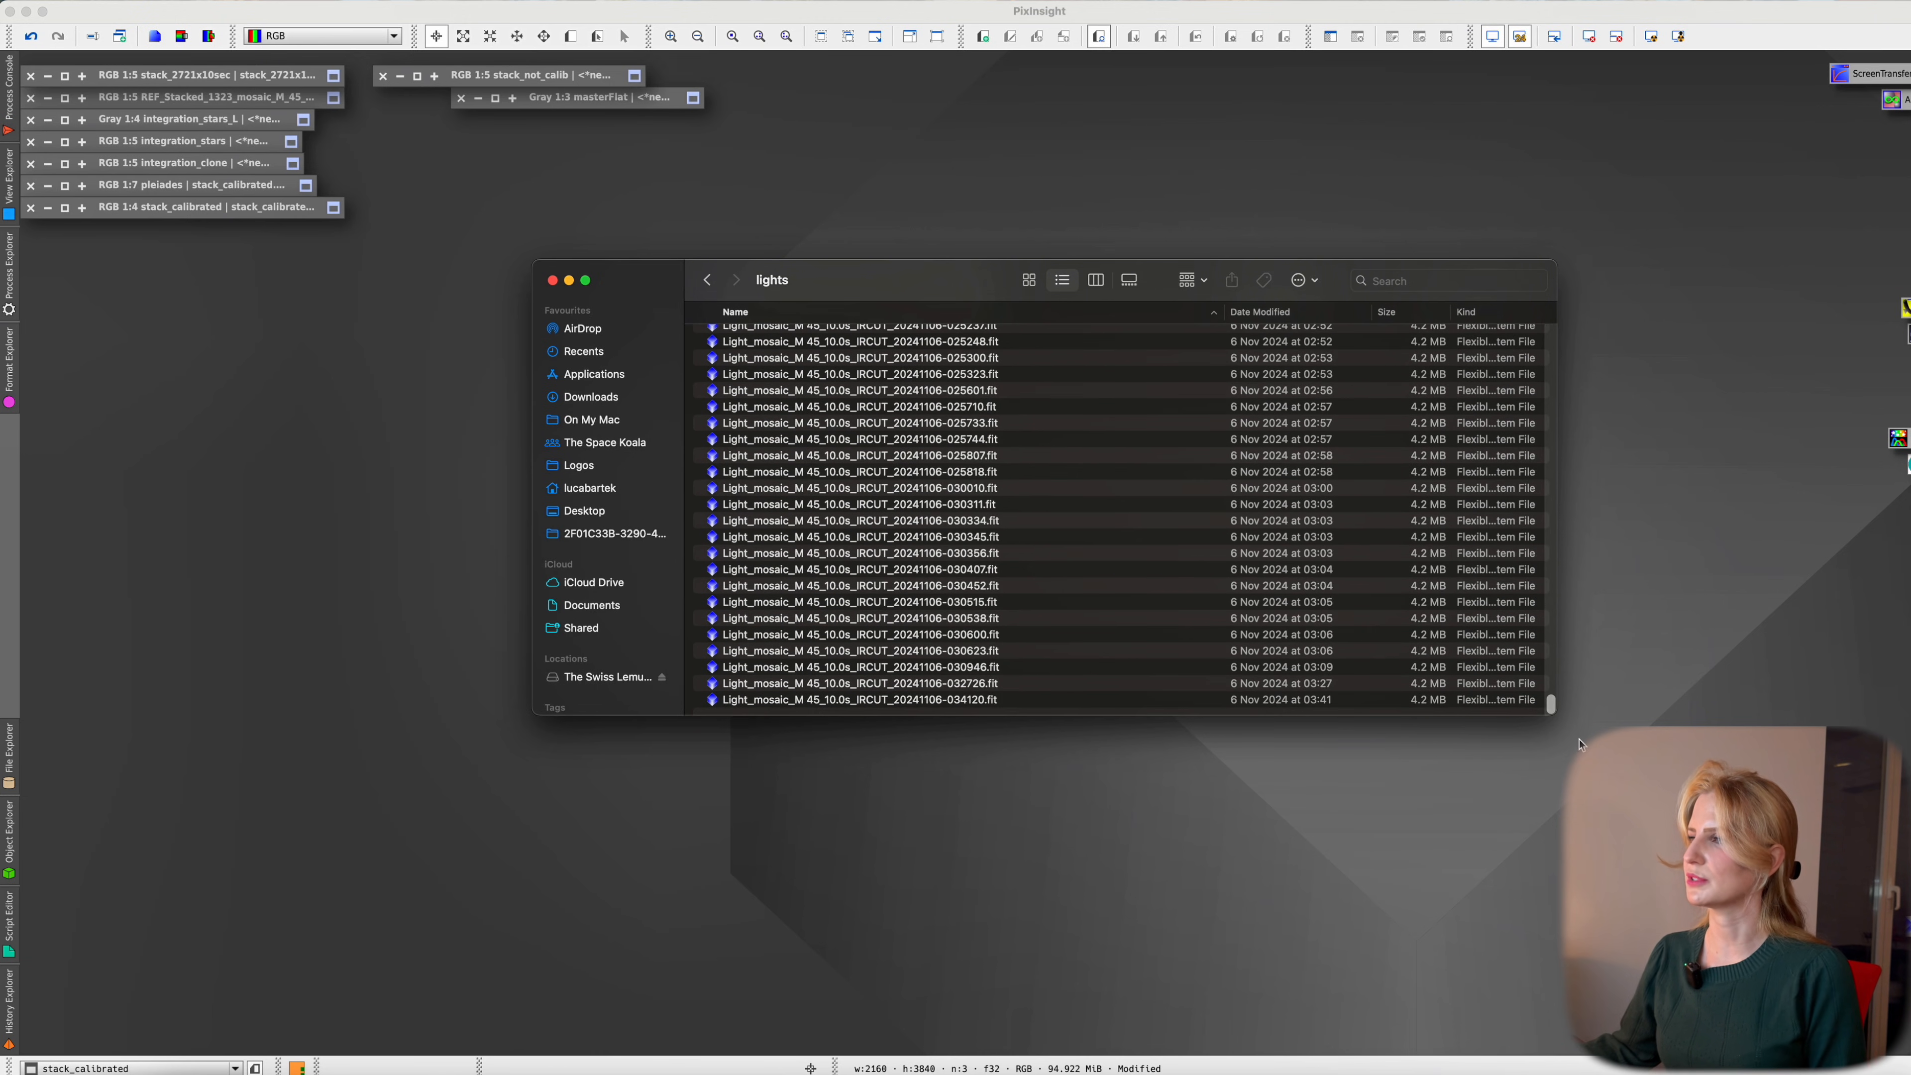
# Count the 2723 light frames and compute 2723*10/3600, about 7.56 hours of exposure
pyautogui.click(1217, 502)
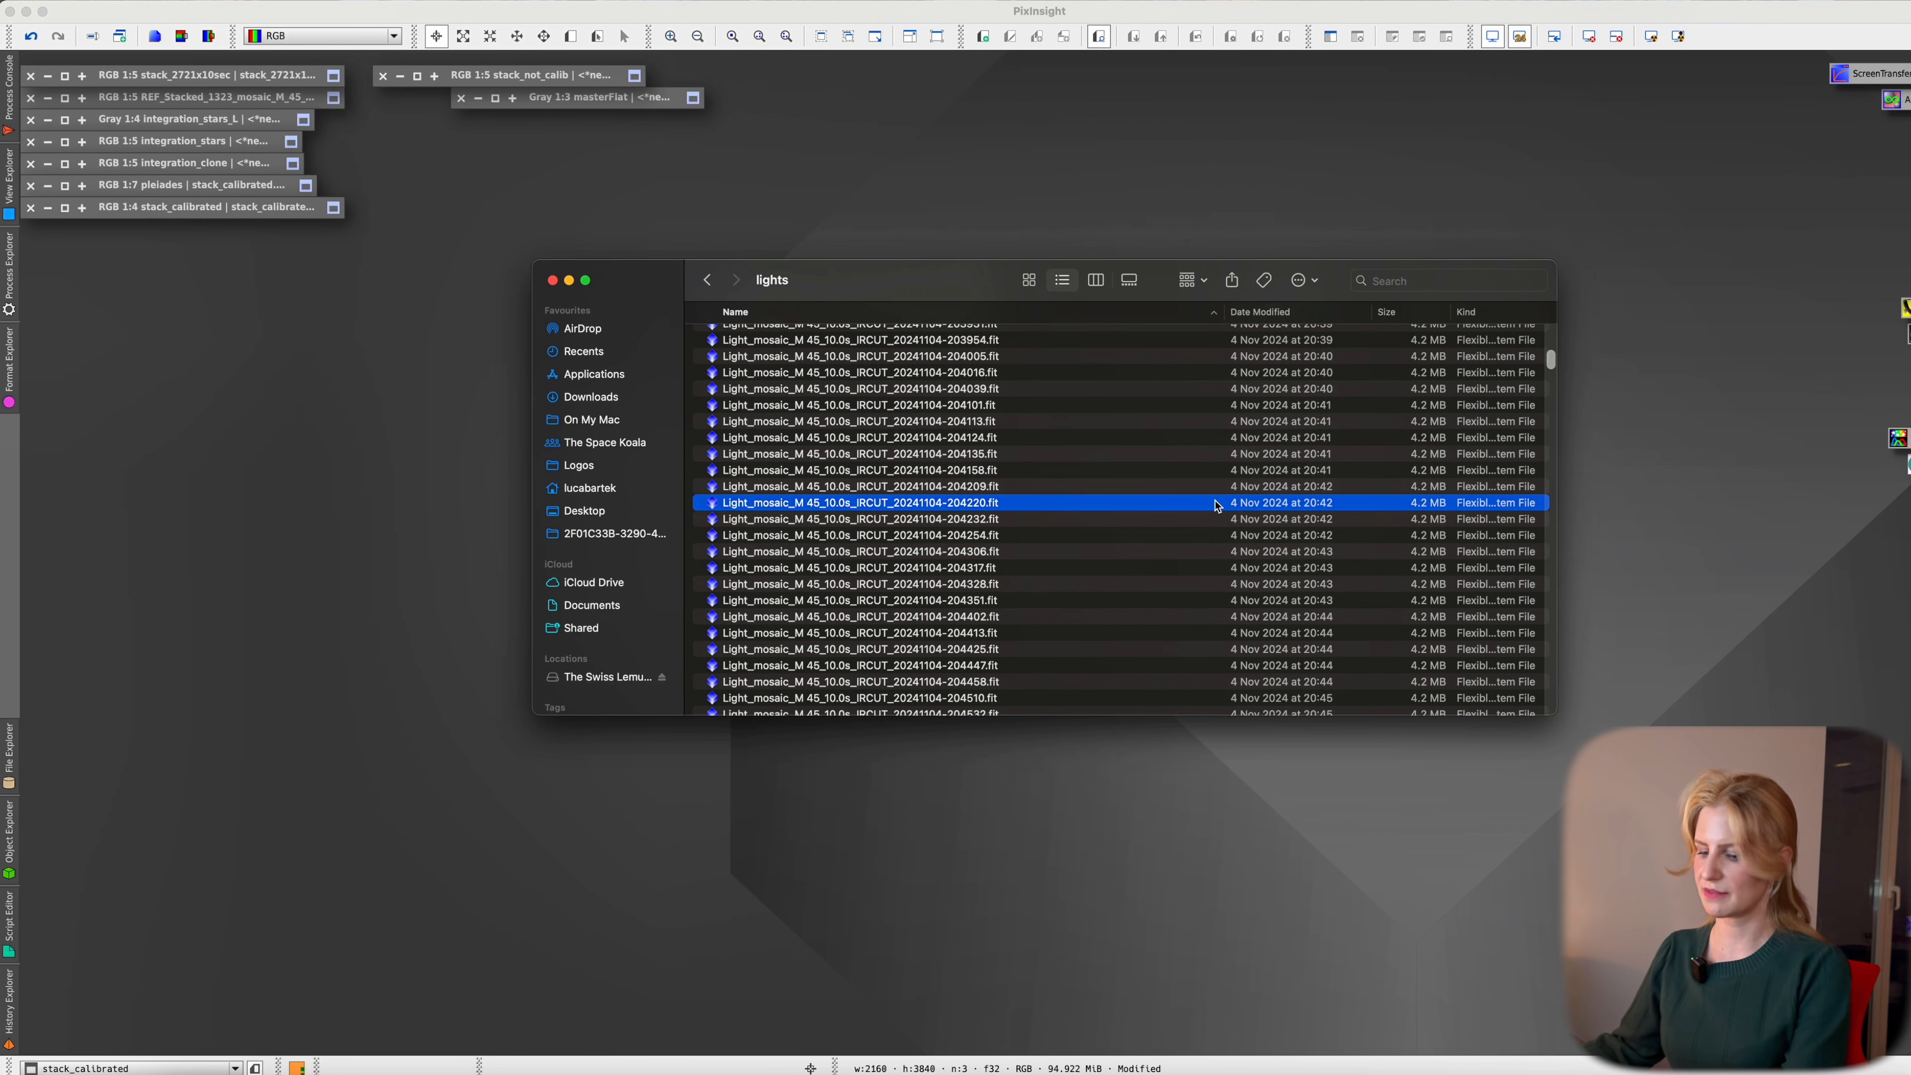
pyautogui.press('super+a')
pyautogui.rightClick(1017, 479)
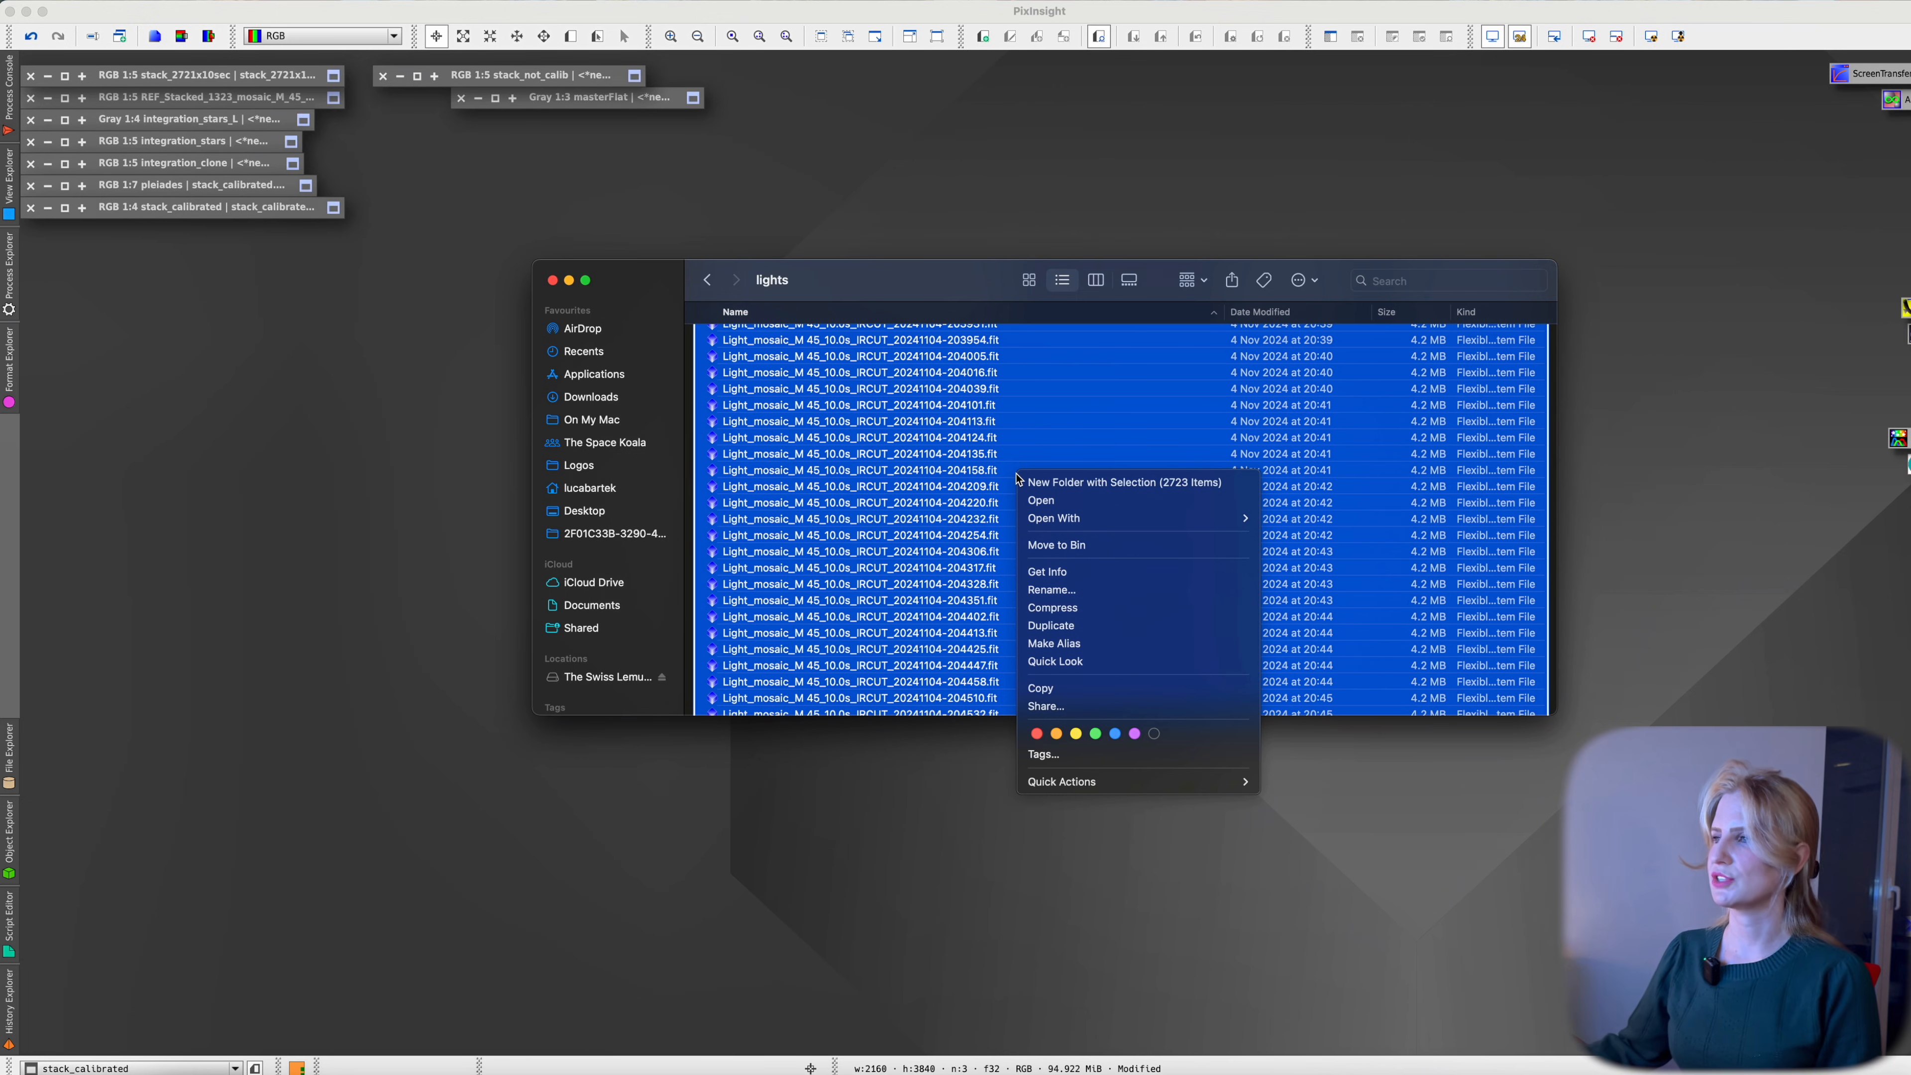
pyautogui.press('Escape')
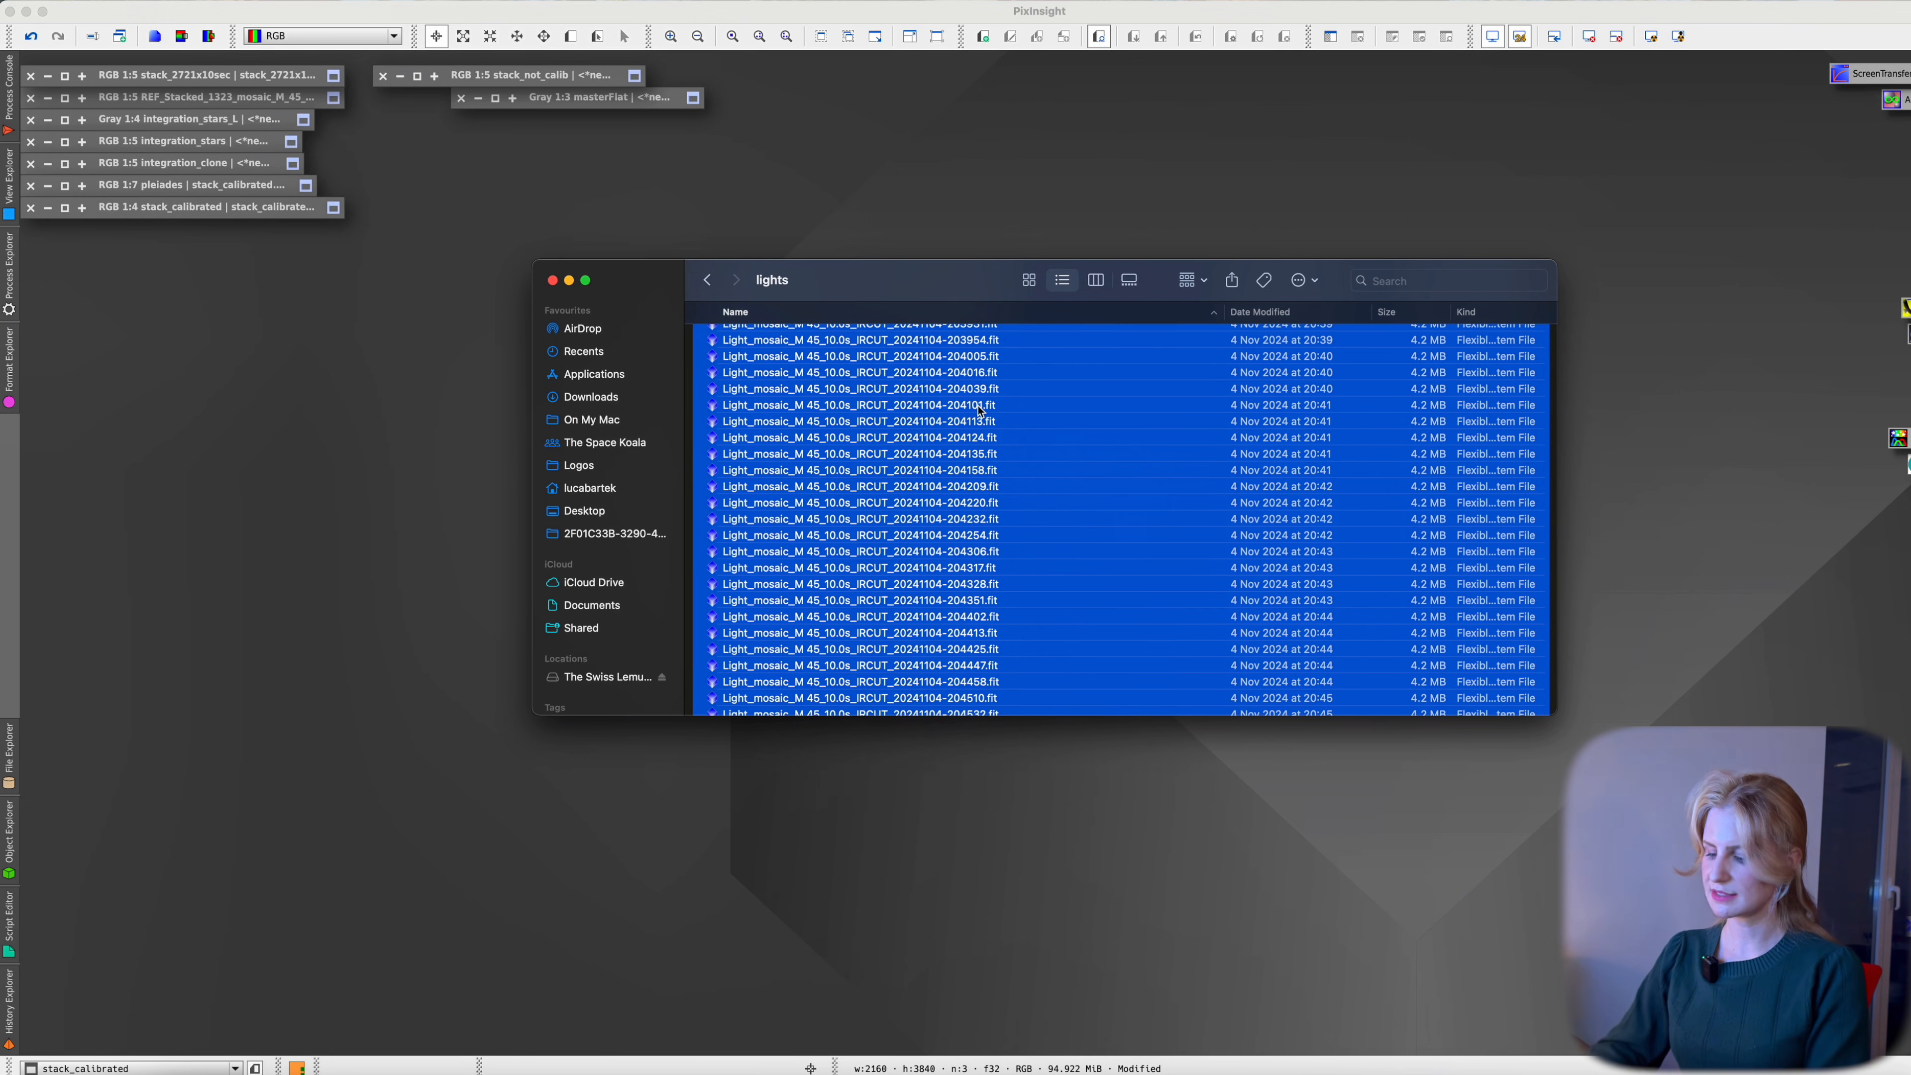
pyautogui.press('super+space')
pyautogui.write('27')
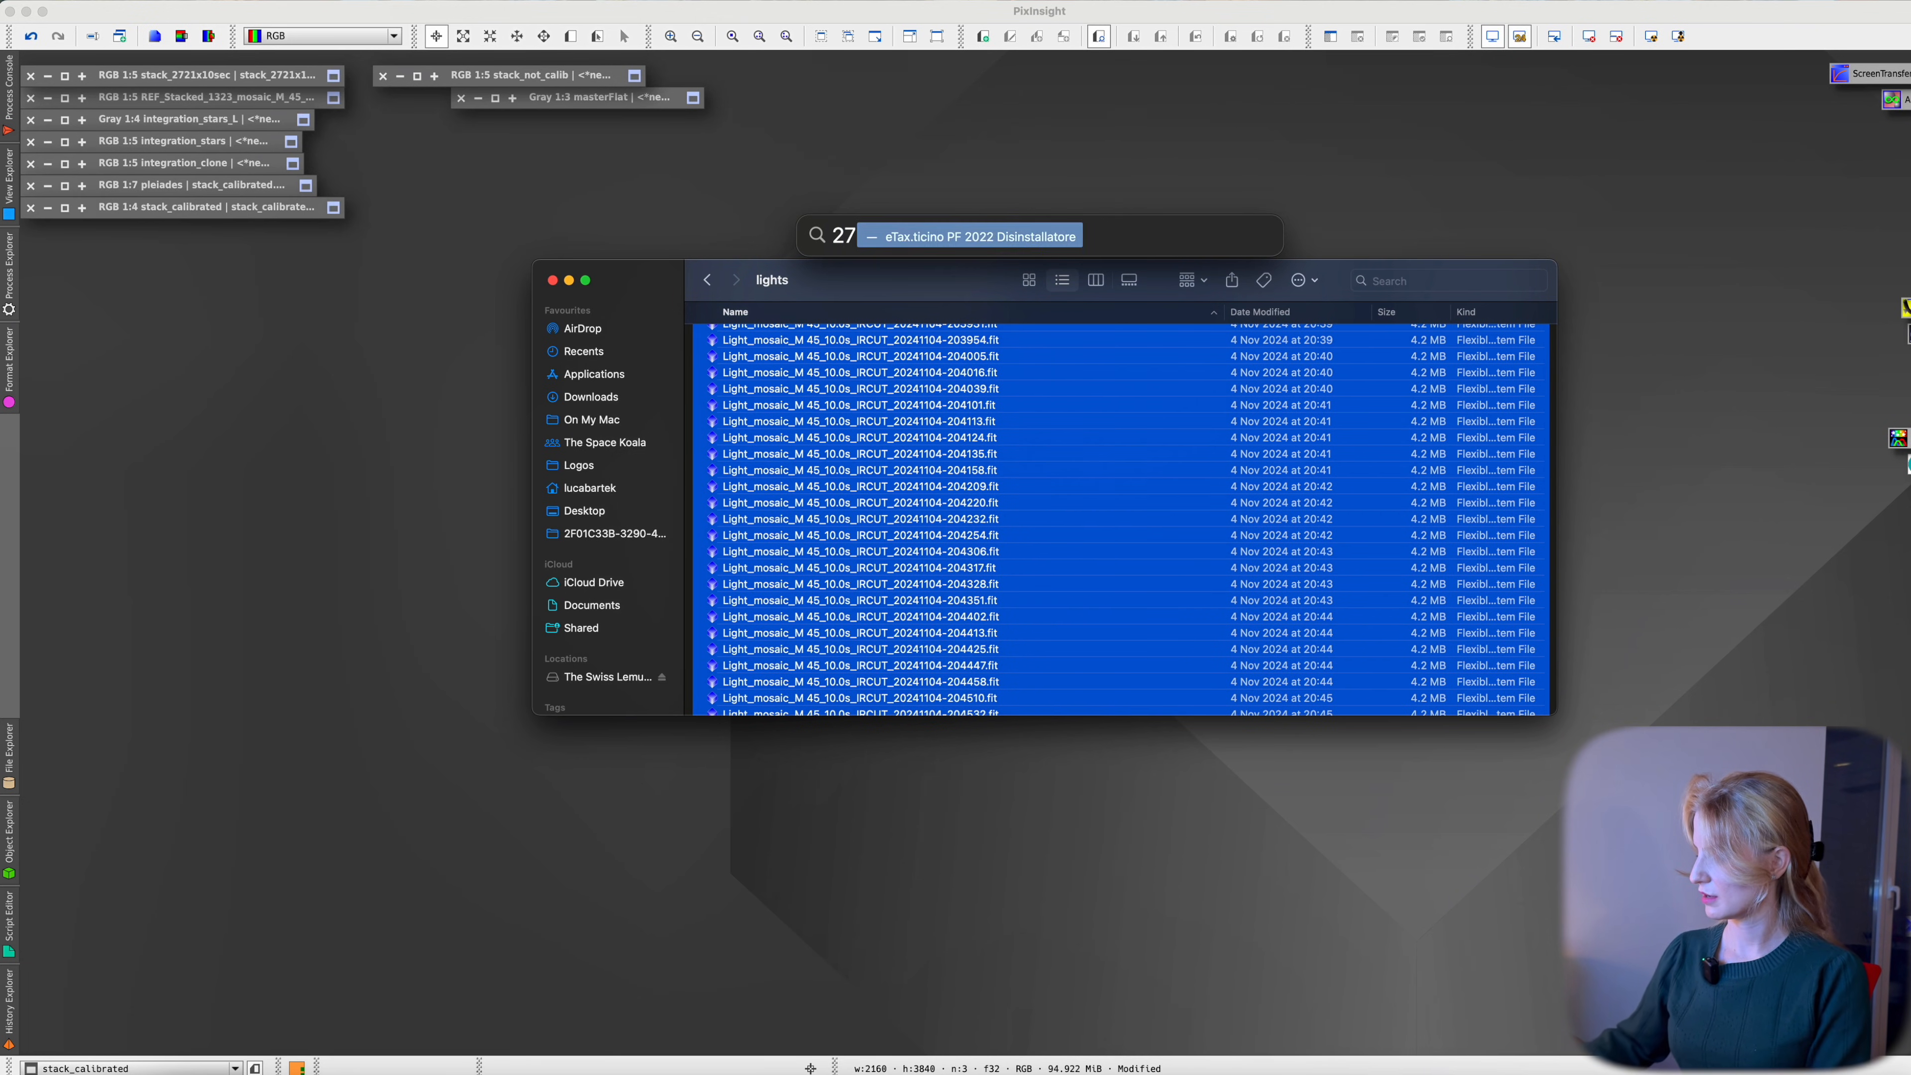
pyautogui.write('23*10/3600')
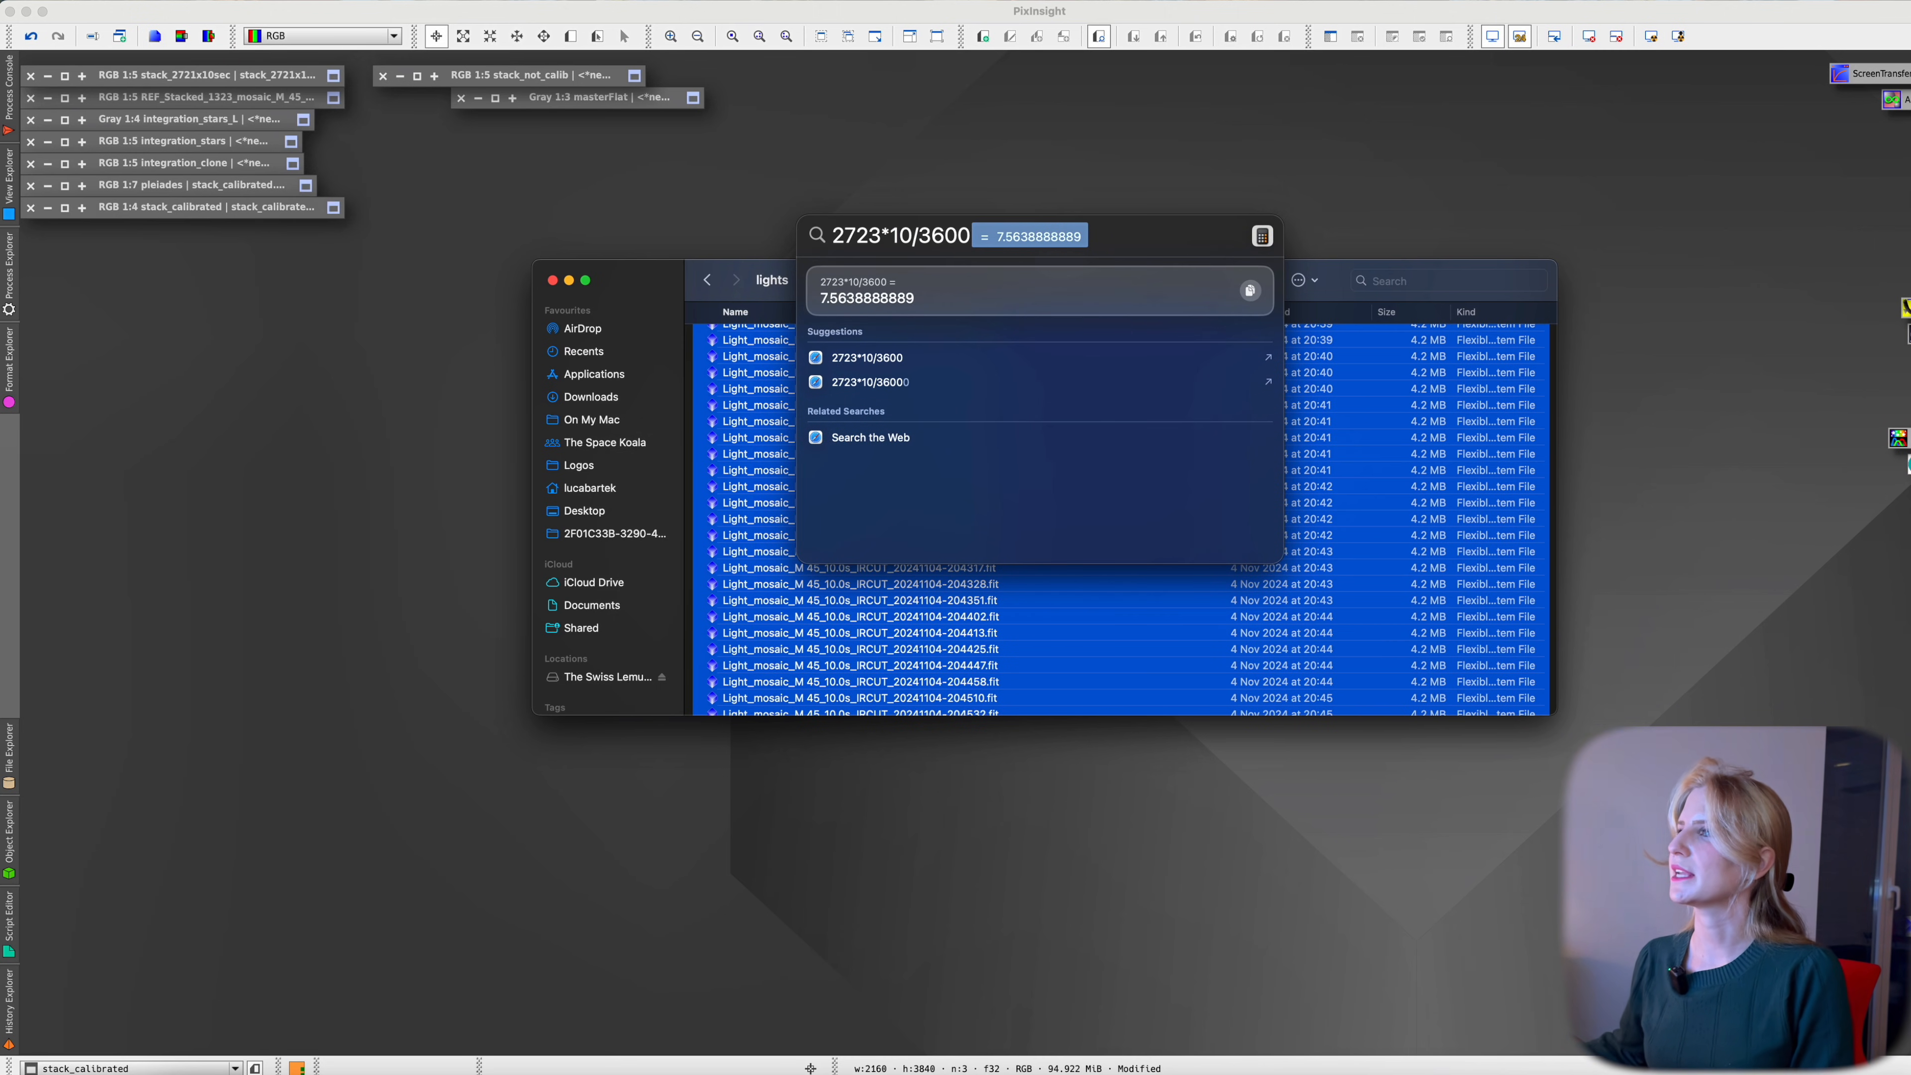
pyautogui.press('Escape')
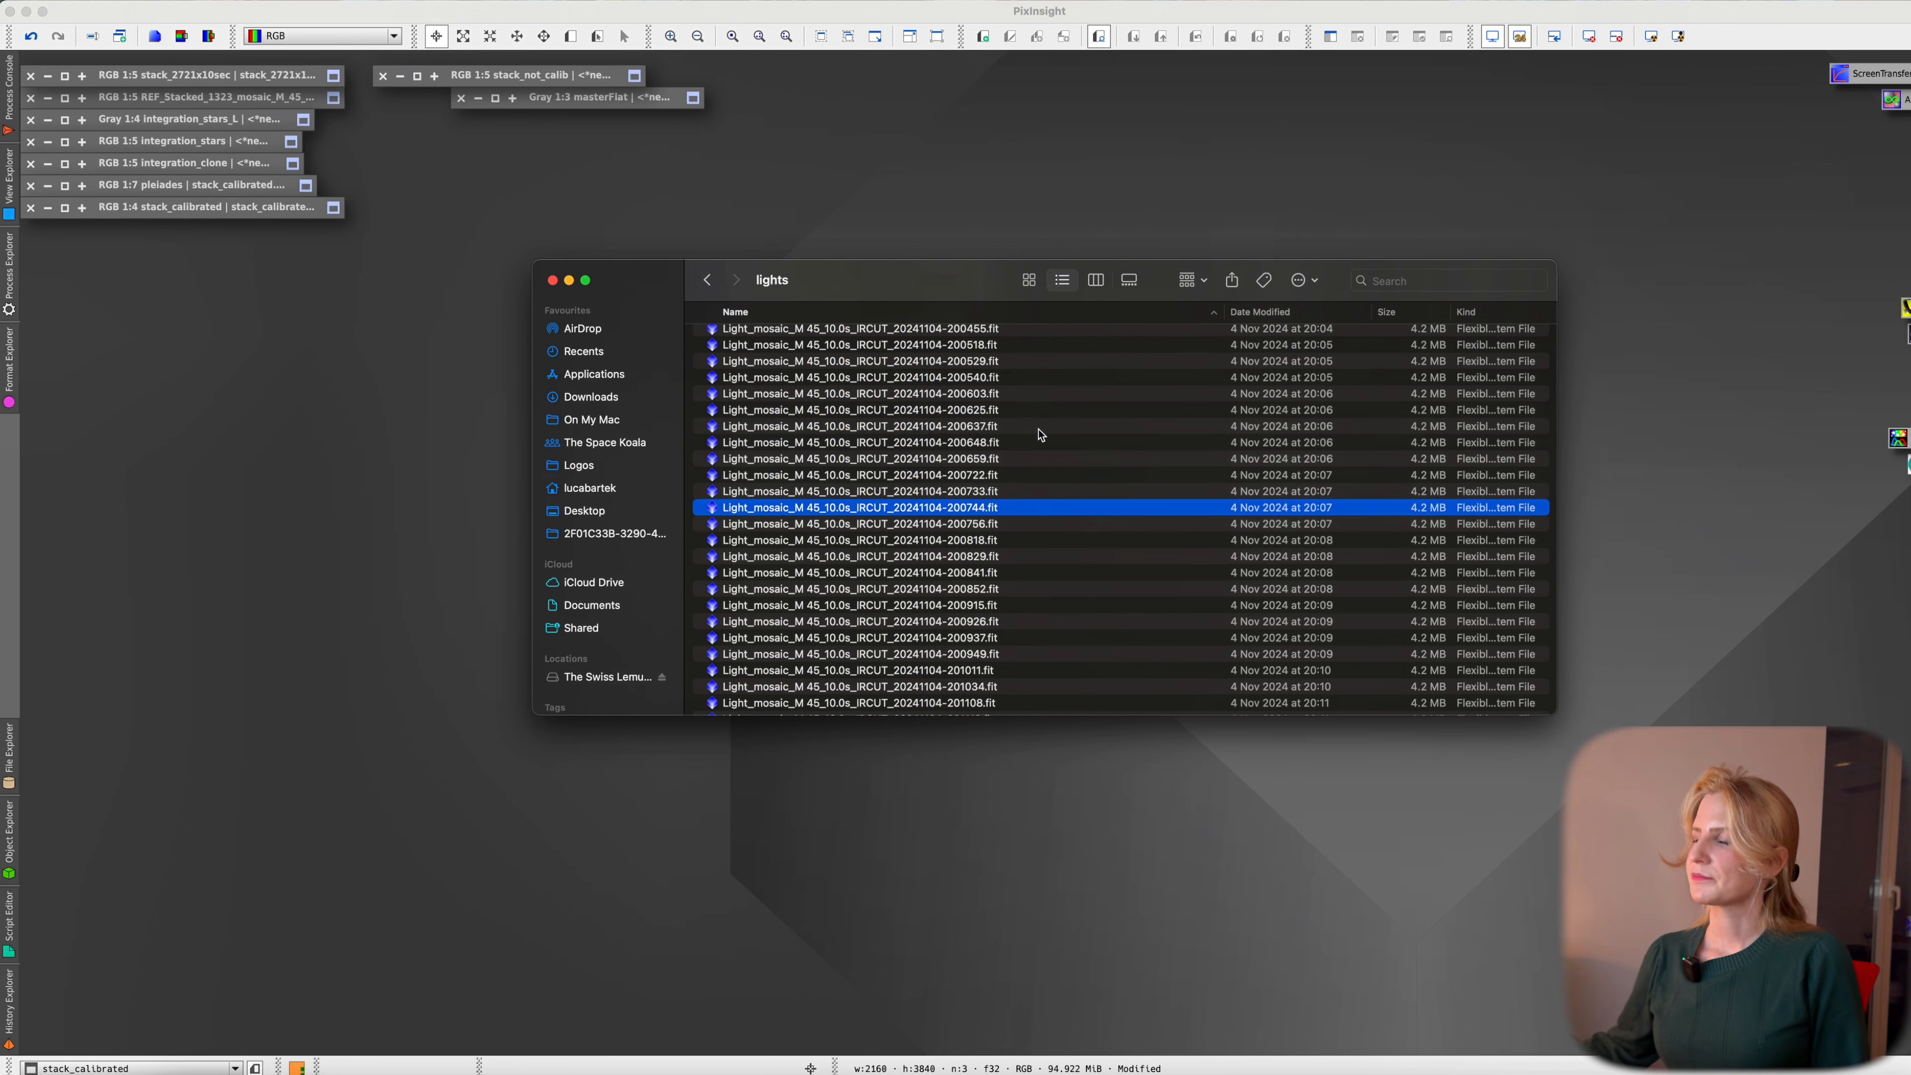
# Return to the parent SeestarMosaicTutorial folder
pyautogui.click(1036, 428)
pyautogui.scroll(6, 1063, 494)
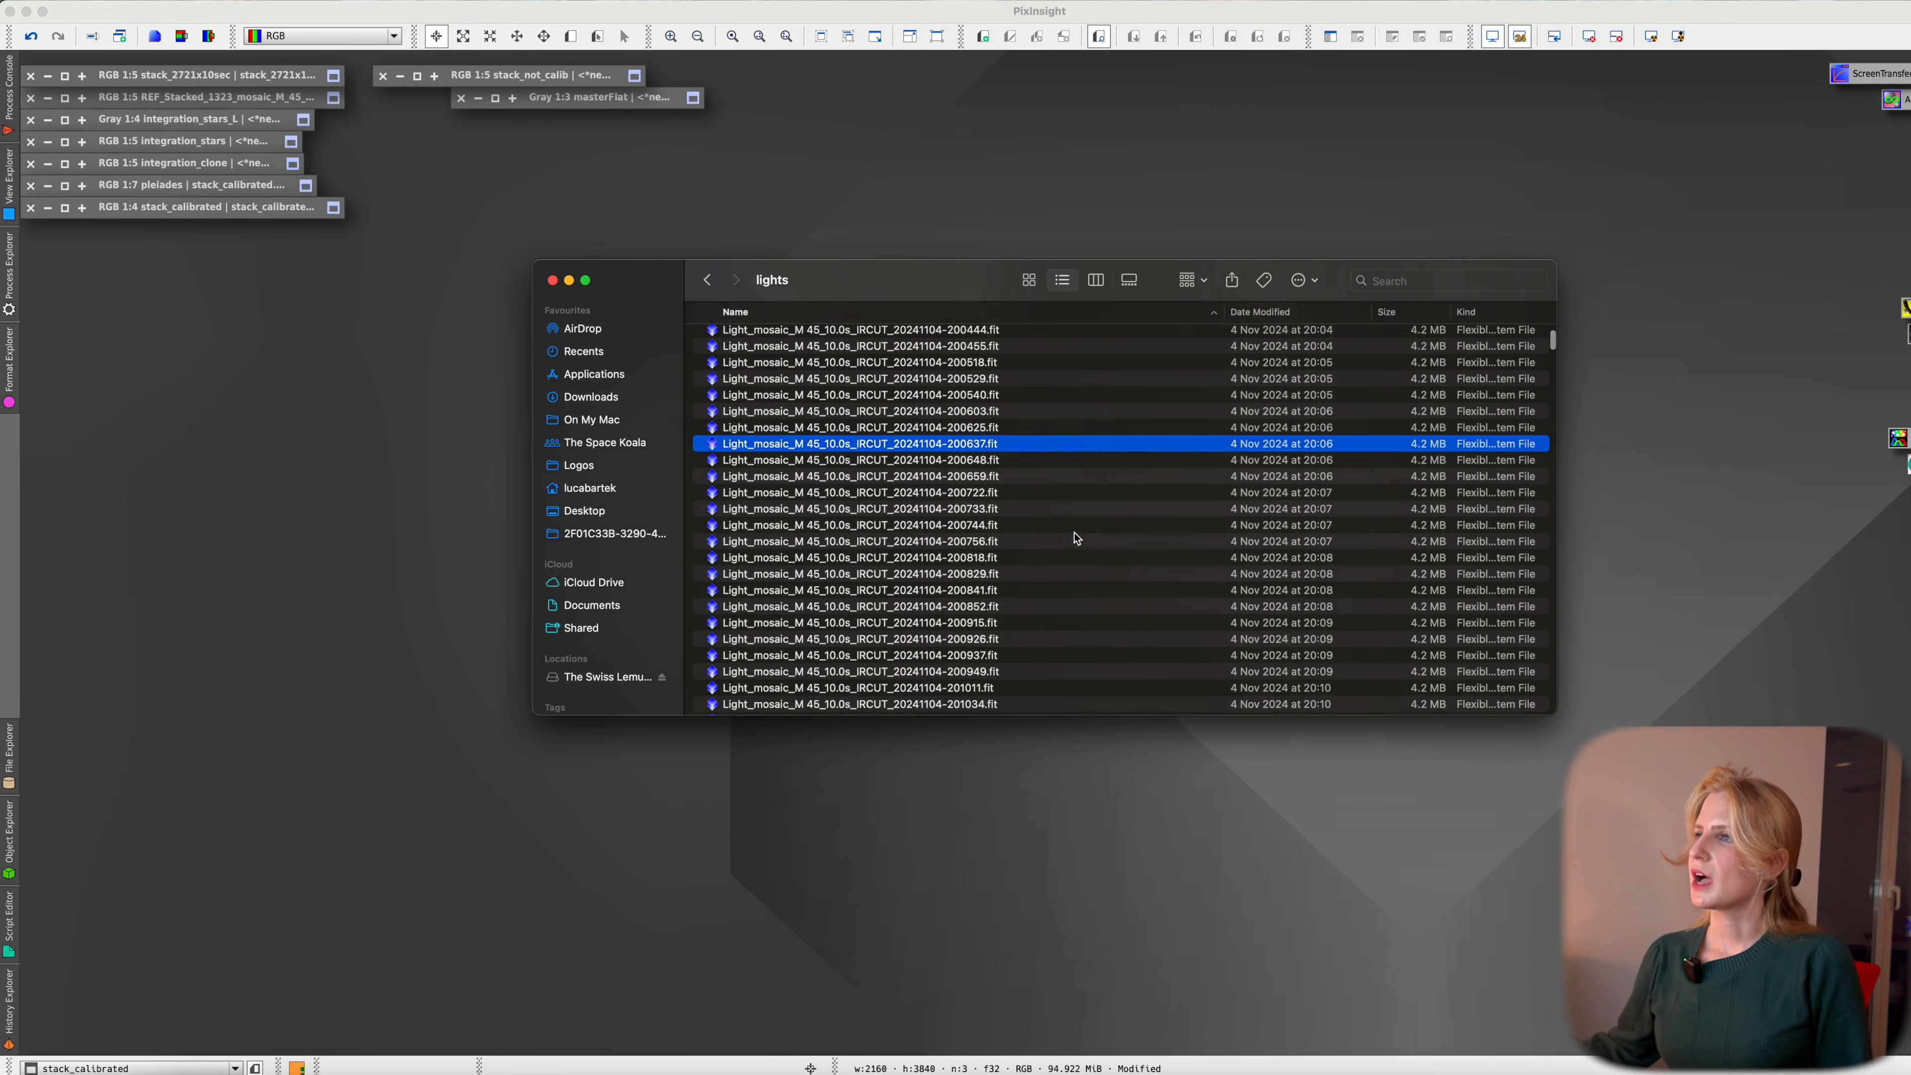
pyautogui.press('super+Up')
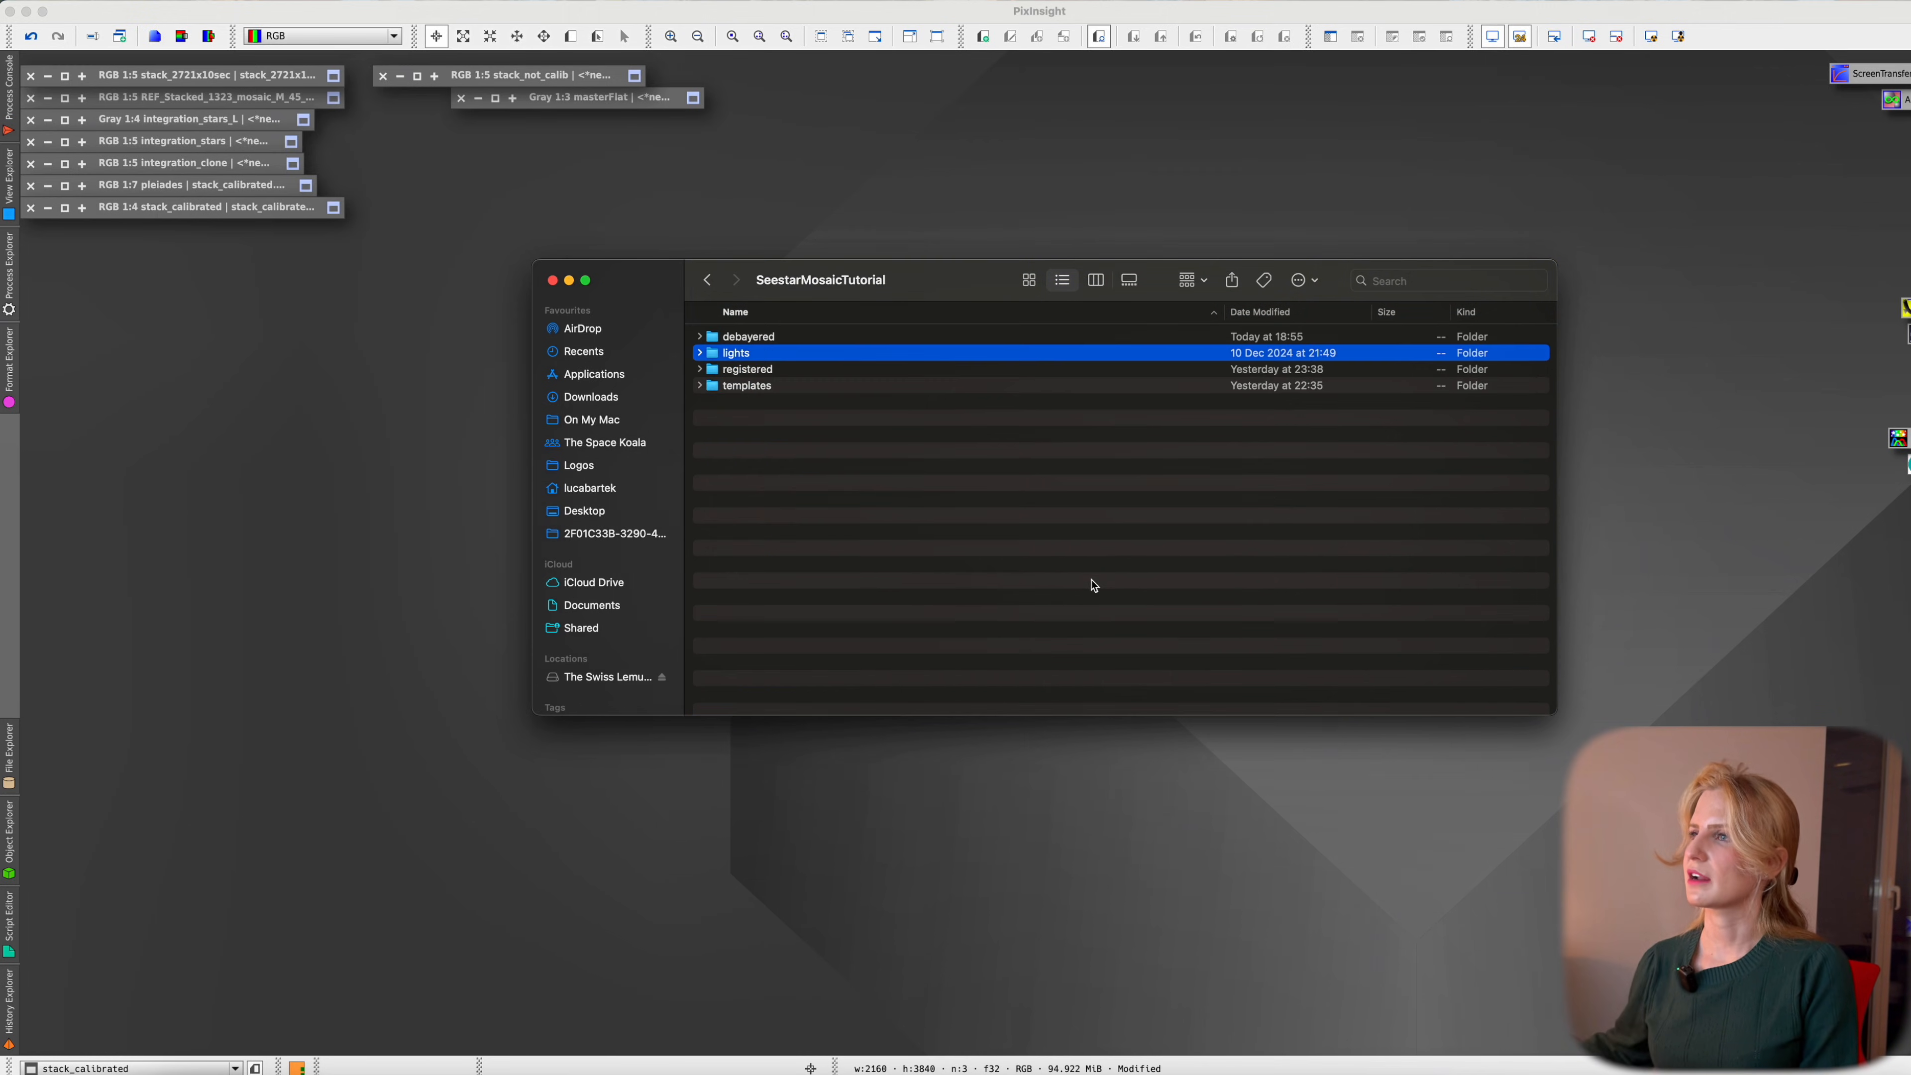
# Open both Seestar stacks, Stacked_1466 and REF_Stacked, from the templates folder
pyautogui.doubleClick(767, 387)
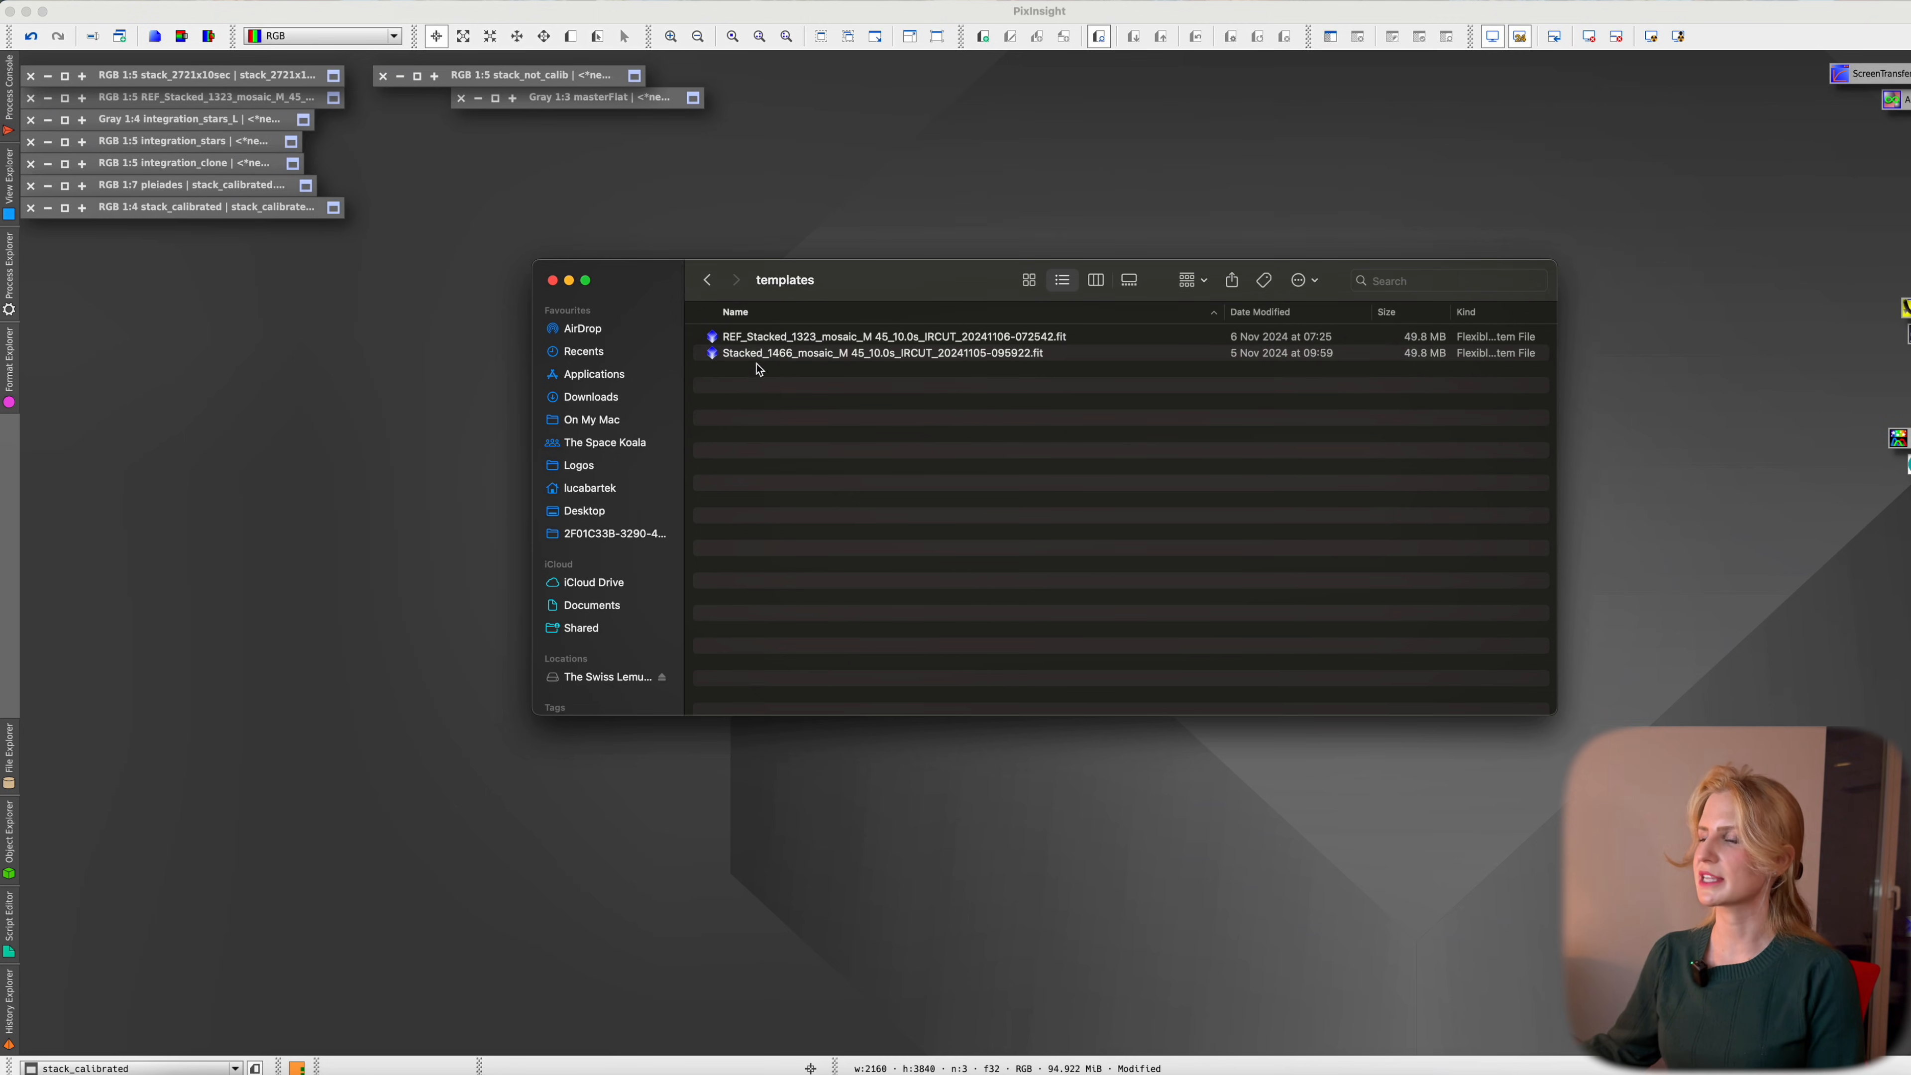
pyautogui.click(762, 357)
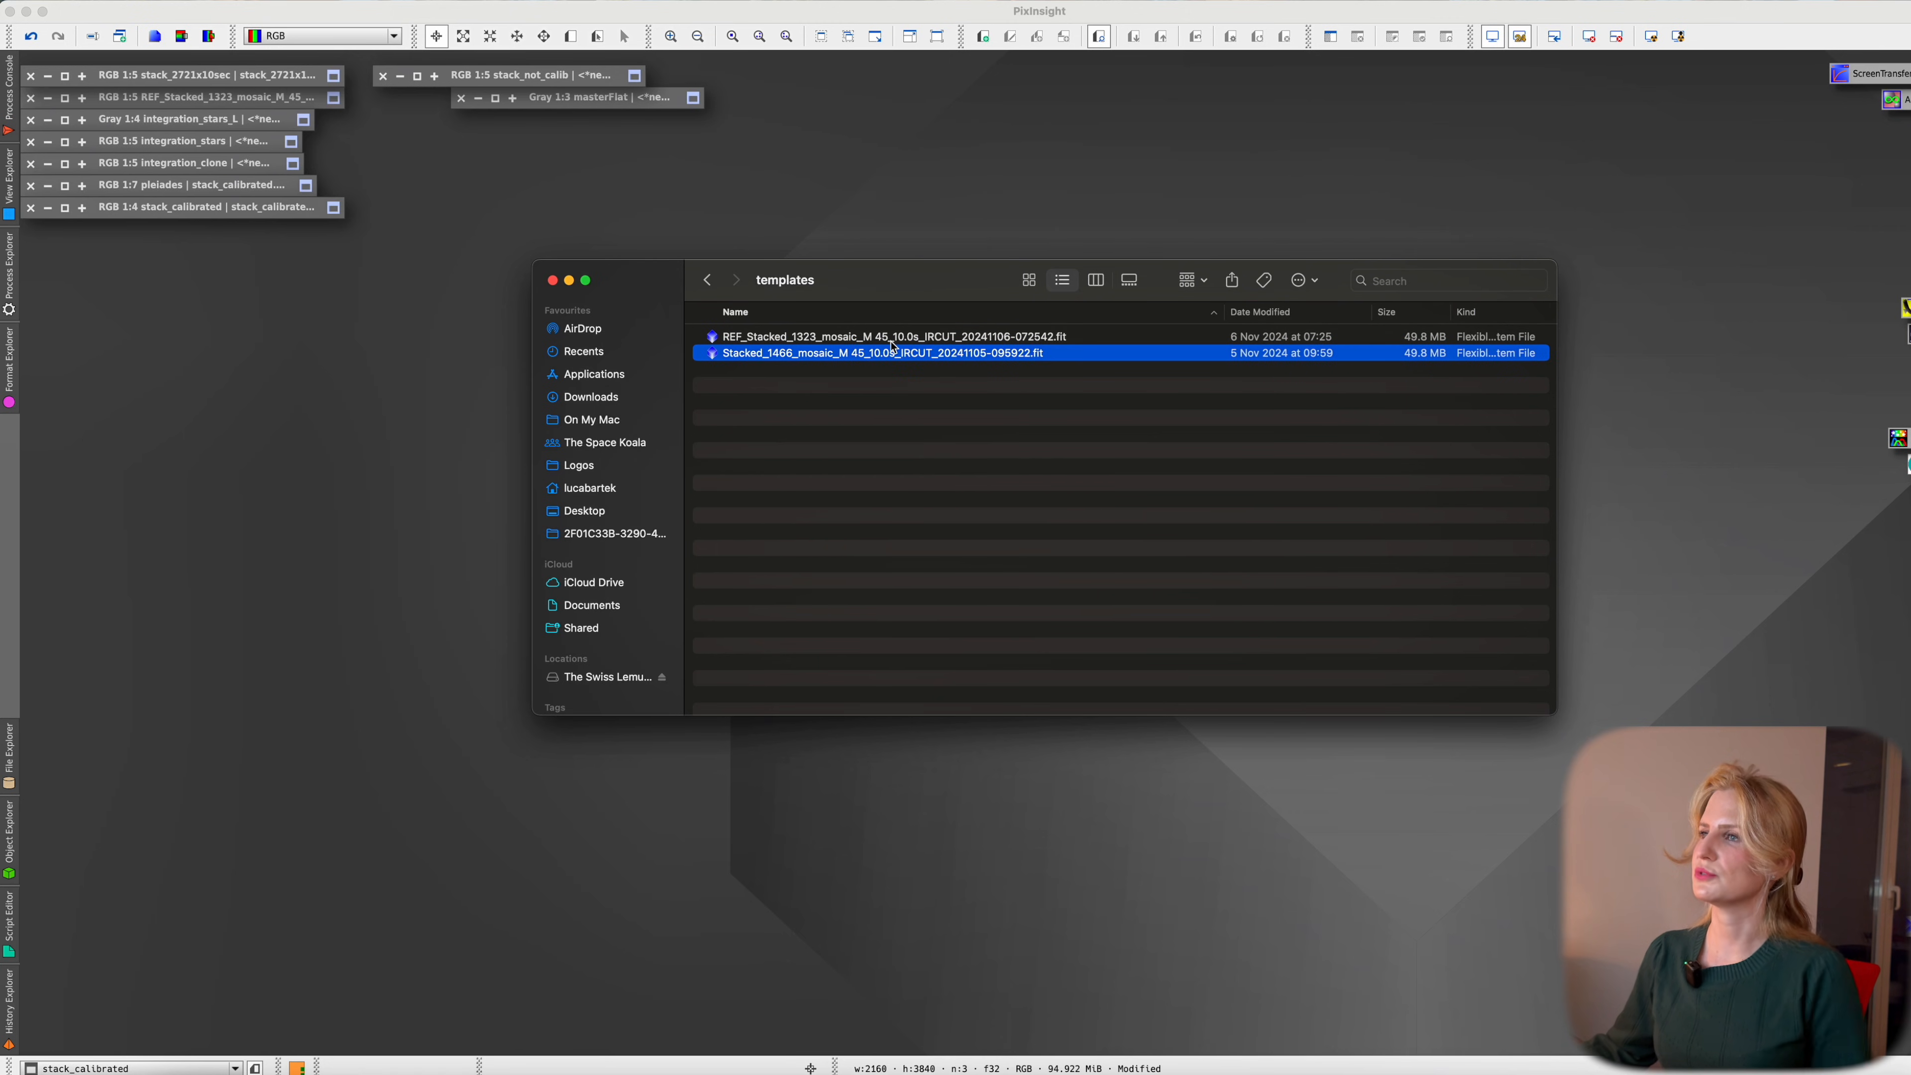
pyautogui.doubleClick(894, 357)
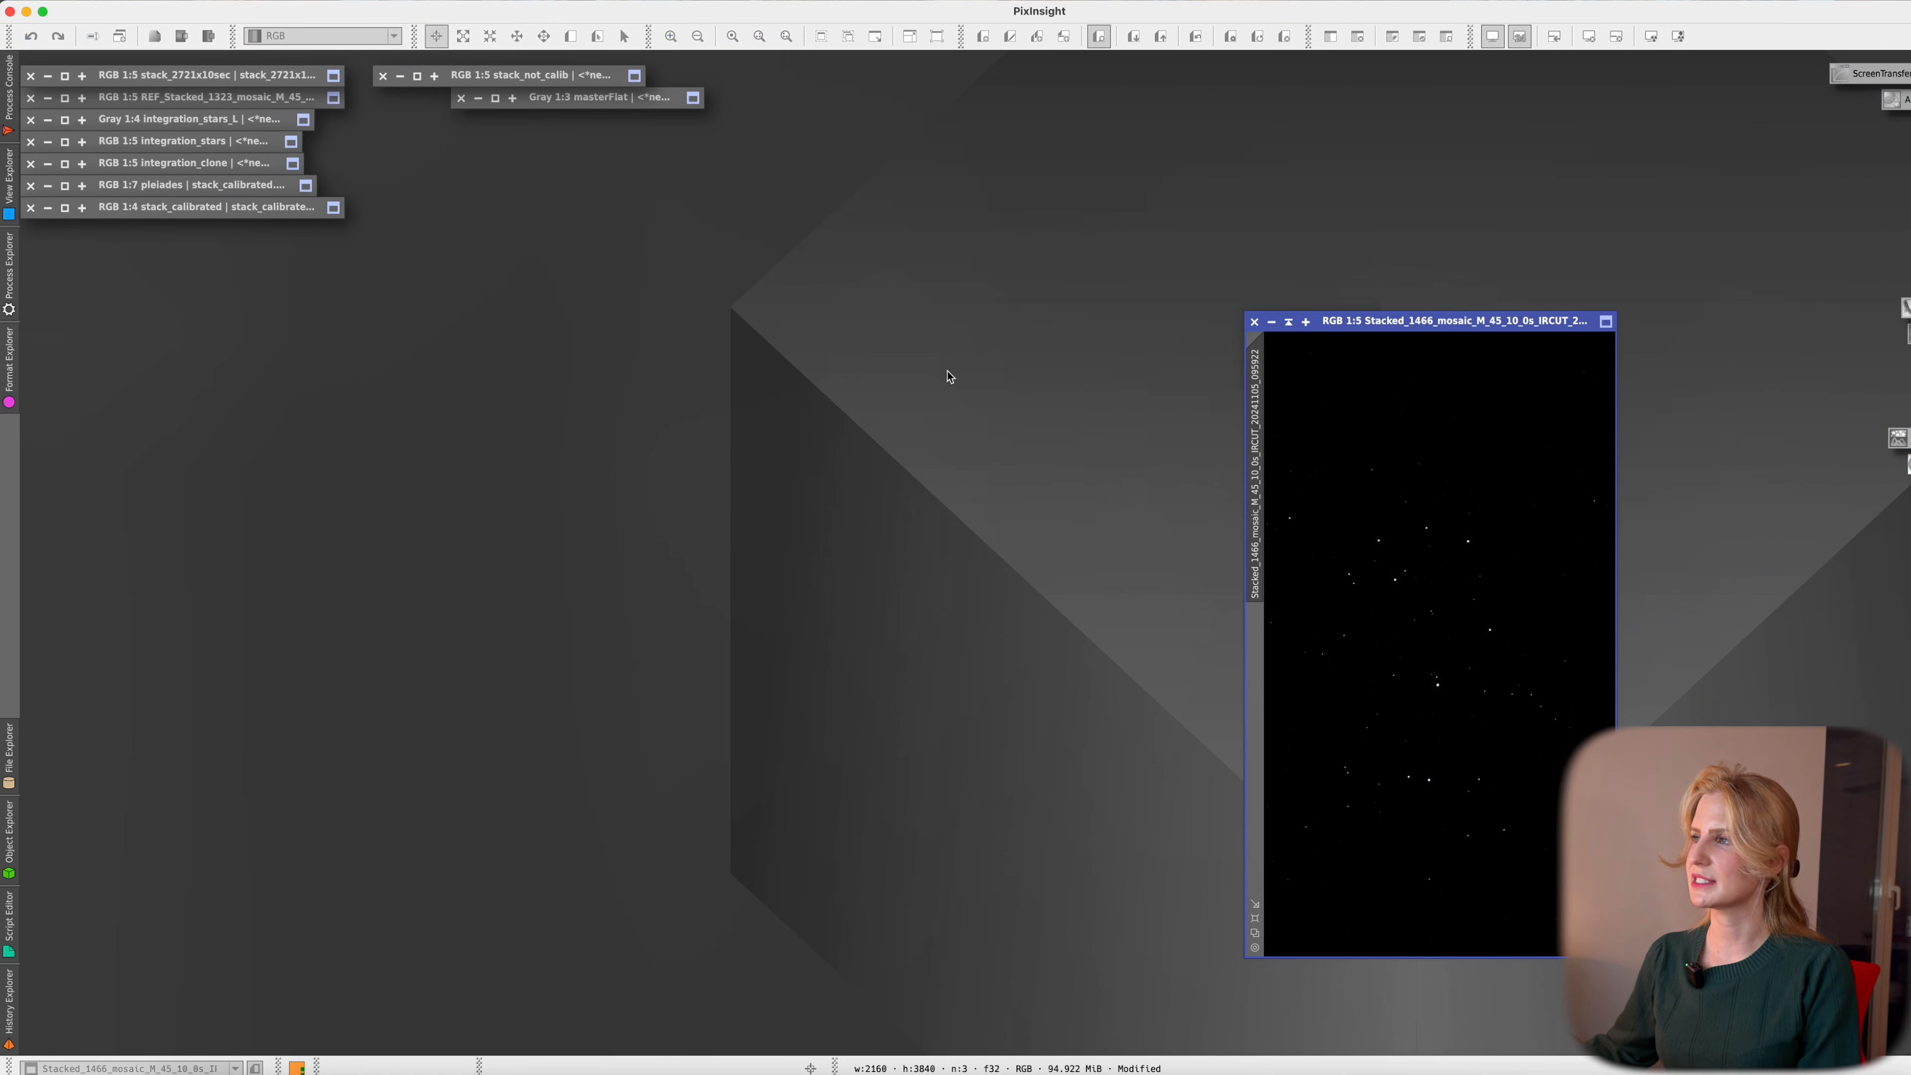
pyautogui.click(1653, 36)
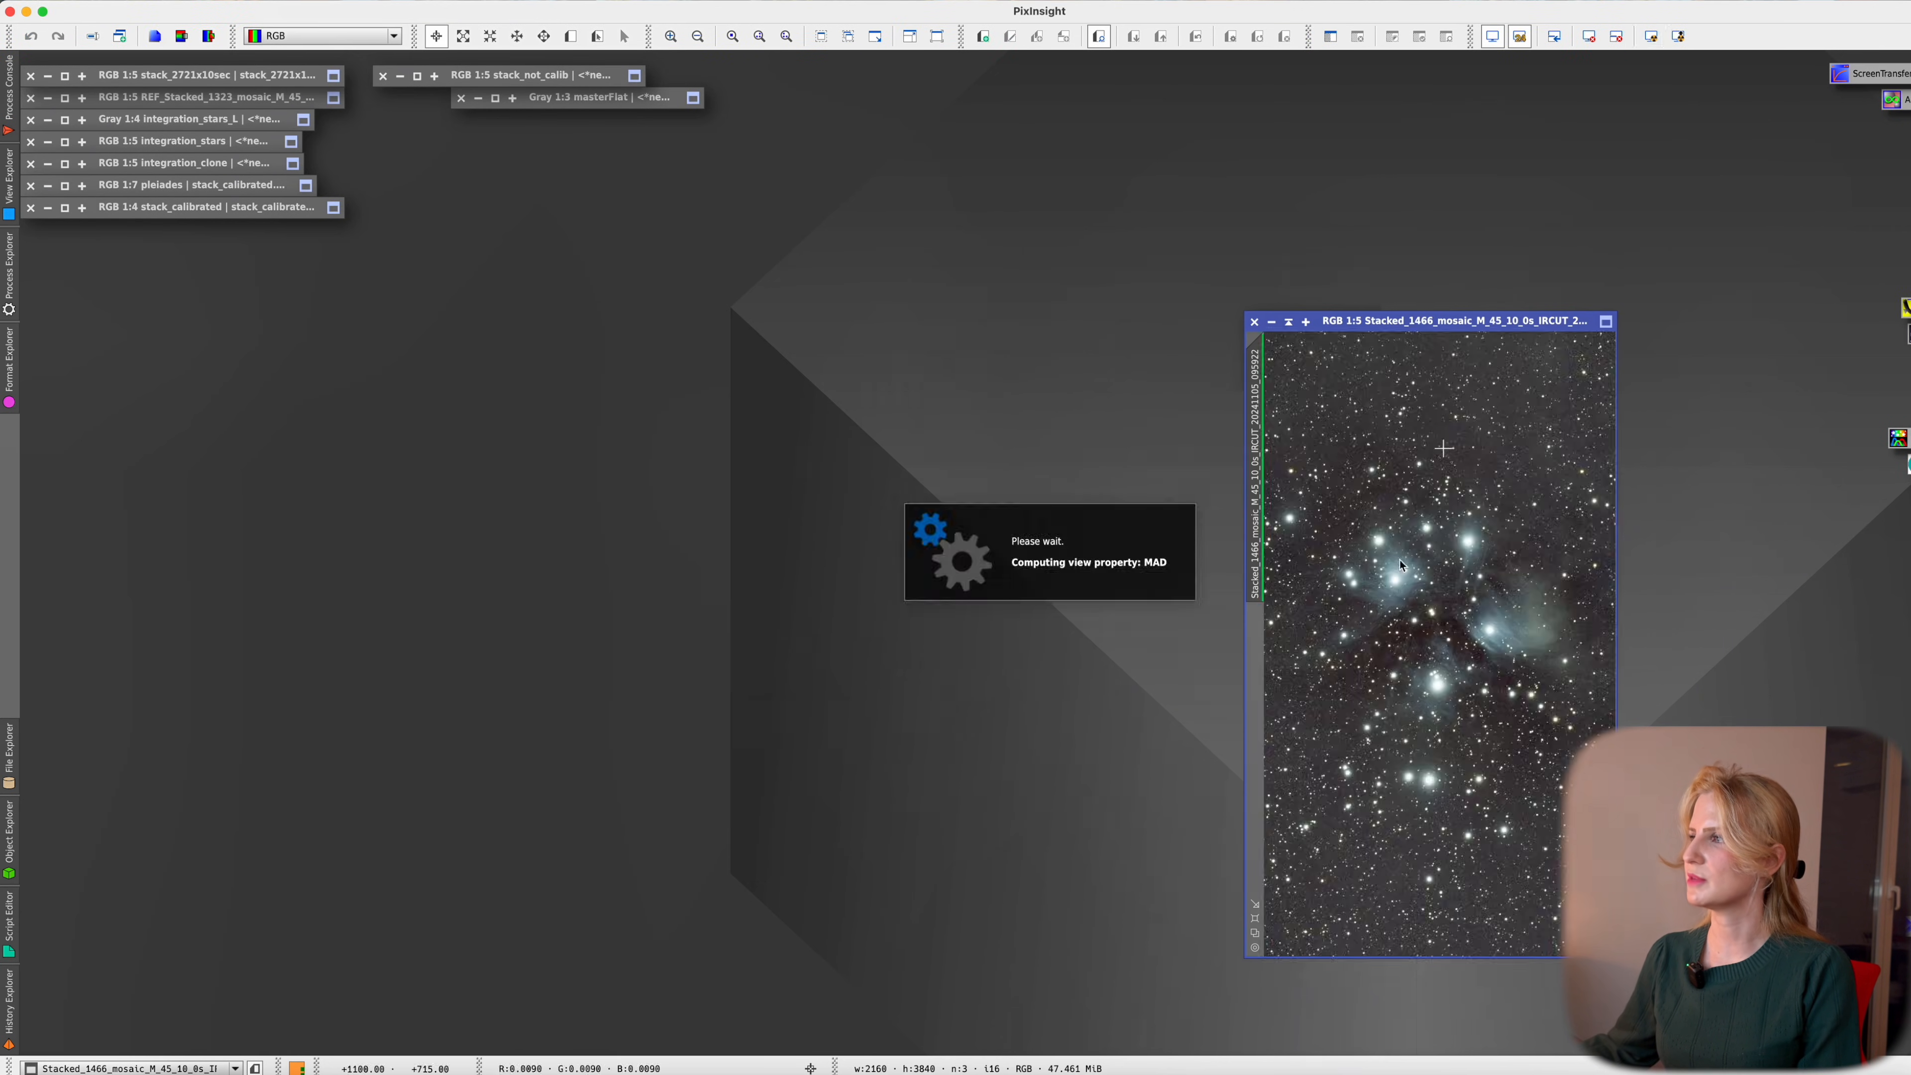
pyautogui.press('super+w')
pyautogui.press('super+o')
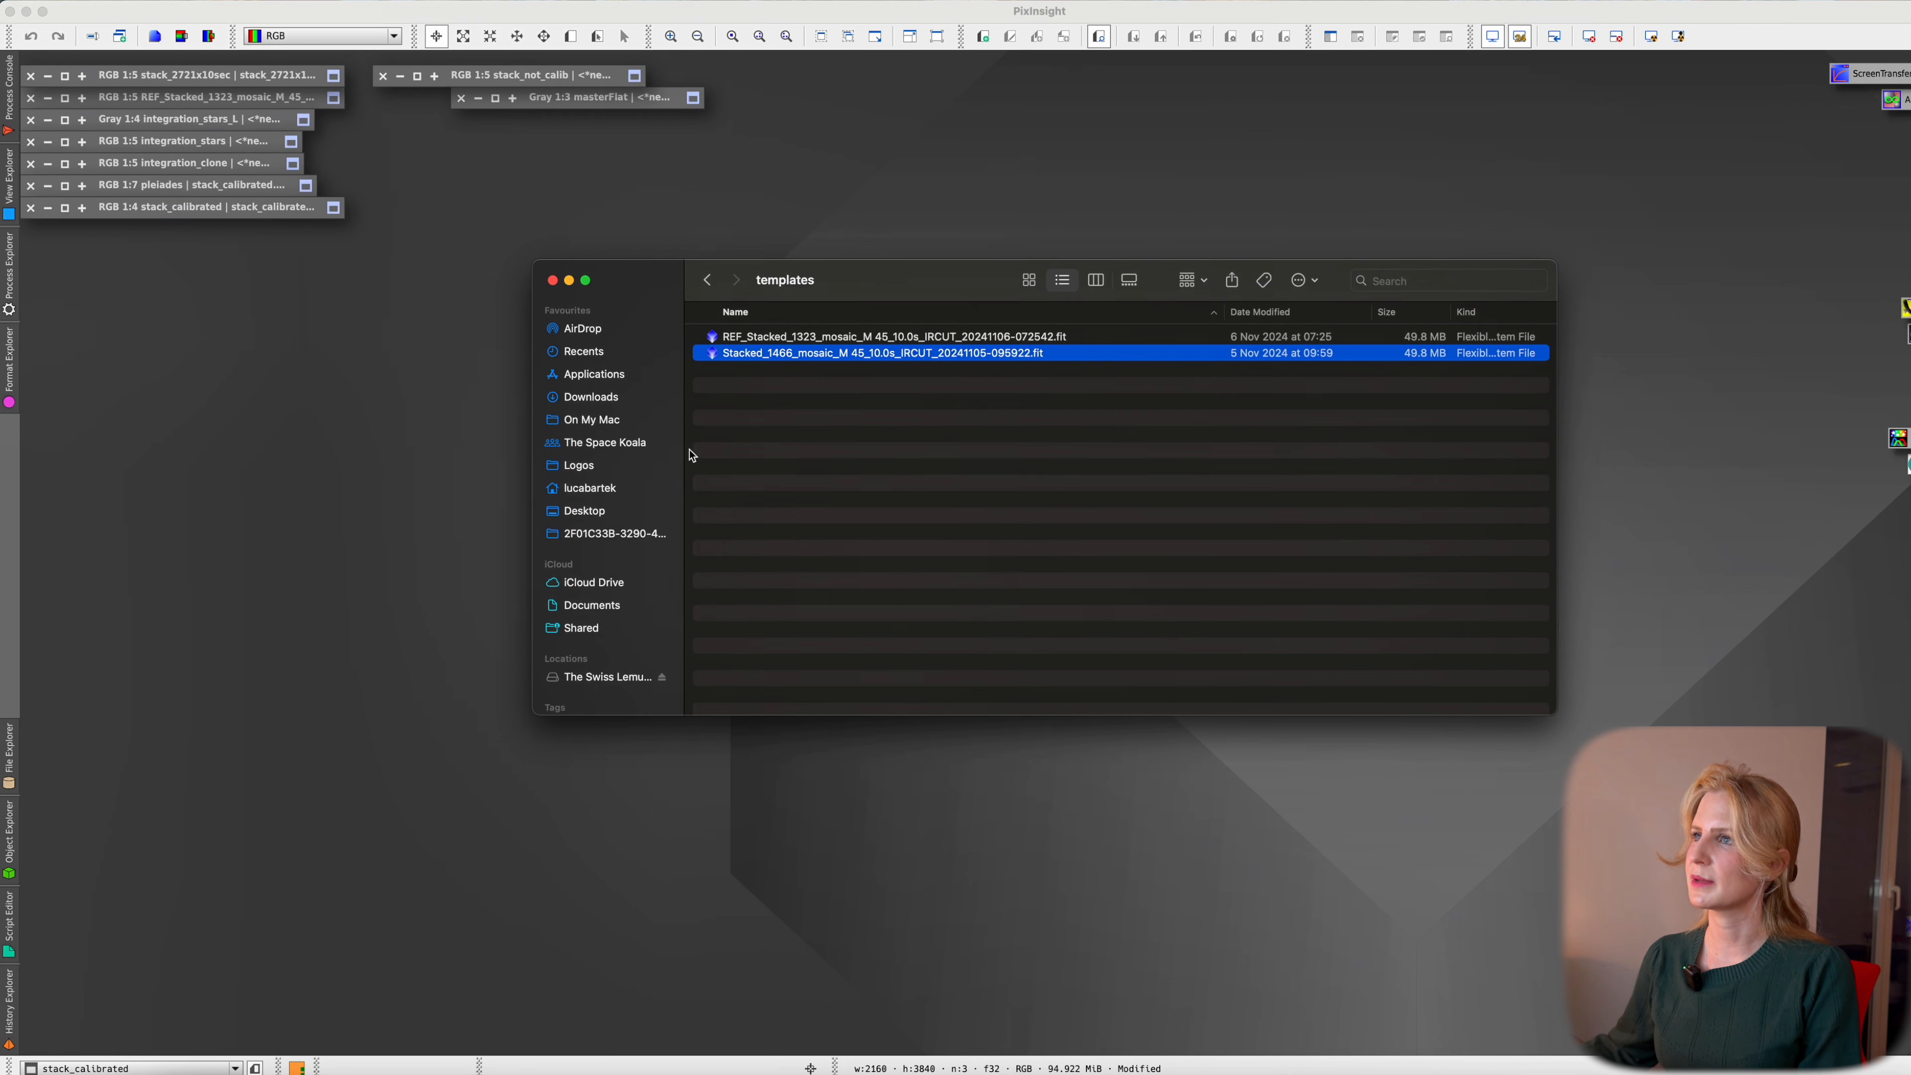
pyautogui.keyDown('shift'); pyautogui.click(760, 338); pyautogui.keyUp('shift')
pyautogui.press('Return')
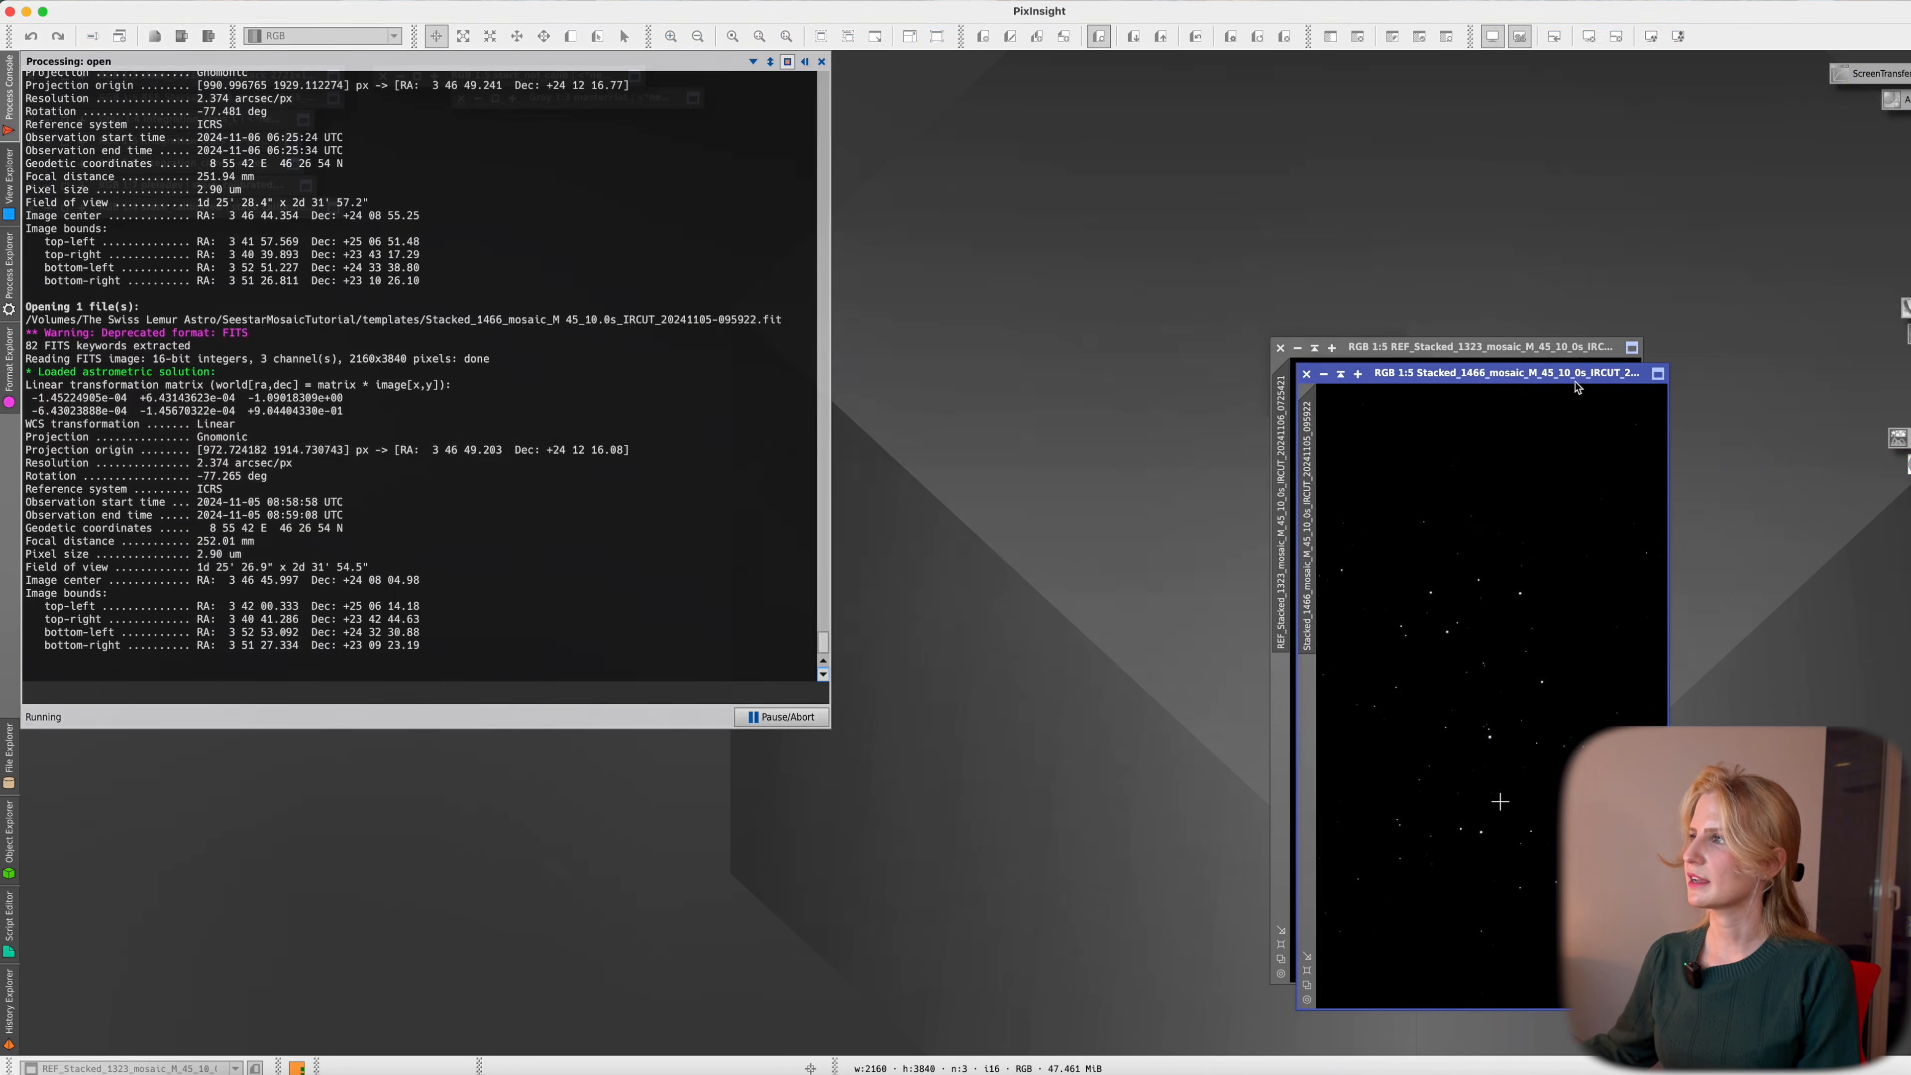
# Arrange the two stacks side by side and auto-stretch each for comparison
pyautogui.moveTo(1572, 371); pyautogui.dragTo(979, 283)
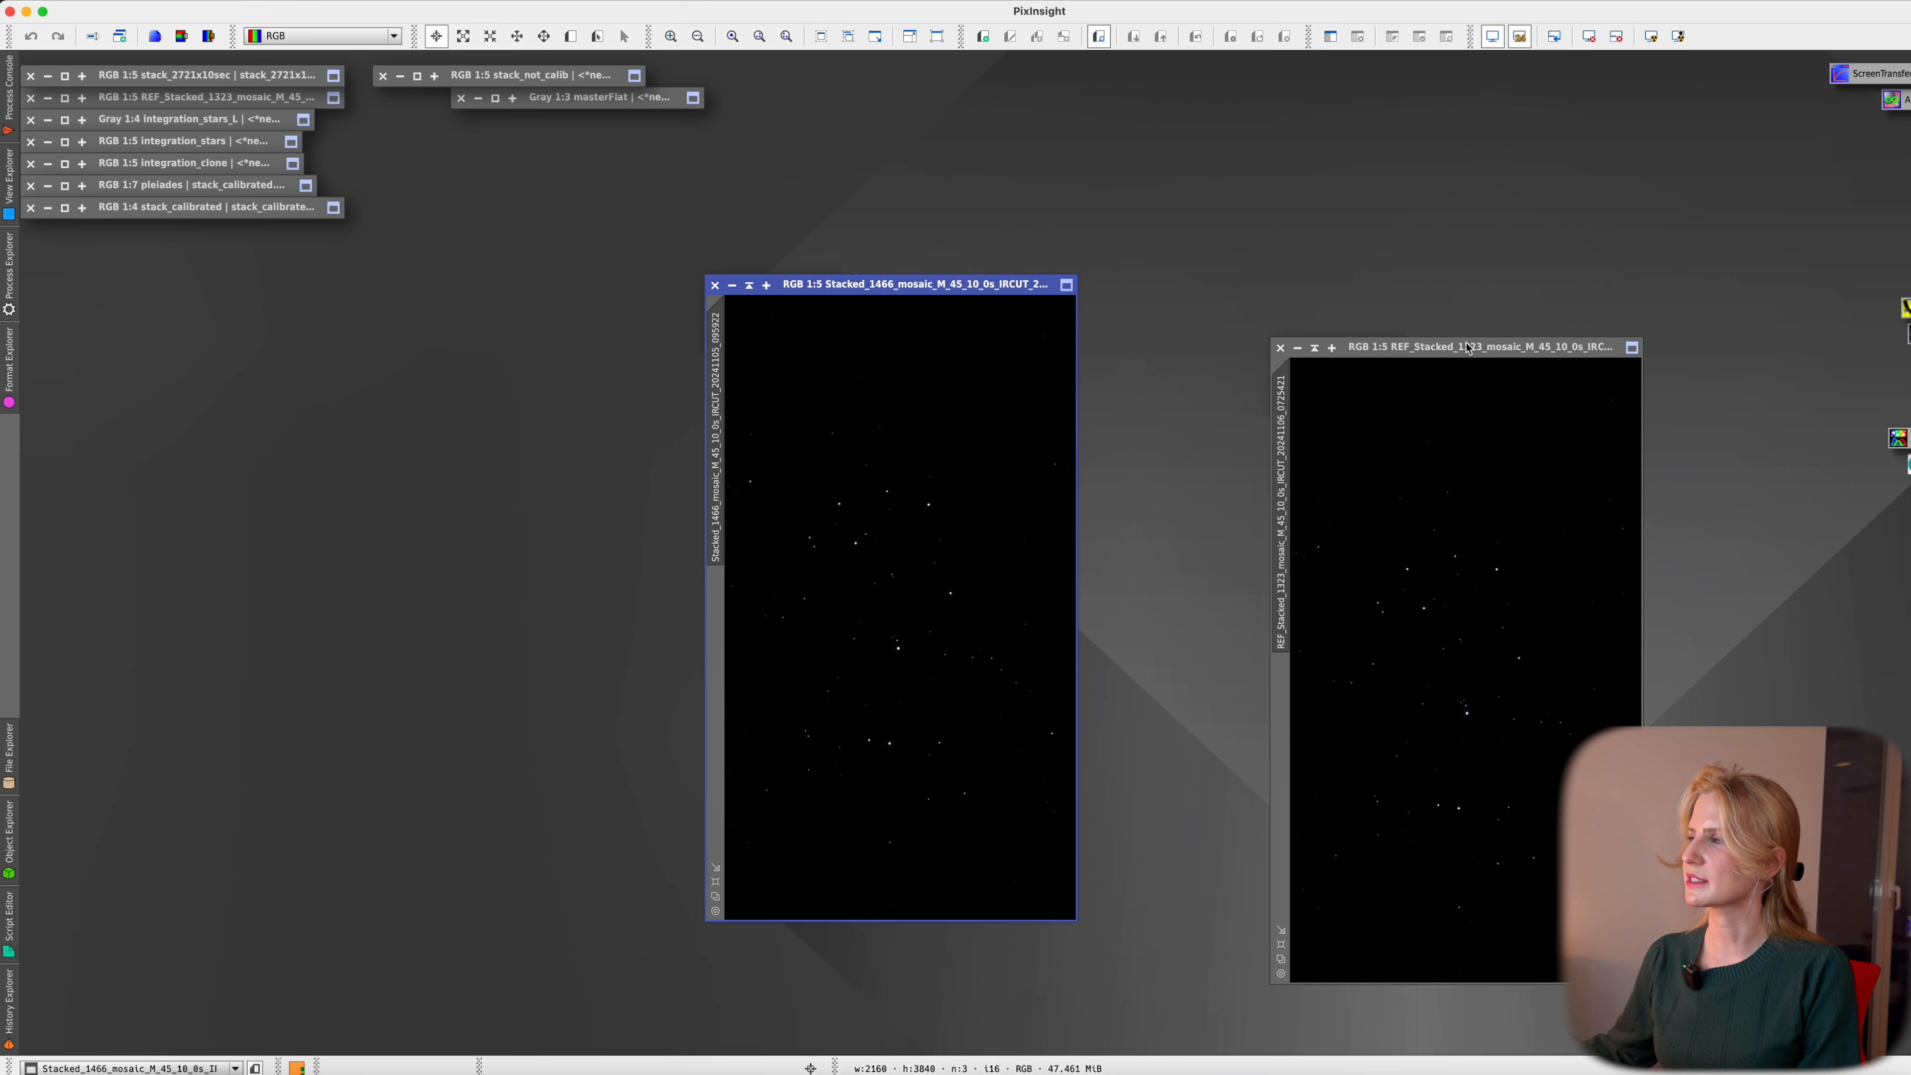
pyautogui.moveTo(1444, 355); pyautogui.dragTo(1285, 279)
pyautogui.click(1651, 36)
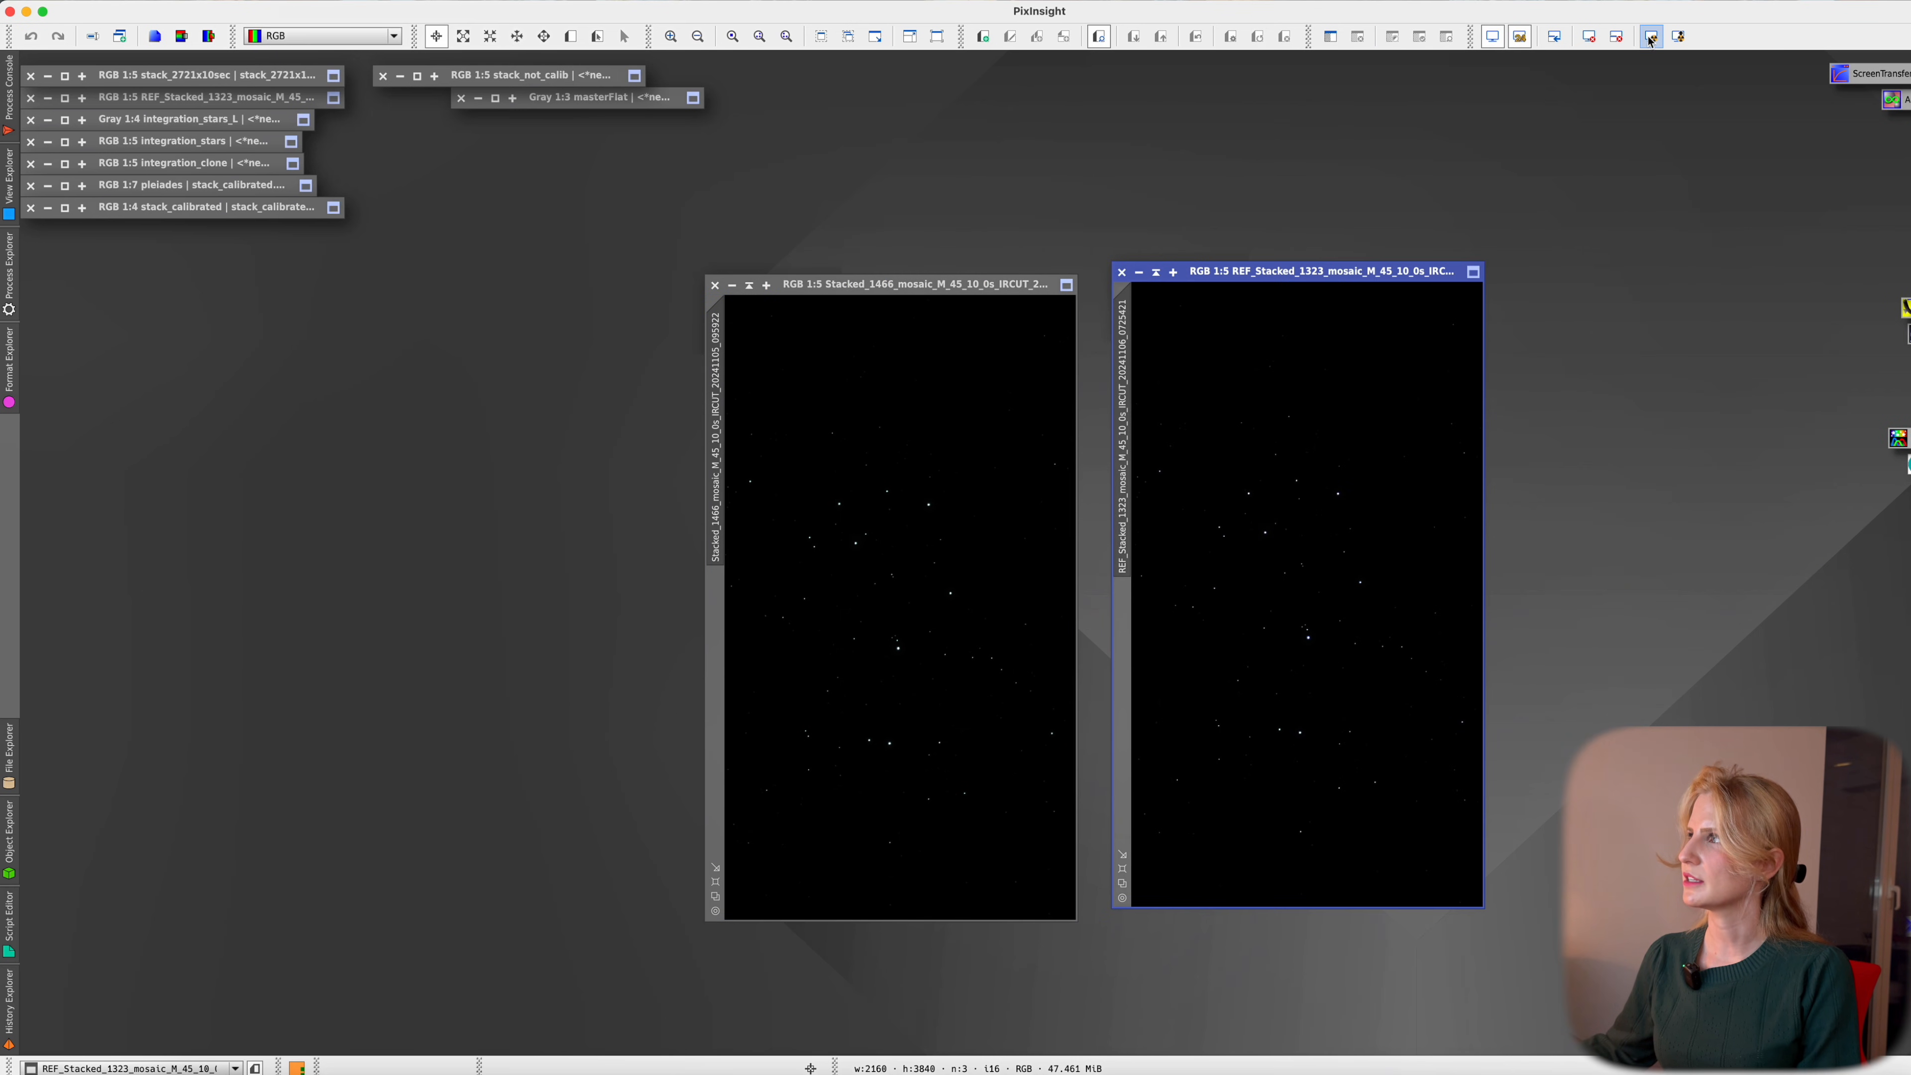
pyautogui.click(931, 434)
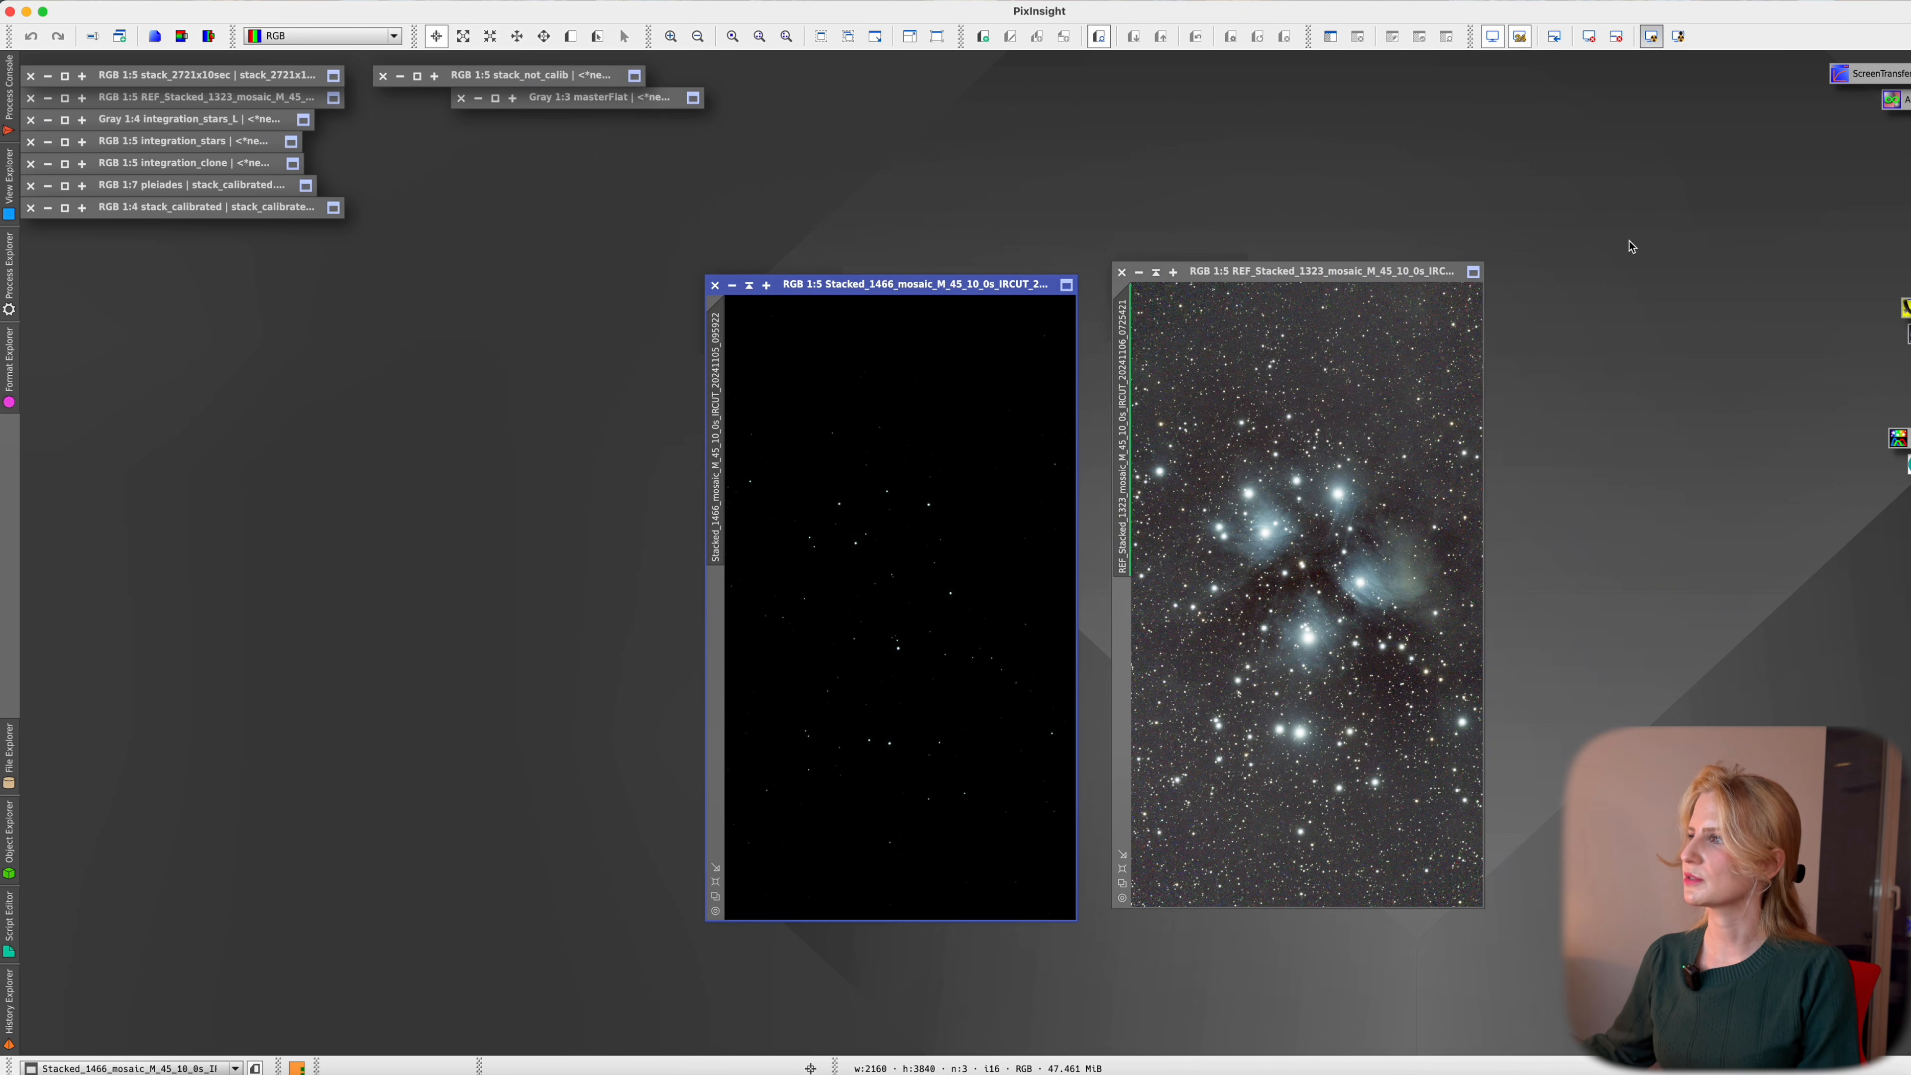
pyautogui.click(1377, 636)
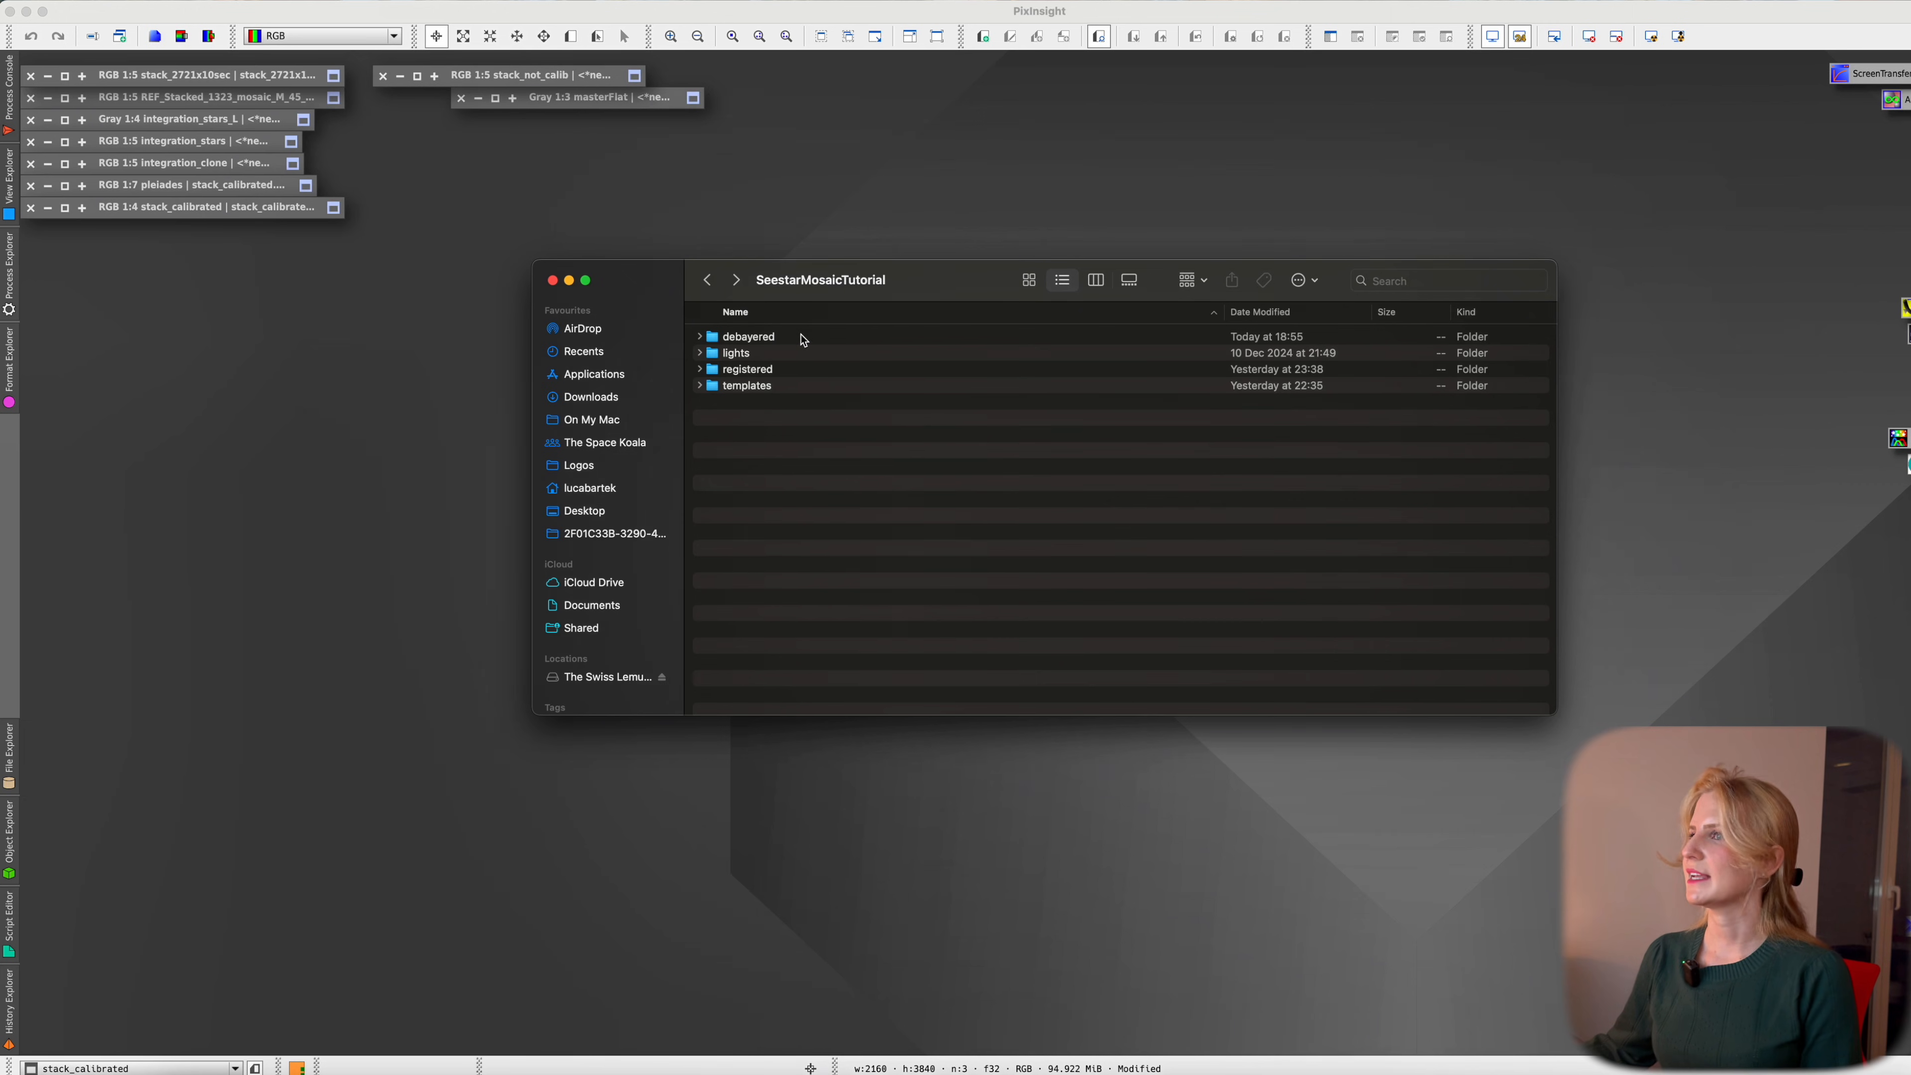
# Open the first raw Light_mosaic M 45 frame from lights and auto-stretch it
pyautogui.click(699, 353)
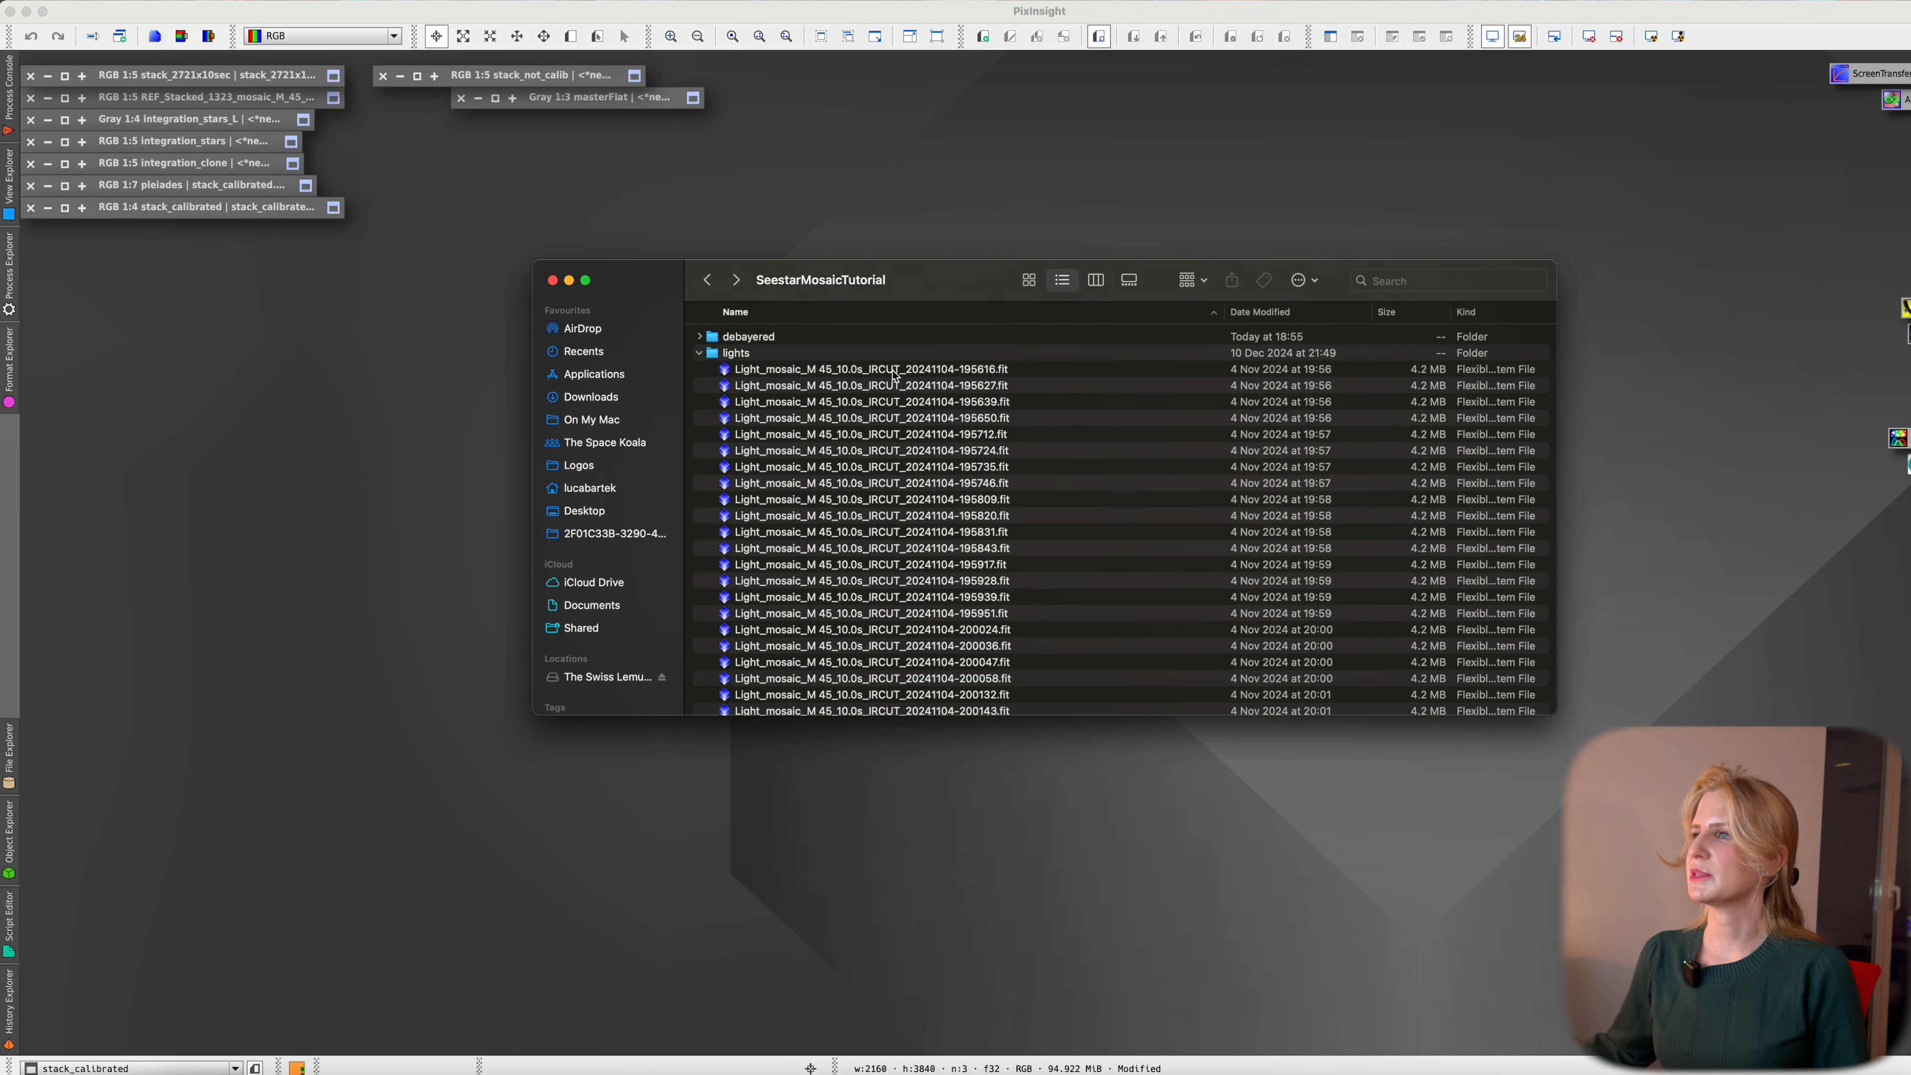
pyautogui.doubleClick(895, 369)
pyautogui.moveTo(1576, 402); pyautogui.dragTo(1161, 321)
pyautogui.click(1649, 37)
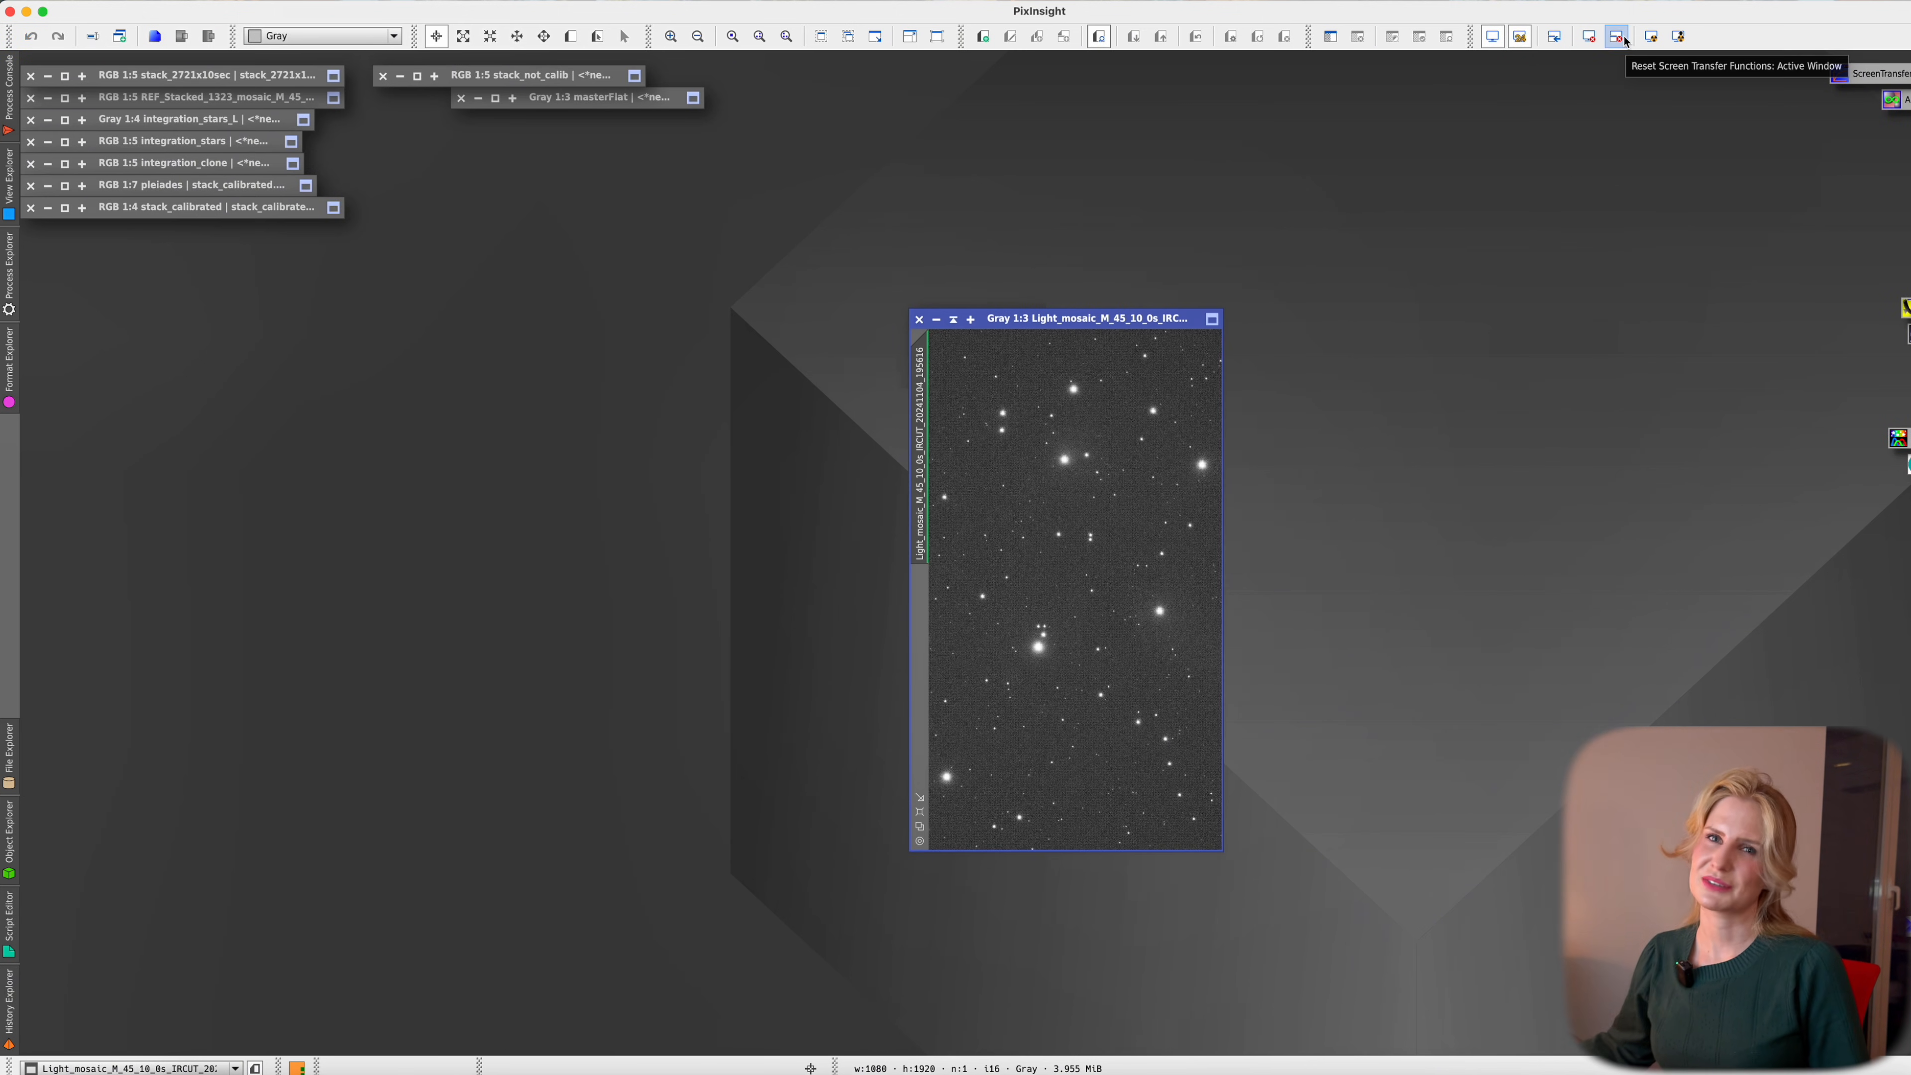
# Enlarge the frame window and zoom in and out to inspect its grey mosaic pattern
pyautogui.scroll(3, 1069, 501)
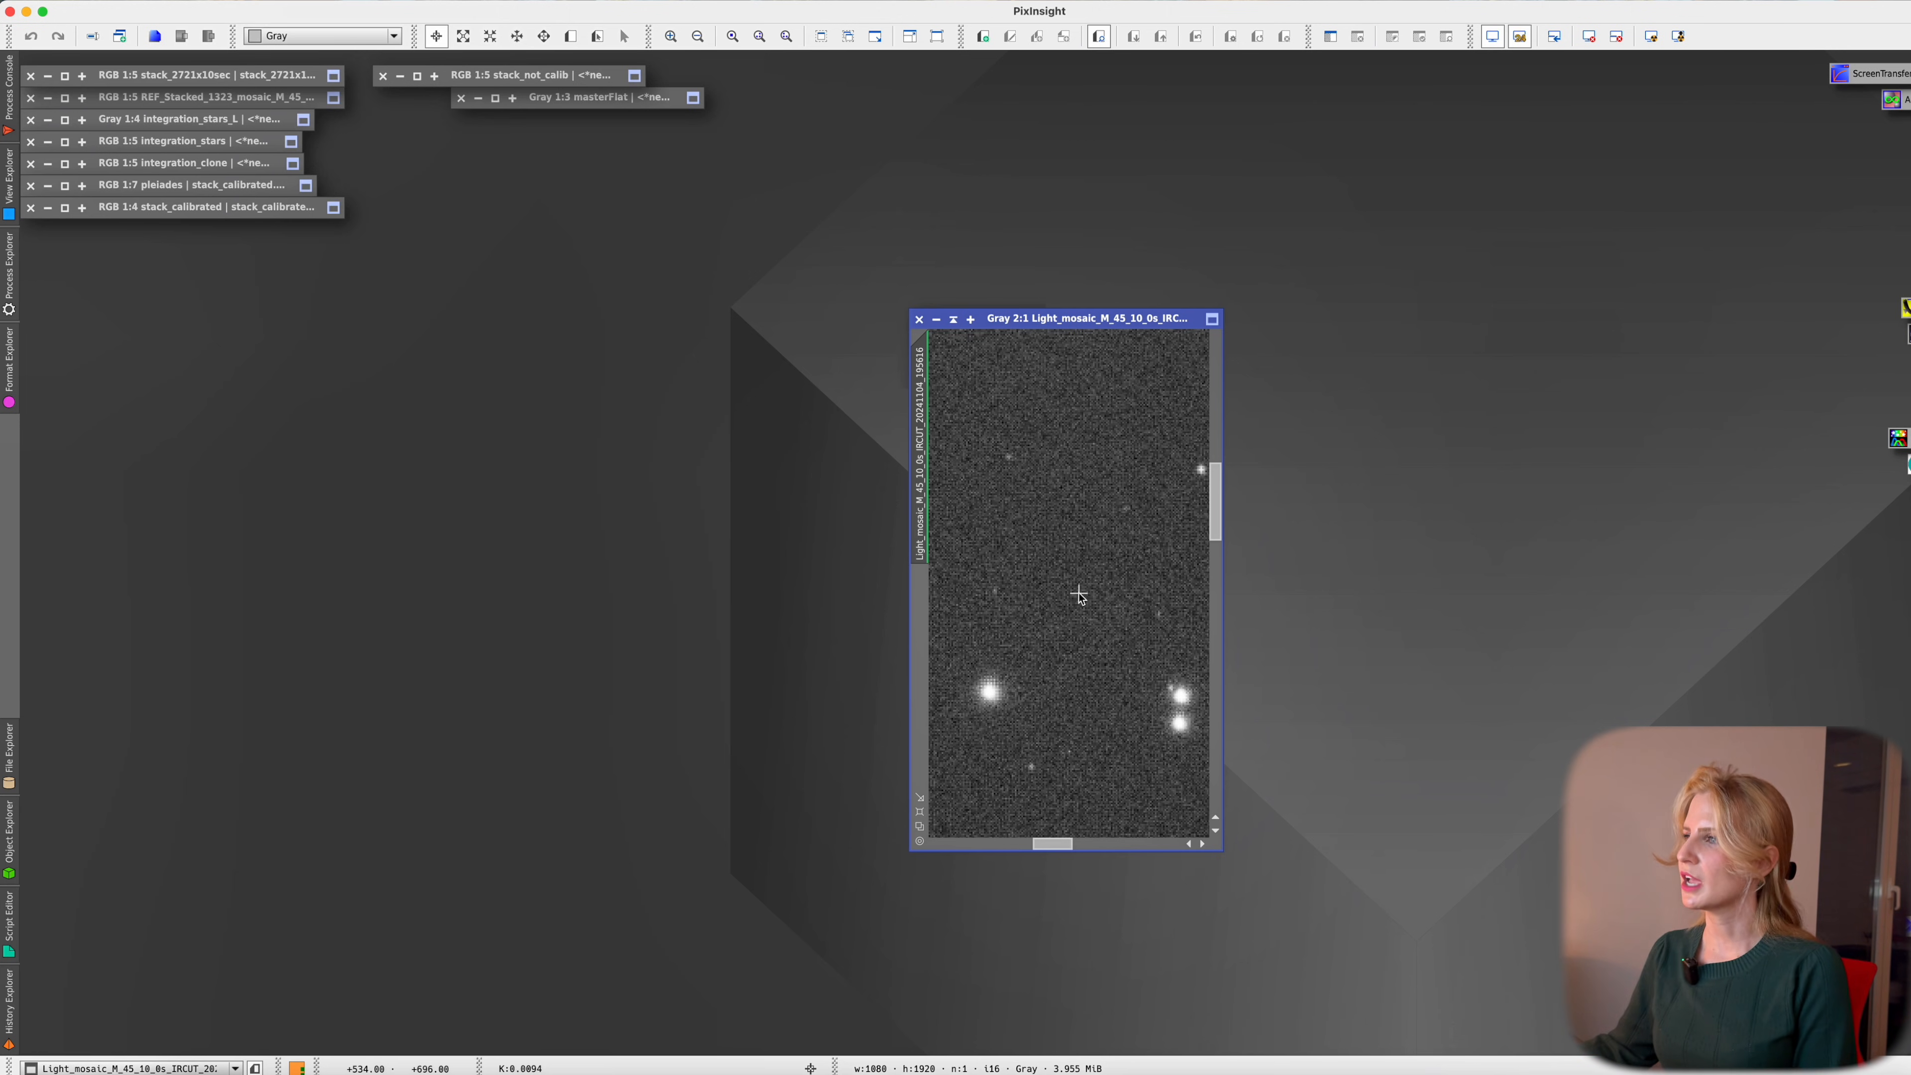
pyautogui.scroll(-2, 1078, 595)
pyautogui.scroll(-1, 1078, 593)
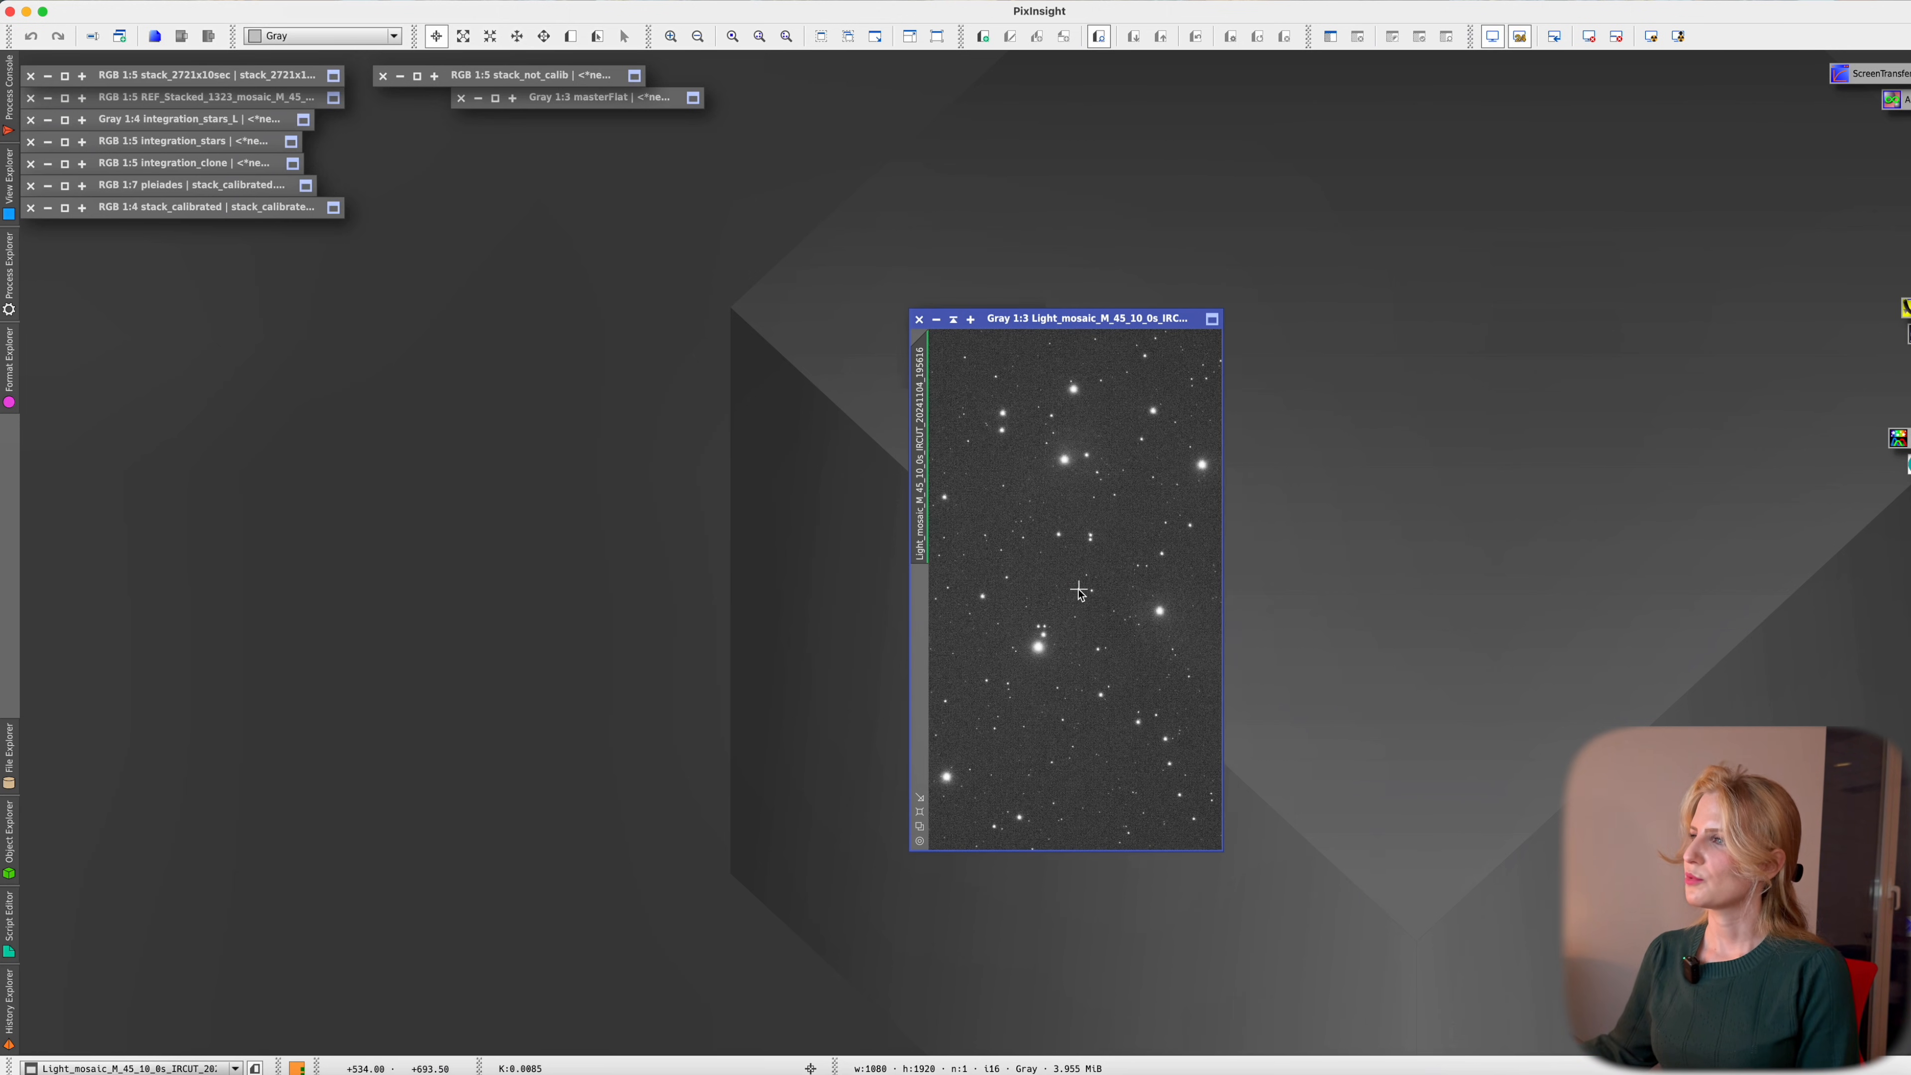
pyautogui.scroll(4, 1078, 593)
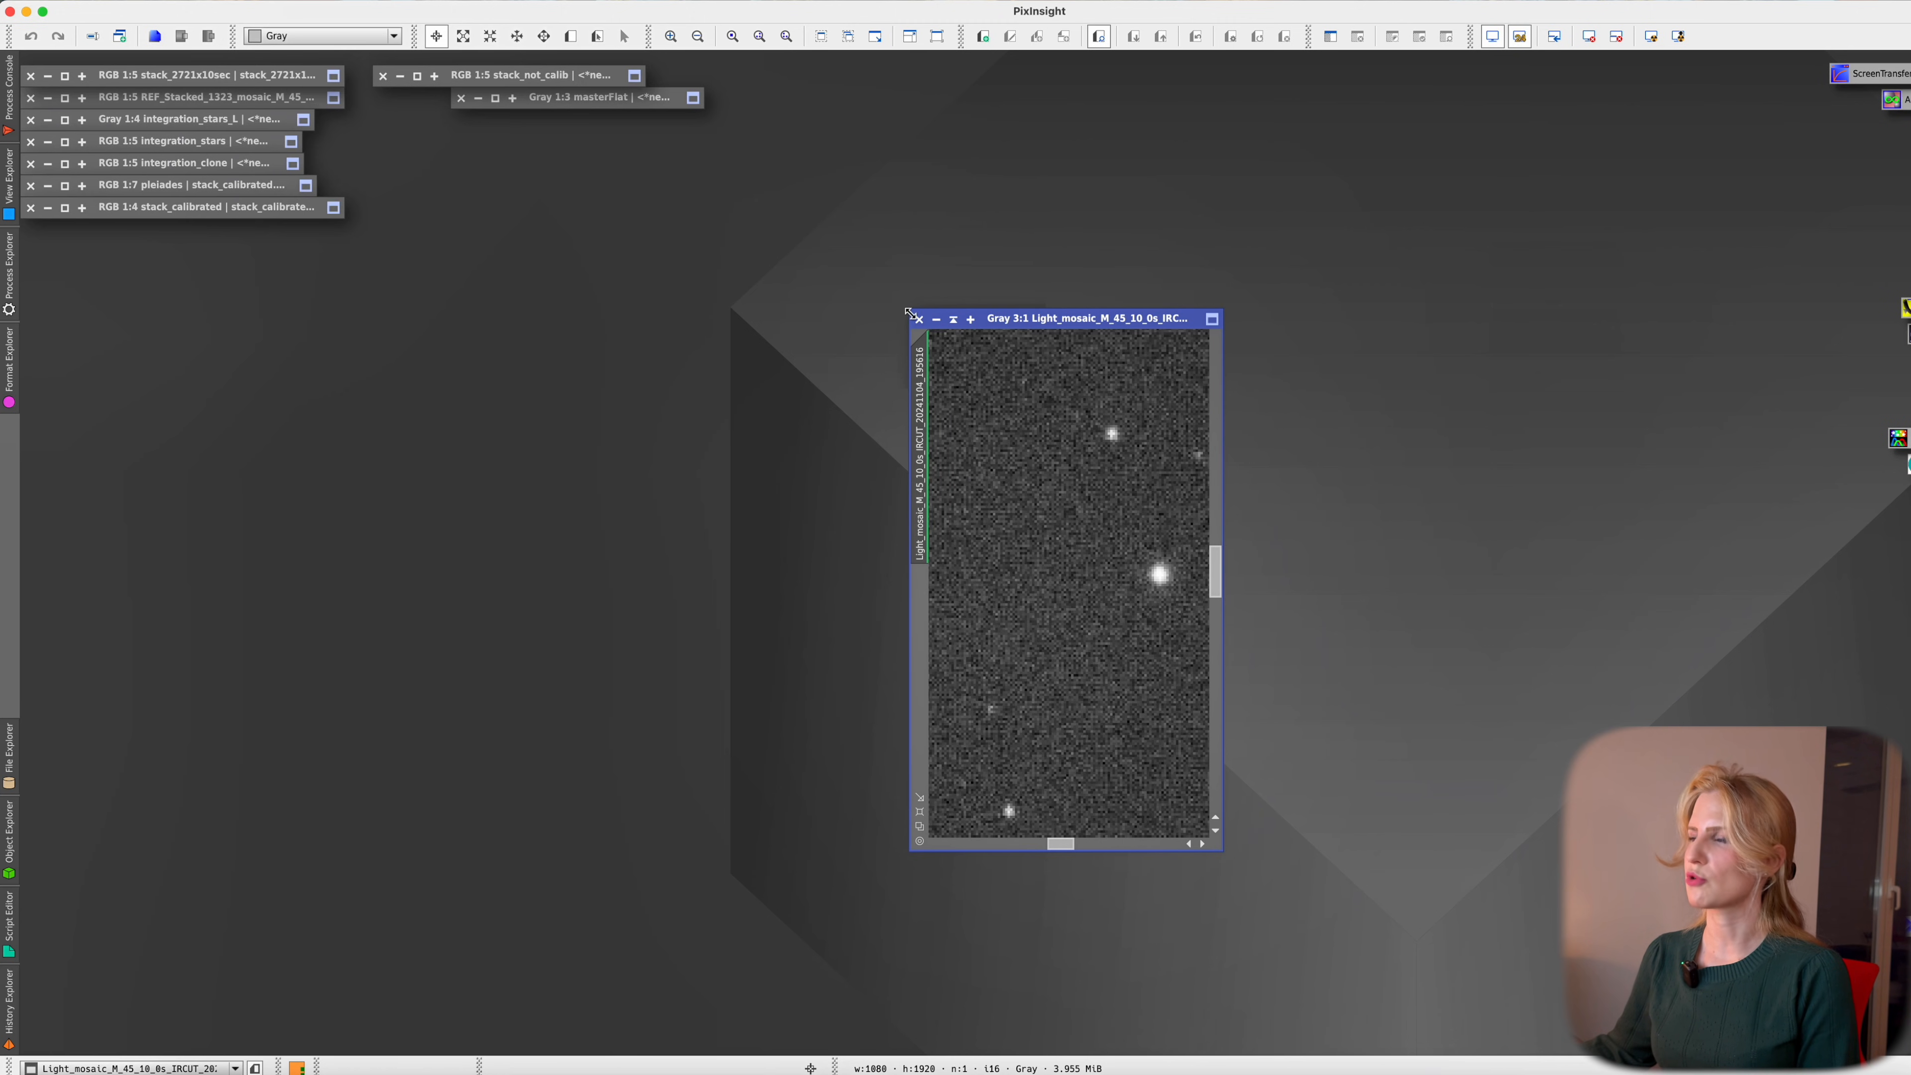
pyautogui.moveTo(909, 313); pyautogui.dragTo(800, 222)
pyautogui.scroll(-2, 1112, 586)
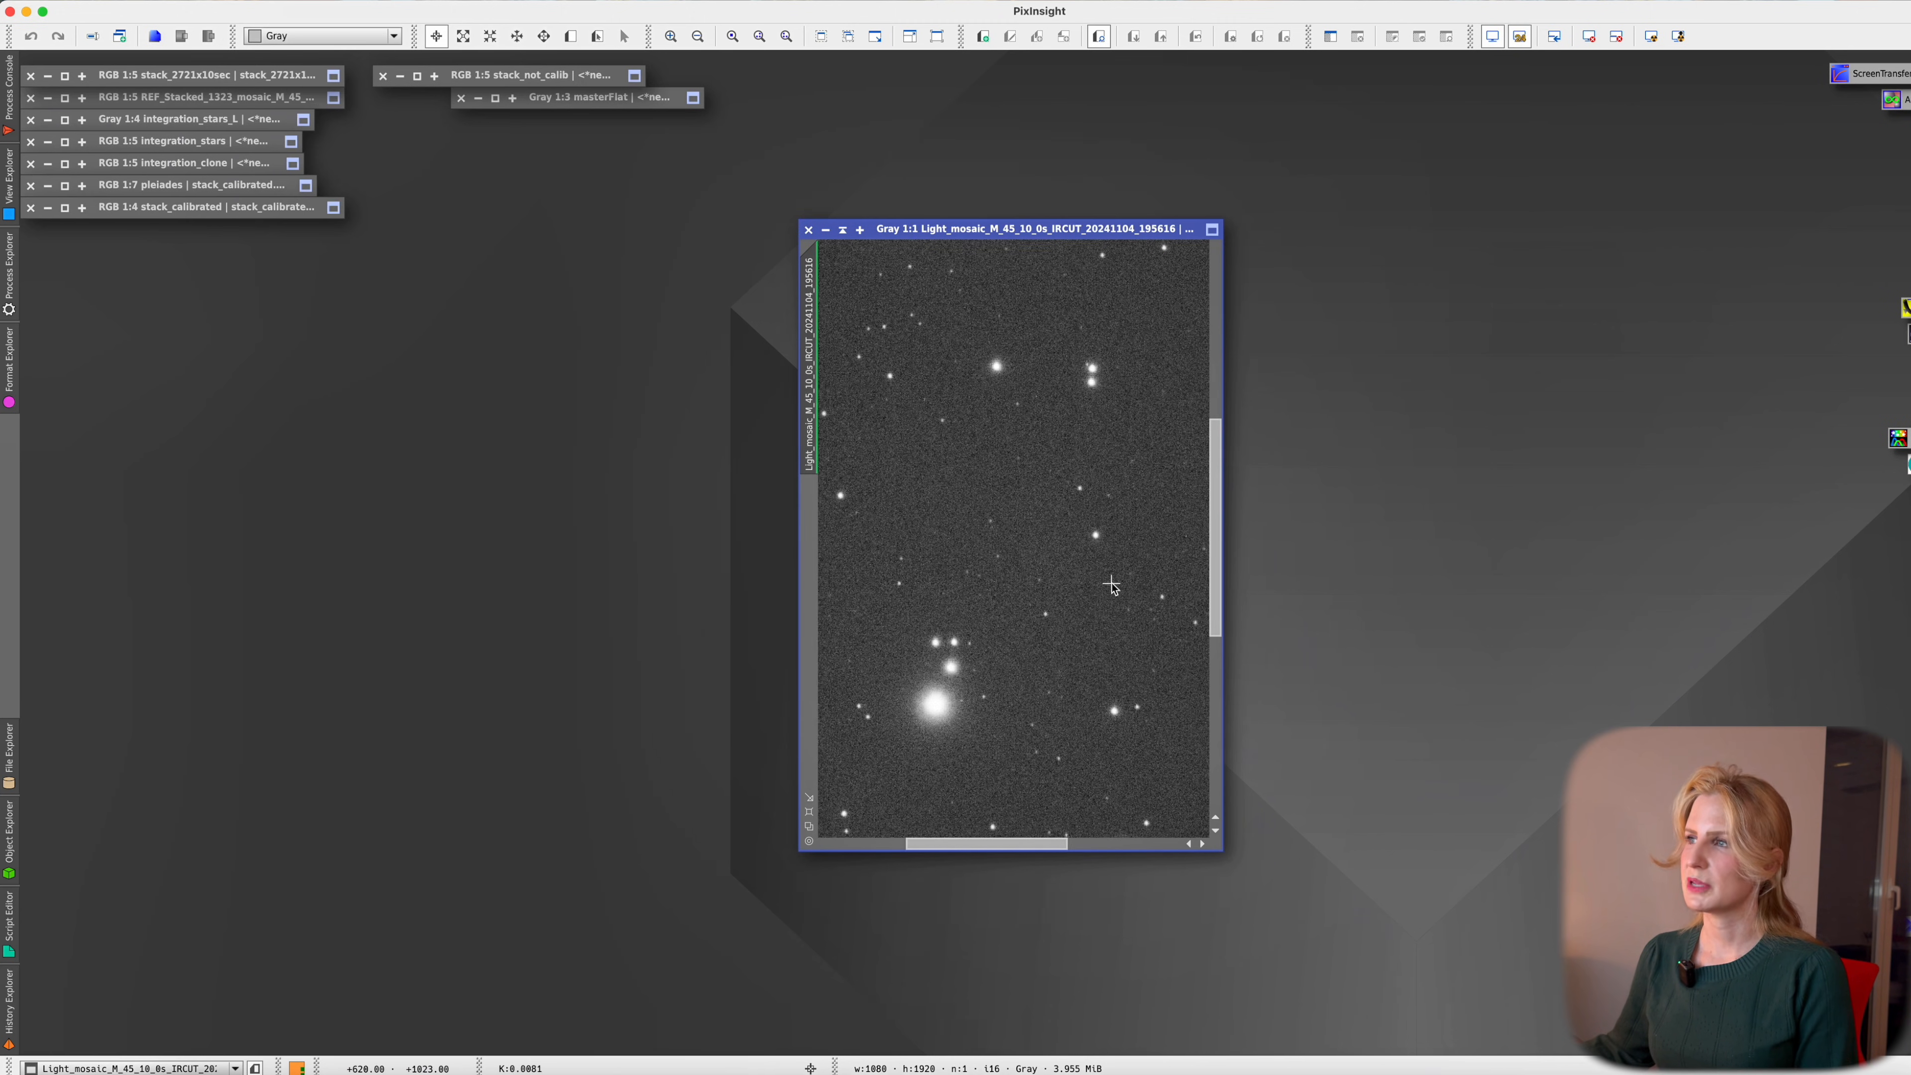
pyautogui.scroll(2, 1111, 585)
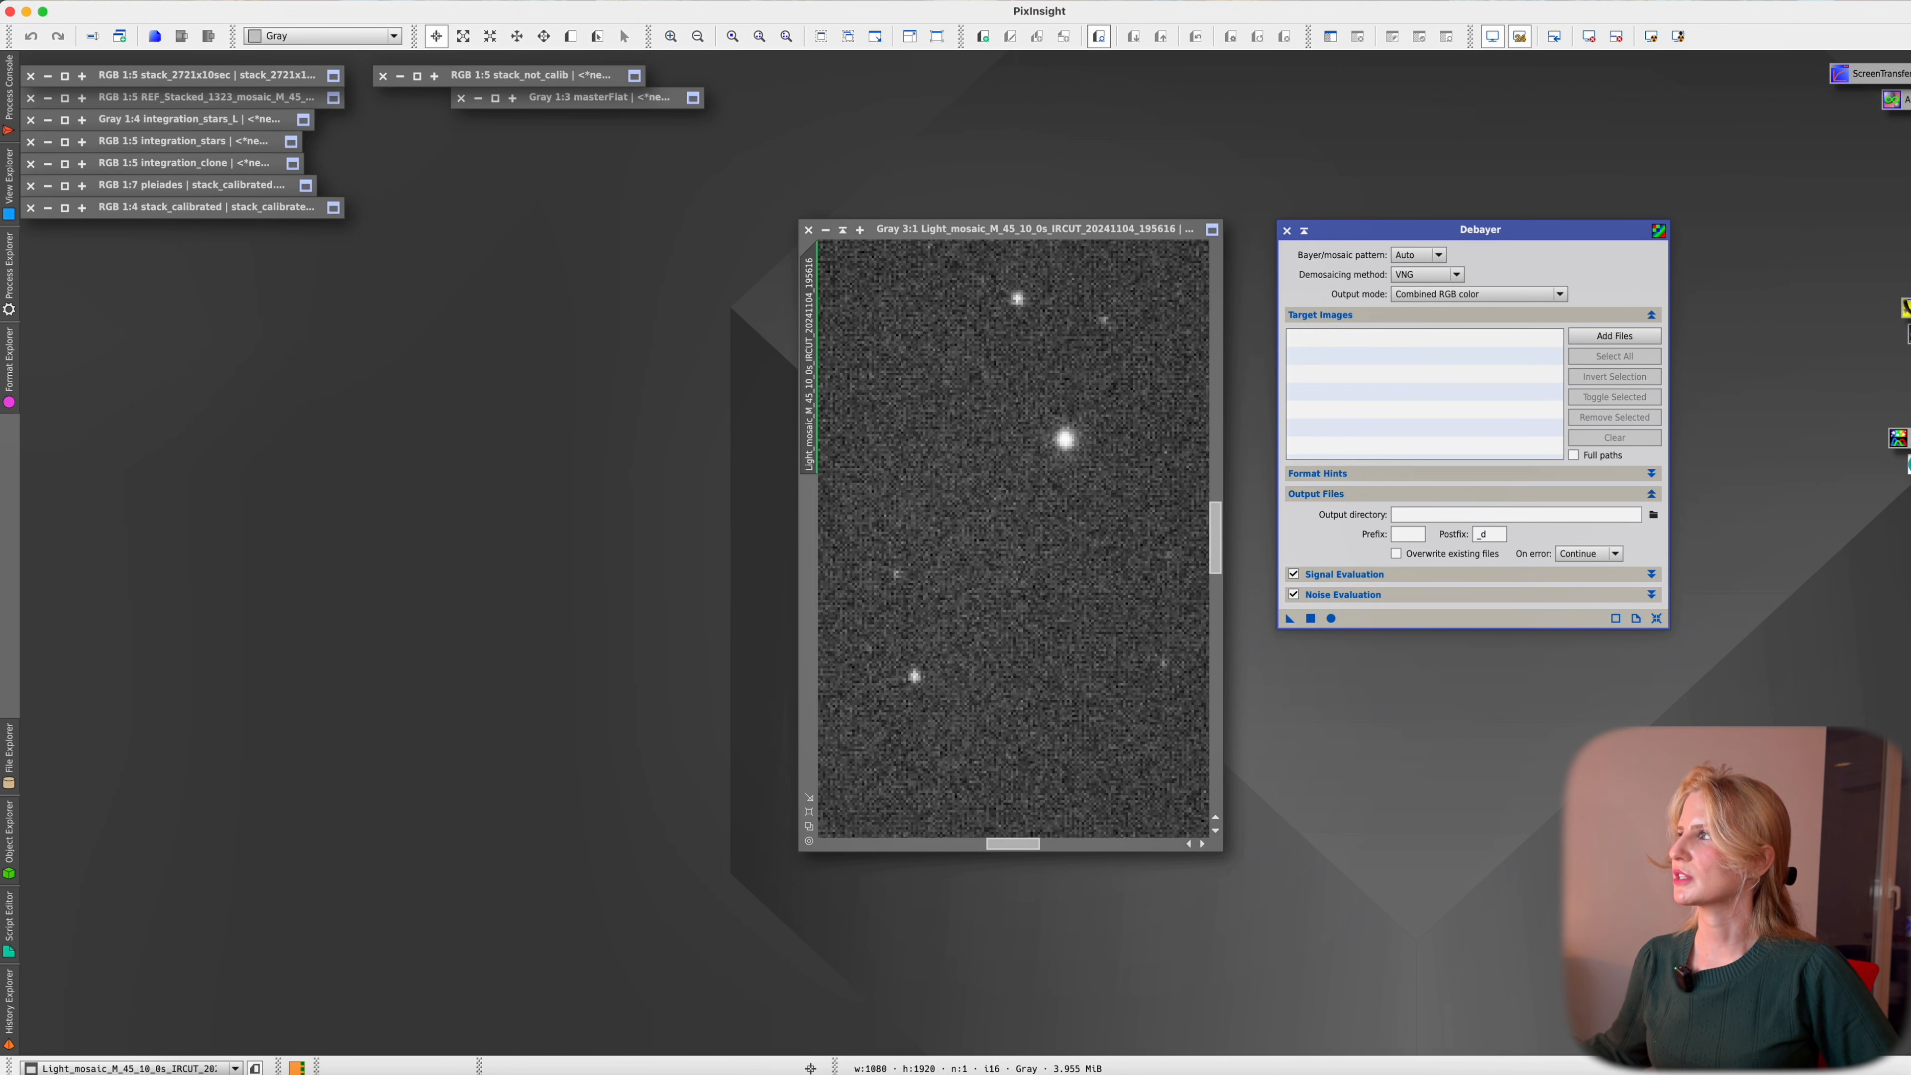
pyautogui.moveTo(1453, 293); pyautogui.dragTo(1454, 292)
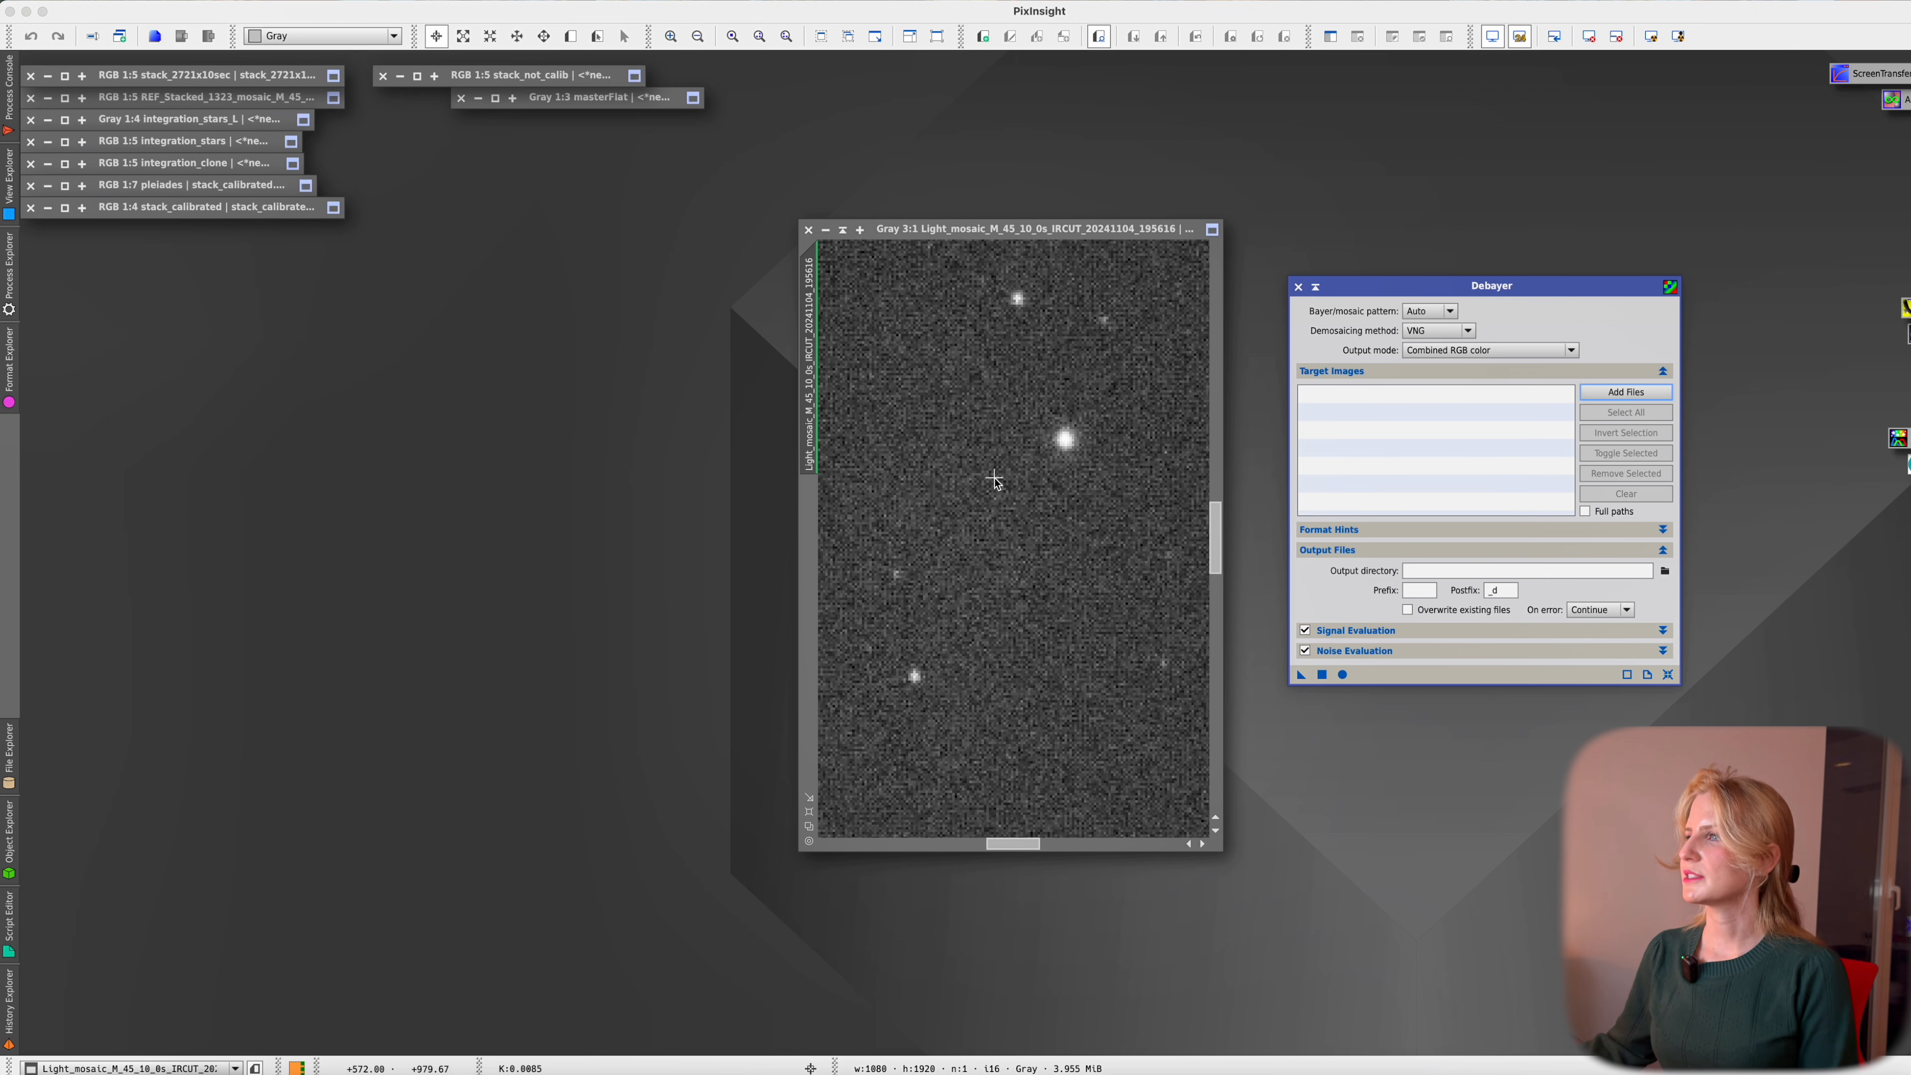
pyautogui.click(997, 486)
pyautogui.scroll(-2, 1006, 494)
pyautogui.scroll(-1, 1023, 497)
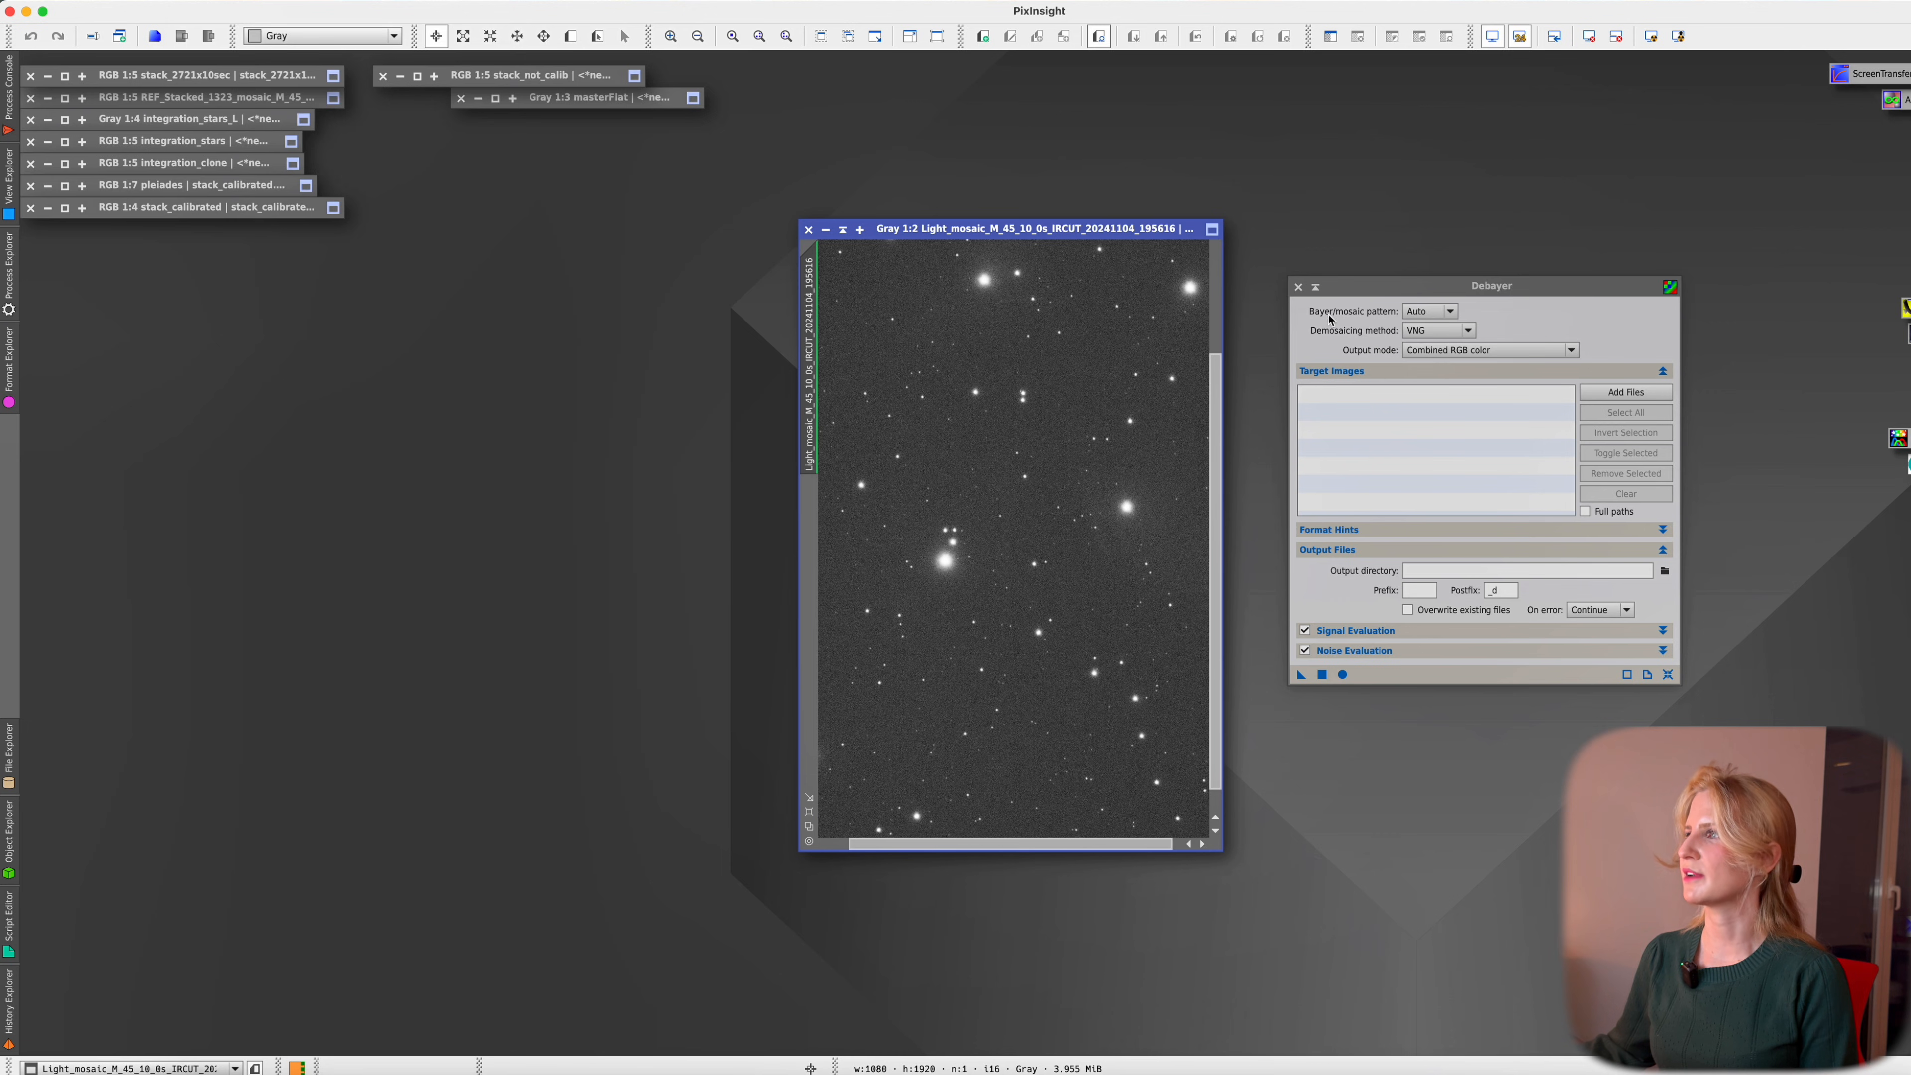
pyautogui.click(1450, 311)
pyautogui.click(1449, 312)
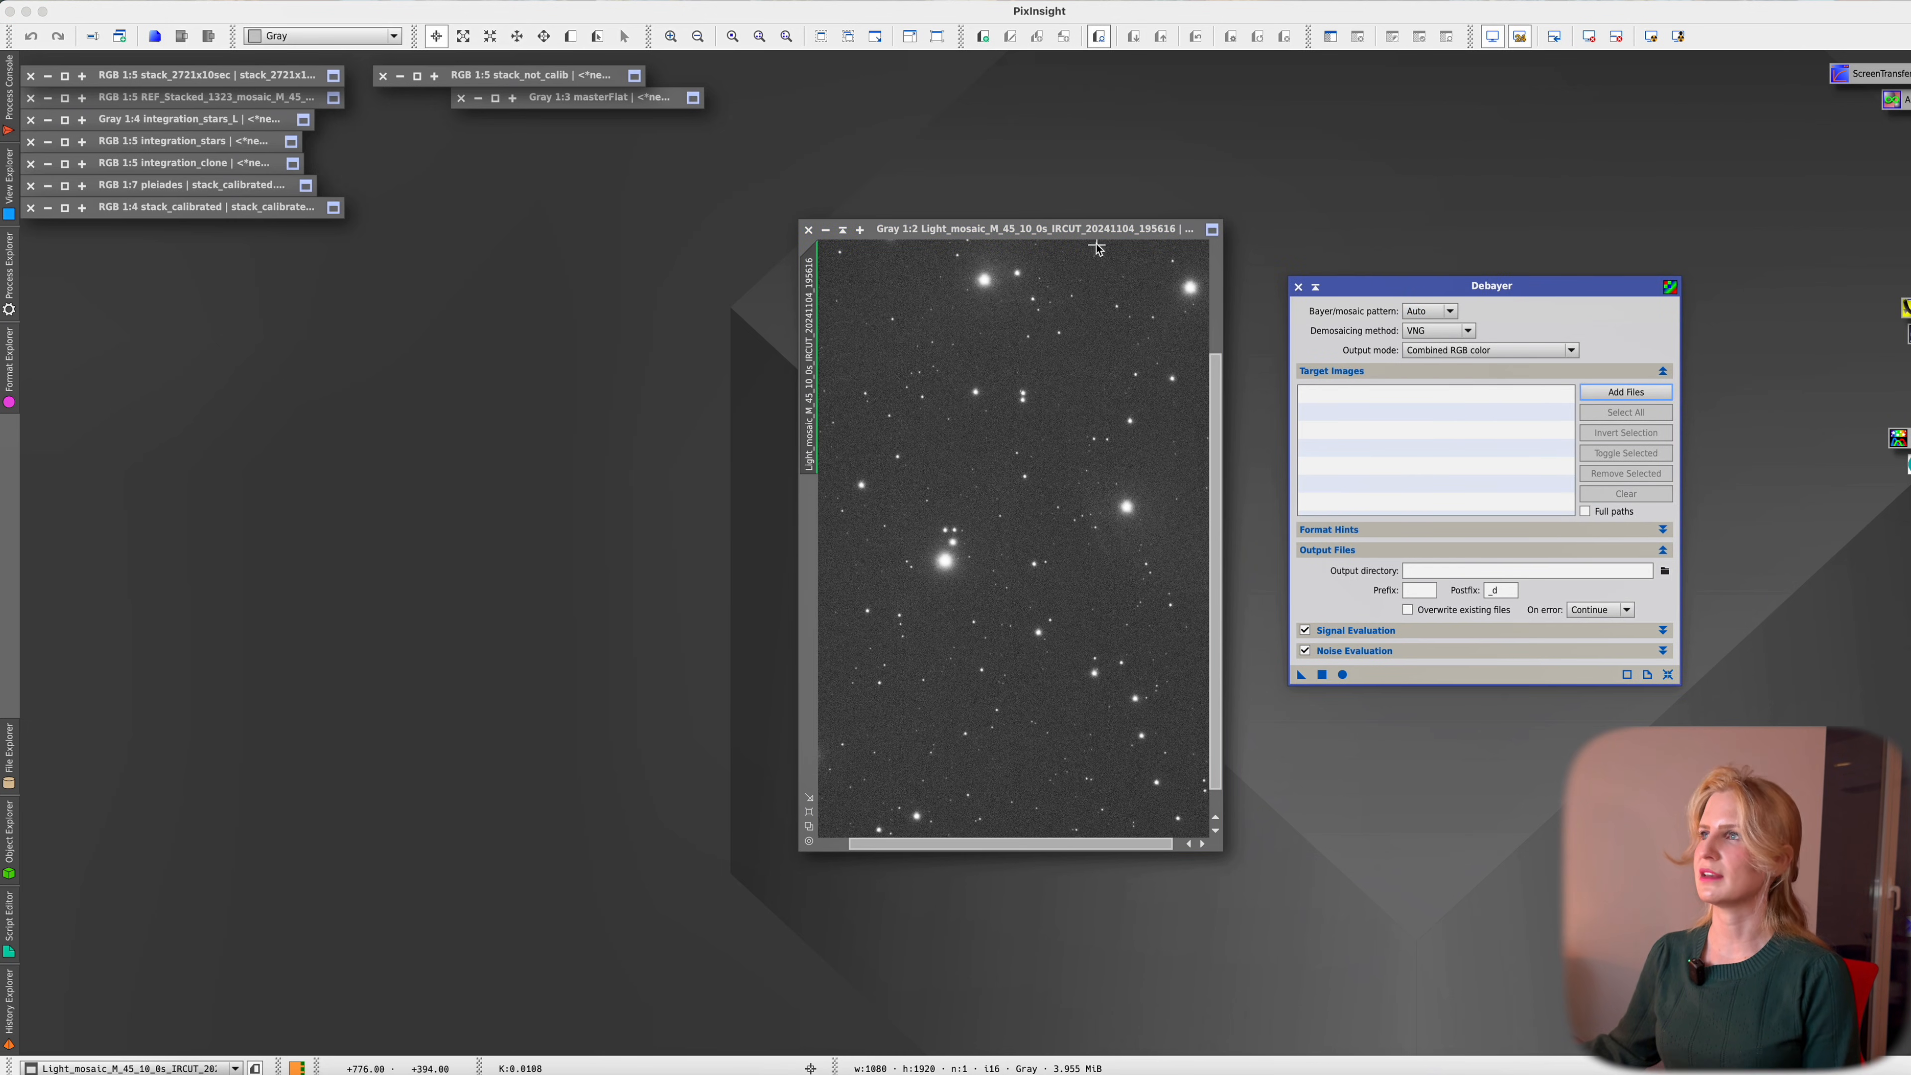
pyautogui.moveTo(1088, 229); pyautogui.dragTo(1070, 229)
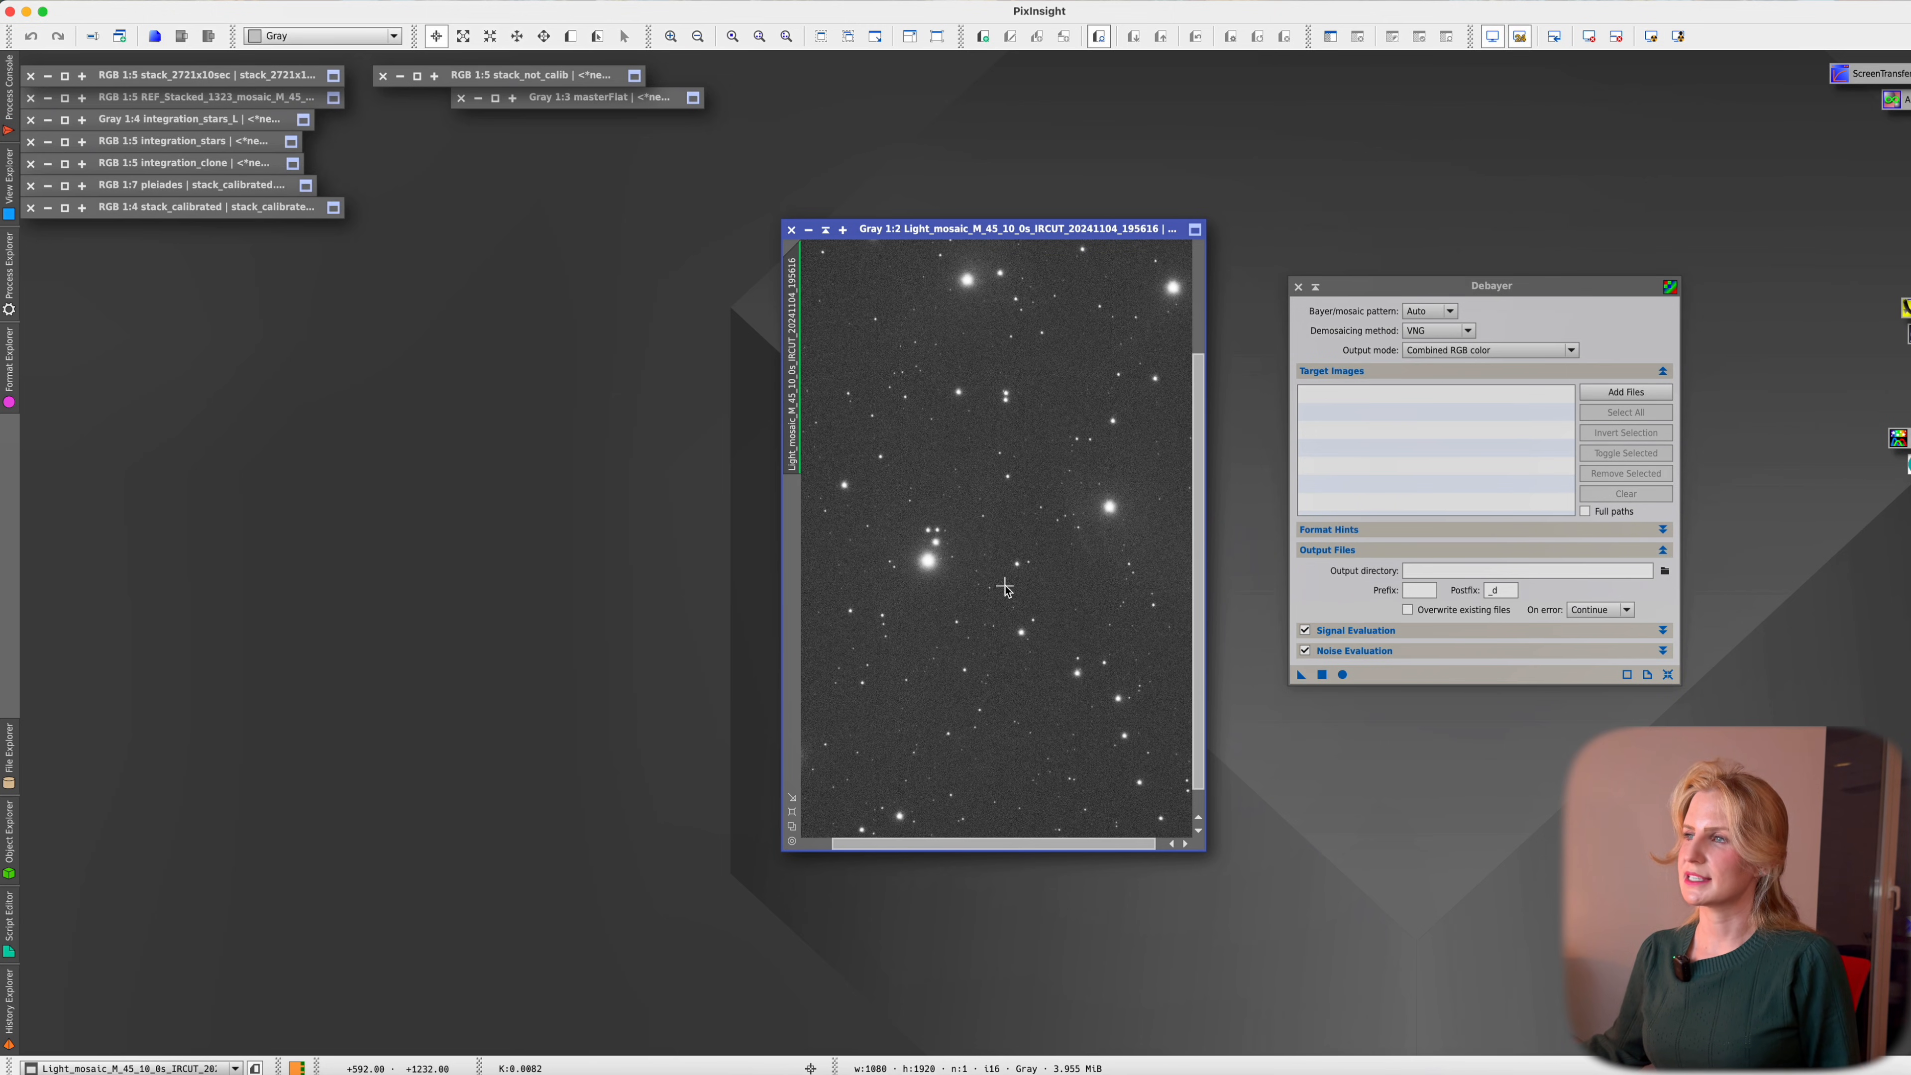
pyautogui.click(154, 0)
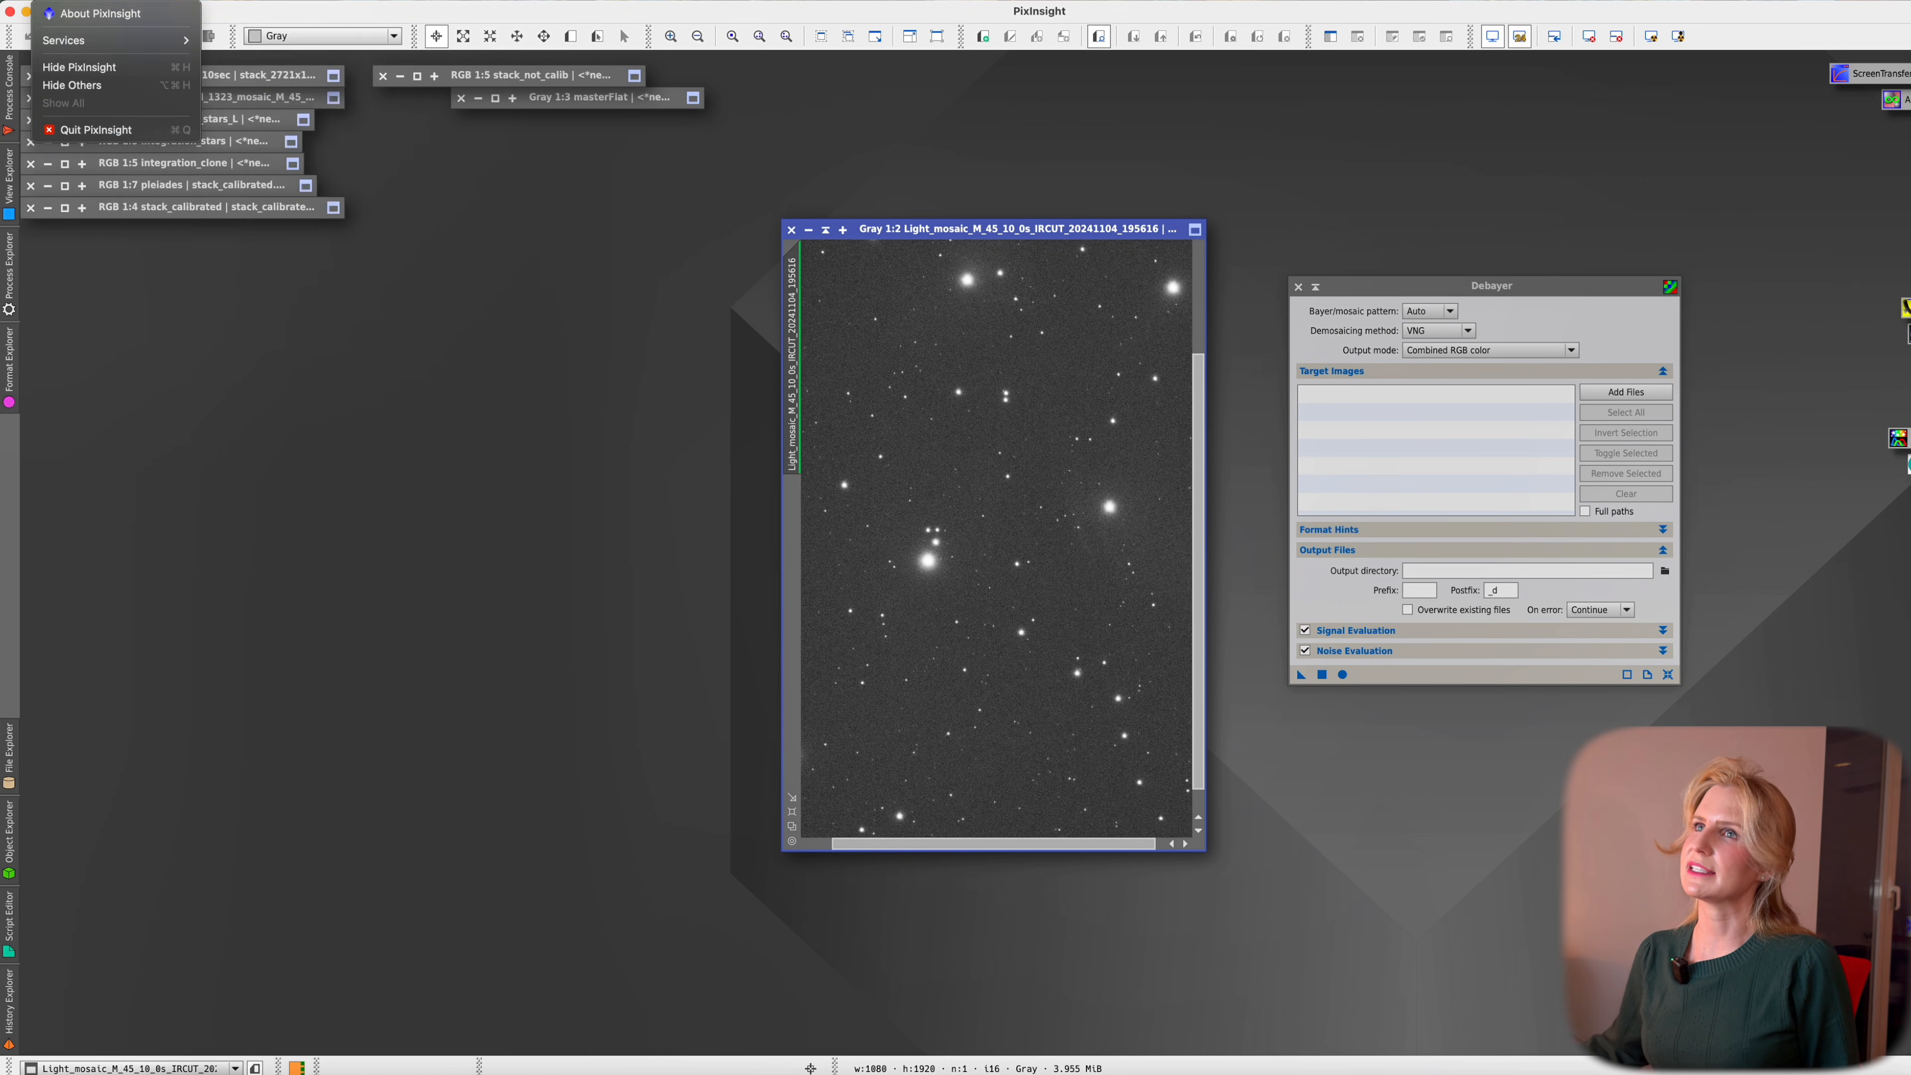
# Read the BAYERPAT keyword (GRBG) in the raw frame's FITS header, then close the header
pyautogui.click(160, 353)
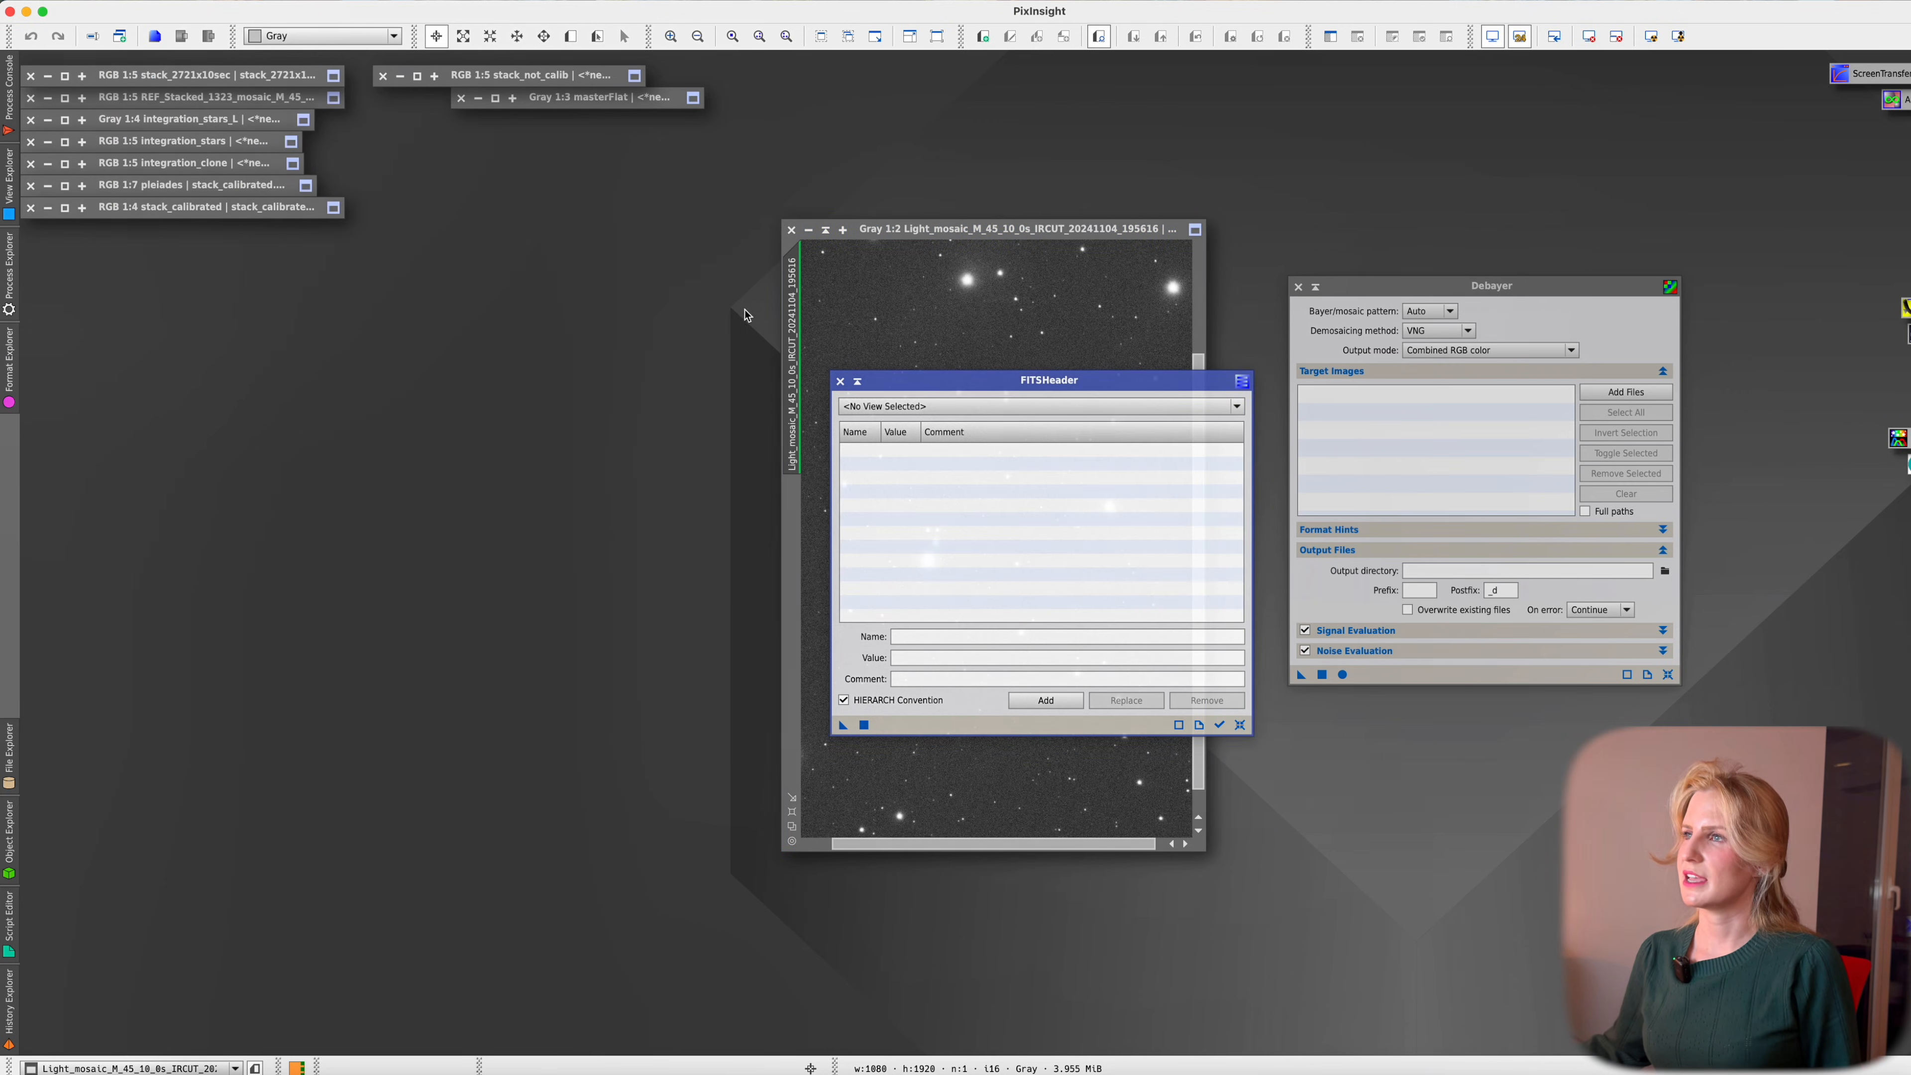
pyautogui.scroll(-6, 978, 535)
pyautogui.scroll(-5, 964, 541)
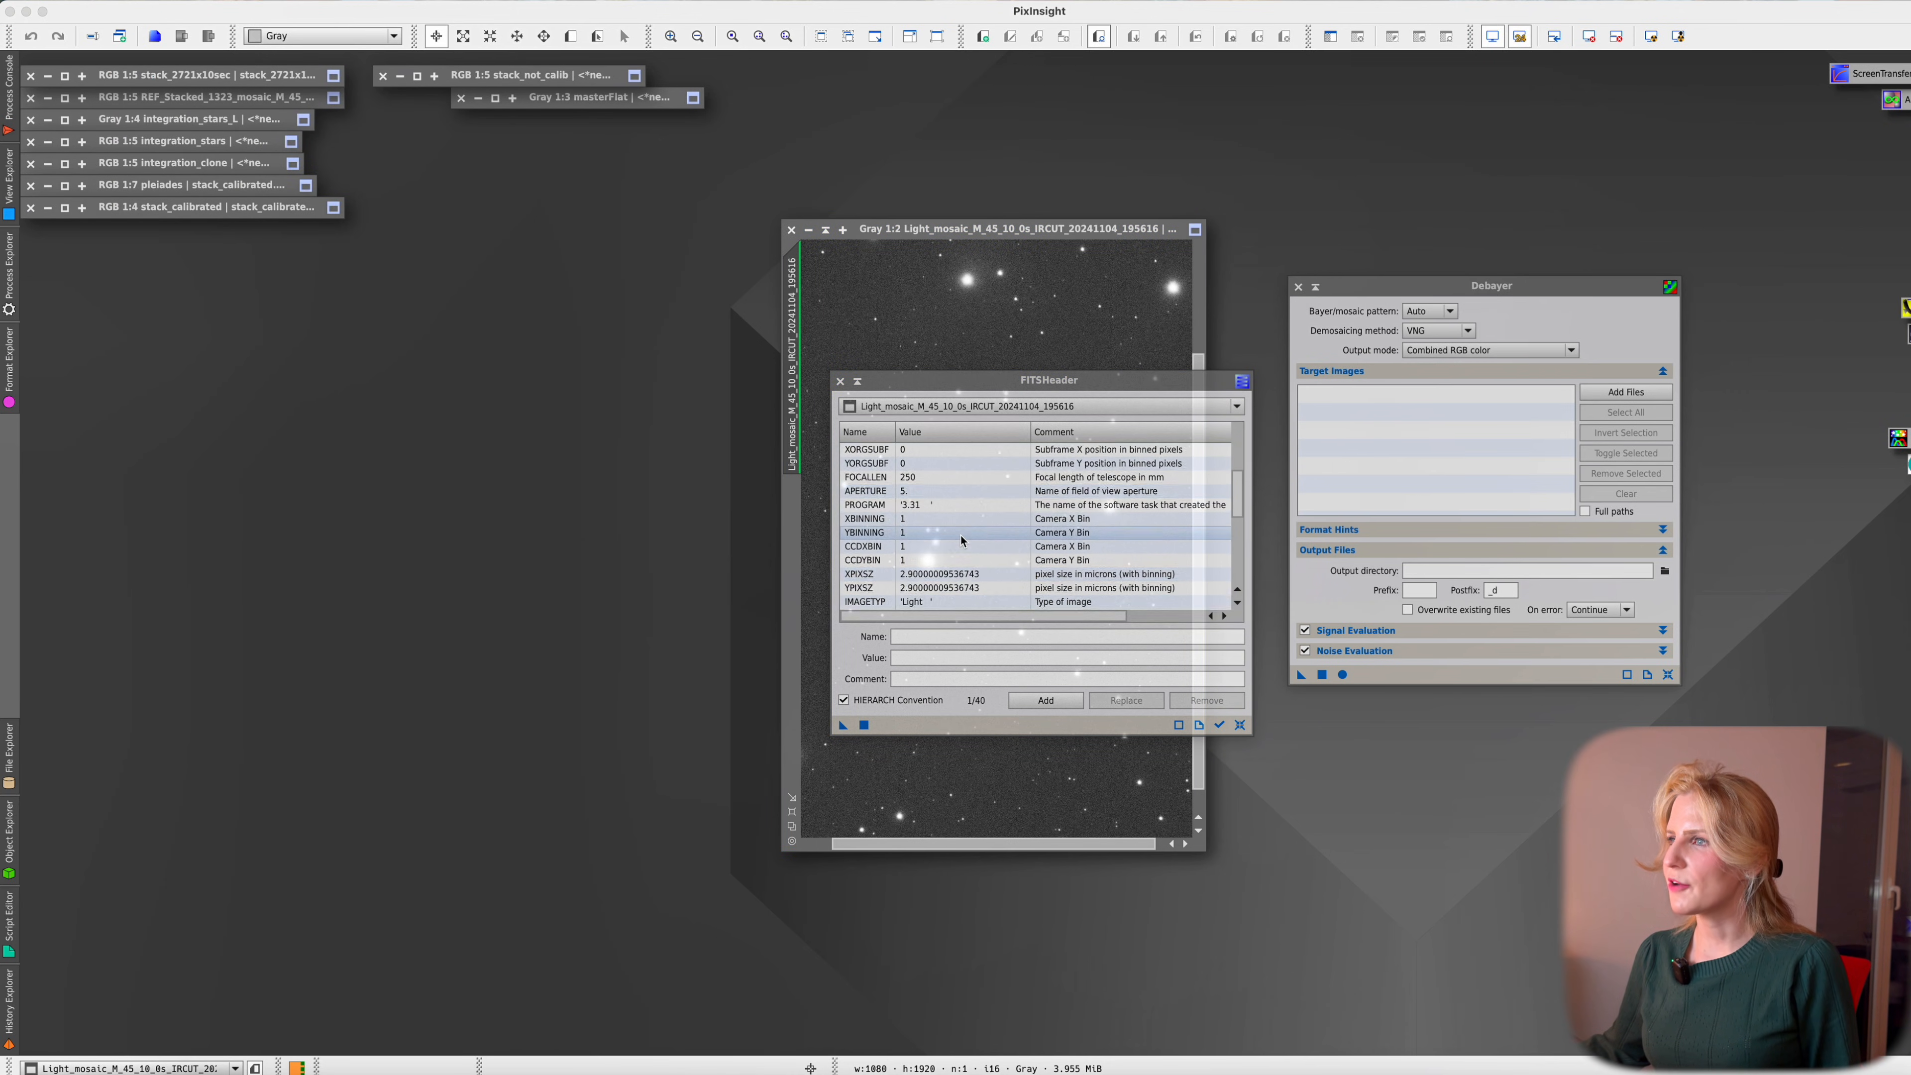
pyautogui.scroll(-3, 961, 540)
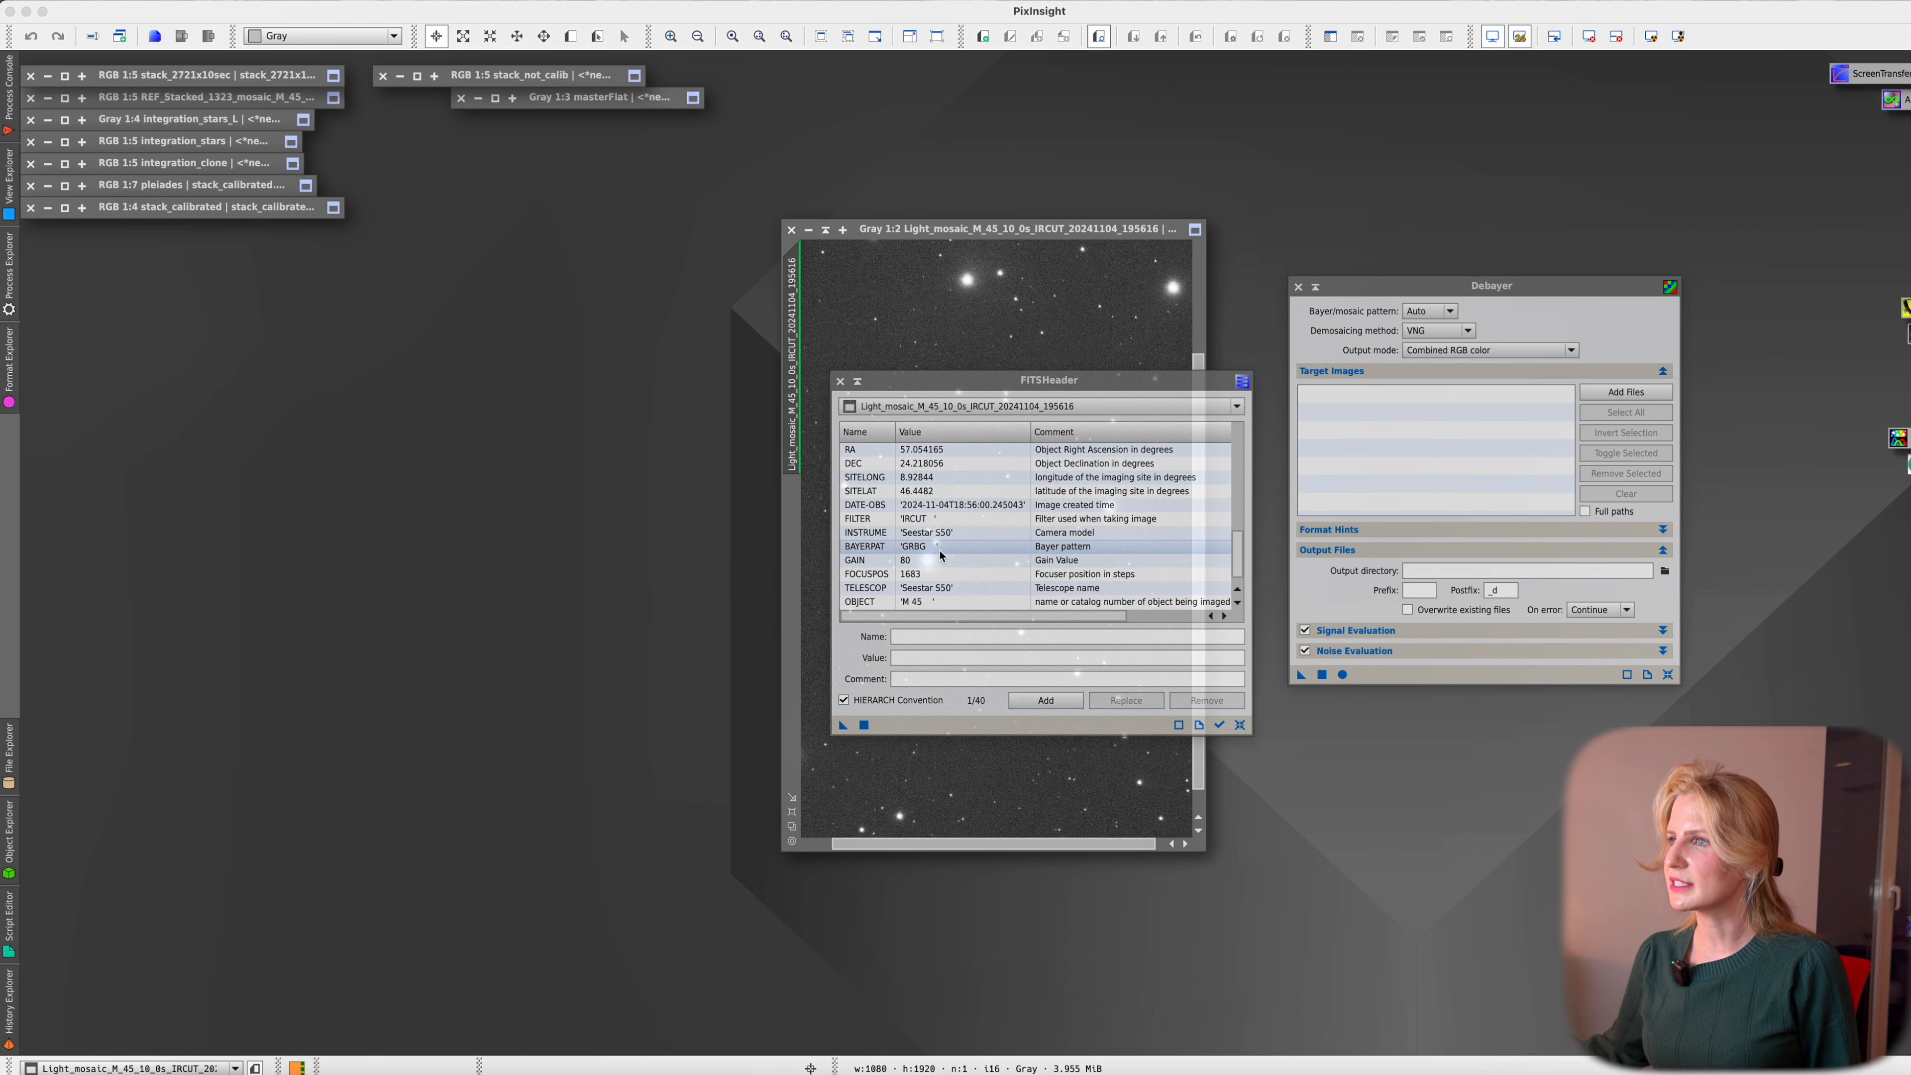
pyautogui.click(879, 548)
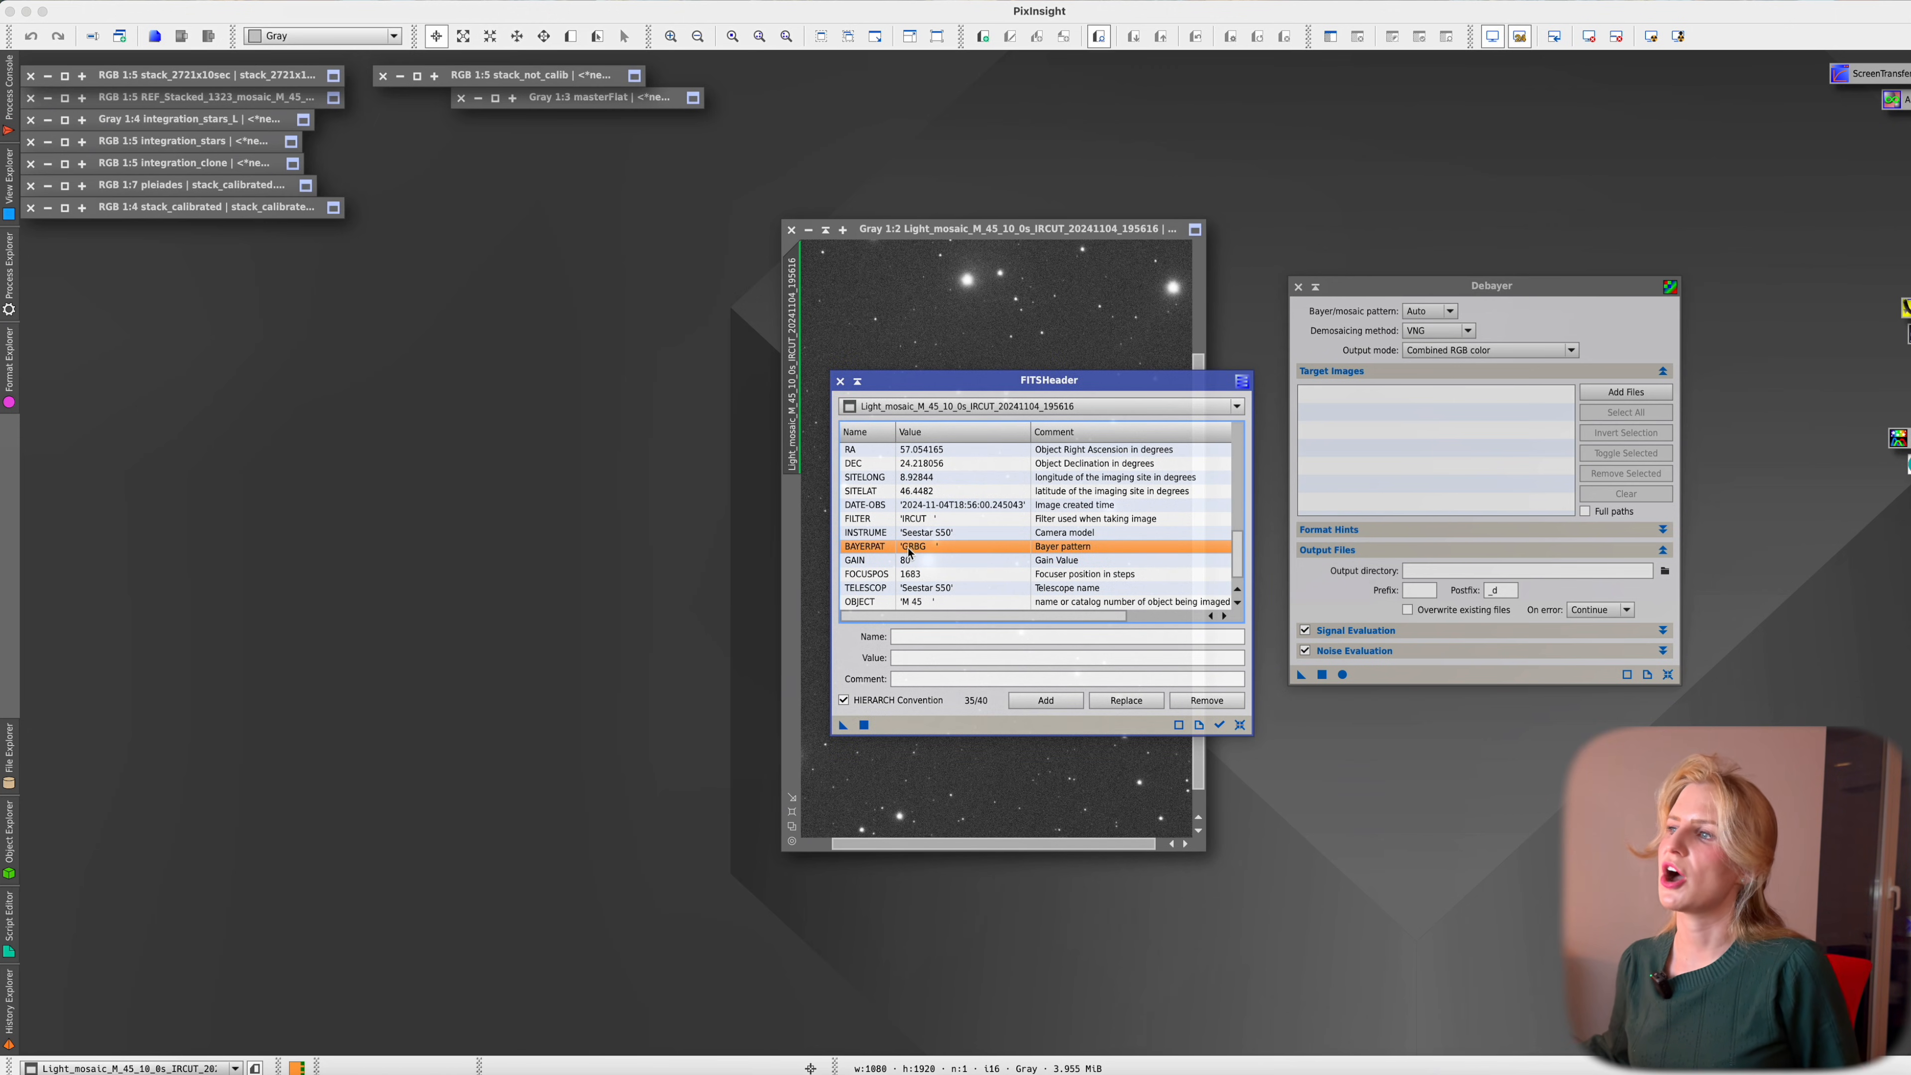
pyautogui.click(840, 380)
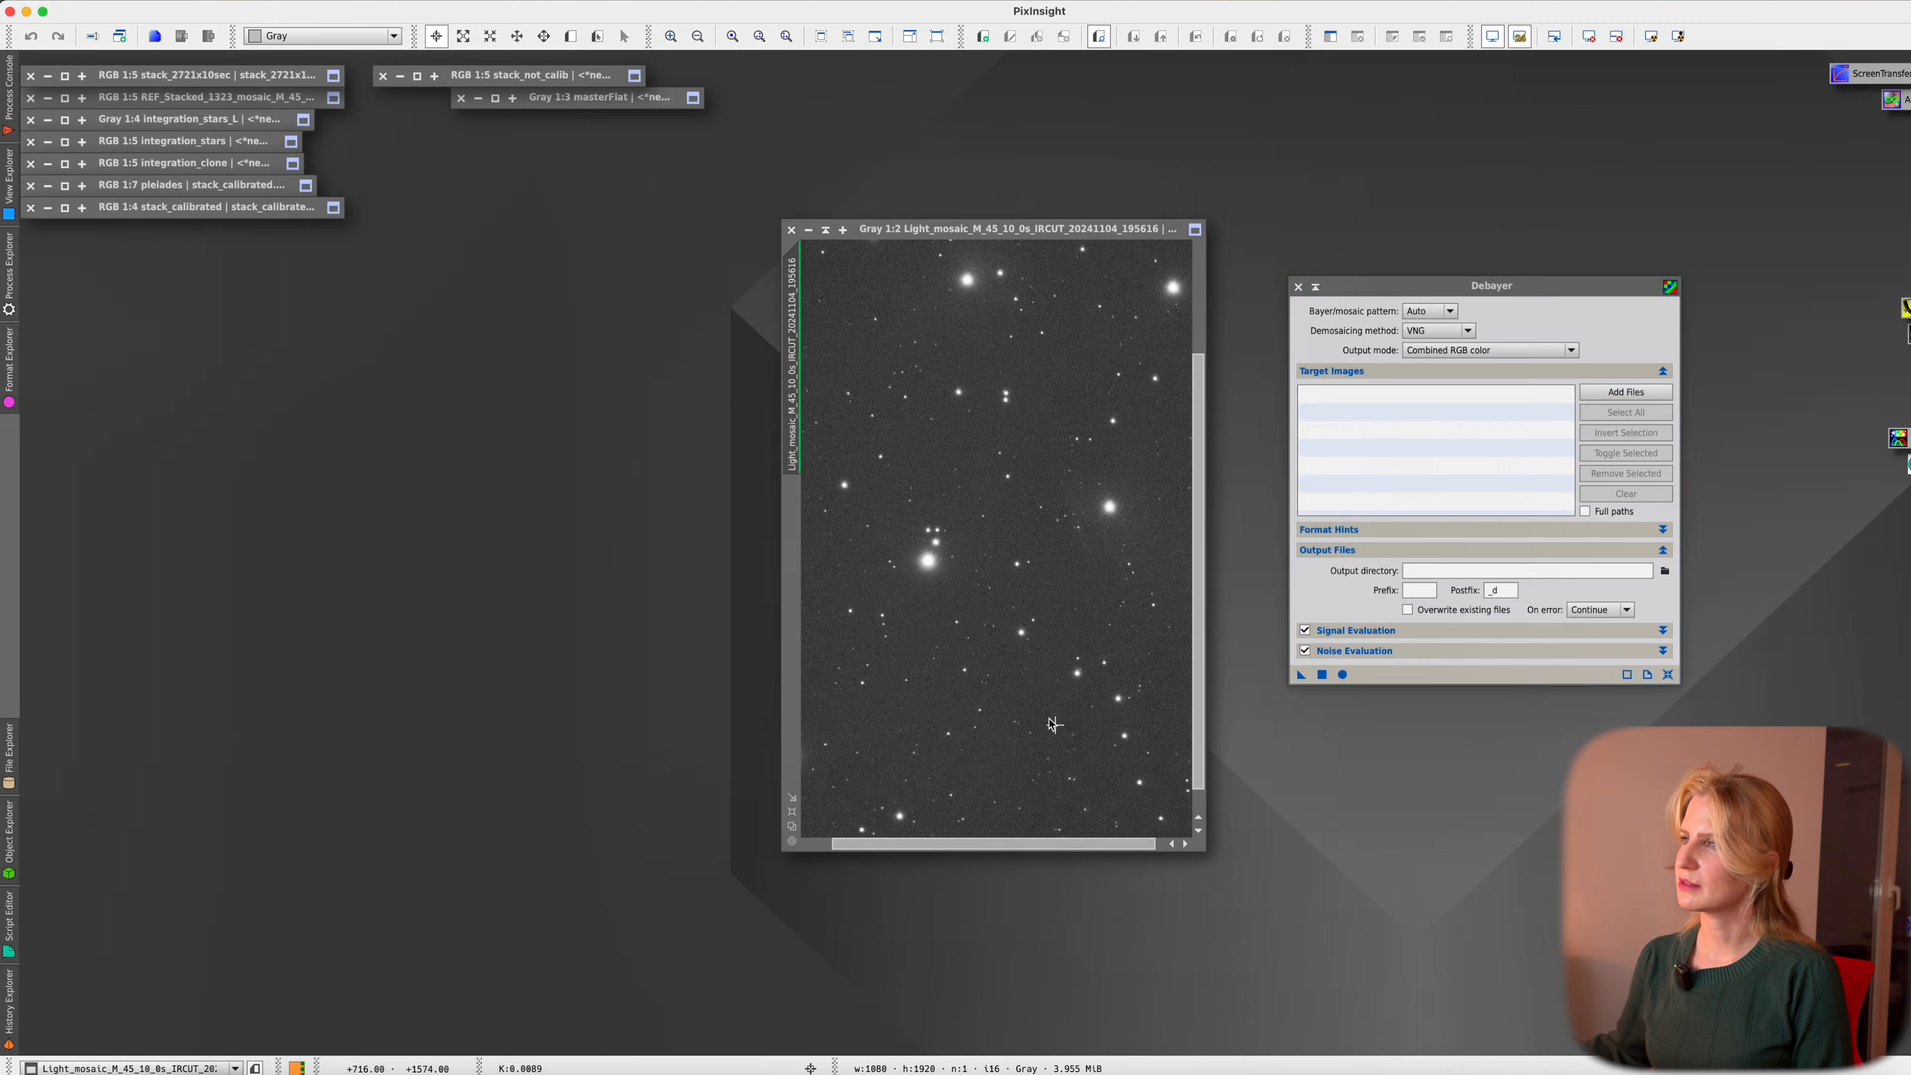
# Debayer the grey light frame with the RGGB pattern and zoom into the colour result
pyautogui.scroll(5, 1035, 711)
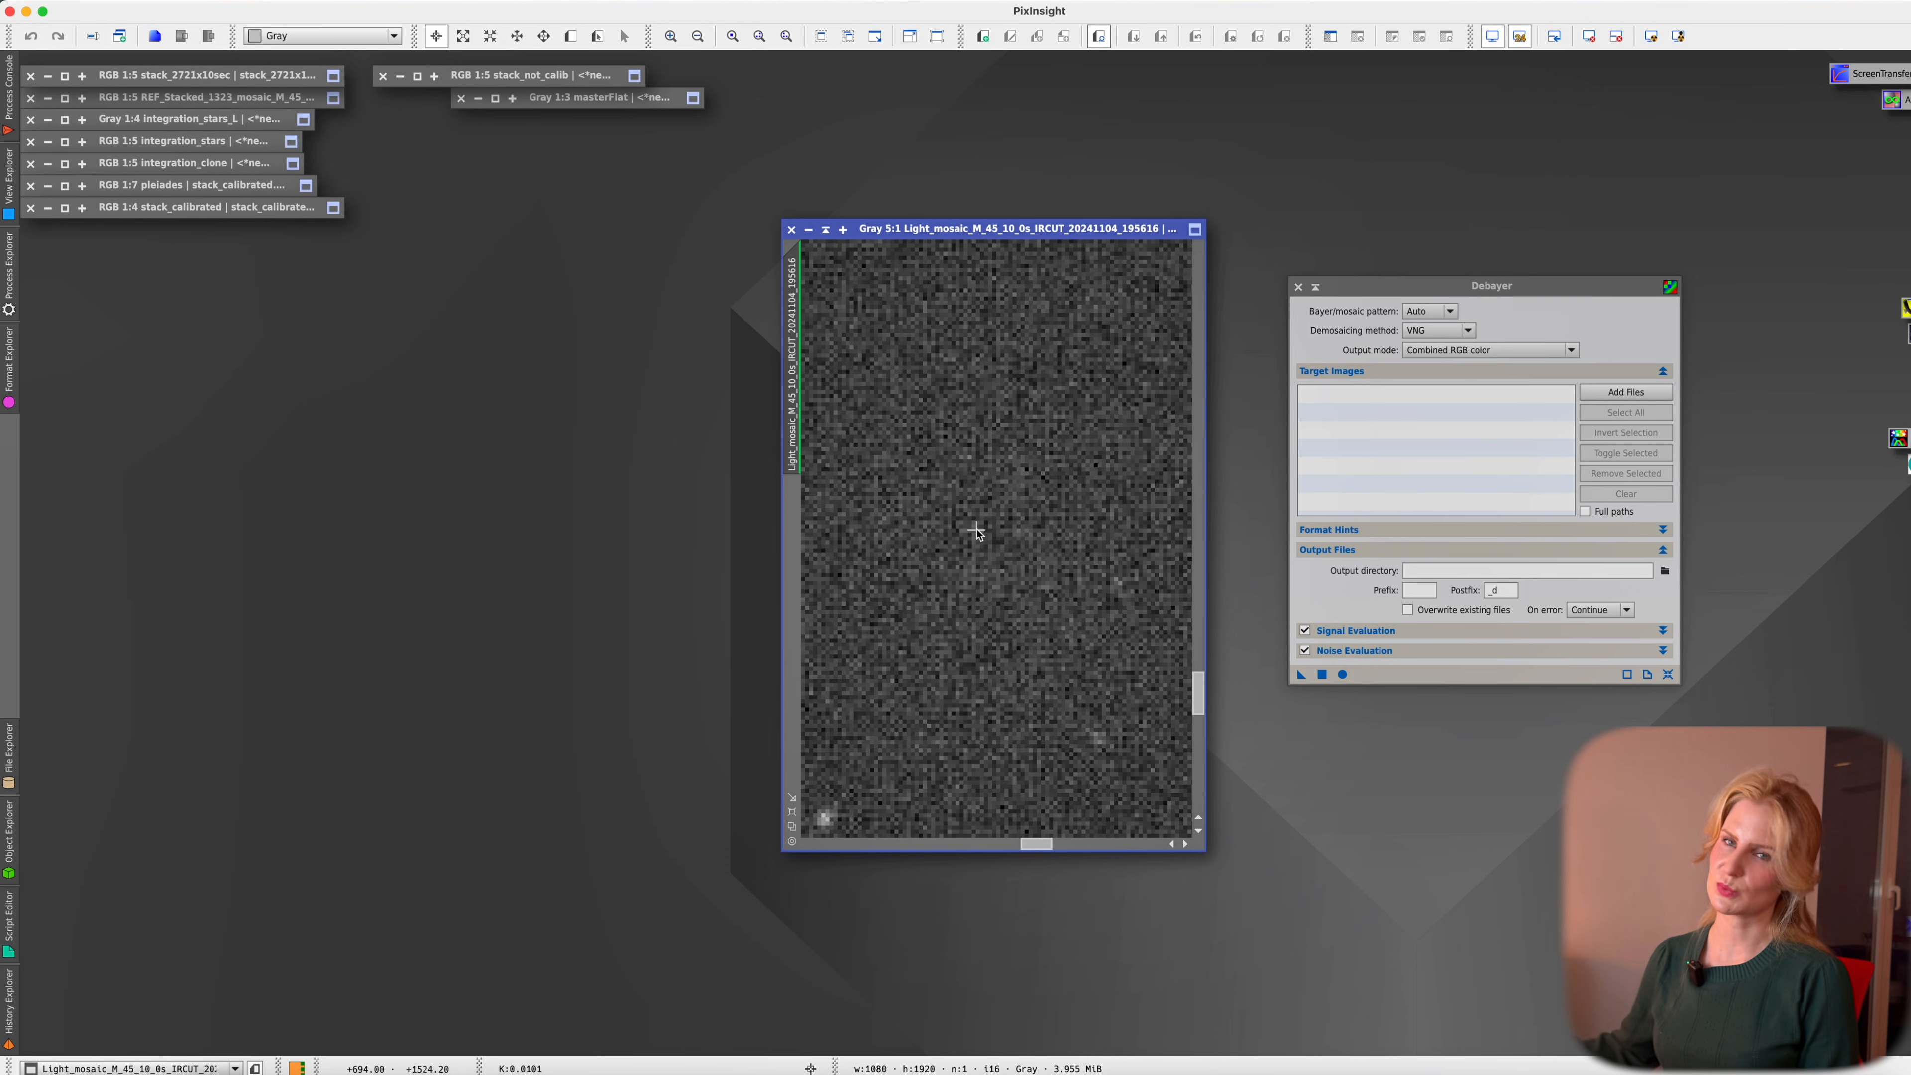
pyautogui.scroll(-2, 982, 552)
pyautogui.scroll(-2, 984, 565)
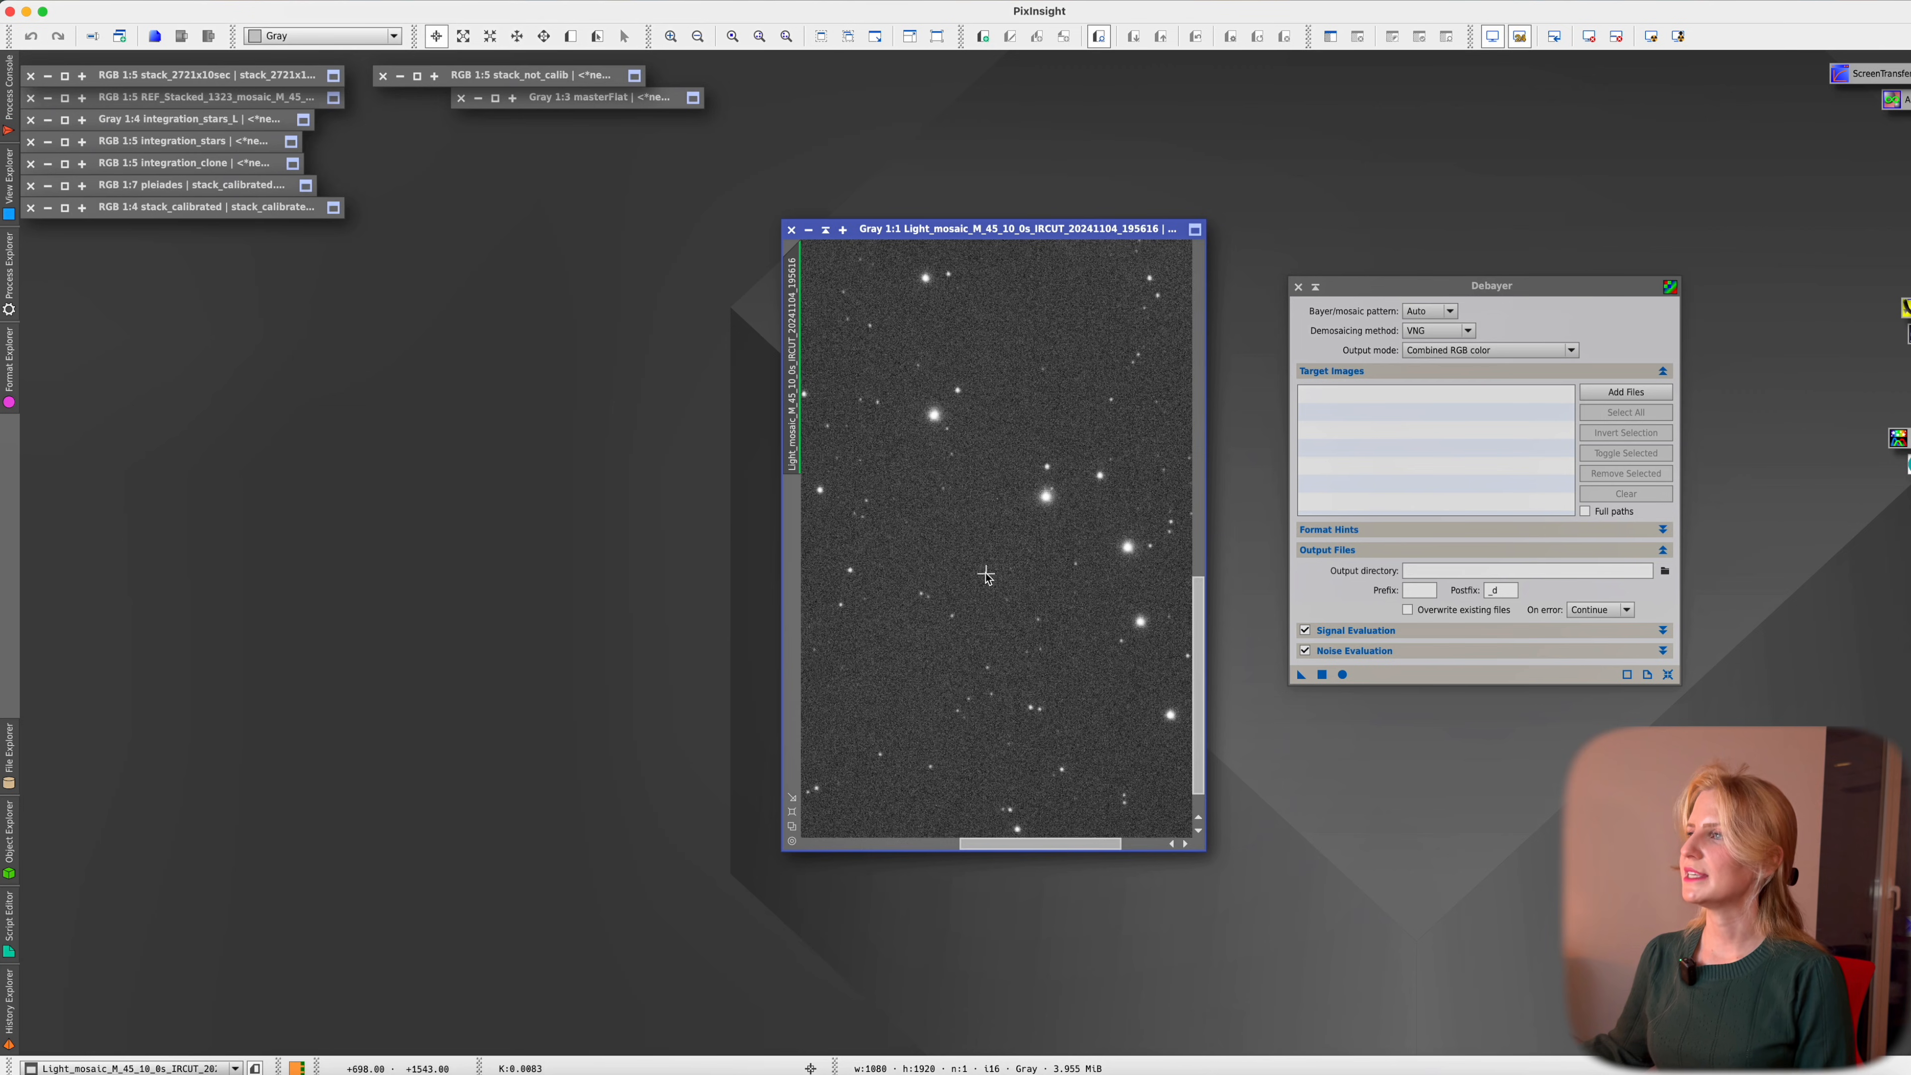
pyautogui.scroll(-2, 985, 574)
pyautogui.scroll(-1, 986, 574)
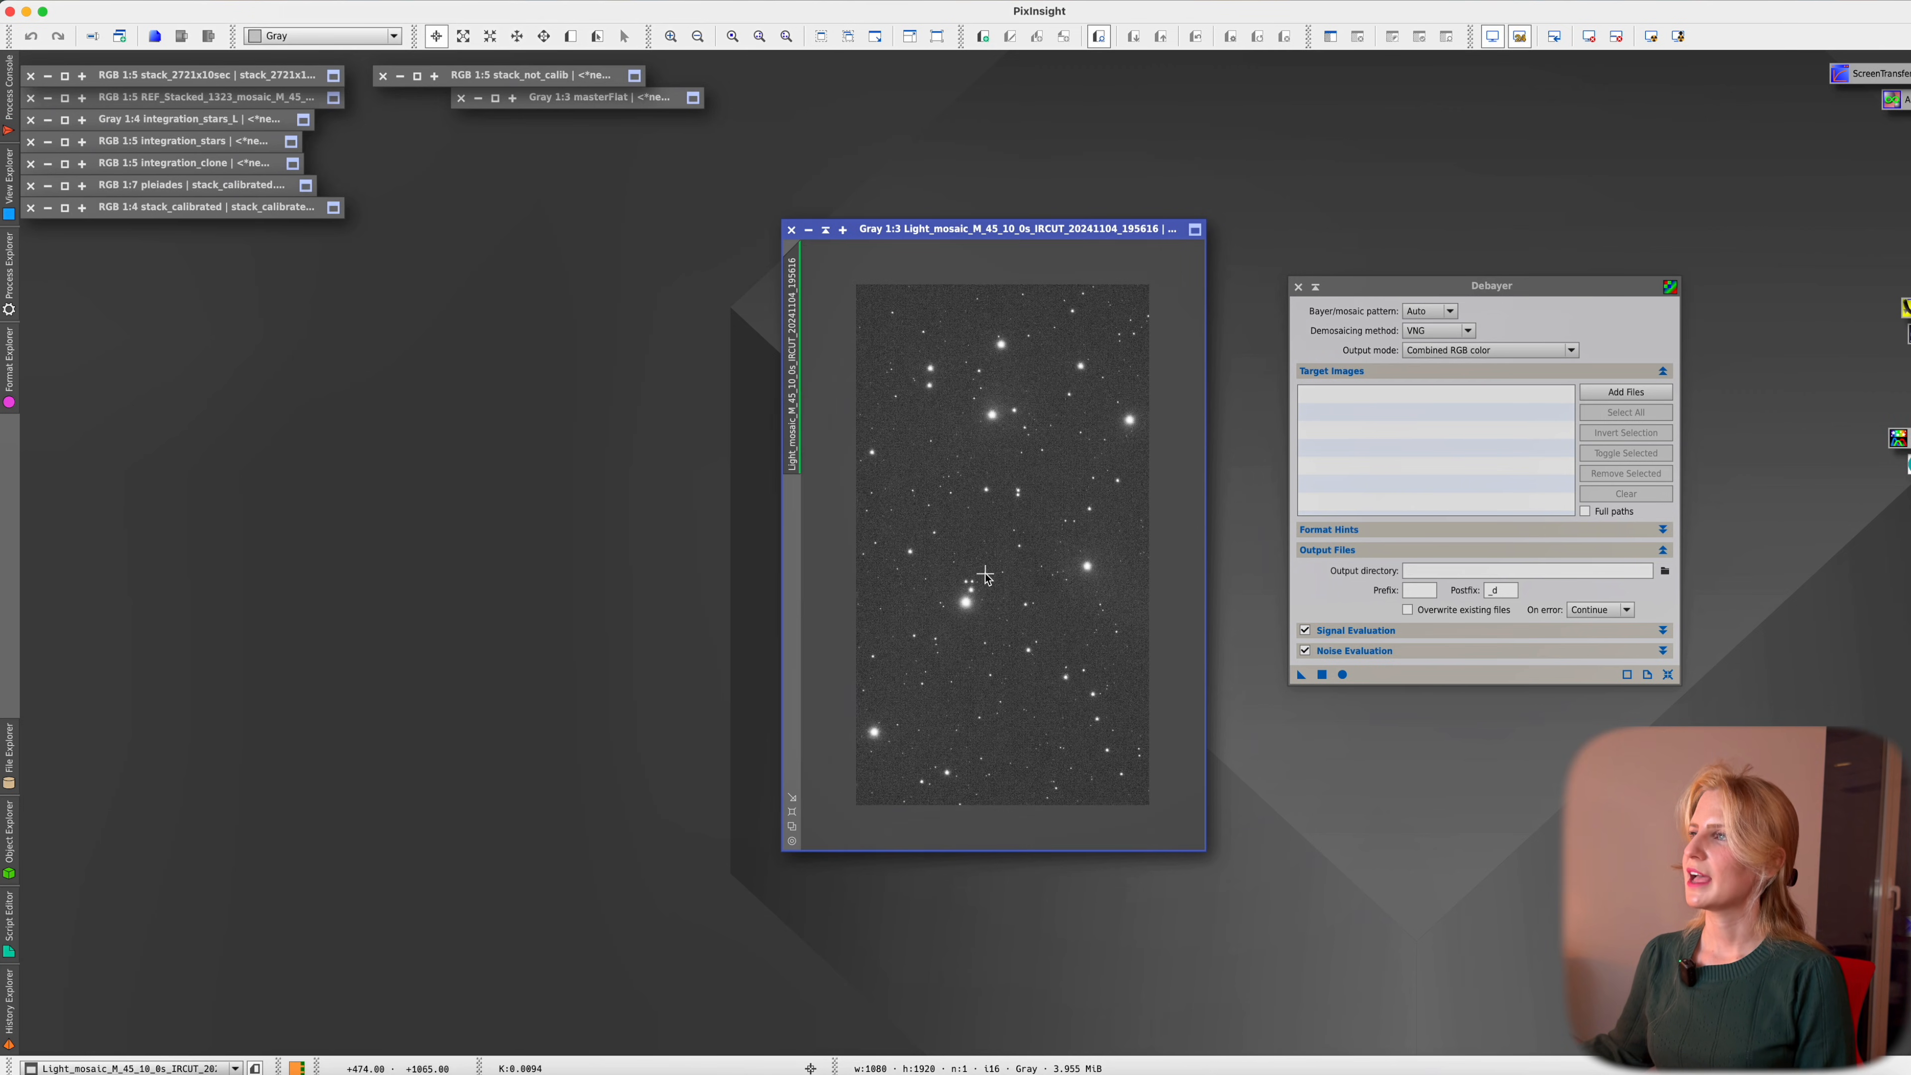
pyautogui.click(1446, 312)
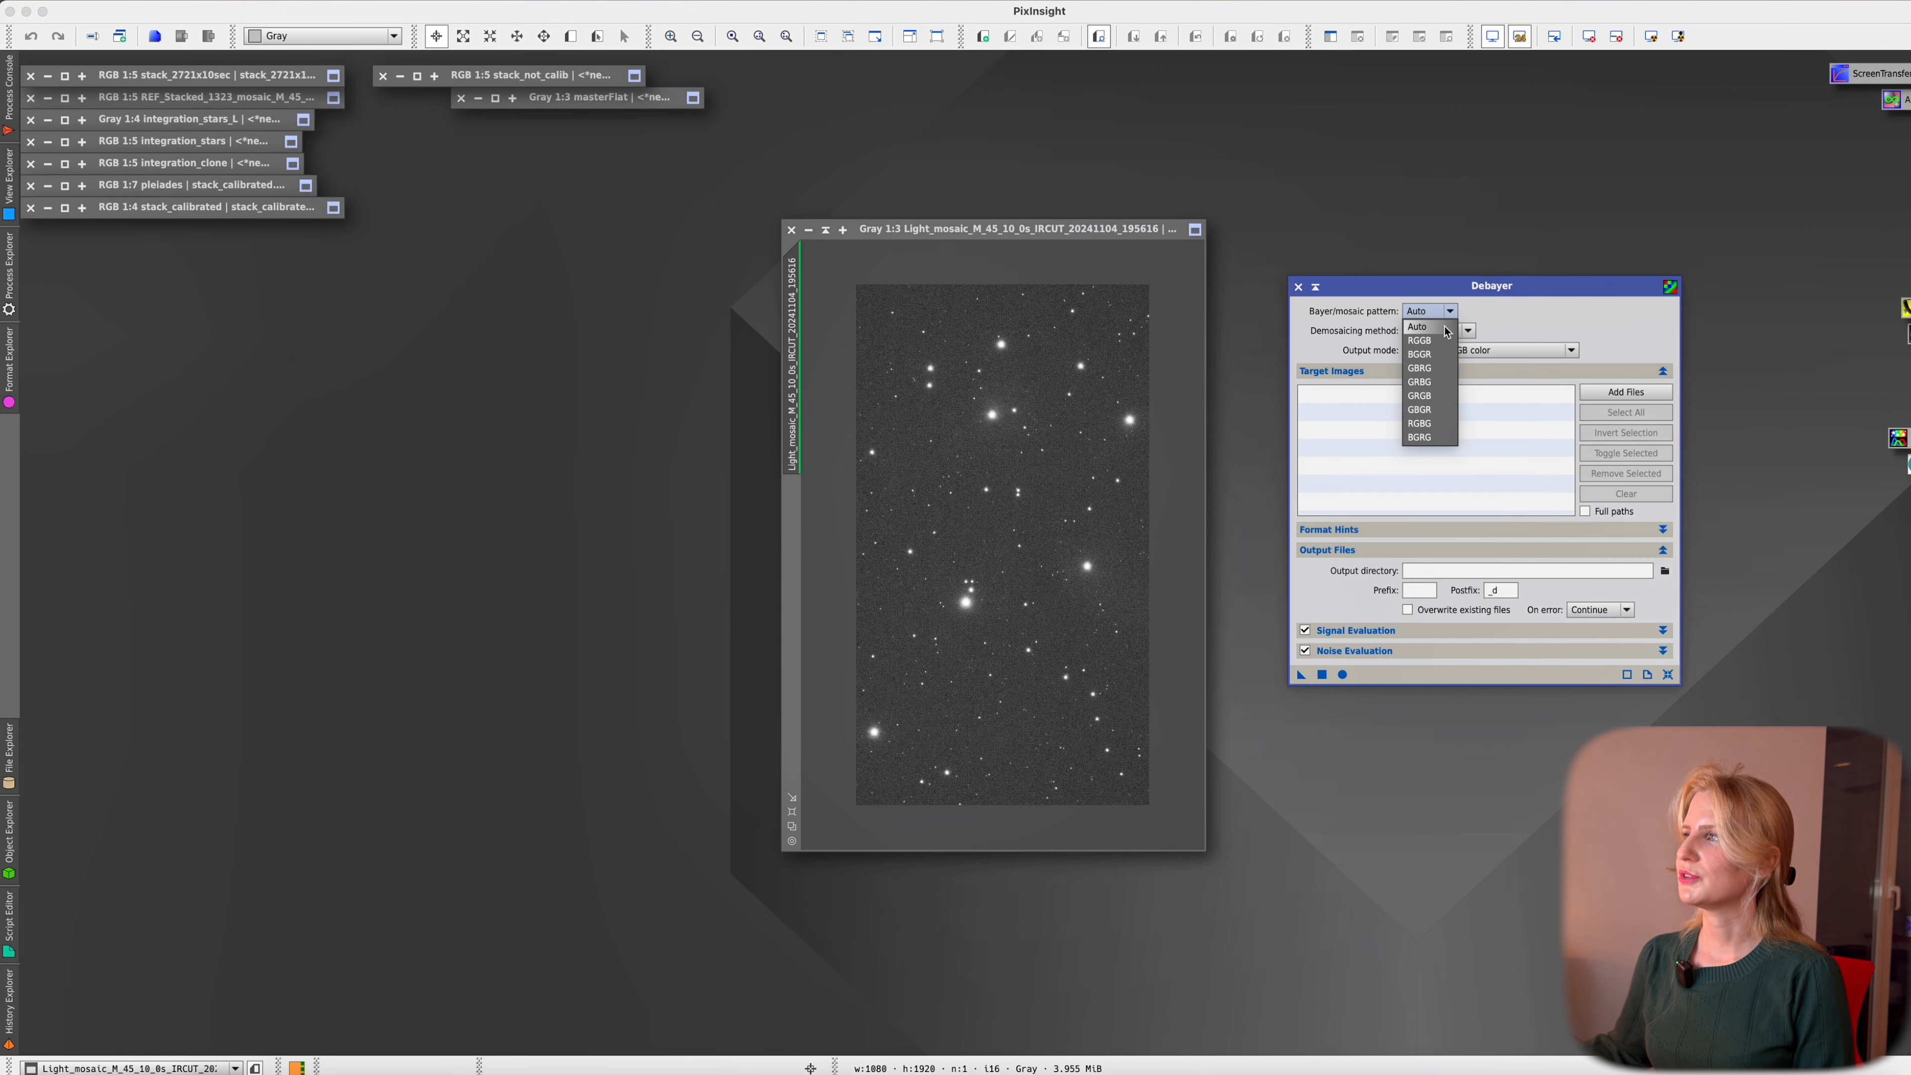
pyautogui.click(1433, 341)
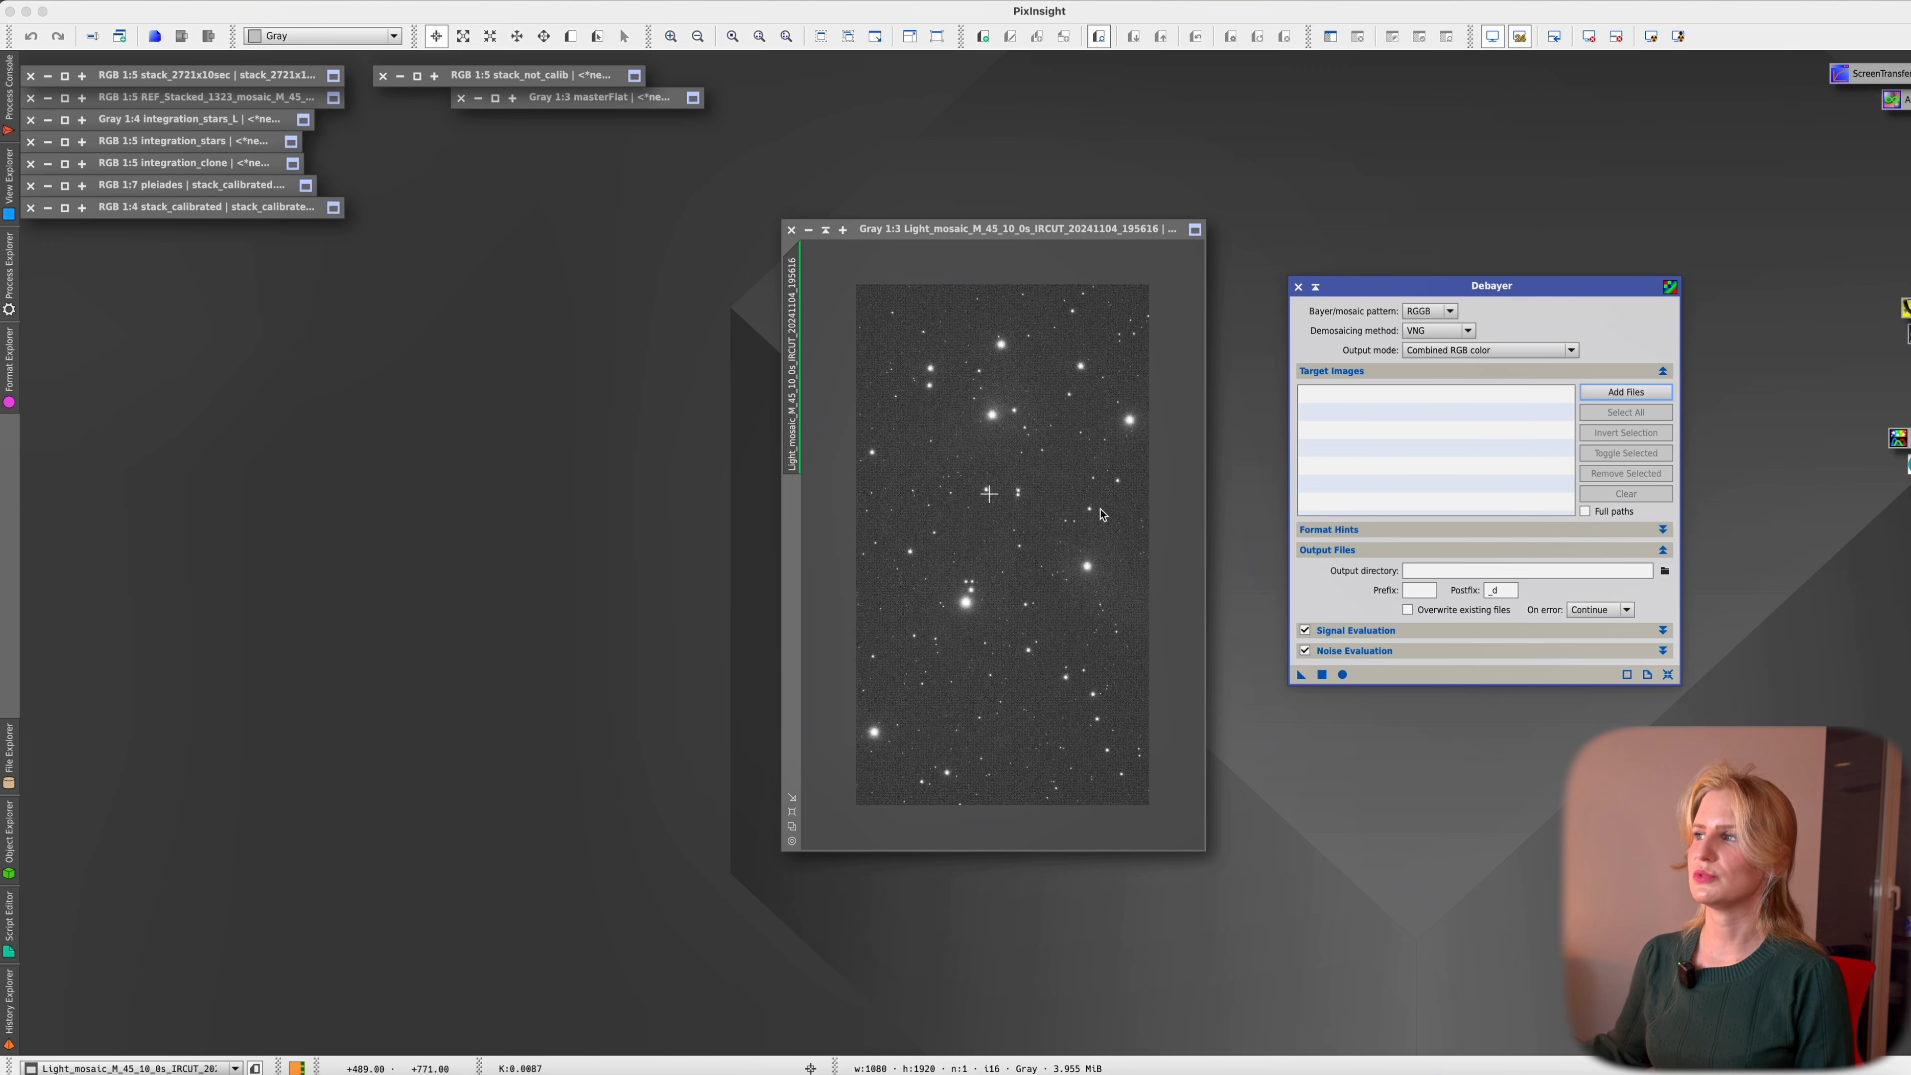
pyautogui.moveTo(1299, 677); pyautogui.dragTo(1066, 596)
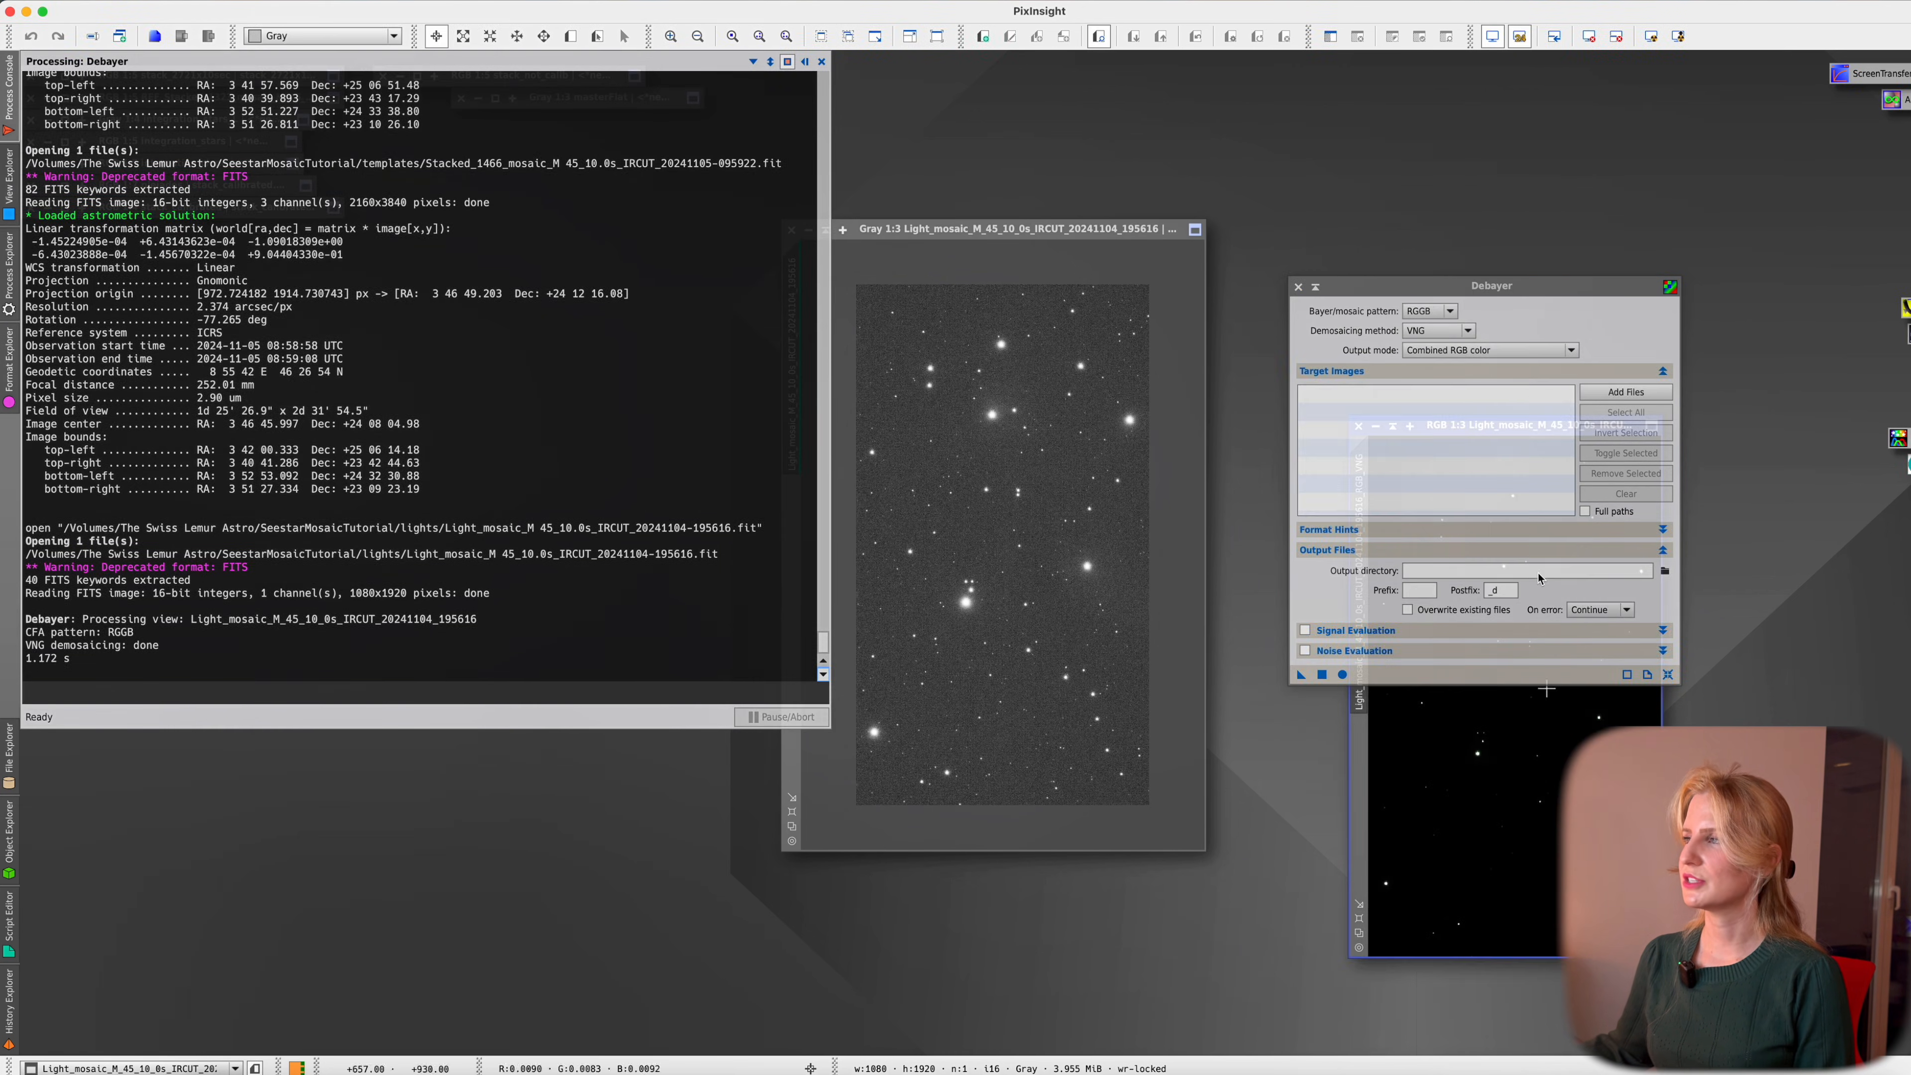
pyautogui.scroll(1, 519, 599)
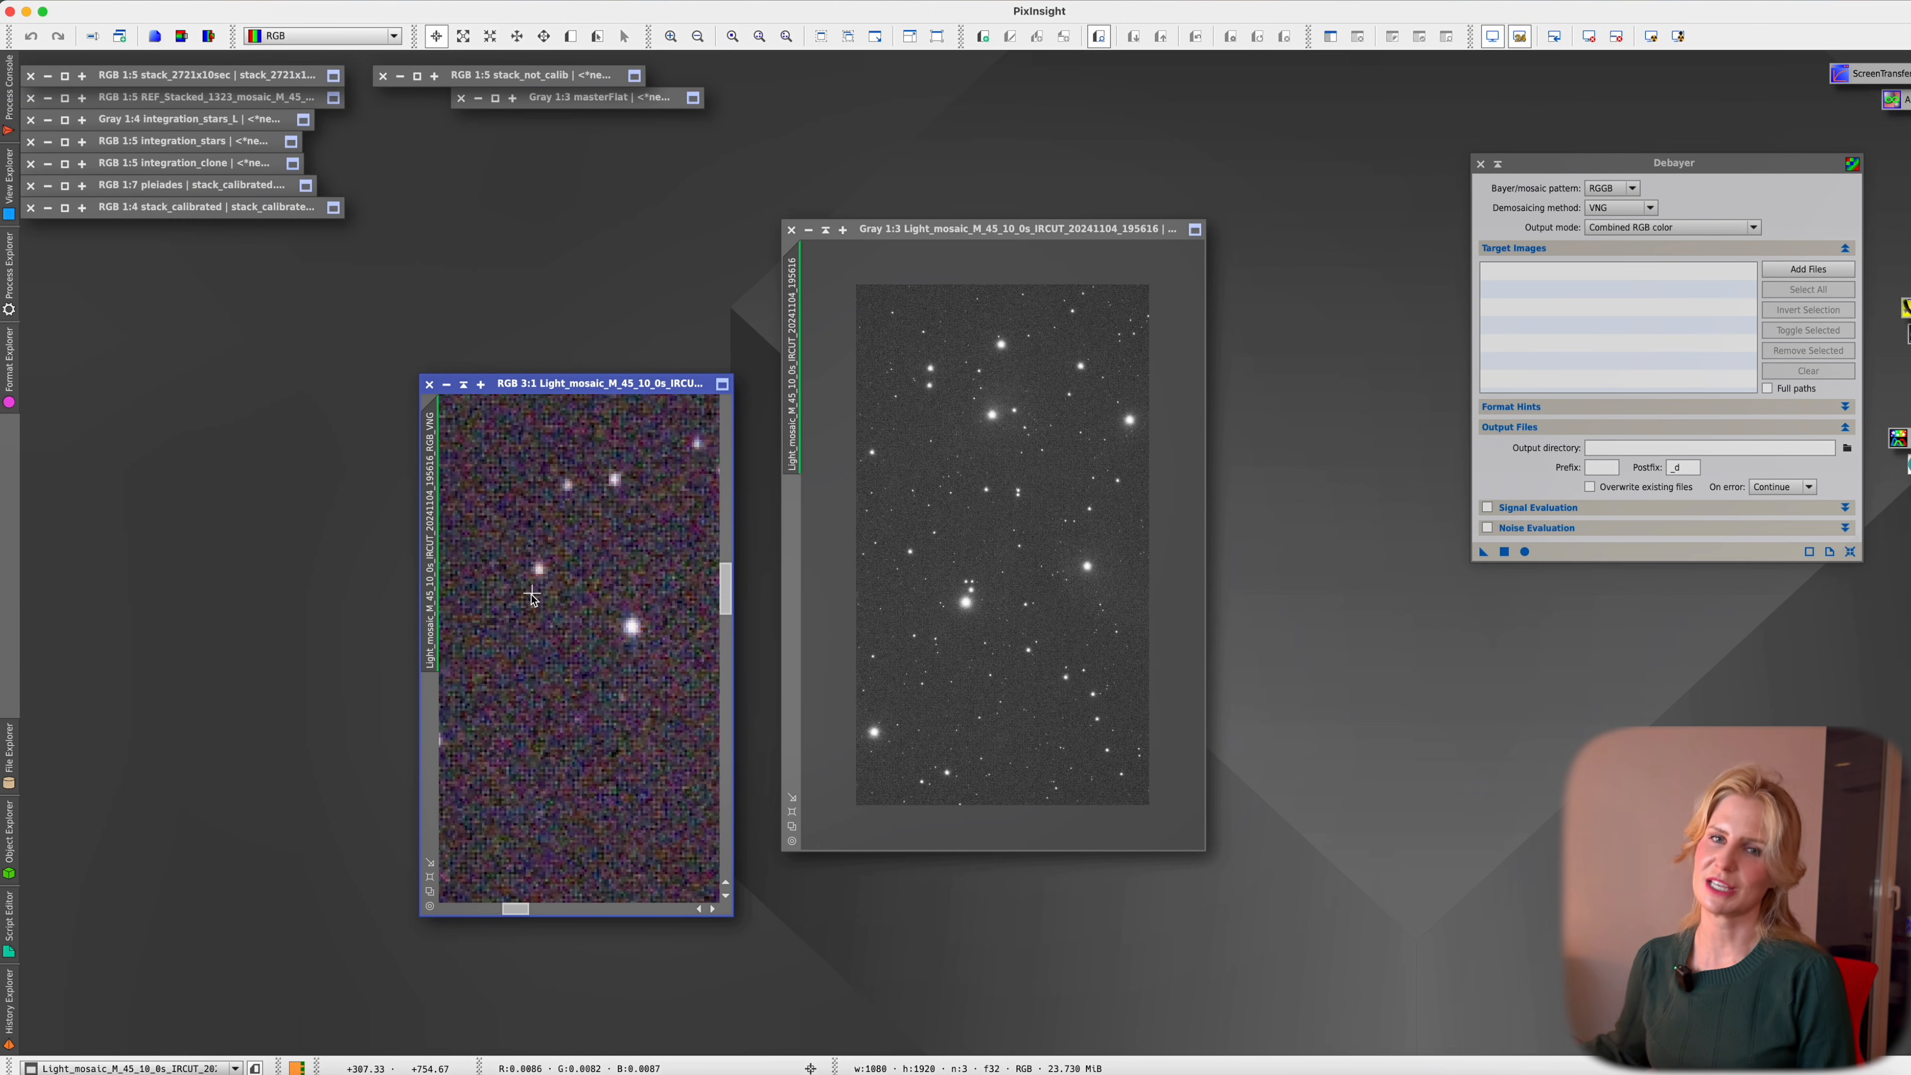
pyautogui.scroll(-3, 538, 586)
pyautogui.scroll(-2, 536, 572)
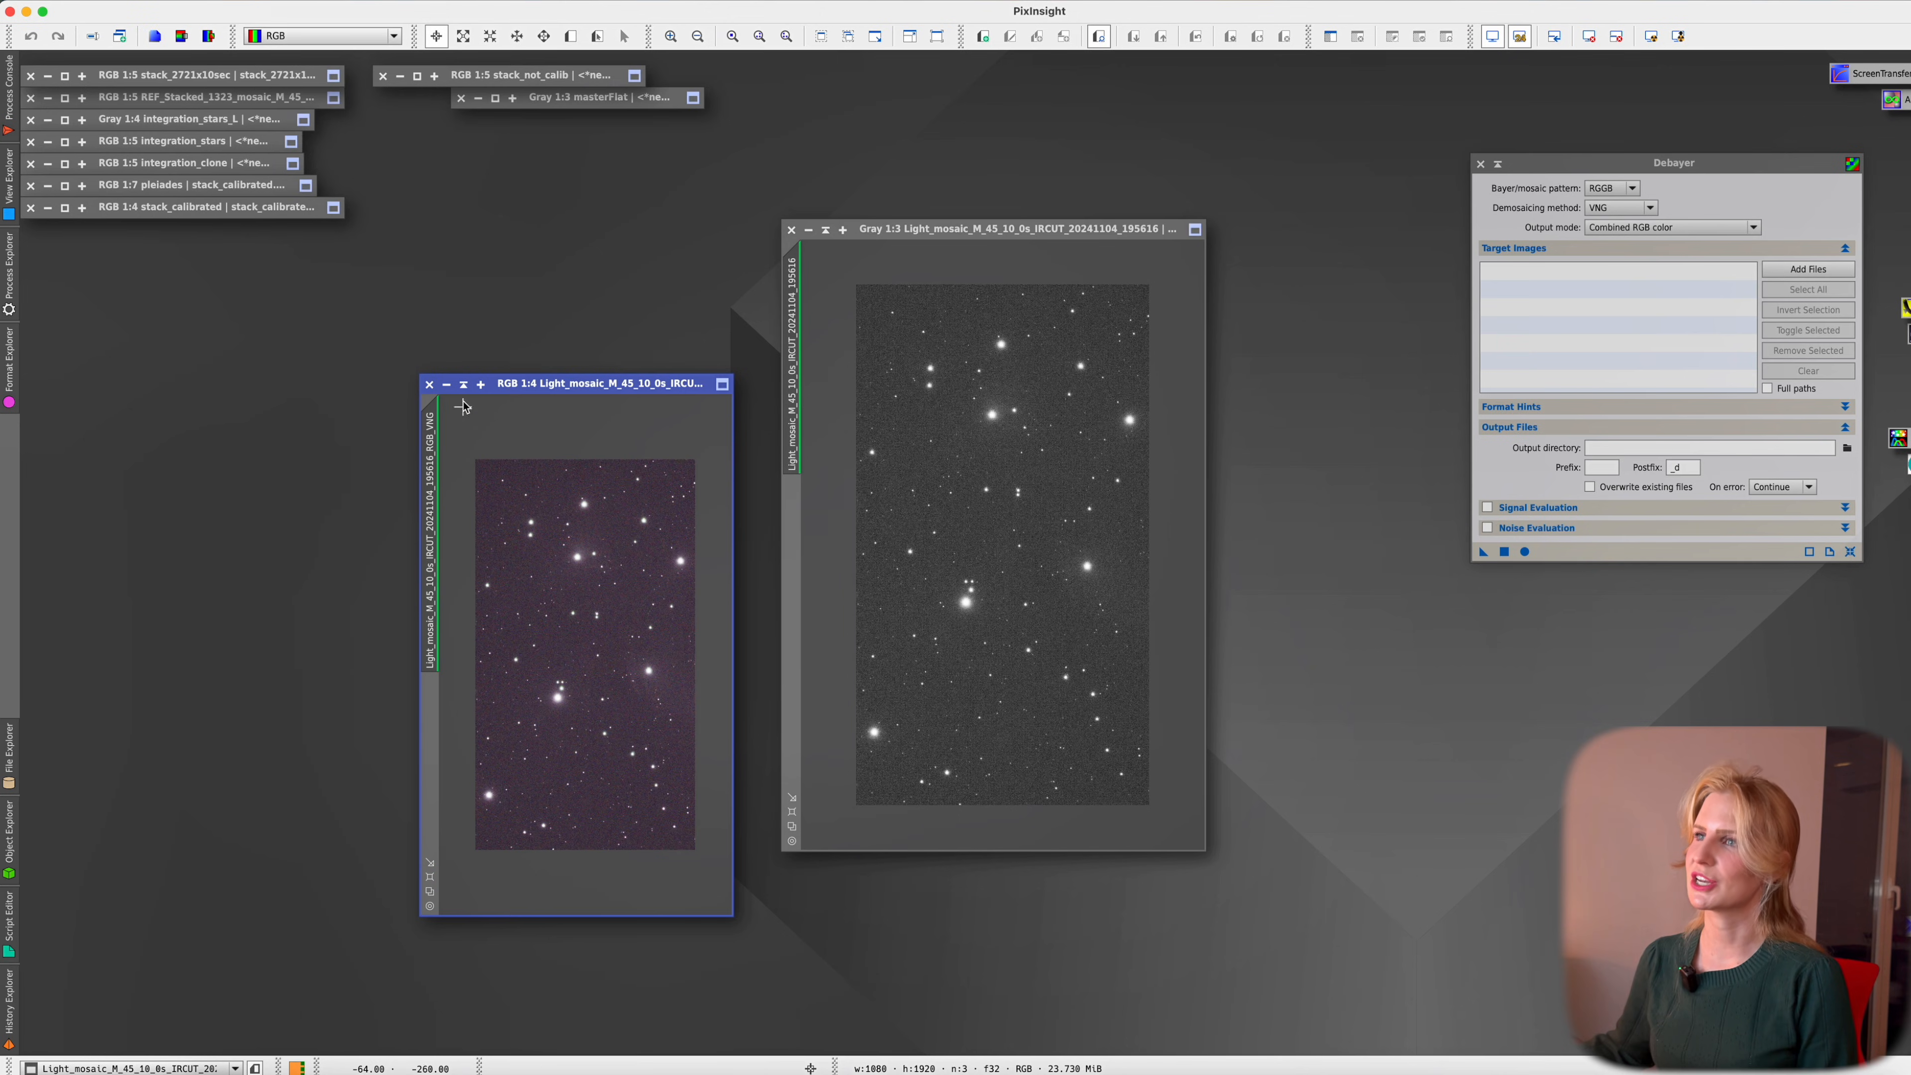
# Close the RGGB result, debayer as GBRG, and prefix the result's name with GBRG
pyautogui.click(428, 385)
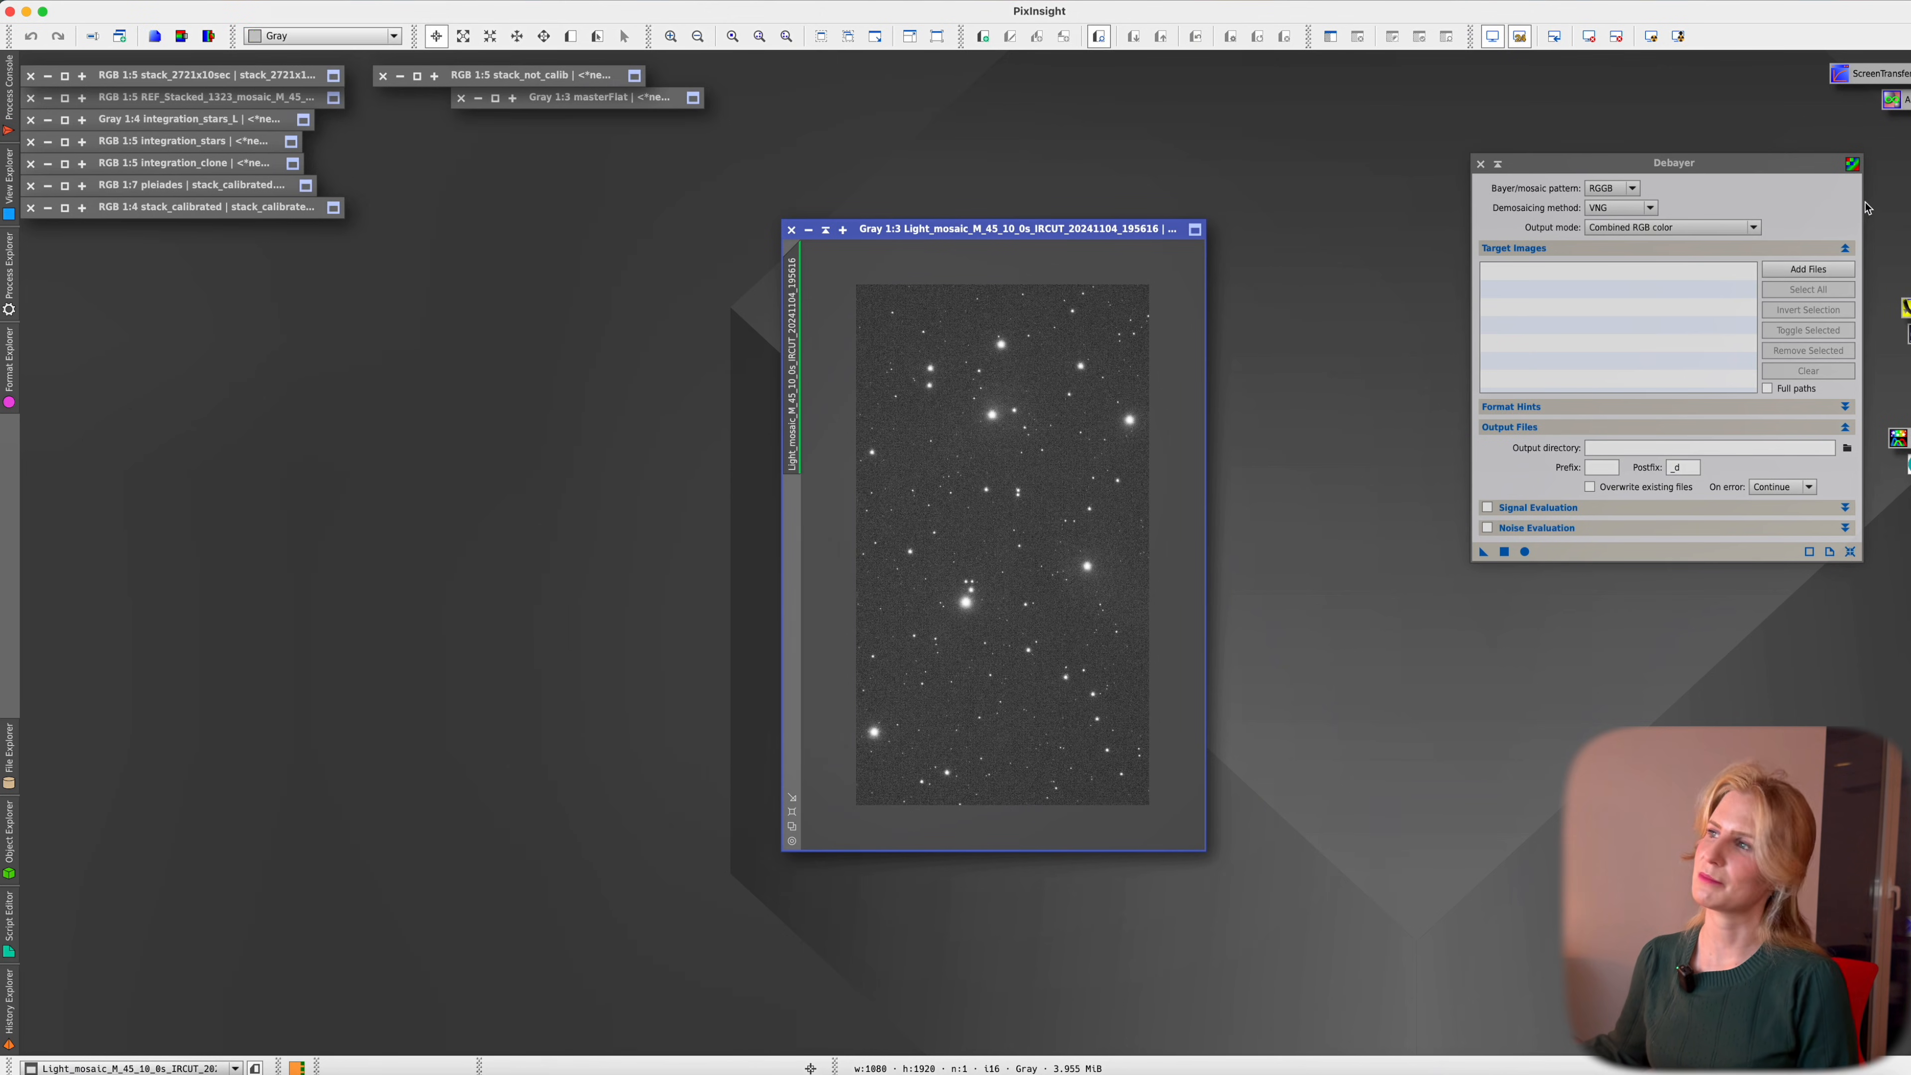
pyautogui.click(1626, 192)
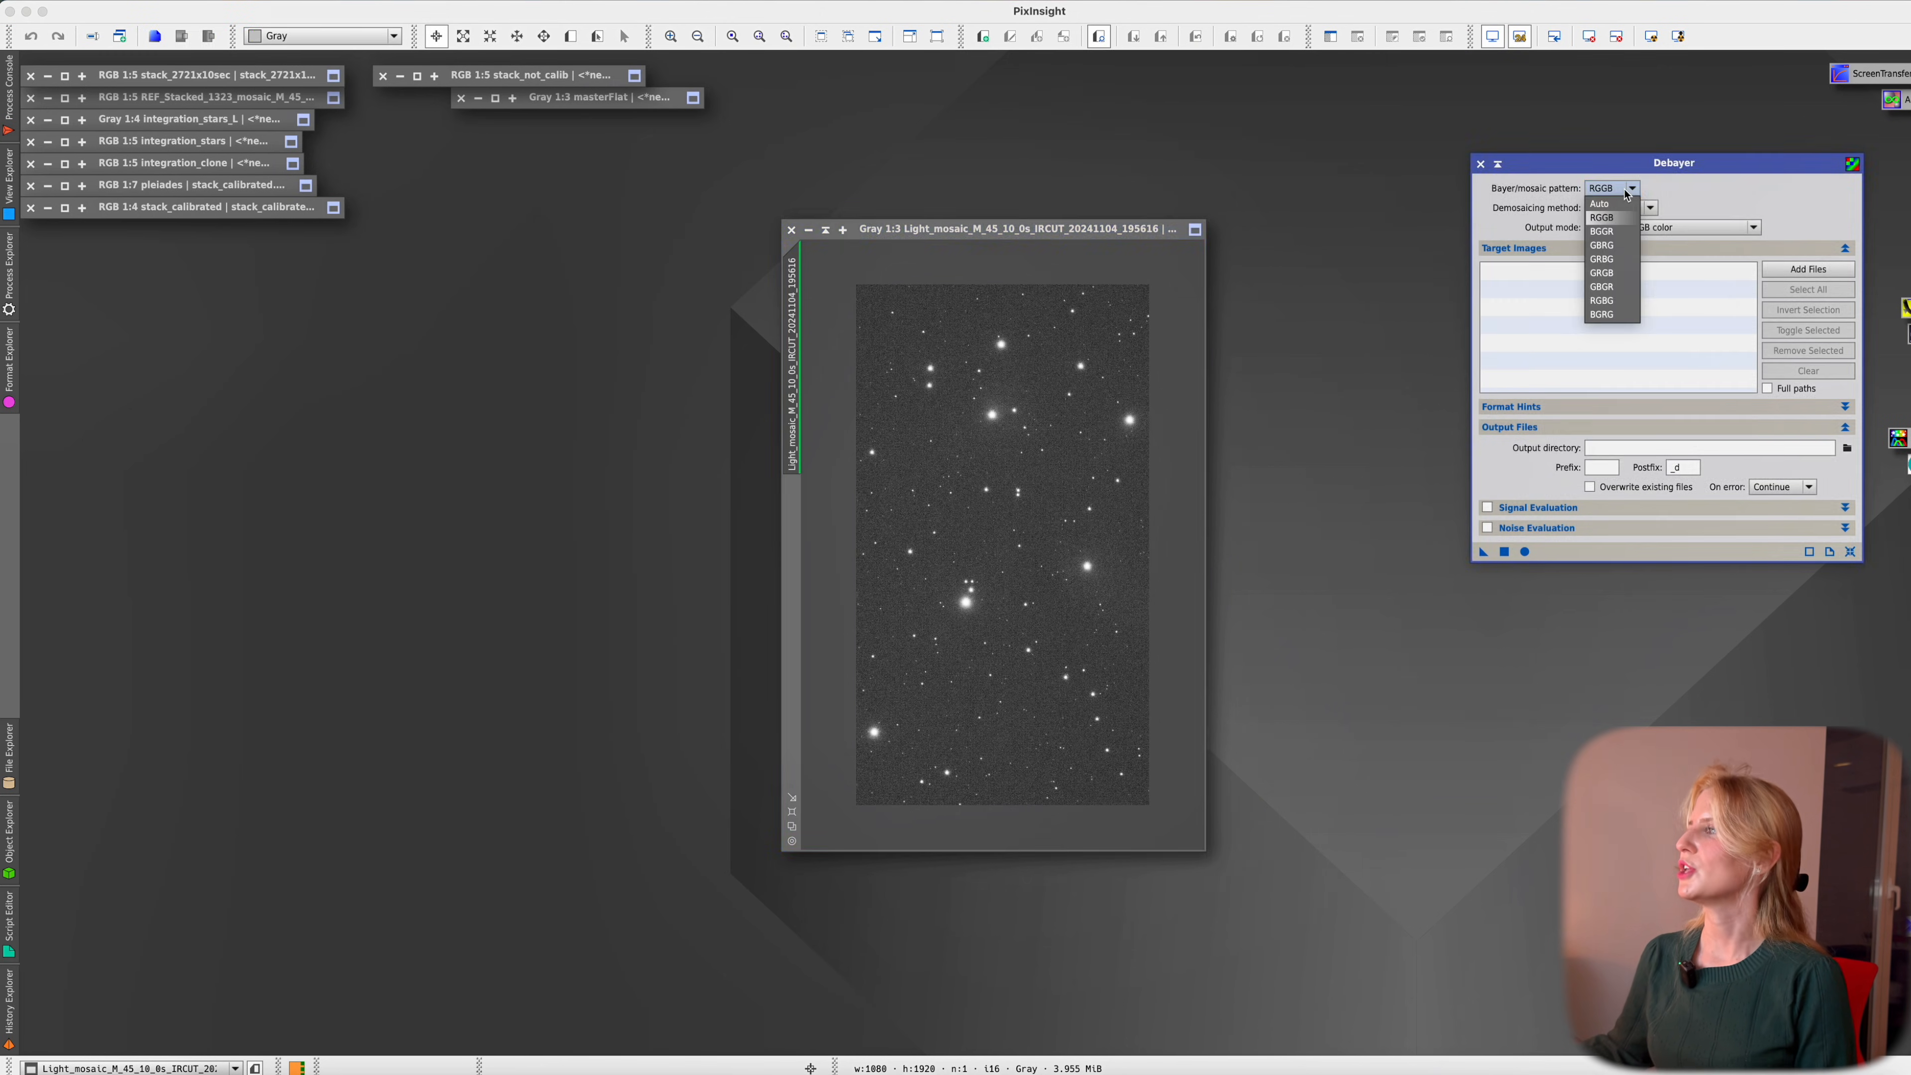
pyautogui.click(1606, 246)
pyautogui.moveTo(1483, 552); pyautogui.dragTo(960, 488)
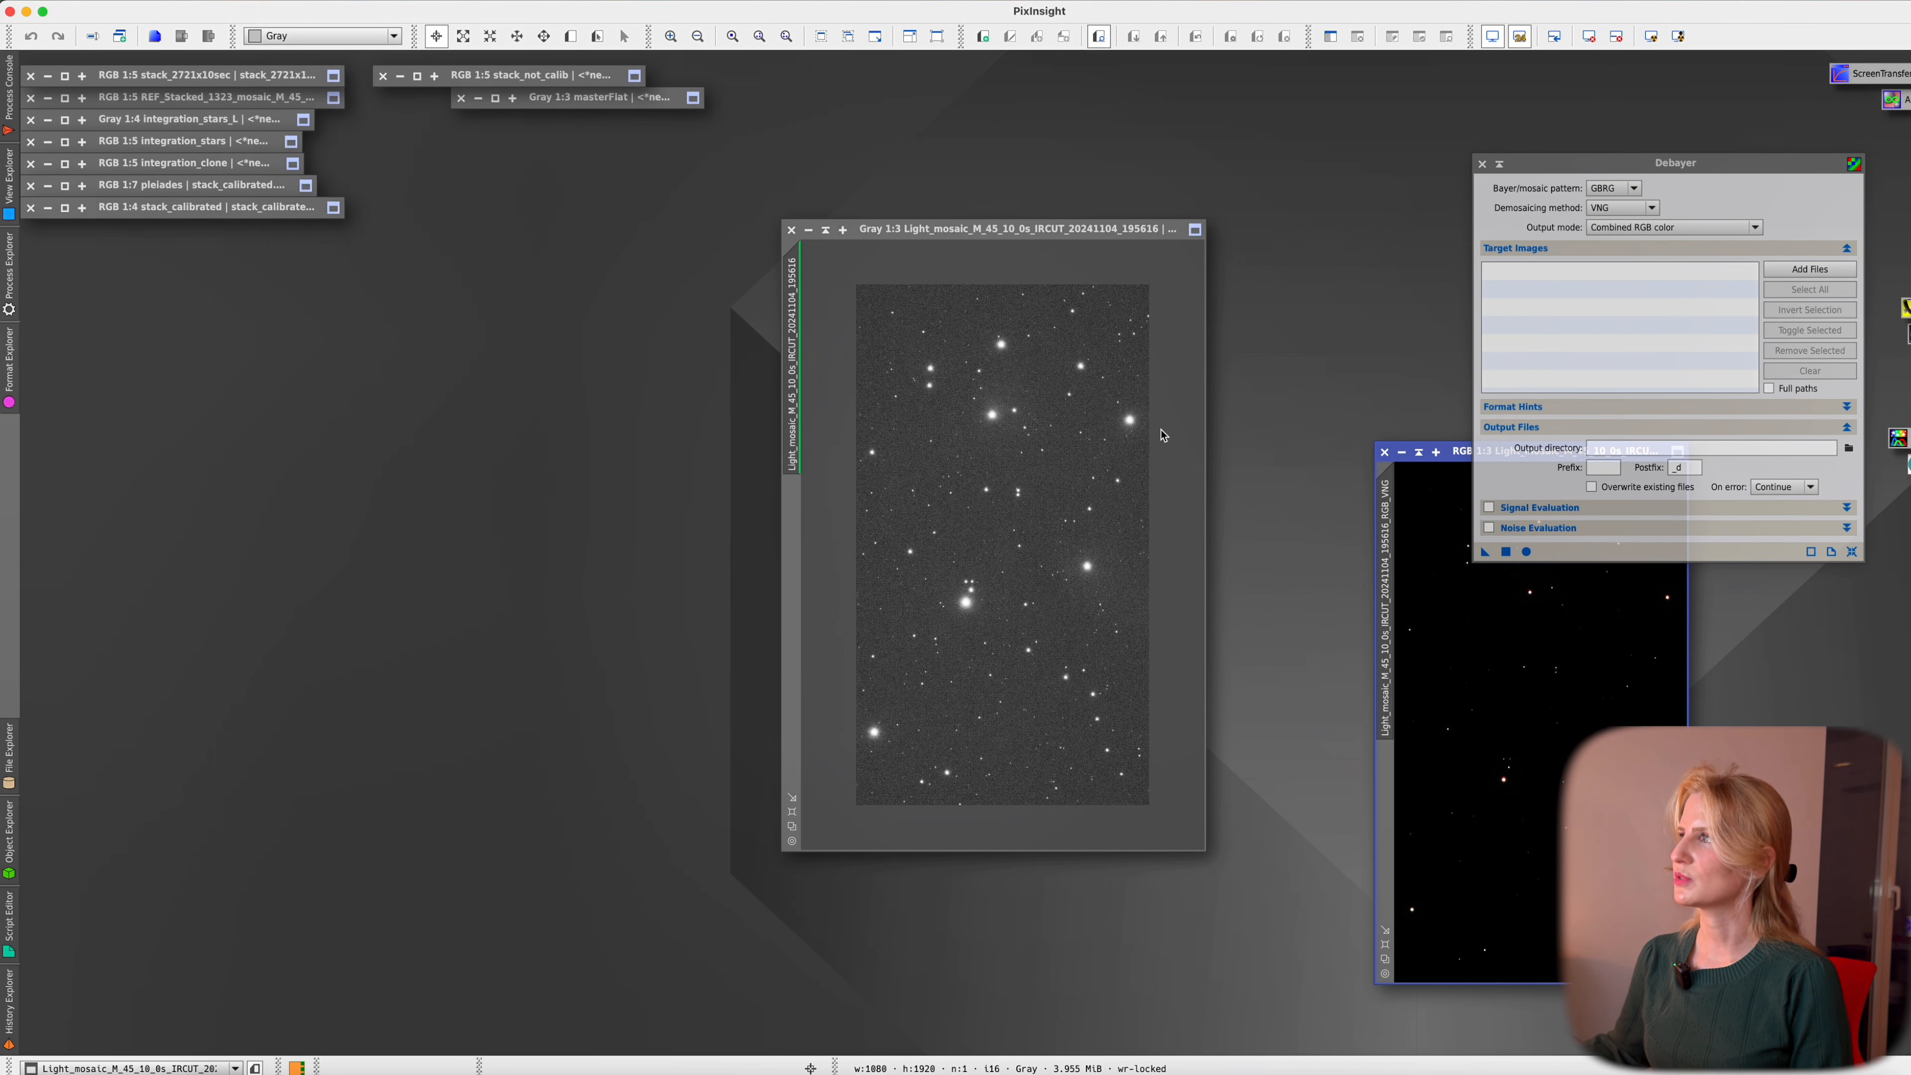
pyautogui.moveTo(1466, 453); pyautogui.dragTo(480, 343)
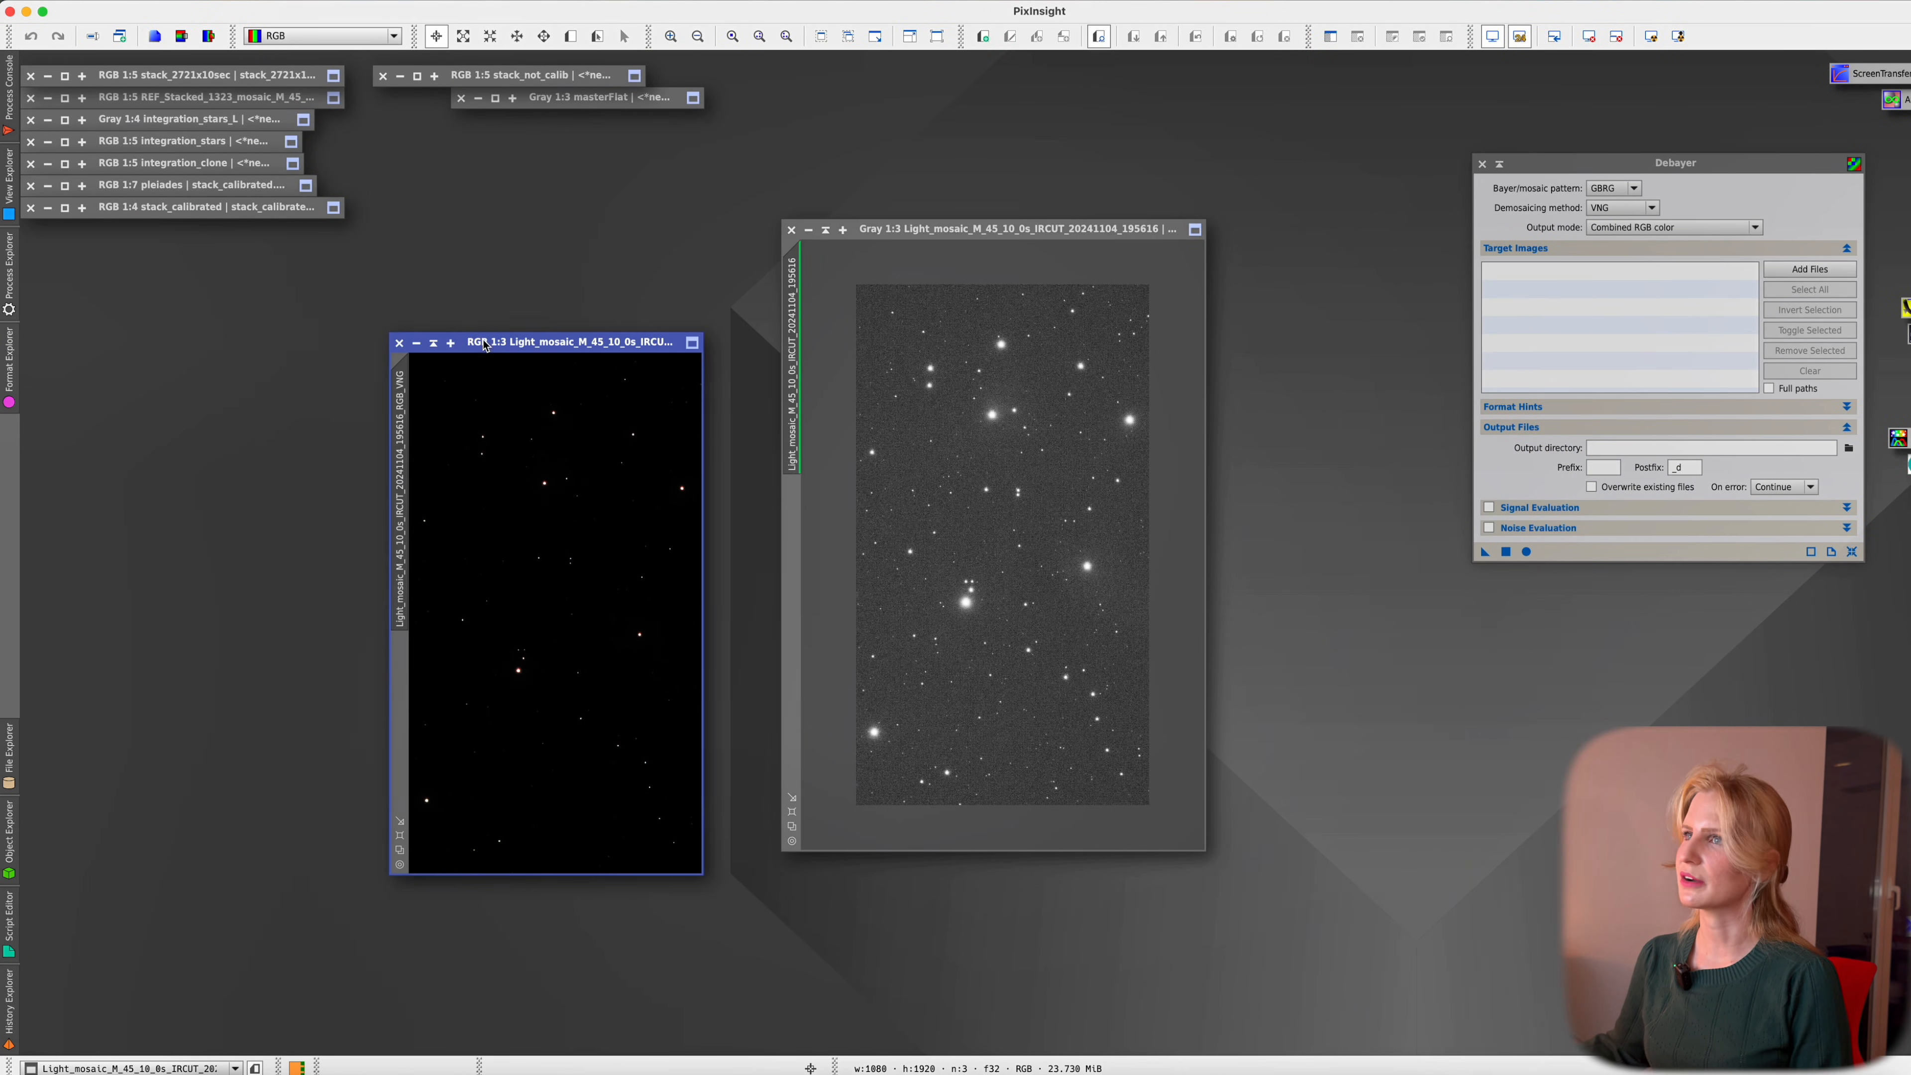
pyautogui.scroll(3, 597, 591)
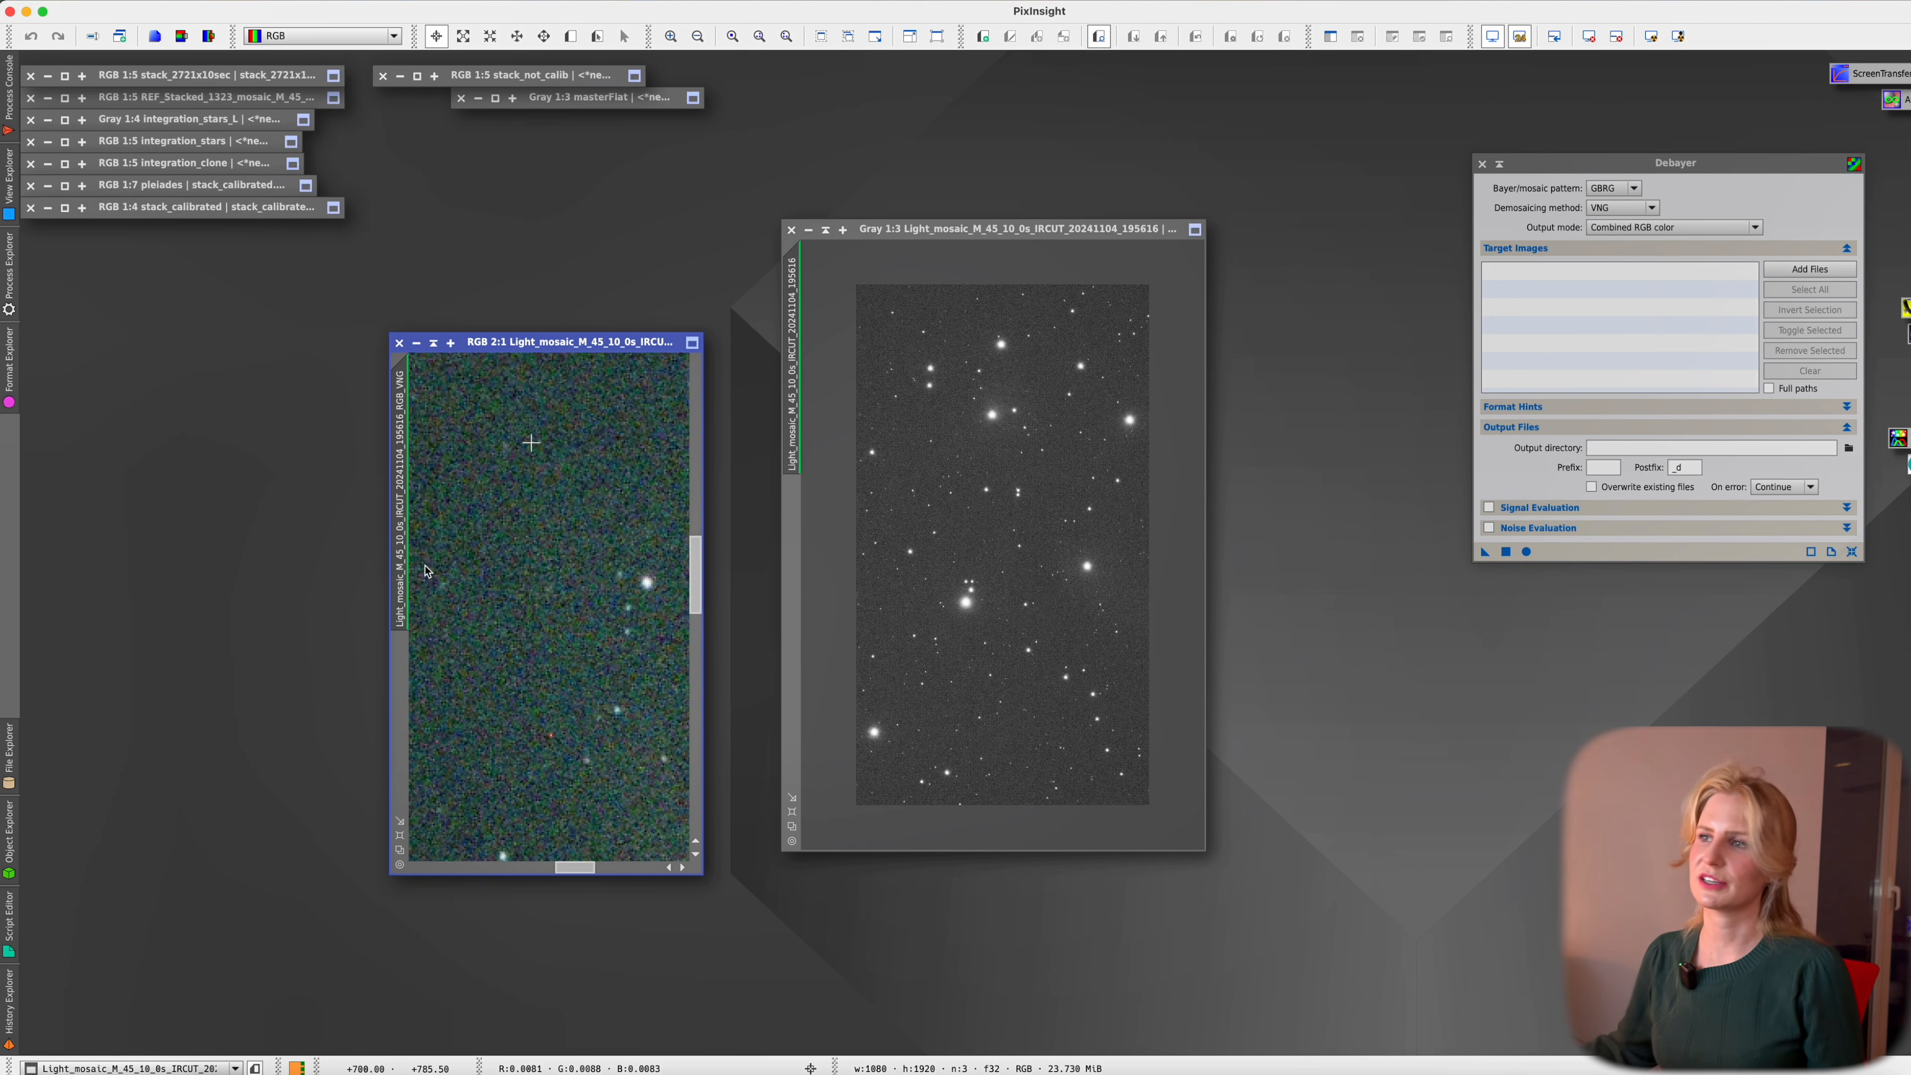
pyautogui.press('Home')
pyautogui.write('GBRG')
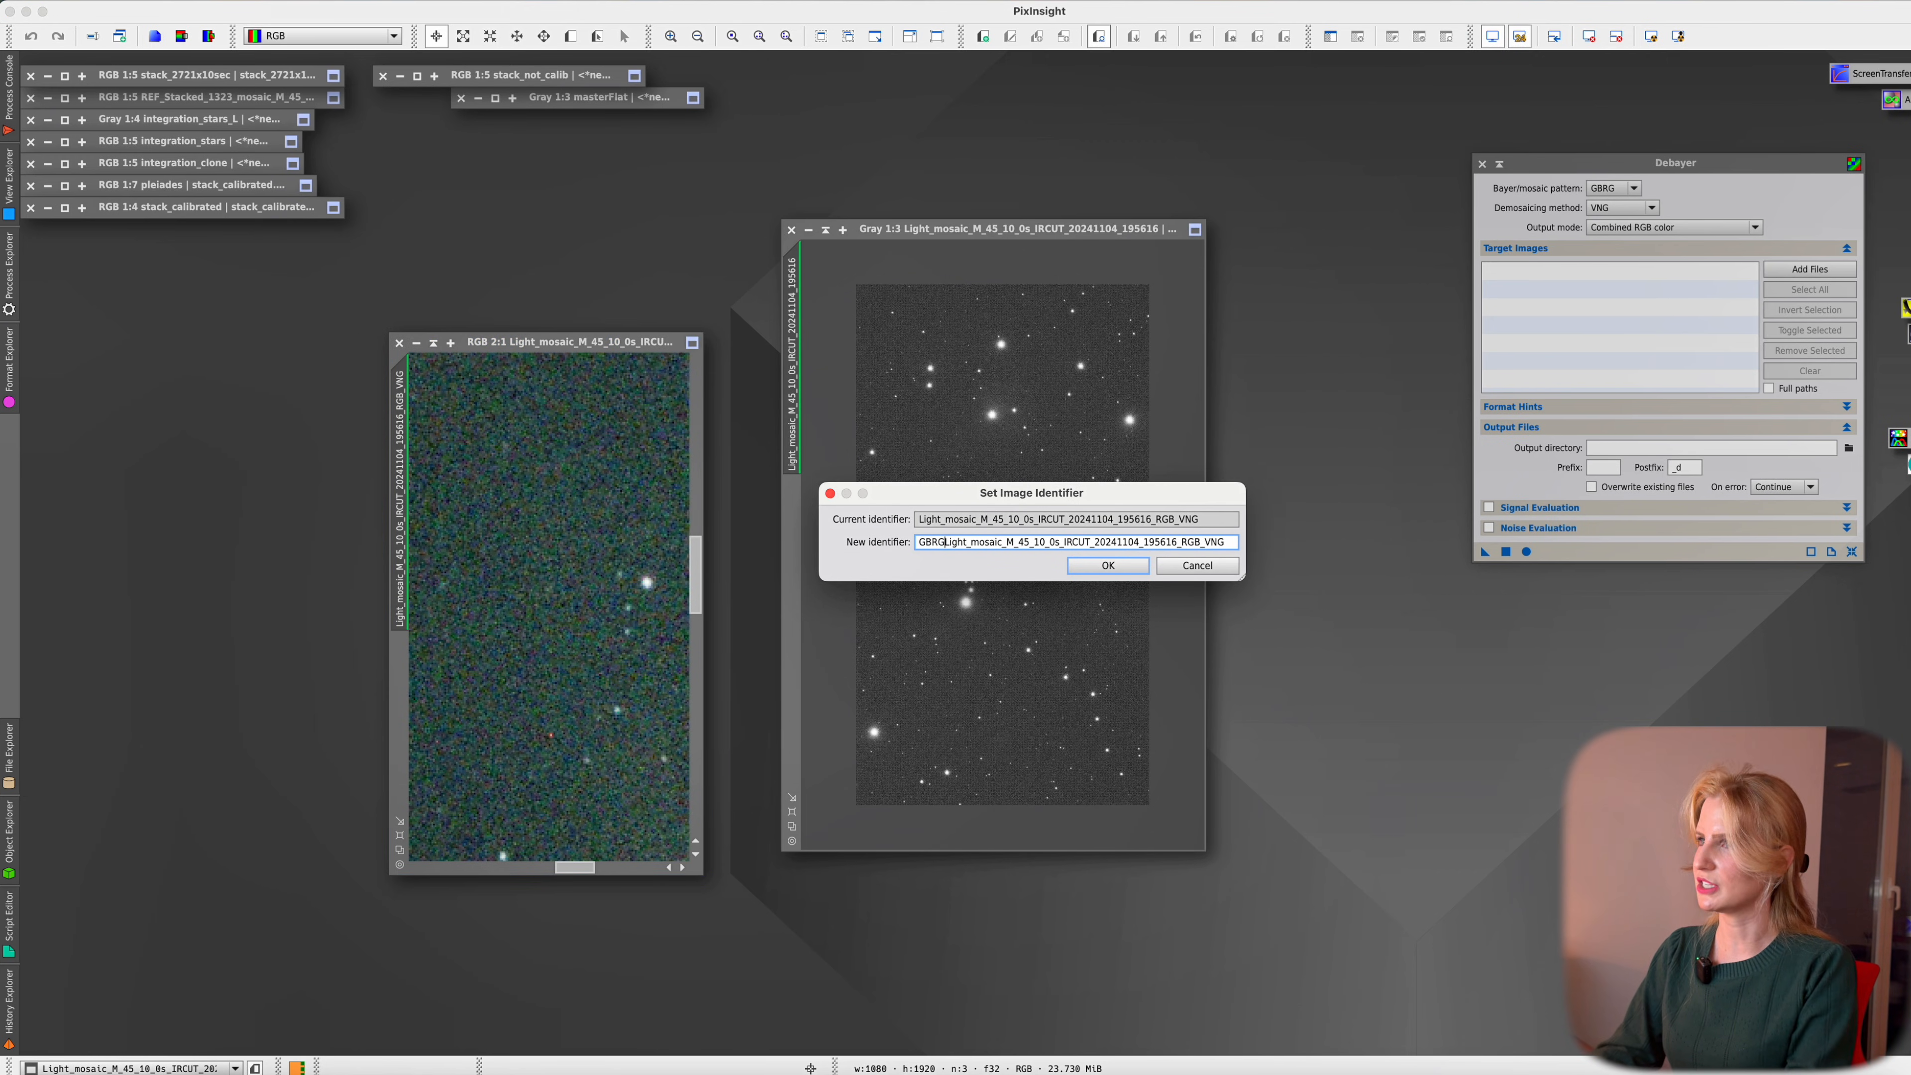
pyautogui.press('Return')
# Test GRGB and RGBG debayering, closing each result afterwards
pyautogui.click(1631, 189)
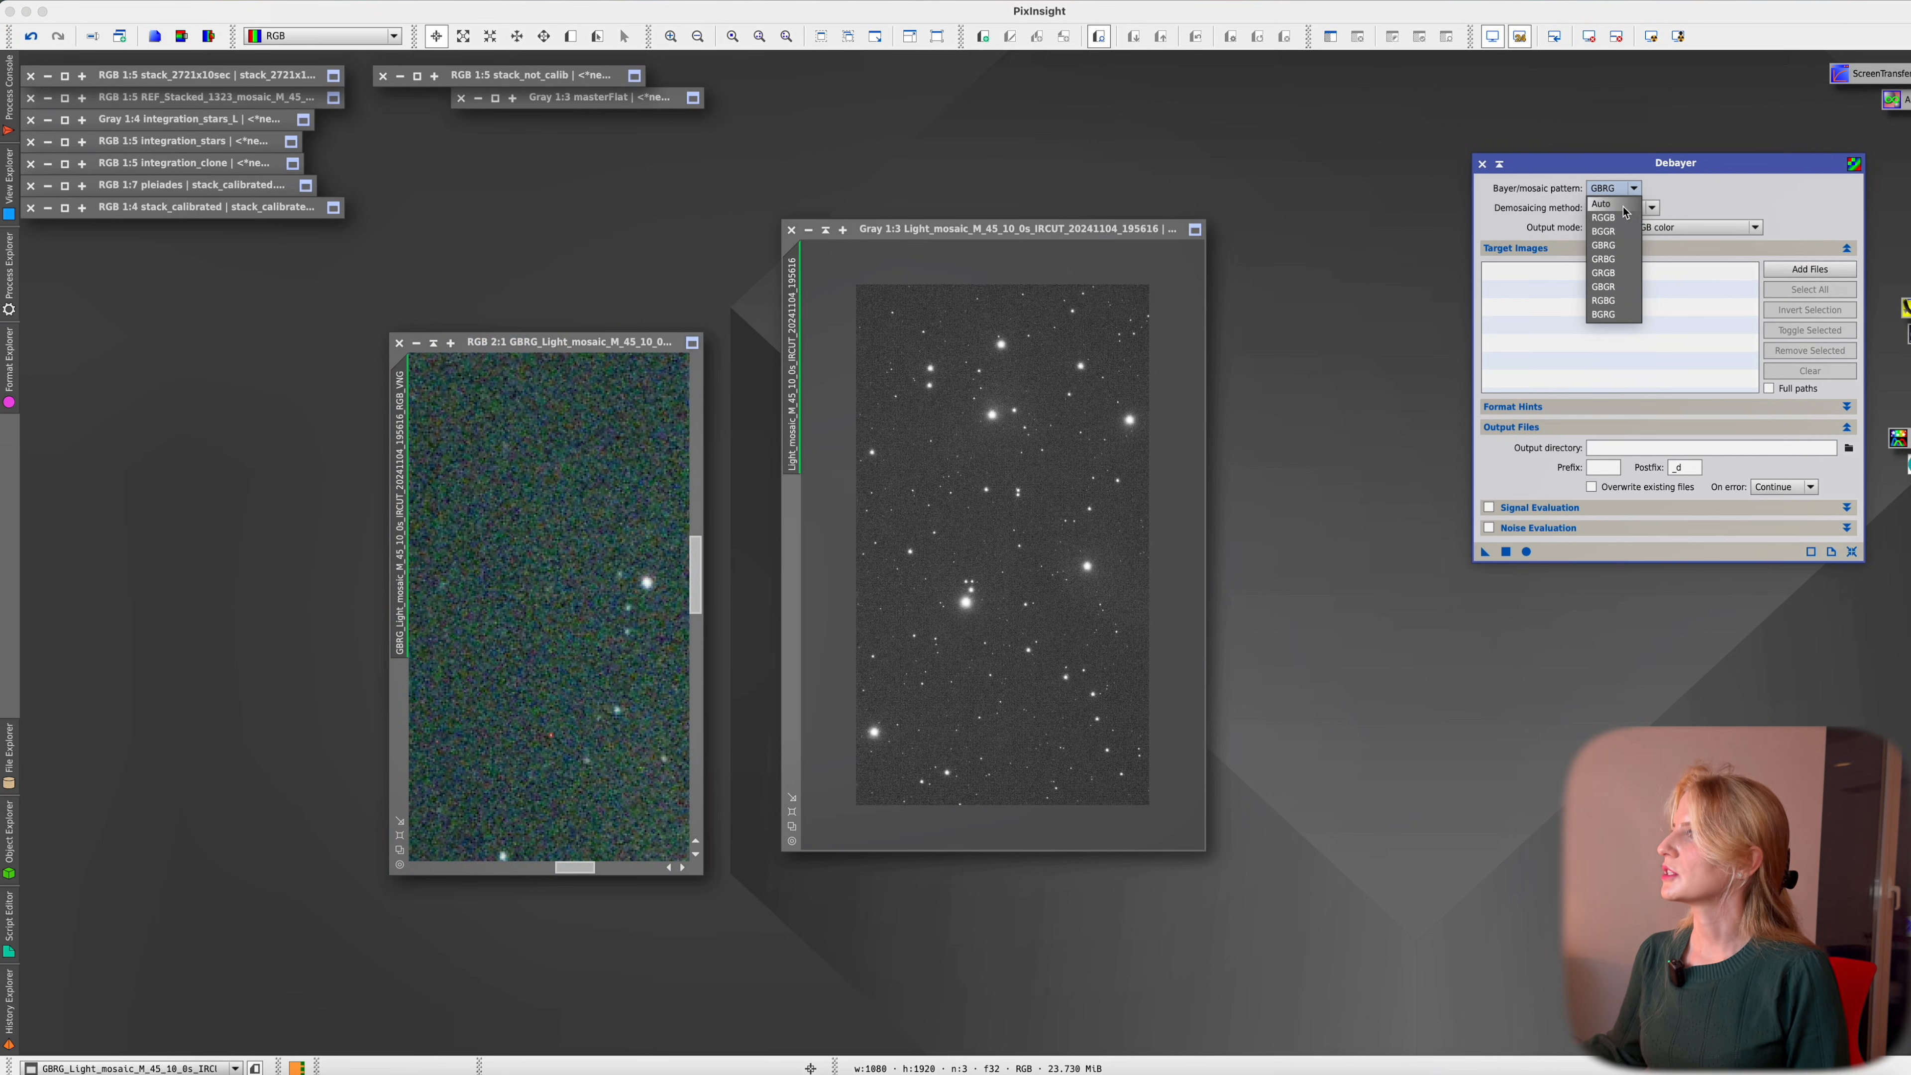
pyautogui.click(1611, 273)
pyautogui.click(1505, 552)
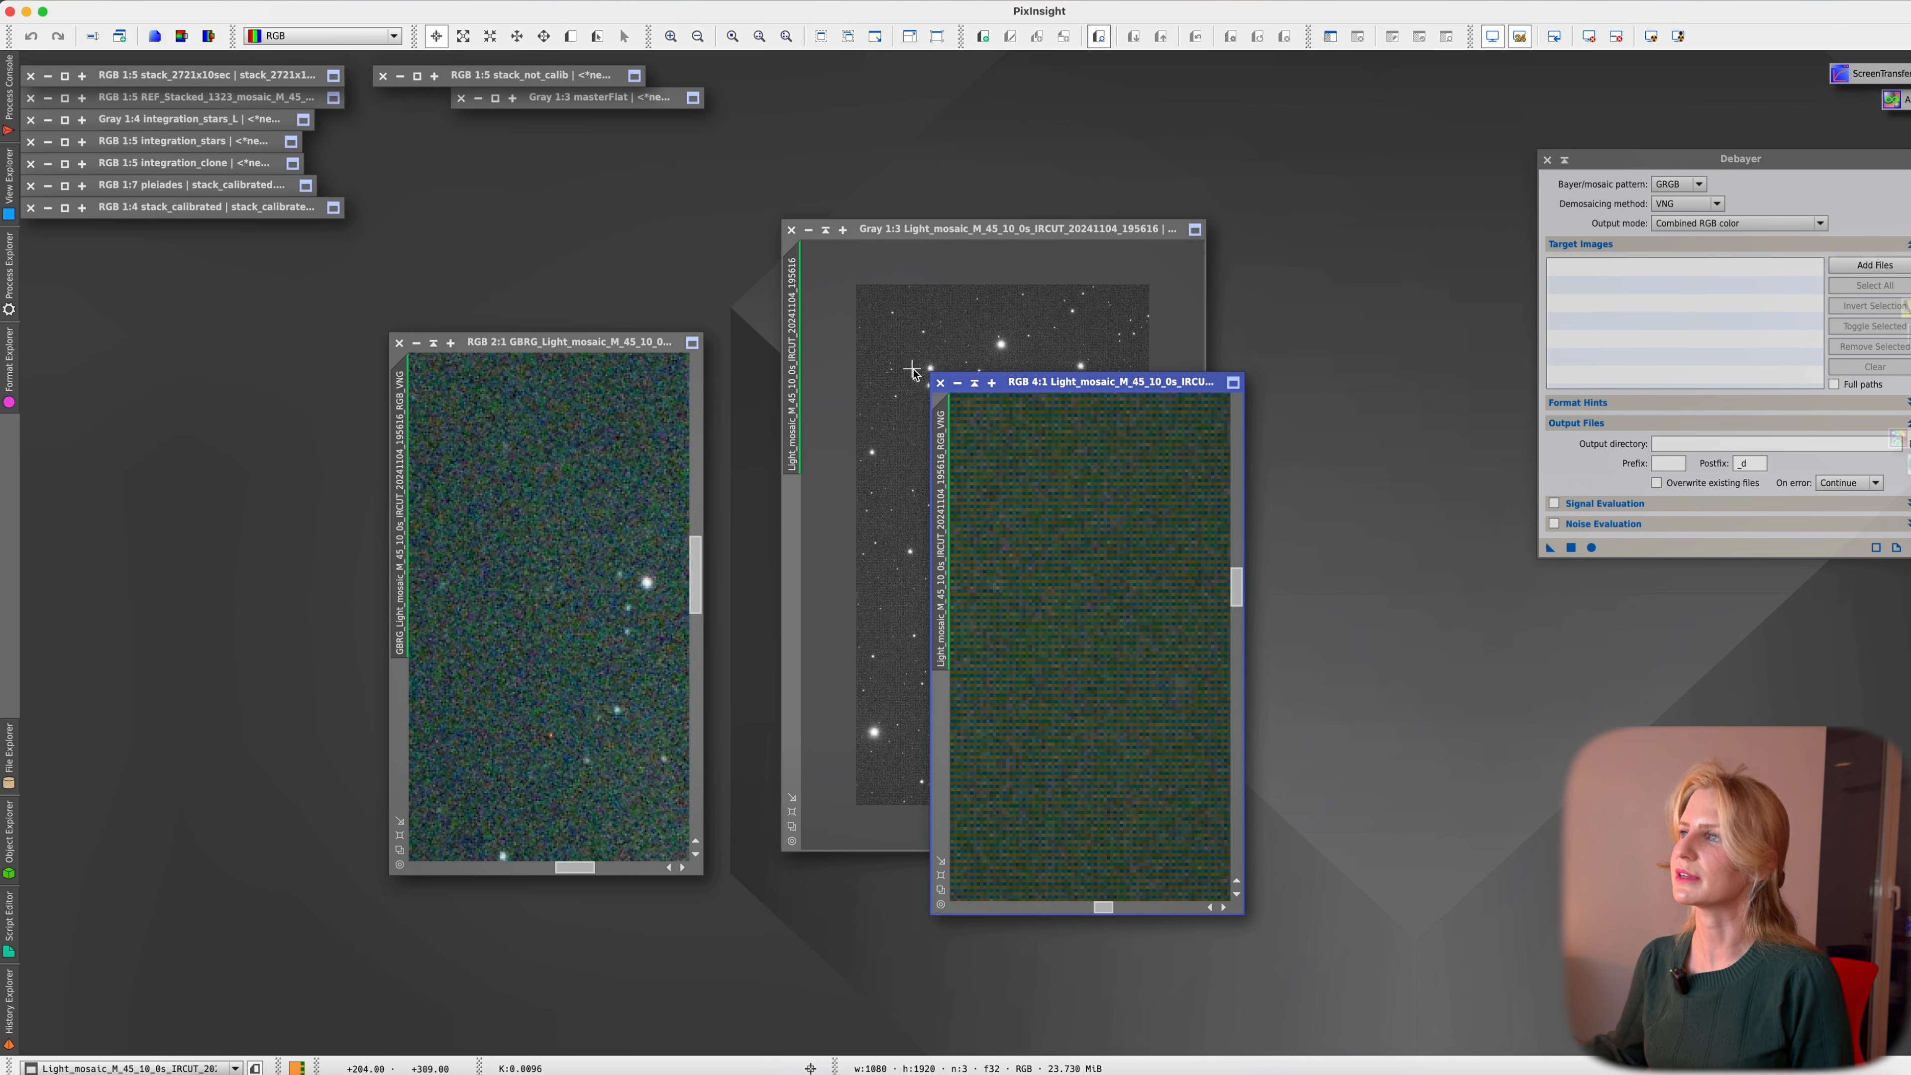
pyautogui.click(940, 383)
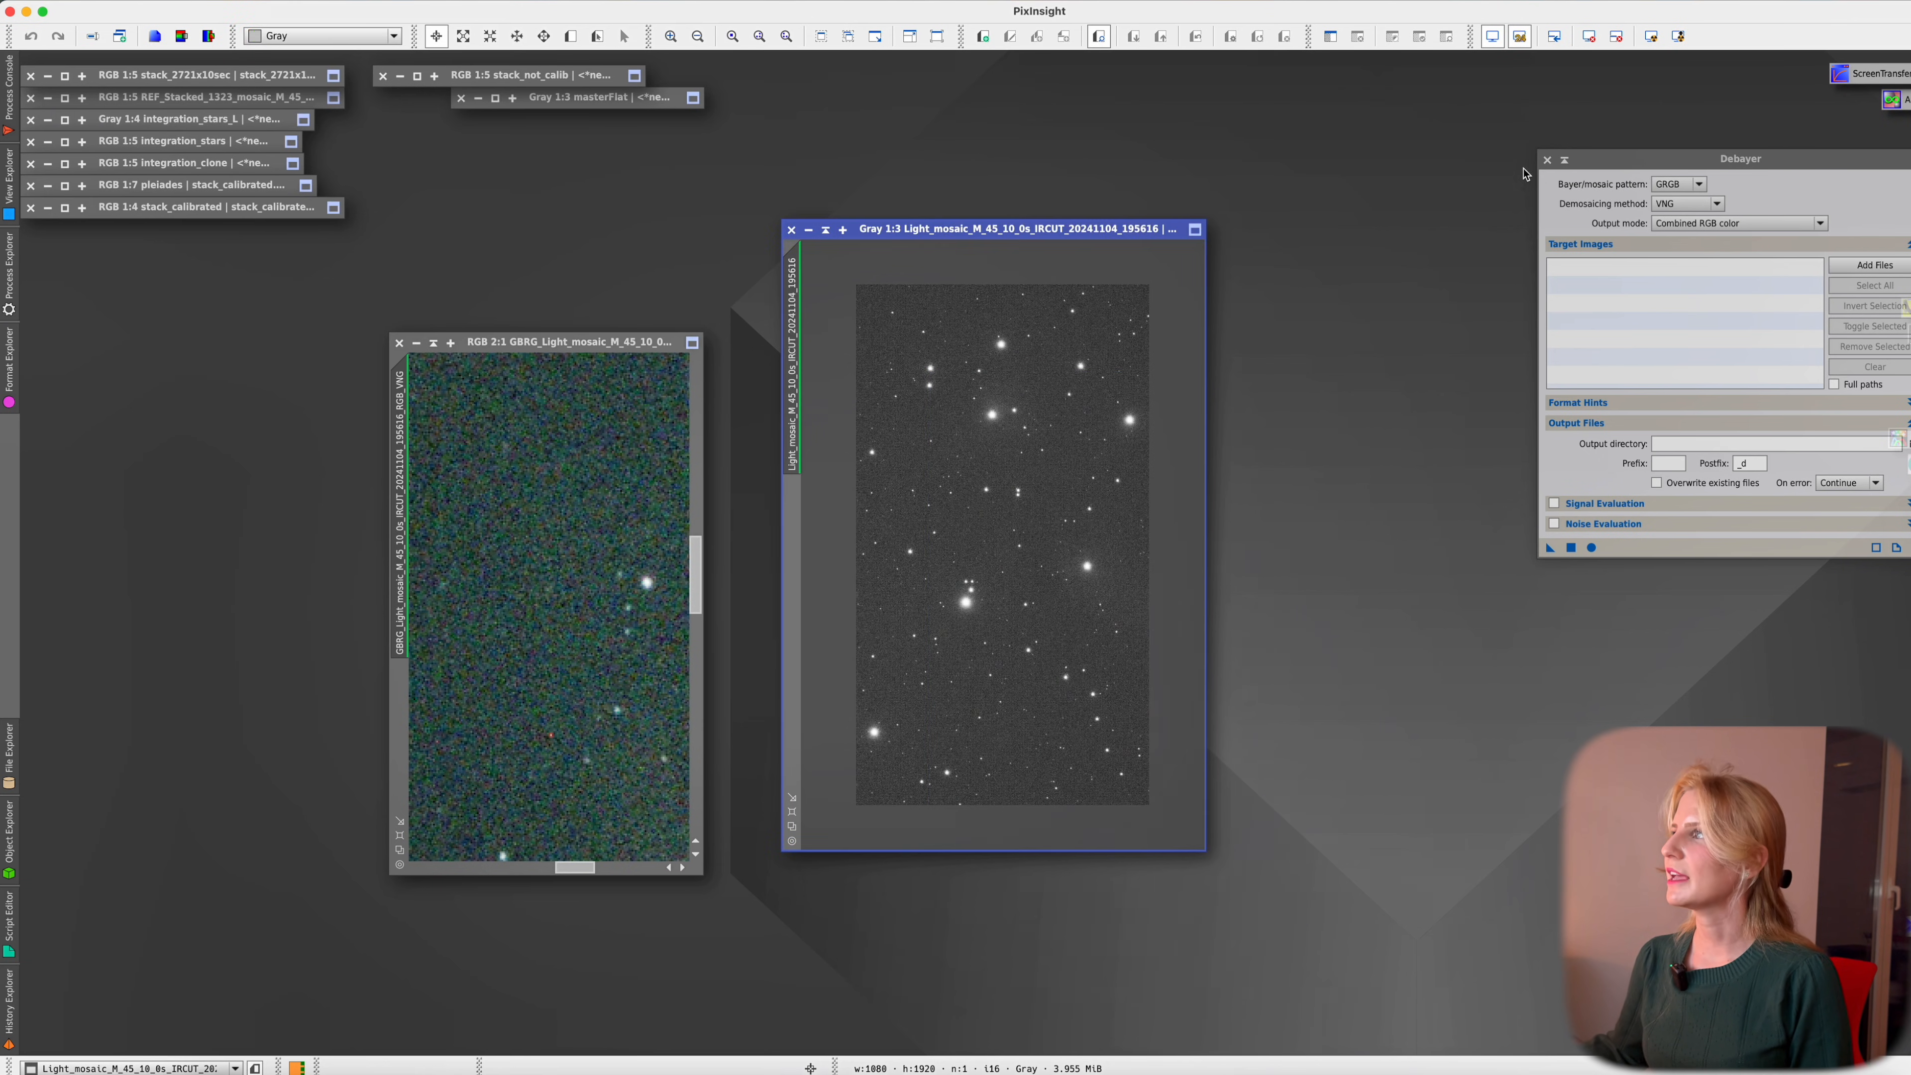
pyautogui.click(1692, 185)
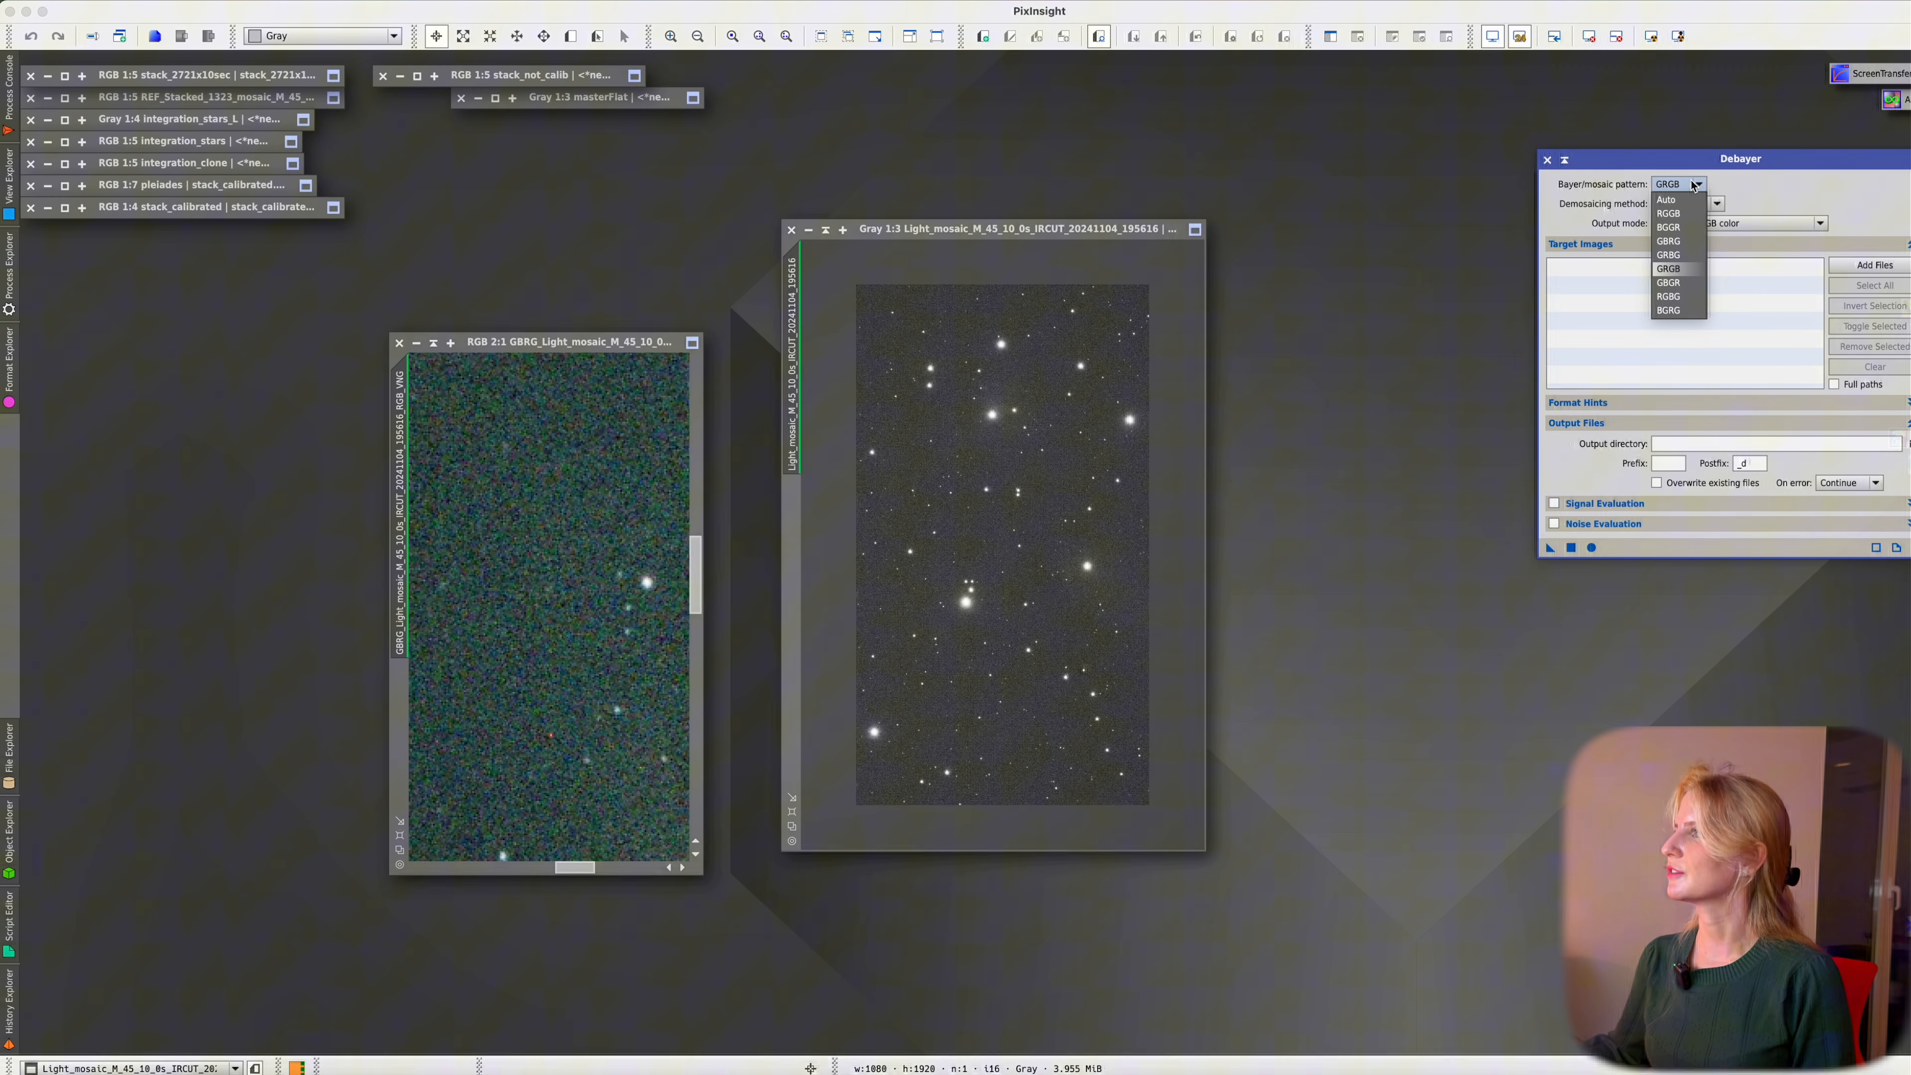
pyautogui.click(1678, 297)
pyautogui.click(1567, 549)
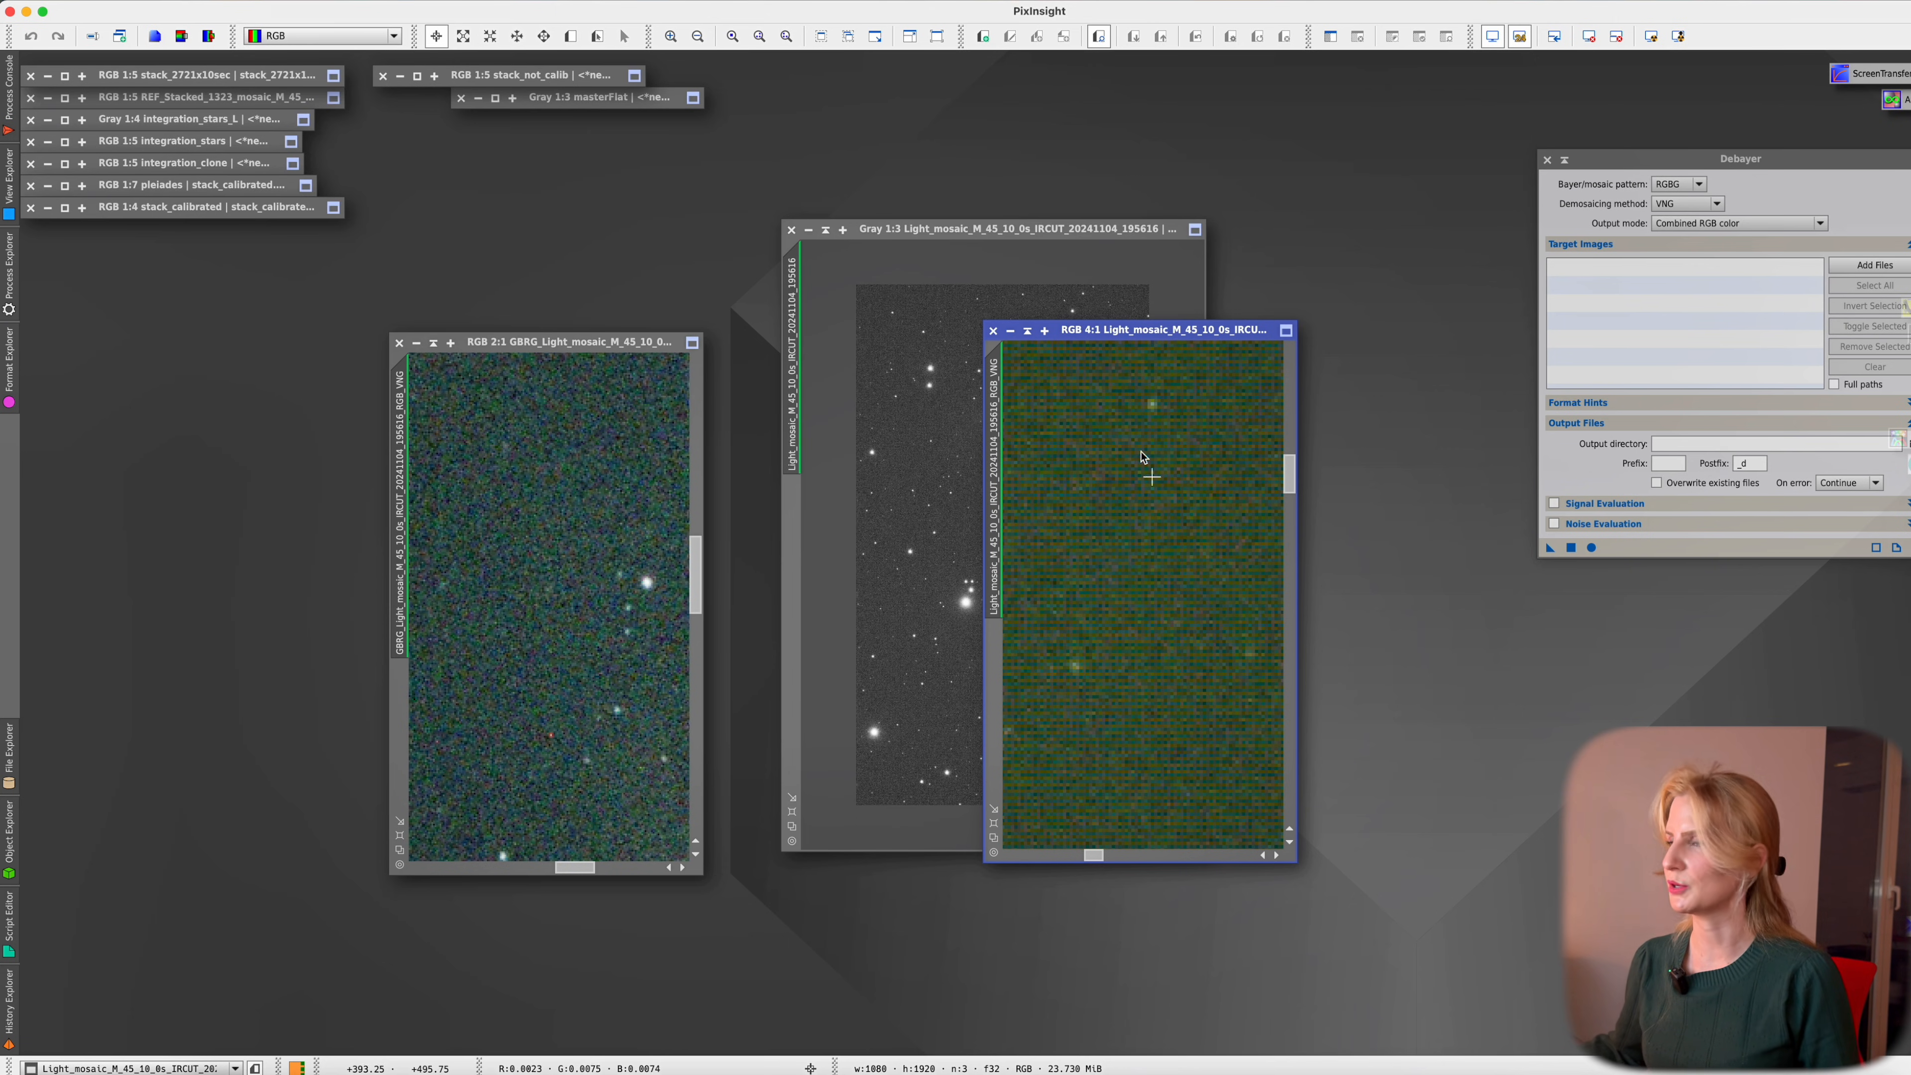
pyautogui.click(993, 331)
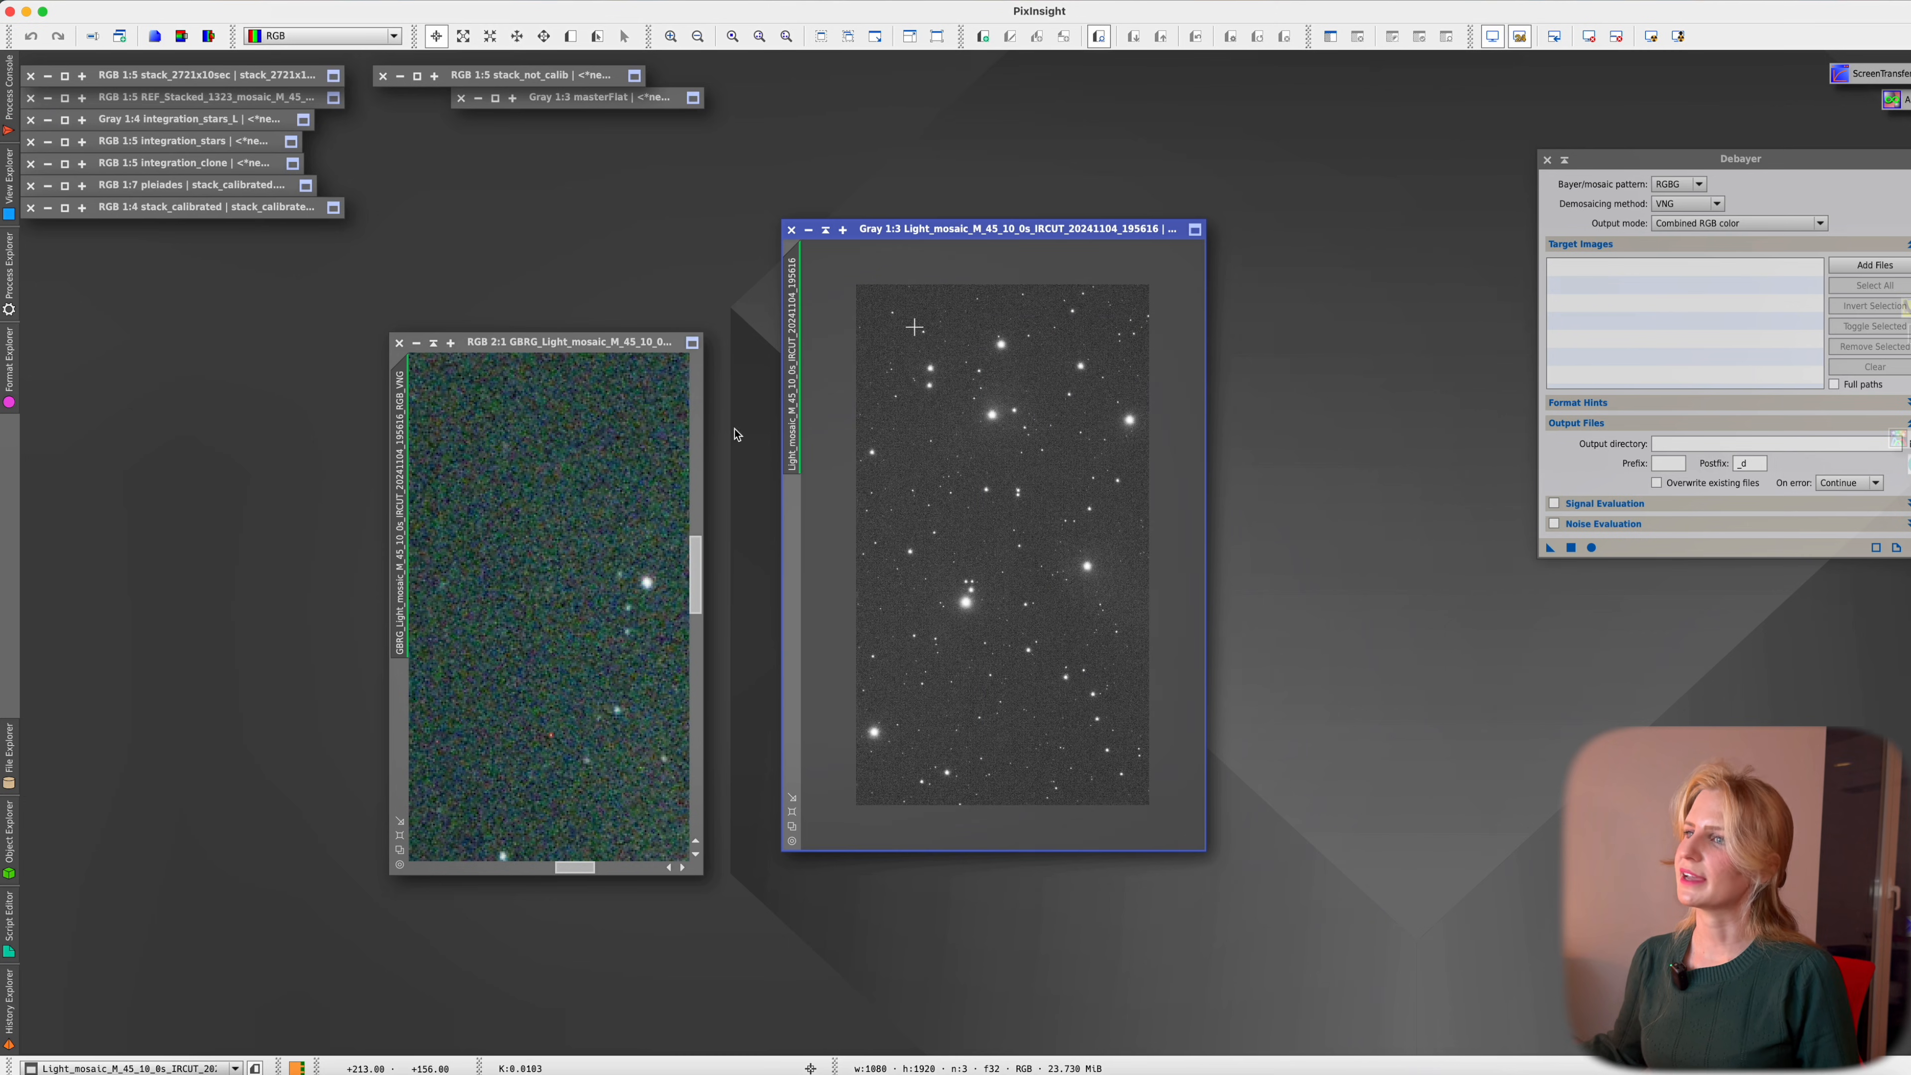
pyautogui.moveTo(405, 652)
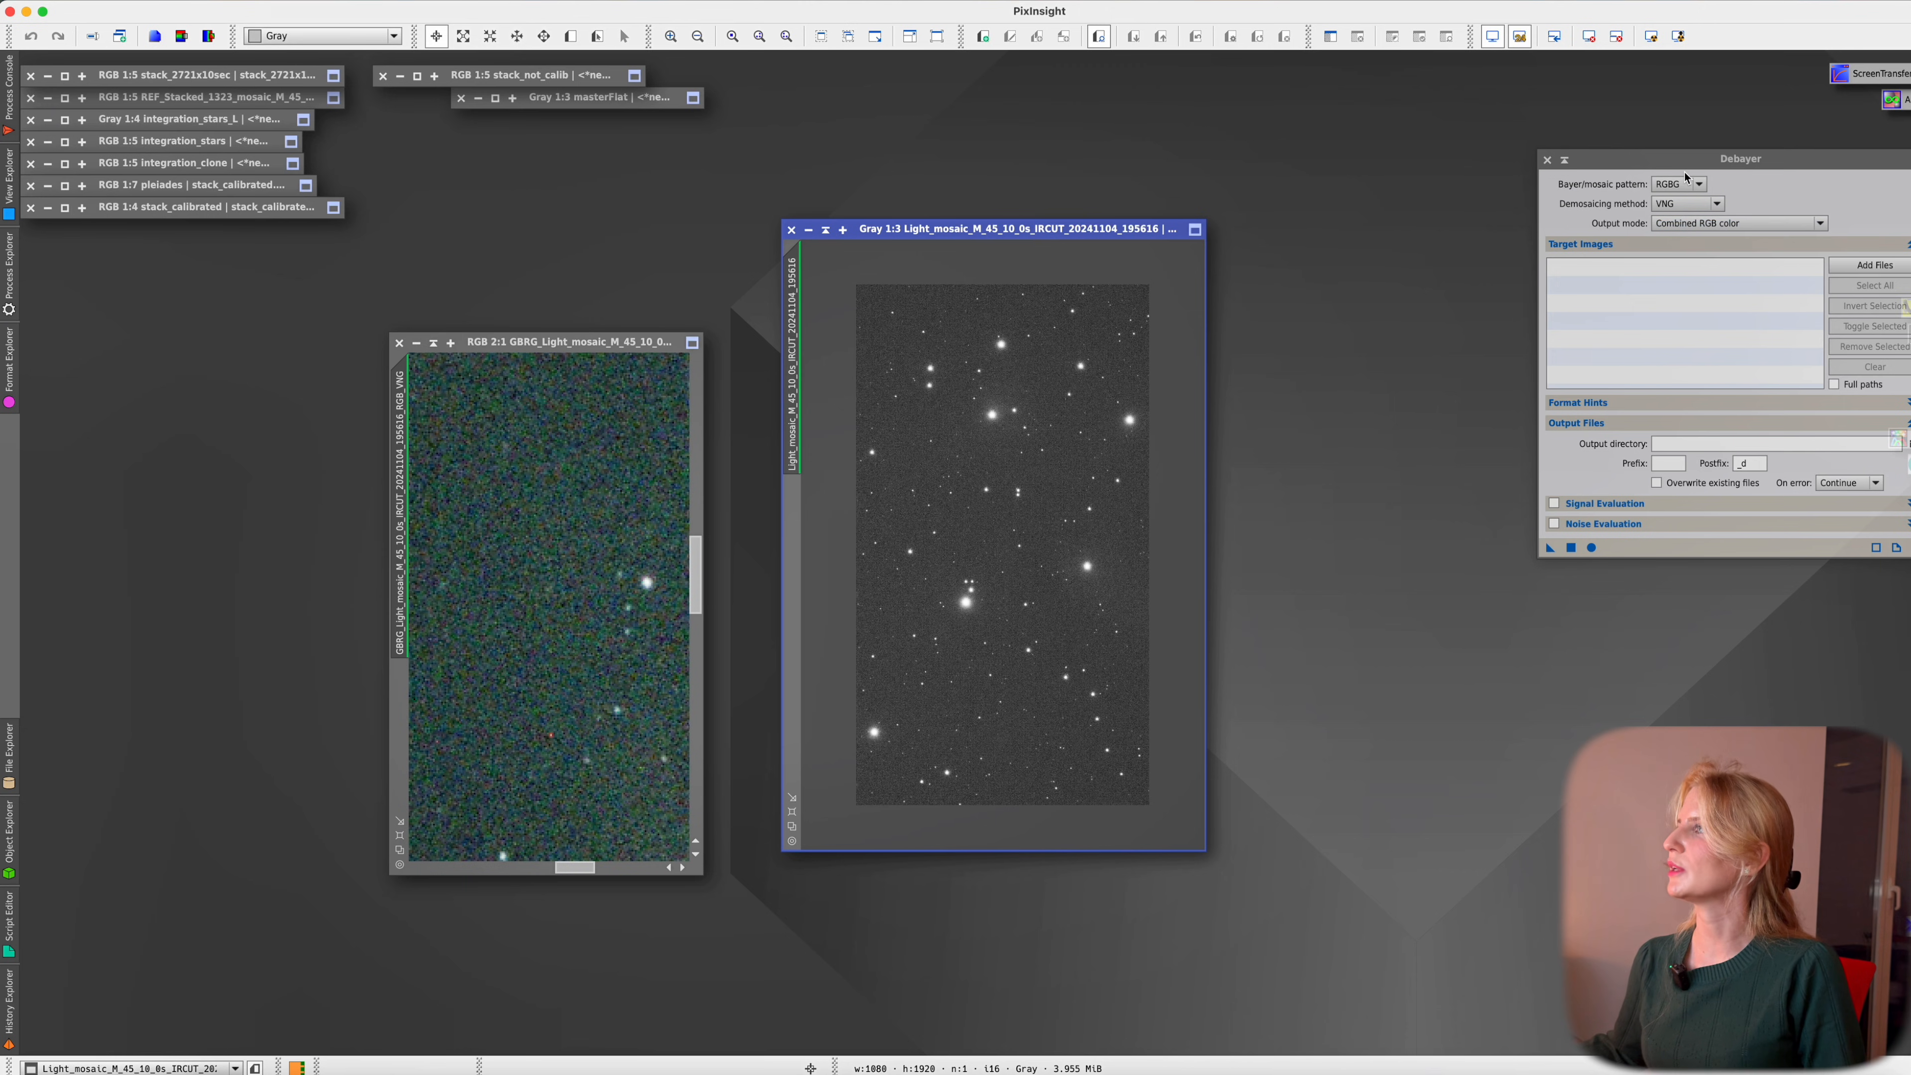
pyautogui.click(1693, 185)
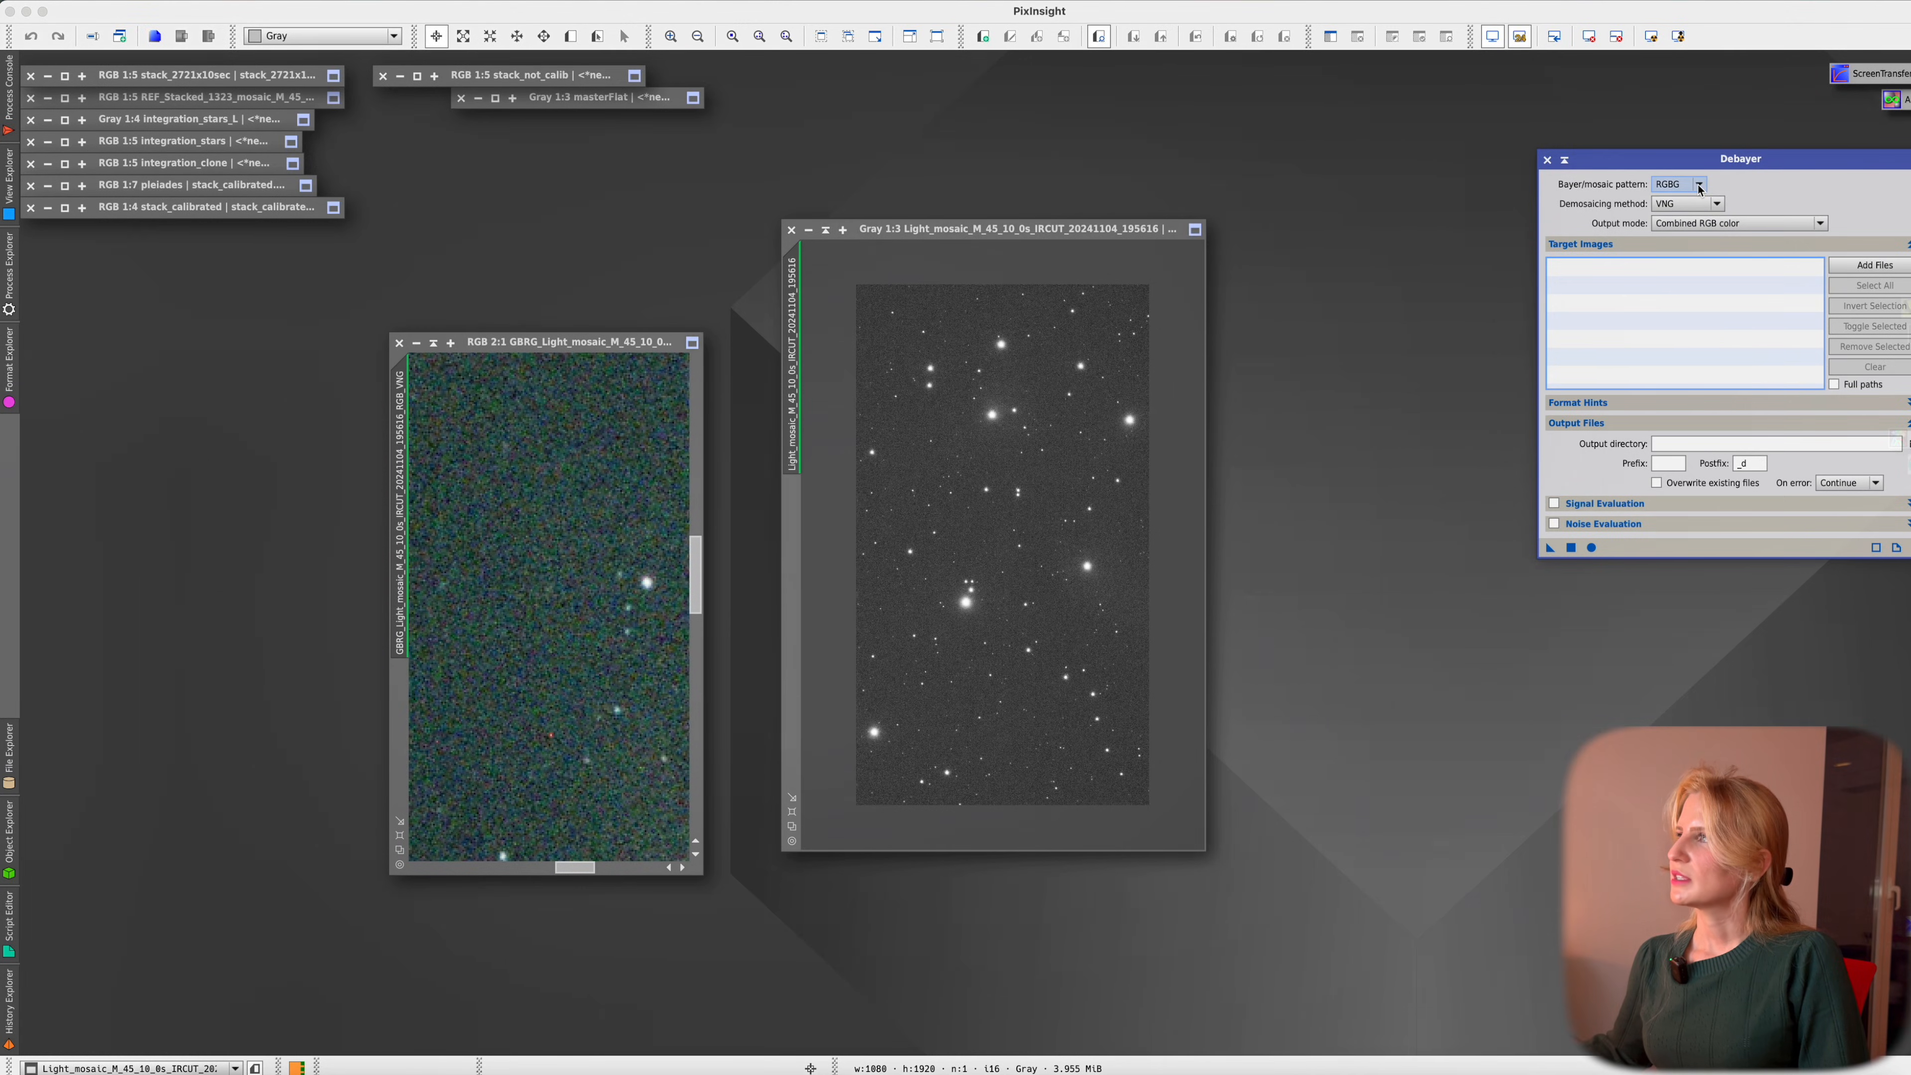
# Debayer the grey frame as GRBG, rename it with a GRBG_ prefix, and place it beside the GBRG version
pyautogui.click(1699, 186)
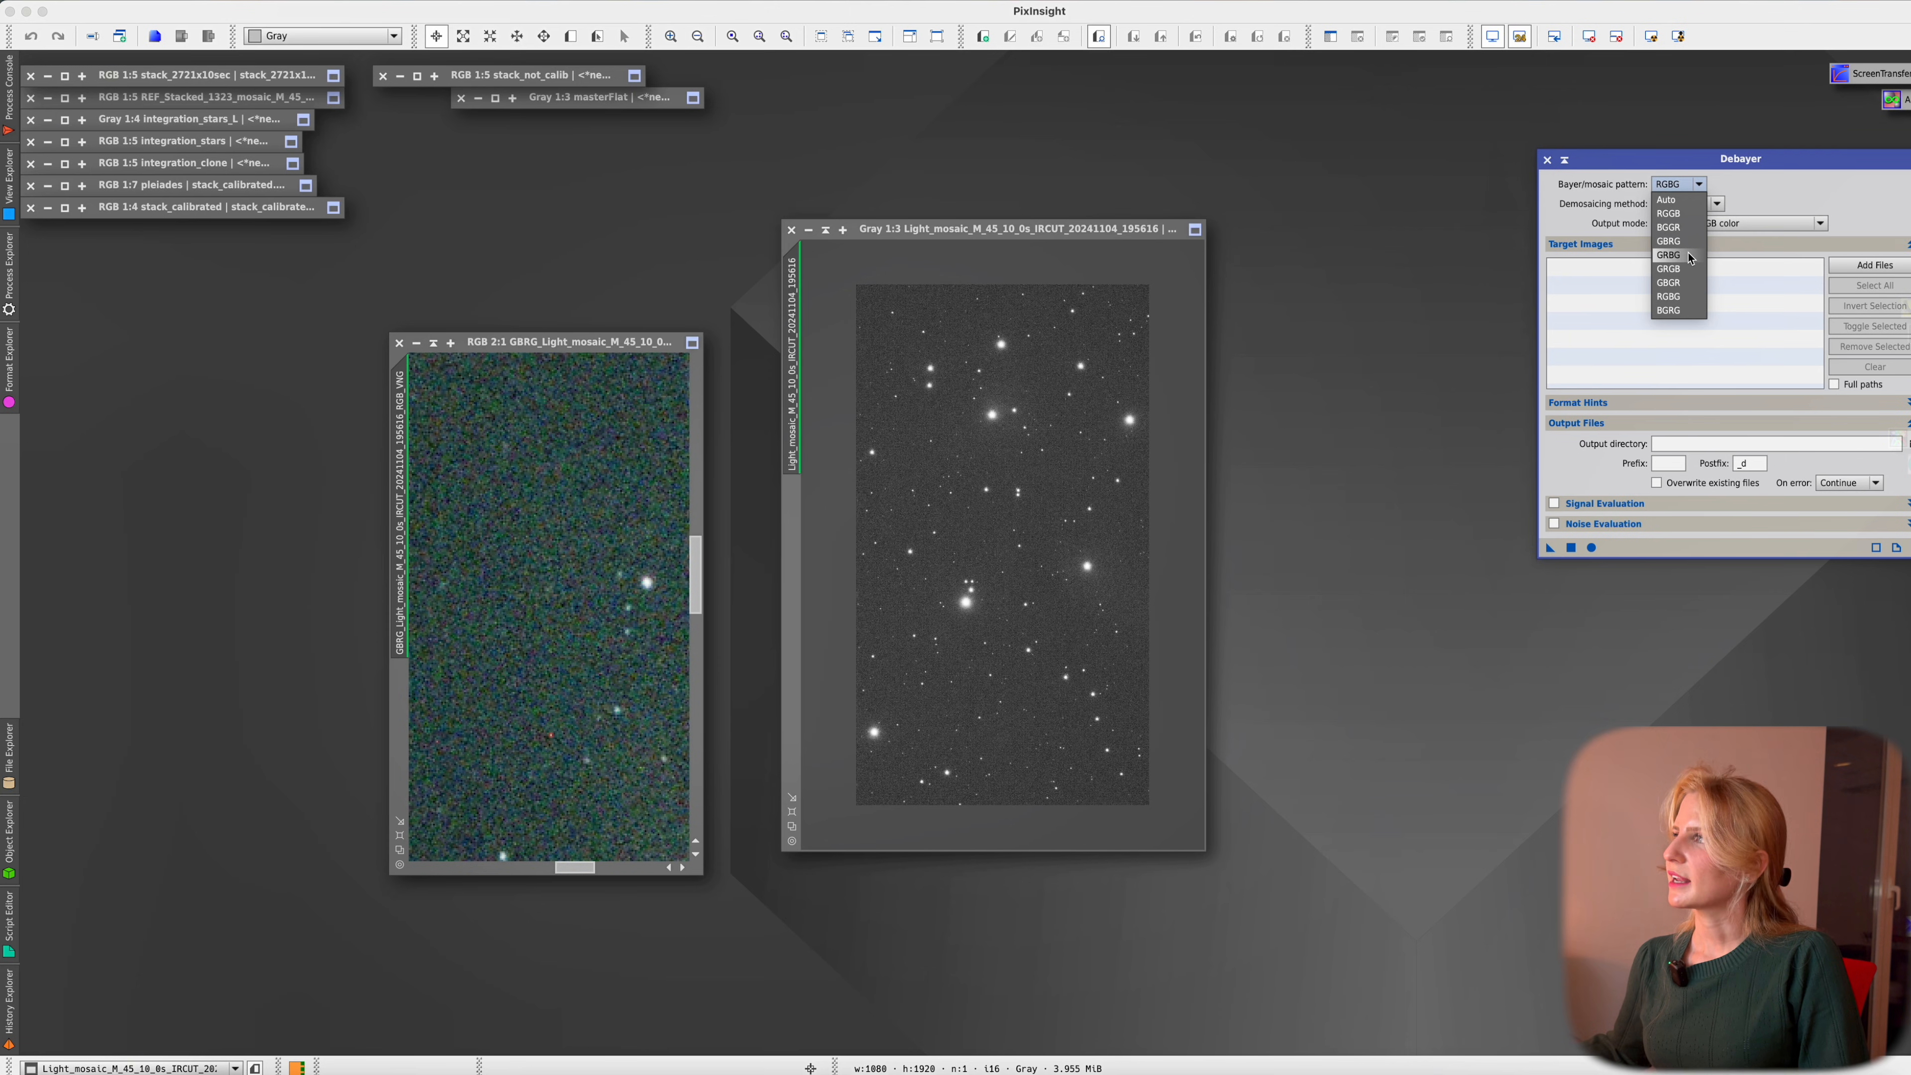
pyautogui.click(1668, 255)
pyautogui.moveTo(1550, 548); pyautogui.dragTo(1004, 478)
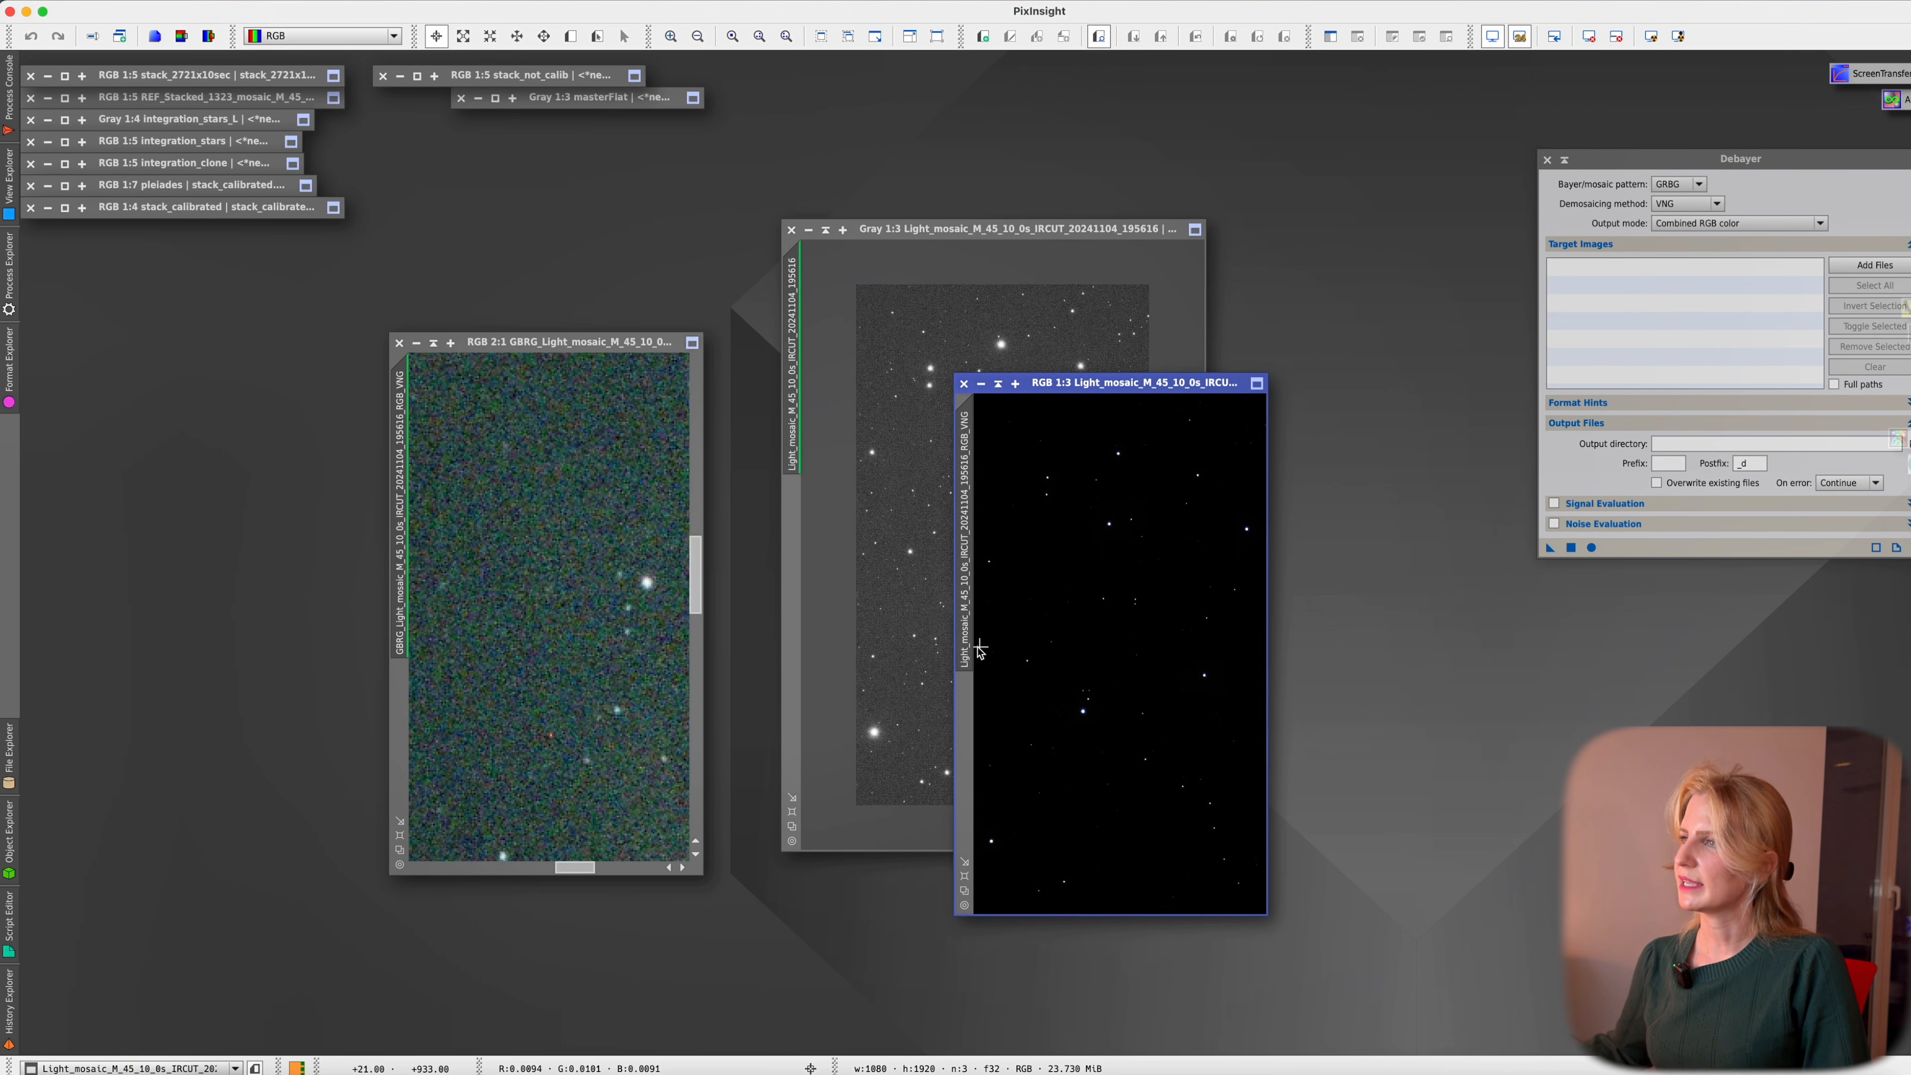
pyautogui.doubleClick(964, 647)
pyautogui.write('GRBG_Light_mosaic_M_45_10_0s_IRCUT_20241104_195616_RGB_VNG')
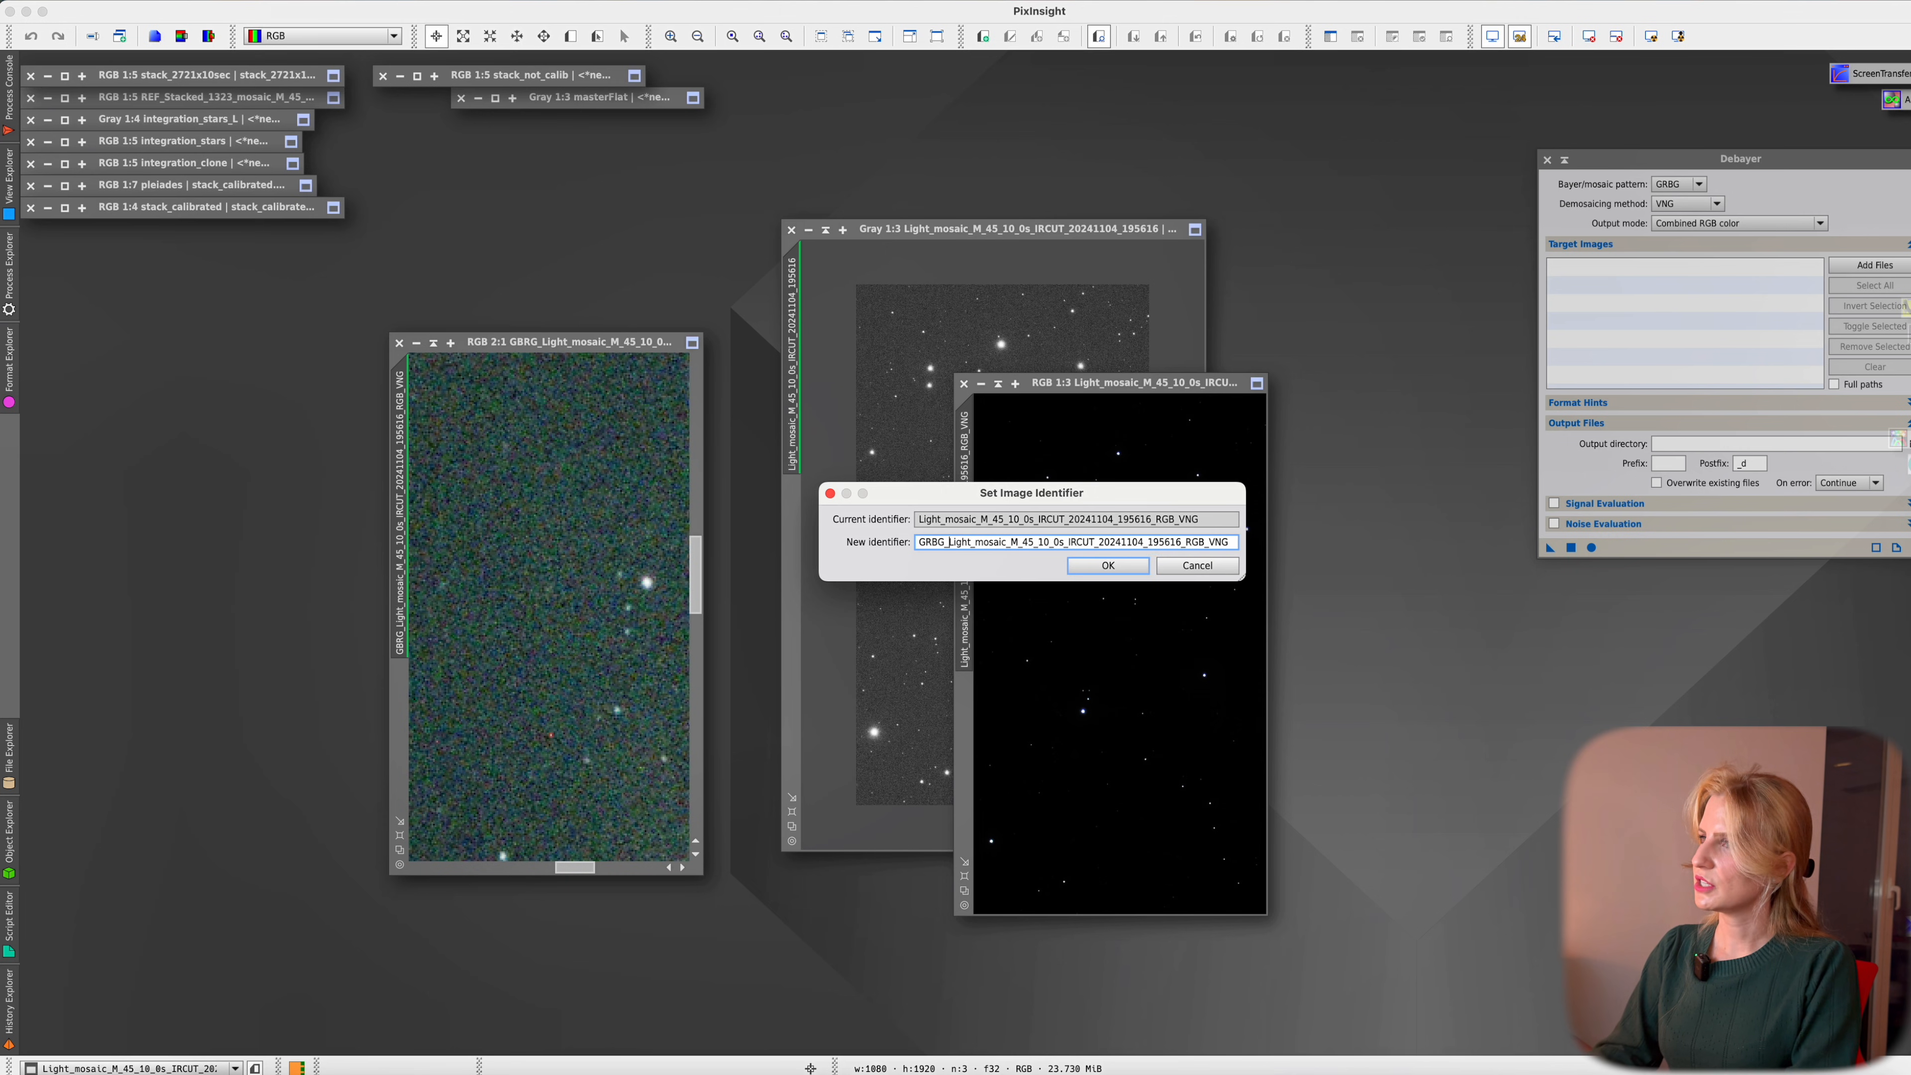
pyautogui.press('Return')
pyautogui.scroll(4, 1083, 609)
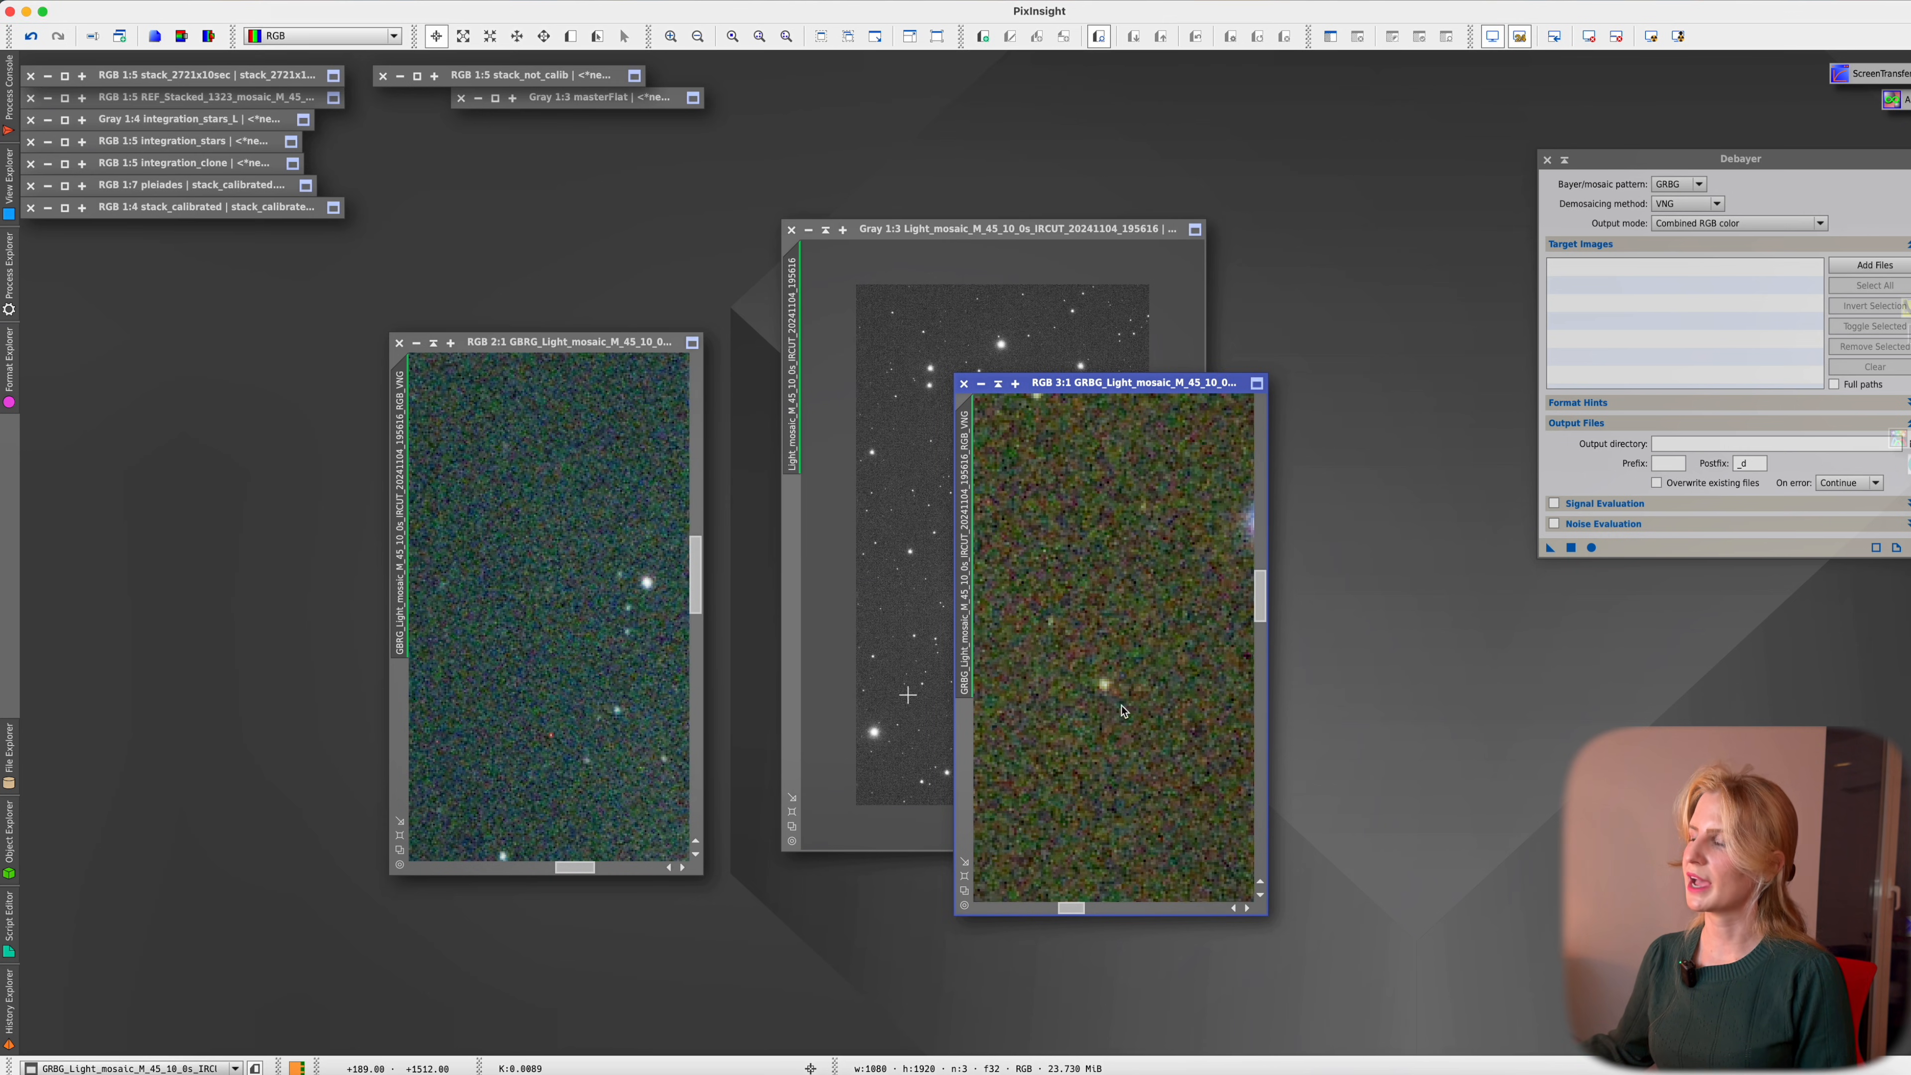
pyautogui.moveTo(1159, 377); pyautogui.dragTo(1106, 311)
# Zoom into both debayered images to compare star colours, then zoom back out
pyautogui.scroll(-5, 1129, 504)
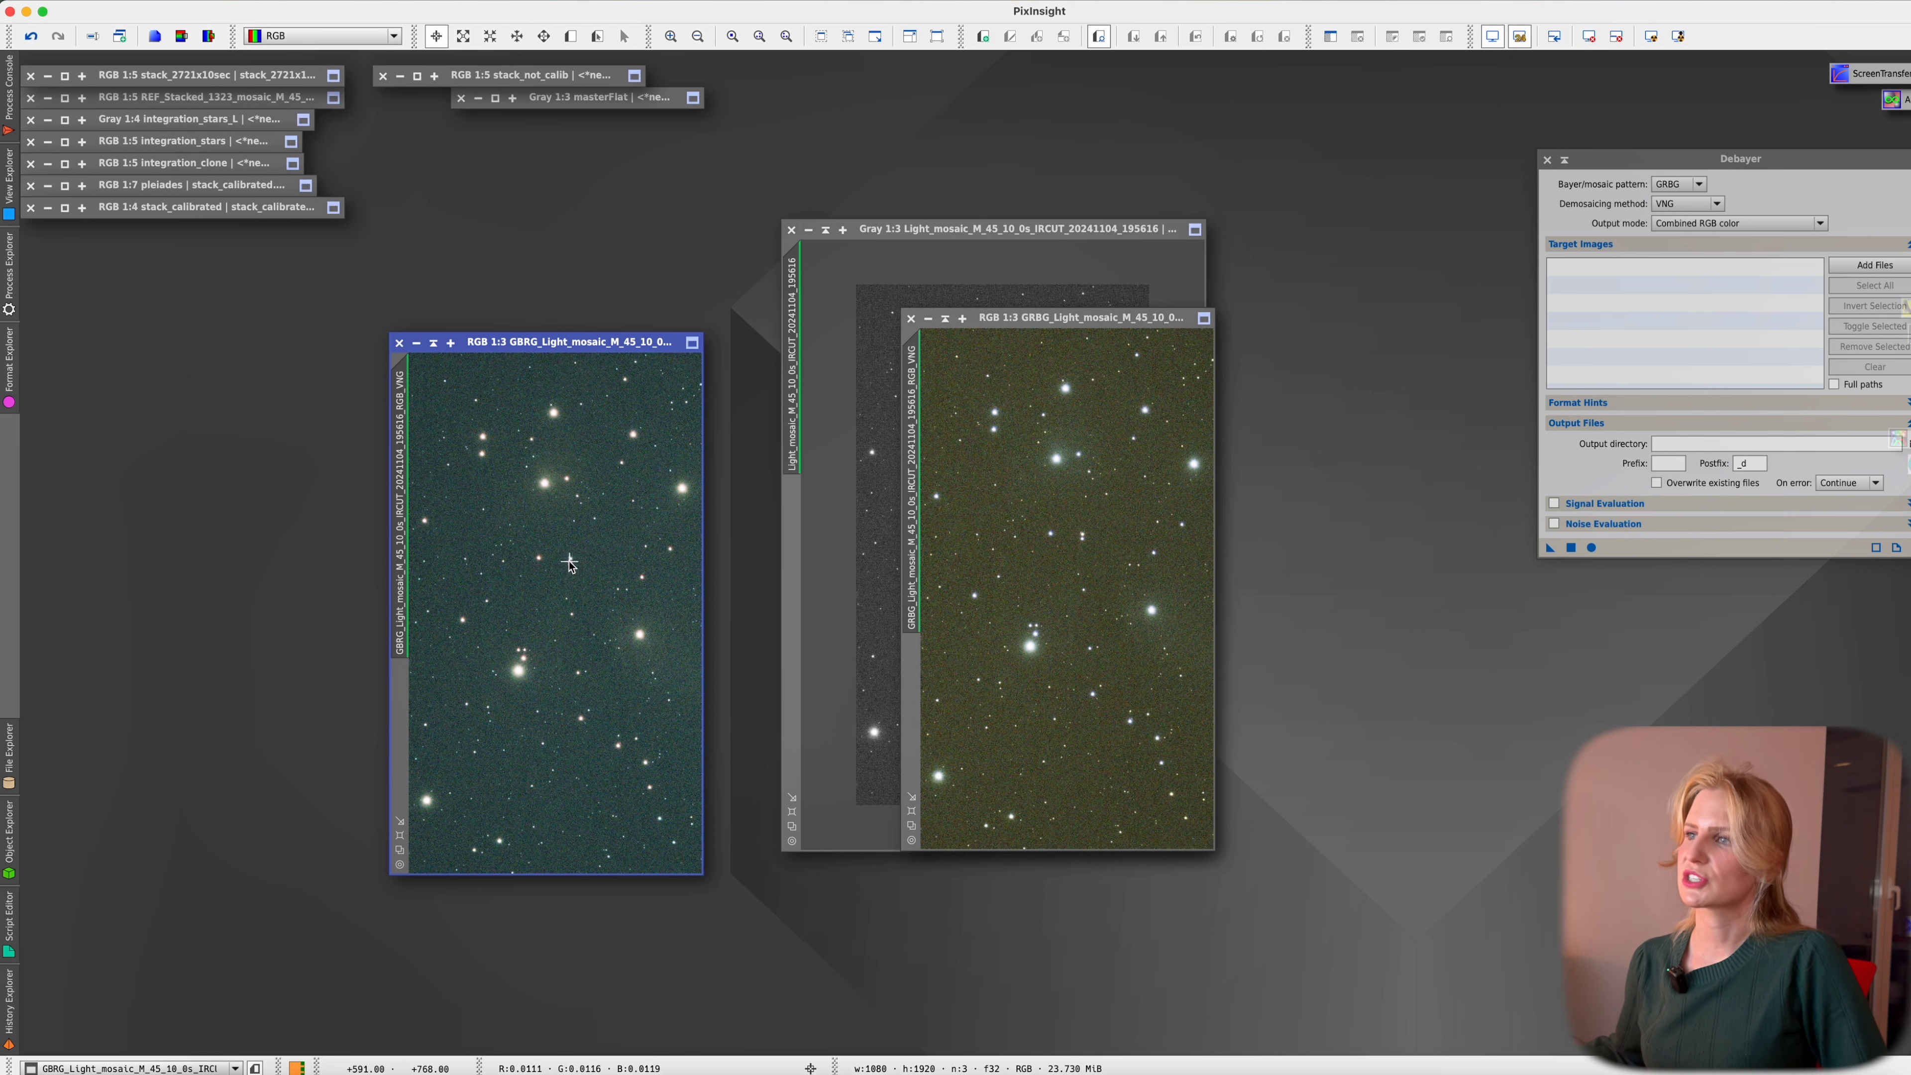
pyautogui.scroll(4, 569, 562)
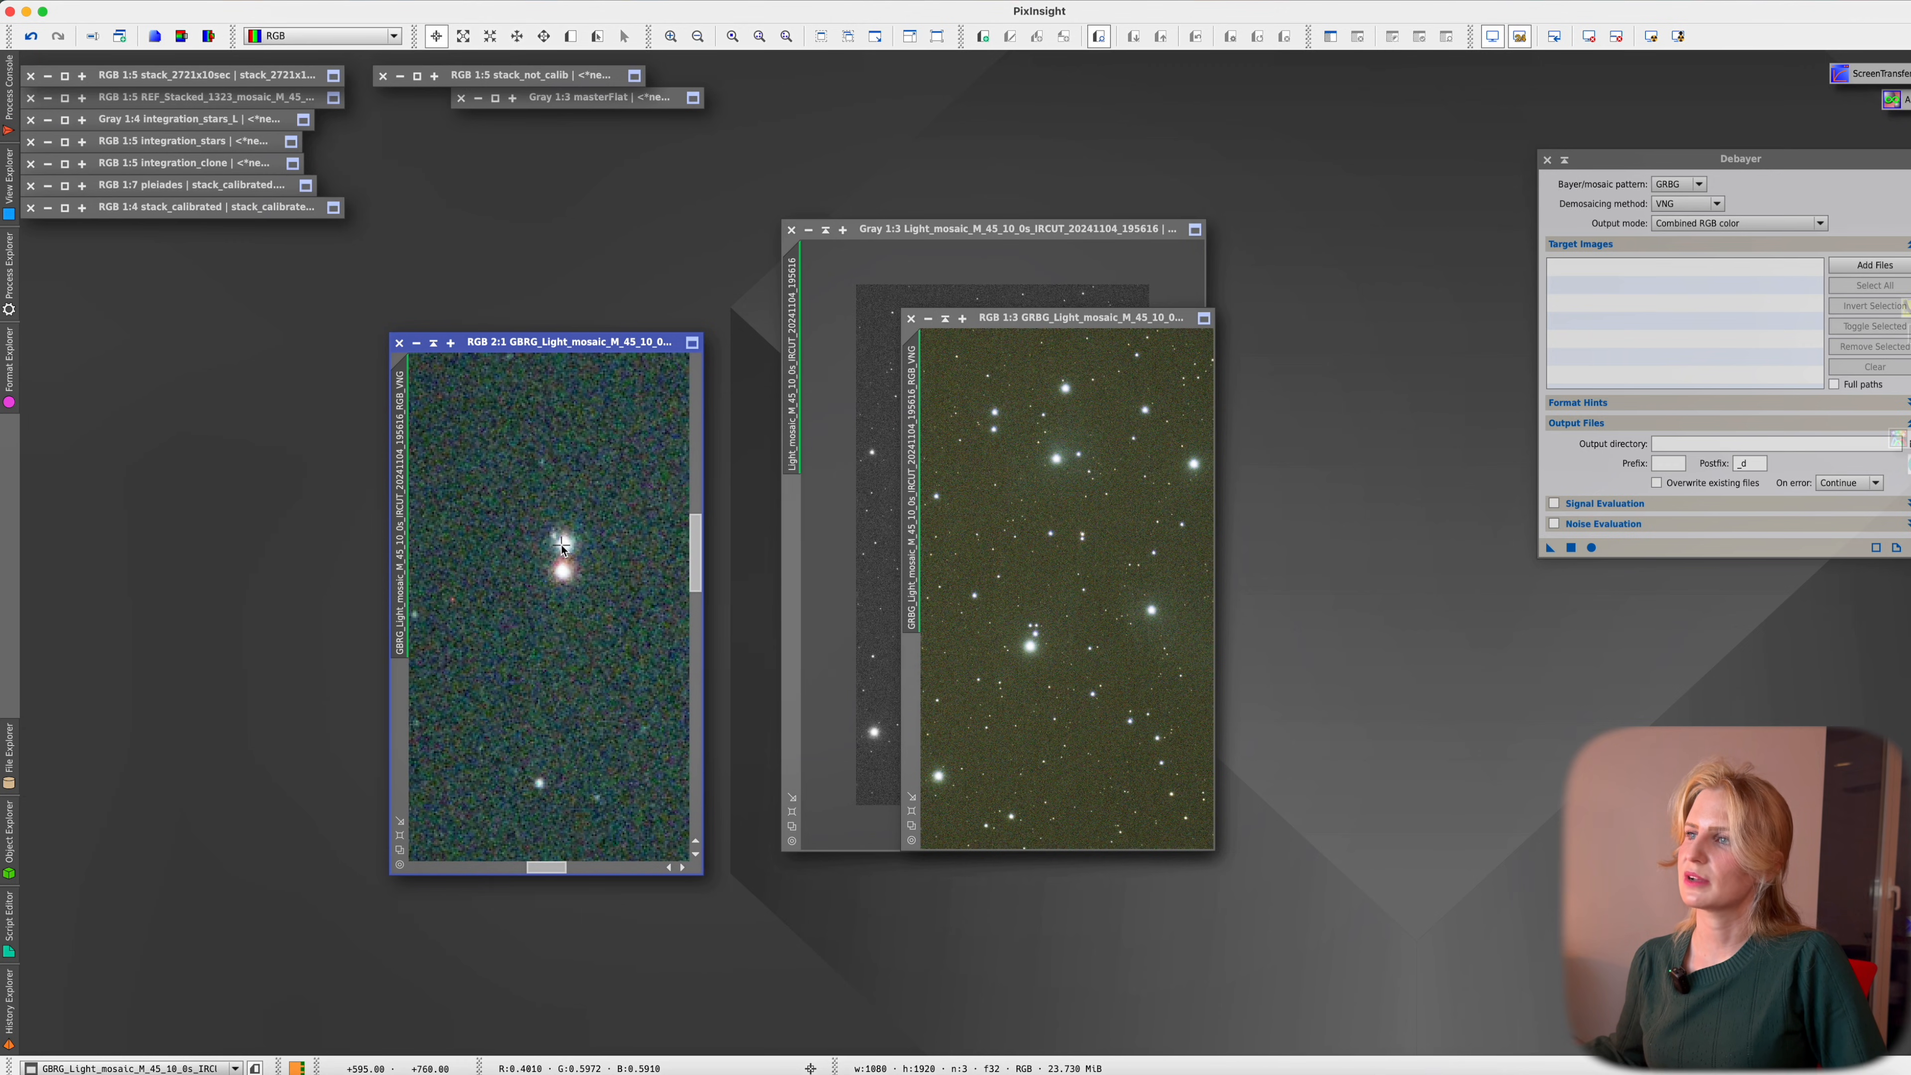
pyautogui.click(1084, 538)
pyautogui.scroll(3, 1084, 537)
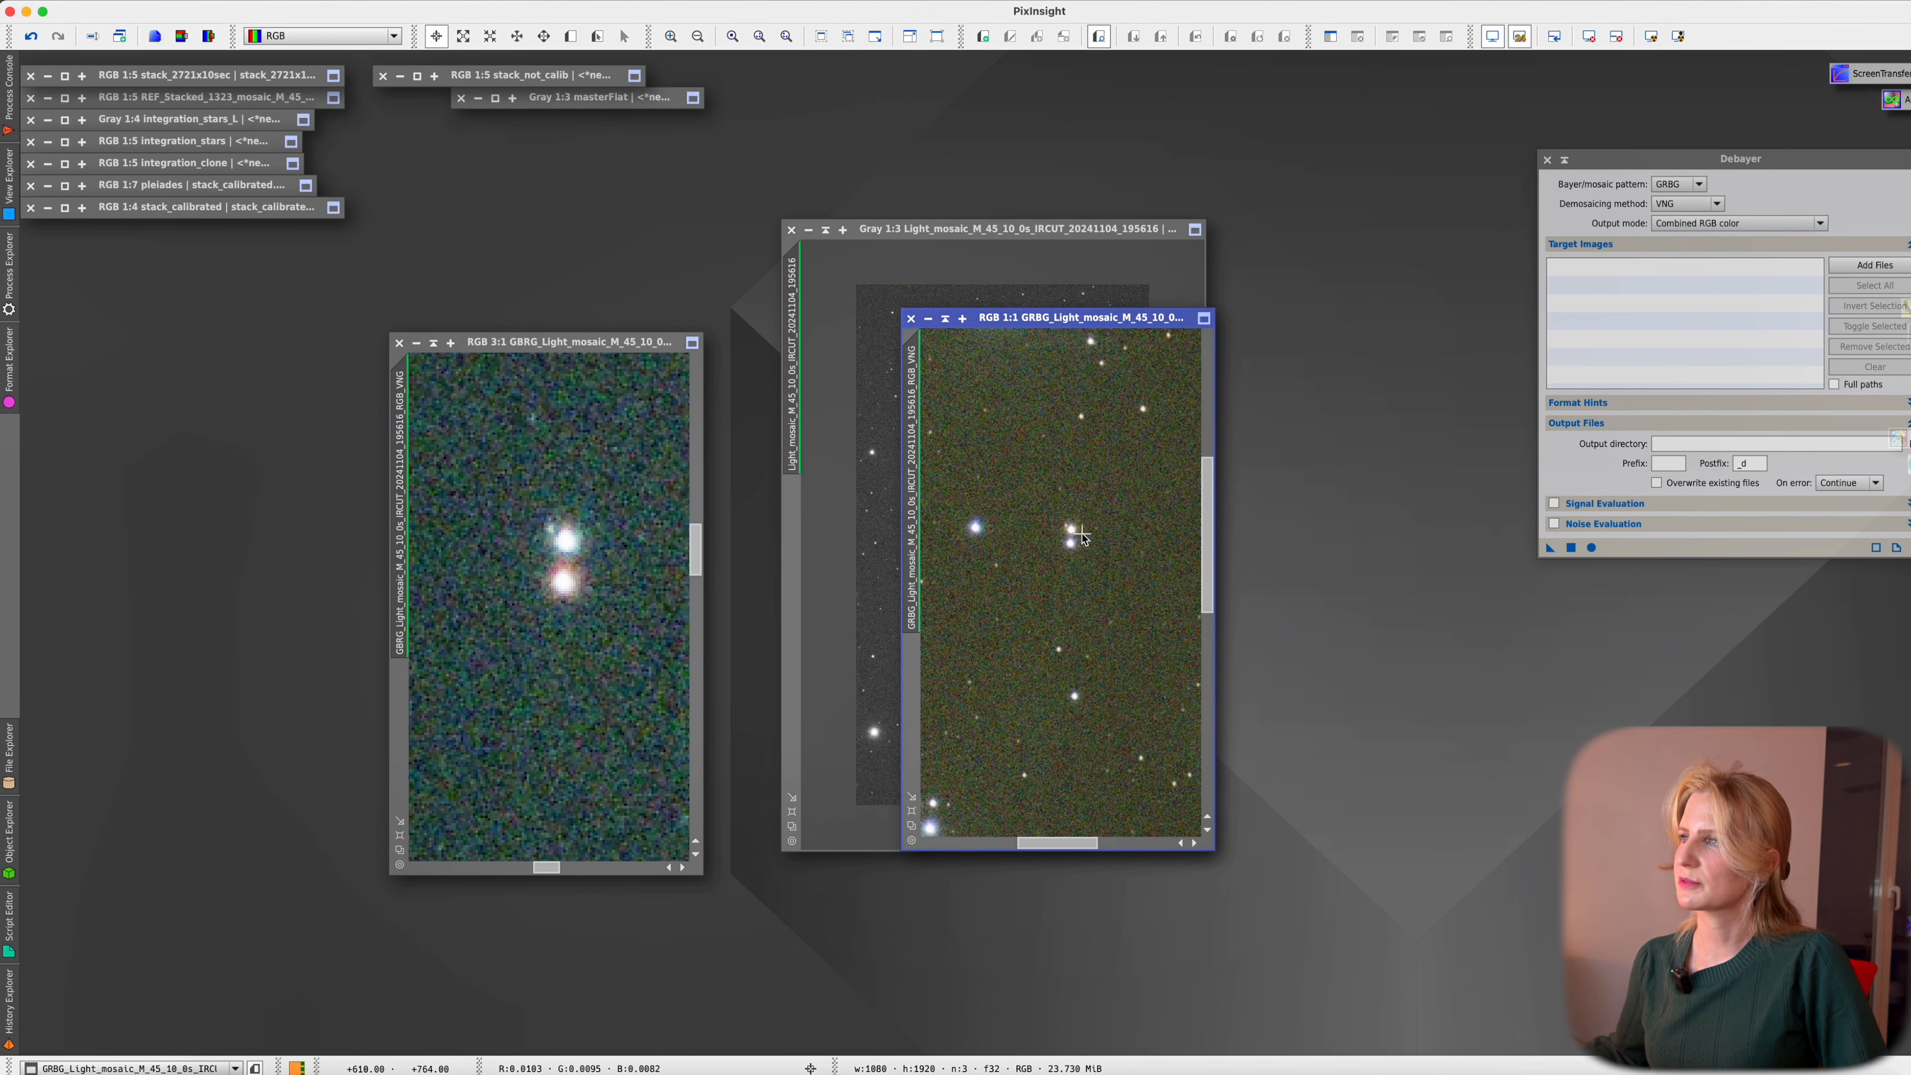
pyautogui.scroll(1, 1062, 533)
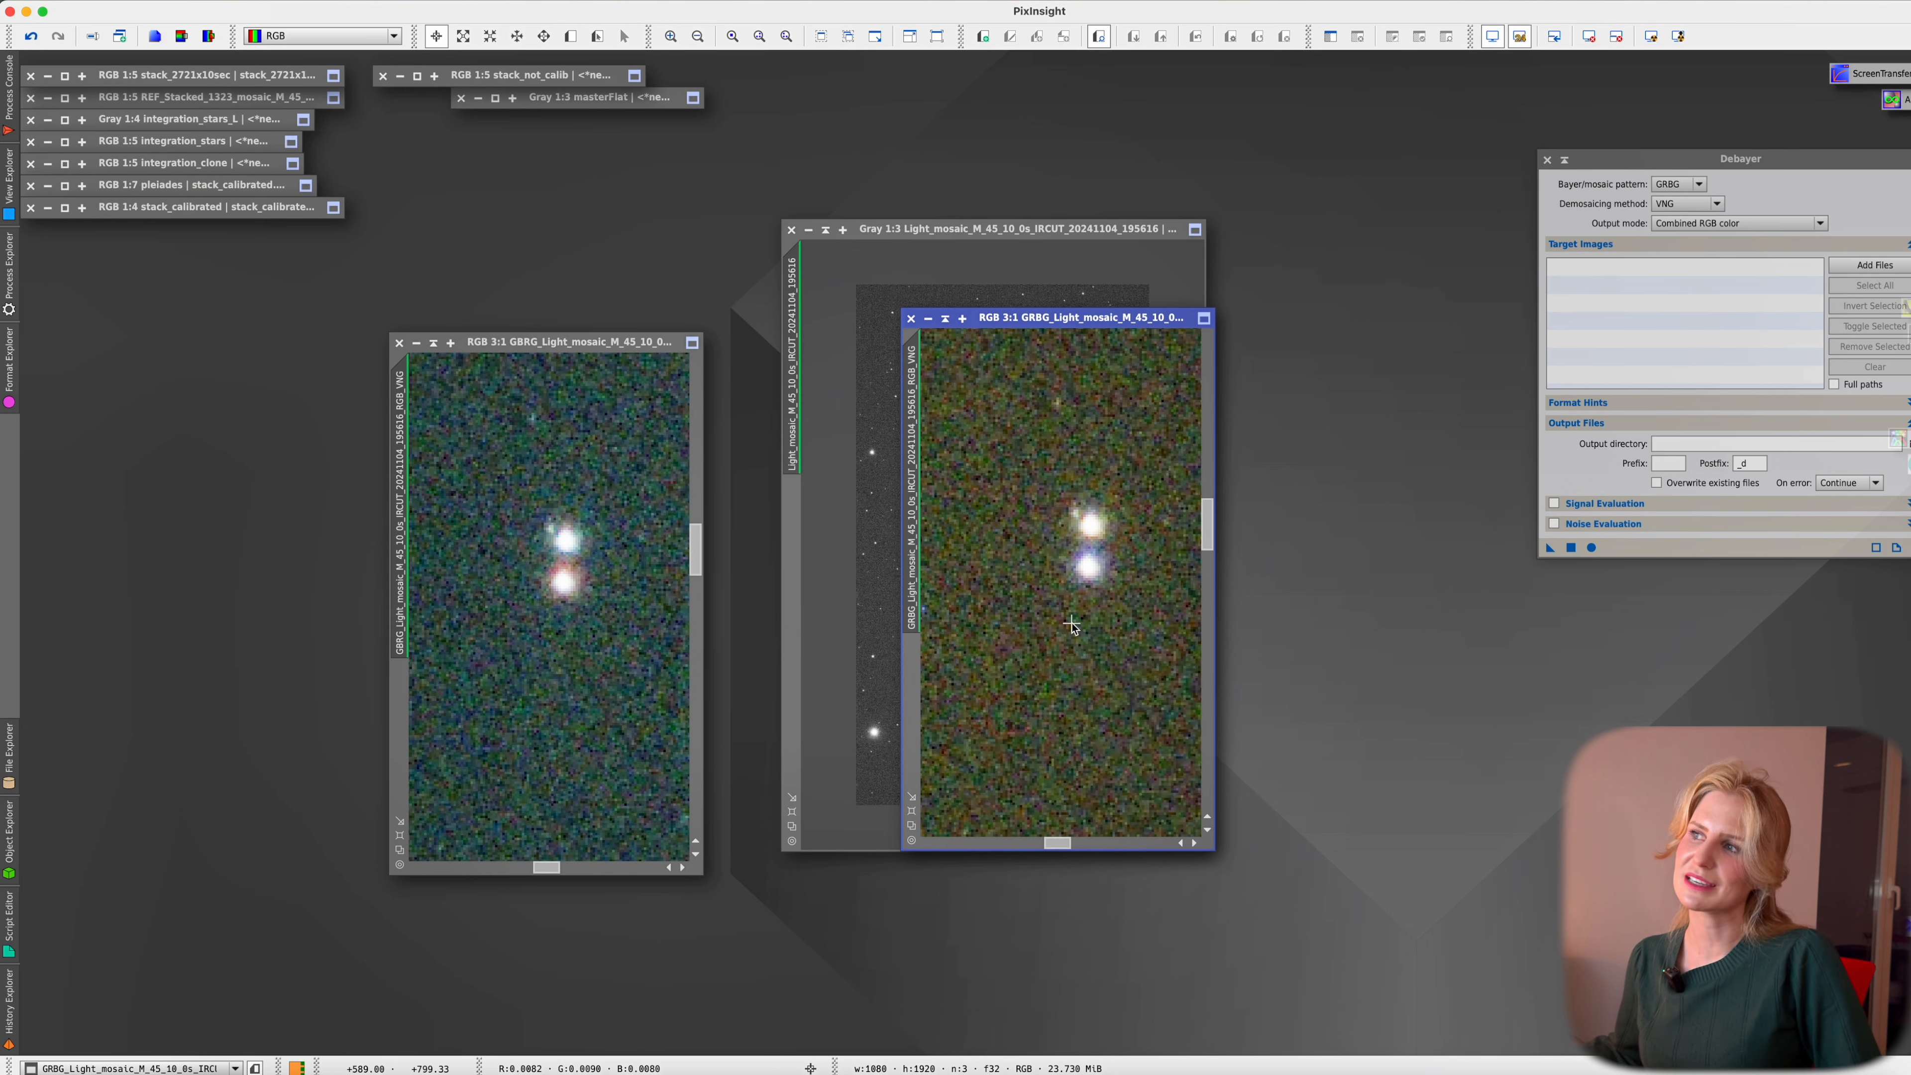
pyautogui.scroll(-4, 1071, 624)
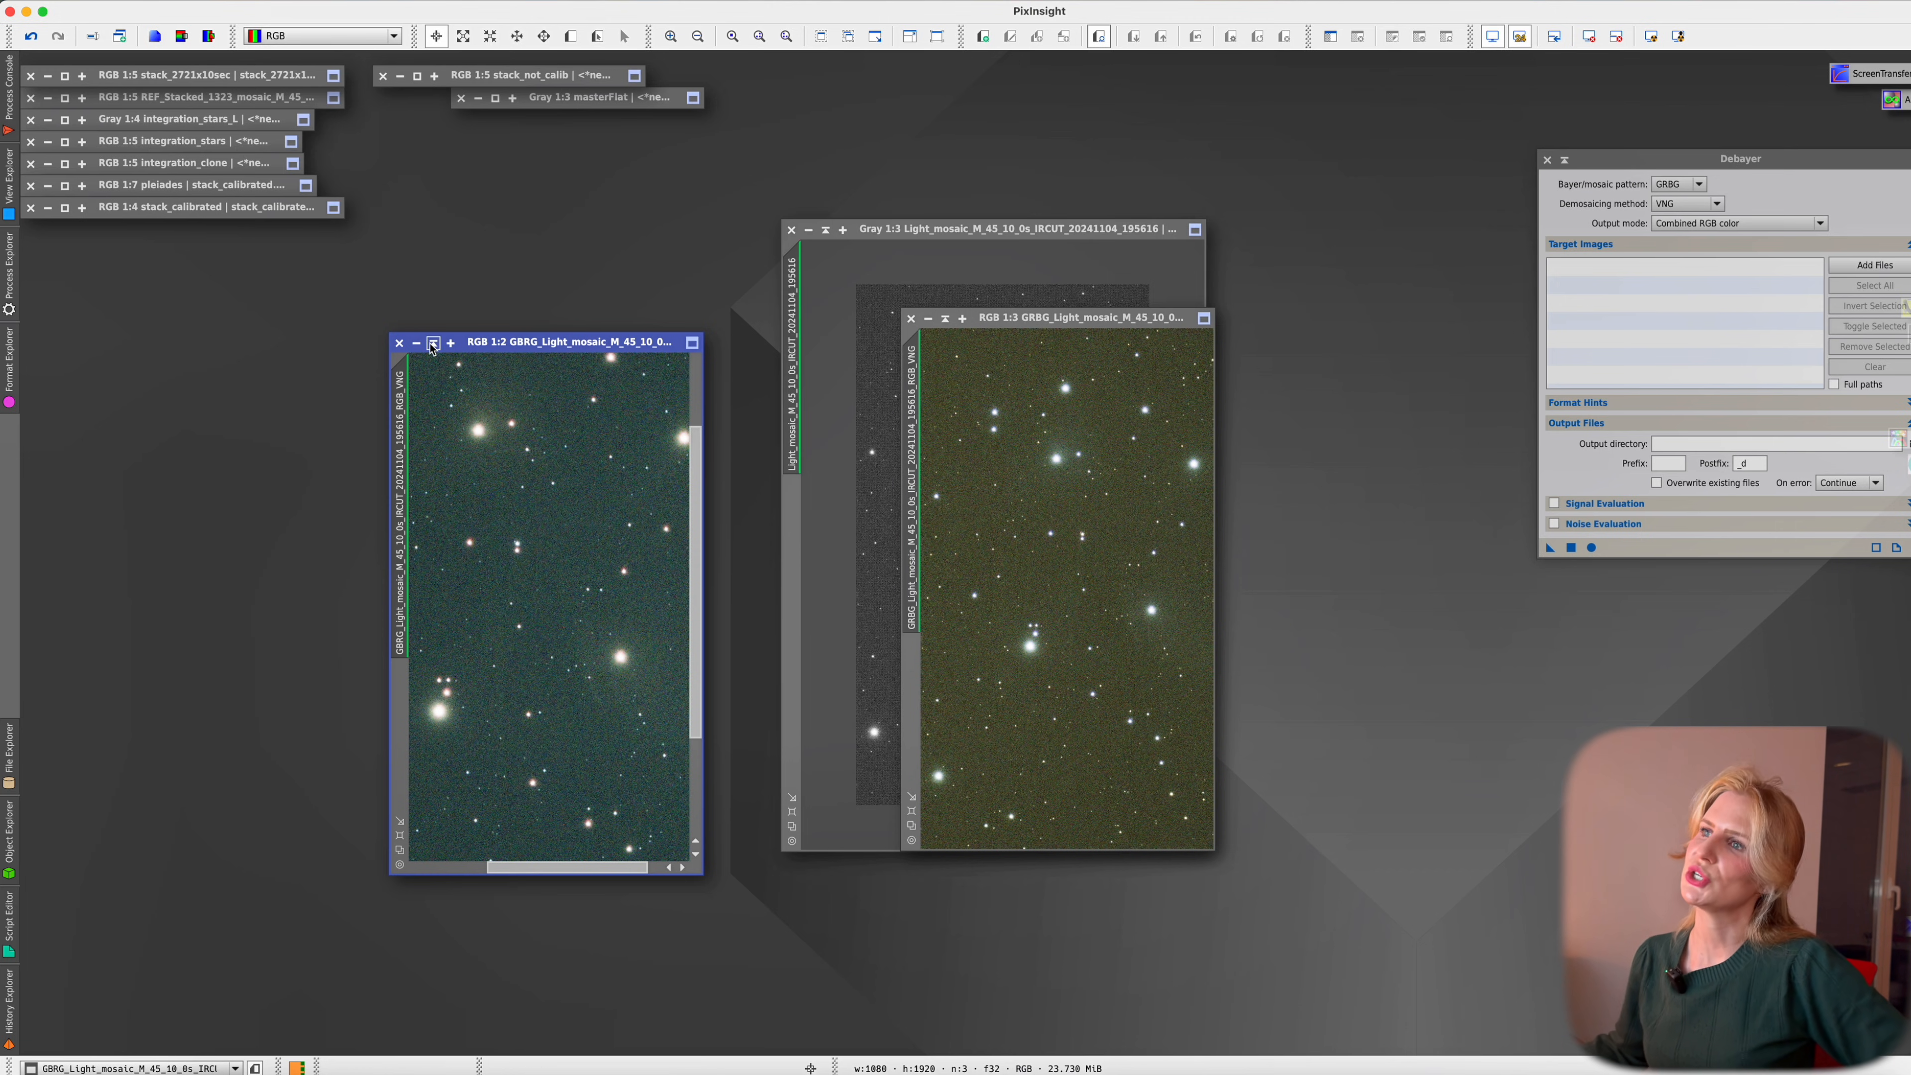
# Close the GBRG test image and confirm BAYERPAT = GRBG in the raw frame's FITS header
pyautogui.click(399, 342)
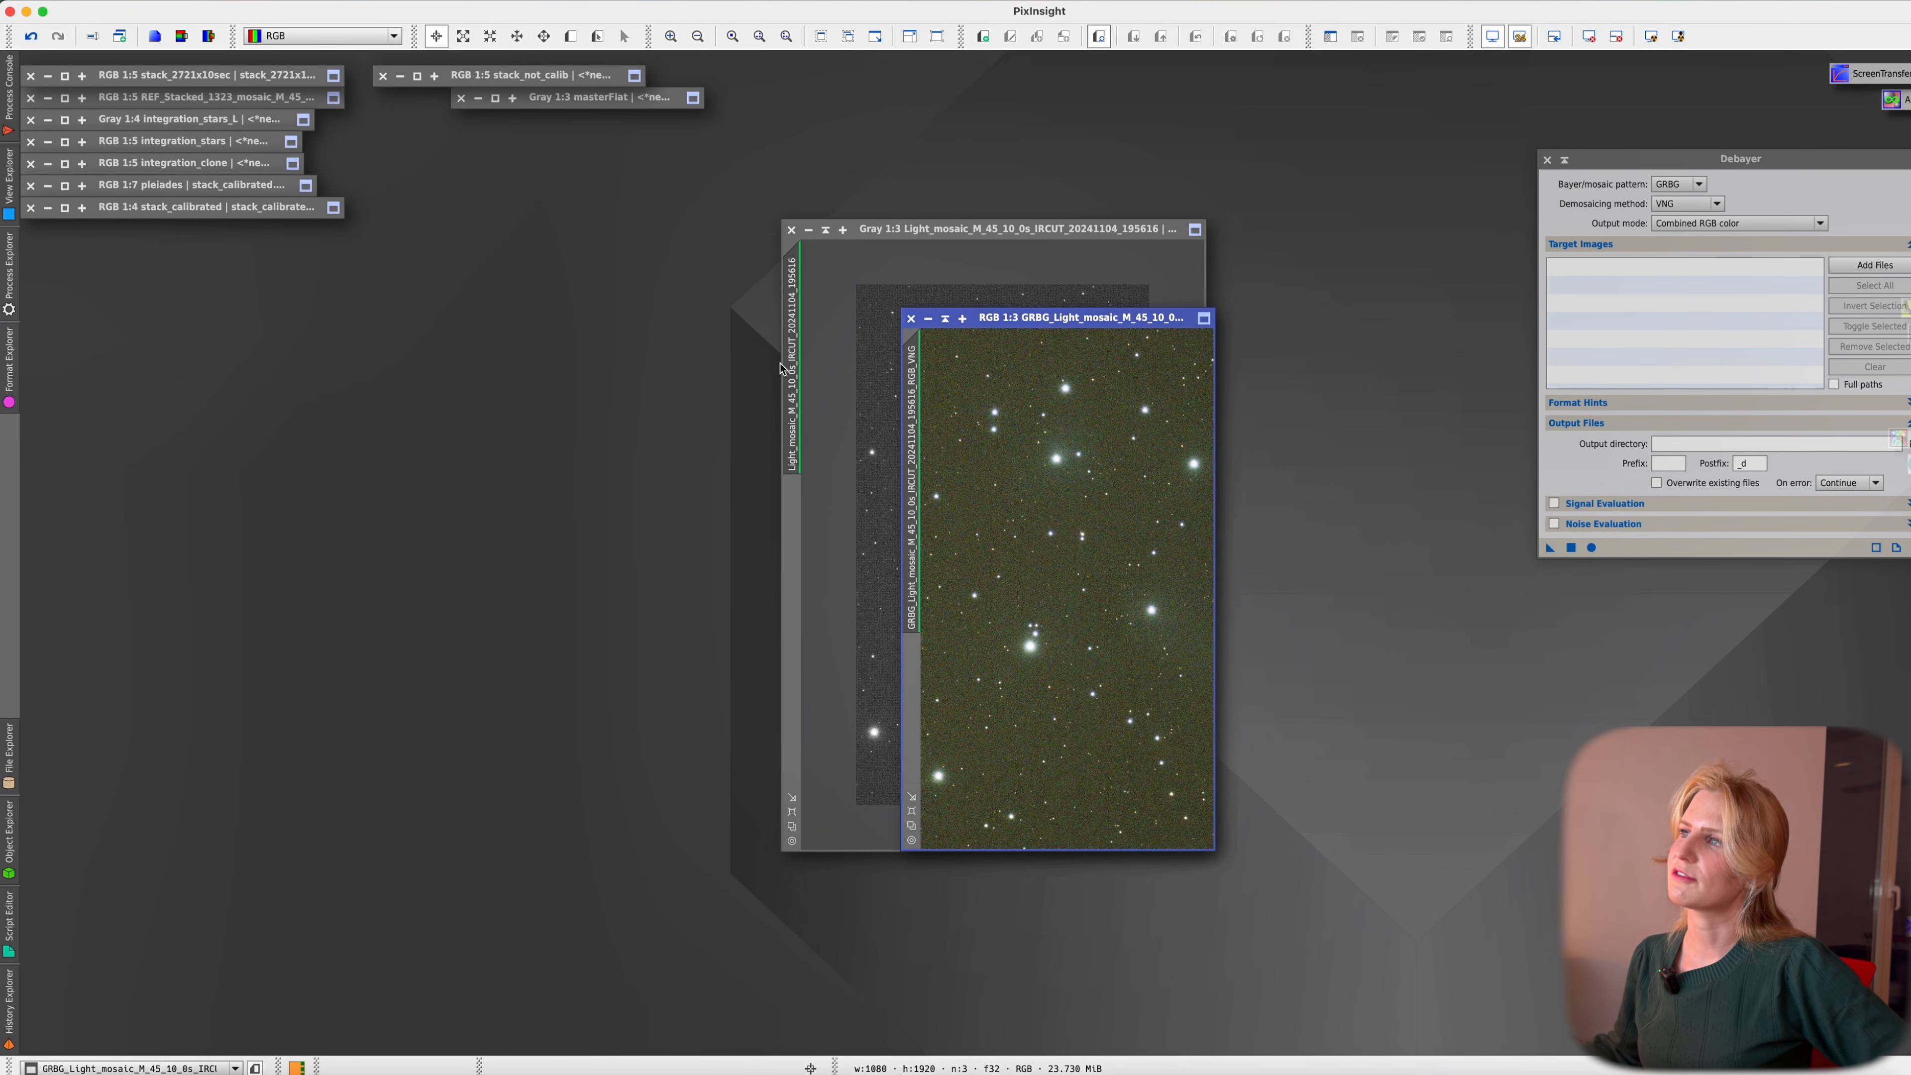
pyautogui.click(945, 229)
pyautogui.click(147, 1)
pyautogui.click(226, 164)
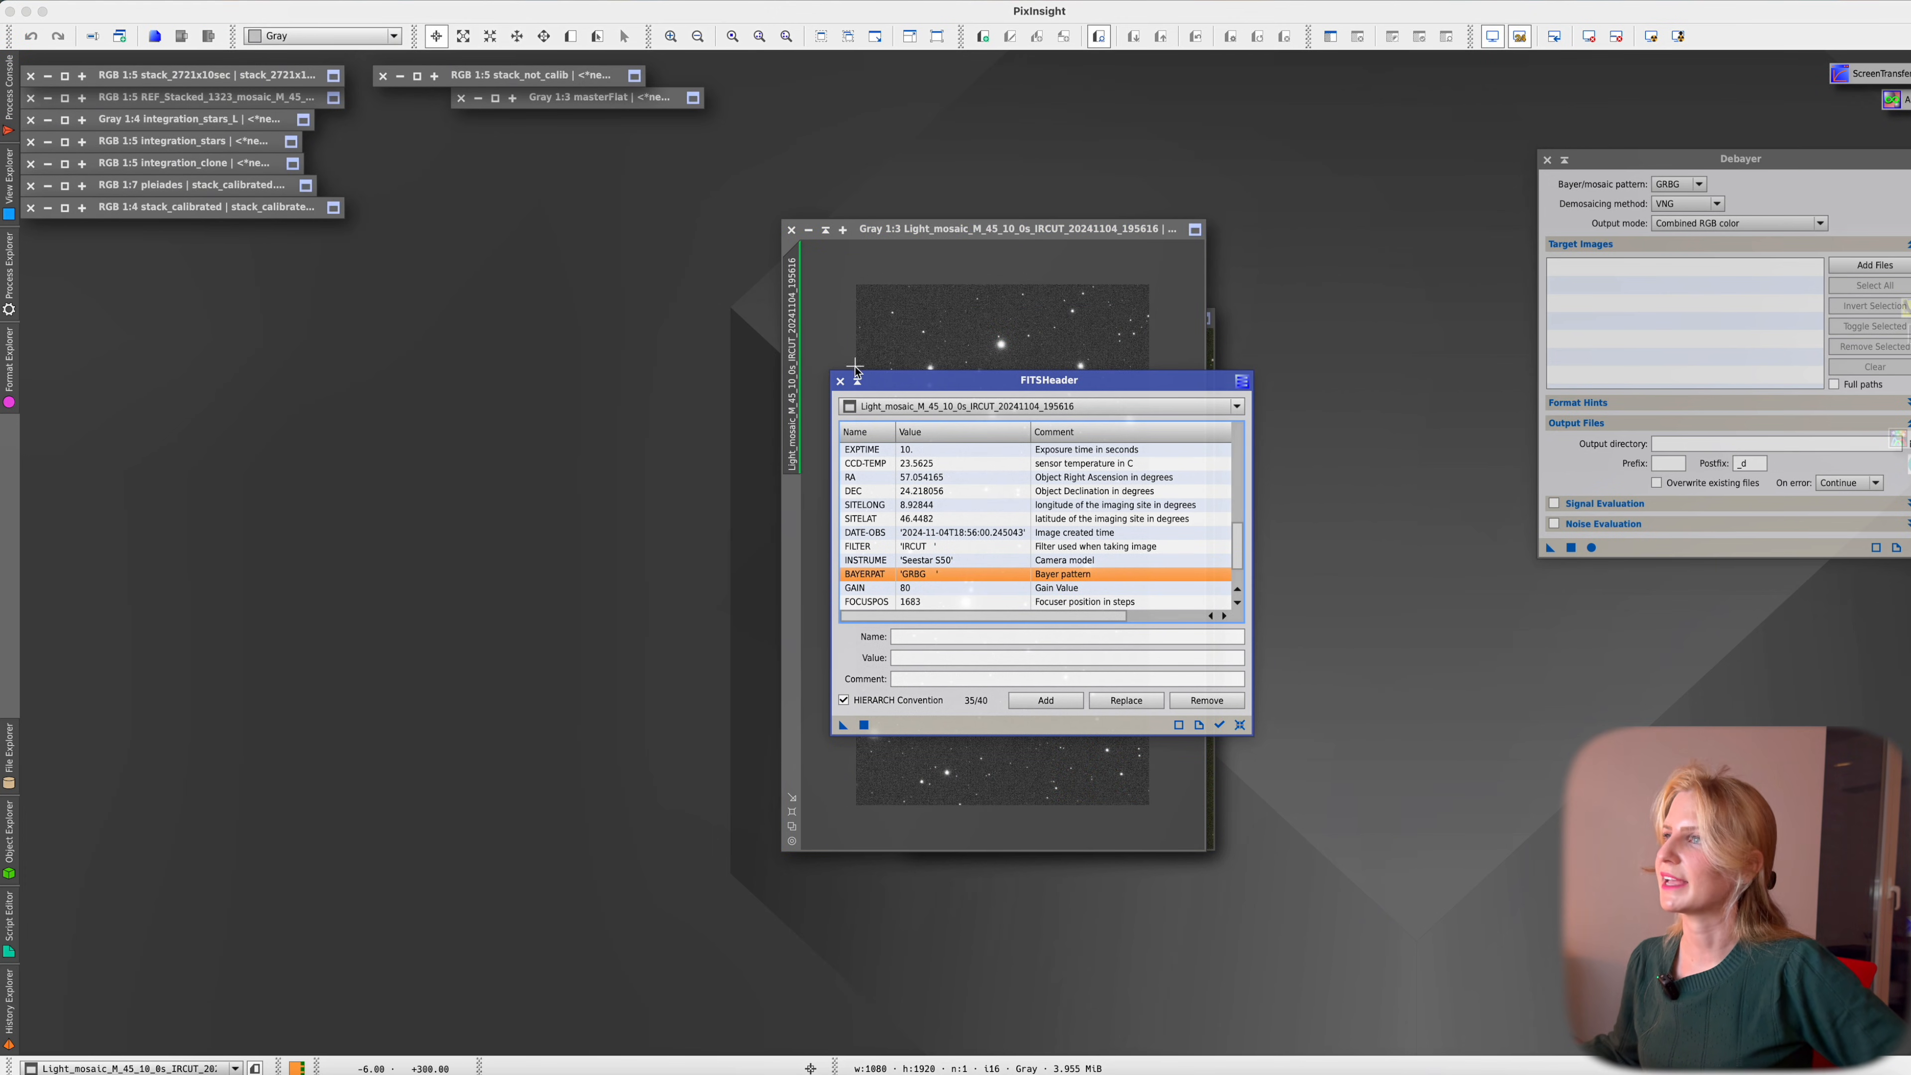
pyautogui.click(840, 380)
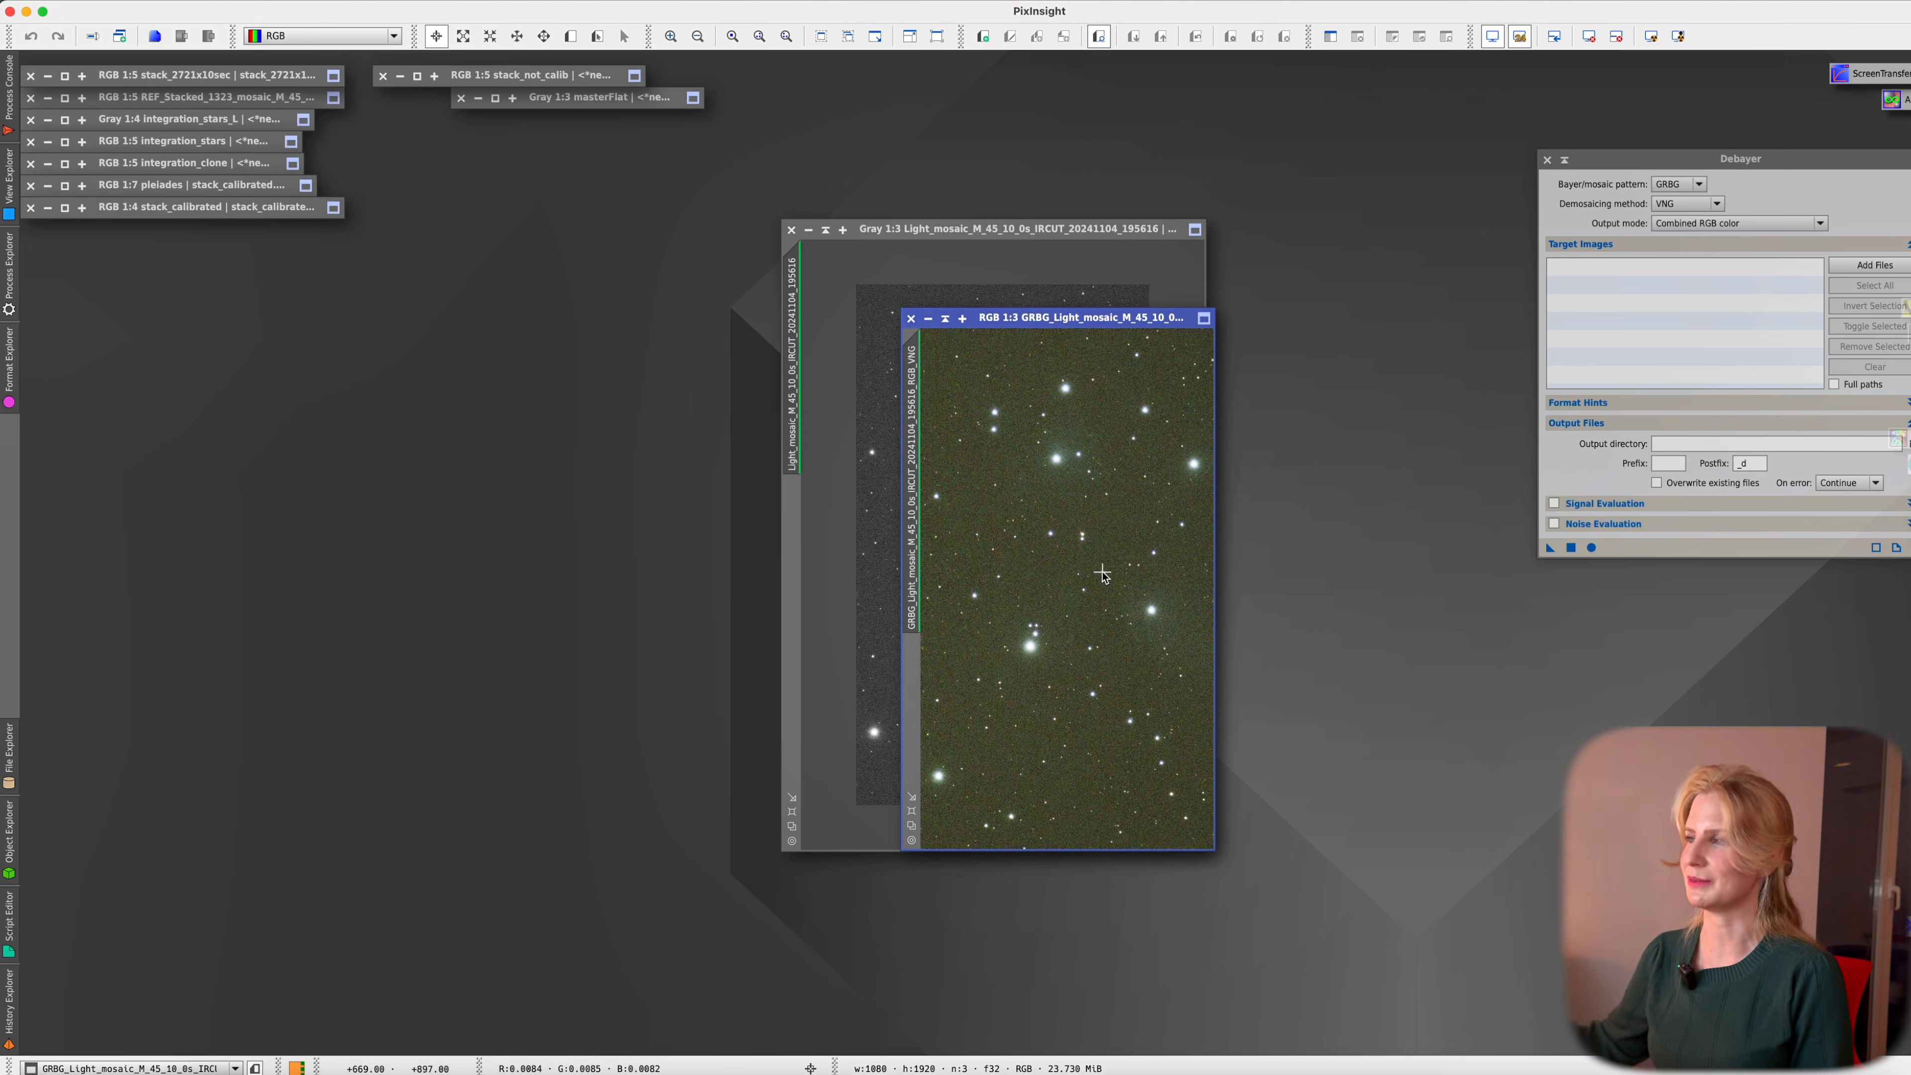
# Close the remaining GRBG test image, keeping Debayer's pattern on GRBG
pyautogui.click(911, 319)
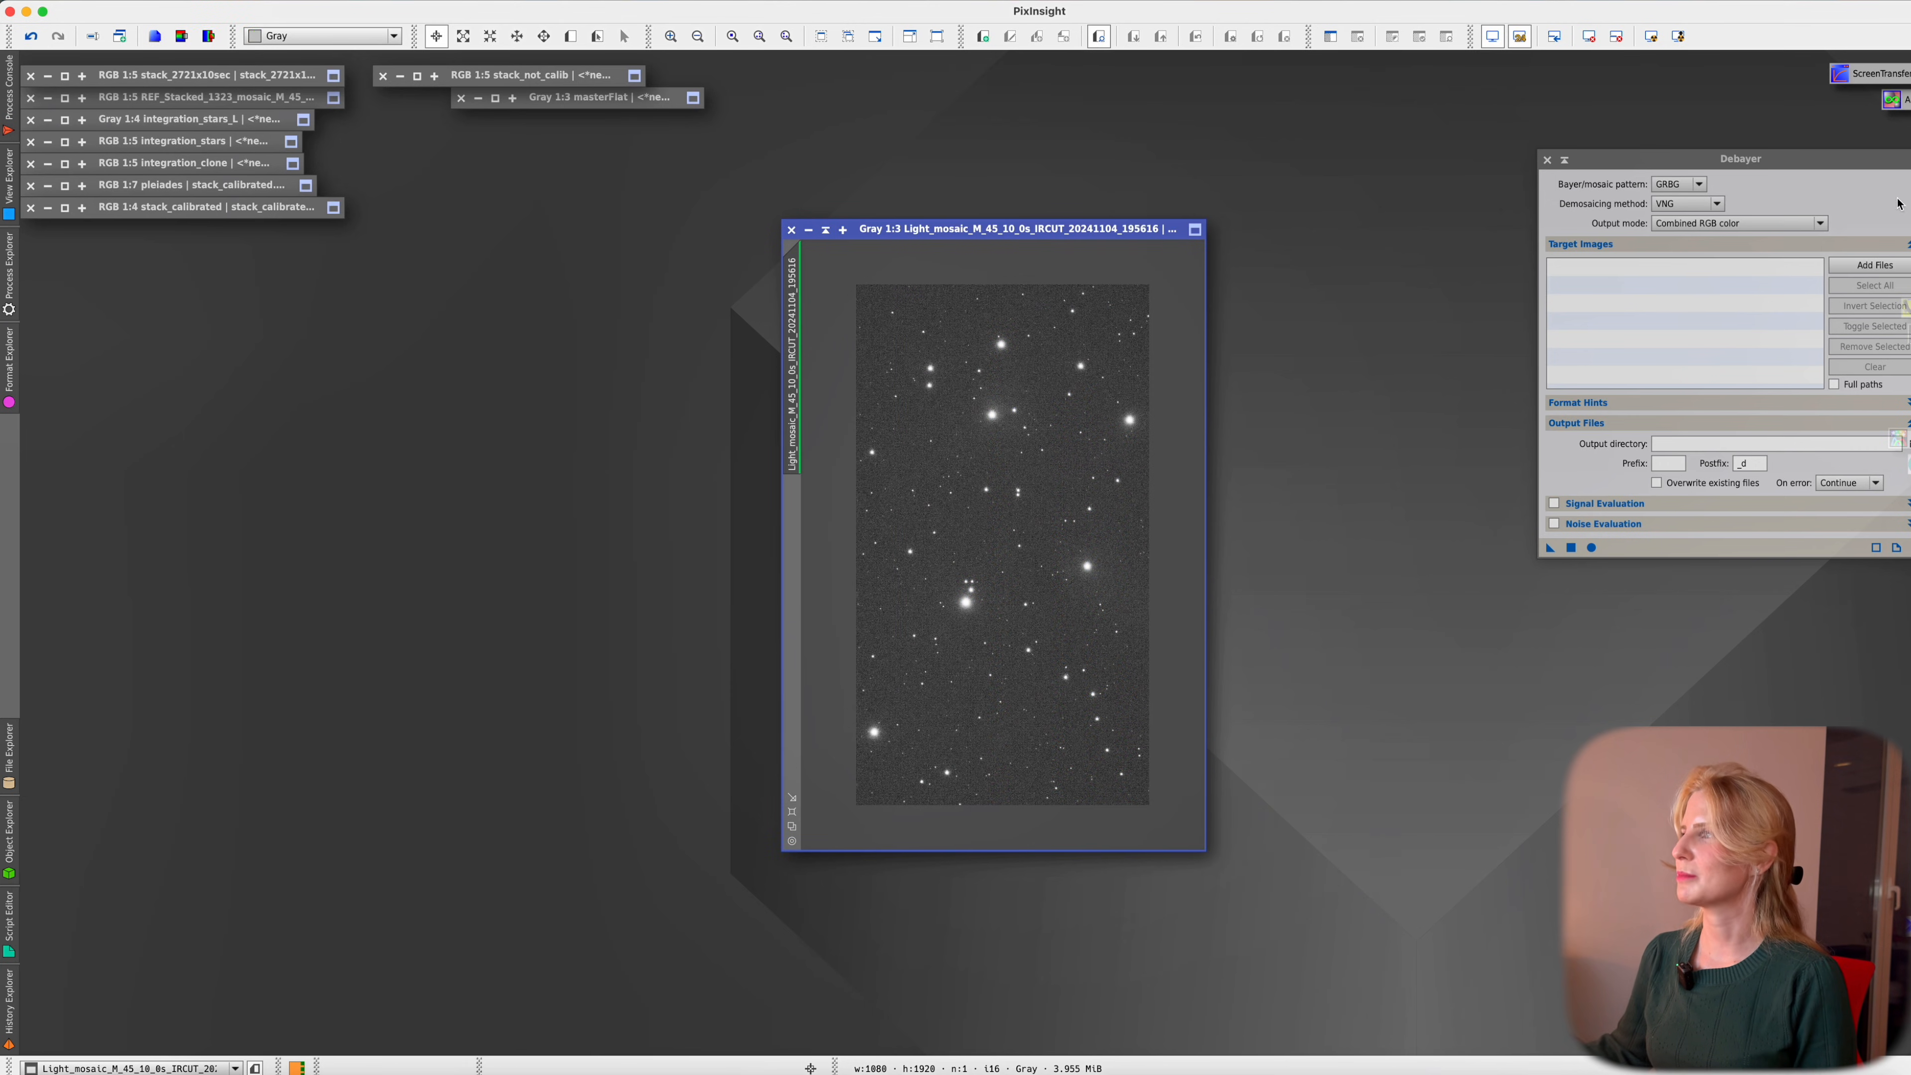
pyautogui.click(1683, 184)
pyautogui.click(1679, 185)
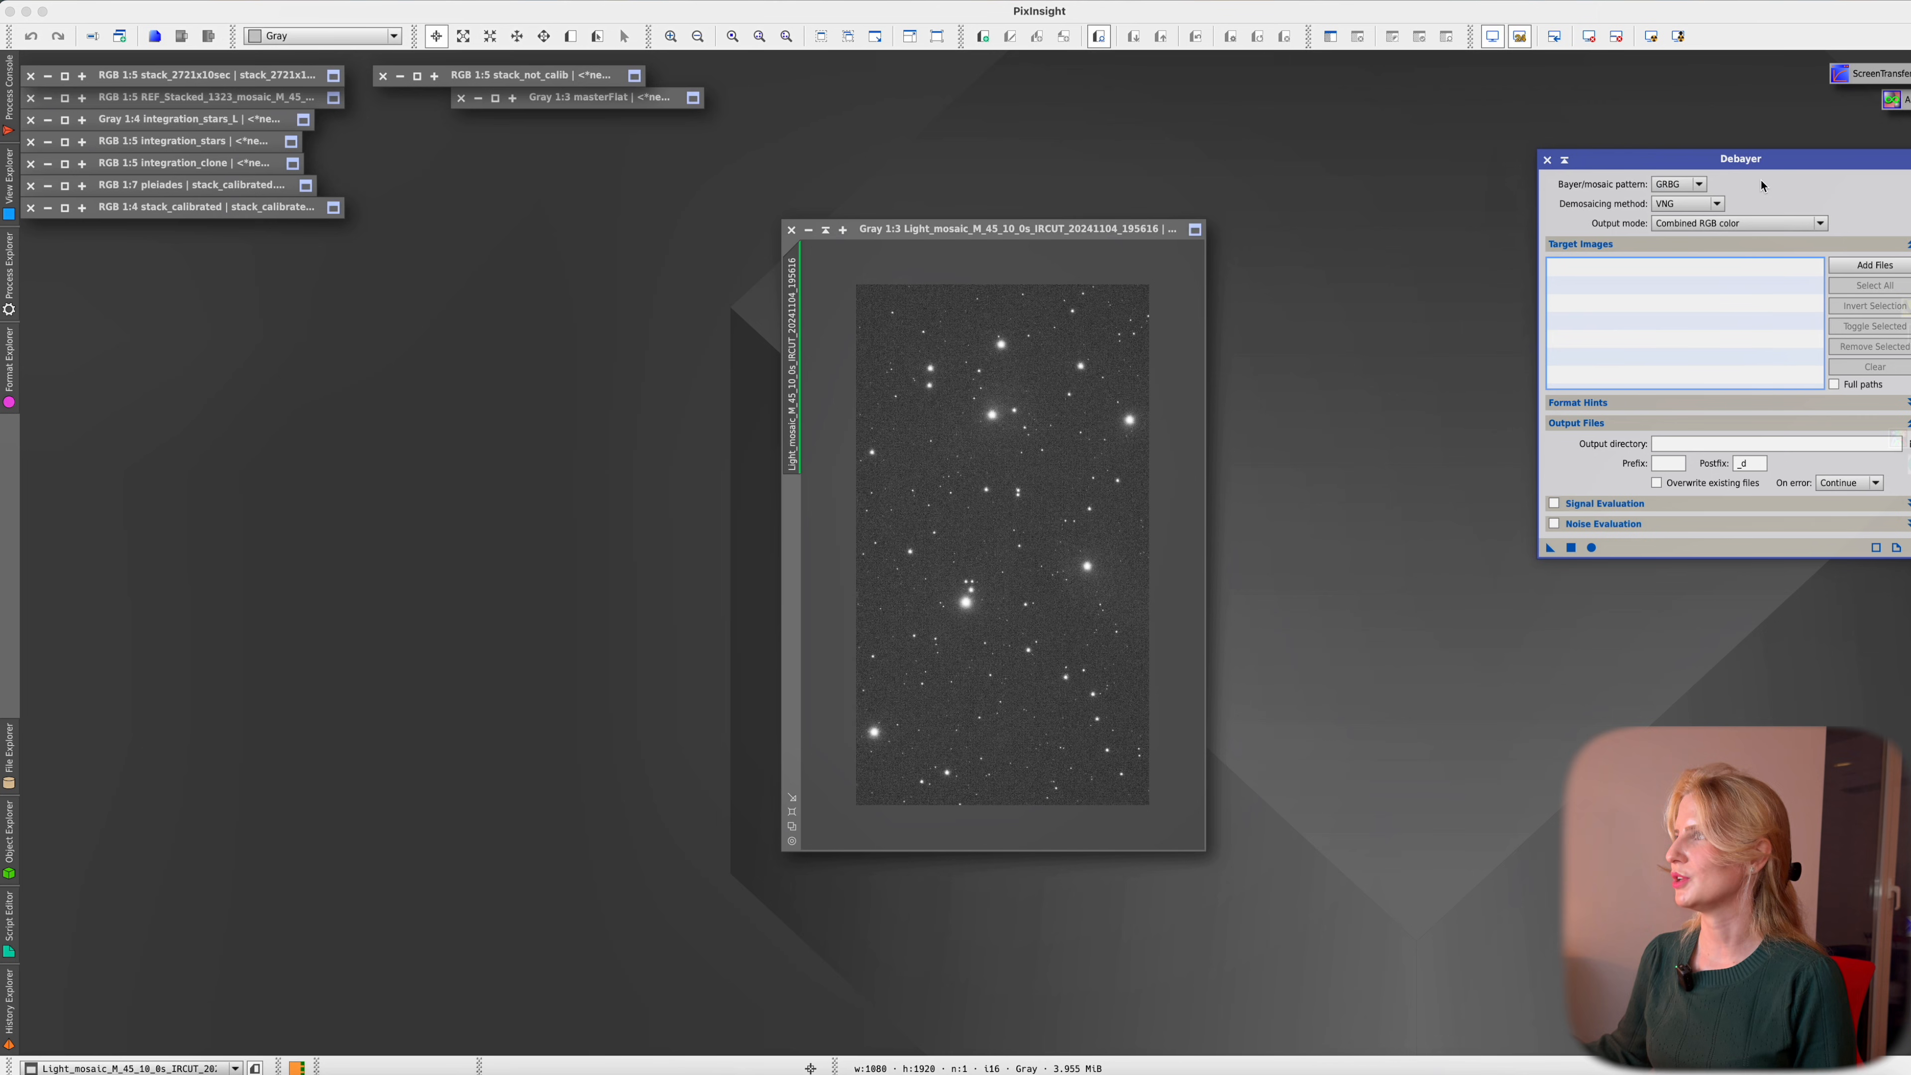
# Add every light frame from the lights folder as Debayer target images
pyautogui.click(1847, 264)
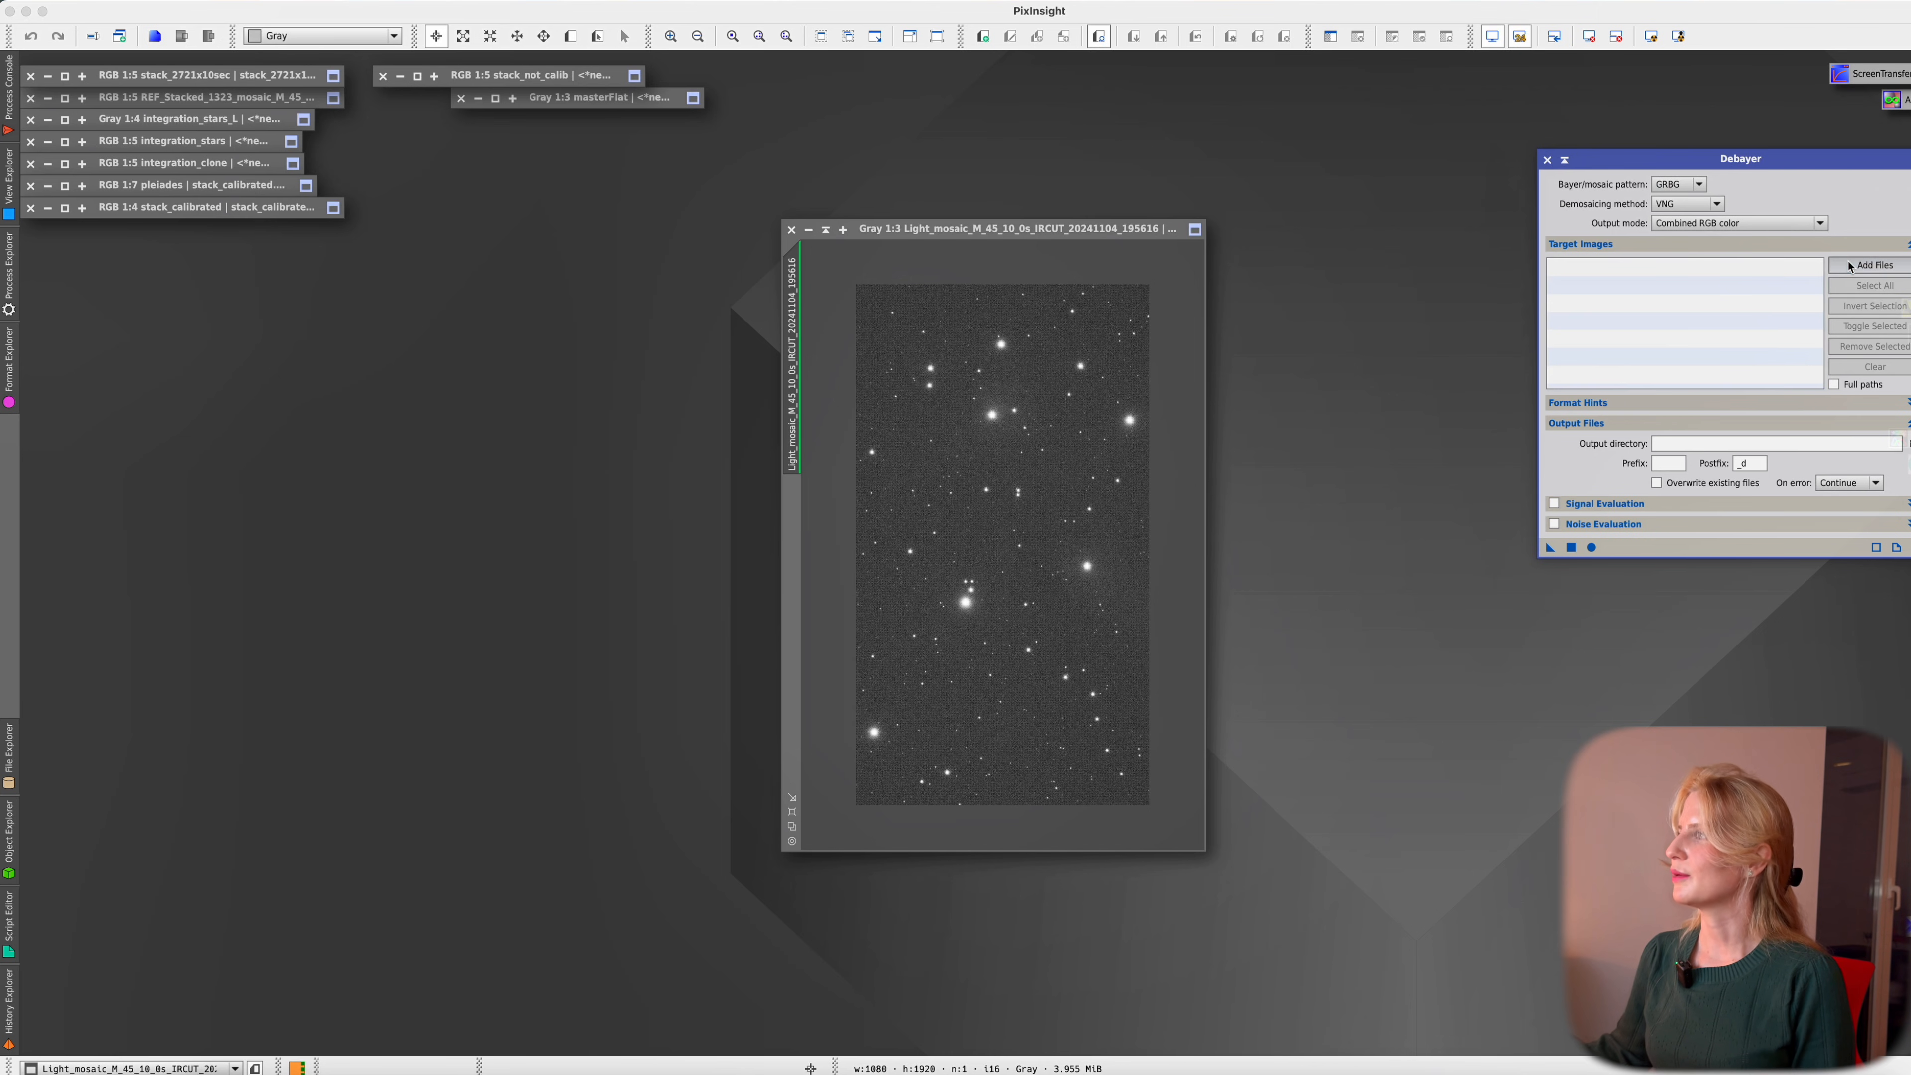
pyautogui.click(972, 387)
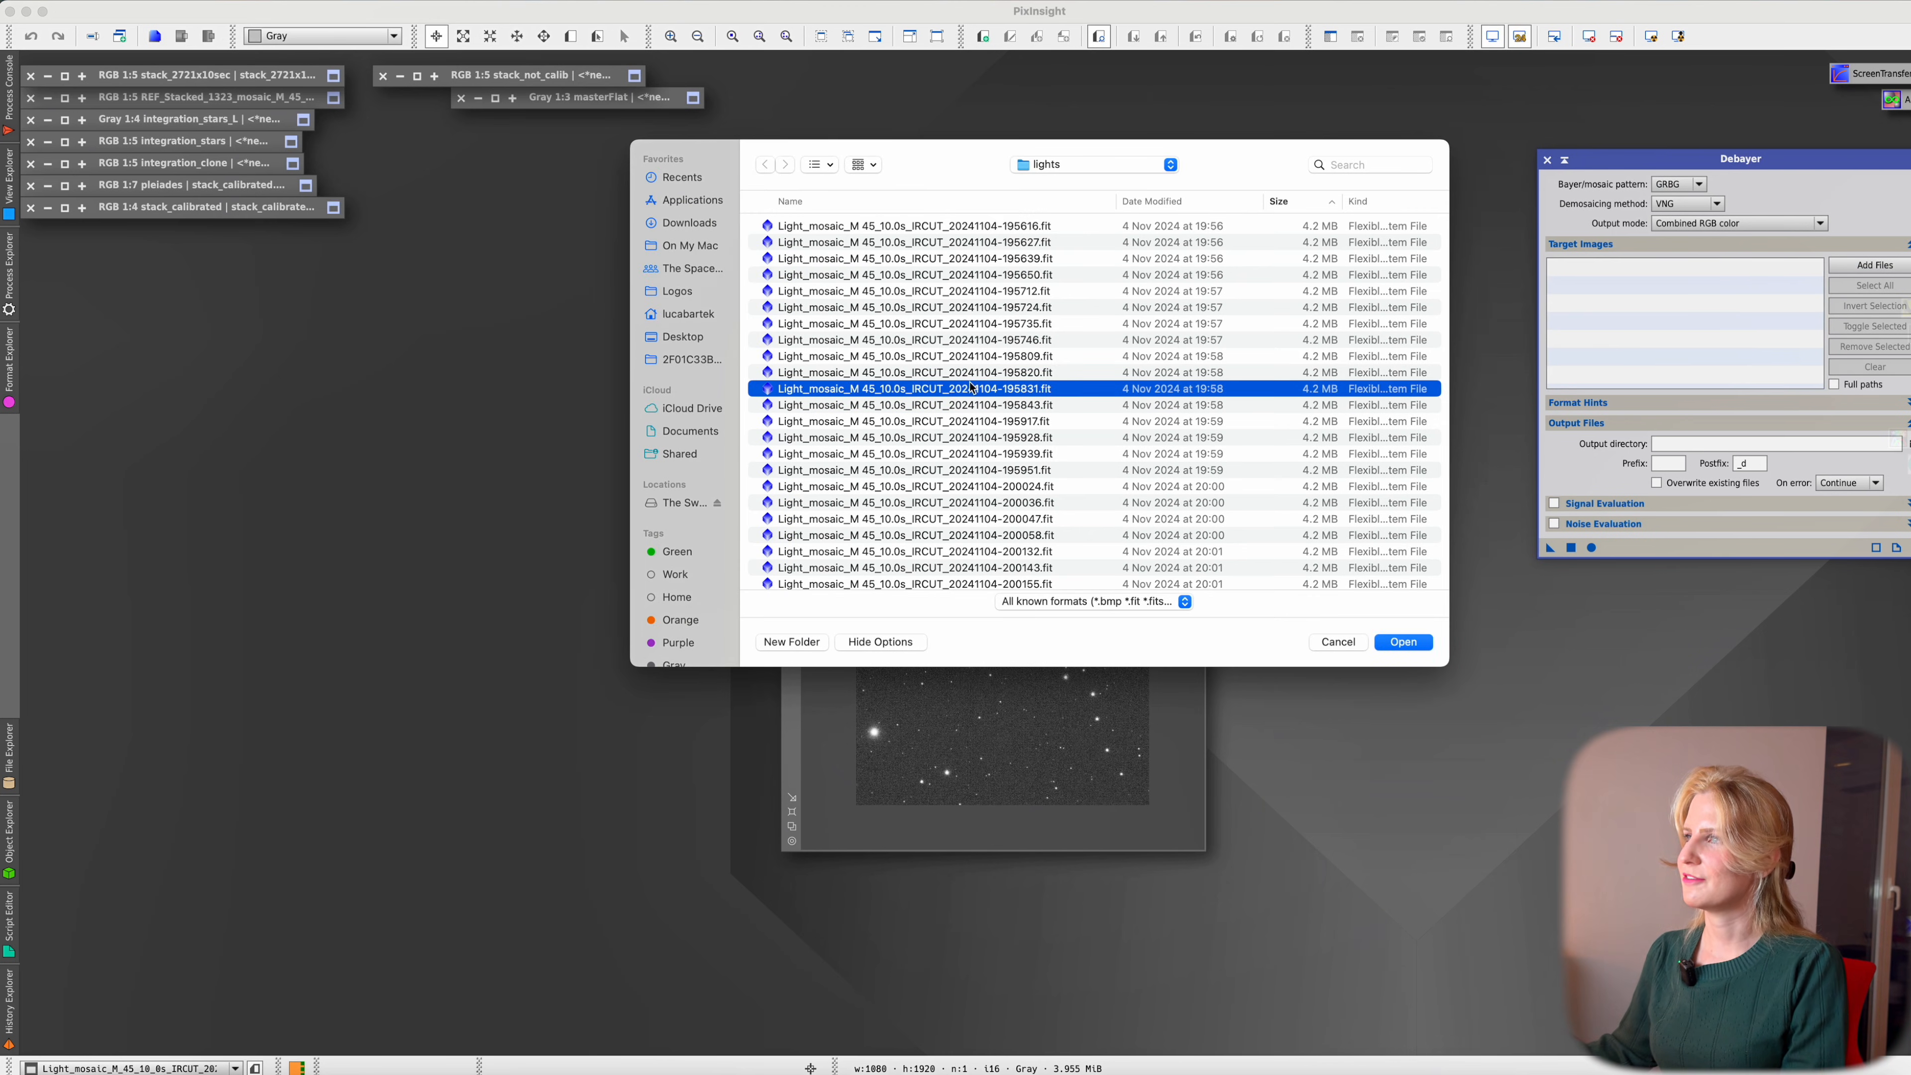
pyautogui.press('super+a')
pyautogui.click(1041, 414)
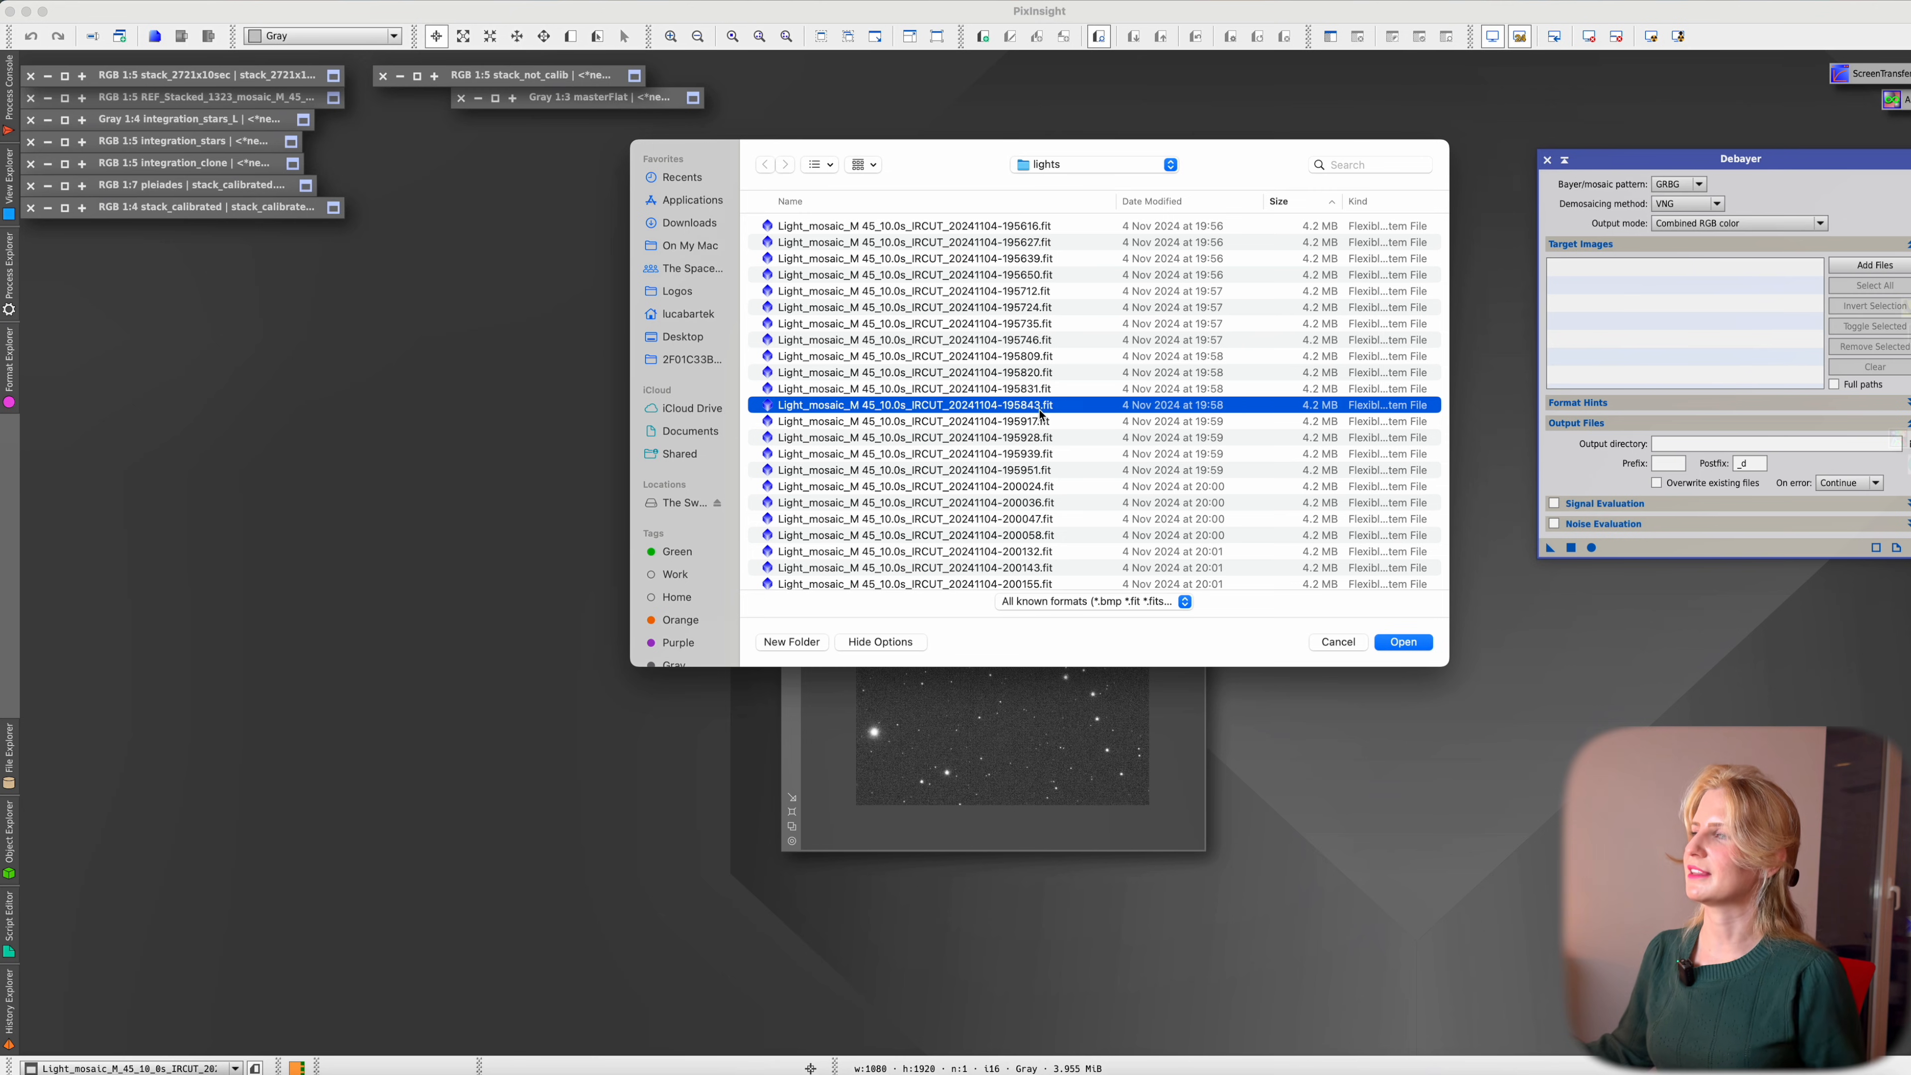
pyautogui.press('super+a')
pyautogui.click(1404, 641)
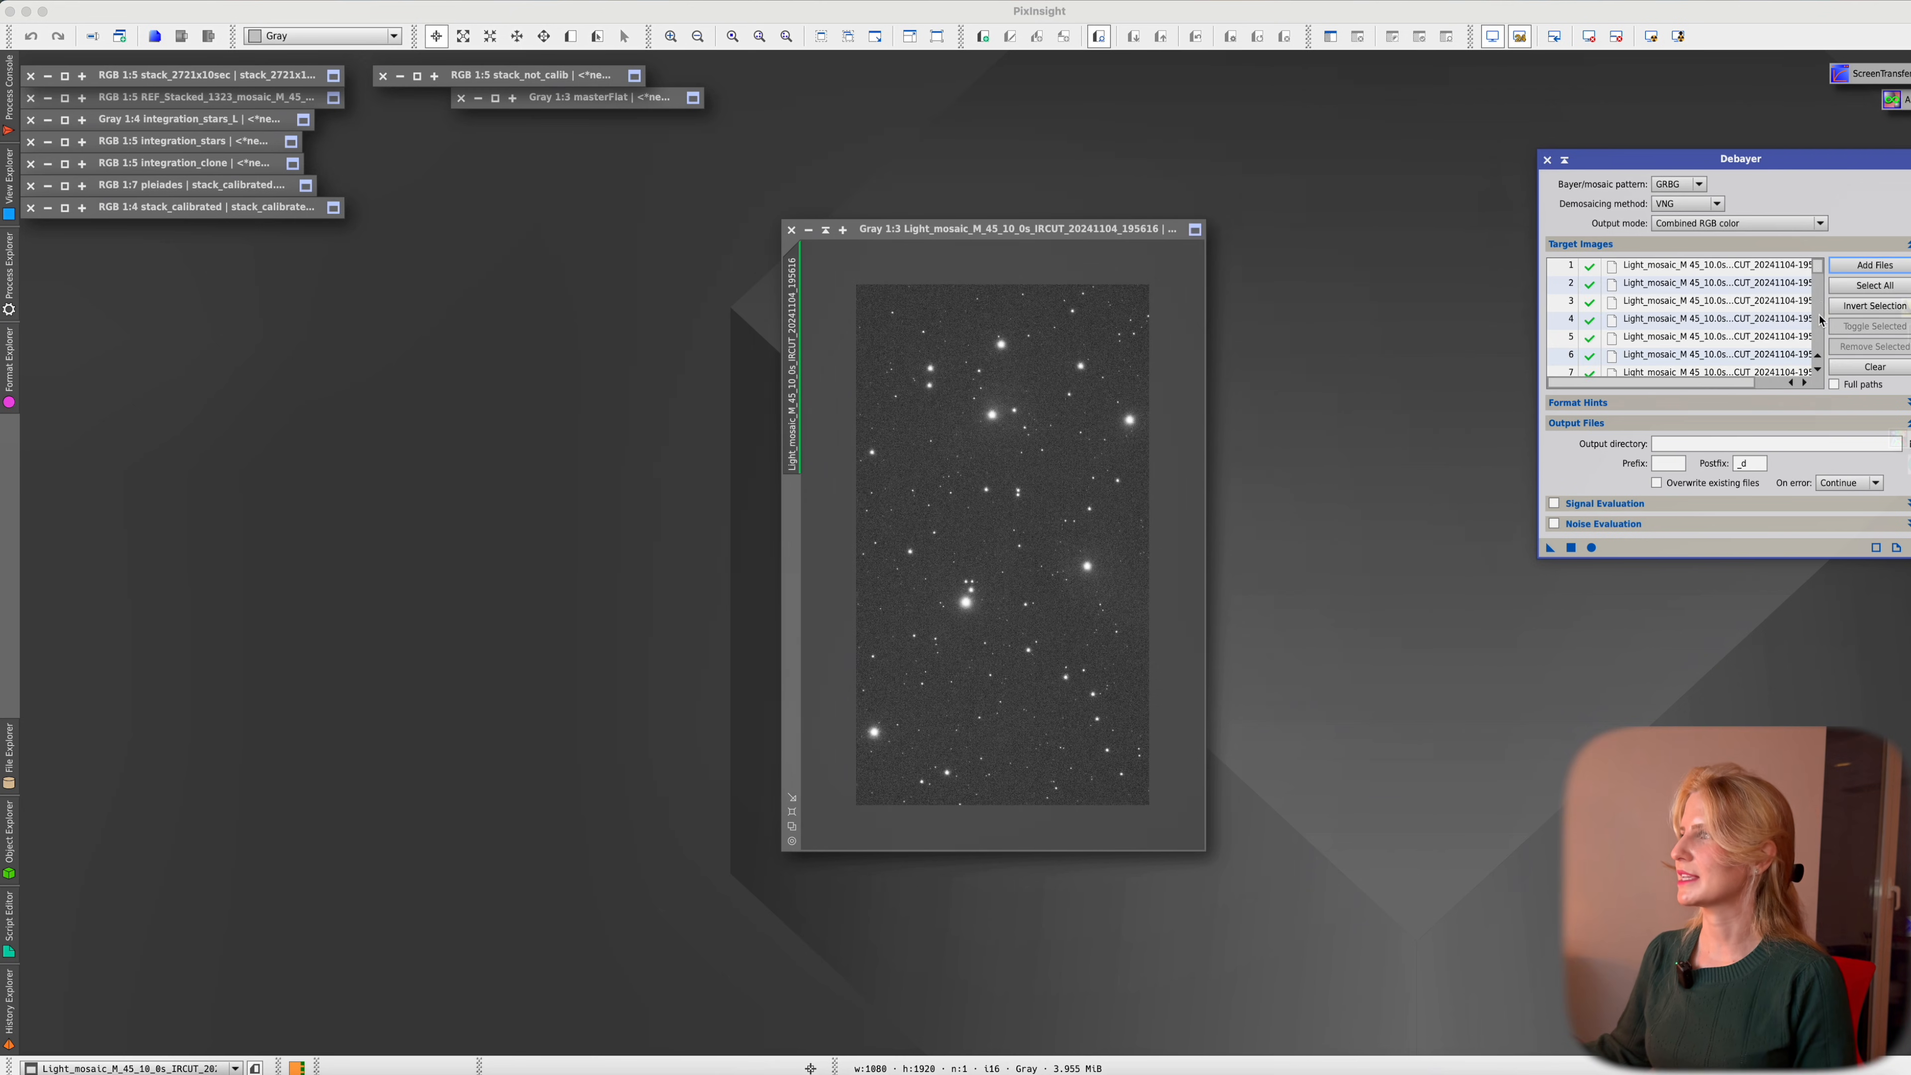
pyautogui.moveTo(1817, 273); pyautogui.dragTo(1830, 351)
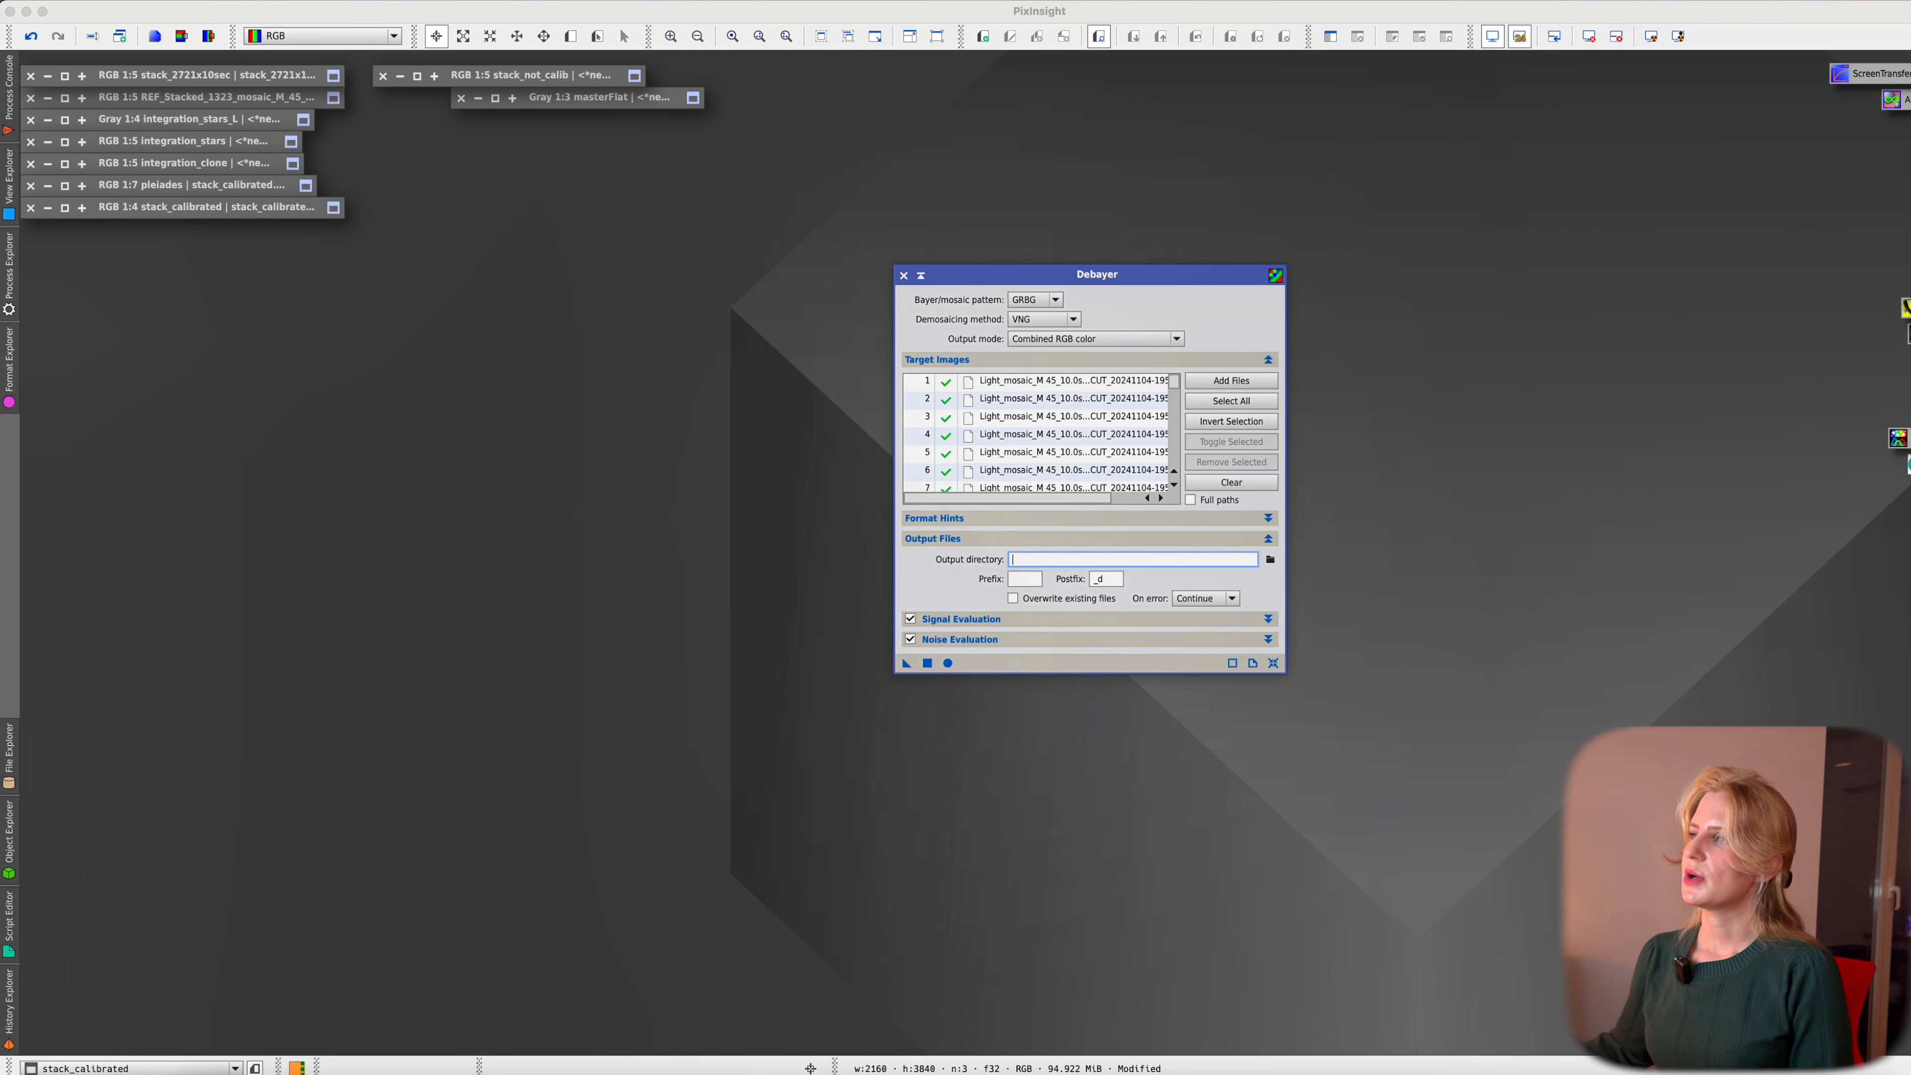
# Set the output directory to the debayered folder, keeping the _d postfix
pyautogui.click(1271, 561)
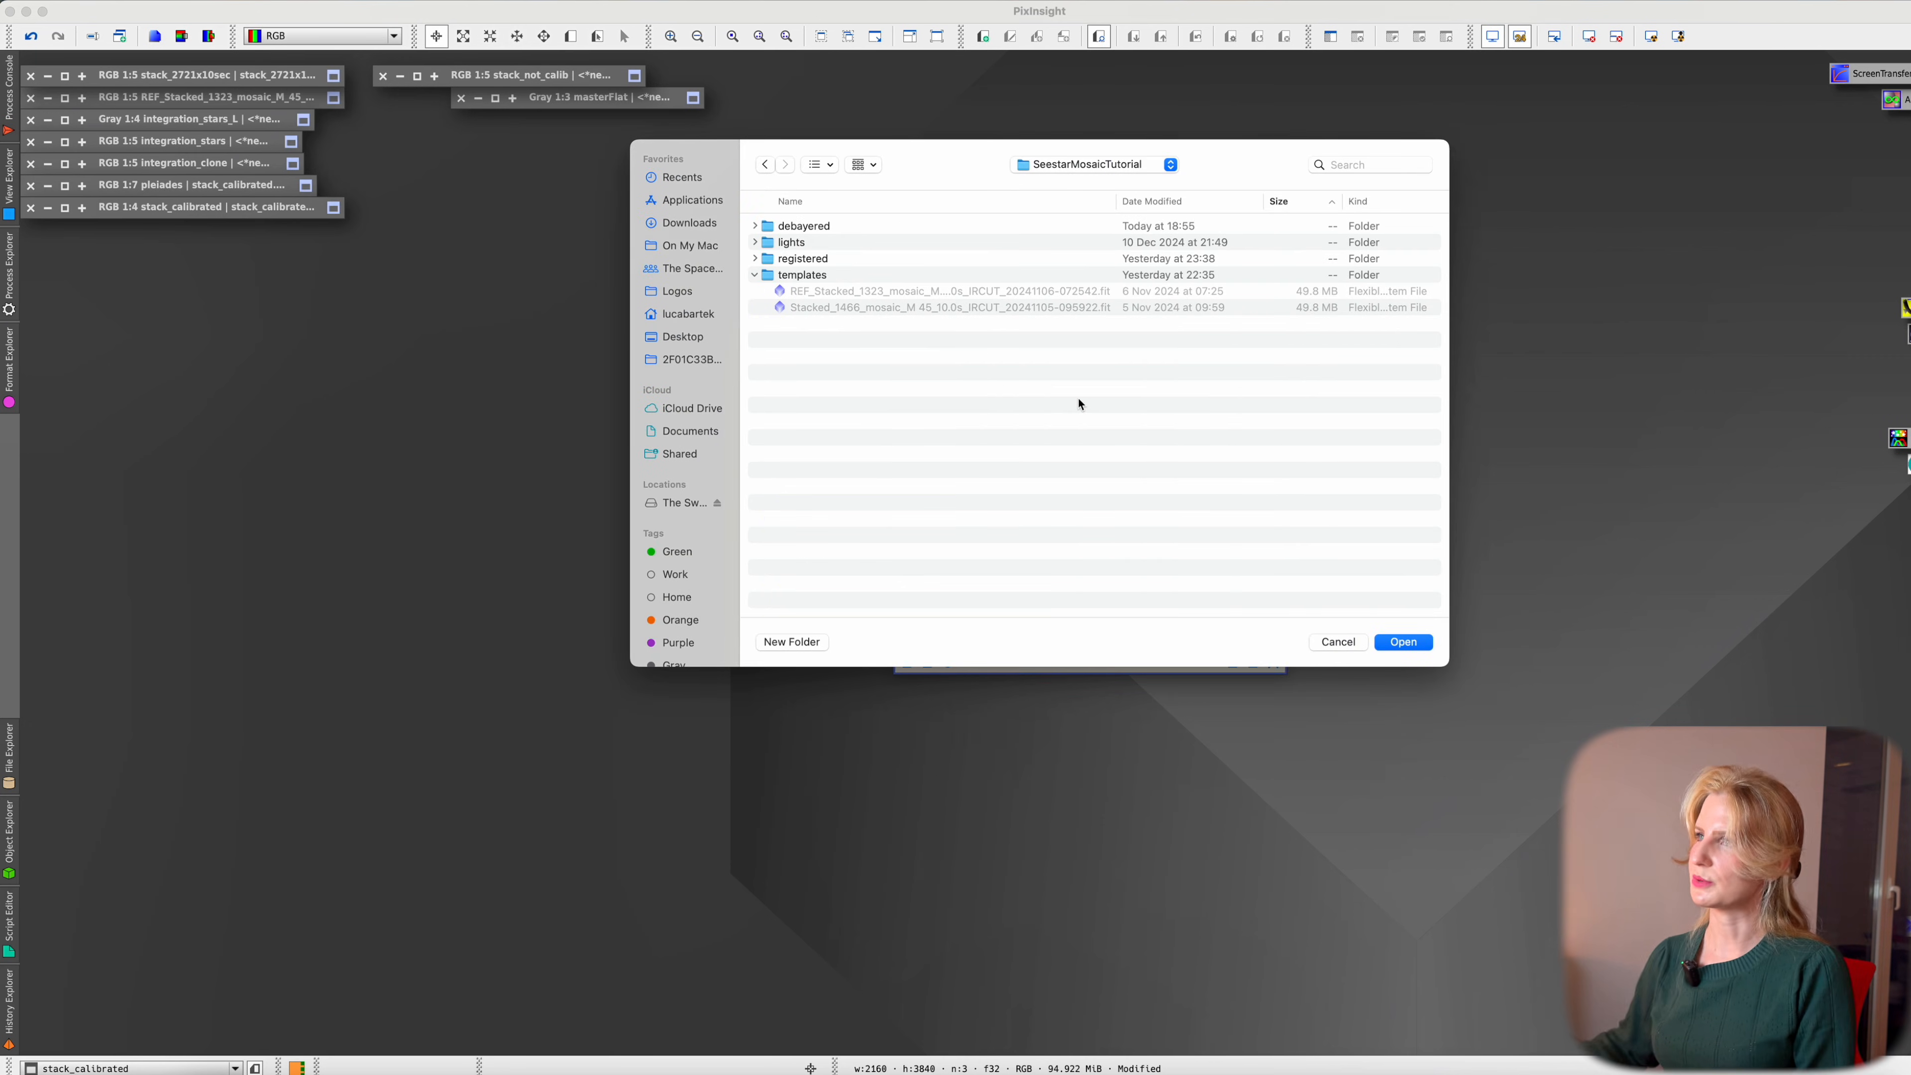
pyautogui.click(782, 230)
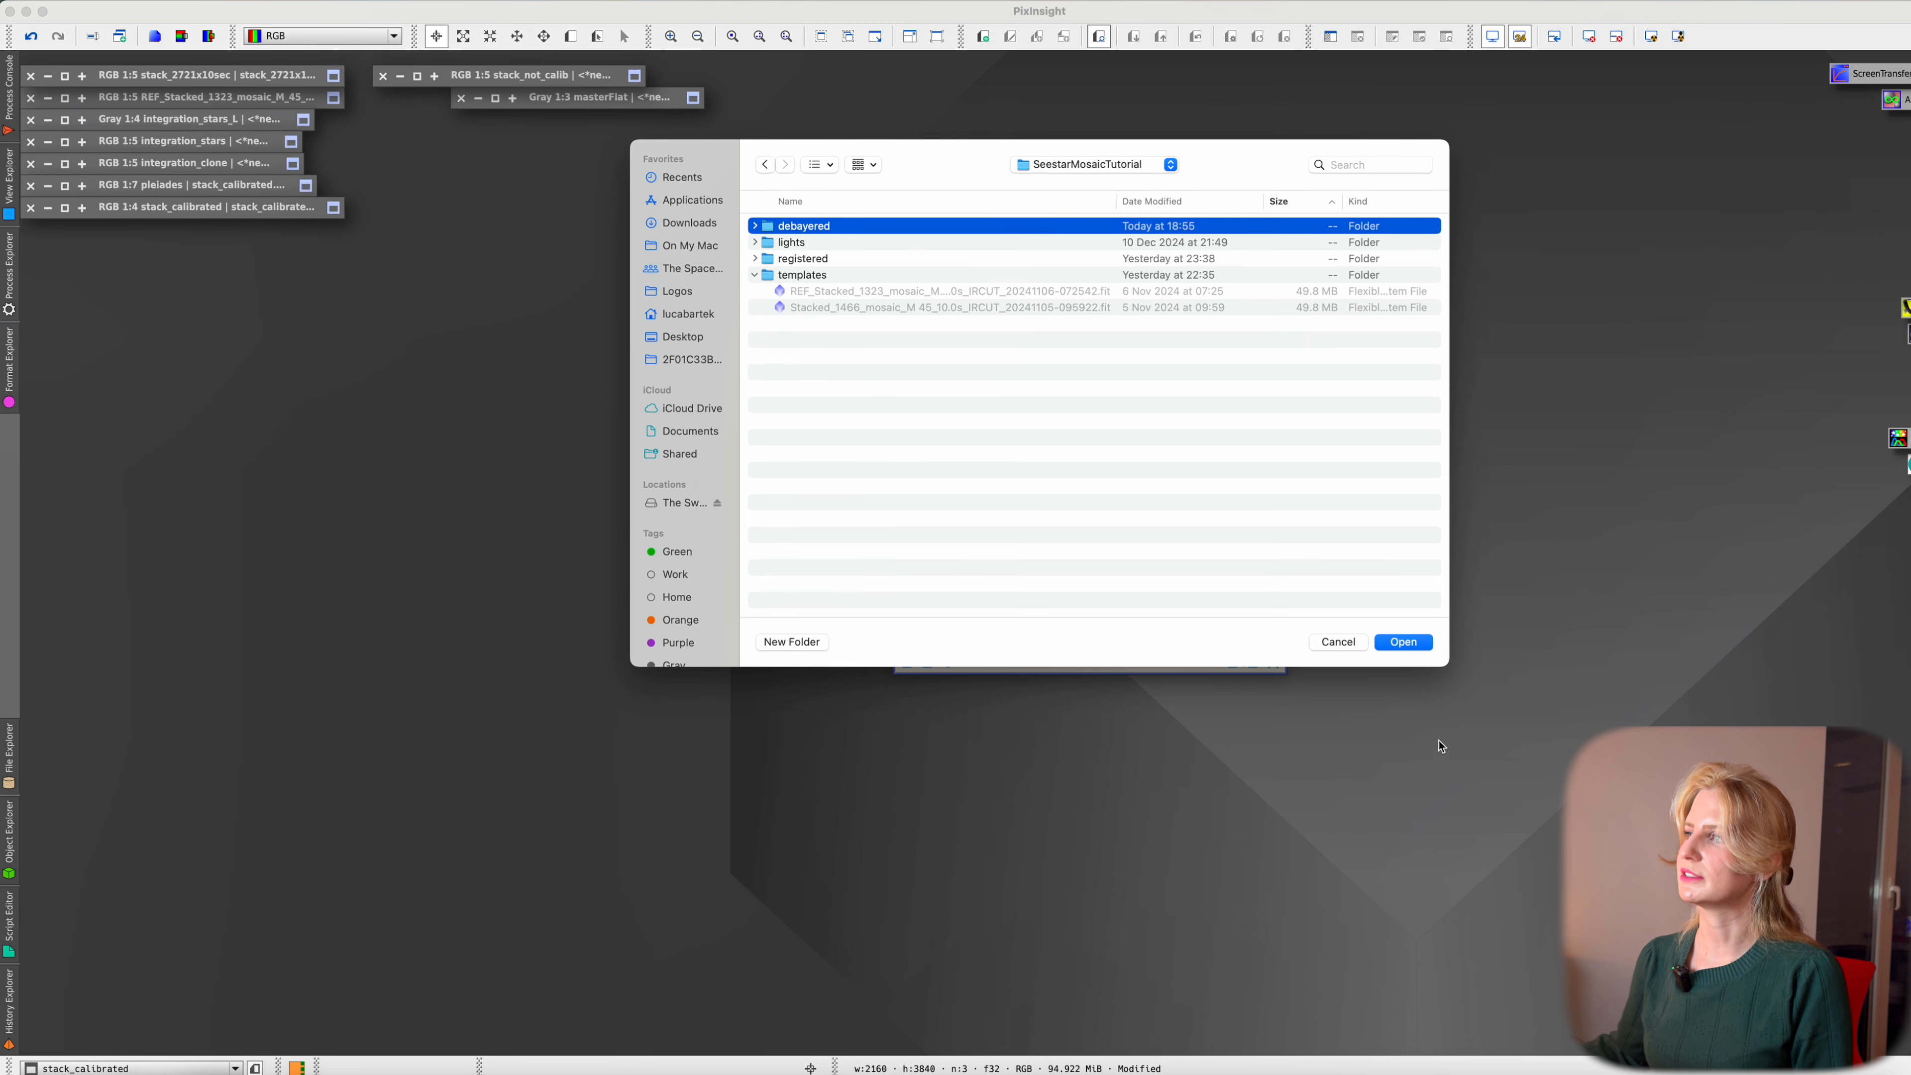
pyautogui.click(1403, 642)
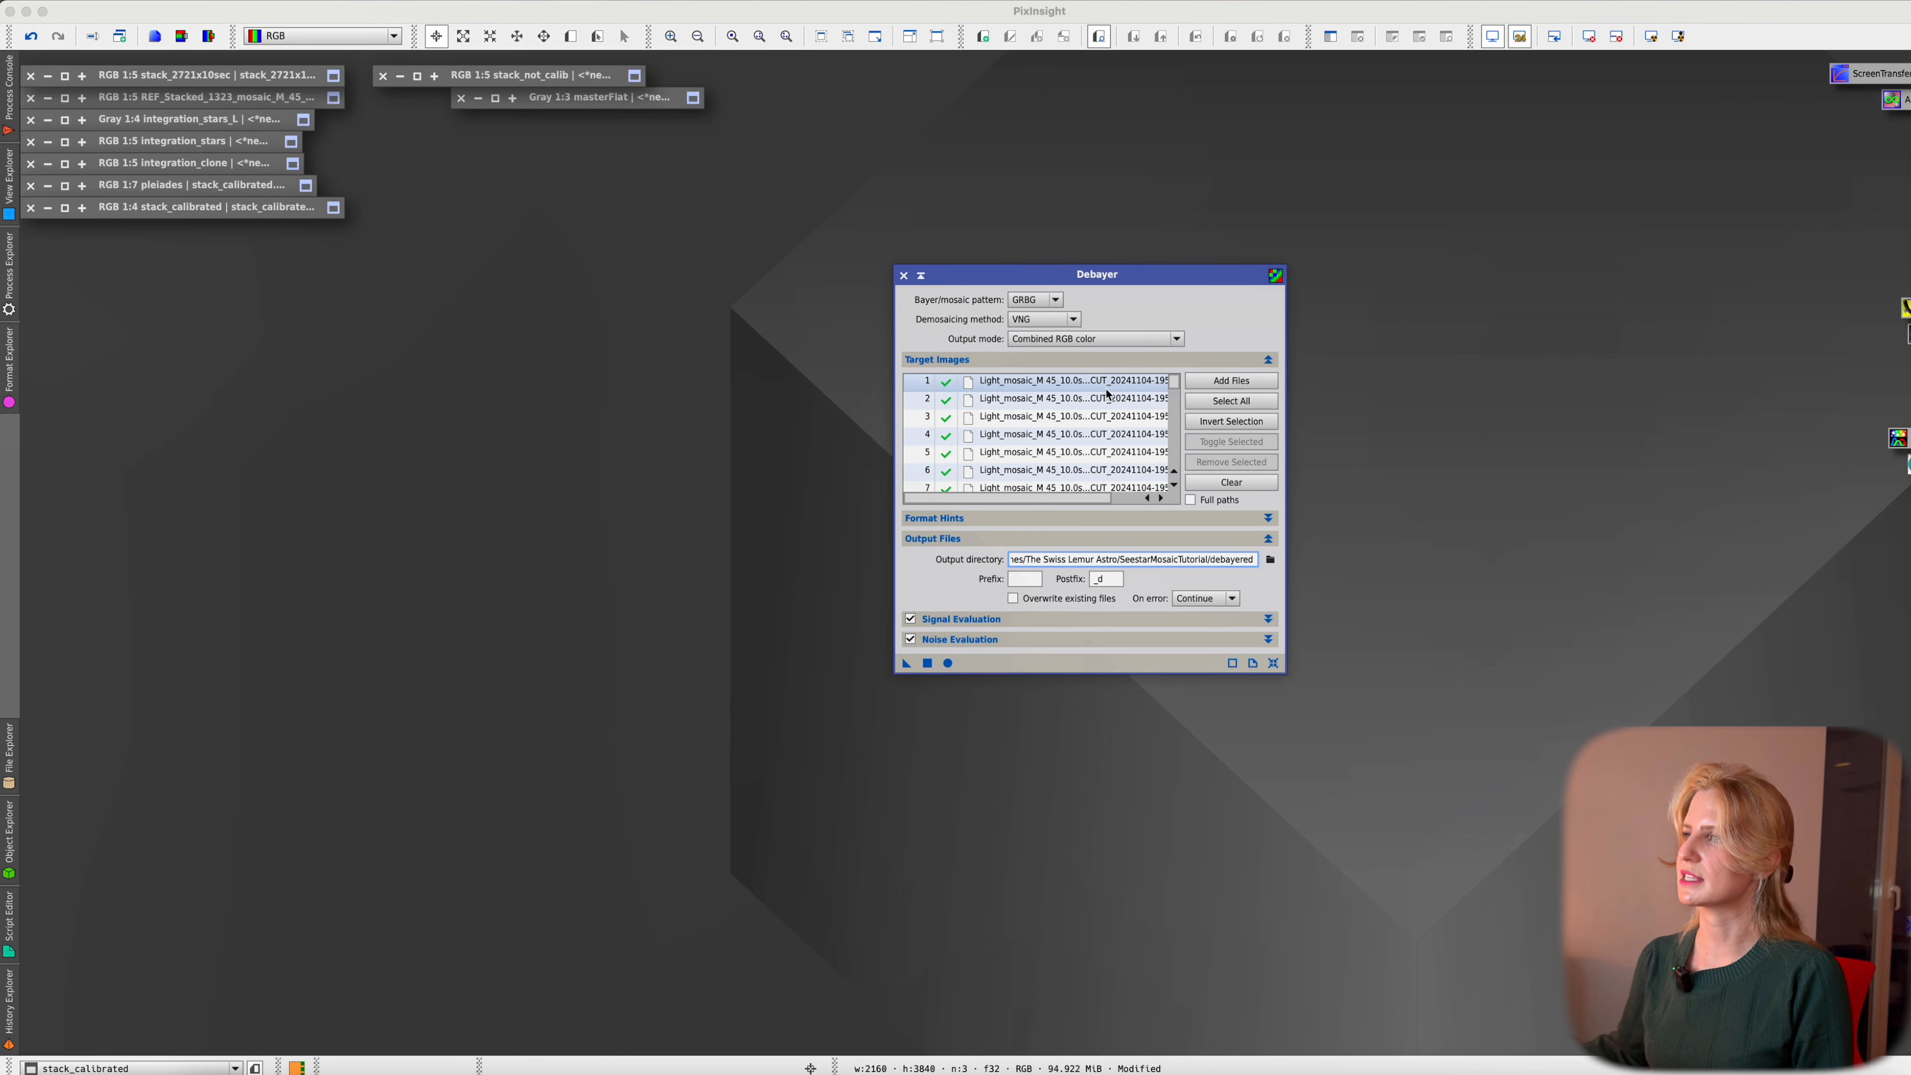
pyautogui.press('Tab')
pyautogui.press('Tab')
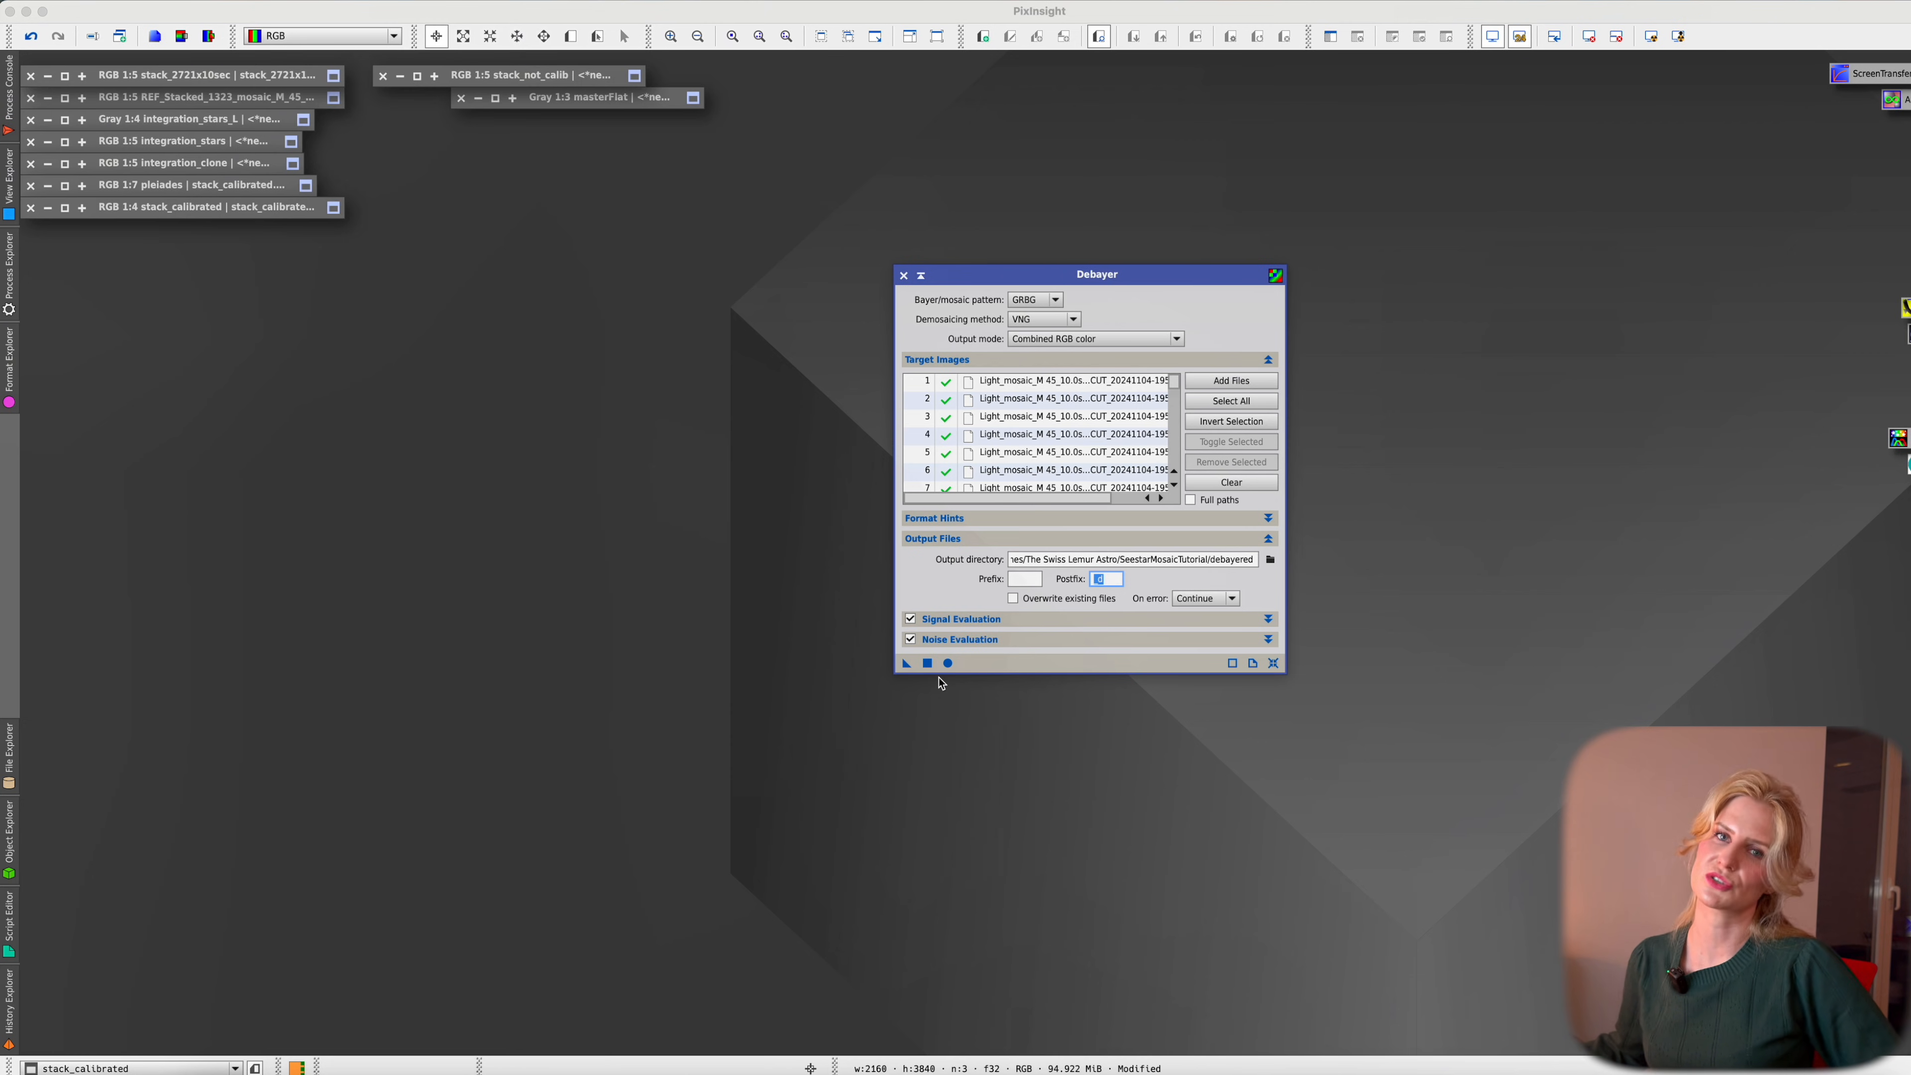
# Compare the lights folder with the debayered folder in Finder
pyautogui.press('super+Tab')
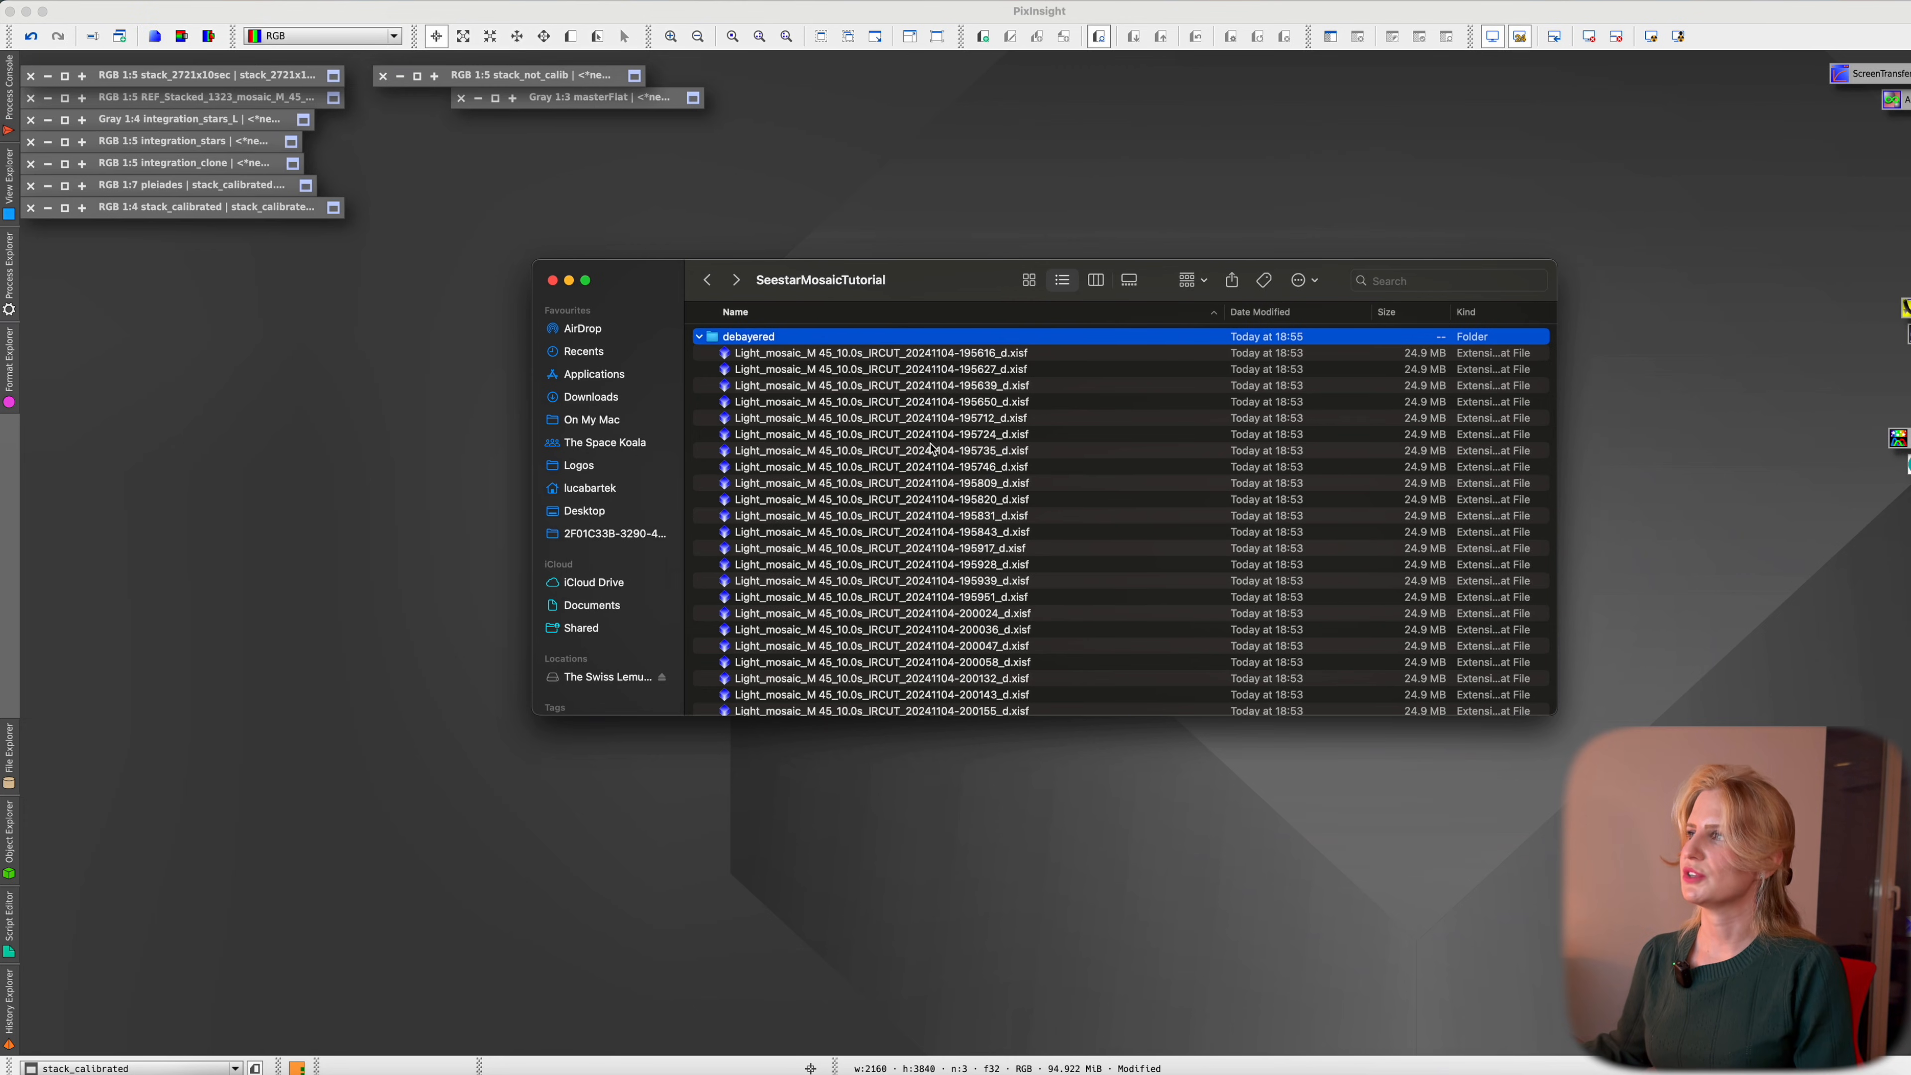
pyautogui.click(700, 338)
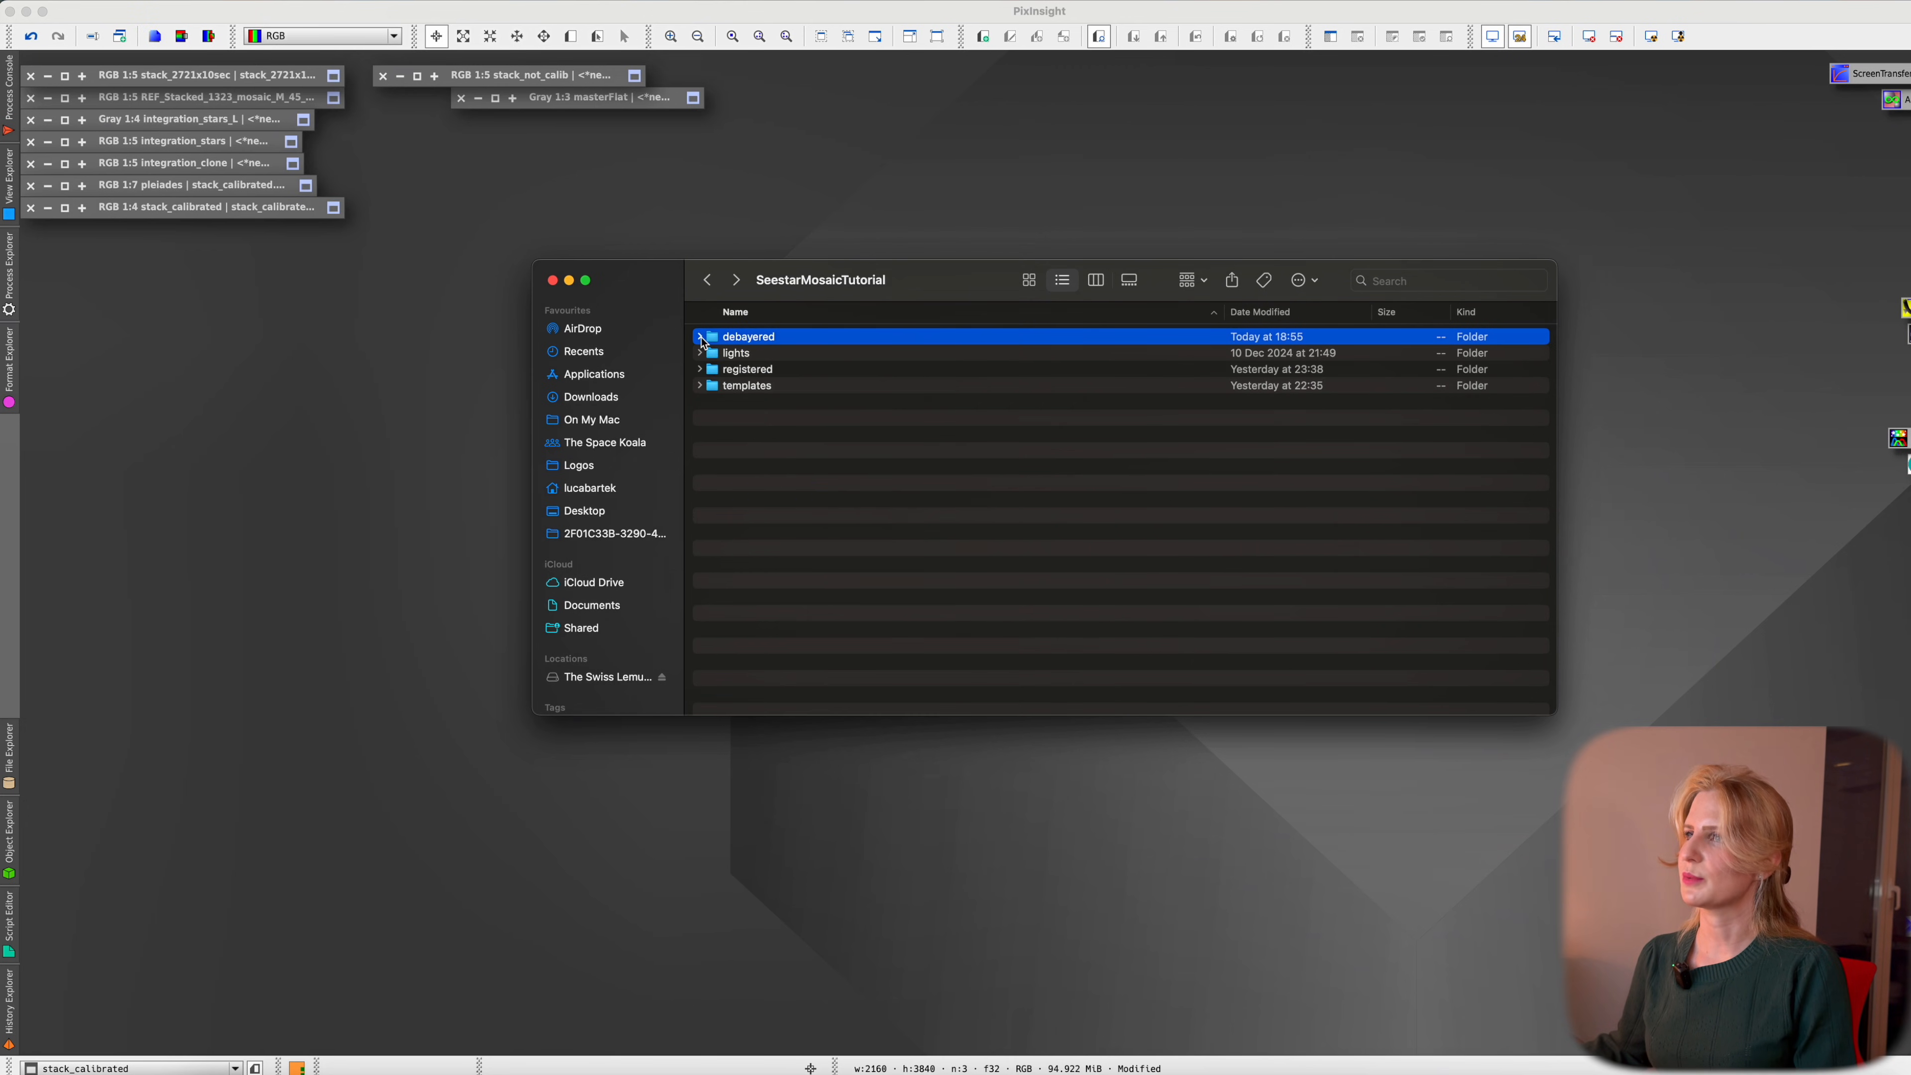
pyautogui.click(699, 360)
pyautogui.click(858, 371)
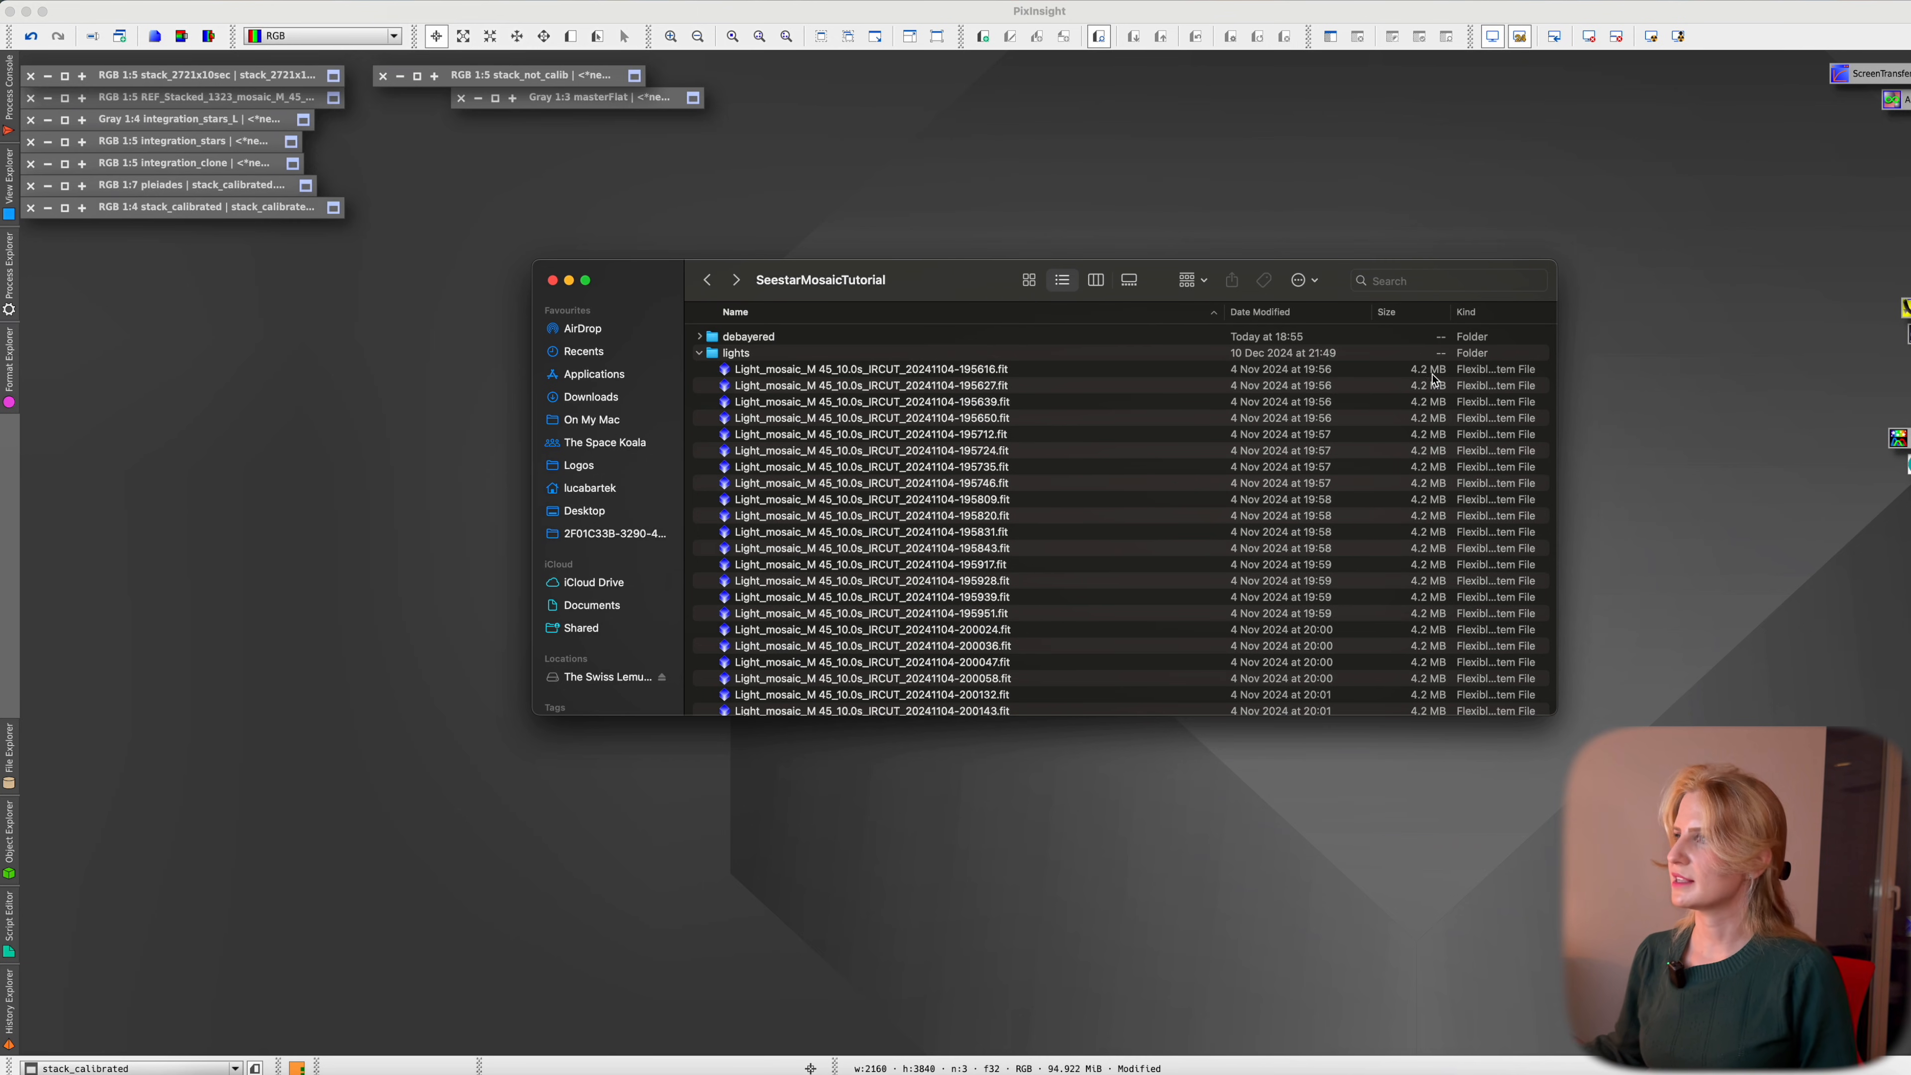
pyautogui.click(1414, 374)
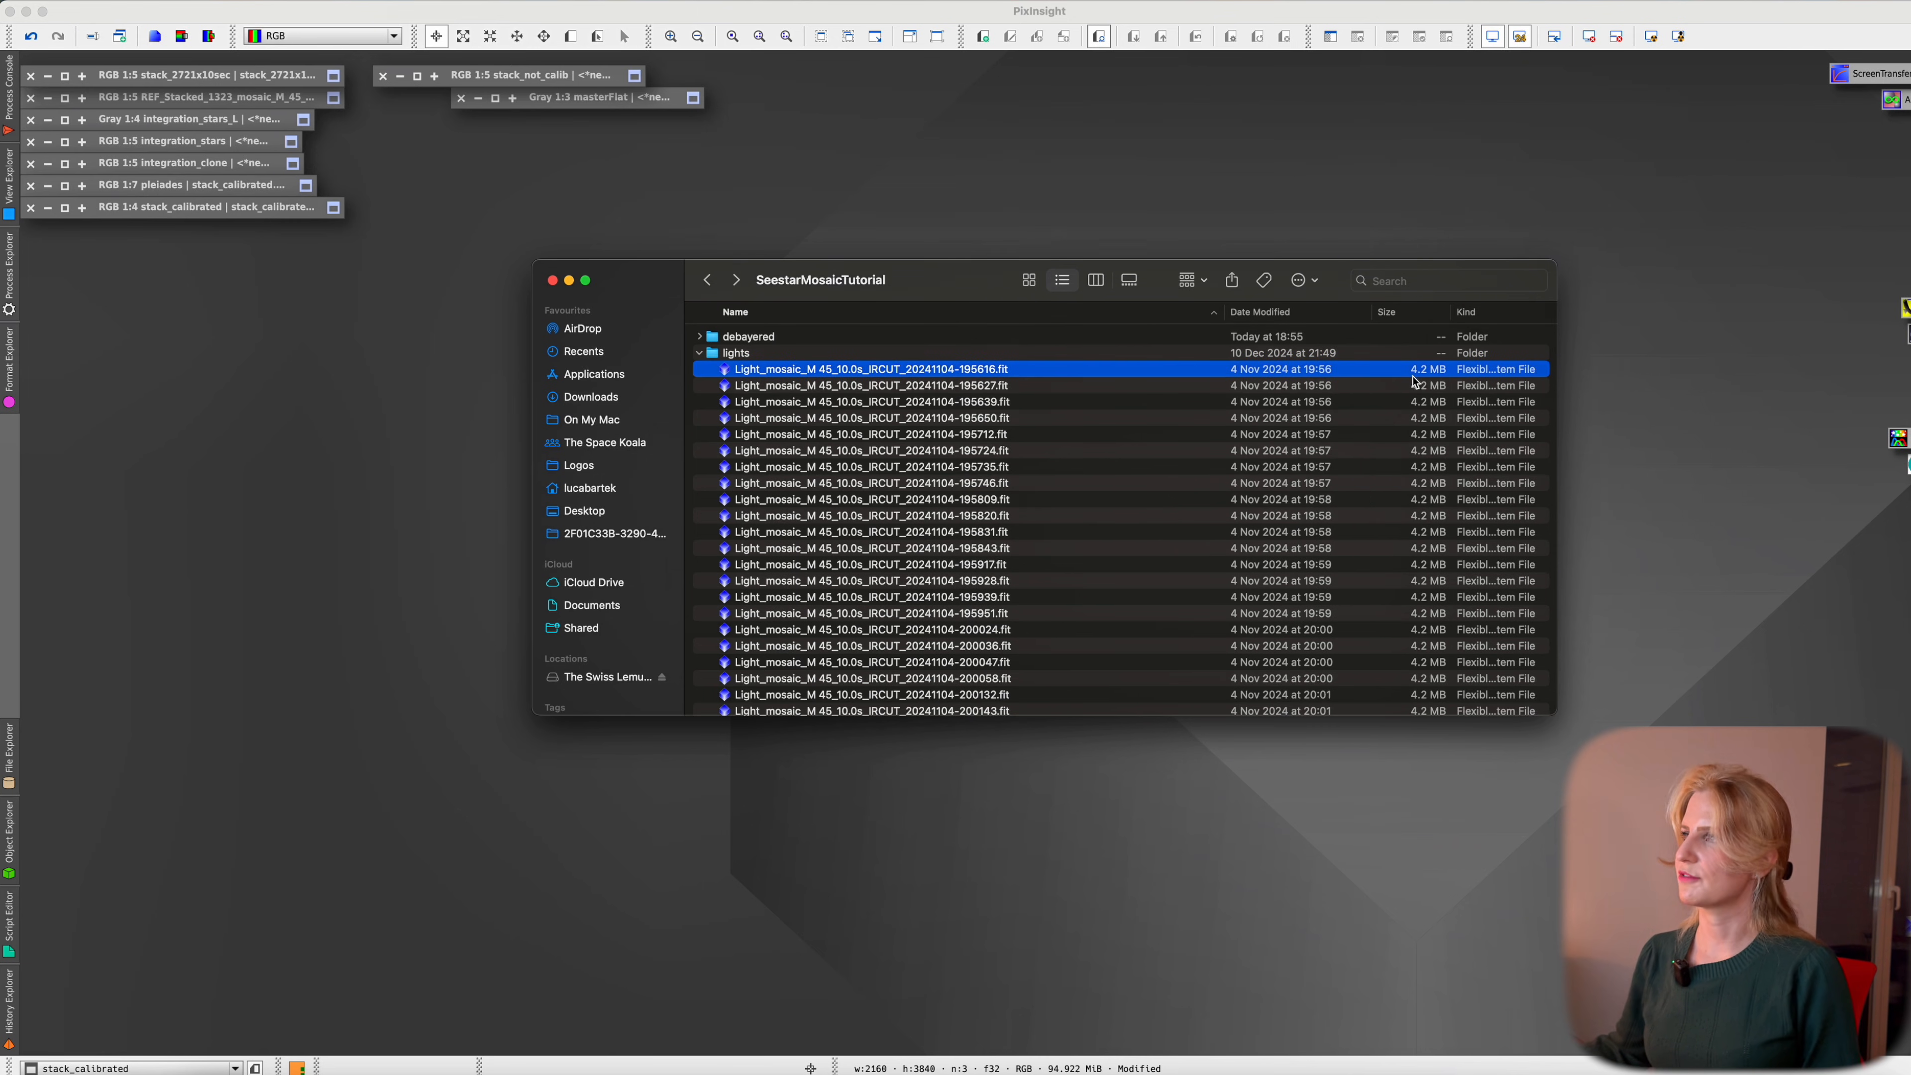
pyautogui.click(700, 355)
# Open the first _d.xisf debayered frame in PixInsight and auto-stretch it
pyautogui.click(698, 336)
pyautogui.click(1391, 362)
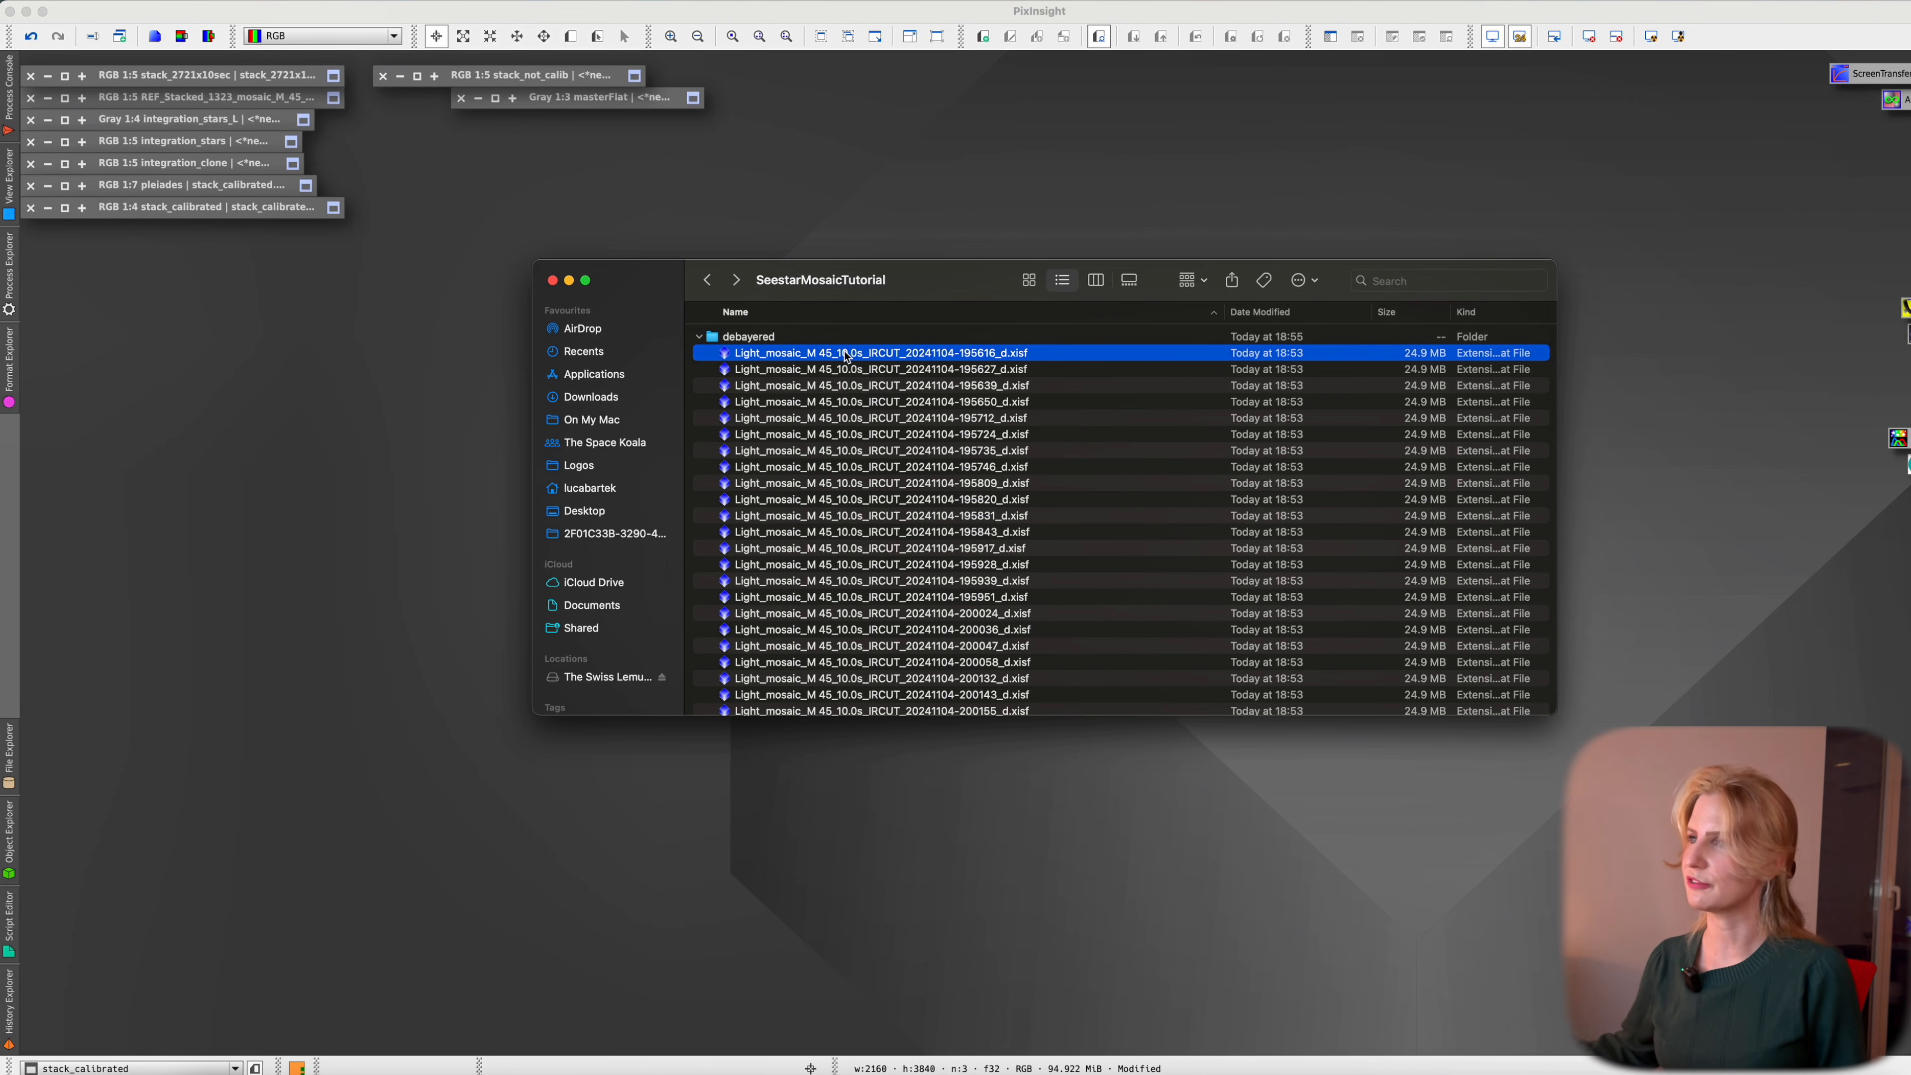
pyautogui.doubleClick(848, 353)
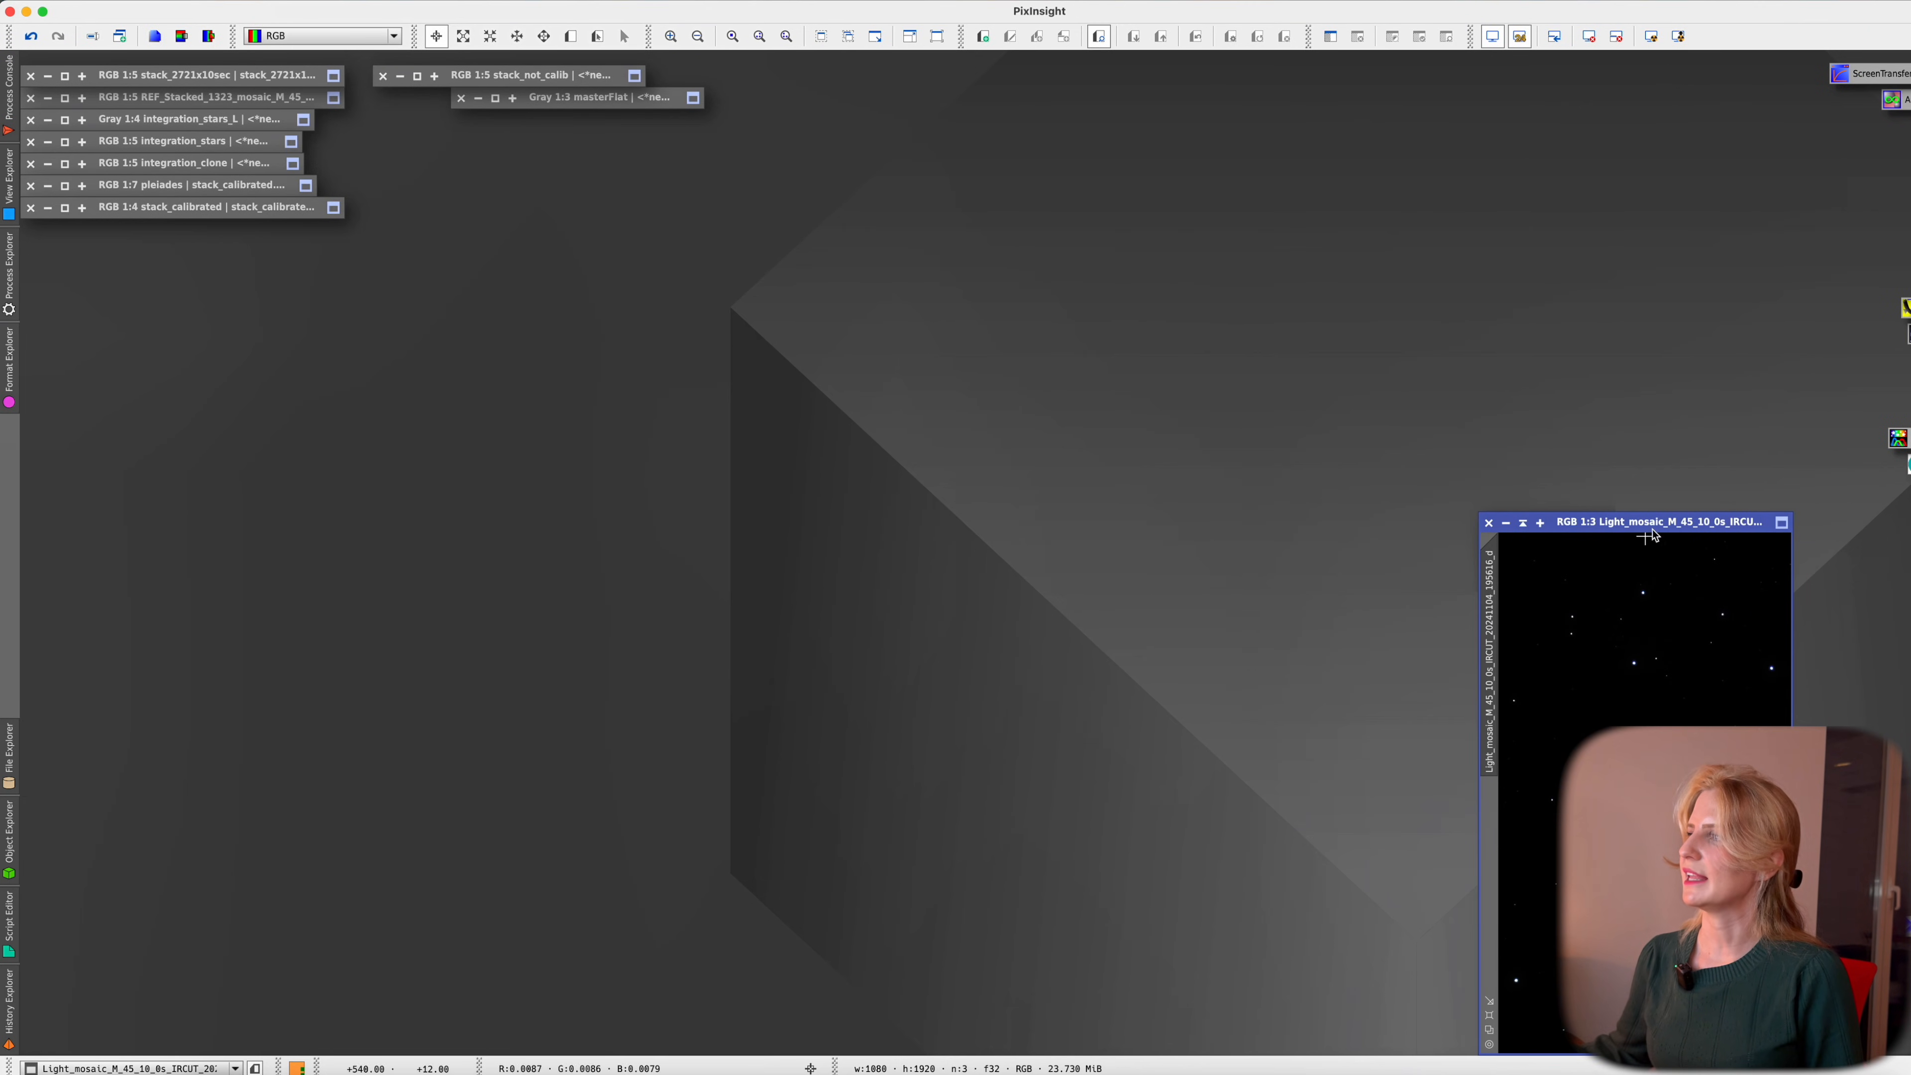
pyautogui.hotkey('ctrl', 'a')
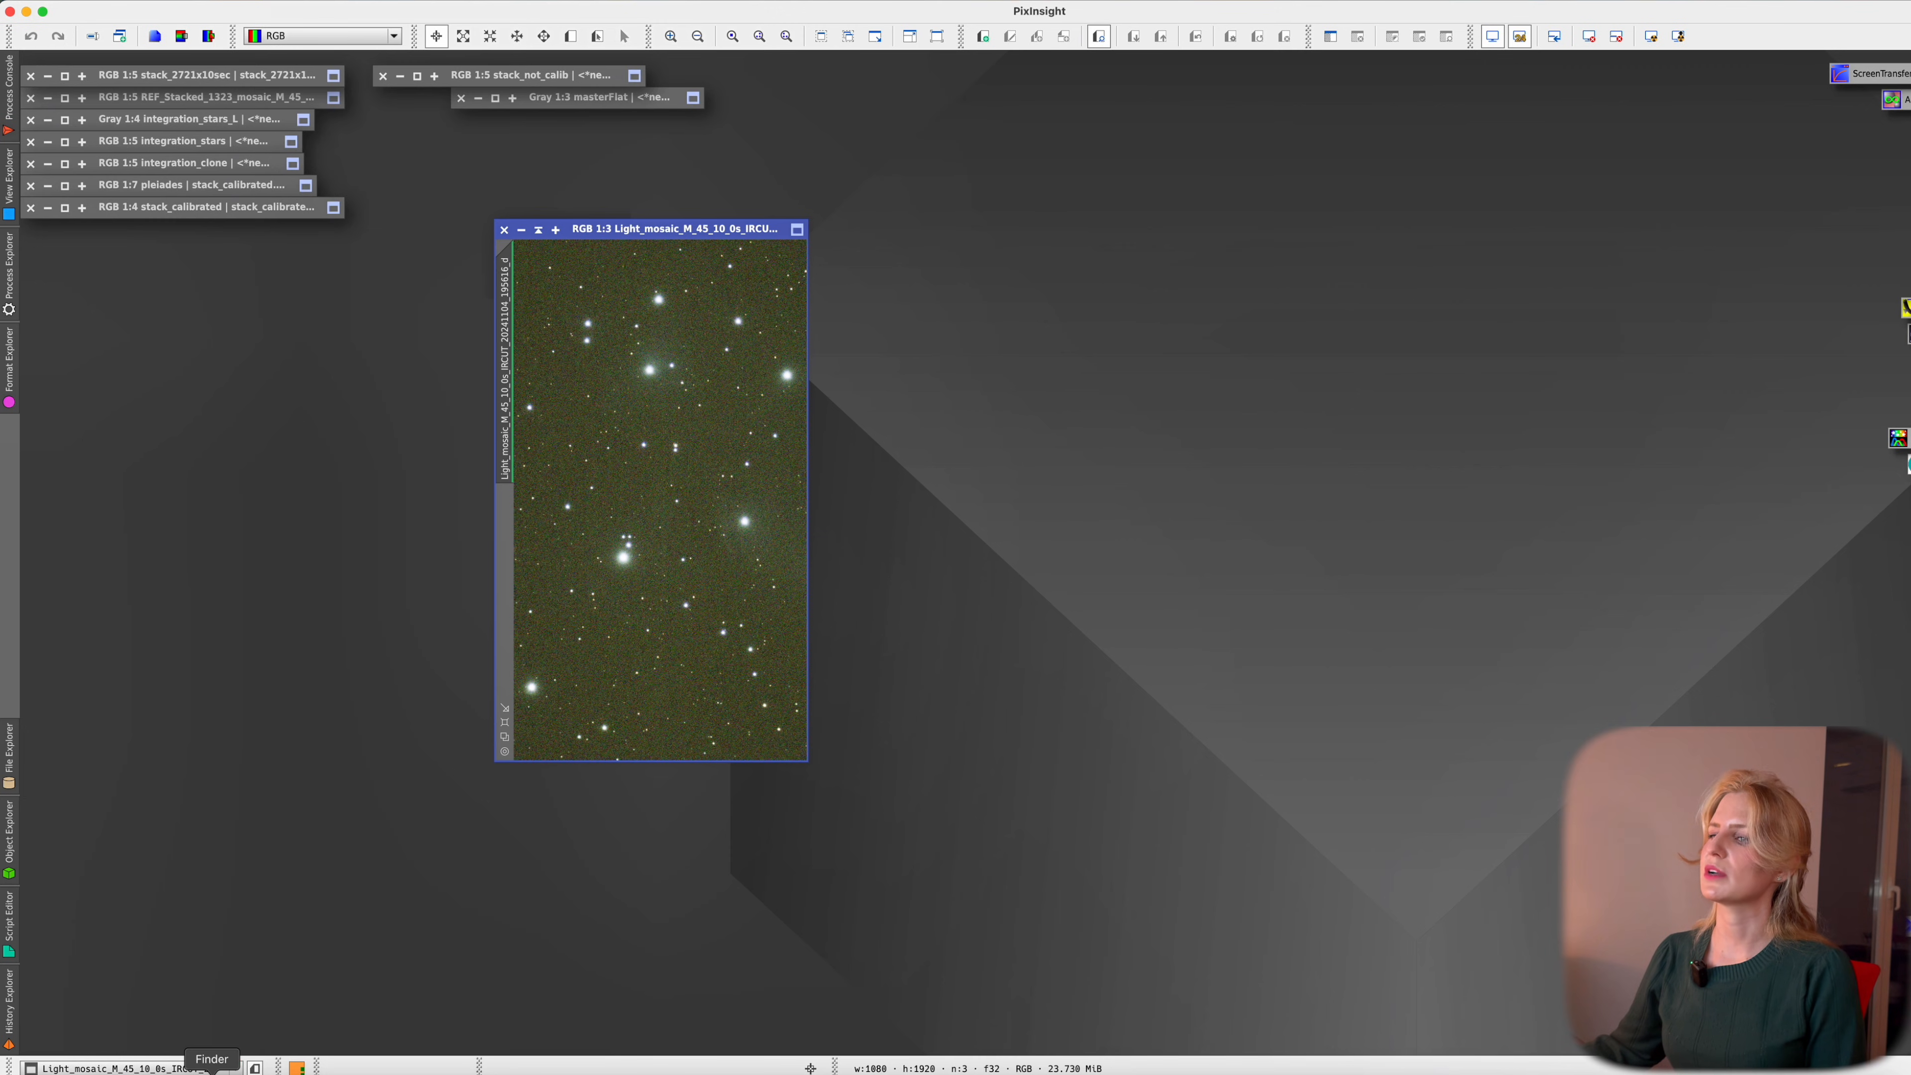
# Open Seestar's REF_Stacked_1323 mosaic stack from the templates folder in PixInsight
pyautogui.click(212, 1072)
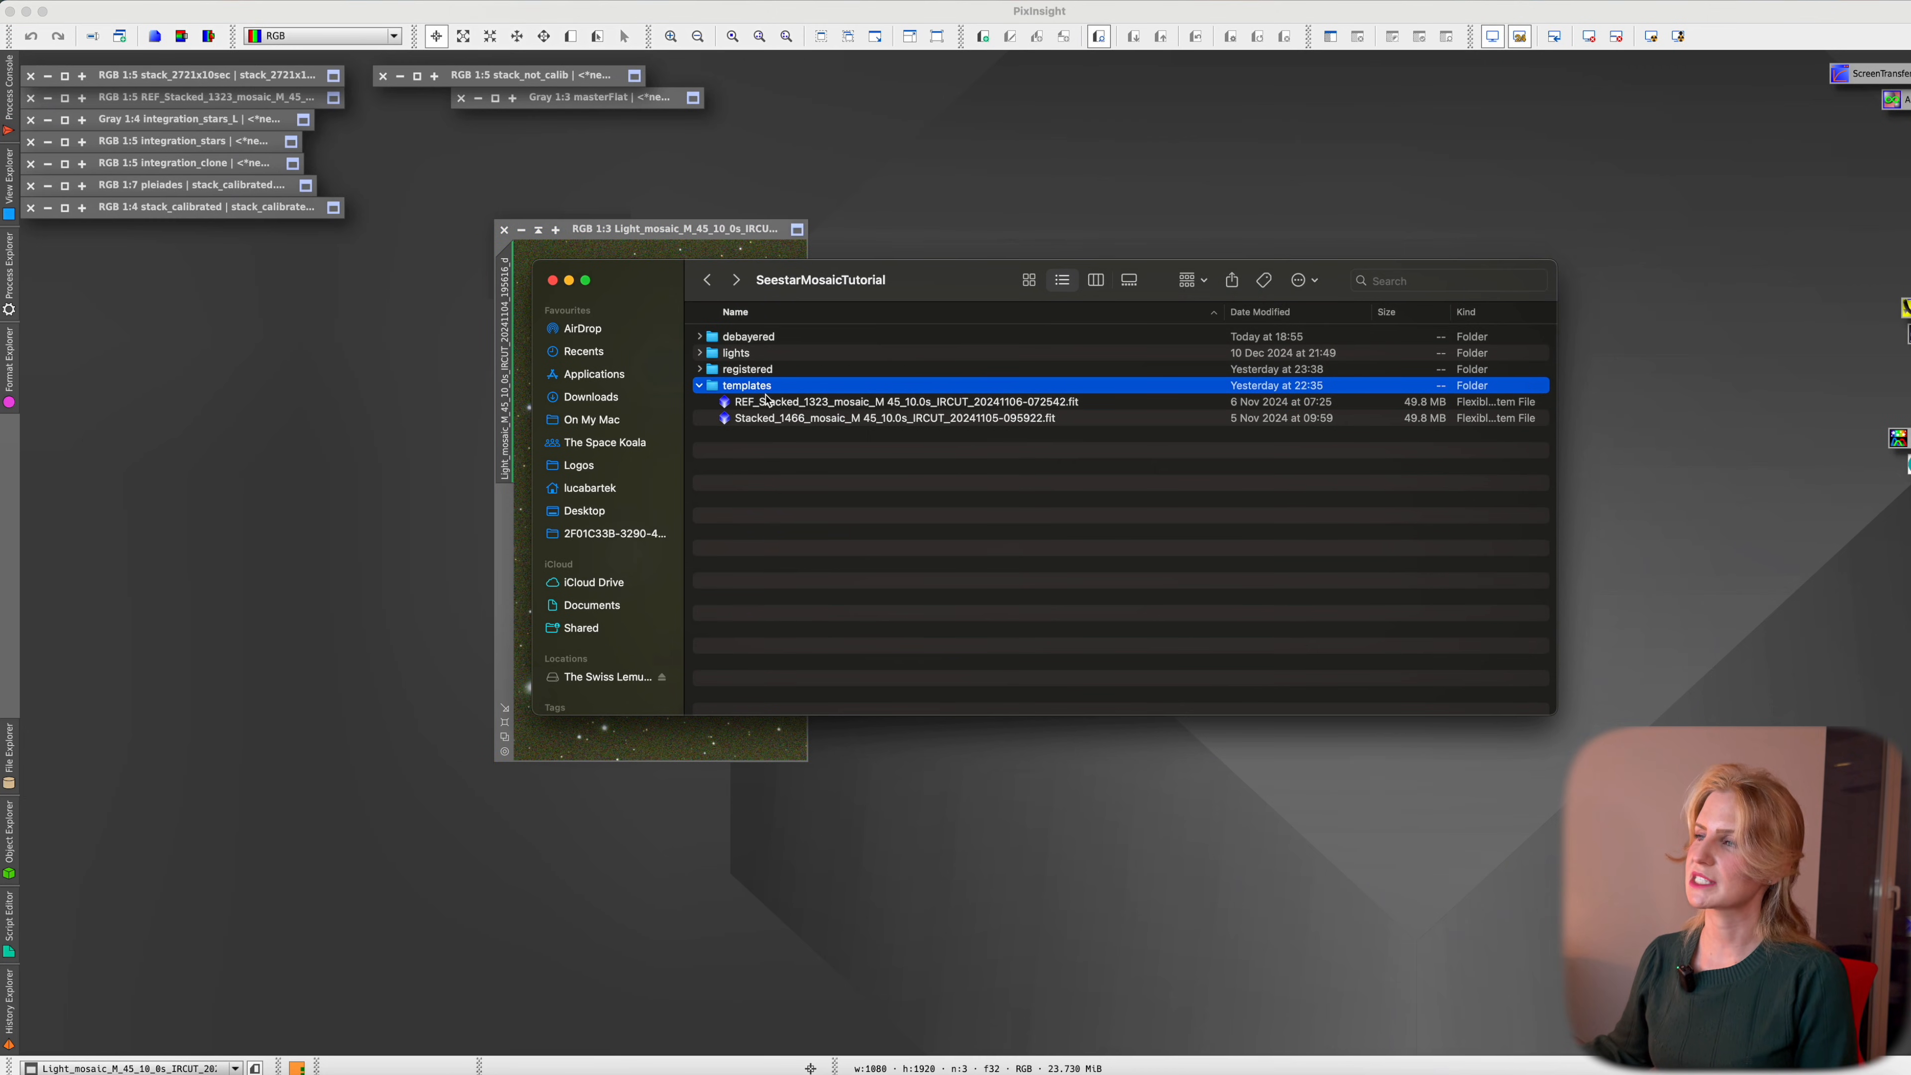
pyautogui.click(750, 406)
pyautogui.doubleClick(750, 407)
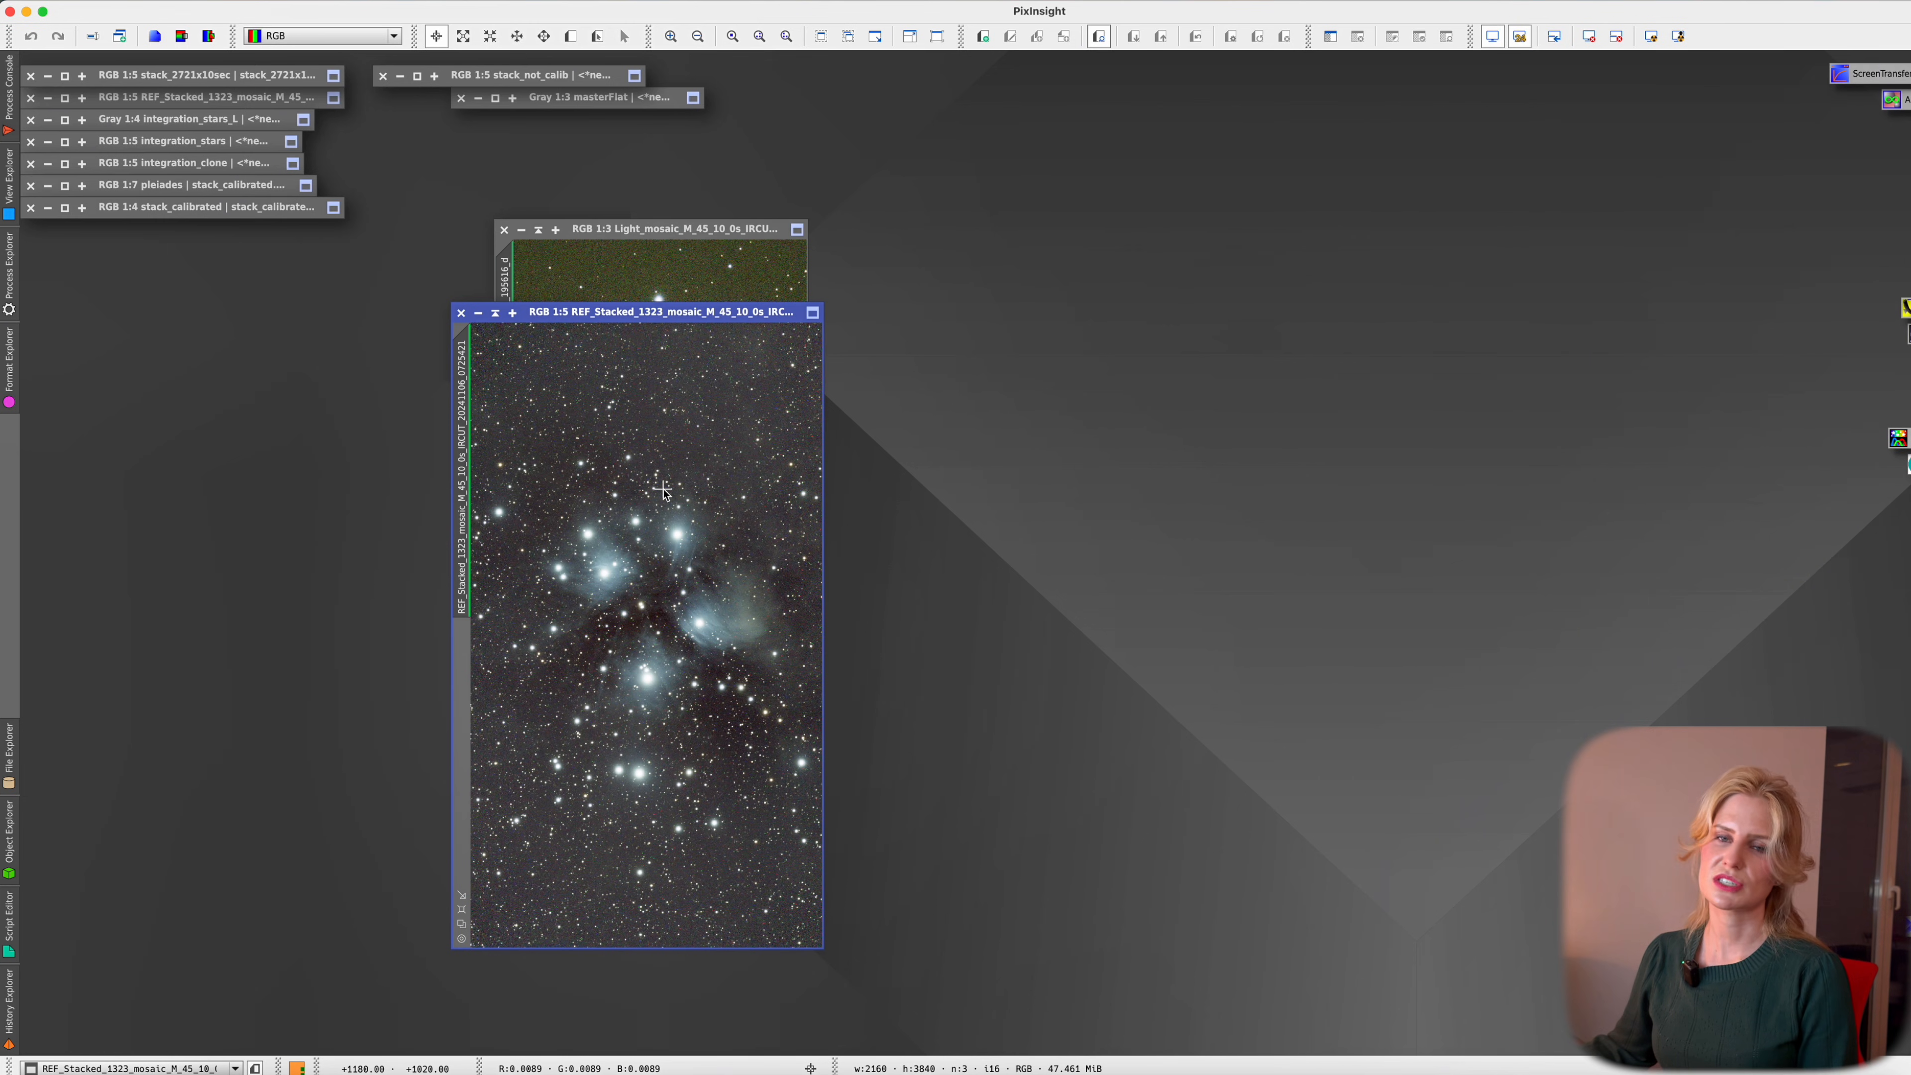
# Arrange the debayered light frame window beside the REF_Stacked stack
pyautogui.moveTo(726, 229); pyautogui.dragTo(1317, 216)
pyautogui.scroll(-3, 1325, 472)
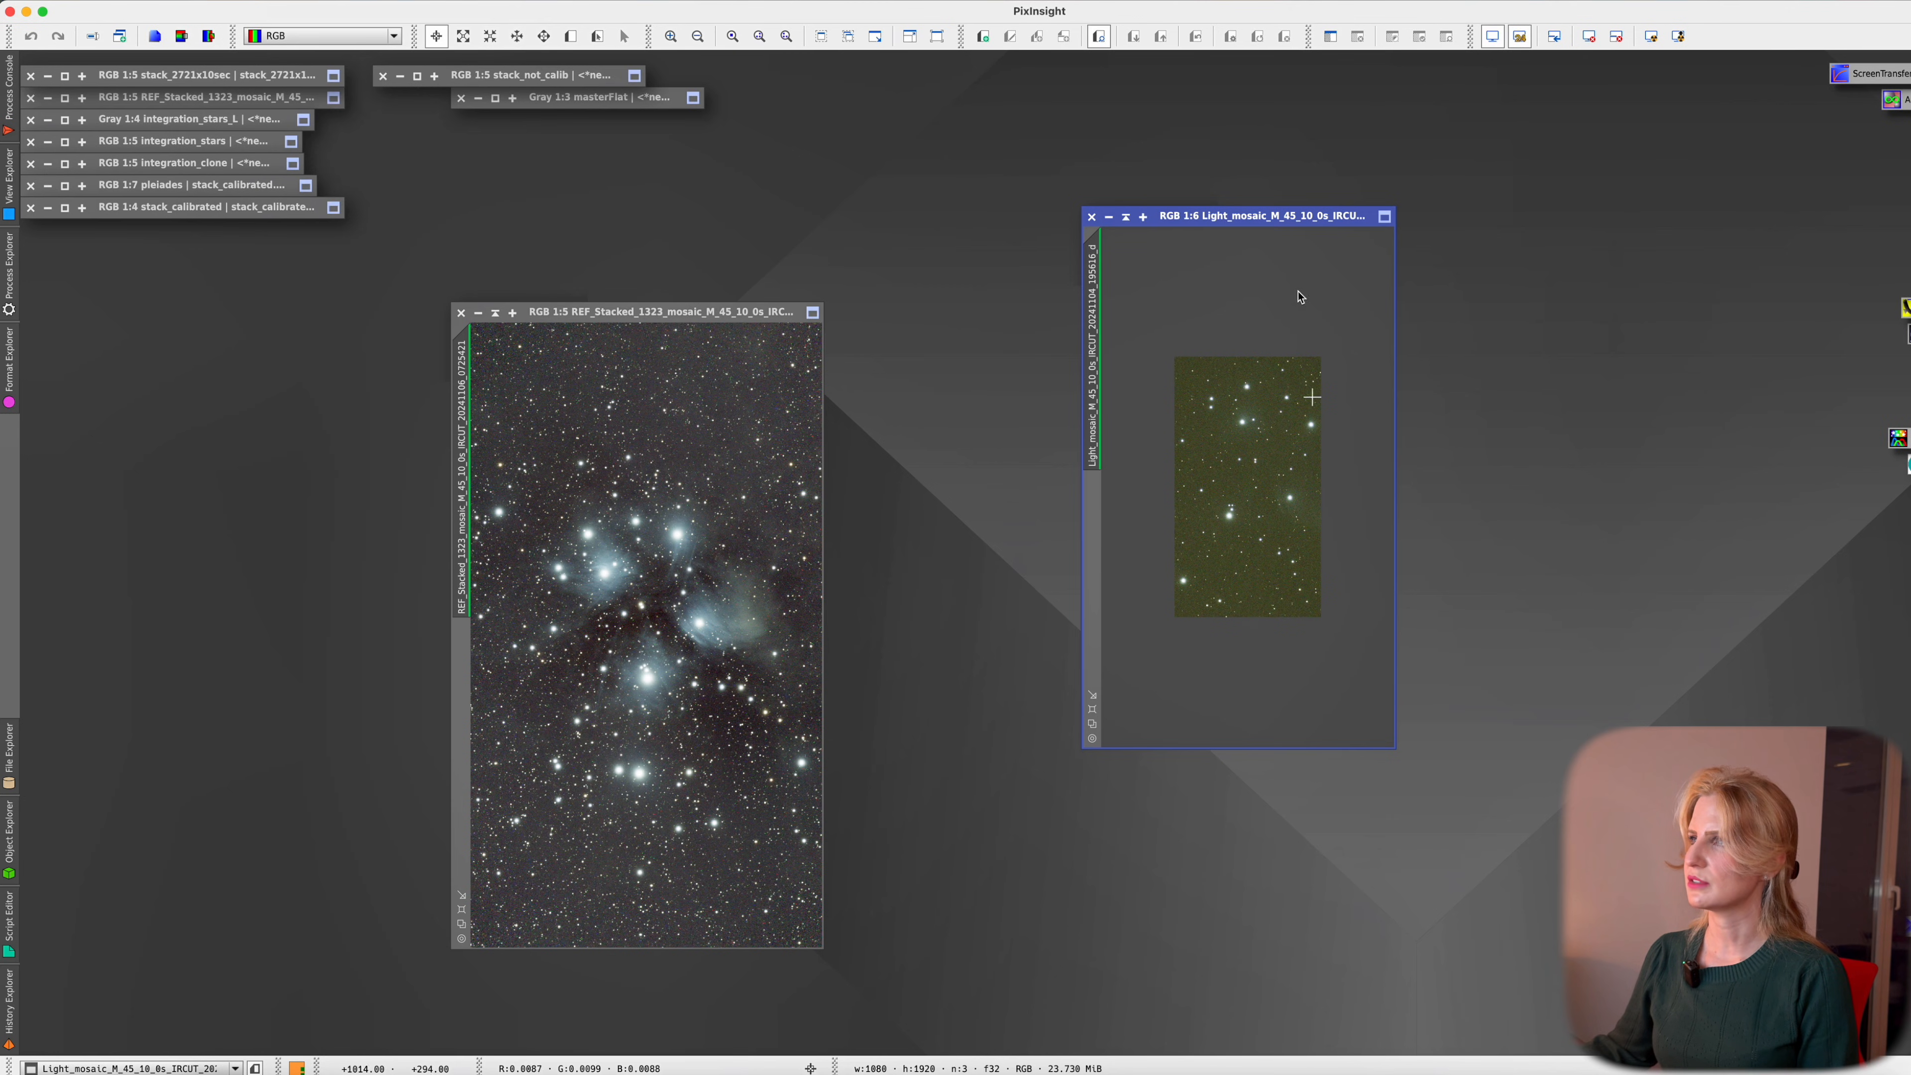
pyautogui.moveTo(1307, 217); pyautogui.dragTo(1139, 267)
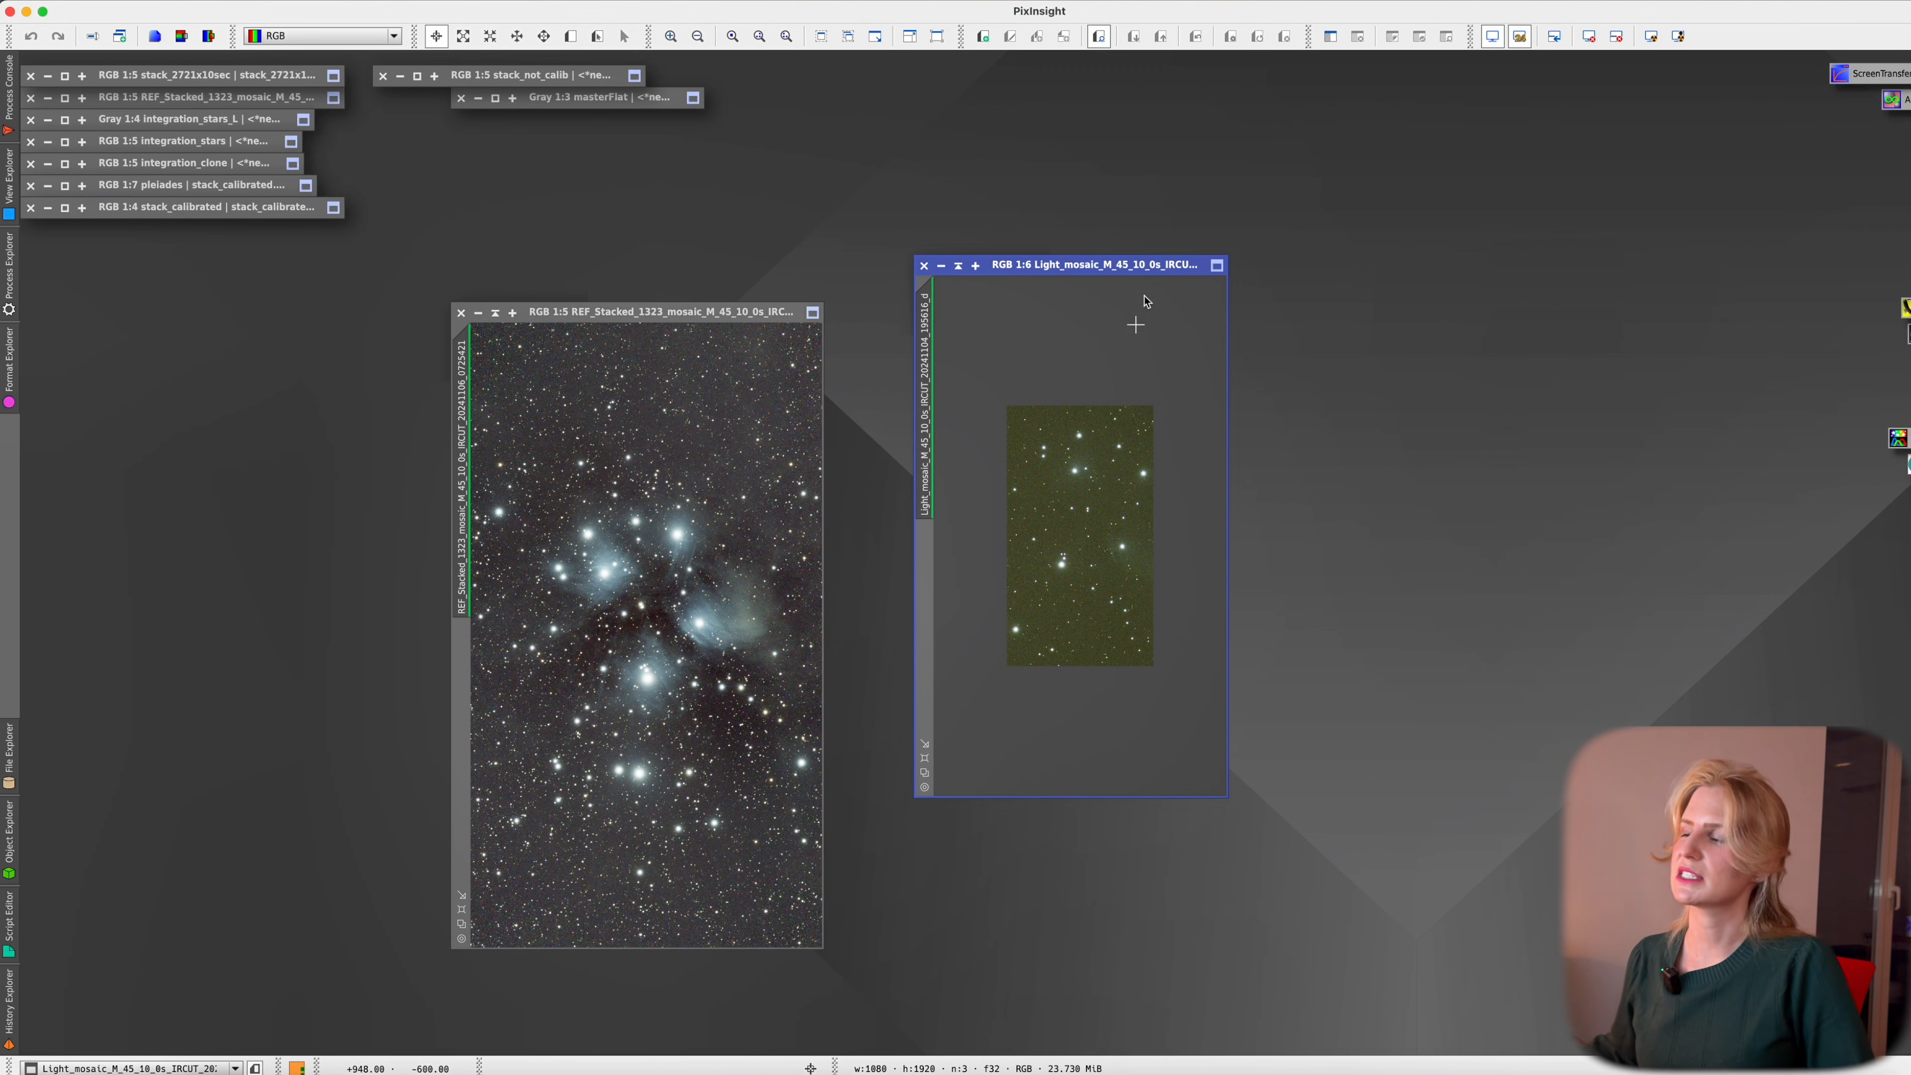
pyautogui.moveTo(1146, 272); pyautogui.dragTo(1071, 266)
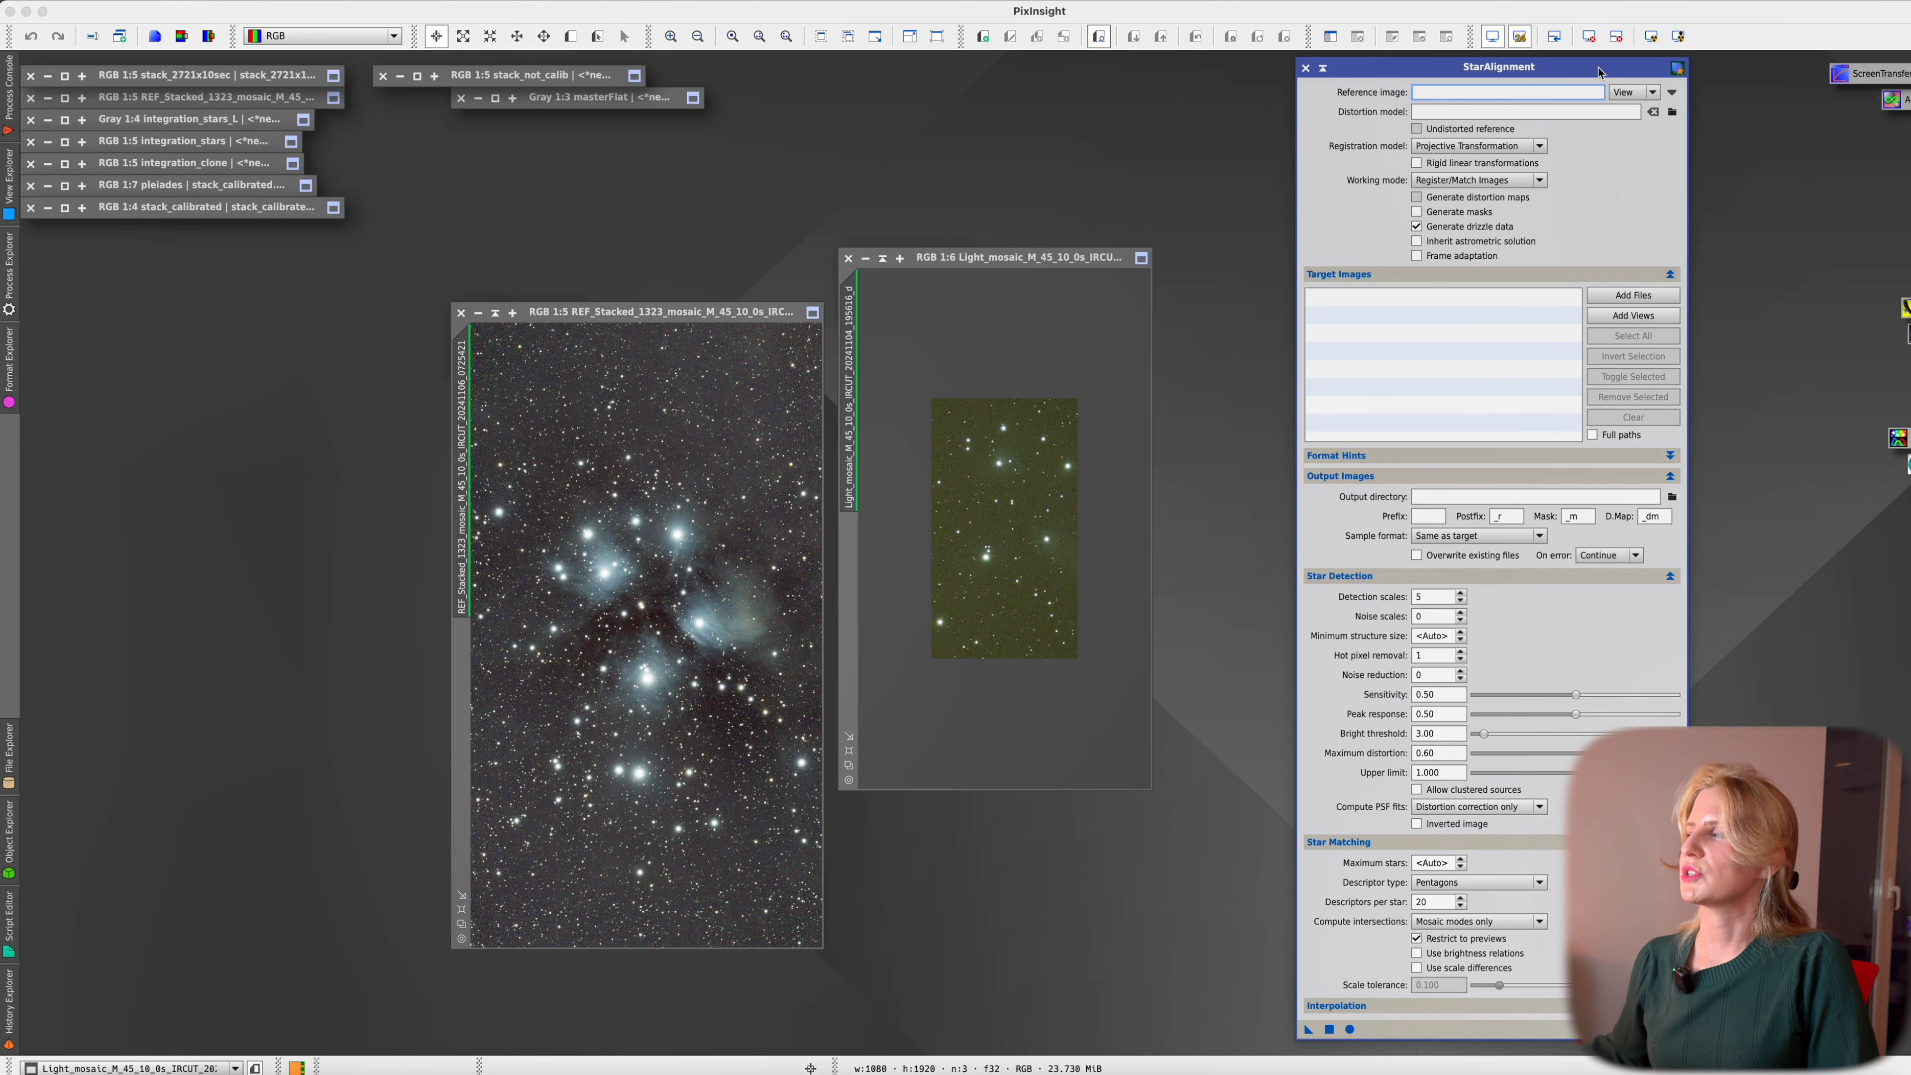
# Set StarAlignment's reference image source to File and load the REF_Stacked_1323 .fit stack
pyautogui.click(1633, 92)
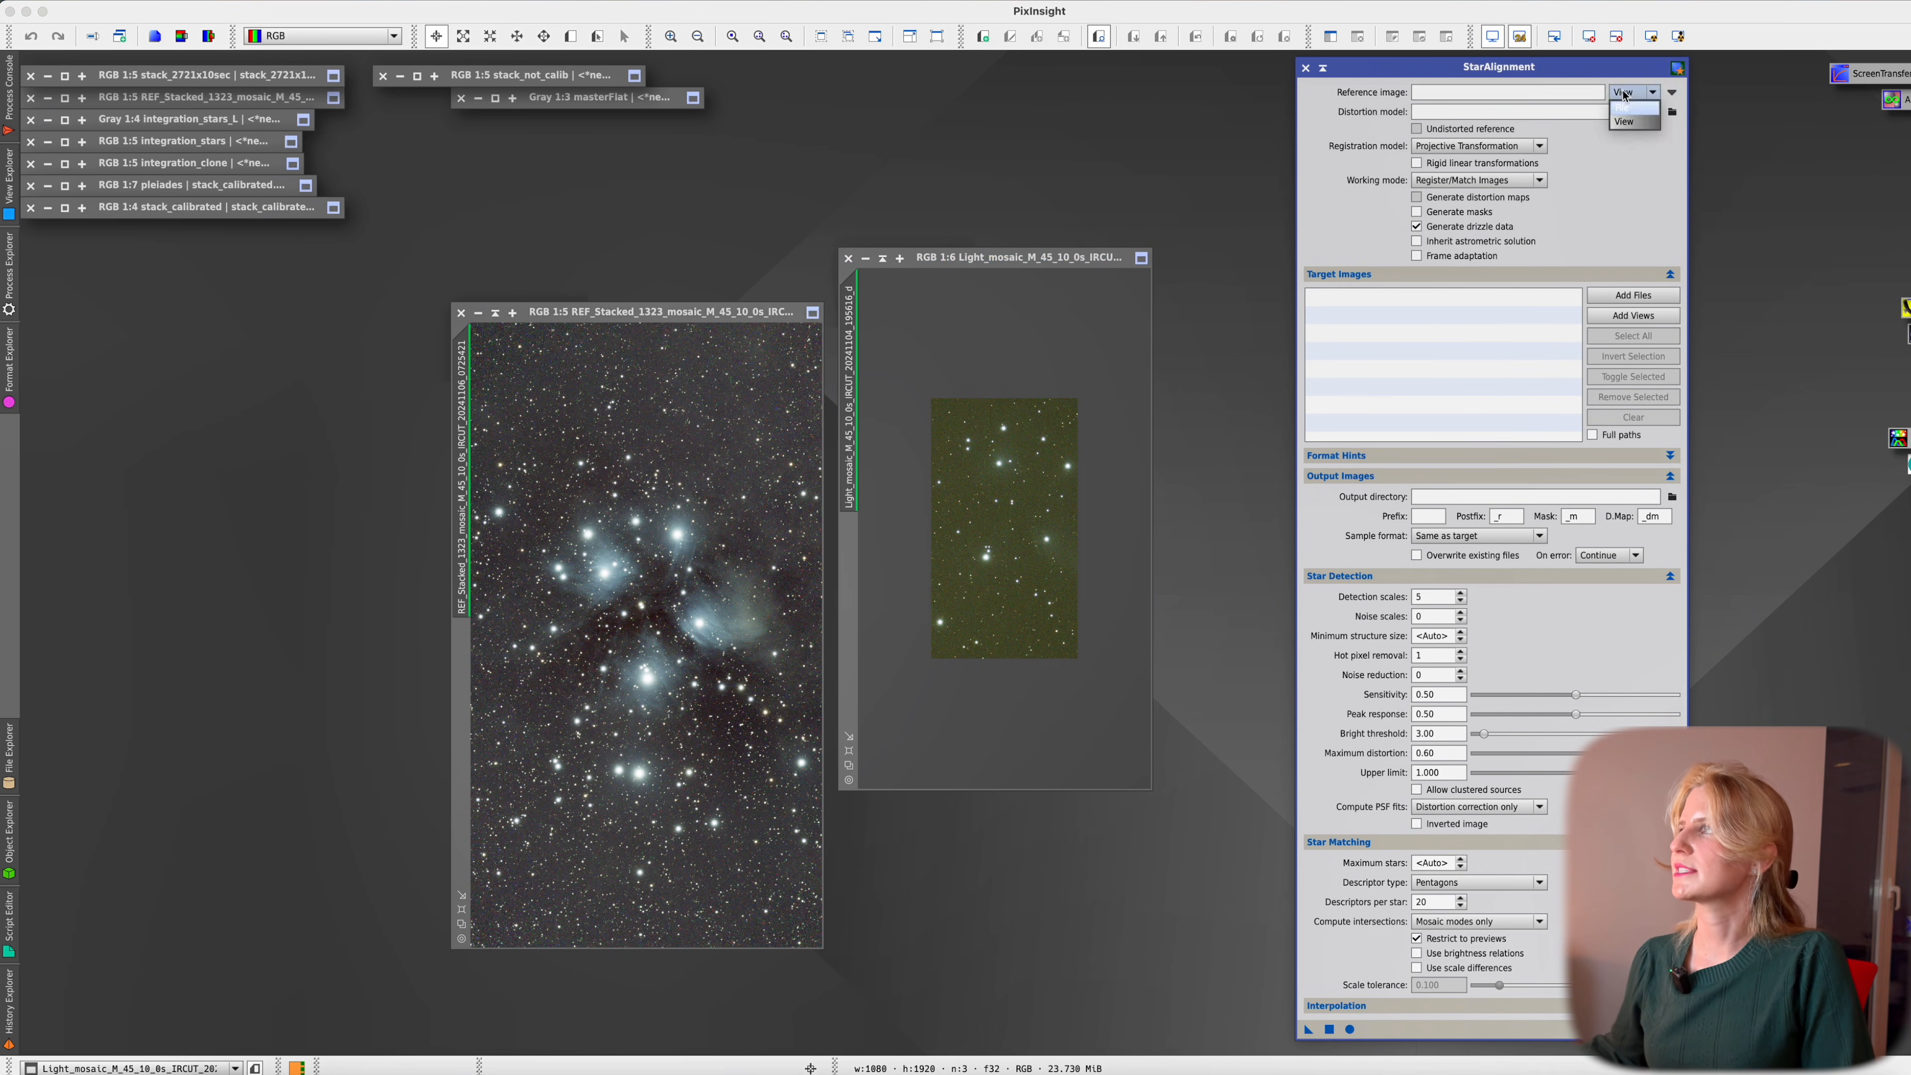
pyautogui.click(1631, 114)
pyautogui.click(1671, 93)
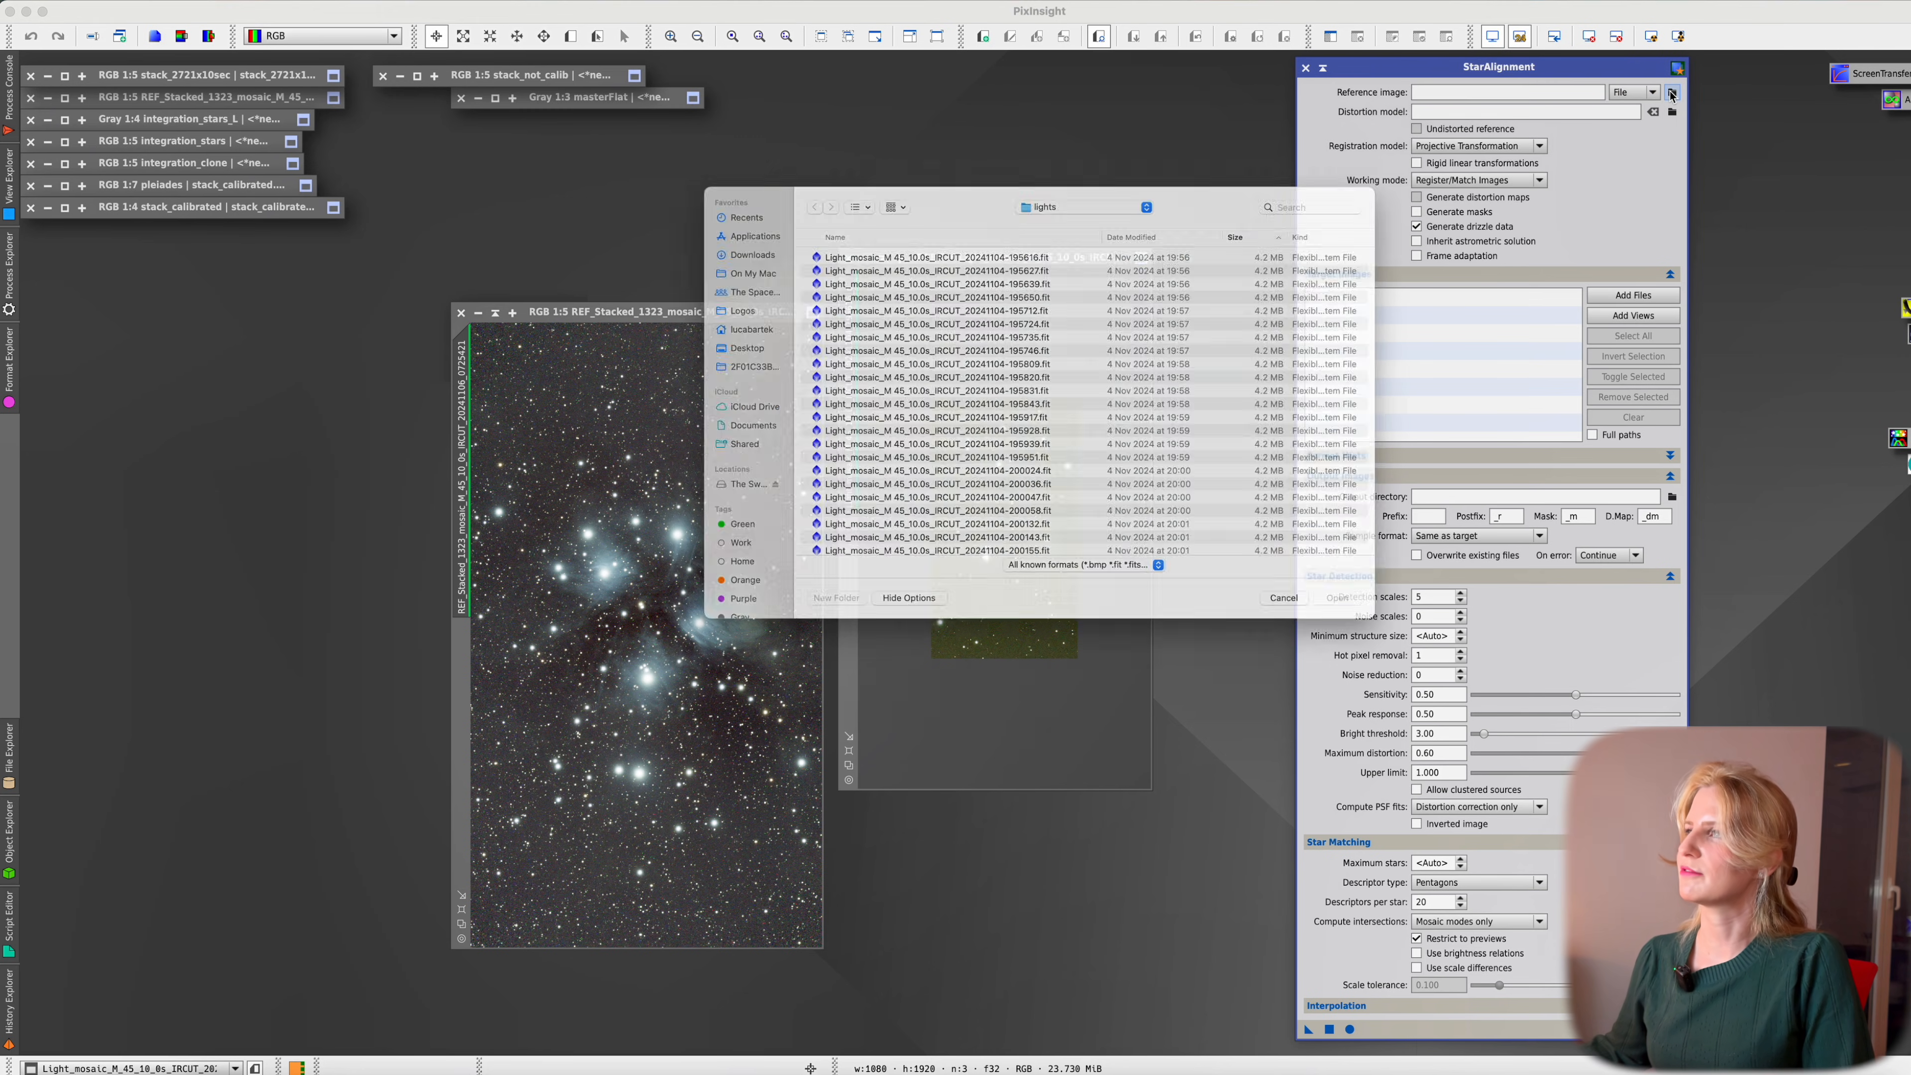
pyautogui.press('super+Up')
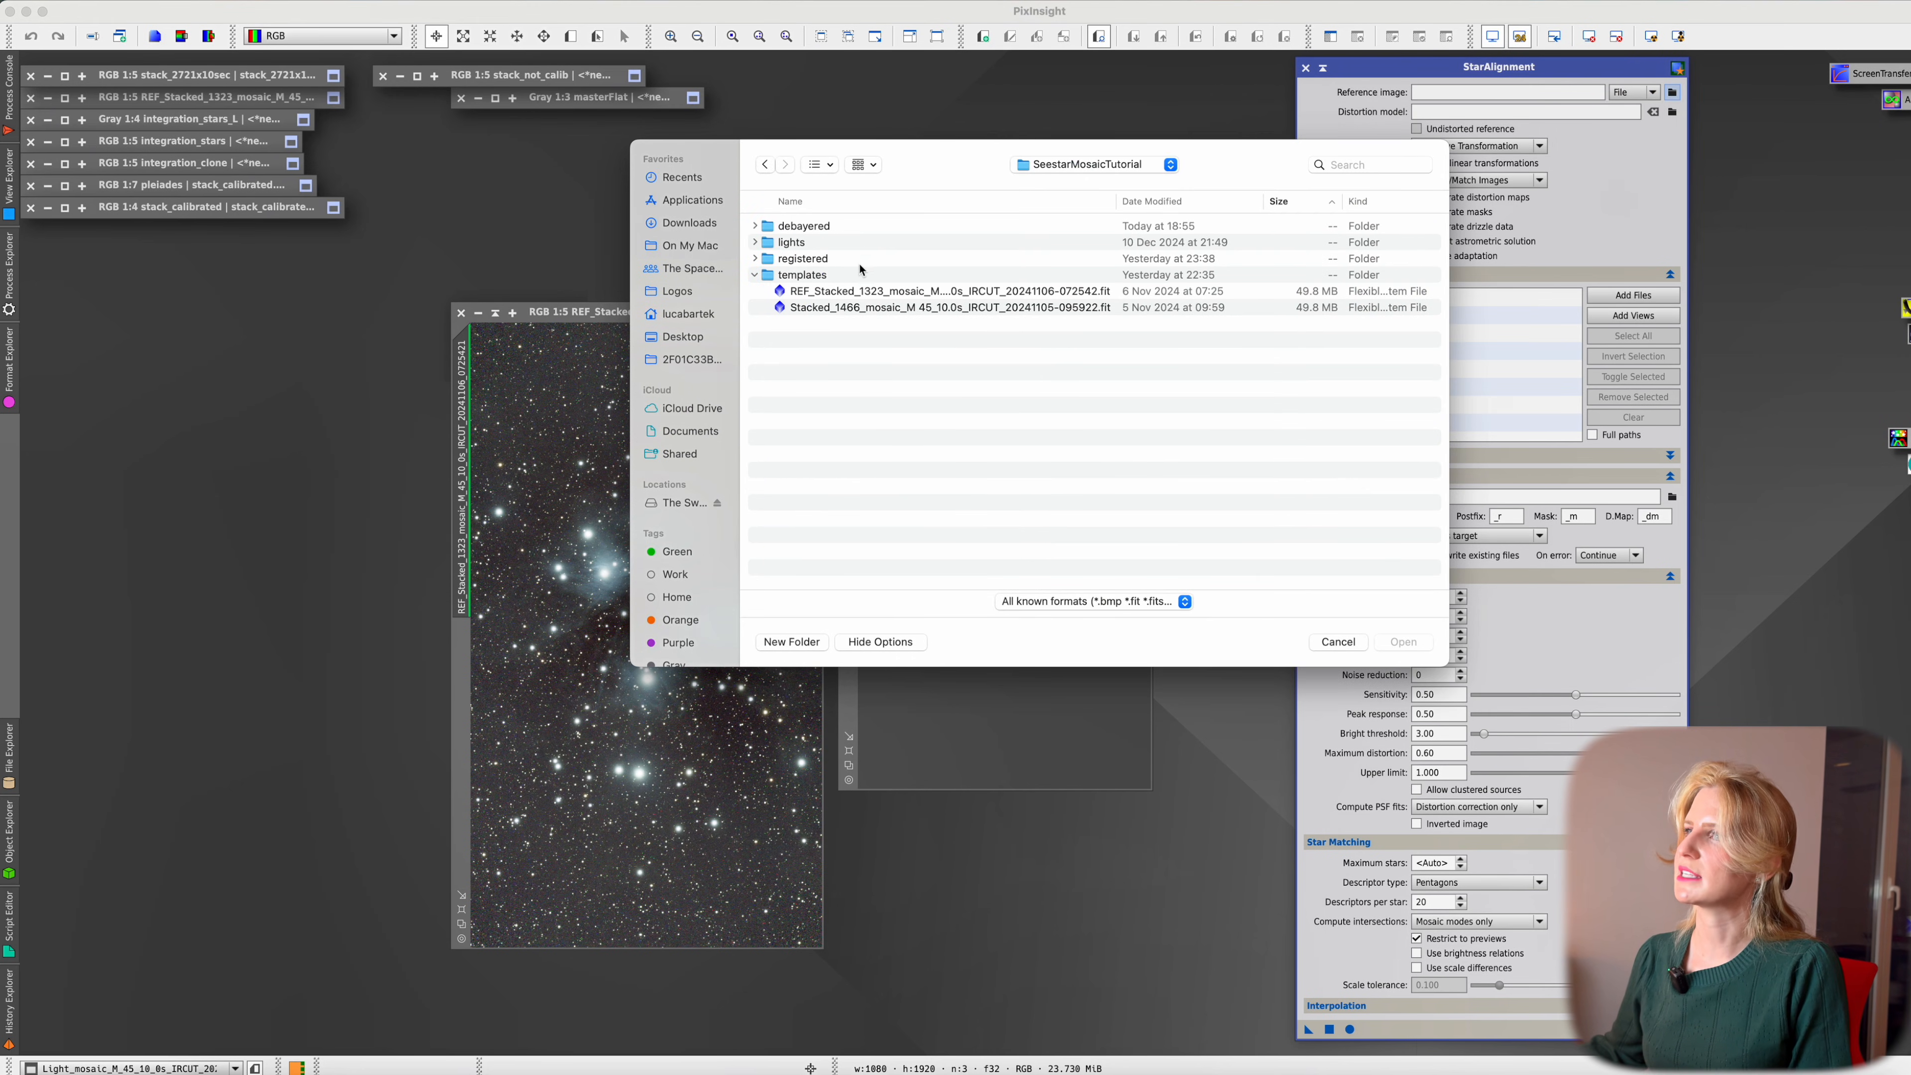
pyautogui.click(854, 293)
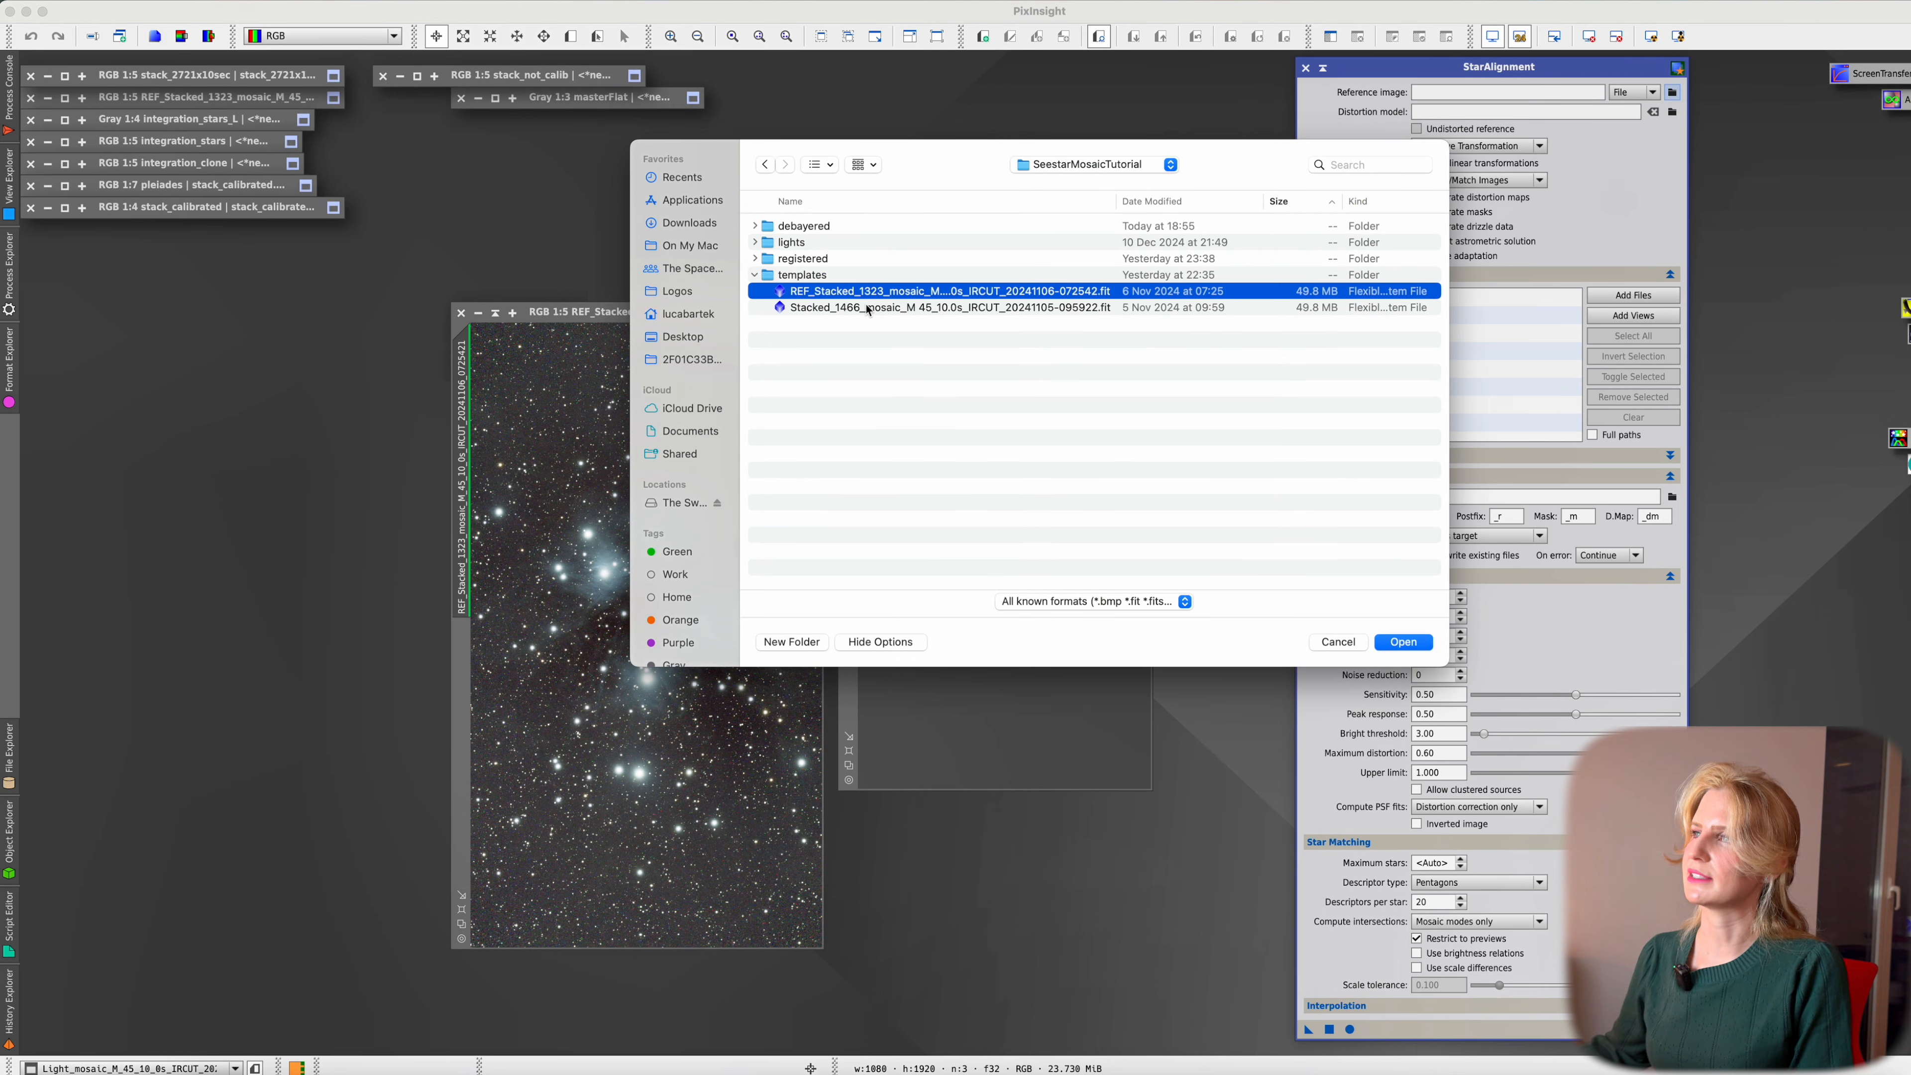
pyautogui.click(1403, 641)
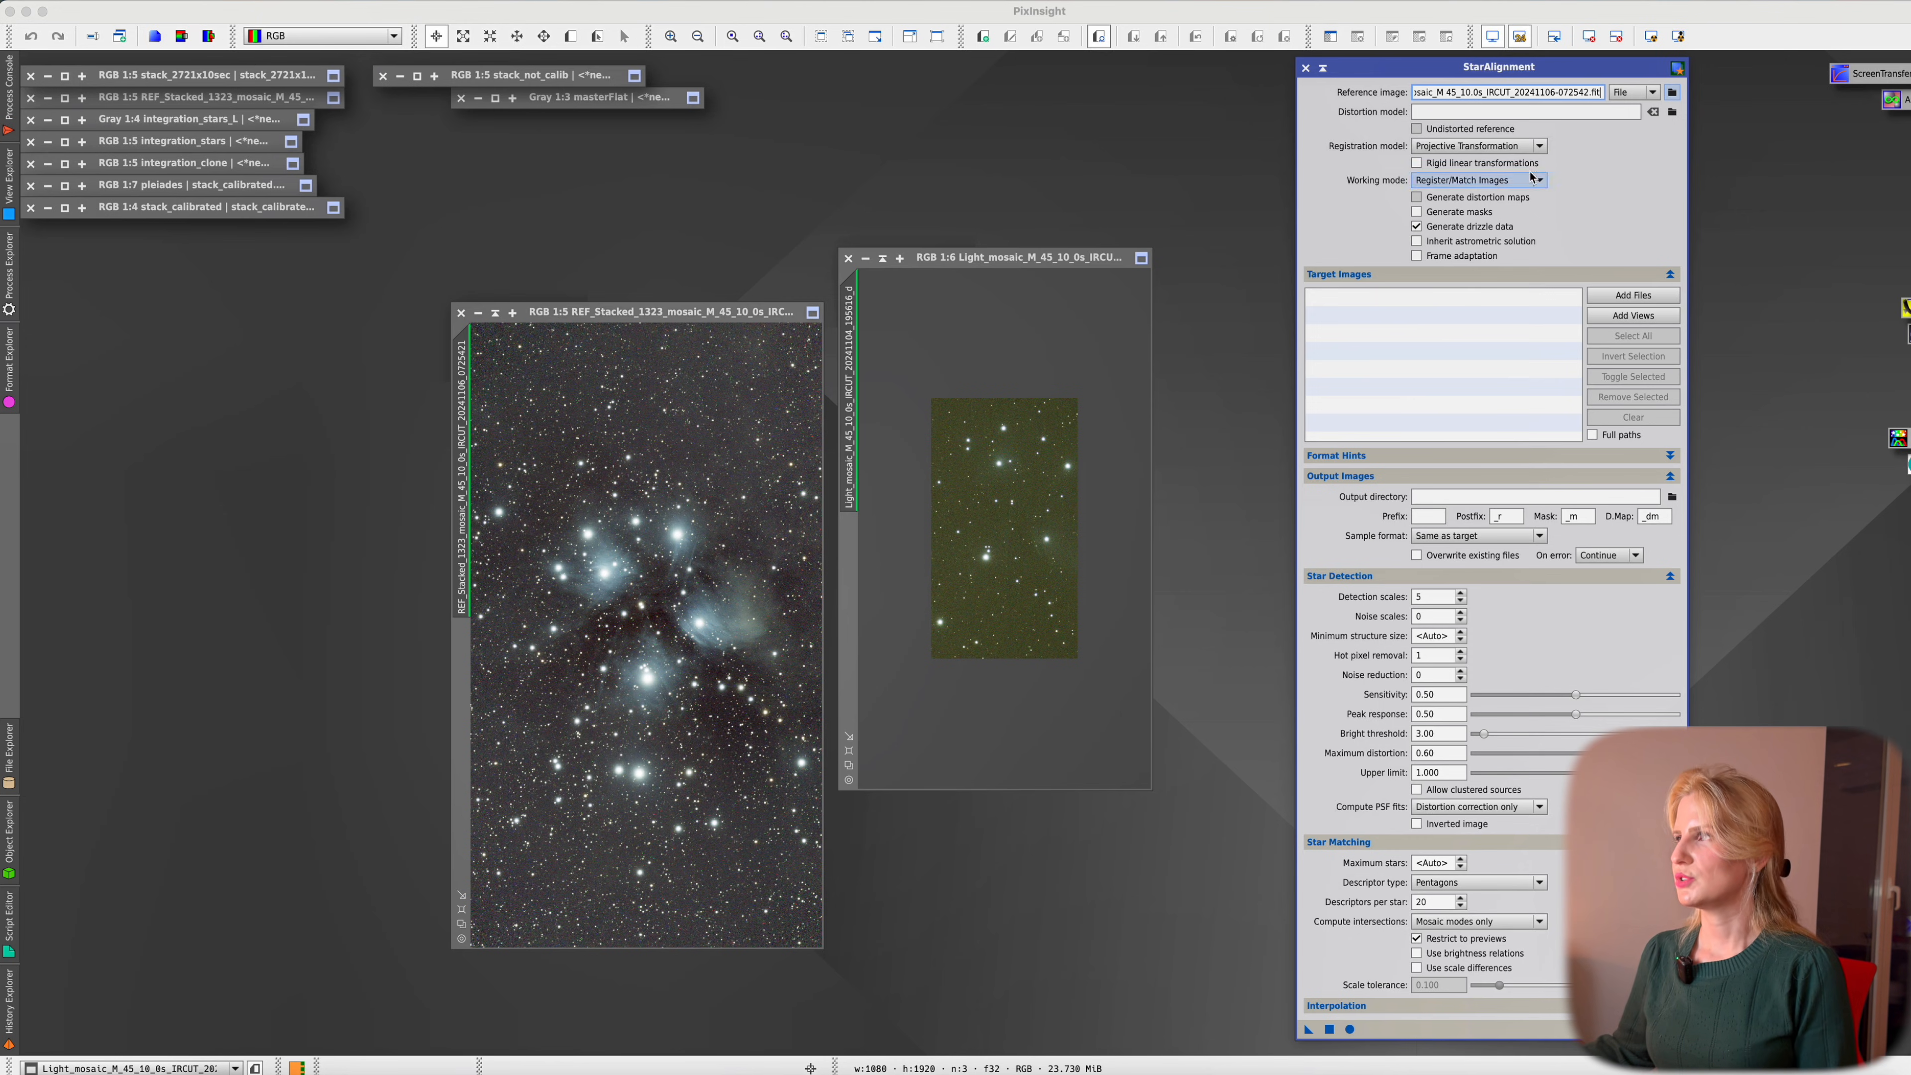
# Set the registration model to Thin Plate Splines and turn off Generate drizzle data
pyautogui.click(1492, 146)
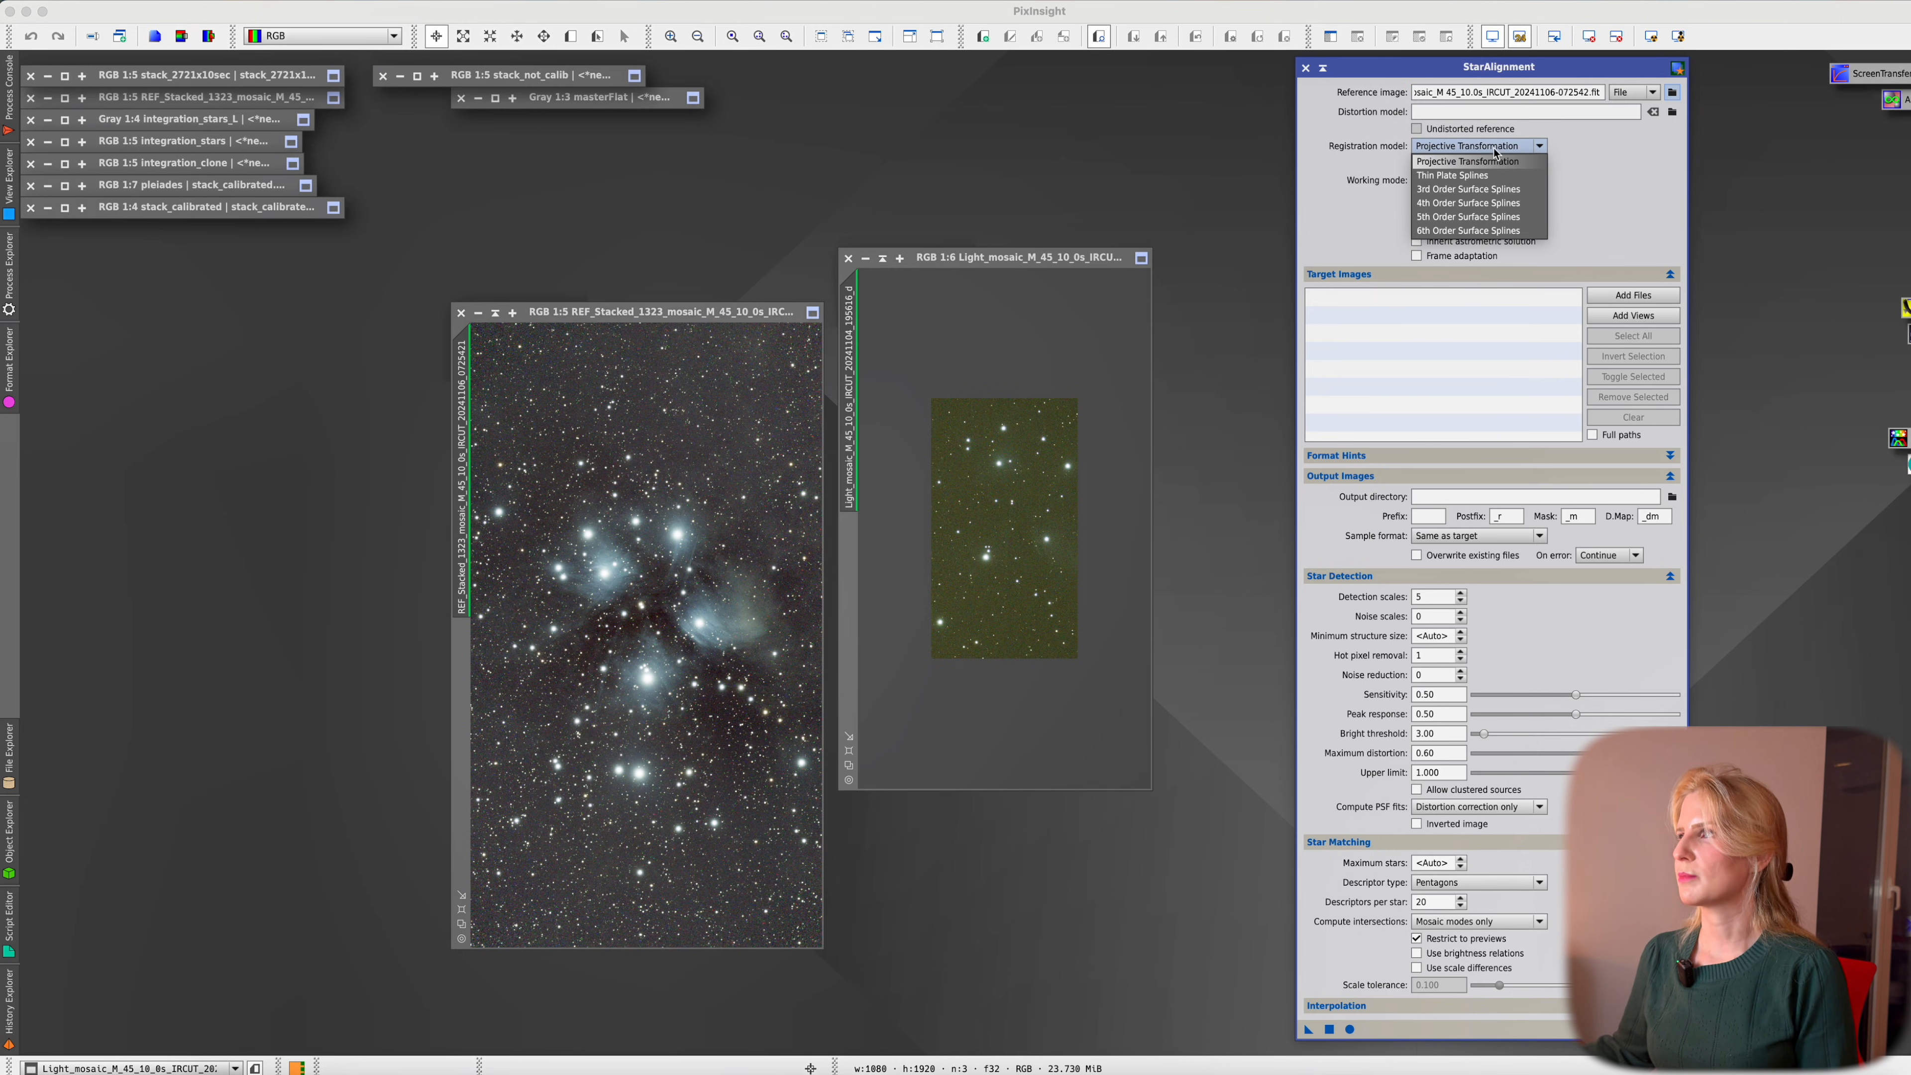
pyautogui.click(1501, 178)
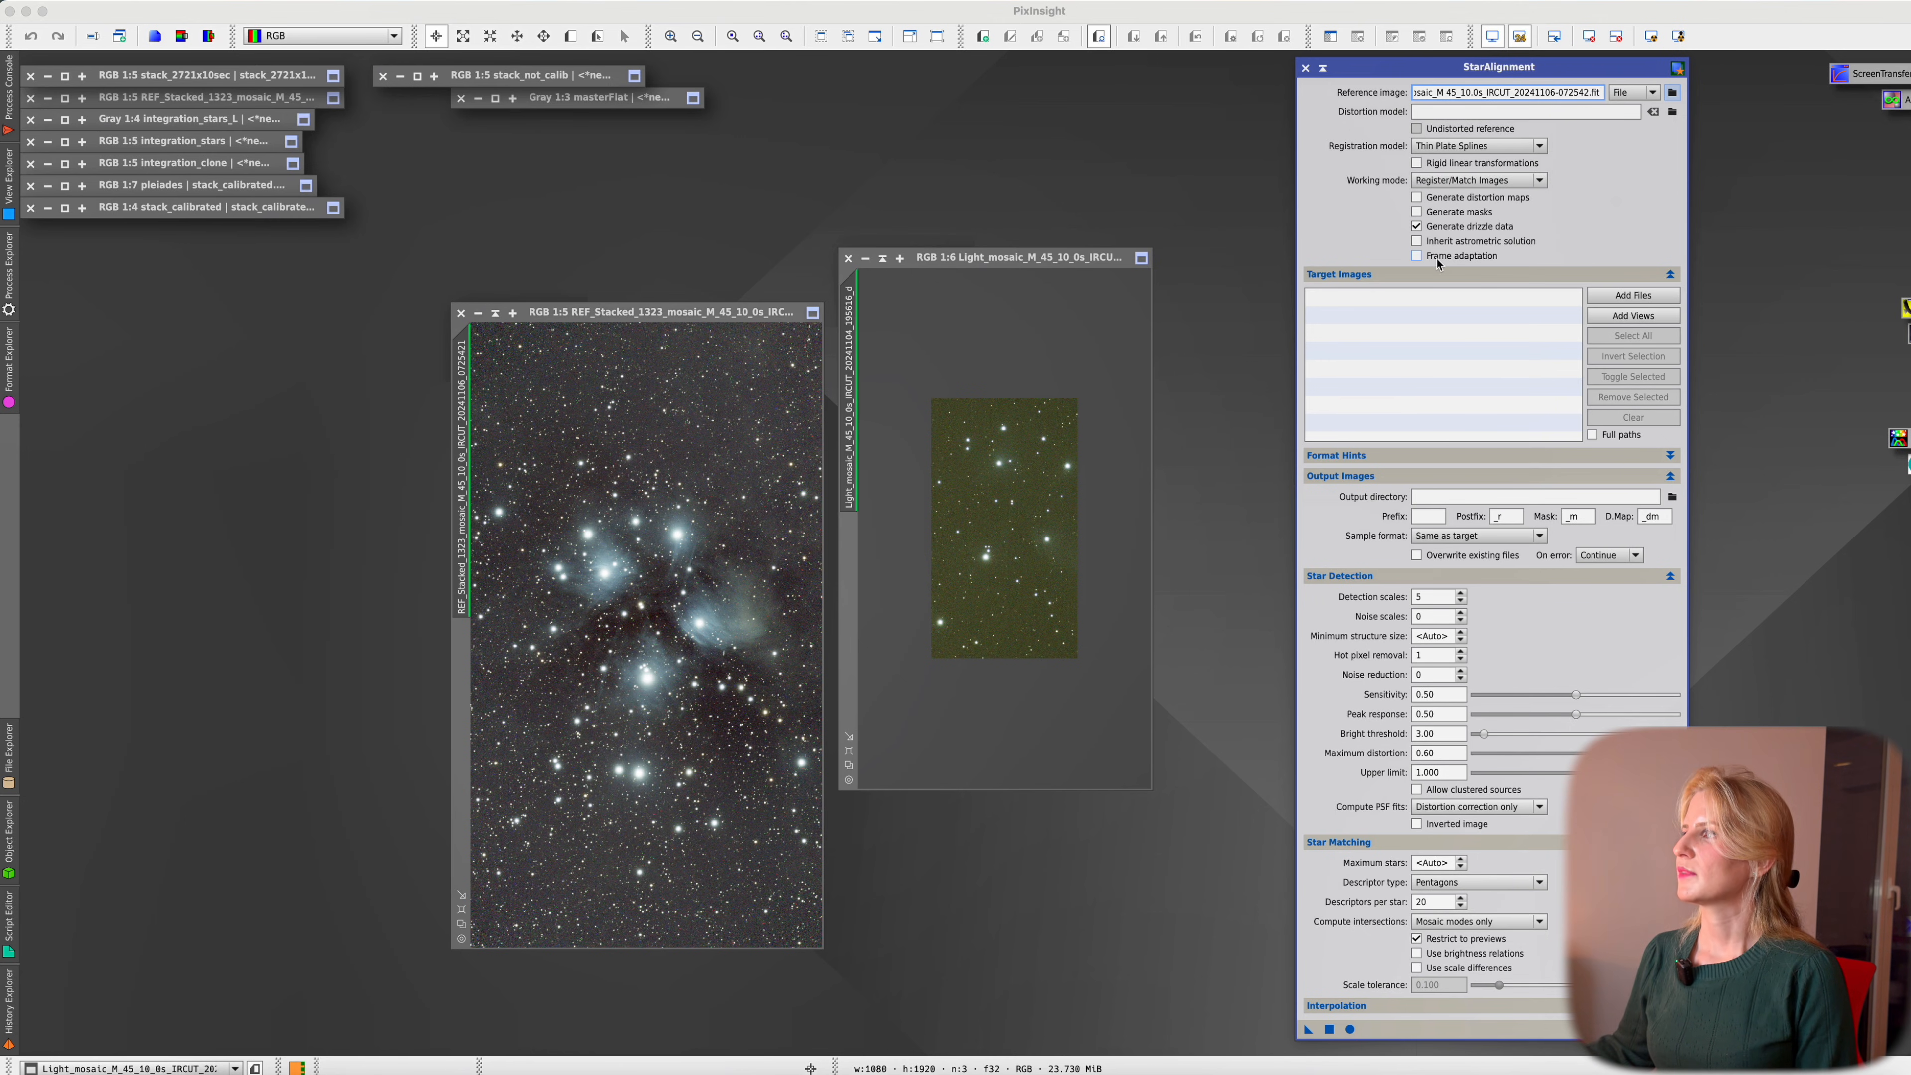
pyautogui.click(1458, 229)
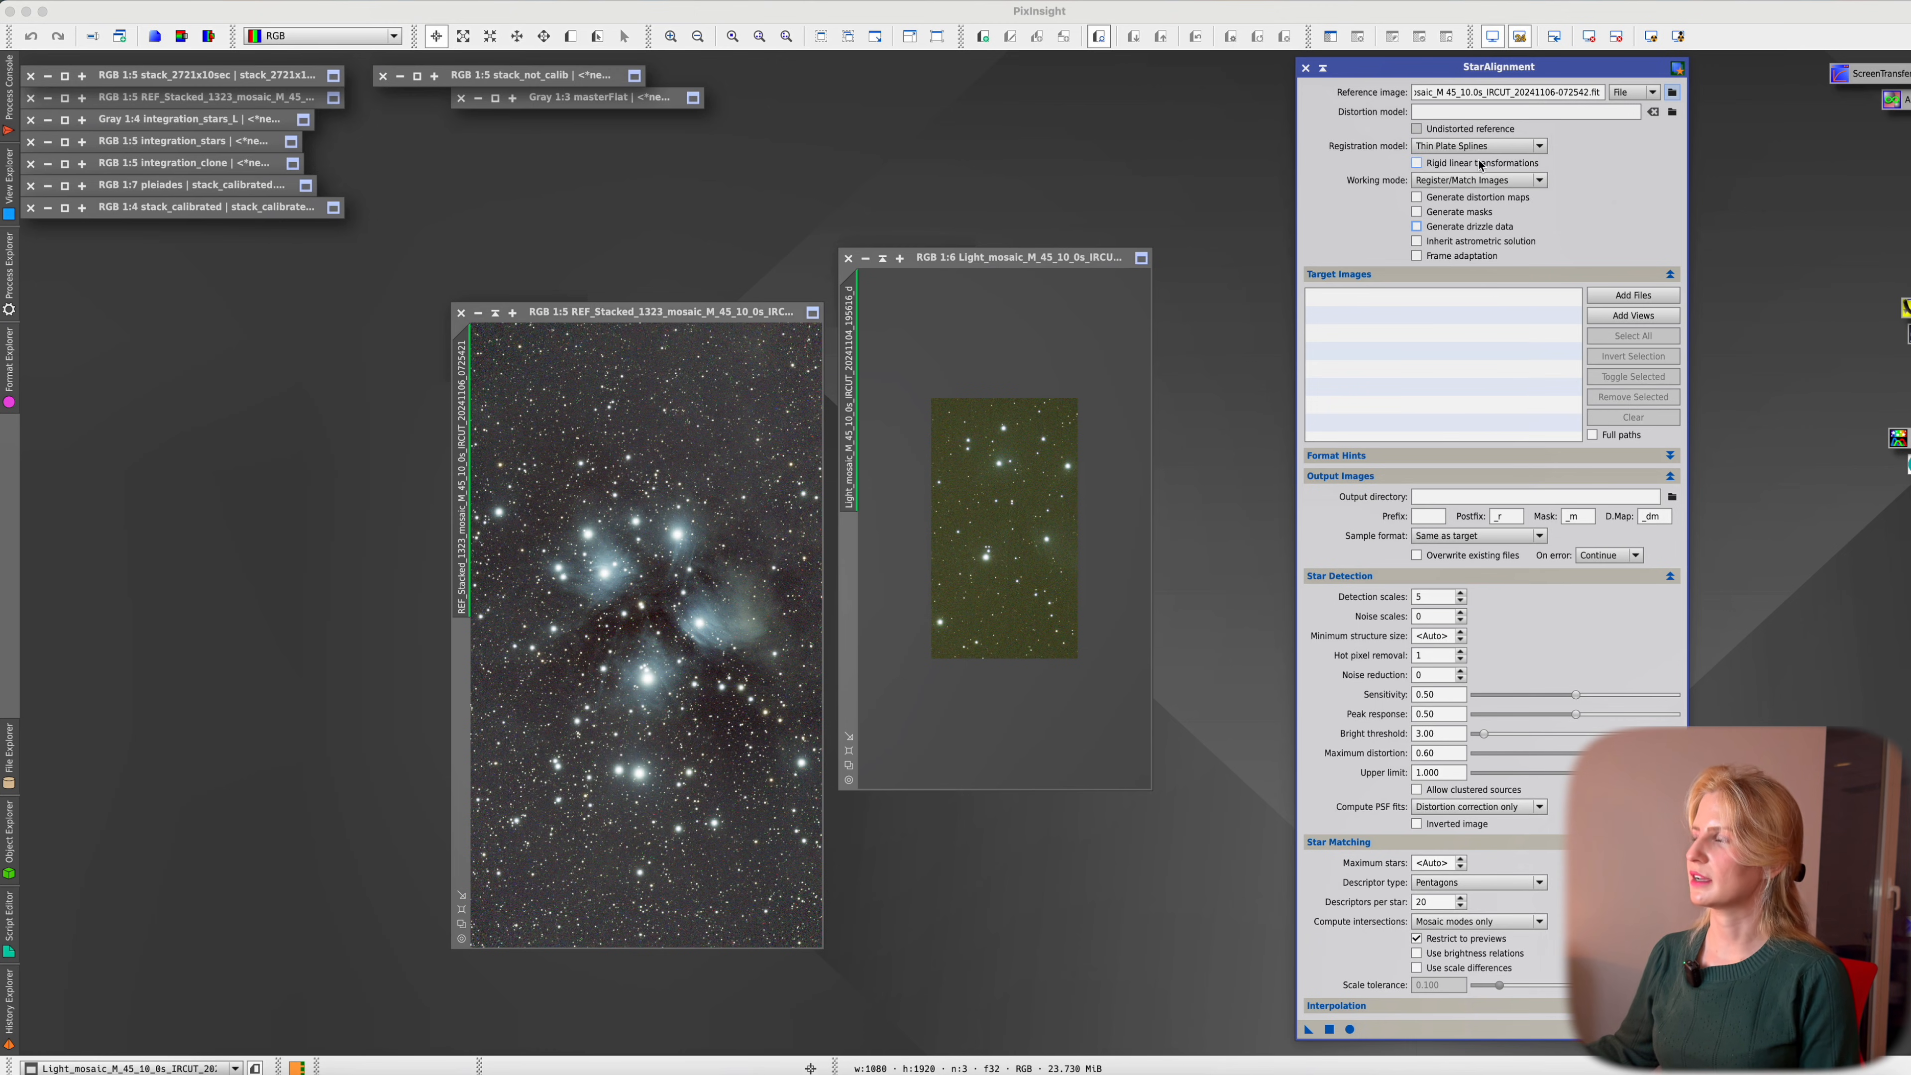
# Add the debayered .xisf light frames as StarAlignment target images
pyautogui.click(1638, 296)
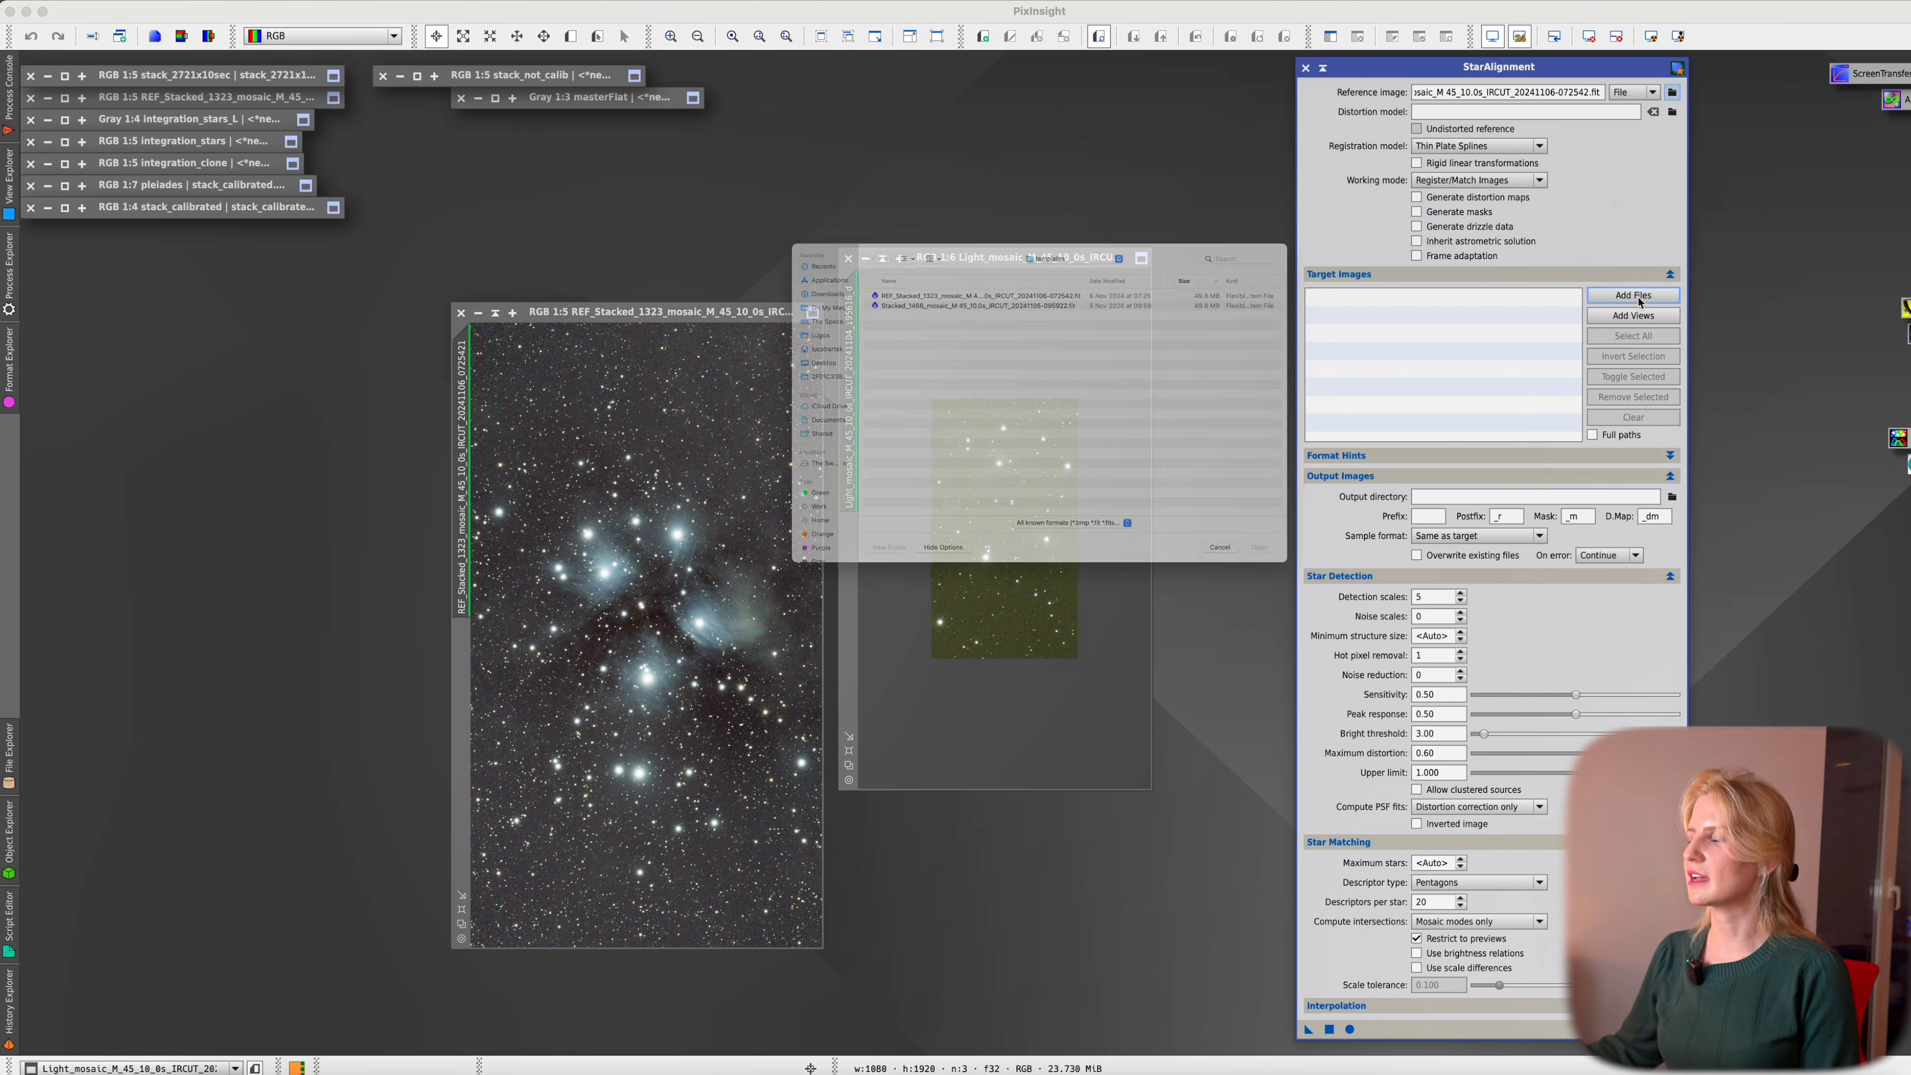
pyautogui.press('super+Up')
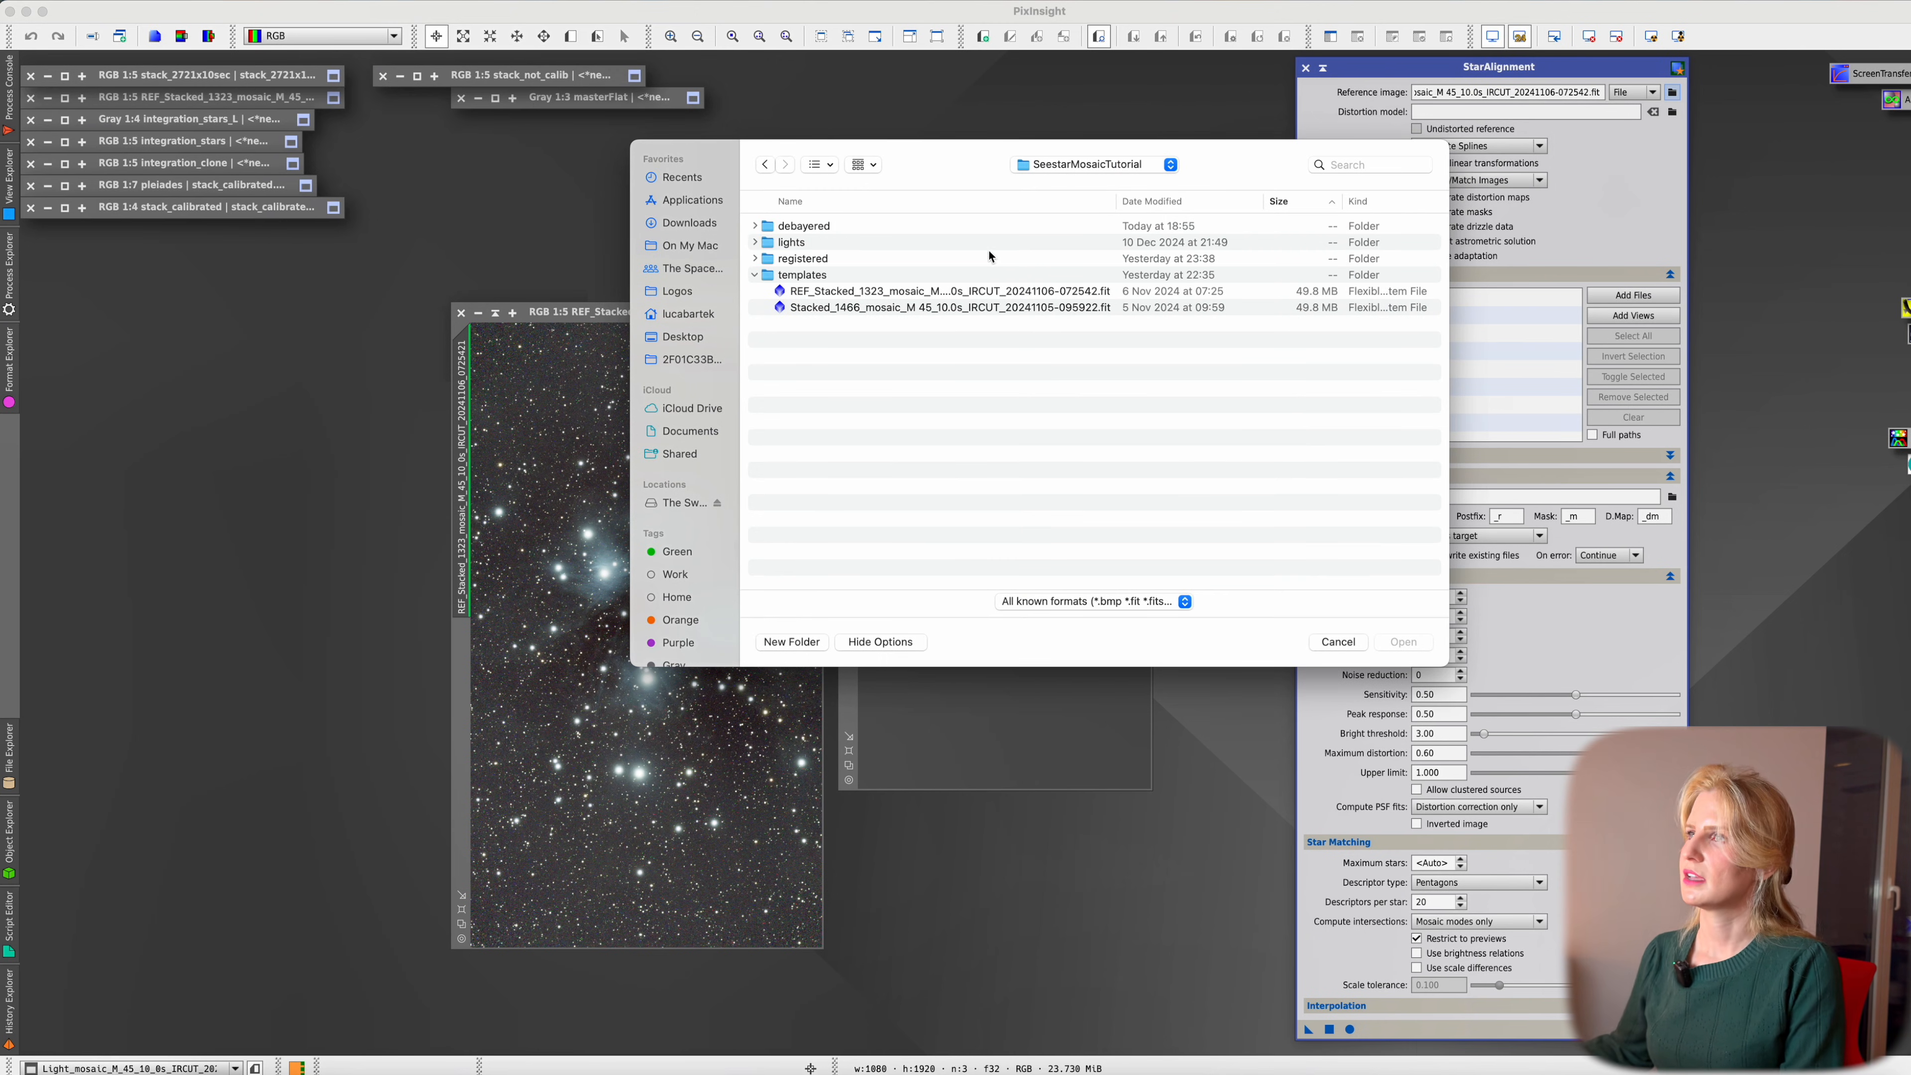
pyautogui.doubleClick(877, 226)
pyautogui.doubleClick(909, 307)
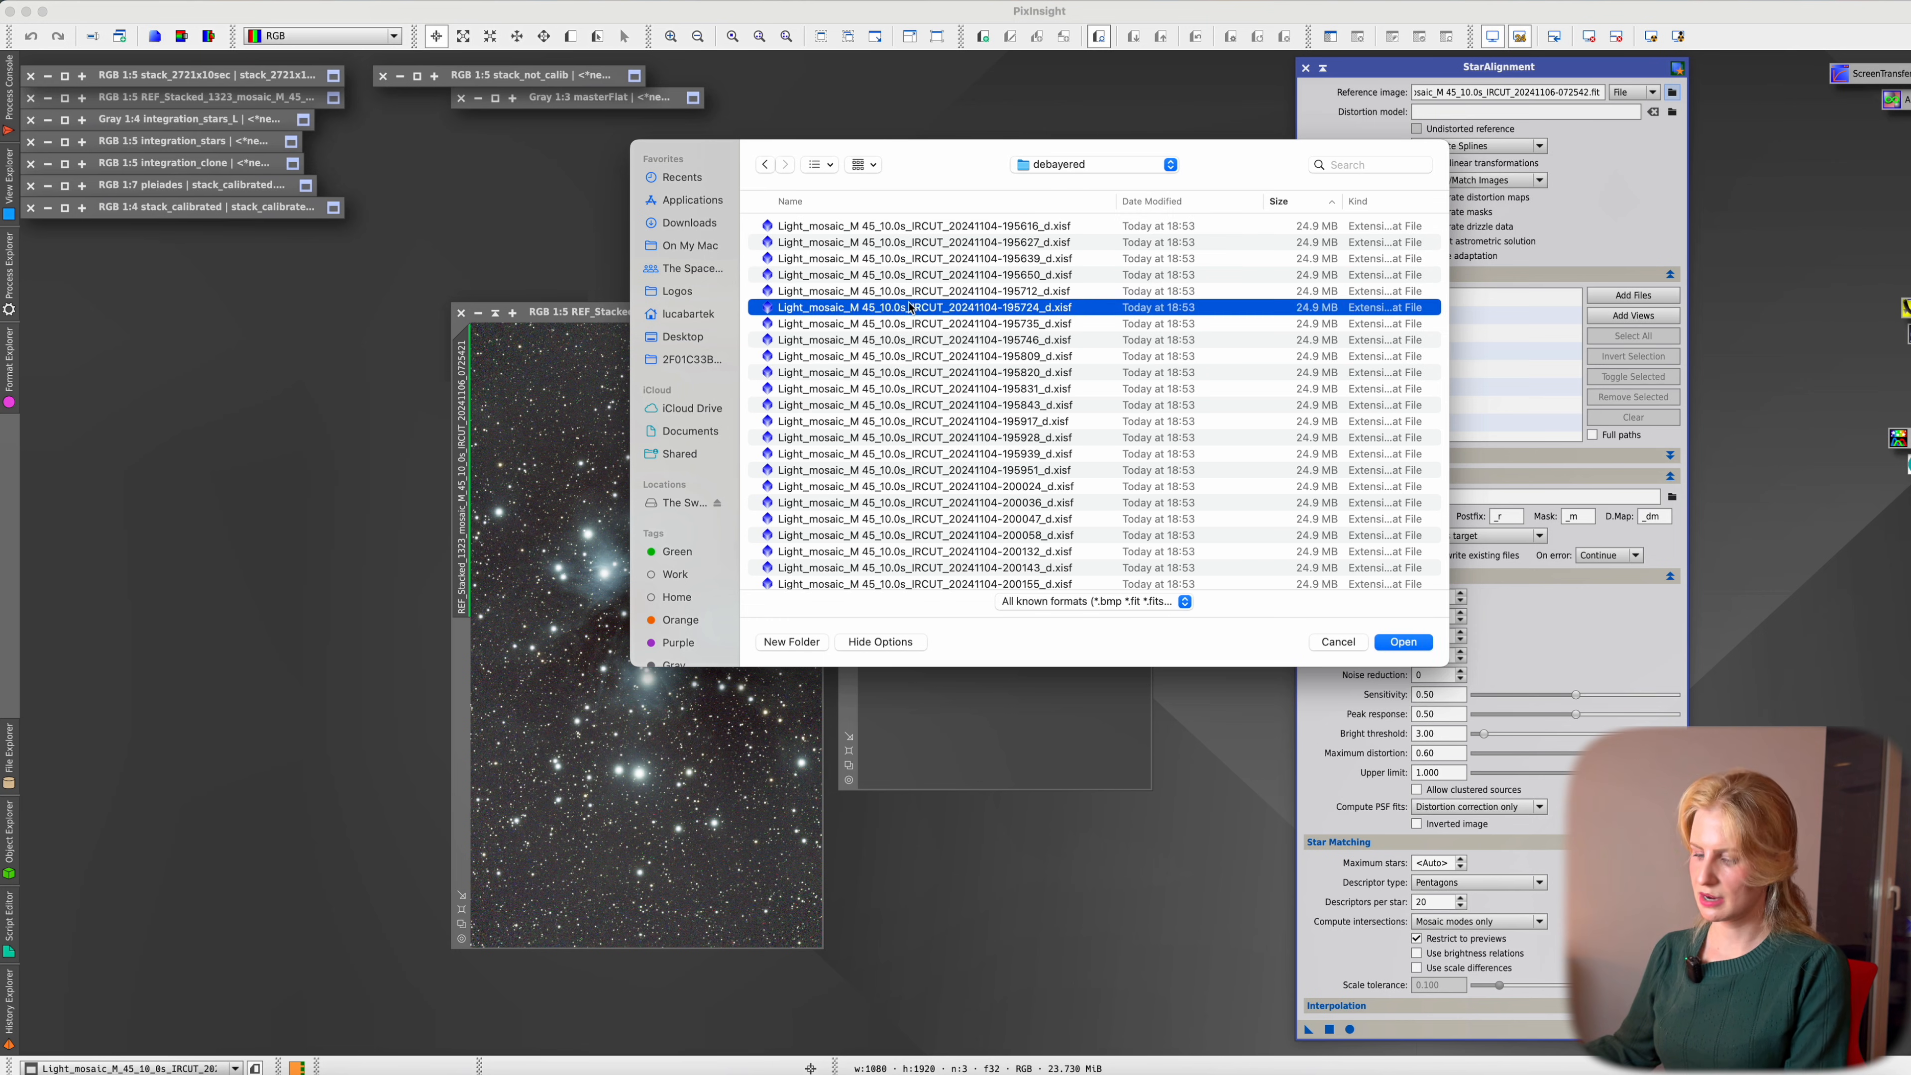
pyautogui.scroll(-5, 1571, 407)
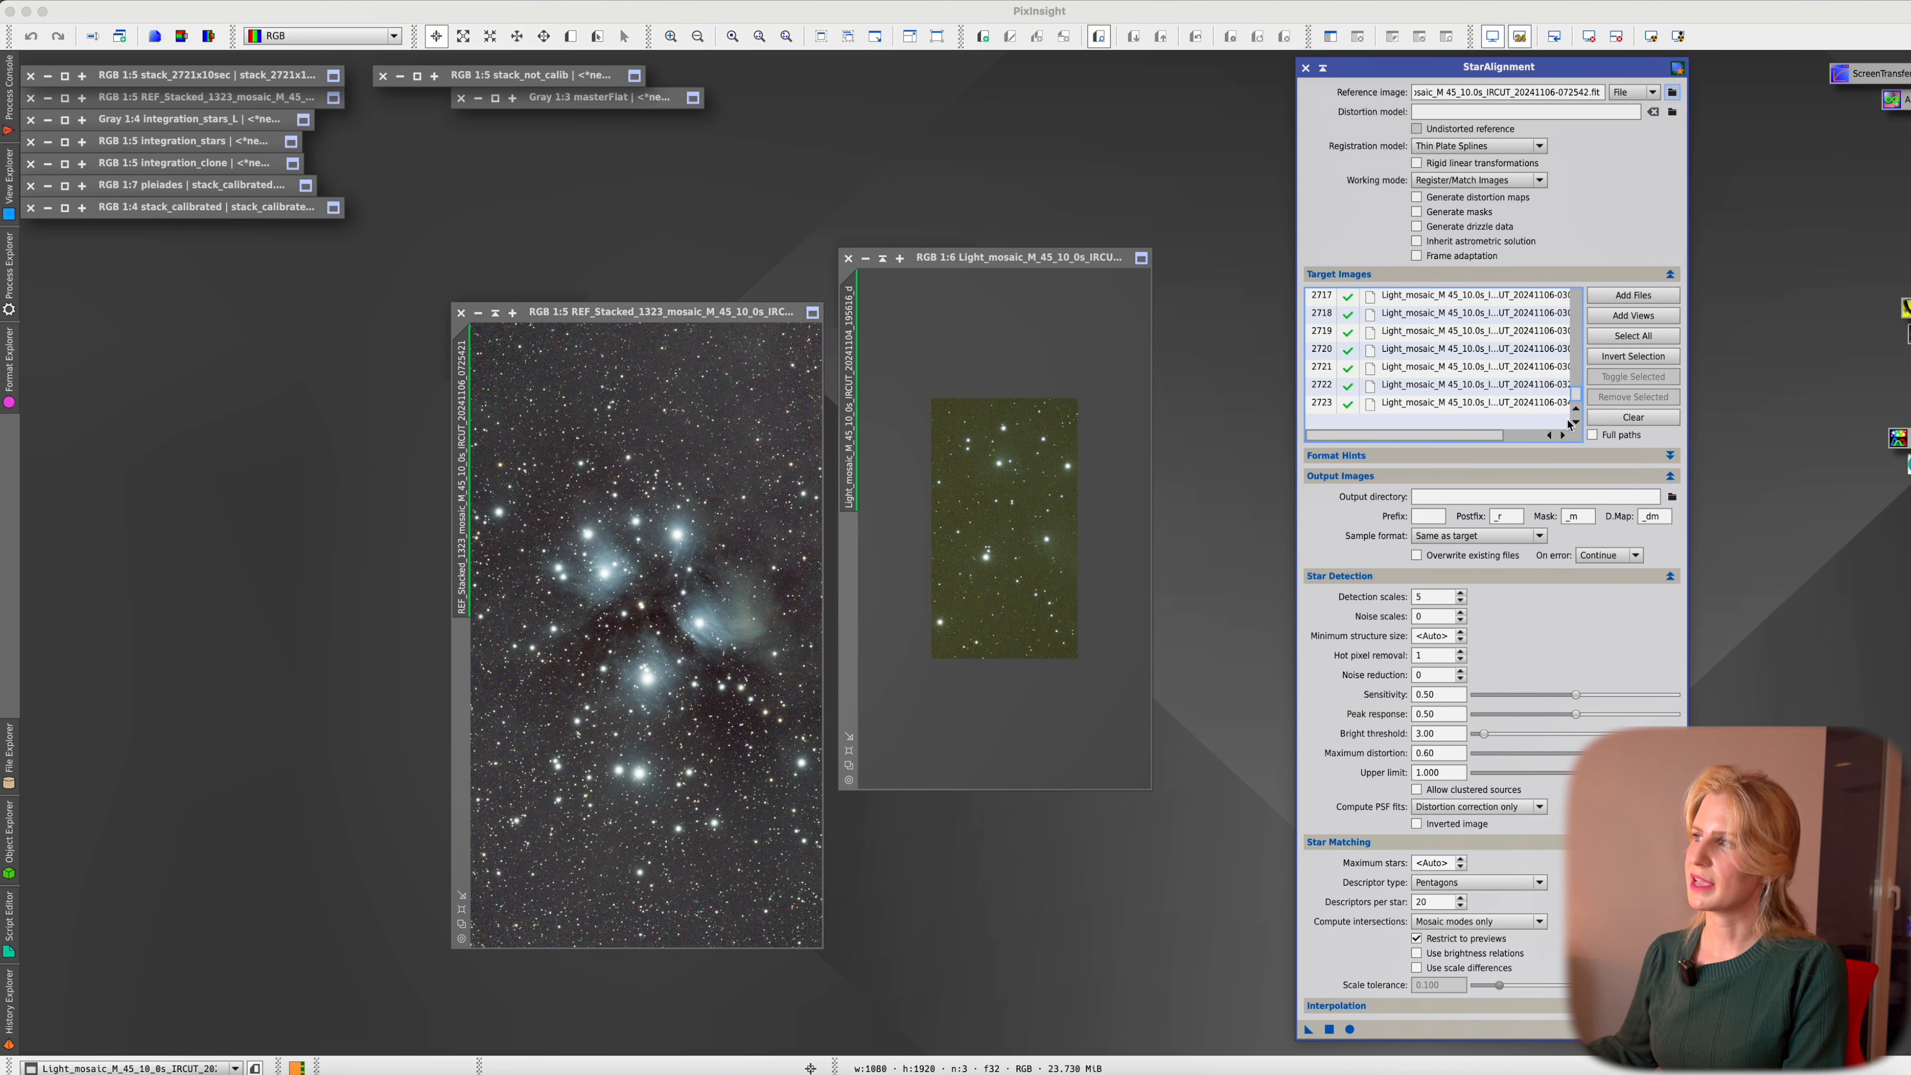
pyautogui.click(1644, 455)
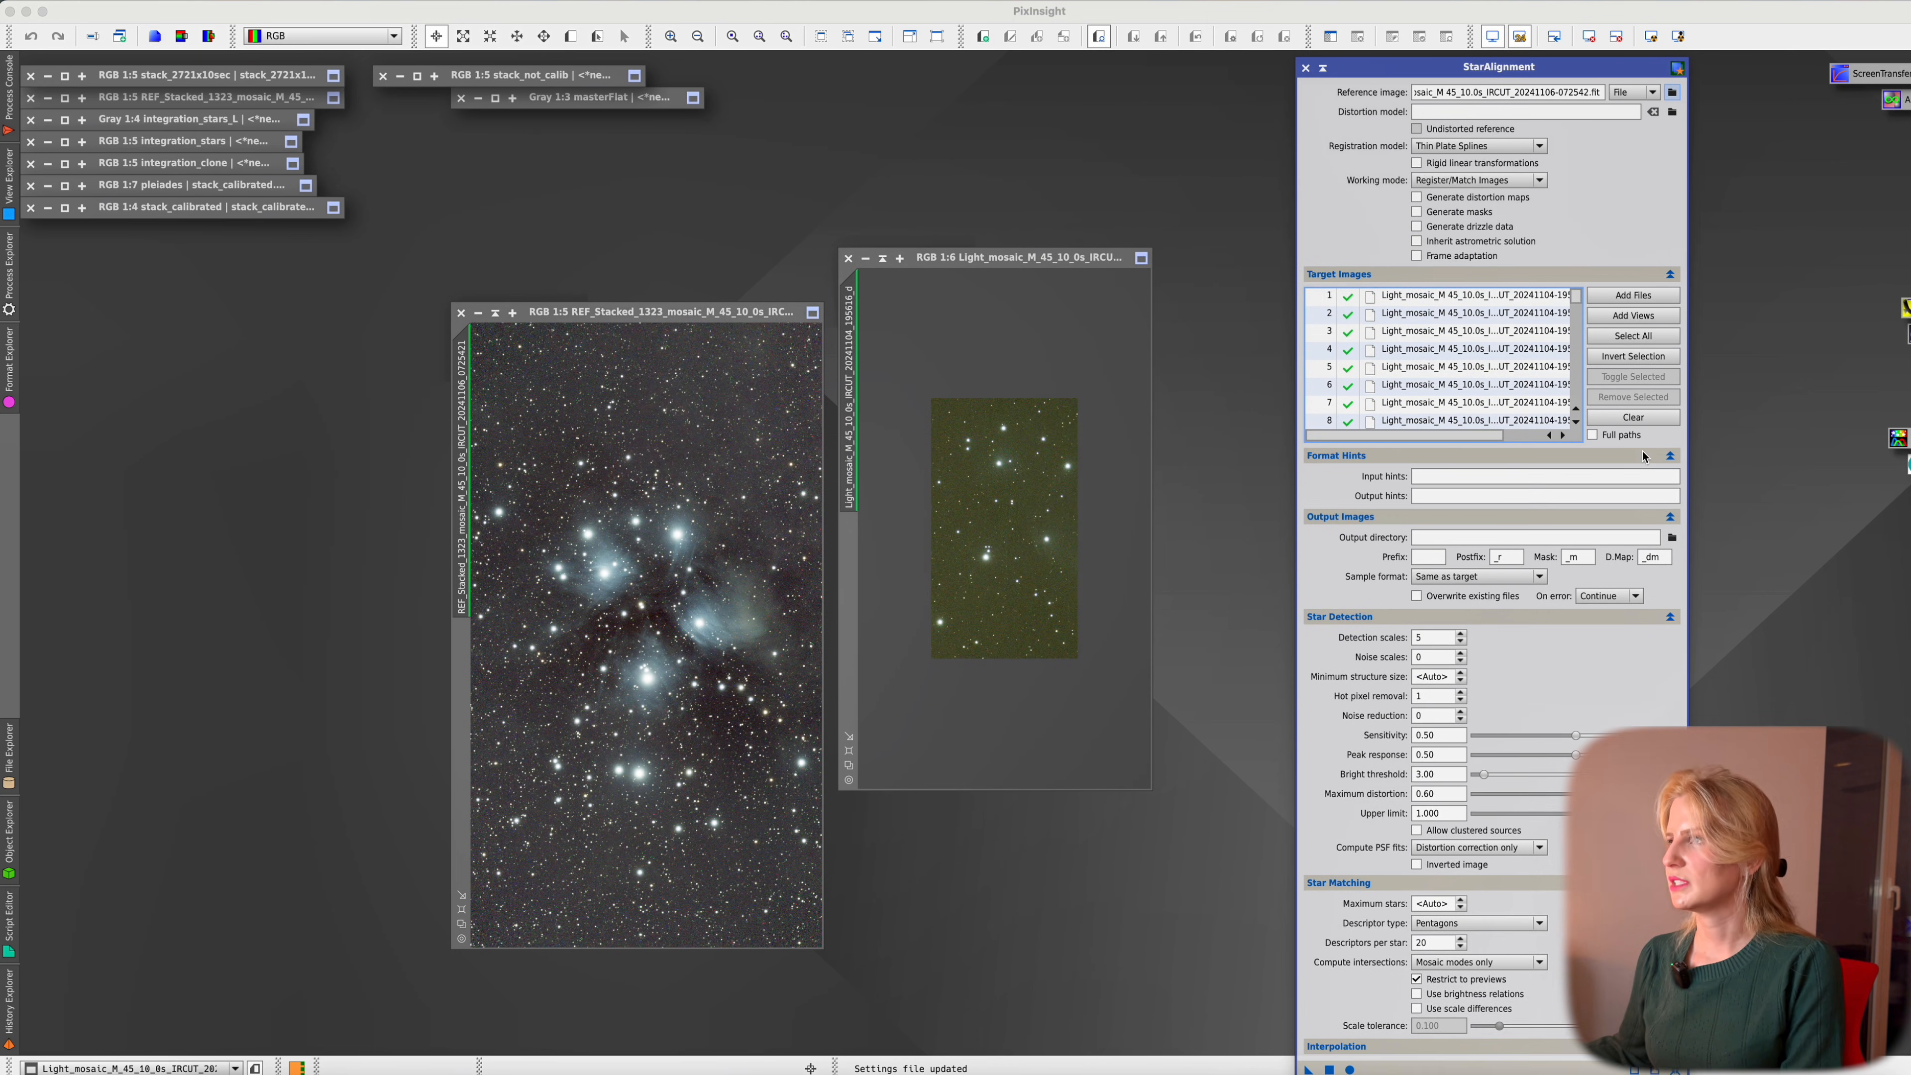
pyautogui.click(1643, 456)
# Set the output directory to the registered folder and collapse Output Images
pyautogui.click(1672, 496)
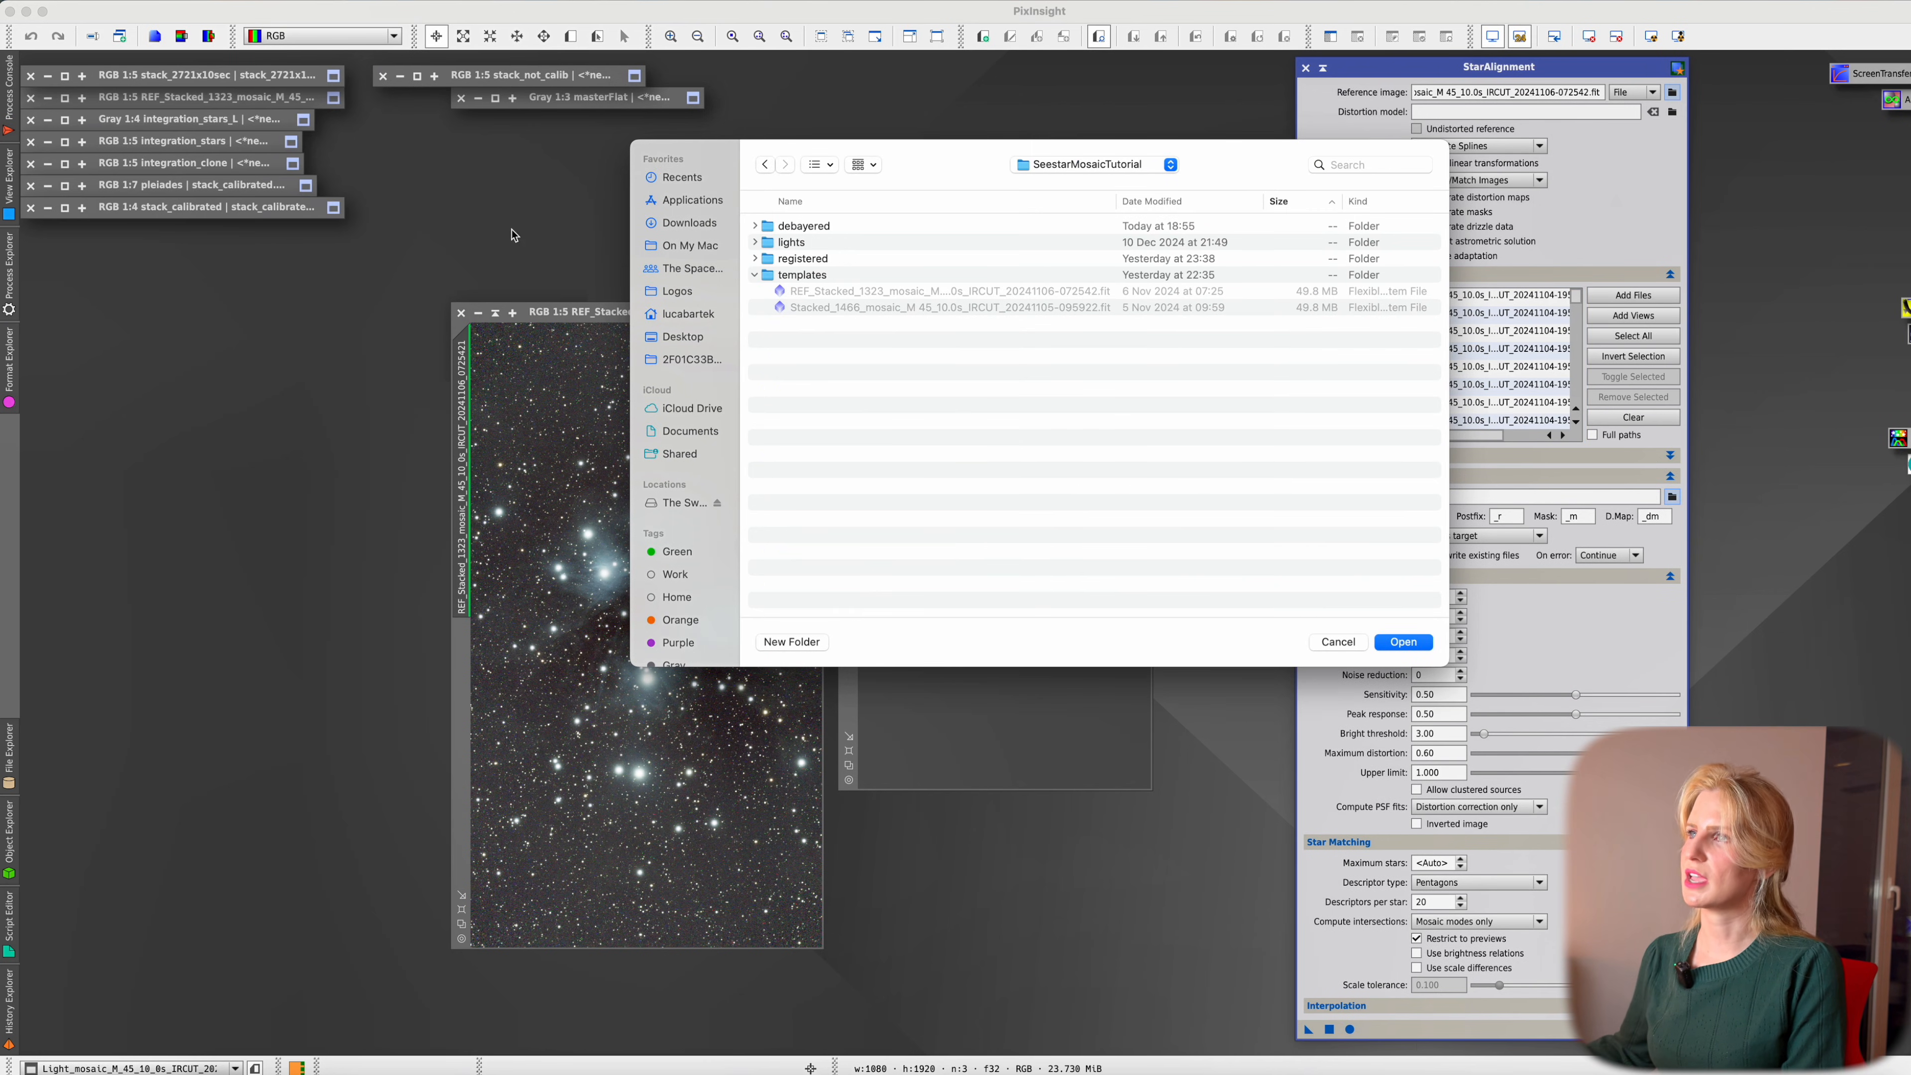
pyautogui.click(802, 262)
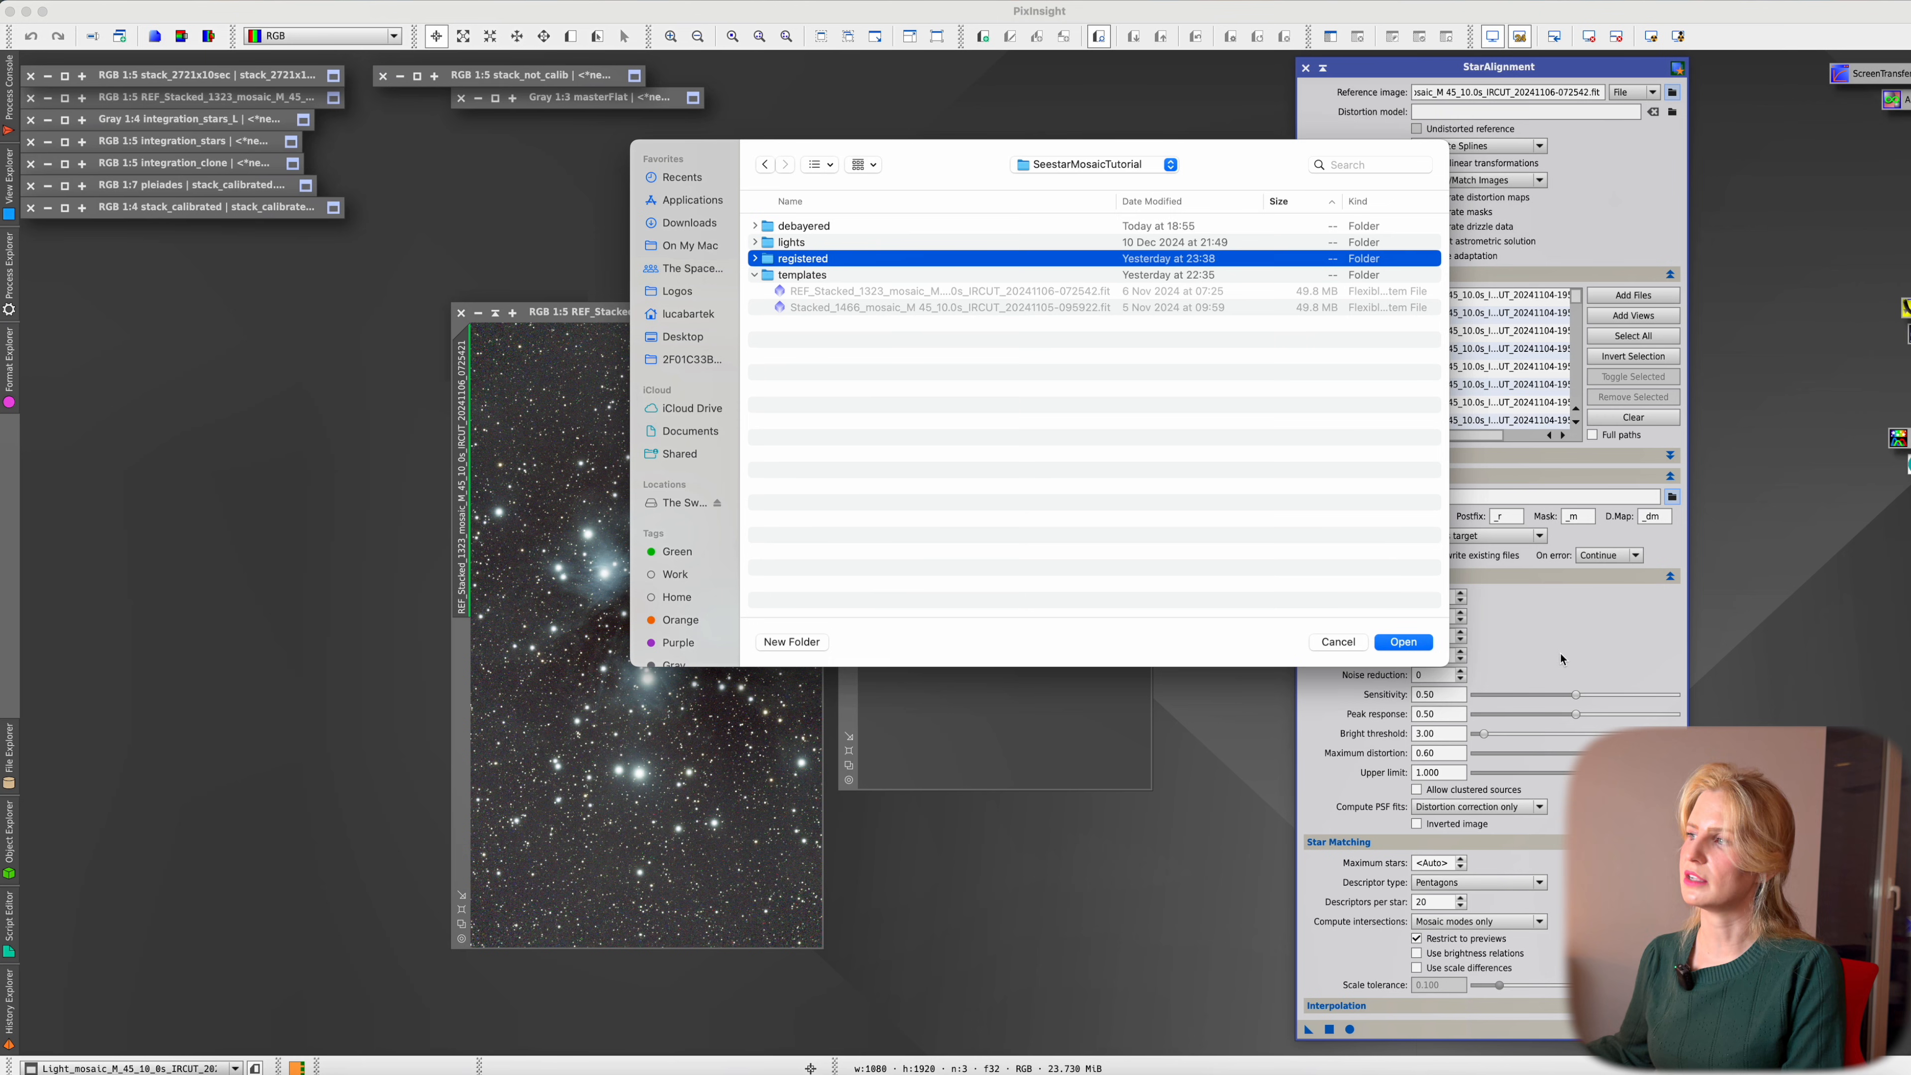
pyautogui.click(1403, 642)
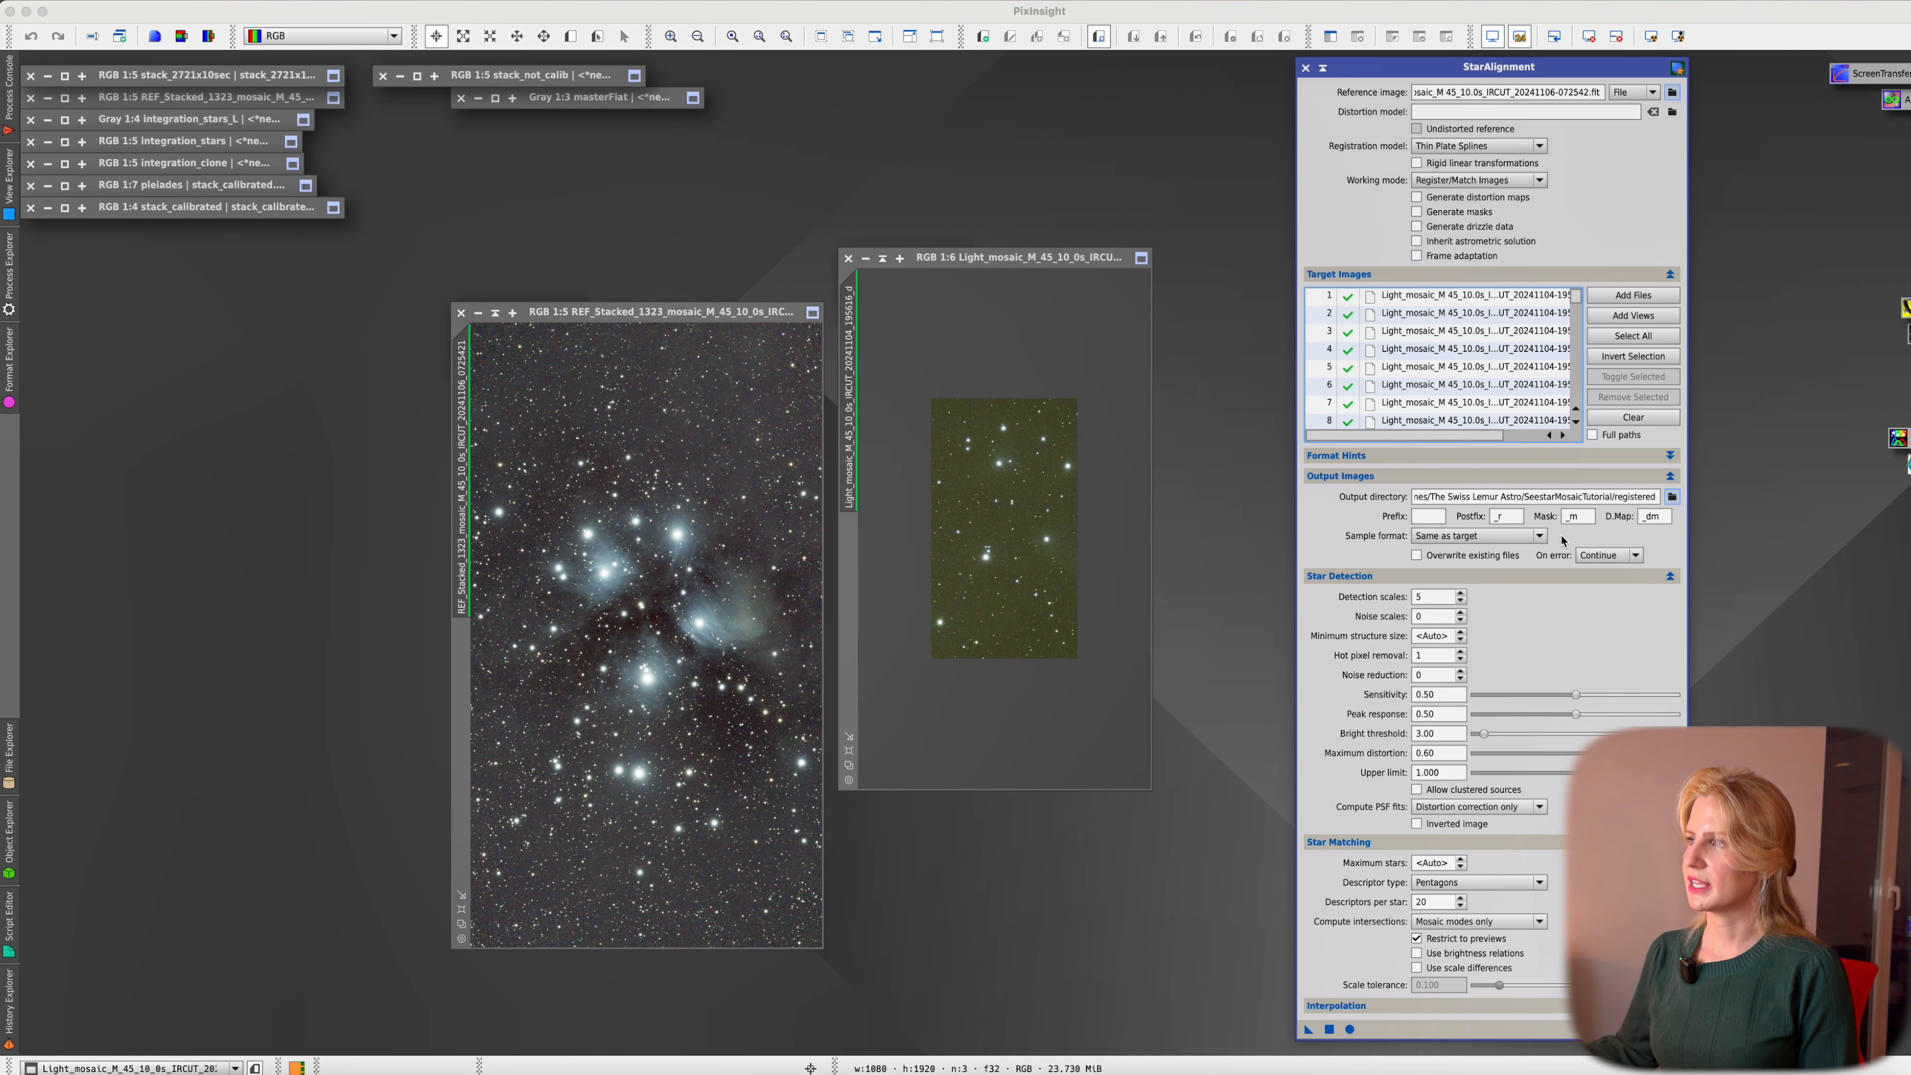
pyautogui.click(1364, 477)
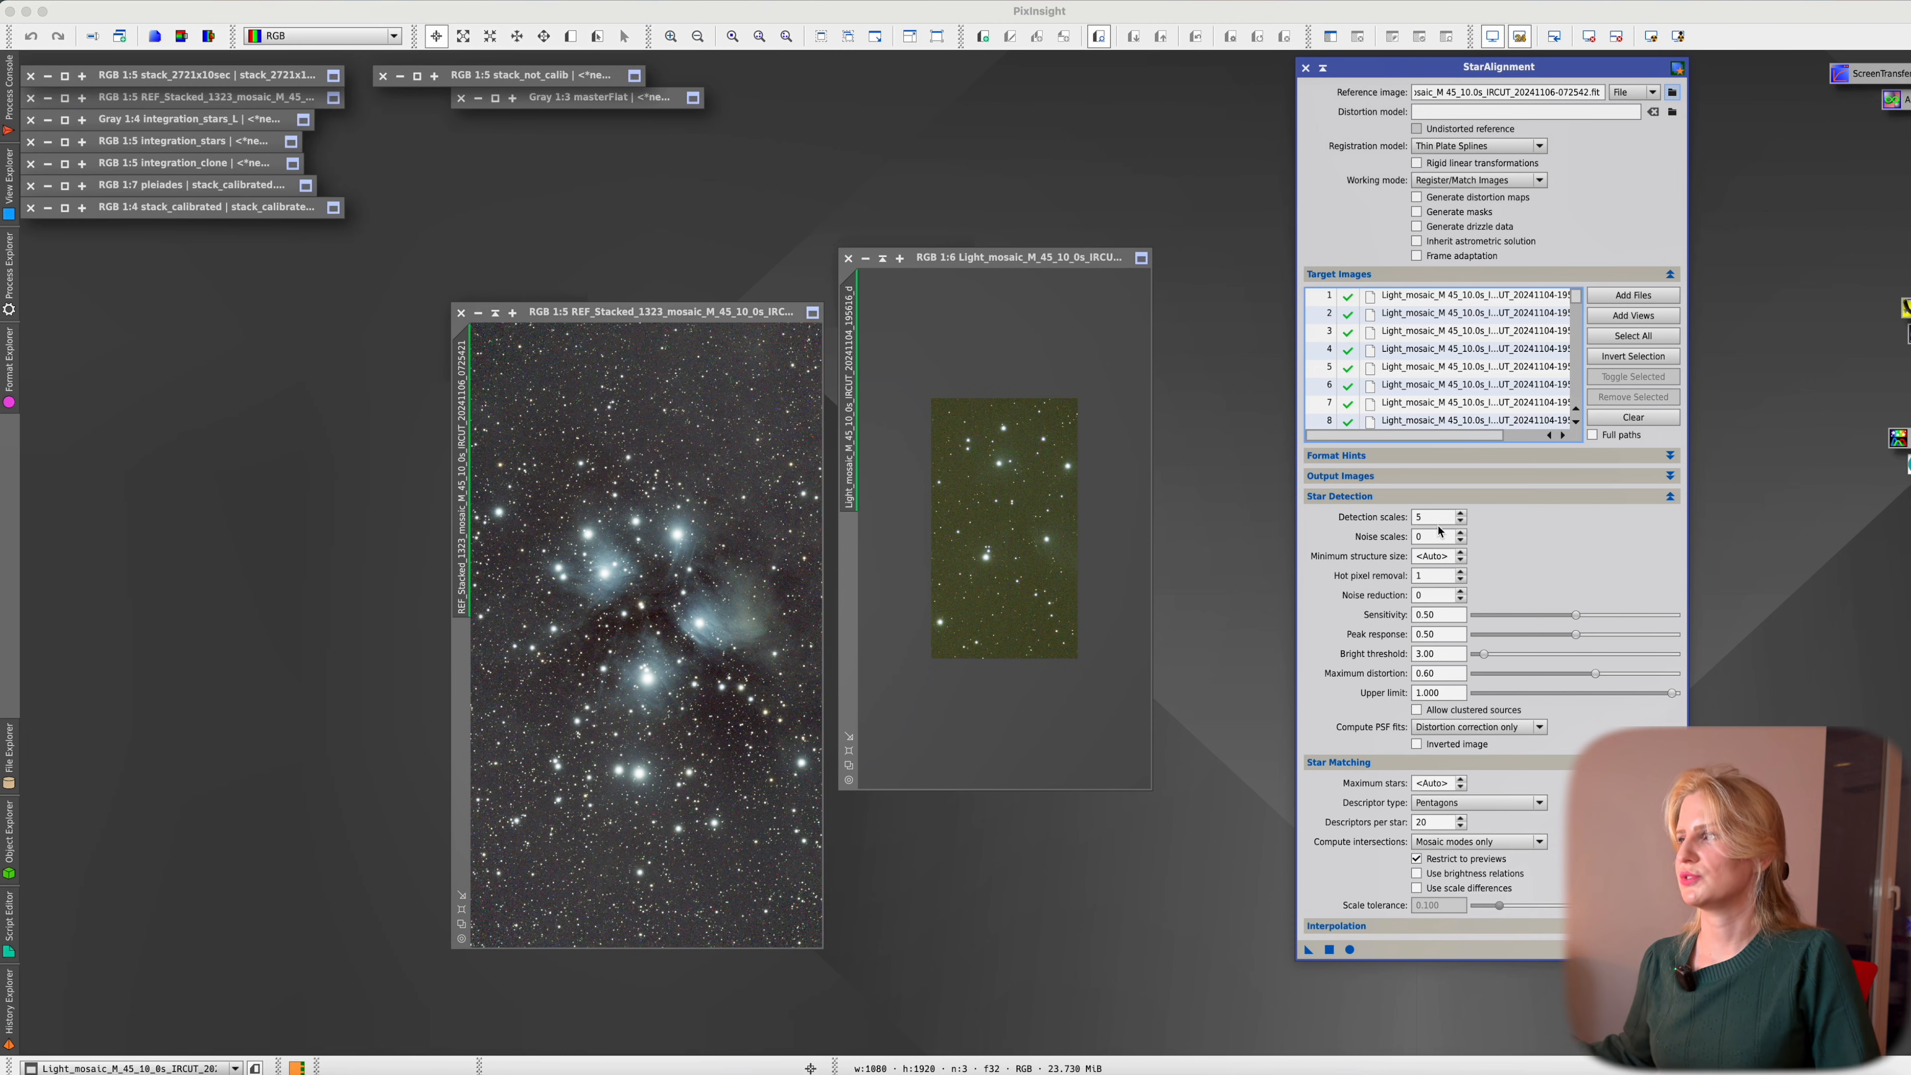
# Set detection scales to 8, noise scales to 1 and sensitivity to 1.00
pyautogui.click(1463, 519)
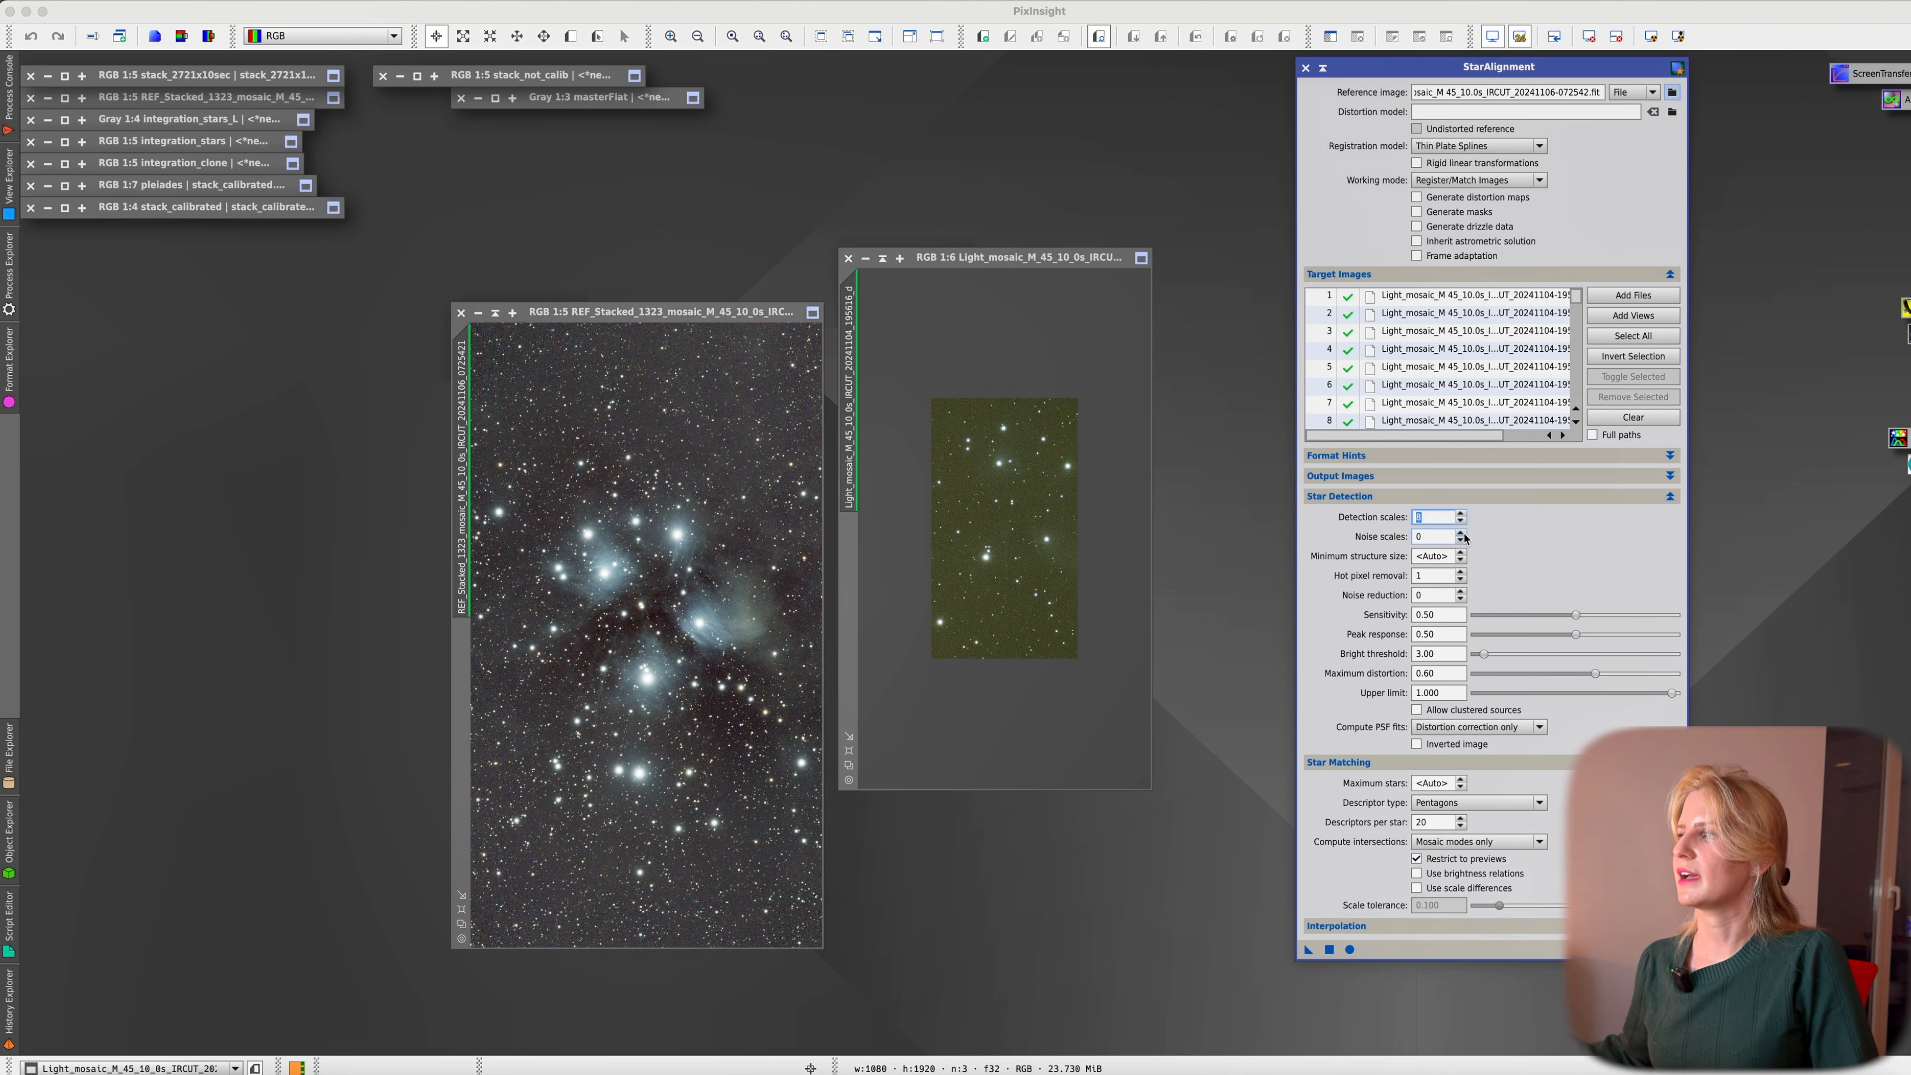
pyautogui.click(1464, 533)
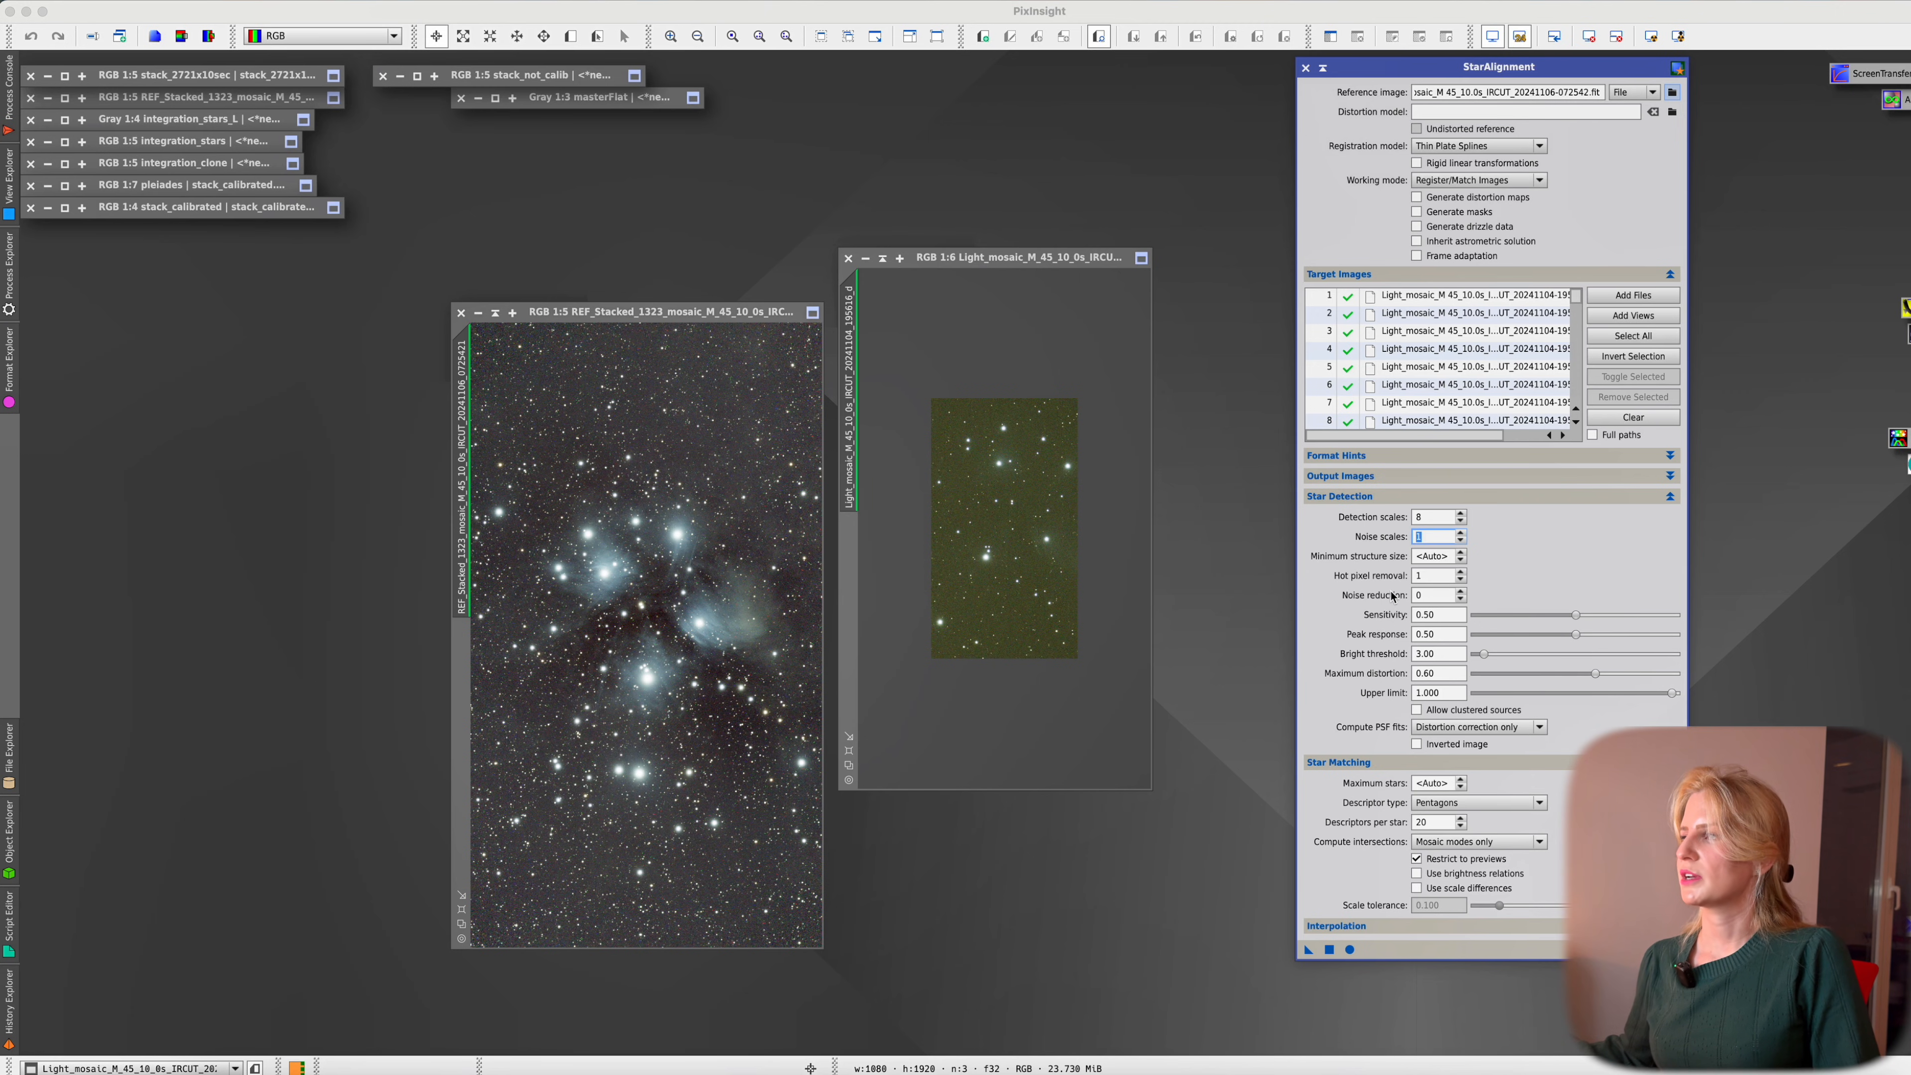
pyautogui.moveTo(1575, 614); pyautogui.dragTo(1685, 618)
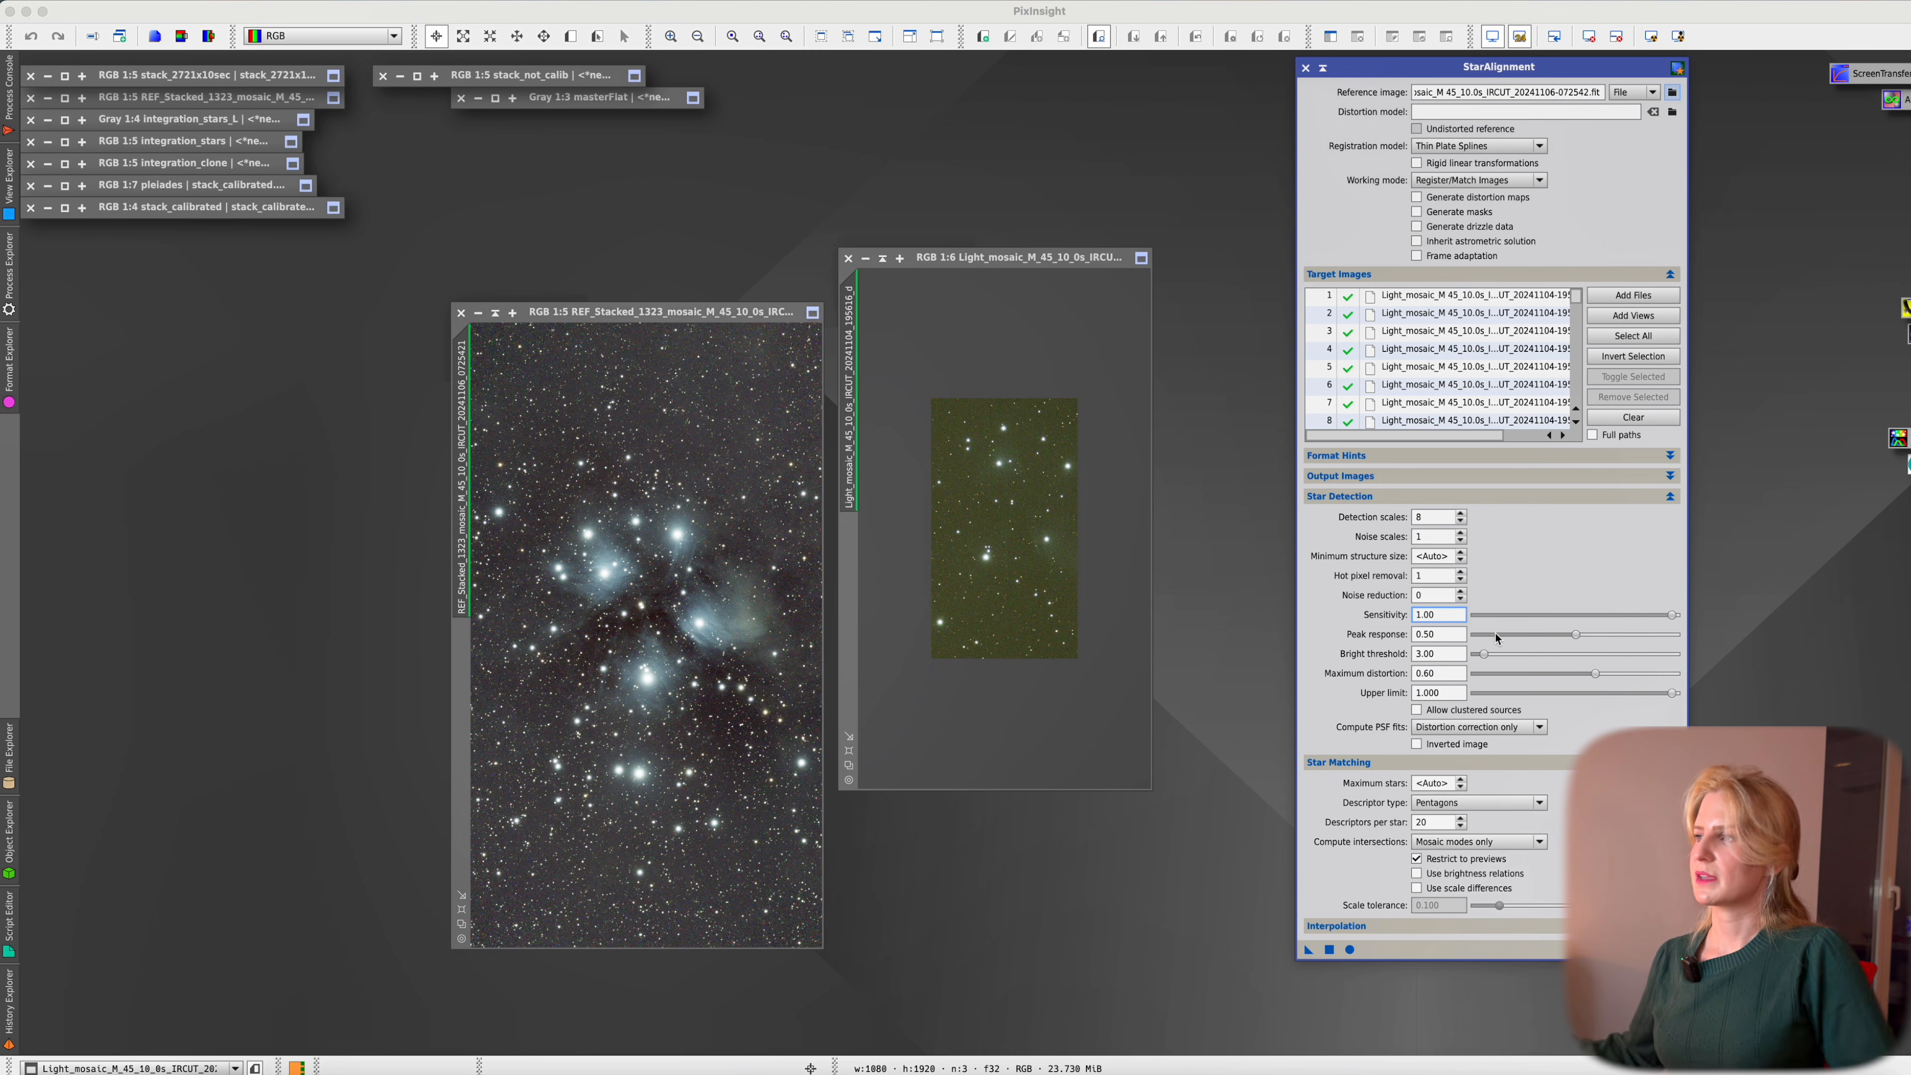
# Set bright threshold 1.50 and maximum distortion 1.00, and allow clustered sources
pyautogui.moveTo(1495, 639)
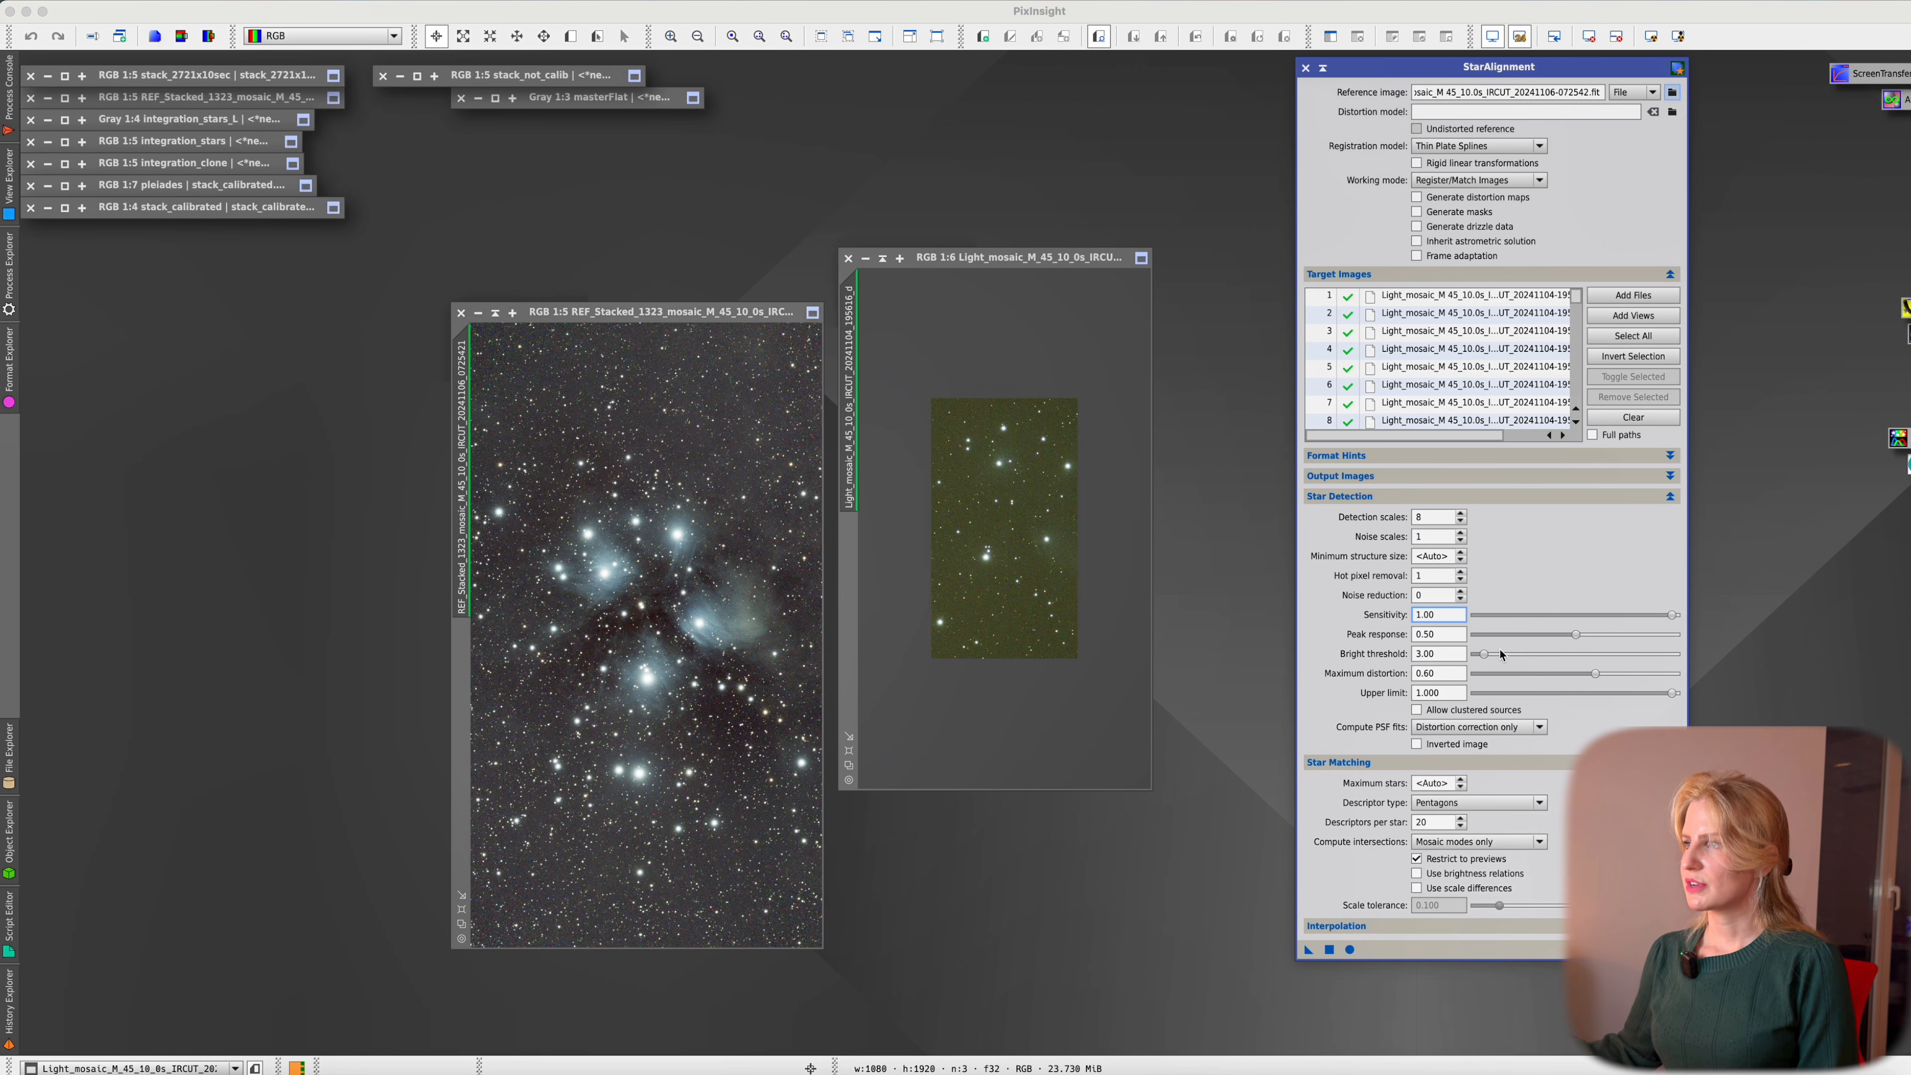
pyautogui.click(1445, 654)
pyautogui.moveTo(1445, 655); pyautogui.dragTo(1410, 652)
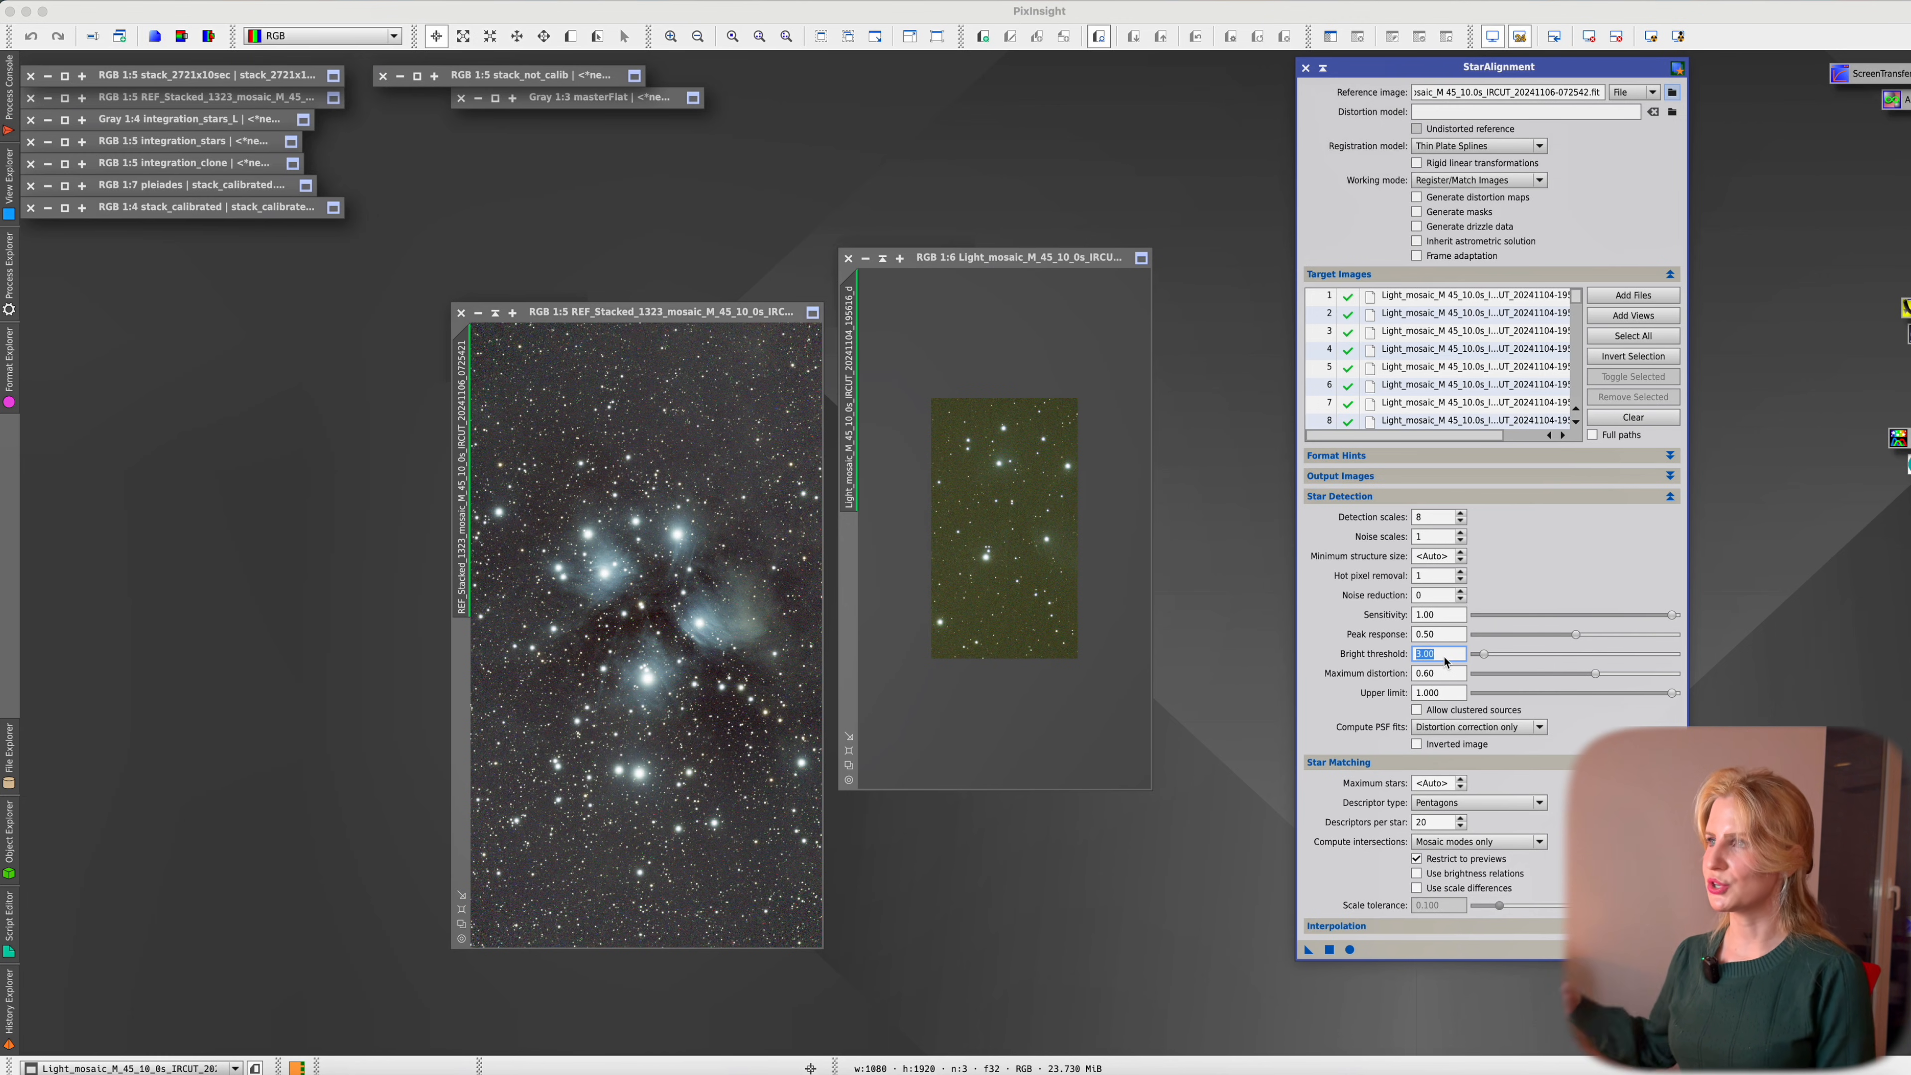
pyautogui.moveTo(1444, 656)
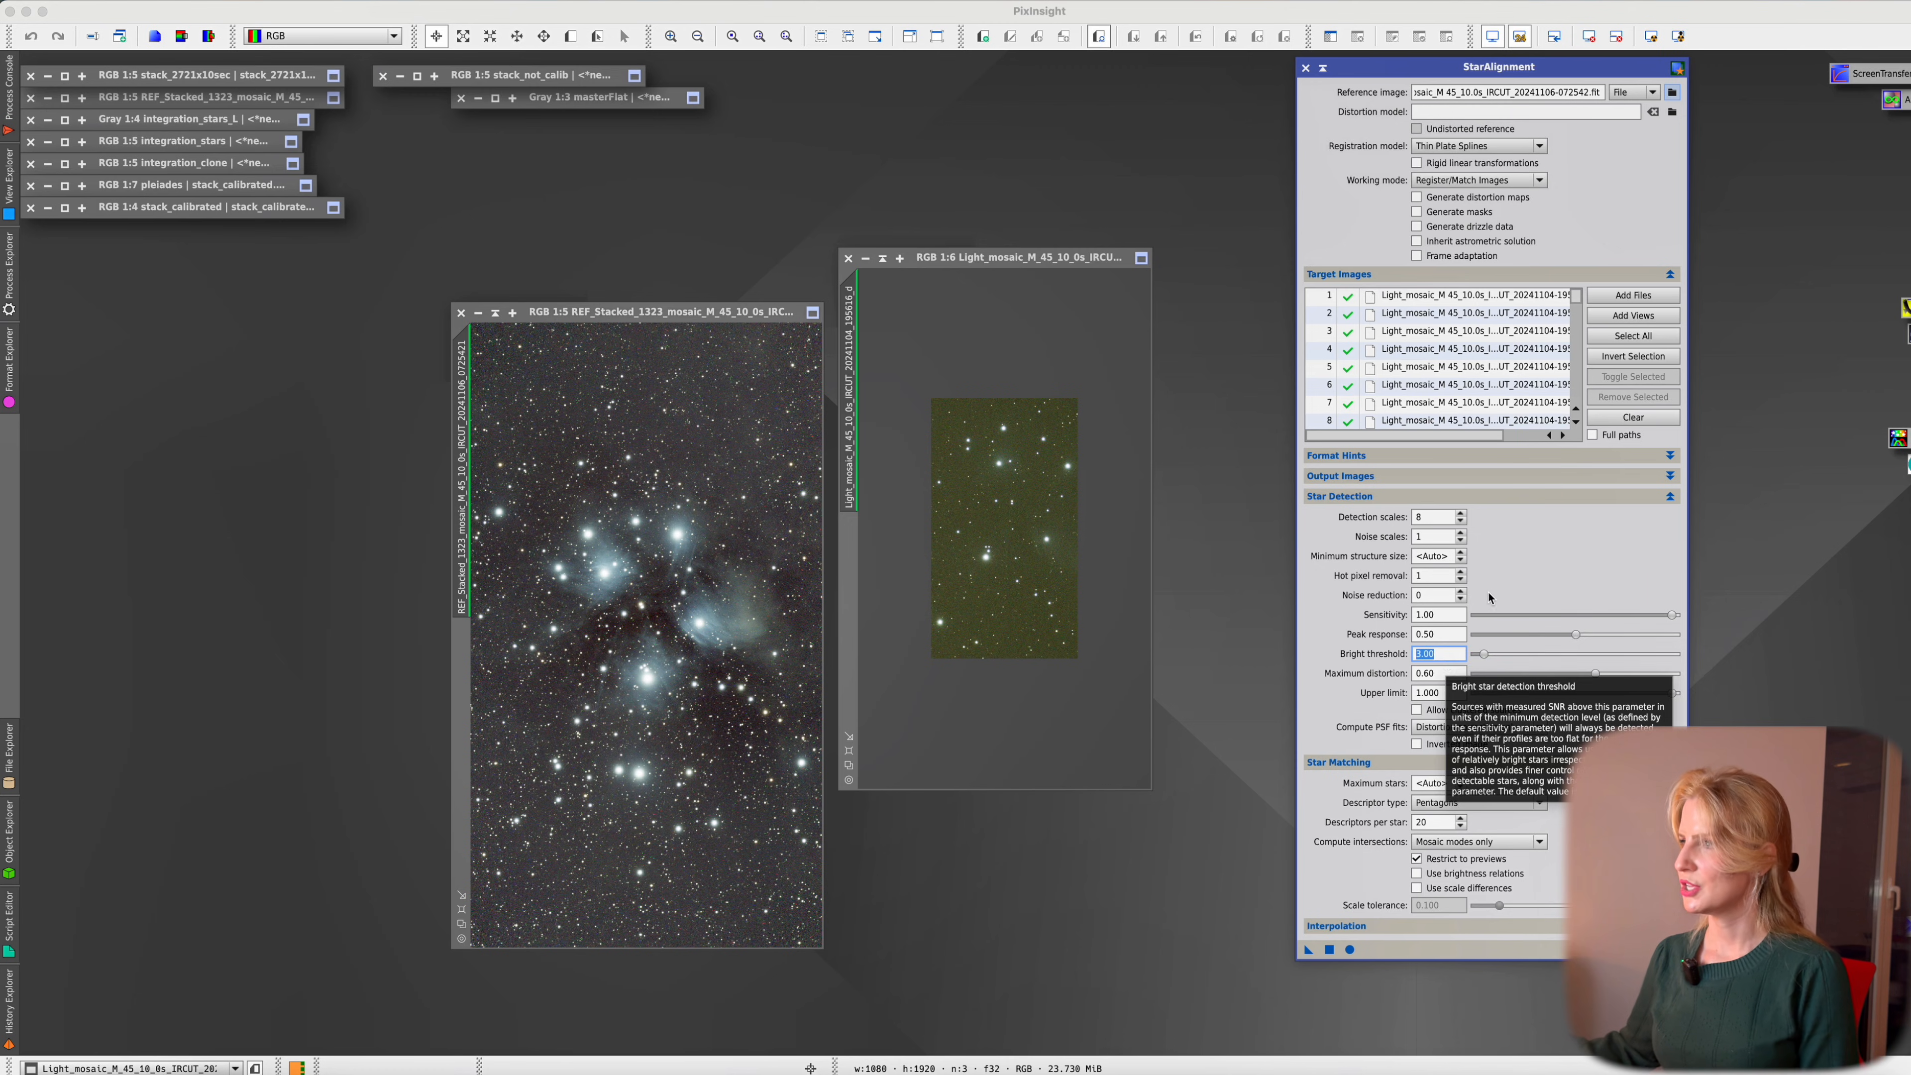
pyautogui.moveTo(1402, 694)
pyautogui.write('1.5')
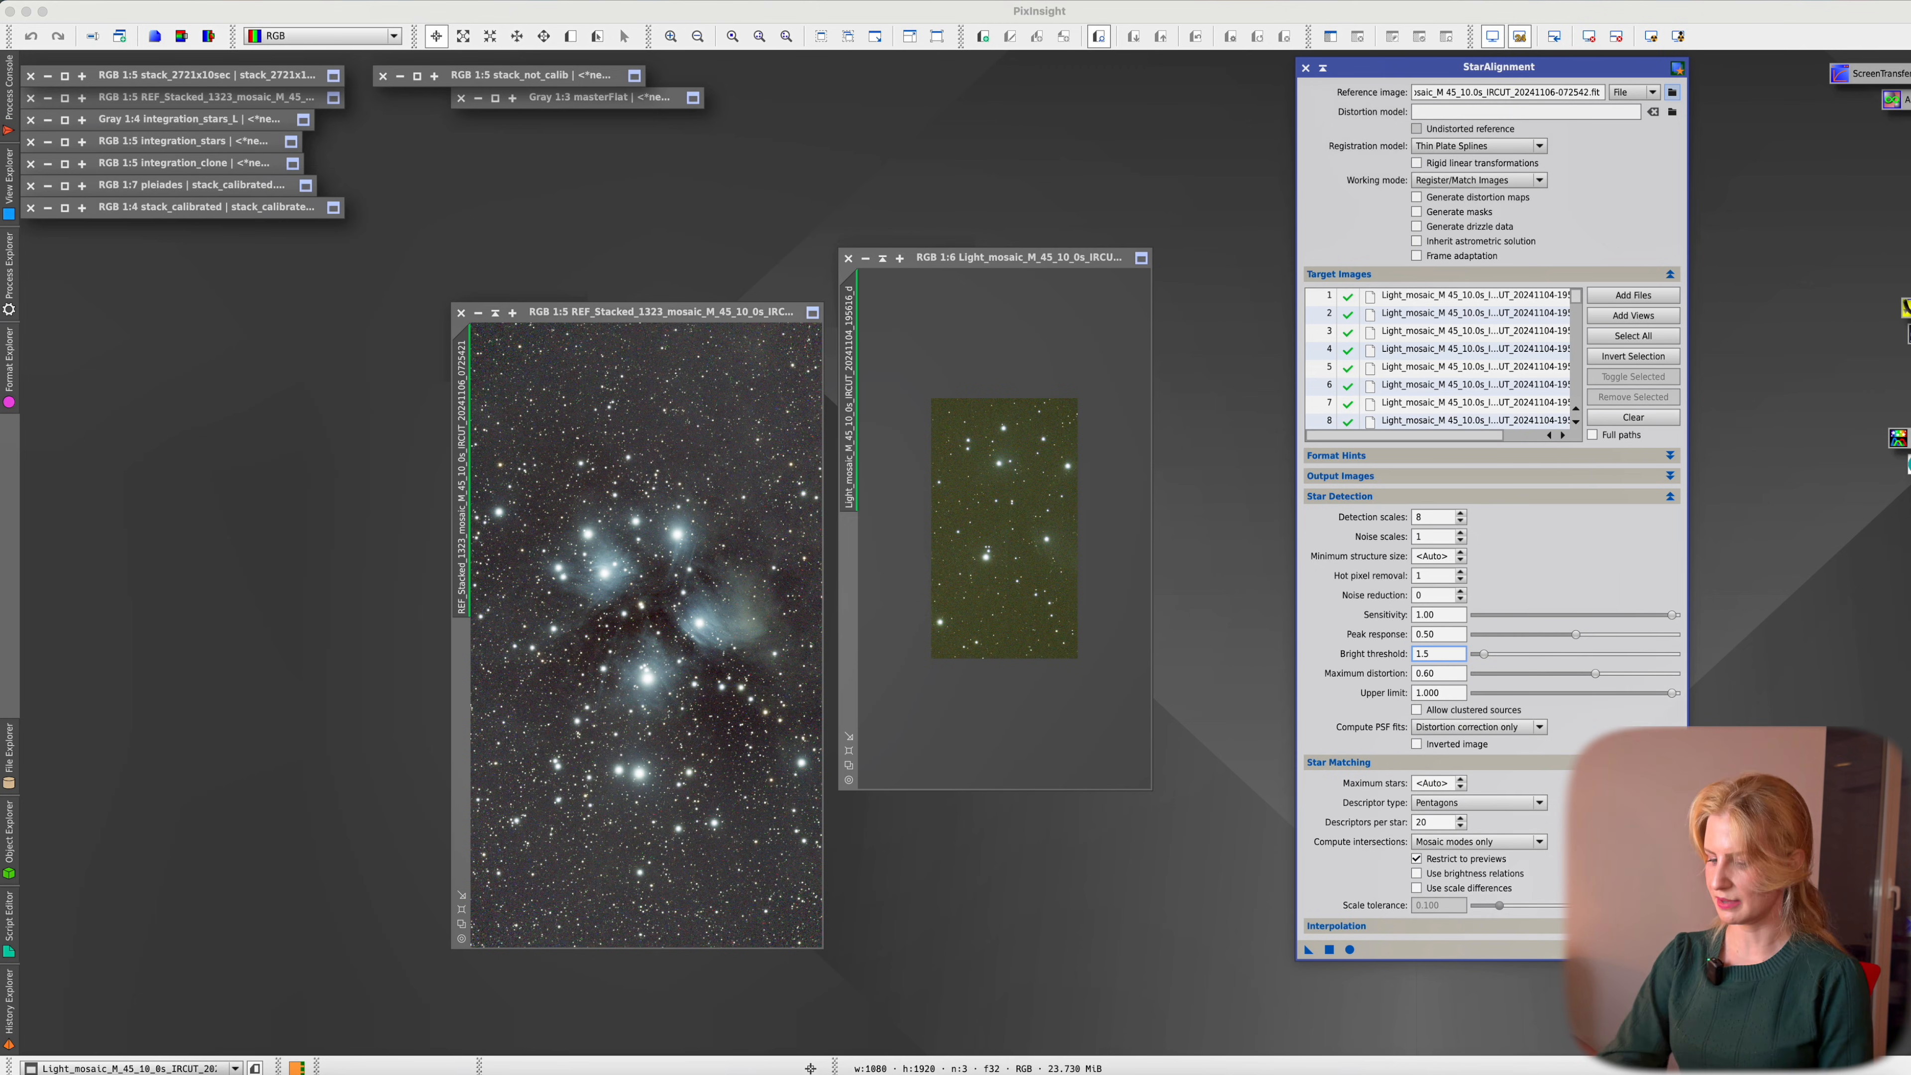
pyautogui.press('Tab')
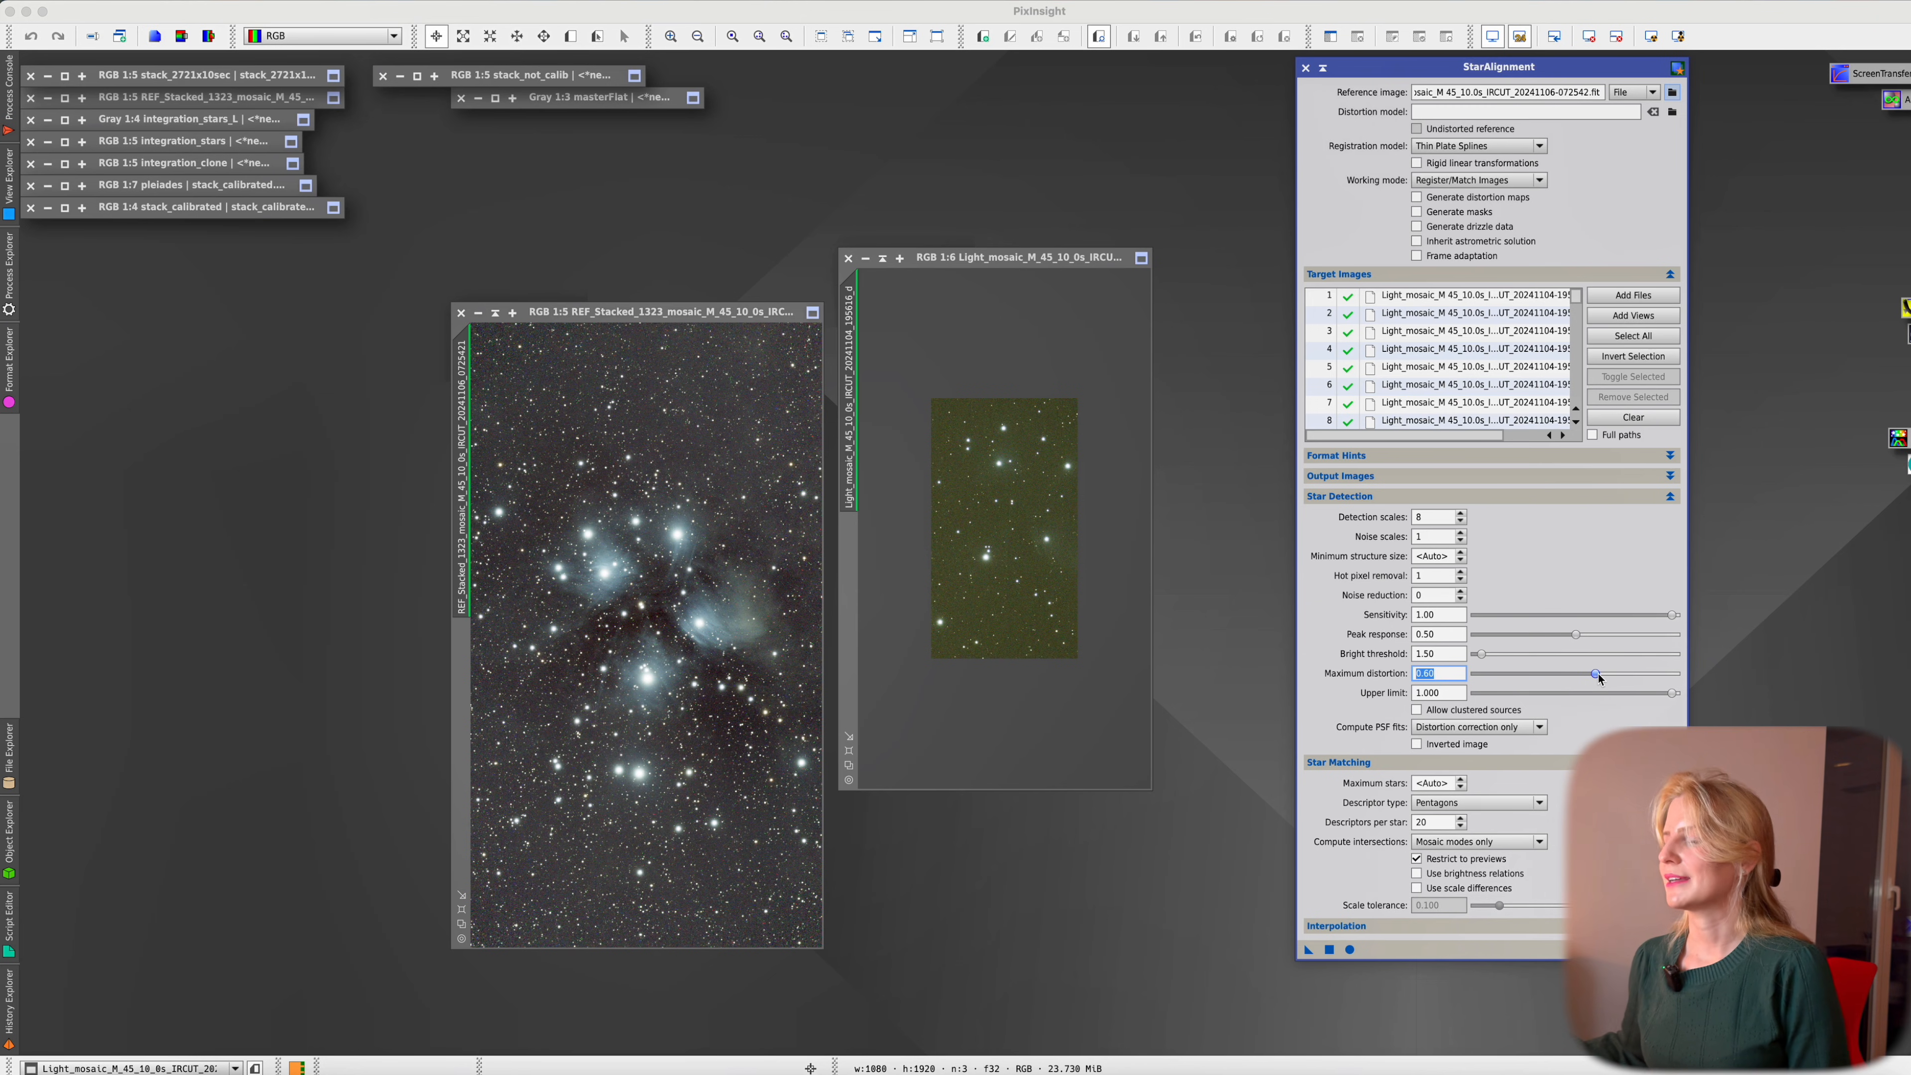
pyautogui.write('1')
pyautogui.press('Return')
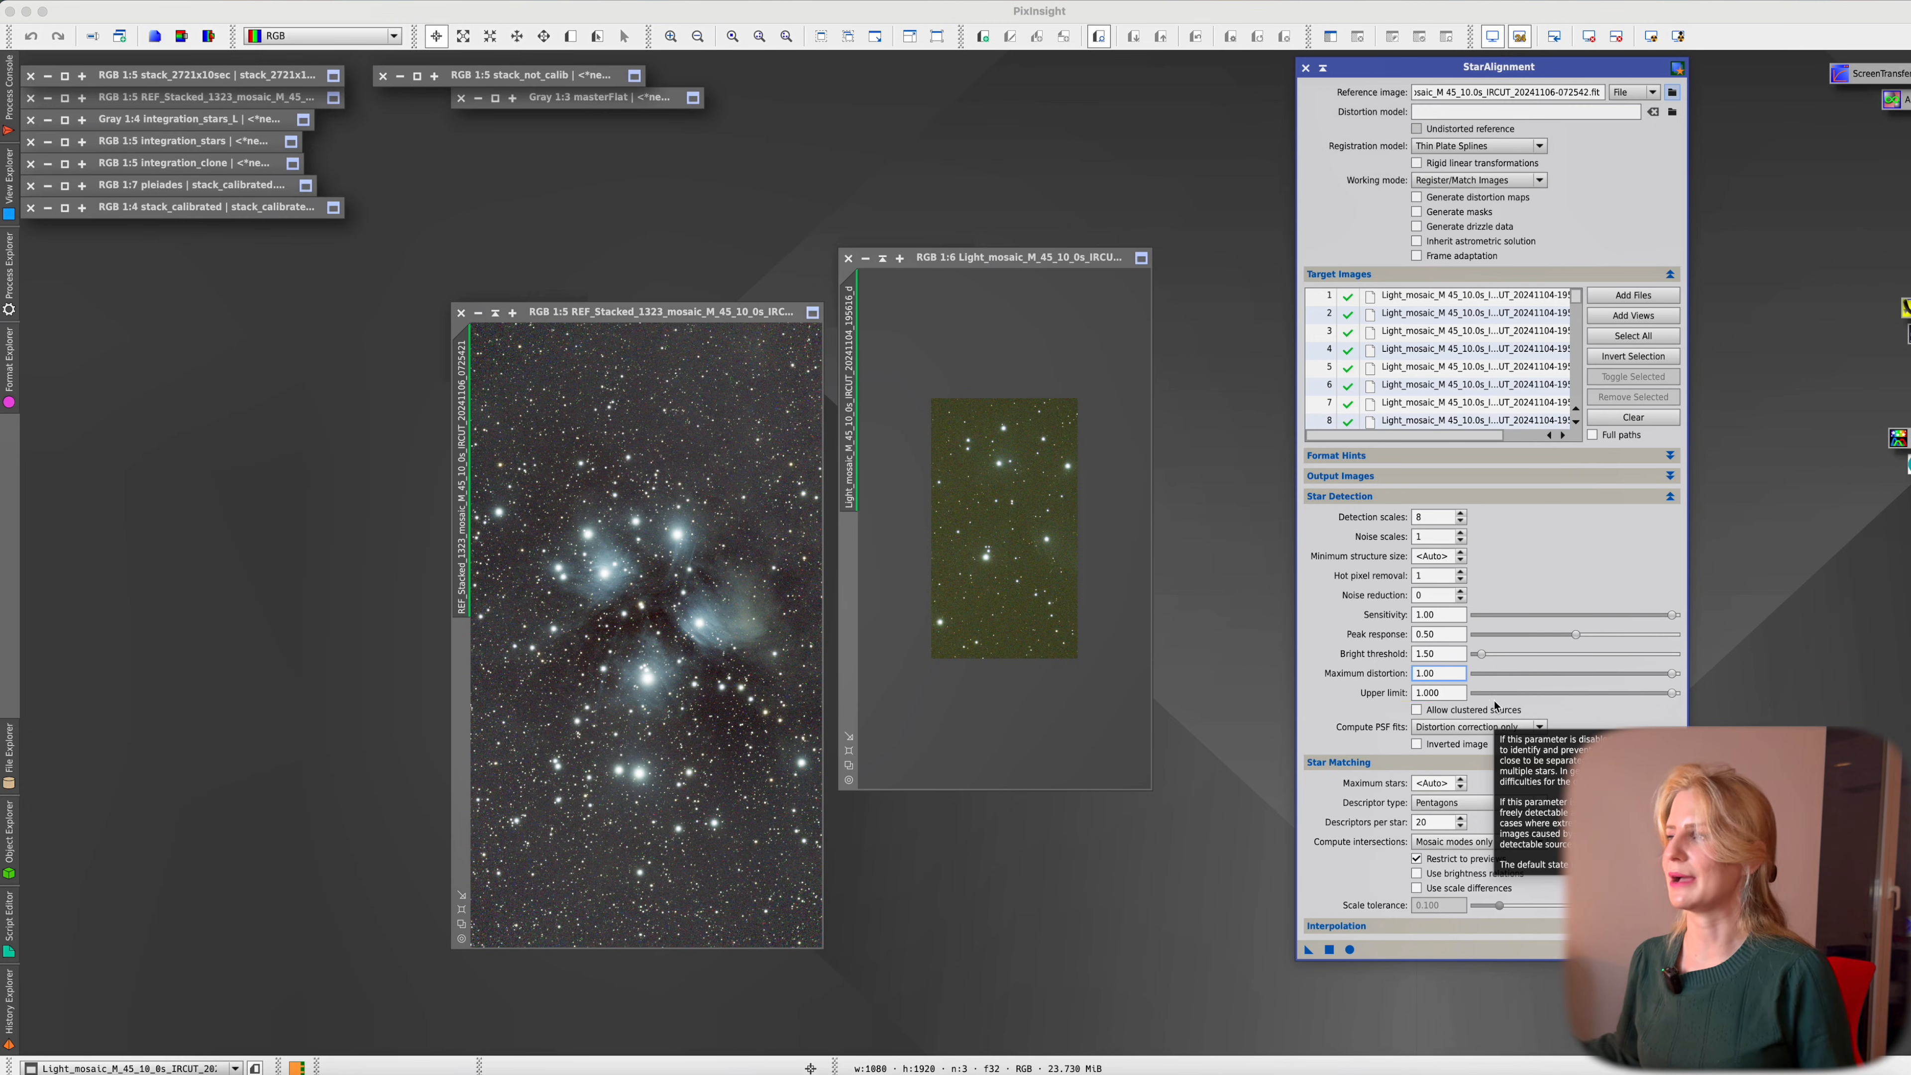
pyautogui.click(1417, 710)
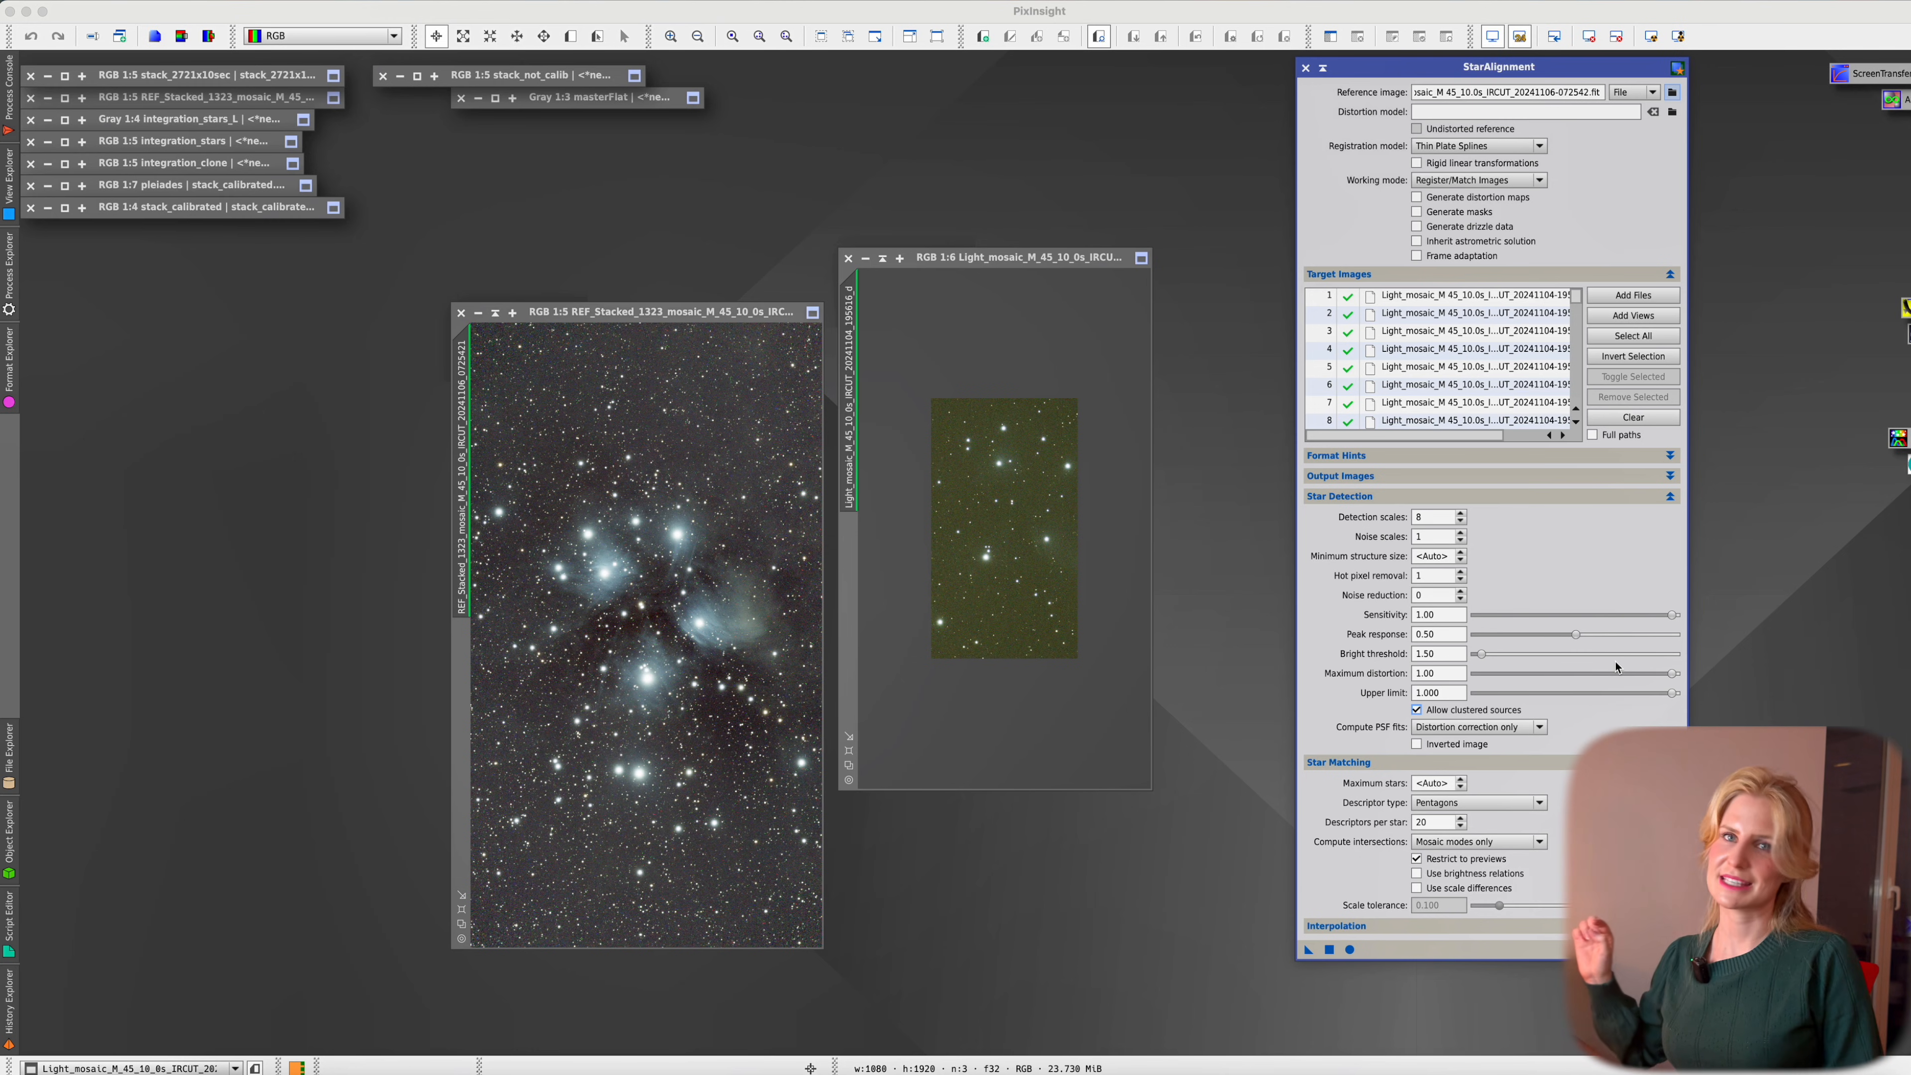
# Set Compute PSF fits to Always and descriptors per star to 256
pyautogui.click(1525, 727)
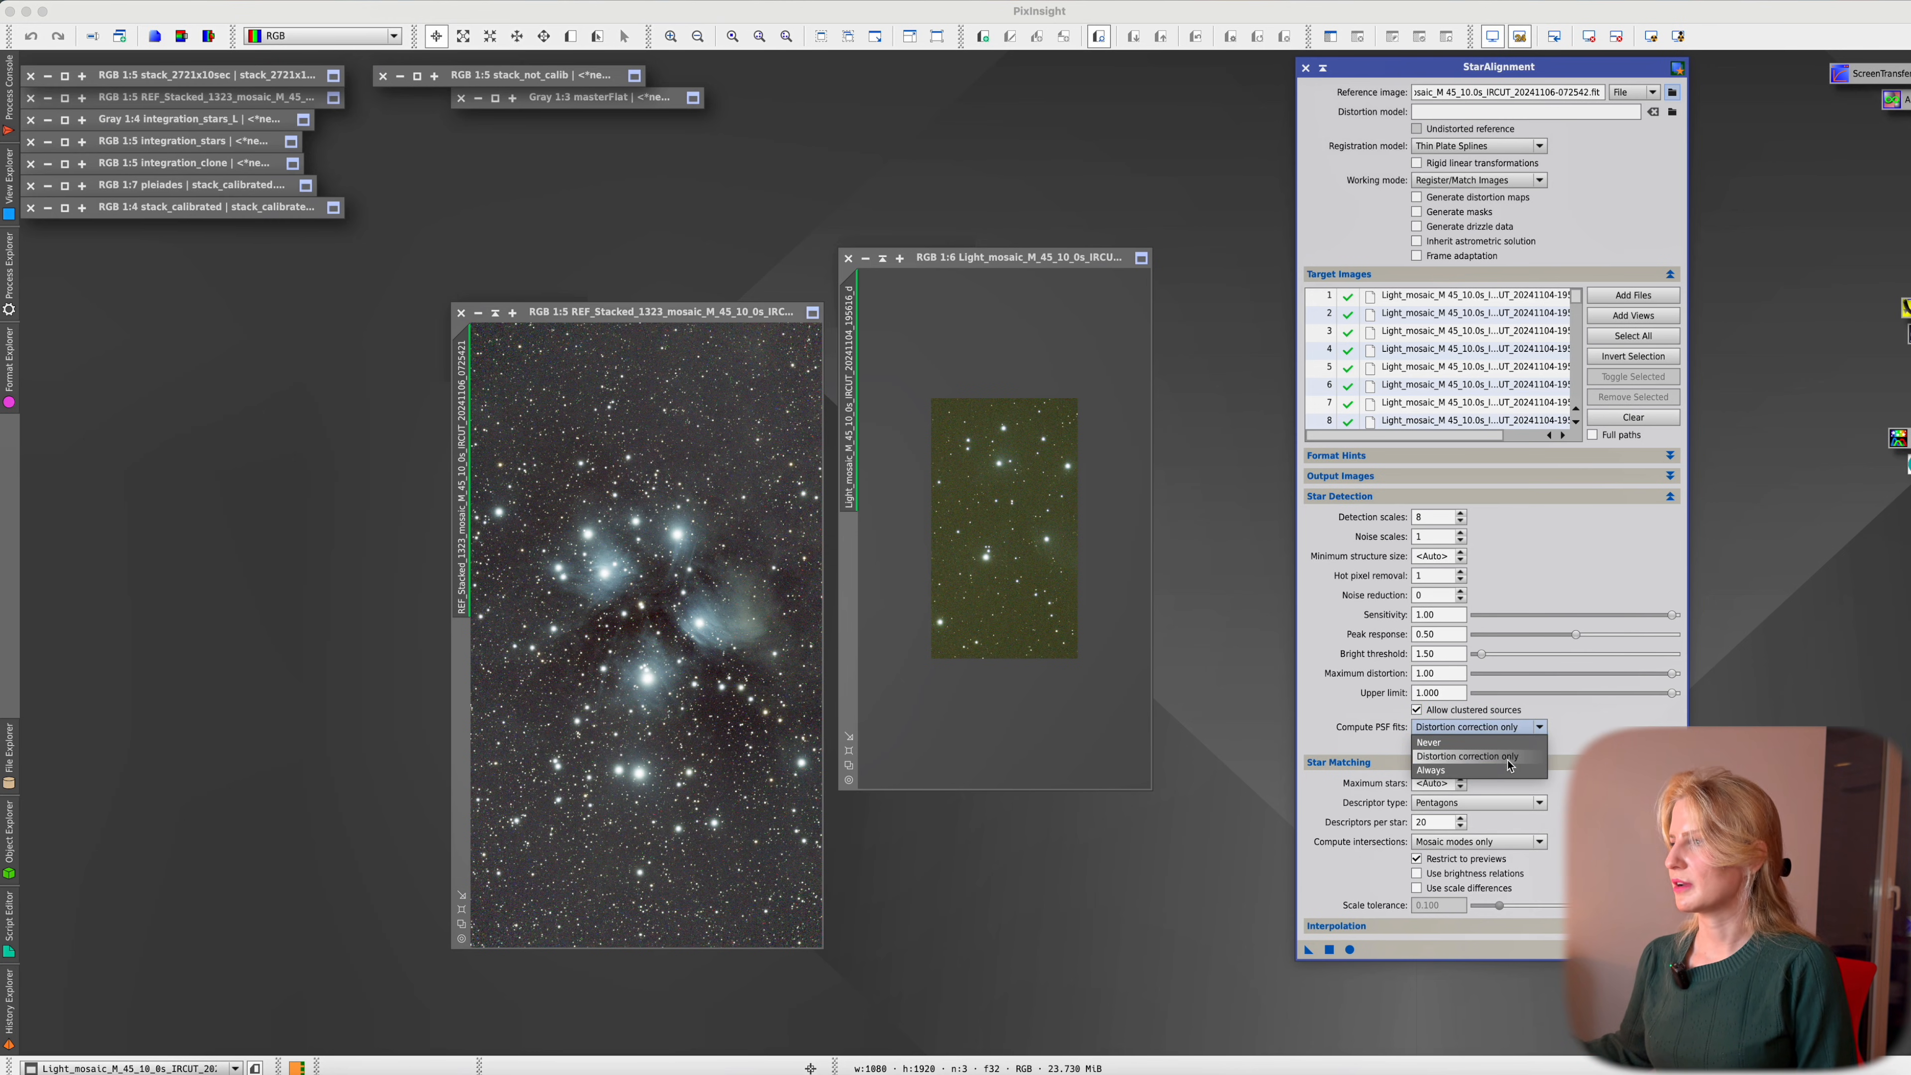
pyautogui.click(1543, 769)
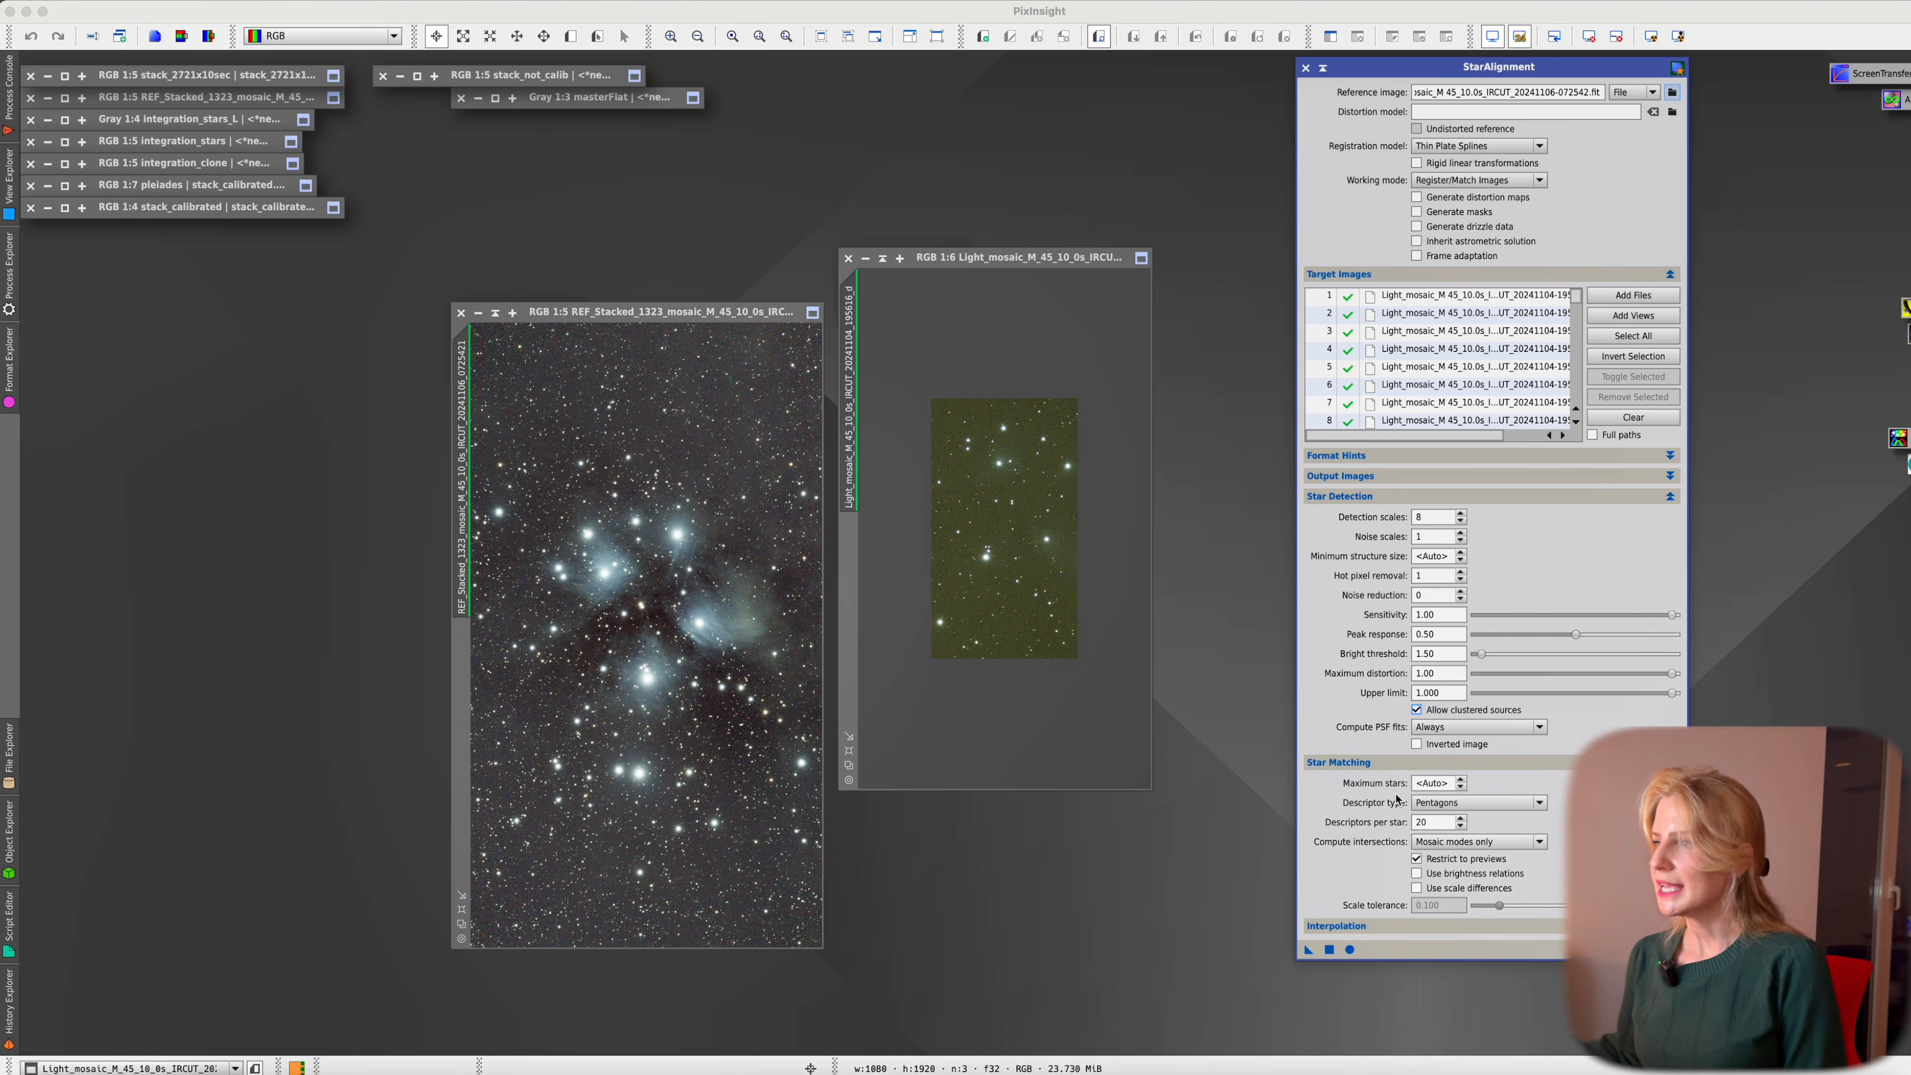
pyautogui.moveTo(1448, 825)
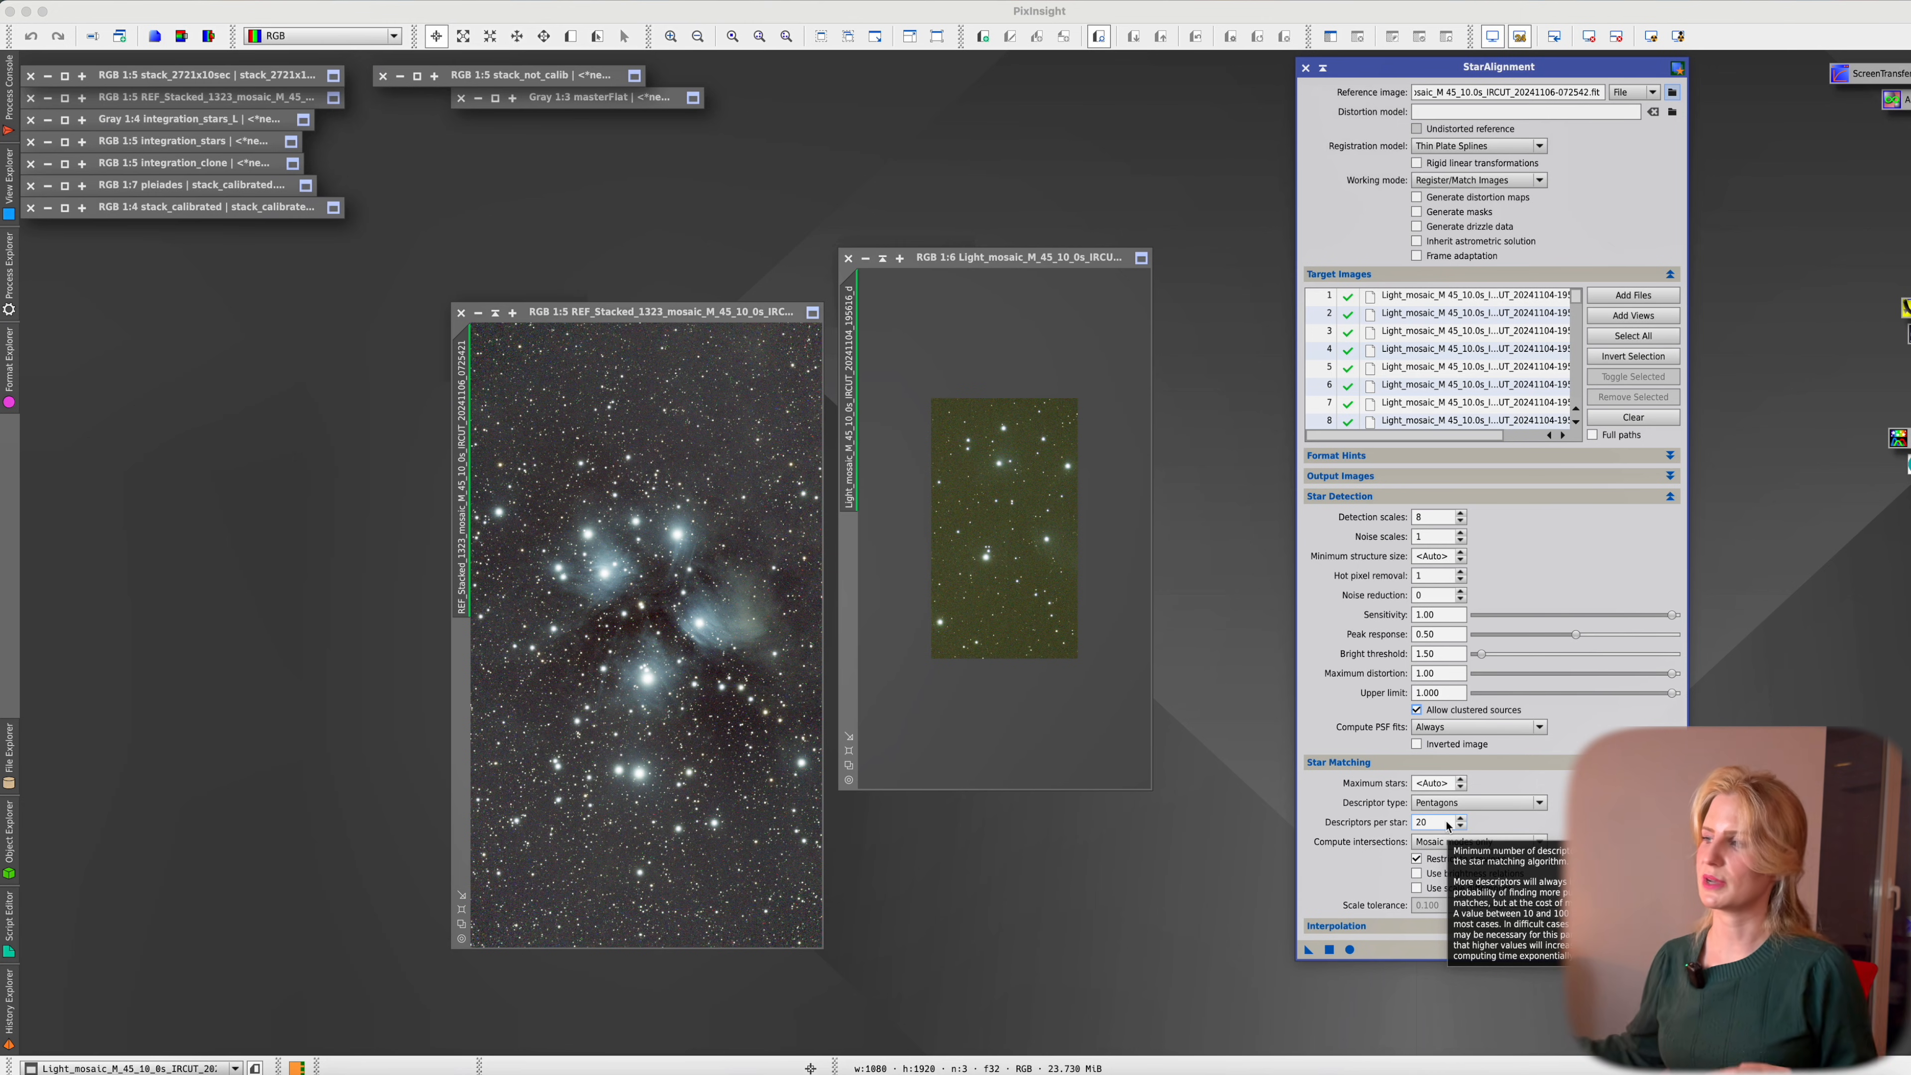
pyautogui.doubleClick(1447, 823)
pyautogui.write('256')
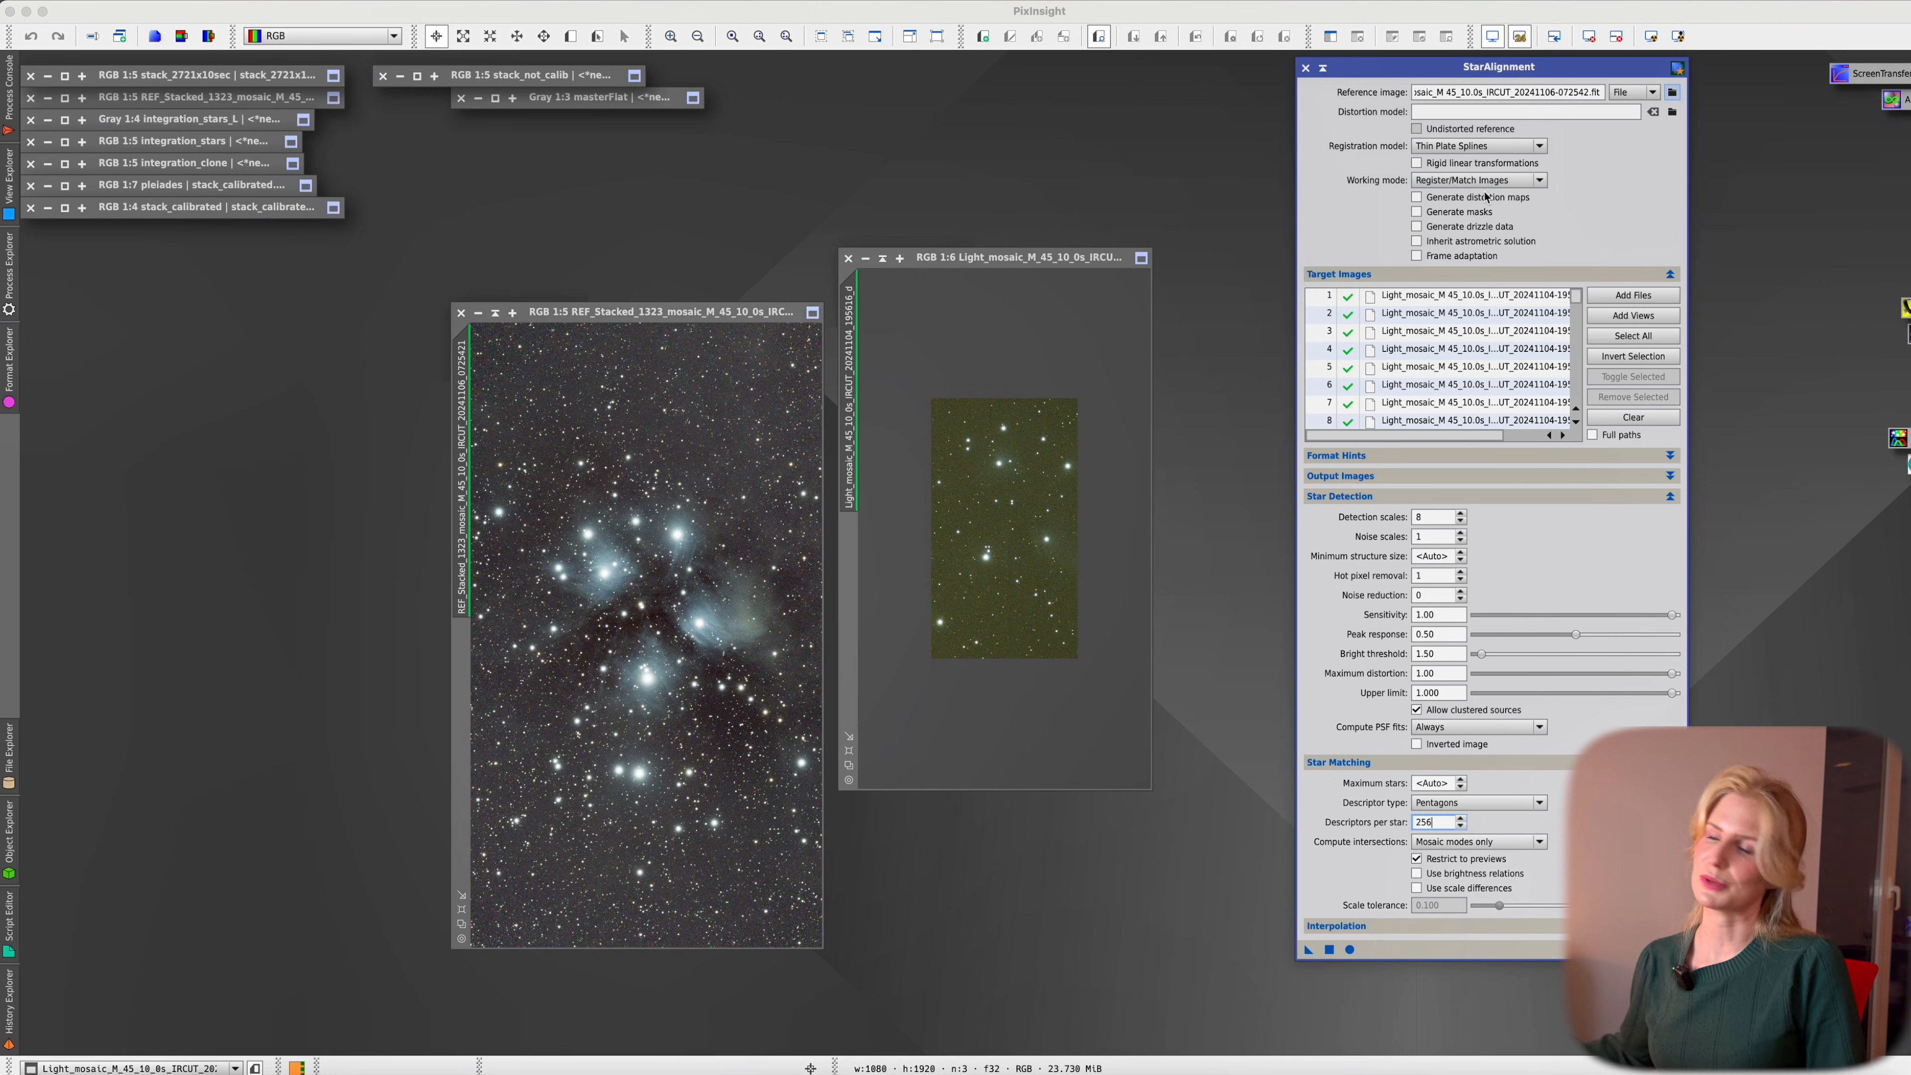
pyautogui.click(1511, 842)
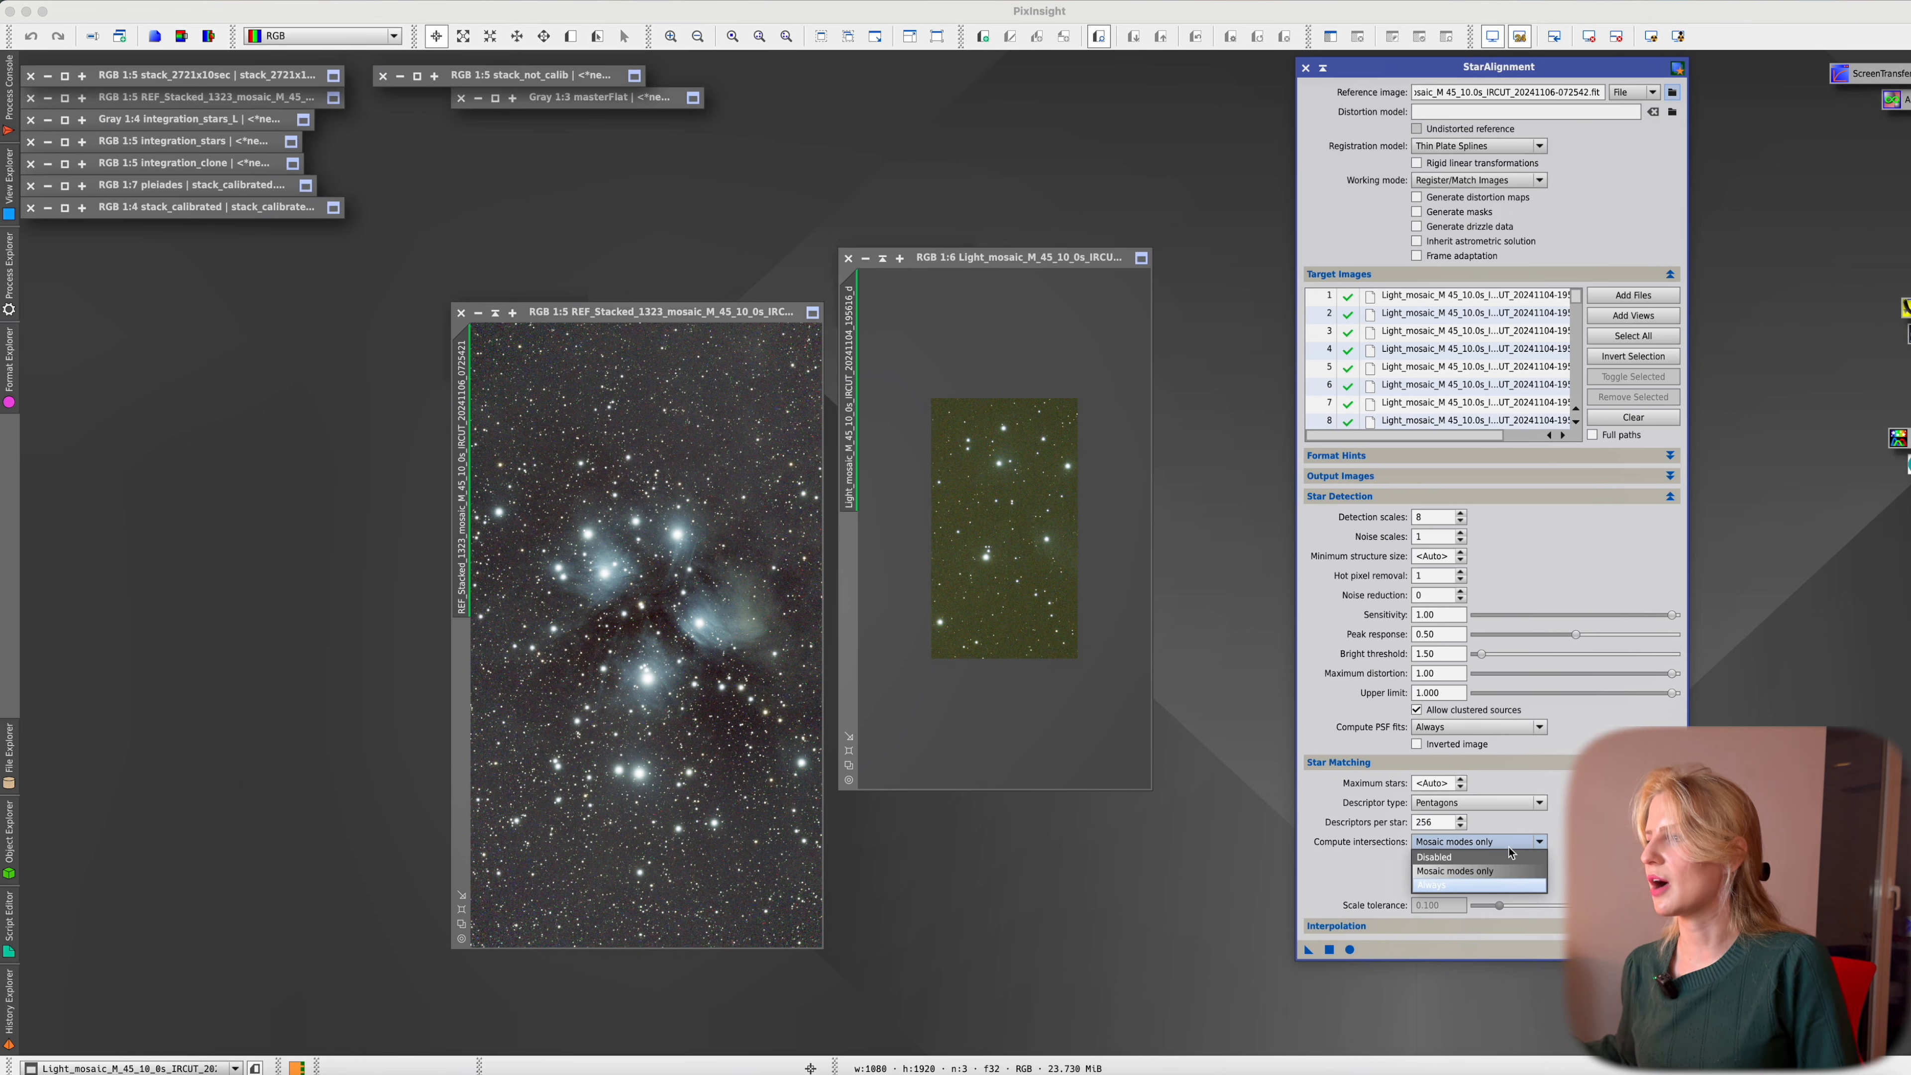
pyautogui.click(1505, 885)
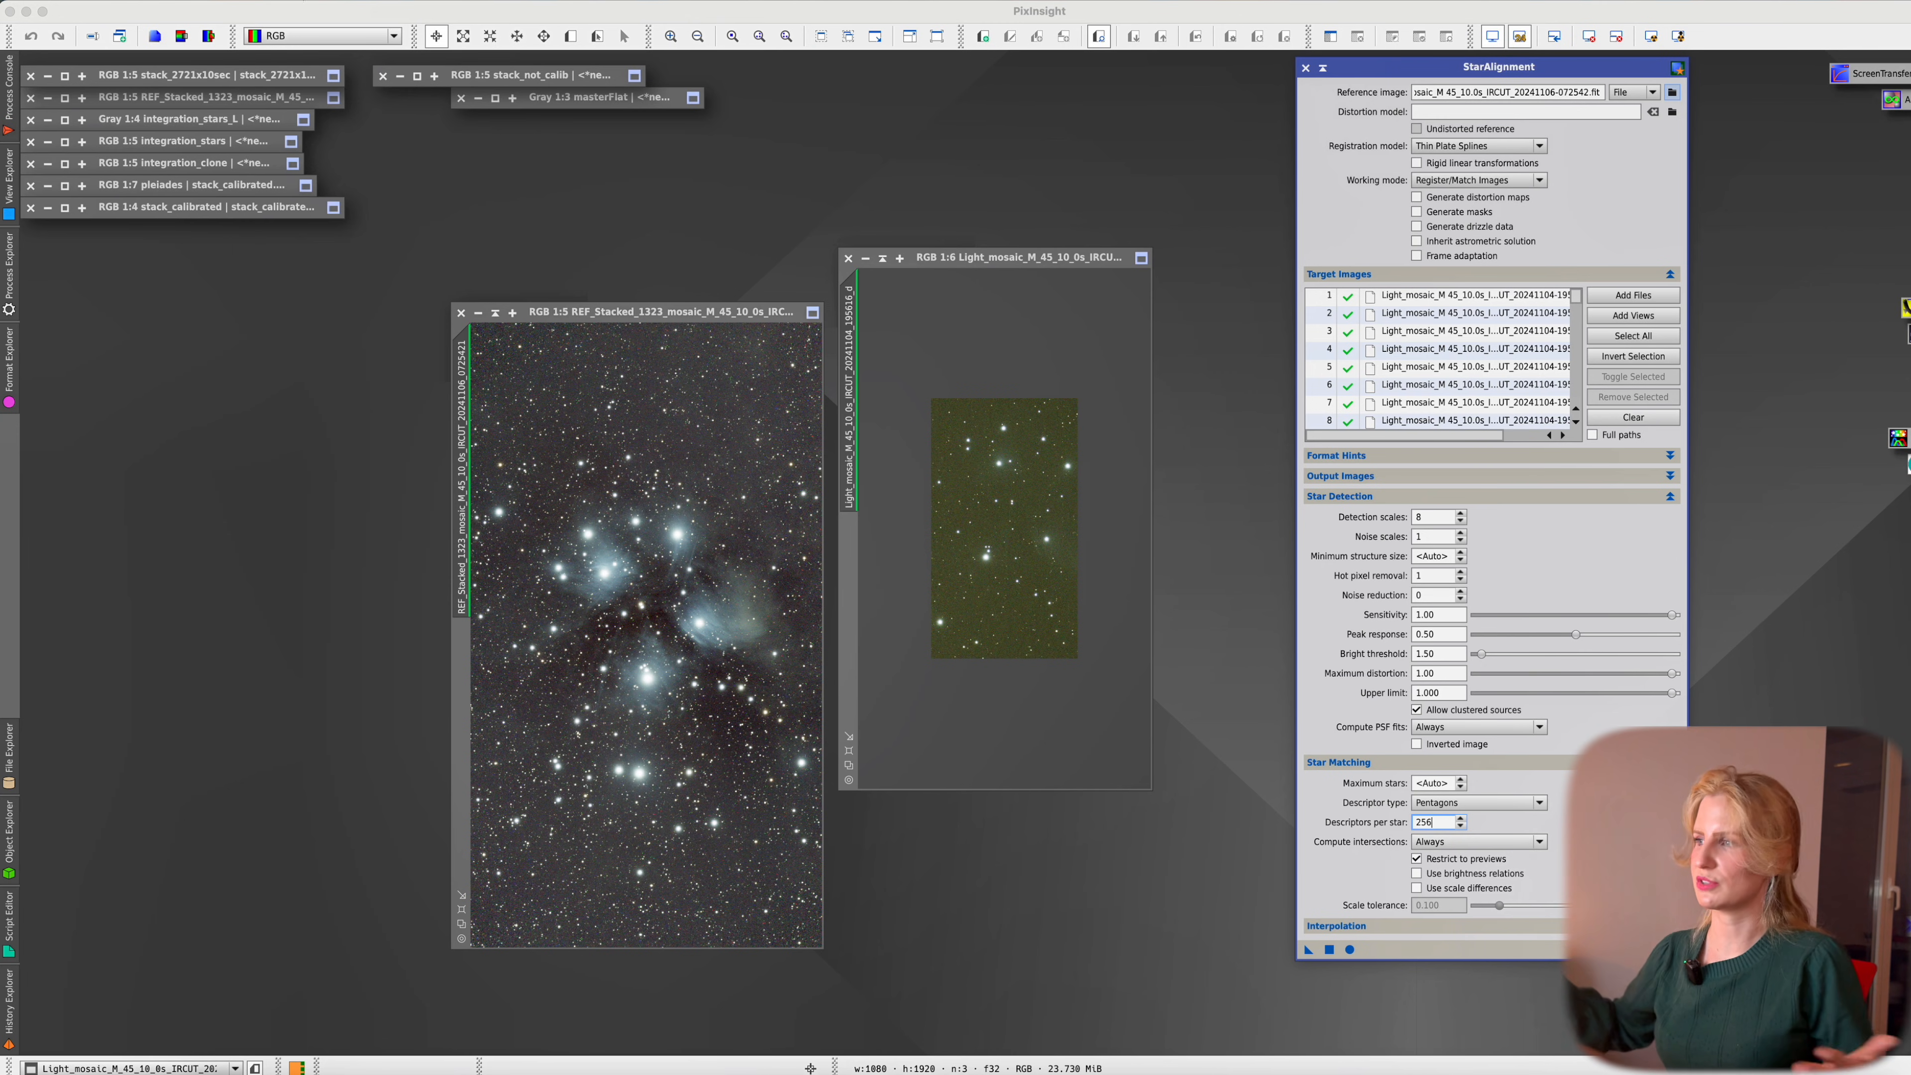
pyautogui.click(1441, 862)
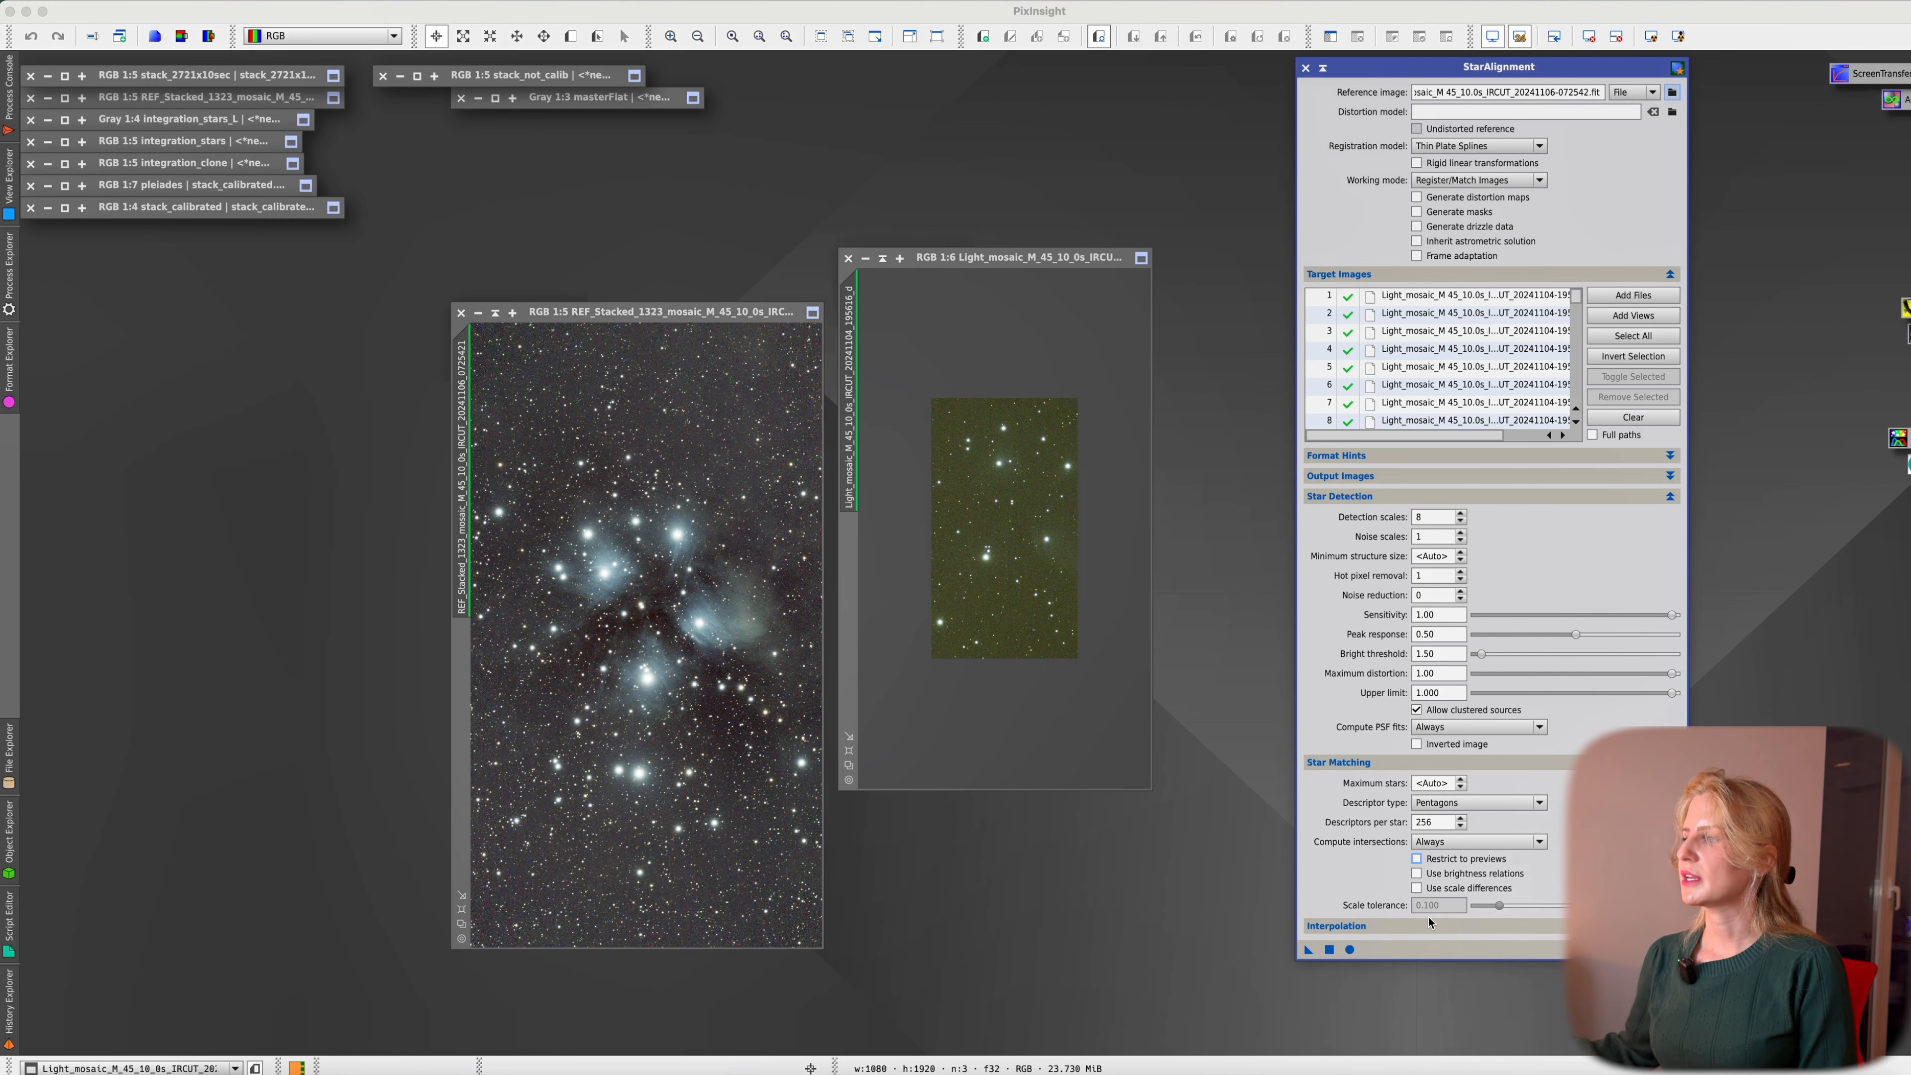
pyautogui.click(1434, 891)
pyautogui.click(1432, 878)
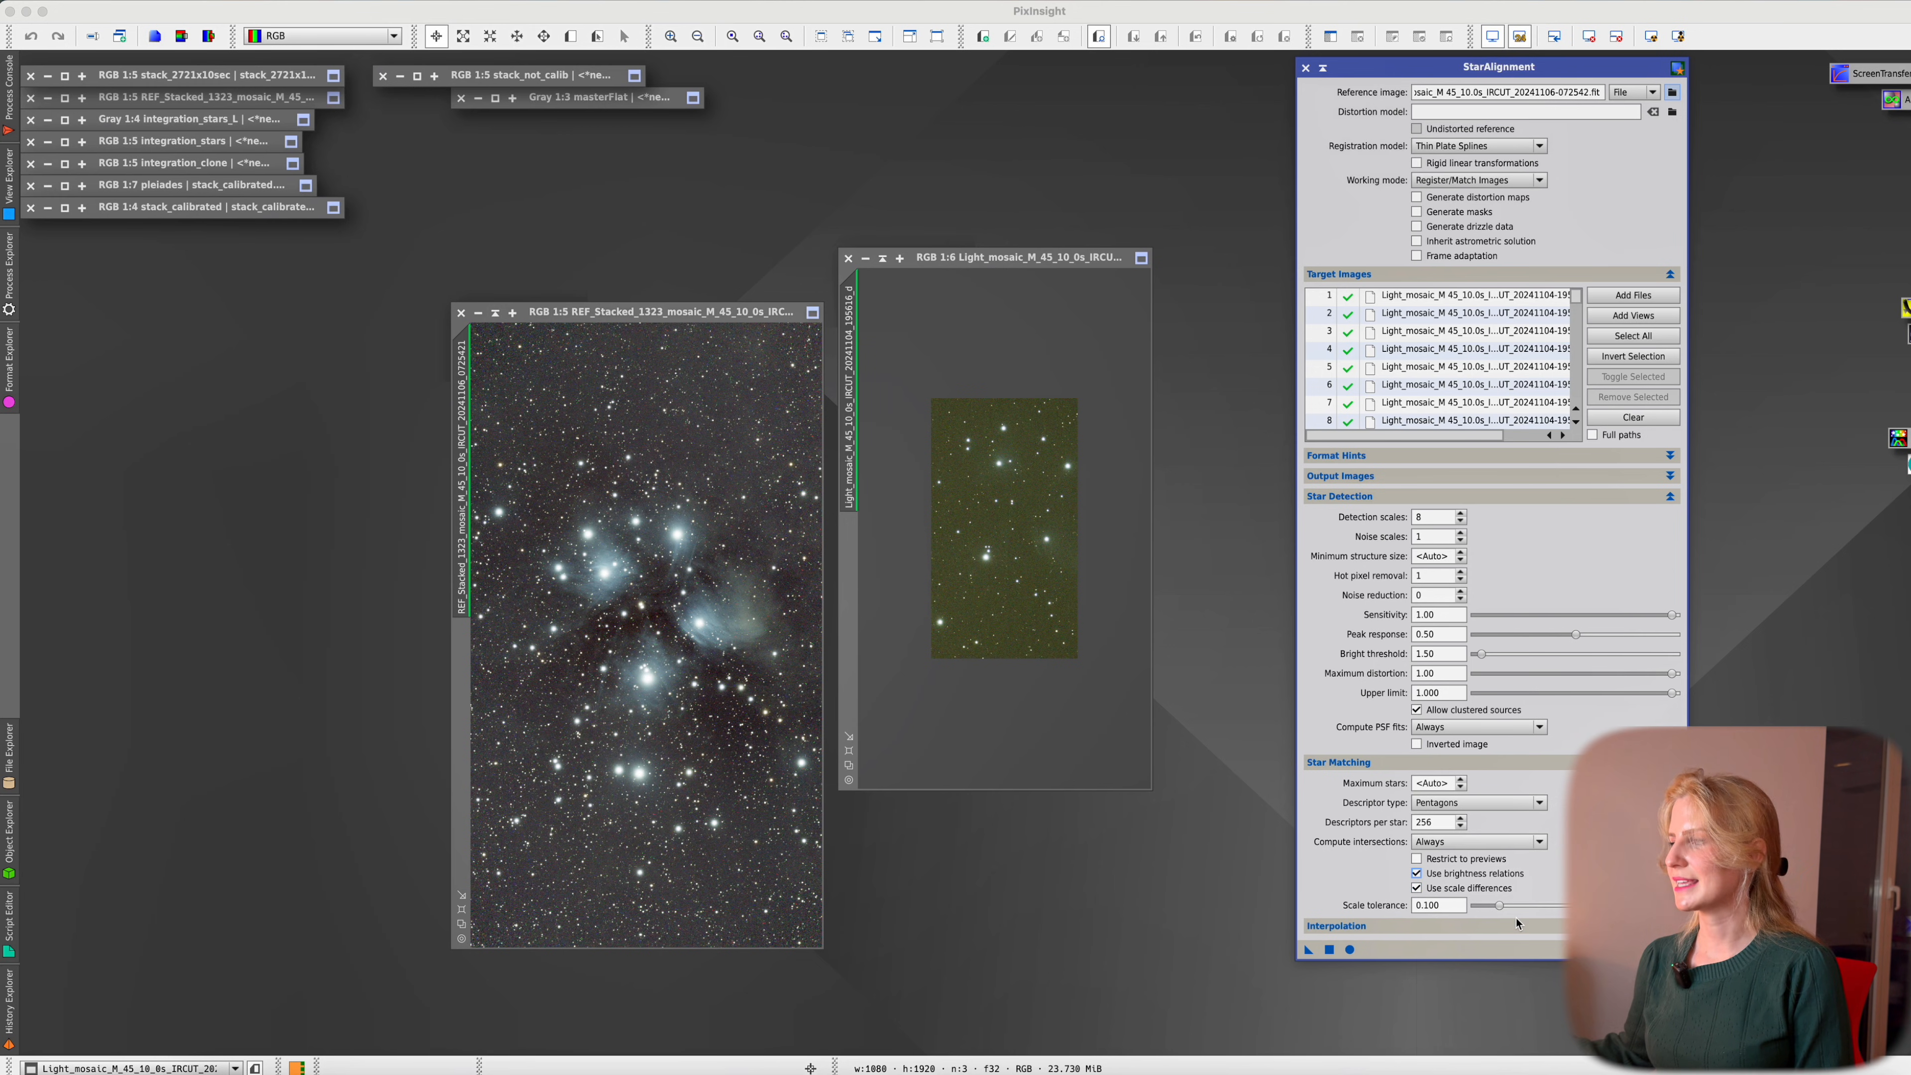
pyautogui.click(1502, 907)
pyautogui.moveTo(1505, 909); pyautogui.dragTo(1593, 907)
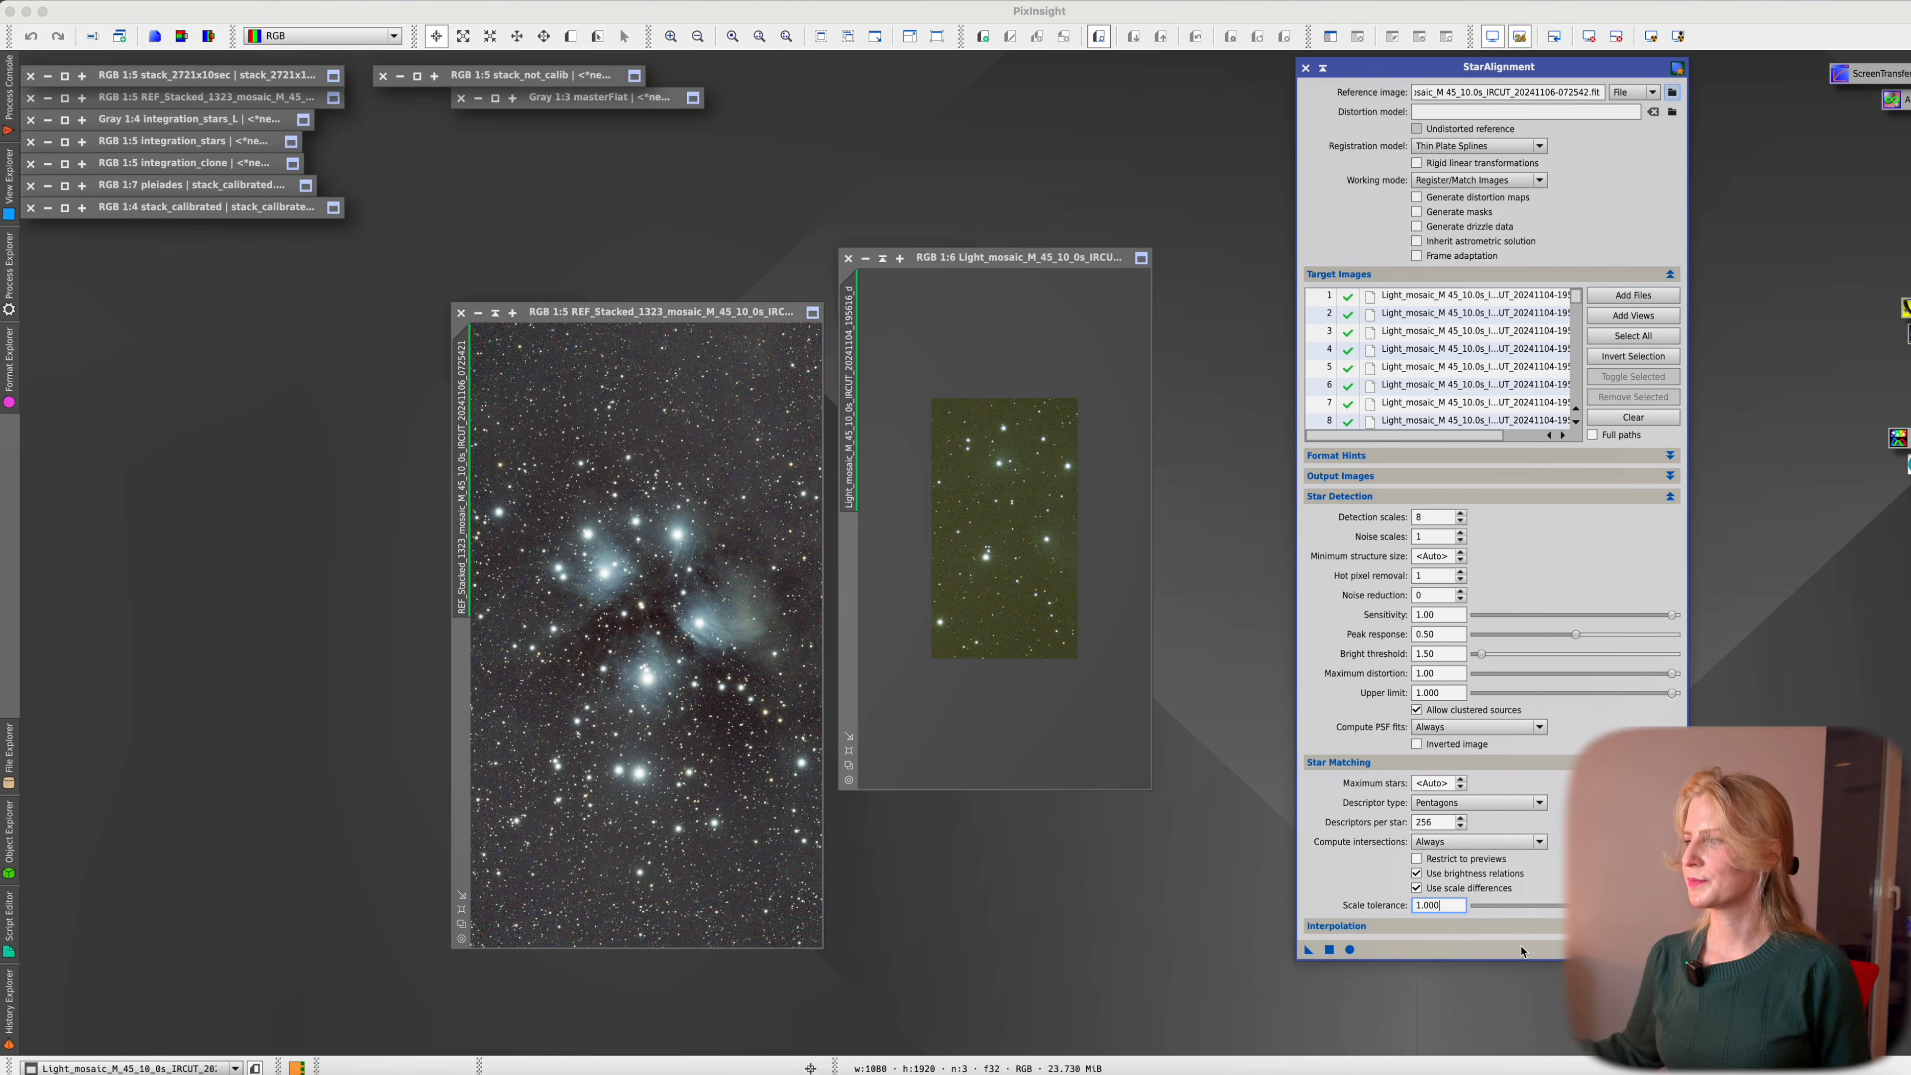
pyautogui.click(1508, 924)
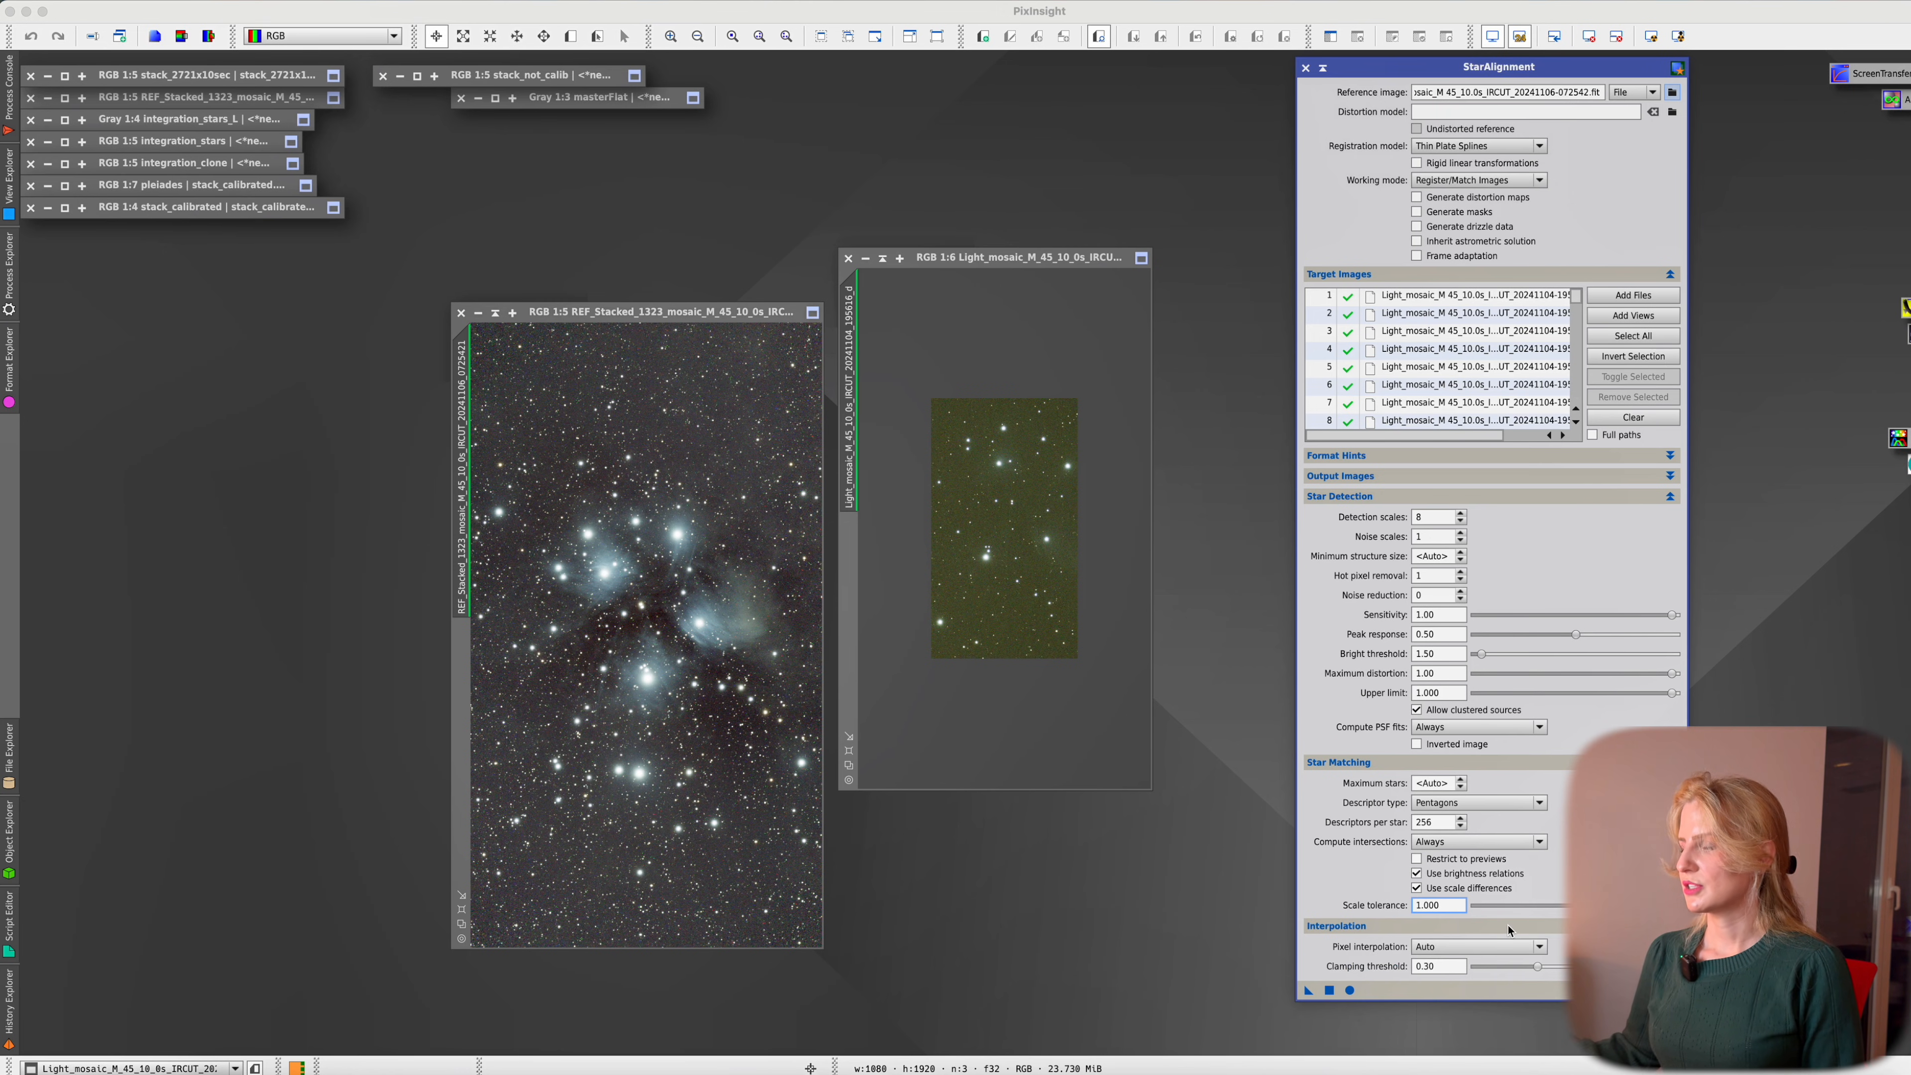
pyautogui.click(1508, 925)
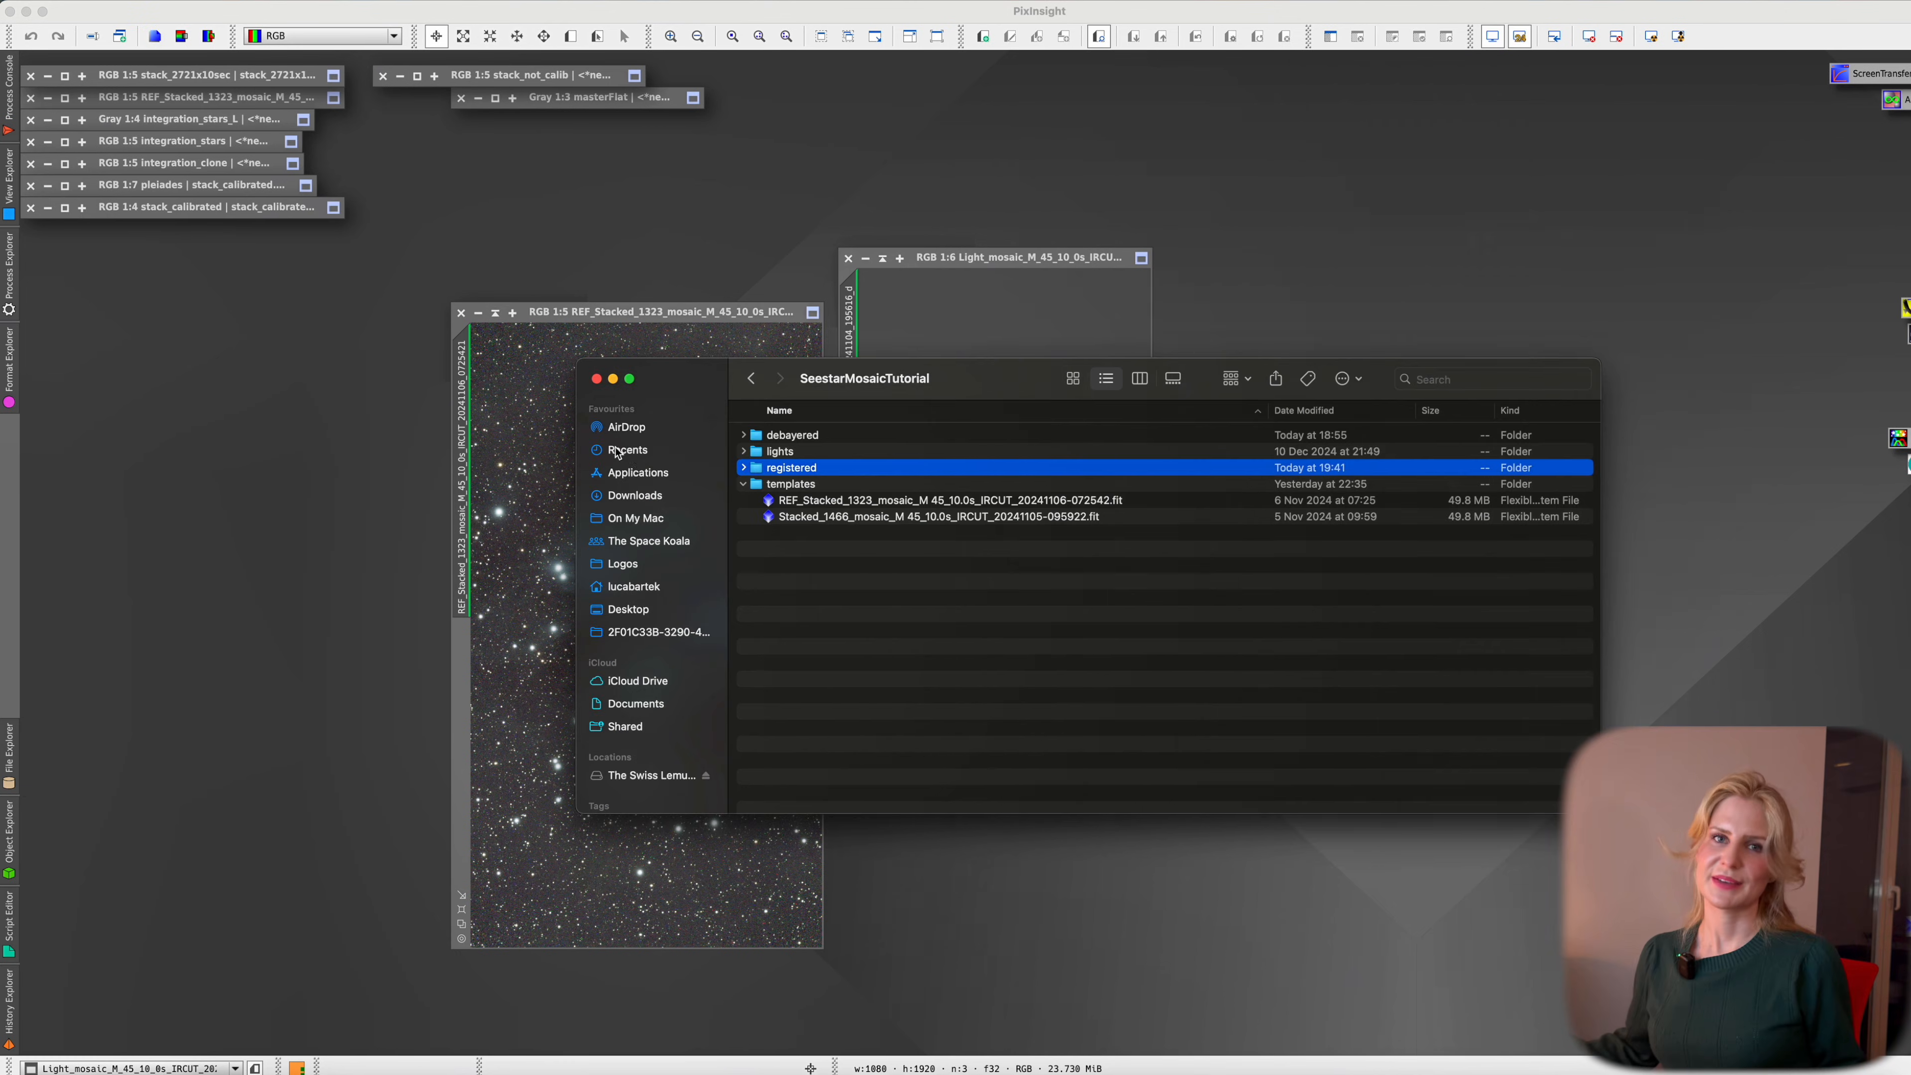
# Confirm the registered folder holds 2723 frames, then open the 021715 _d_r.xisf frame in PixInsight
pyautogui.doubleClick(777, 469)
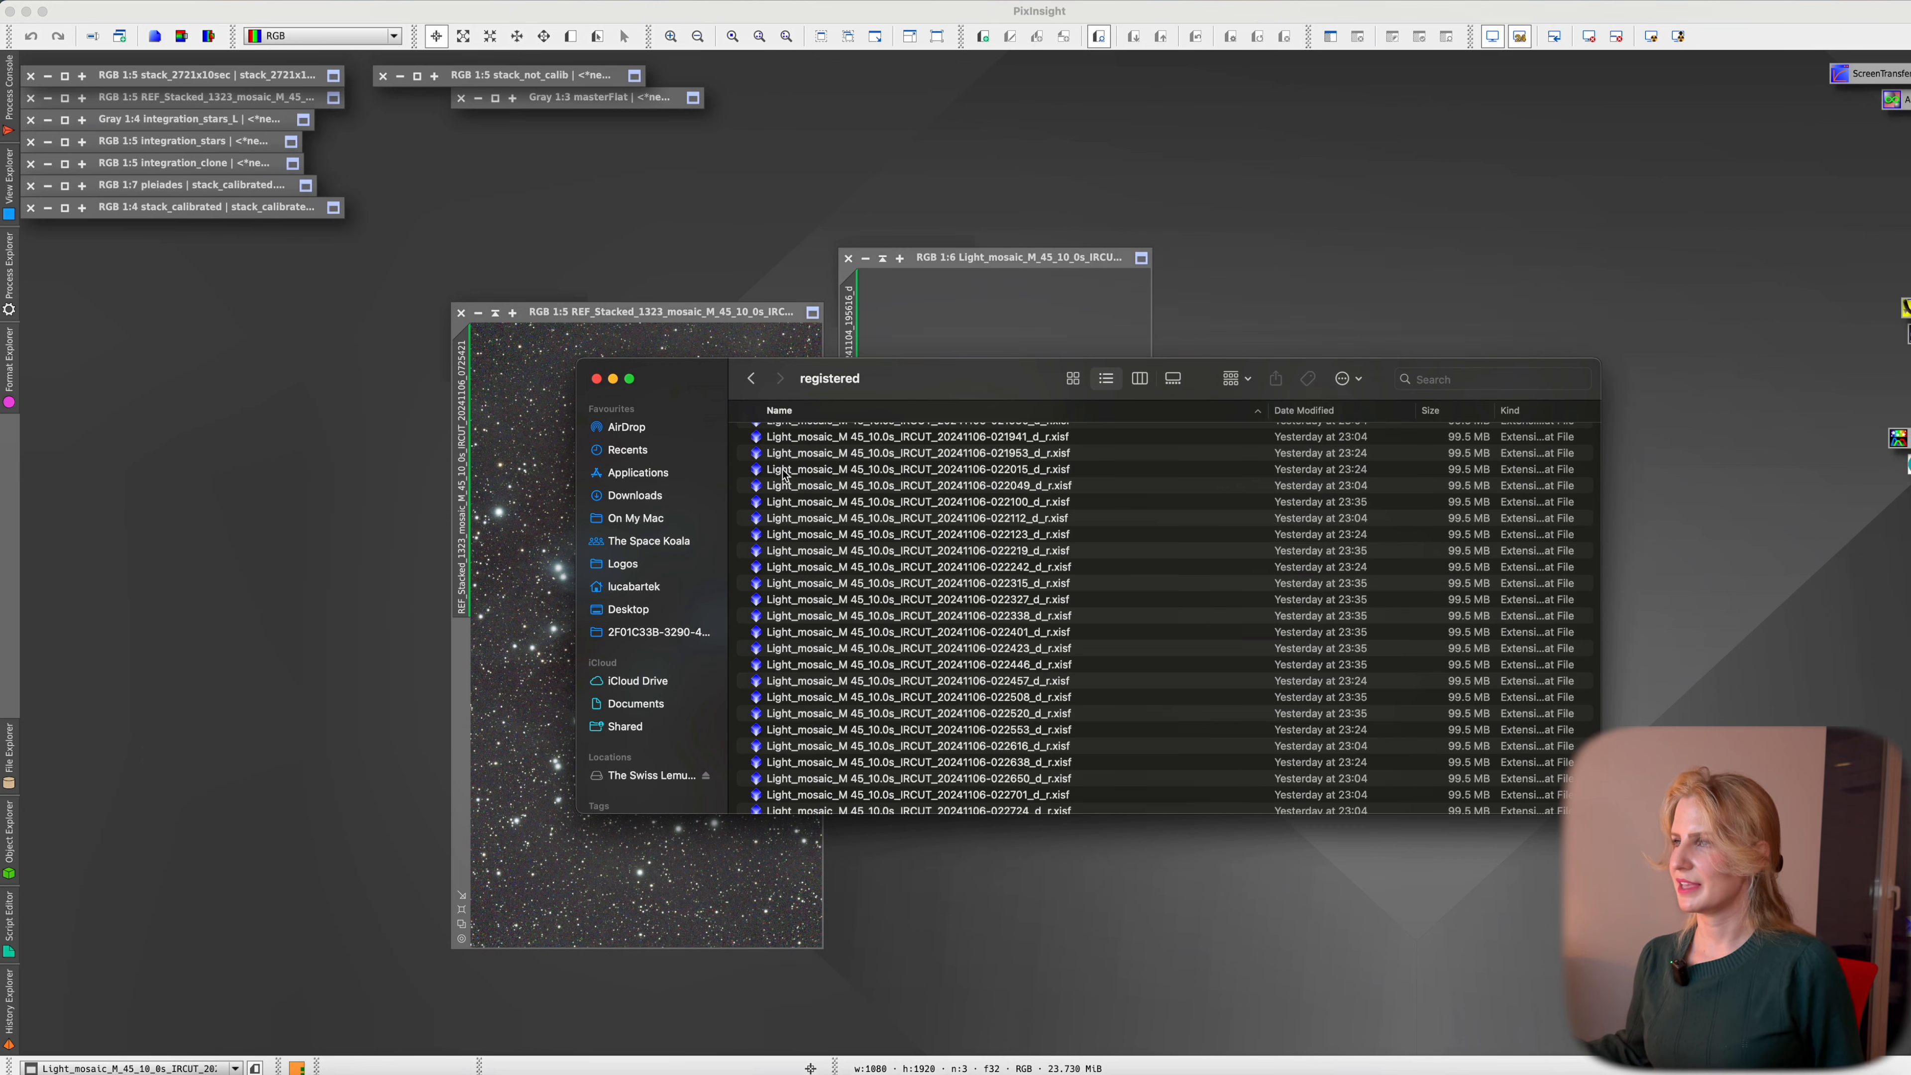
pyautogui.click(1120, 519)
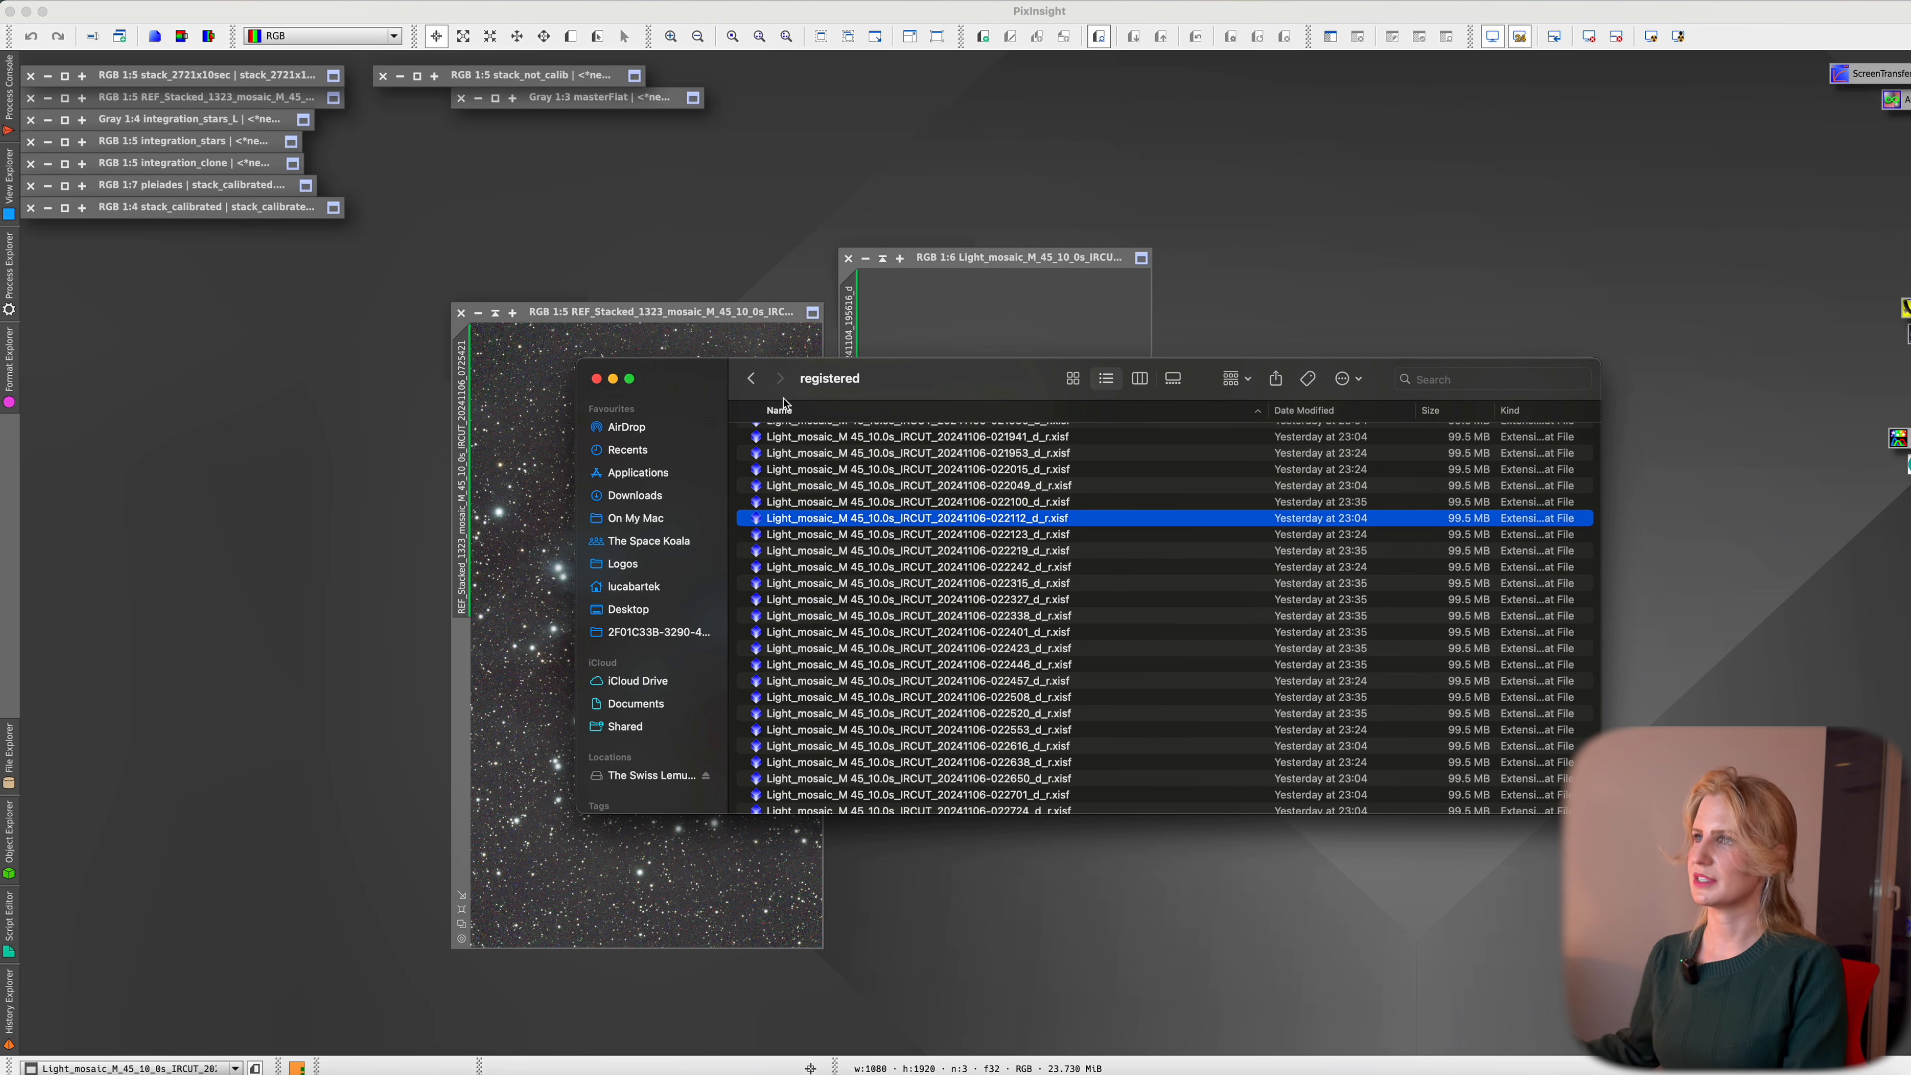
pyautogui.press('super+a')
pyautogui.rightClick(963, 539)
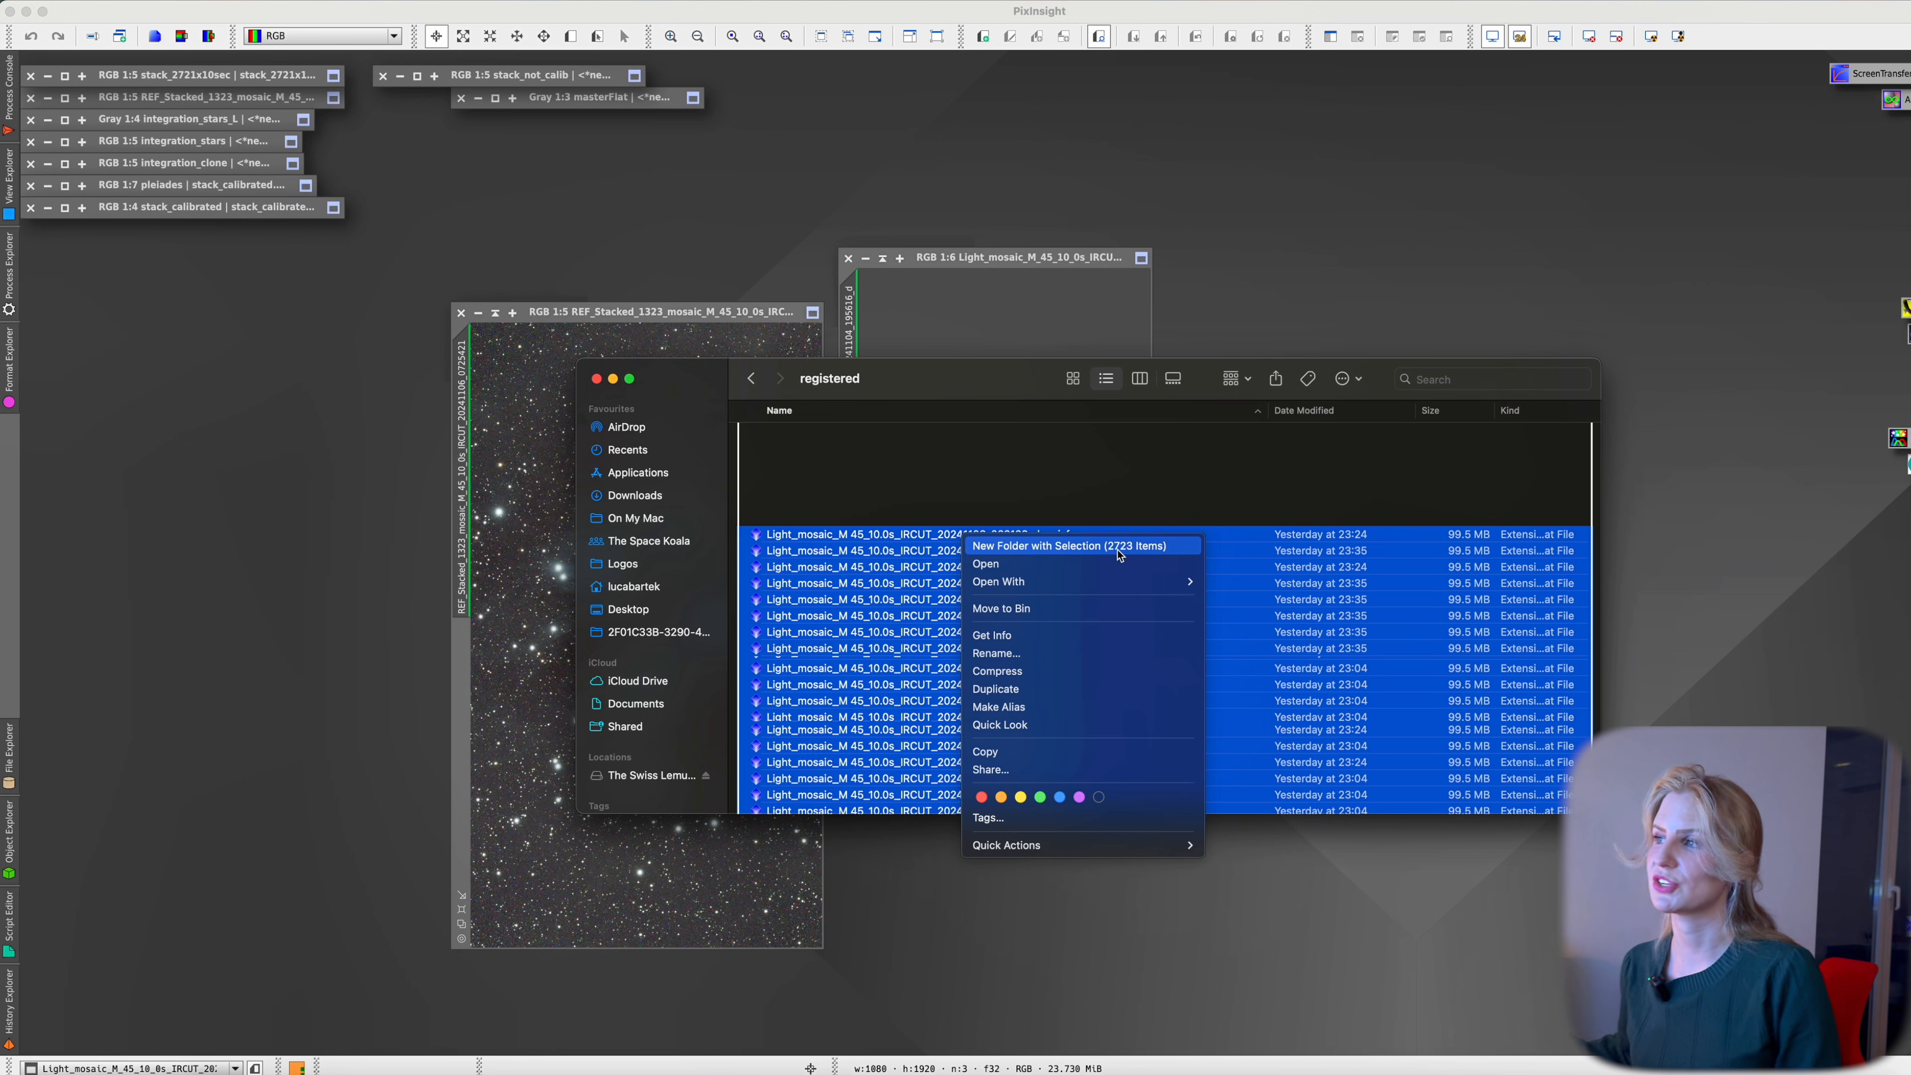
pyautogui.press('Escape')
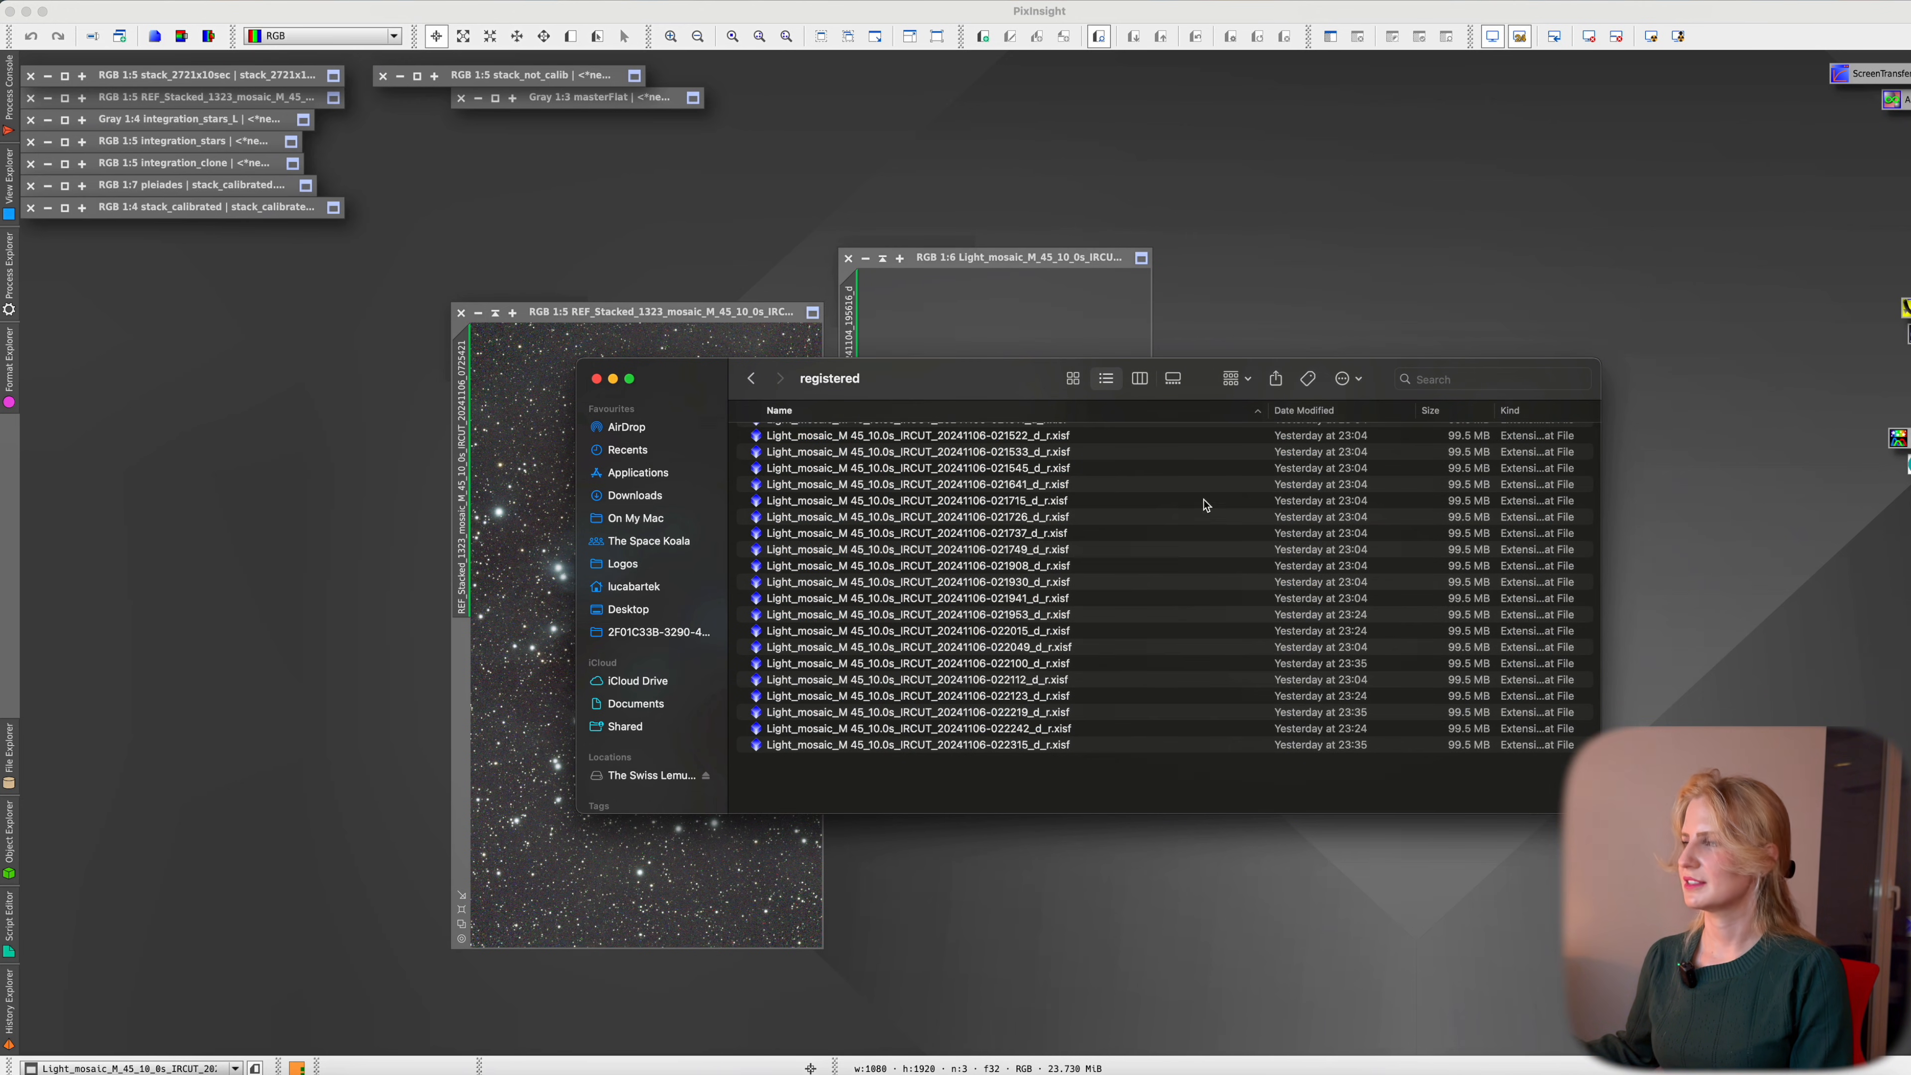
pyautogui.click(1147, 500)
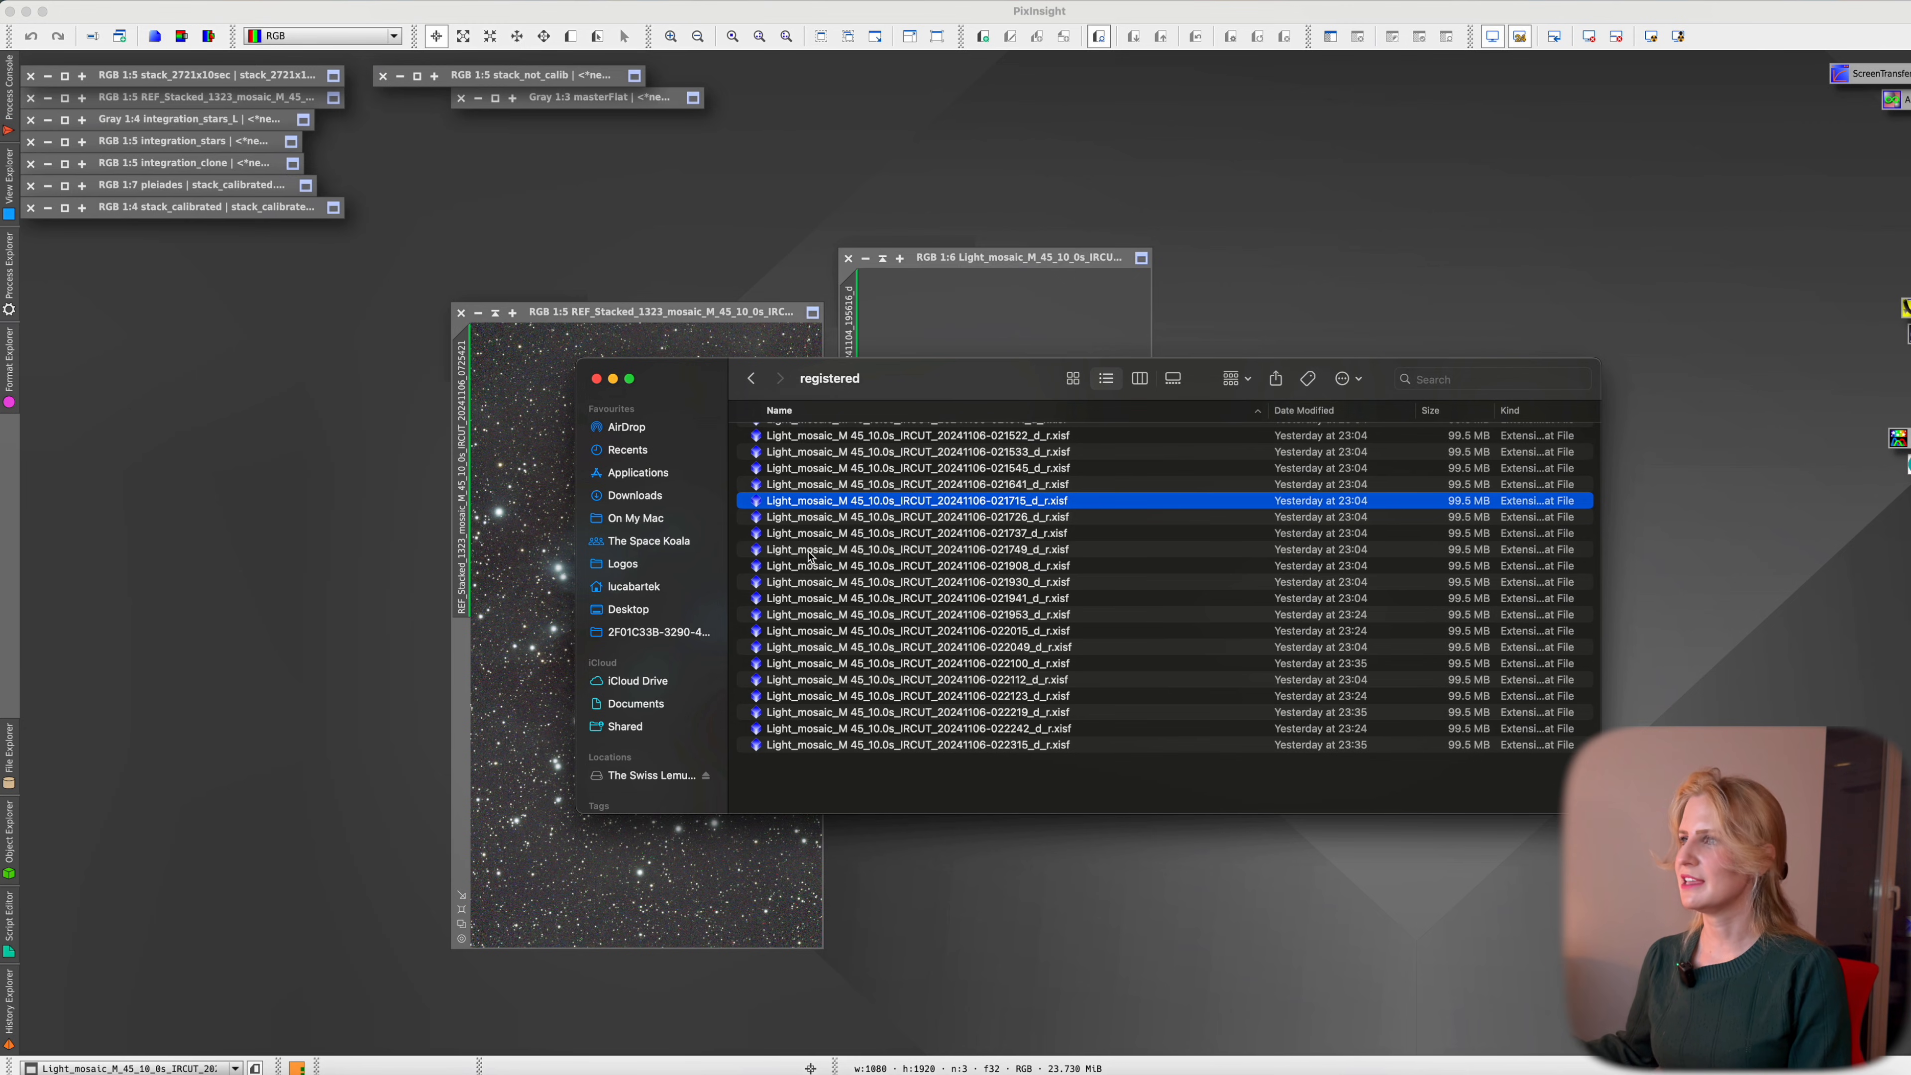
pyautogui.doubleClick(1061, 506)
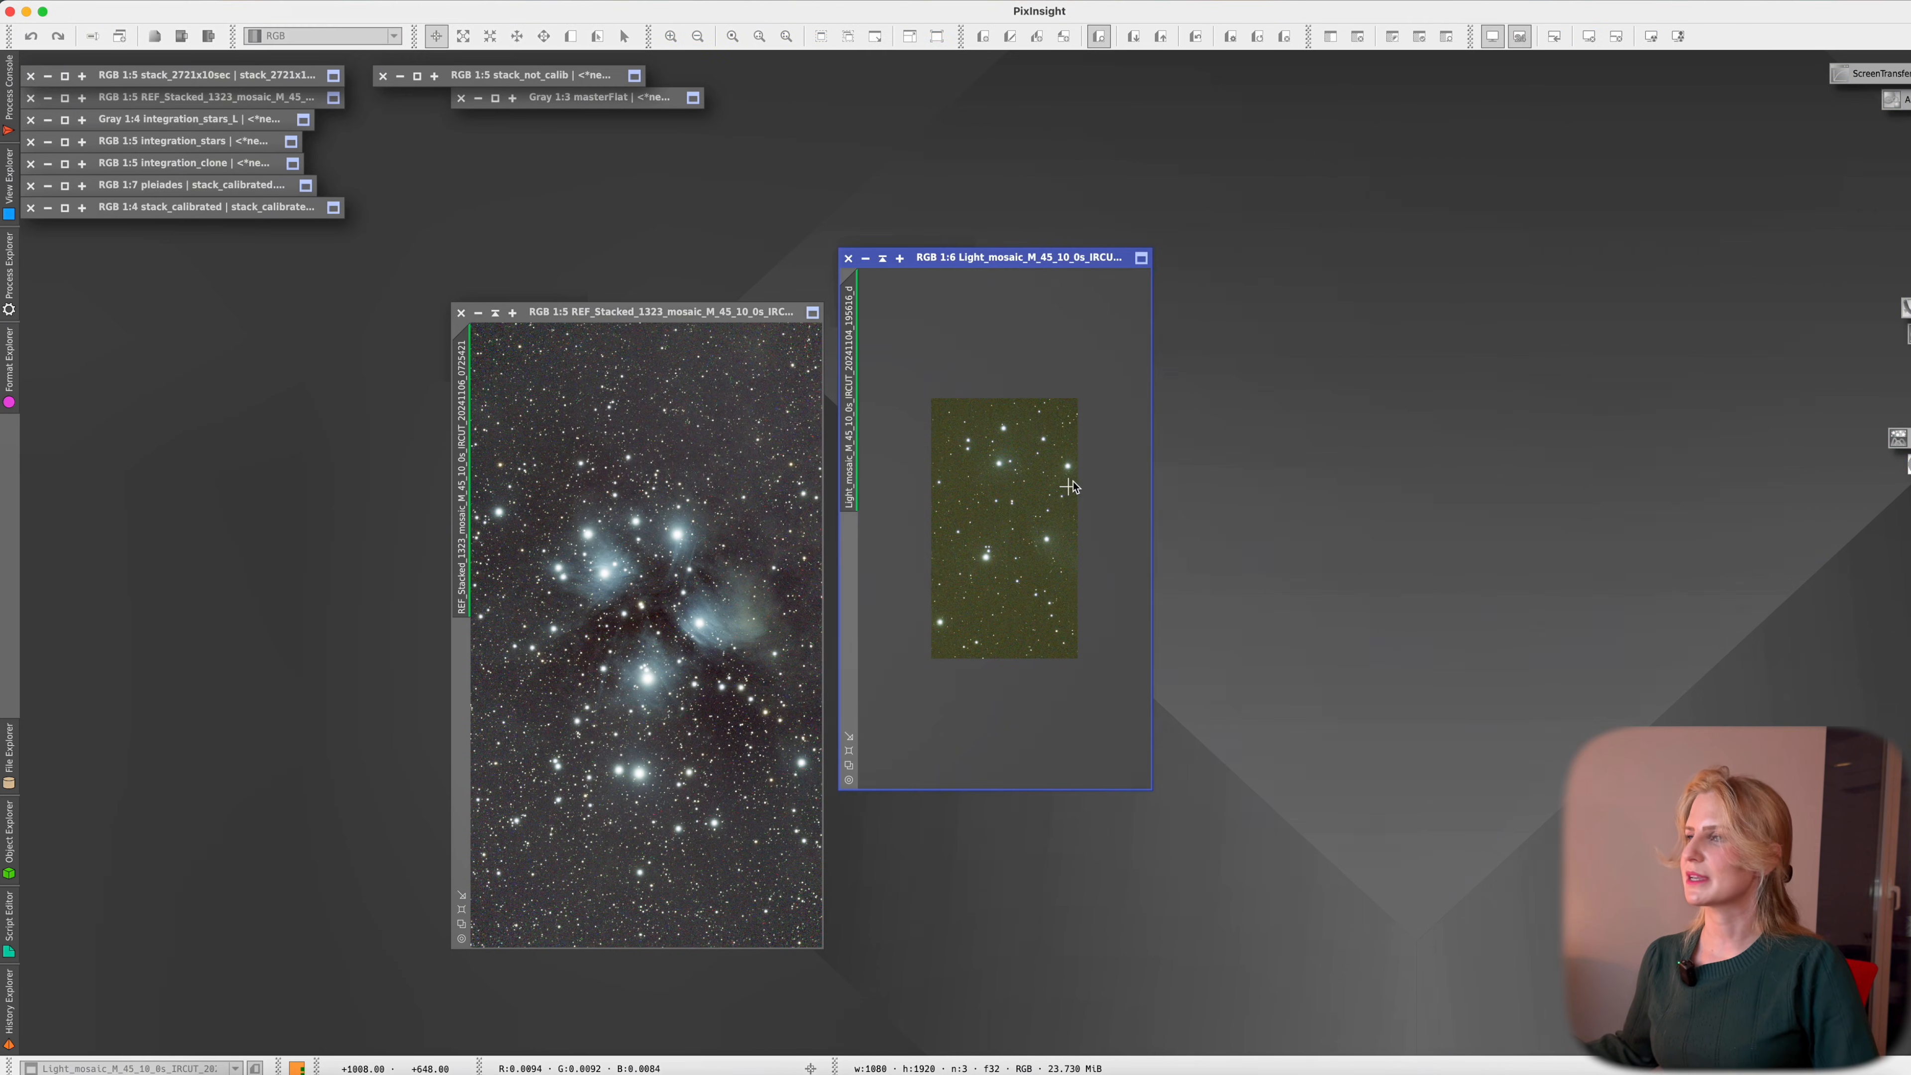
# Auto-stretch the registered 021715 frame with STF and place it beside the reference stack
pyautogui.moveTo(1806, 87); pyautogui.dragTo(1098, 312)
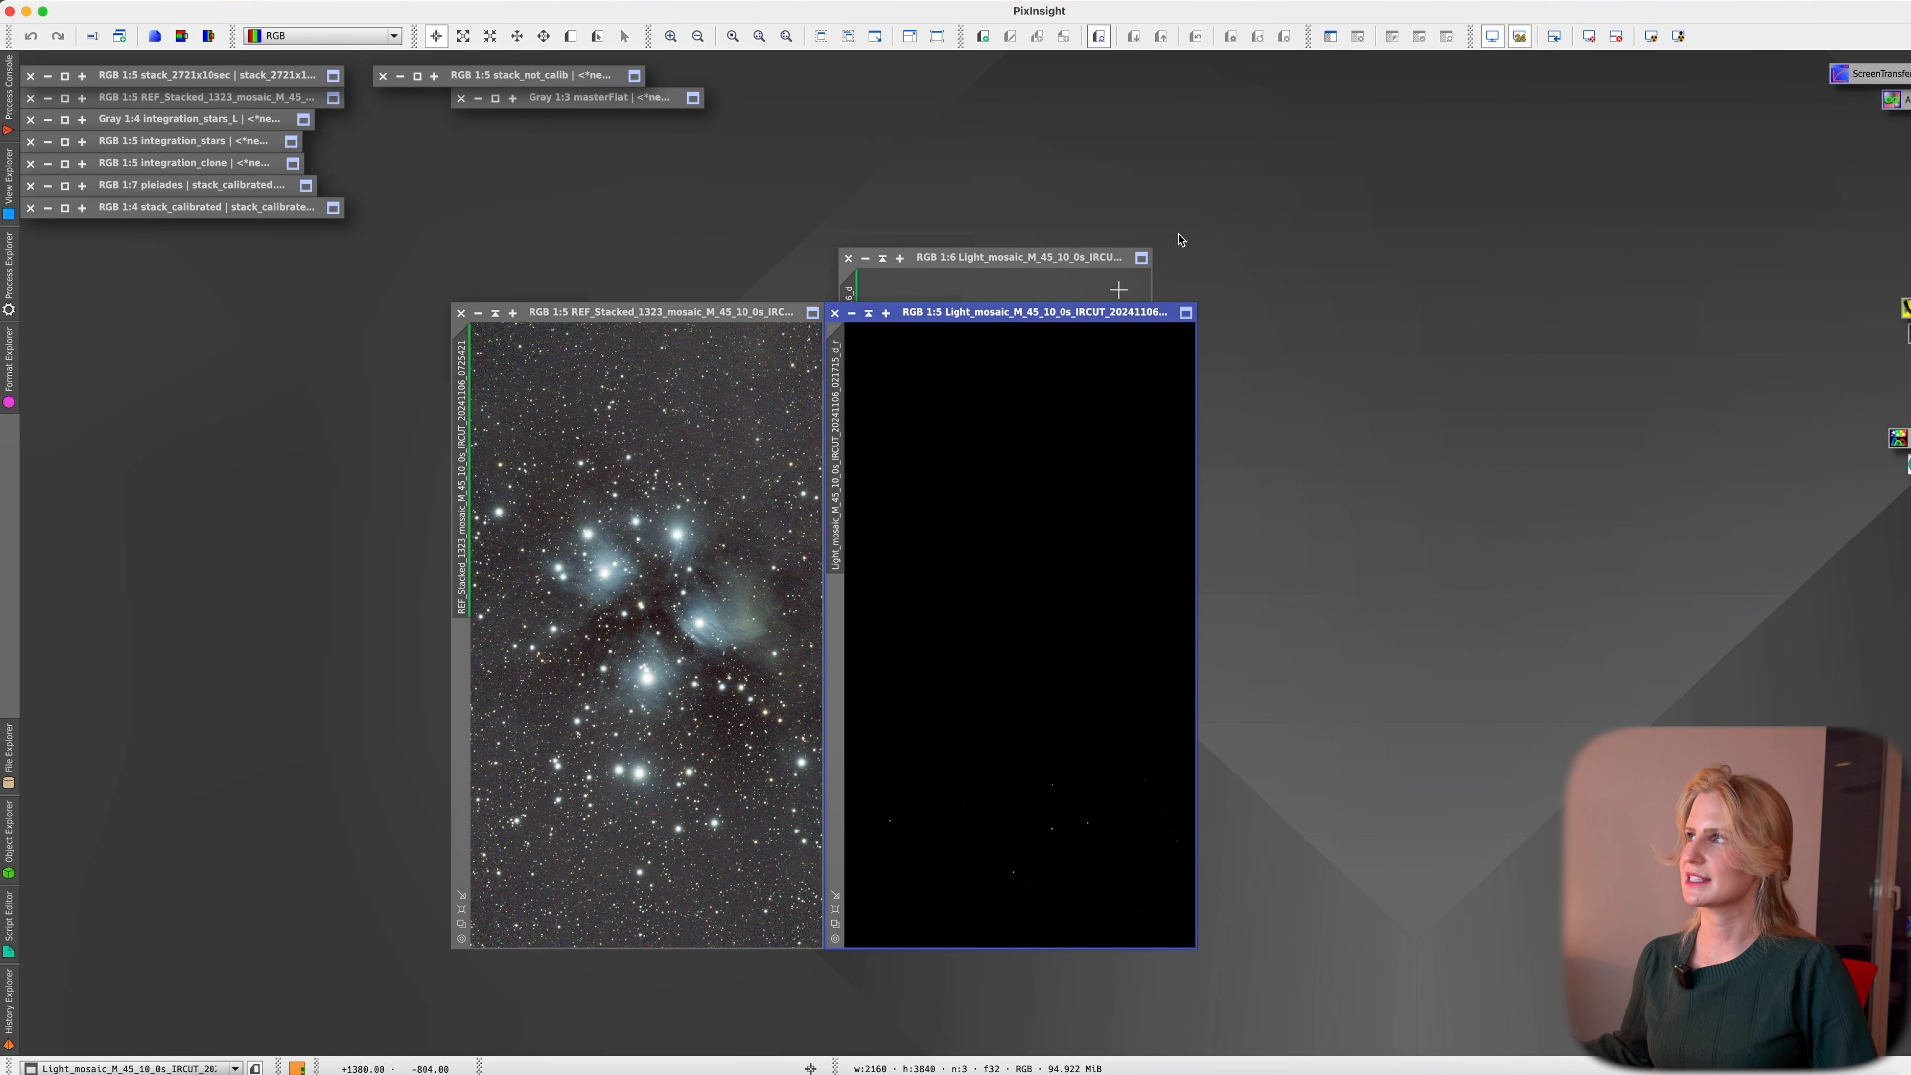
pyautogui.click(1653, 37)
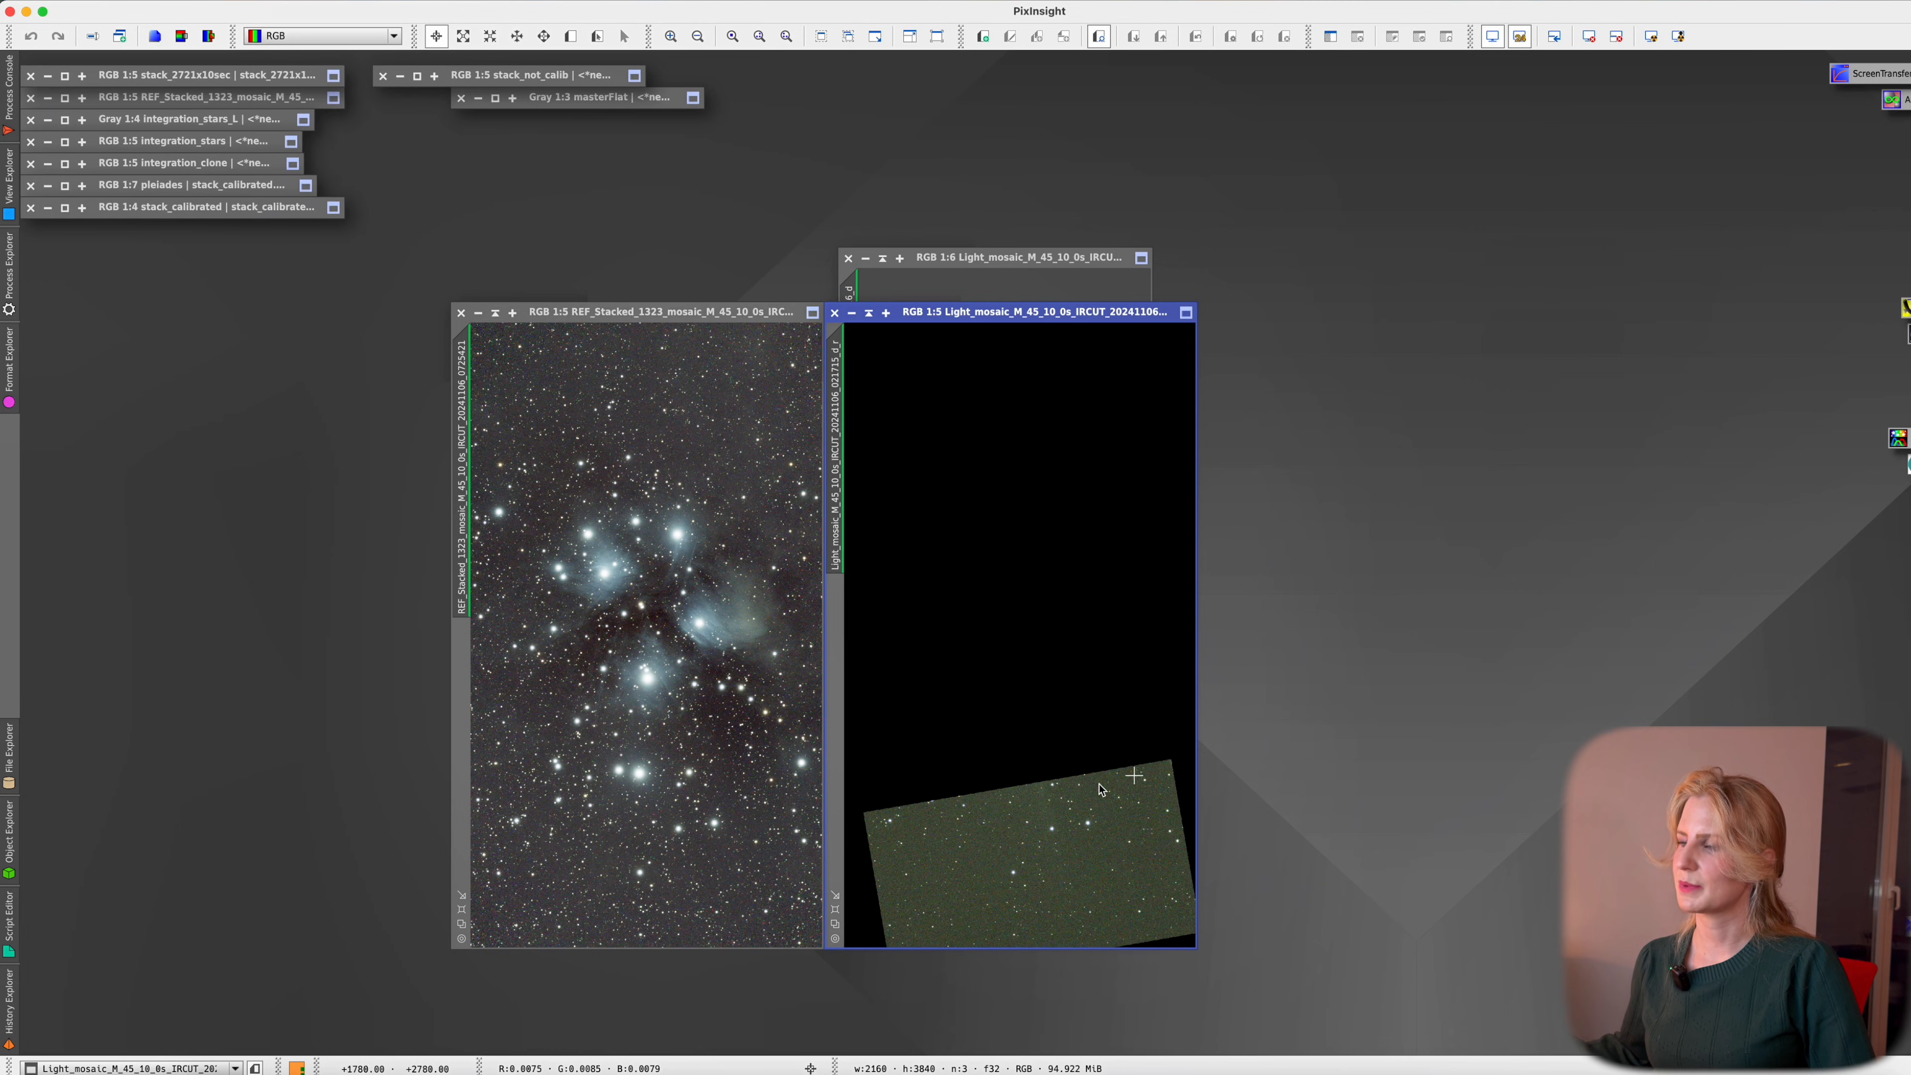
pyautogui.moveTo(988, 313)
pyautogui.mouseDown()
pyautogui.moveTo(613, 317)
pyautogui.moveTo(980, 299)
pyautogui.moveTo(981, 318)
pyautogui.mouseUp()
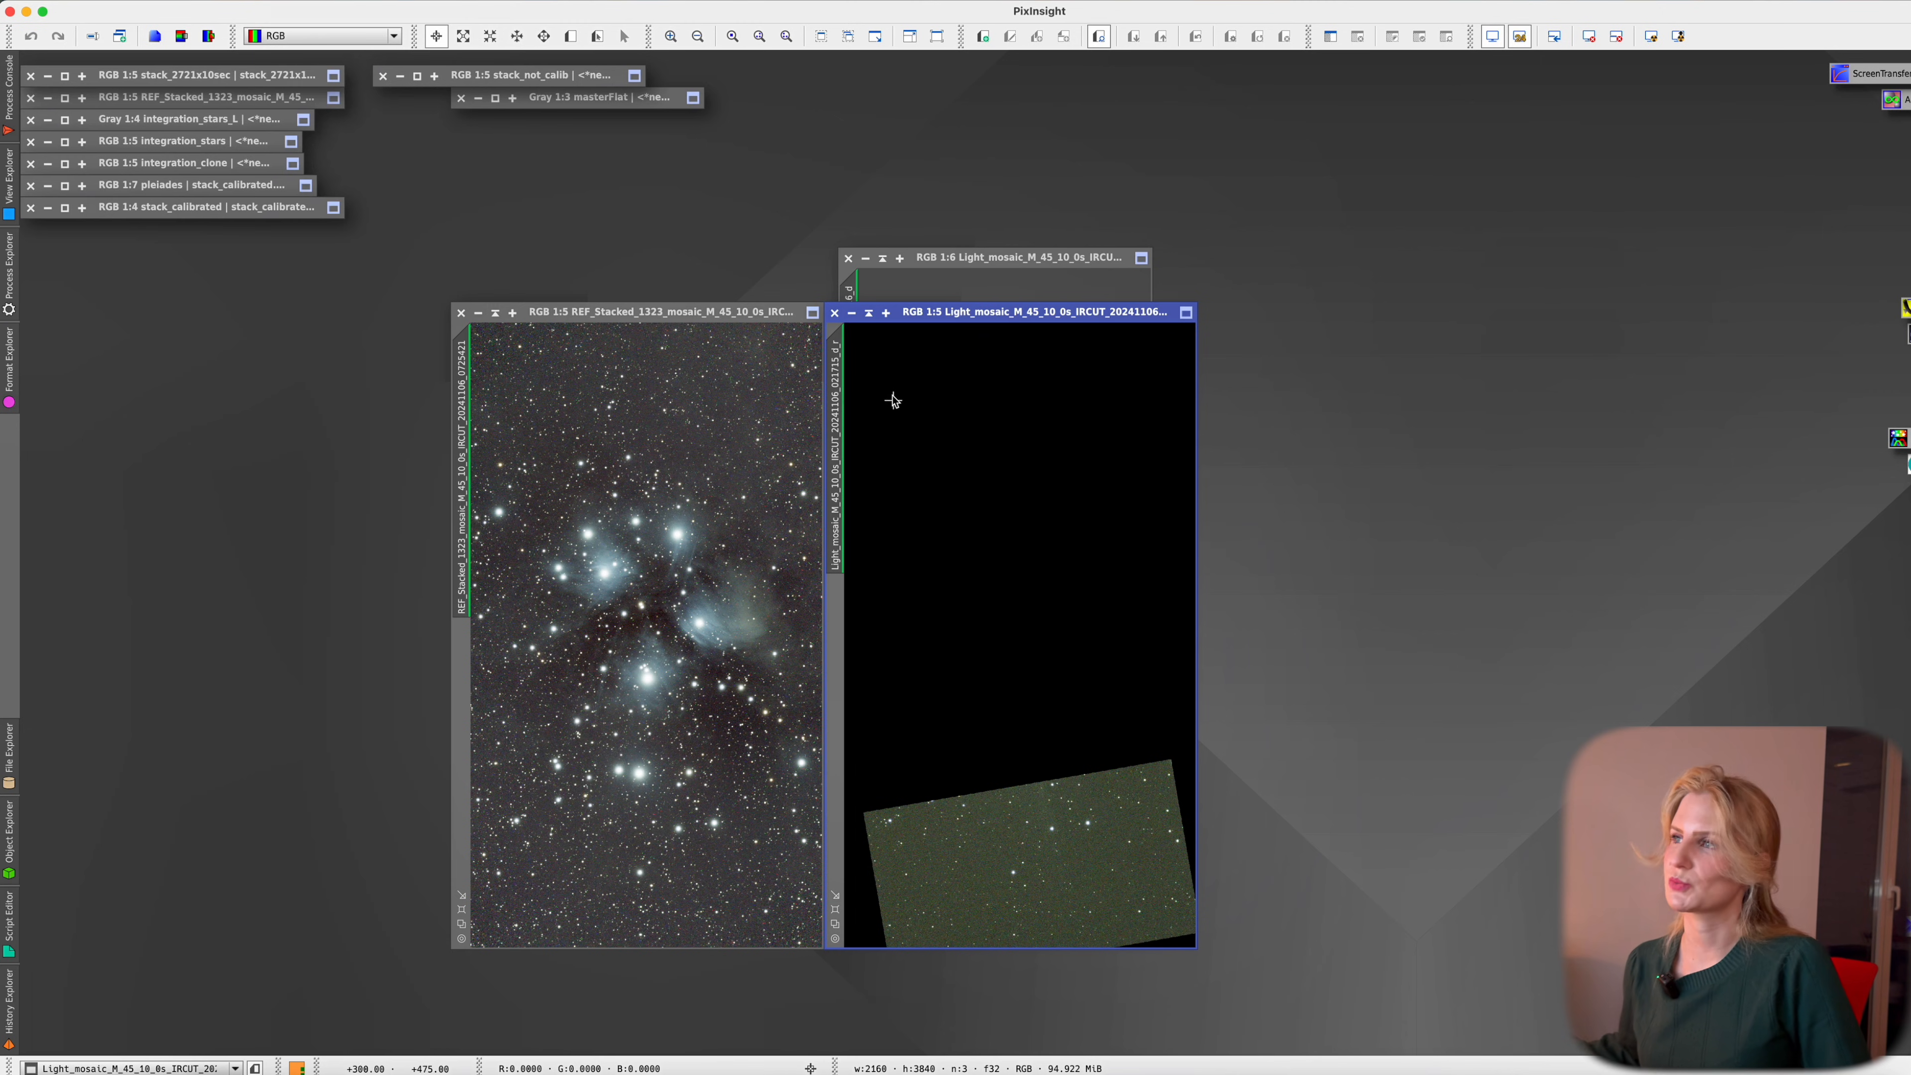
# Close all image windows and browse ImageIntegration's Add Files to the registered folder
pyautogui.click(835, 313)
pyautogui.moveTo(1052, 247); pyautogui.dragTo(1176, 226)
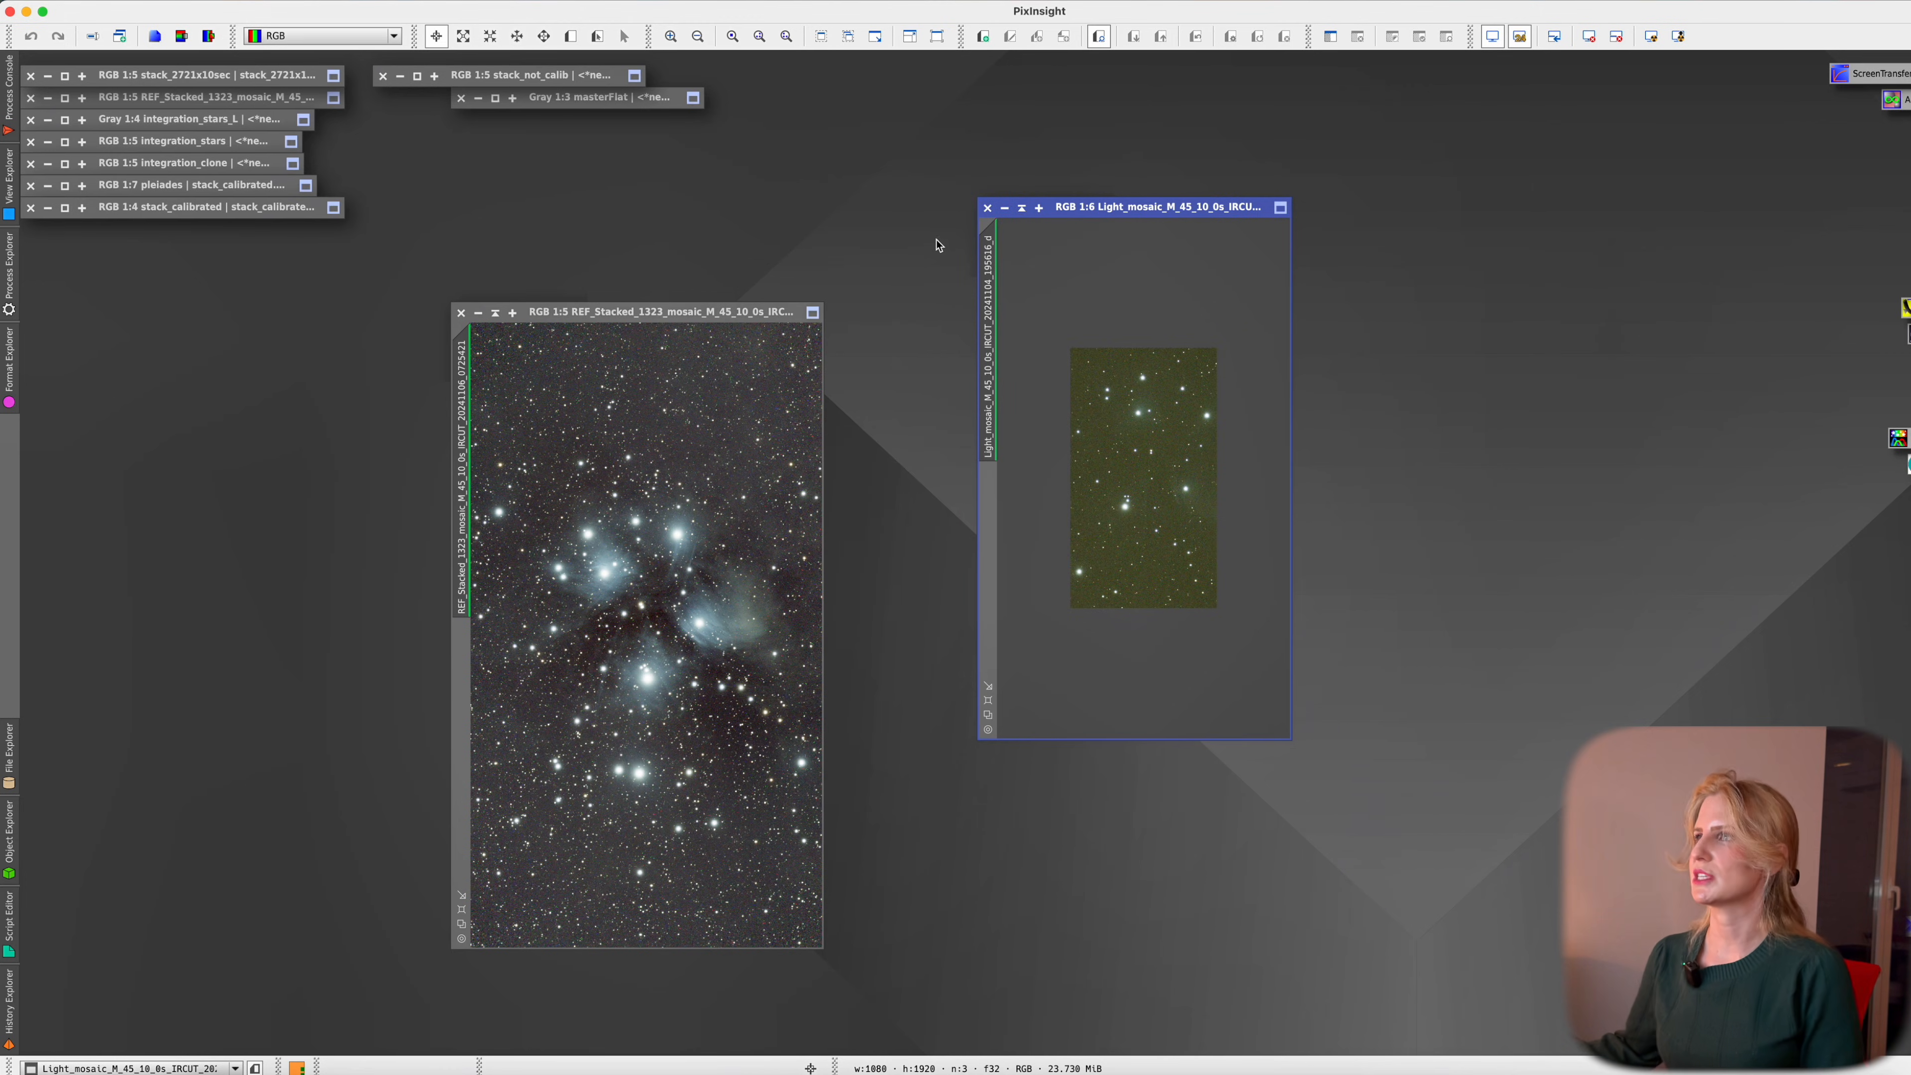
pyautogui.click(987, 208)
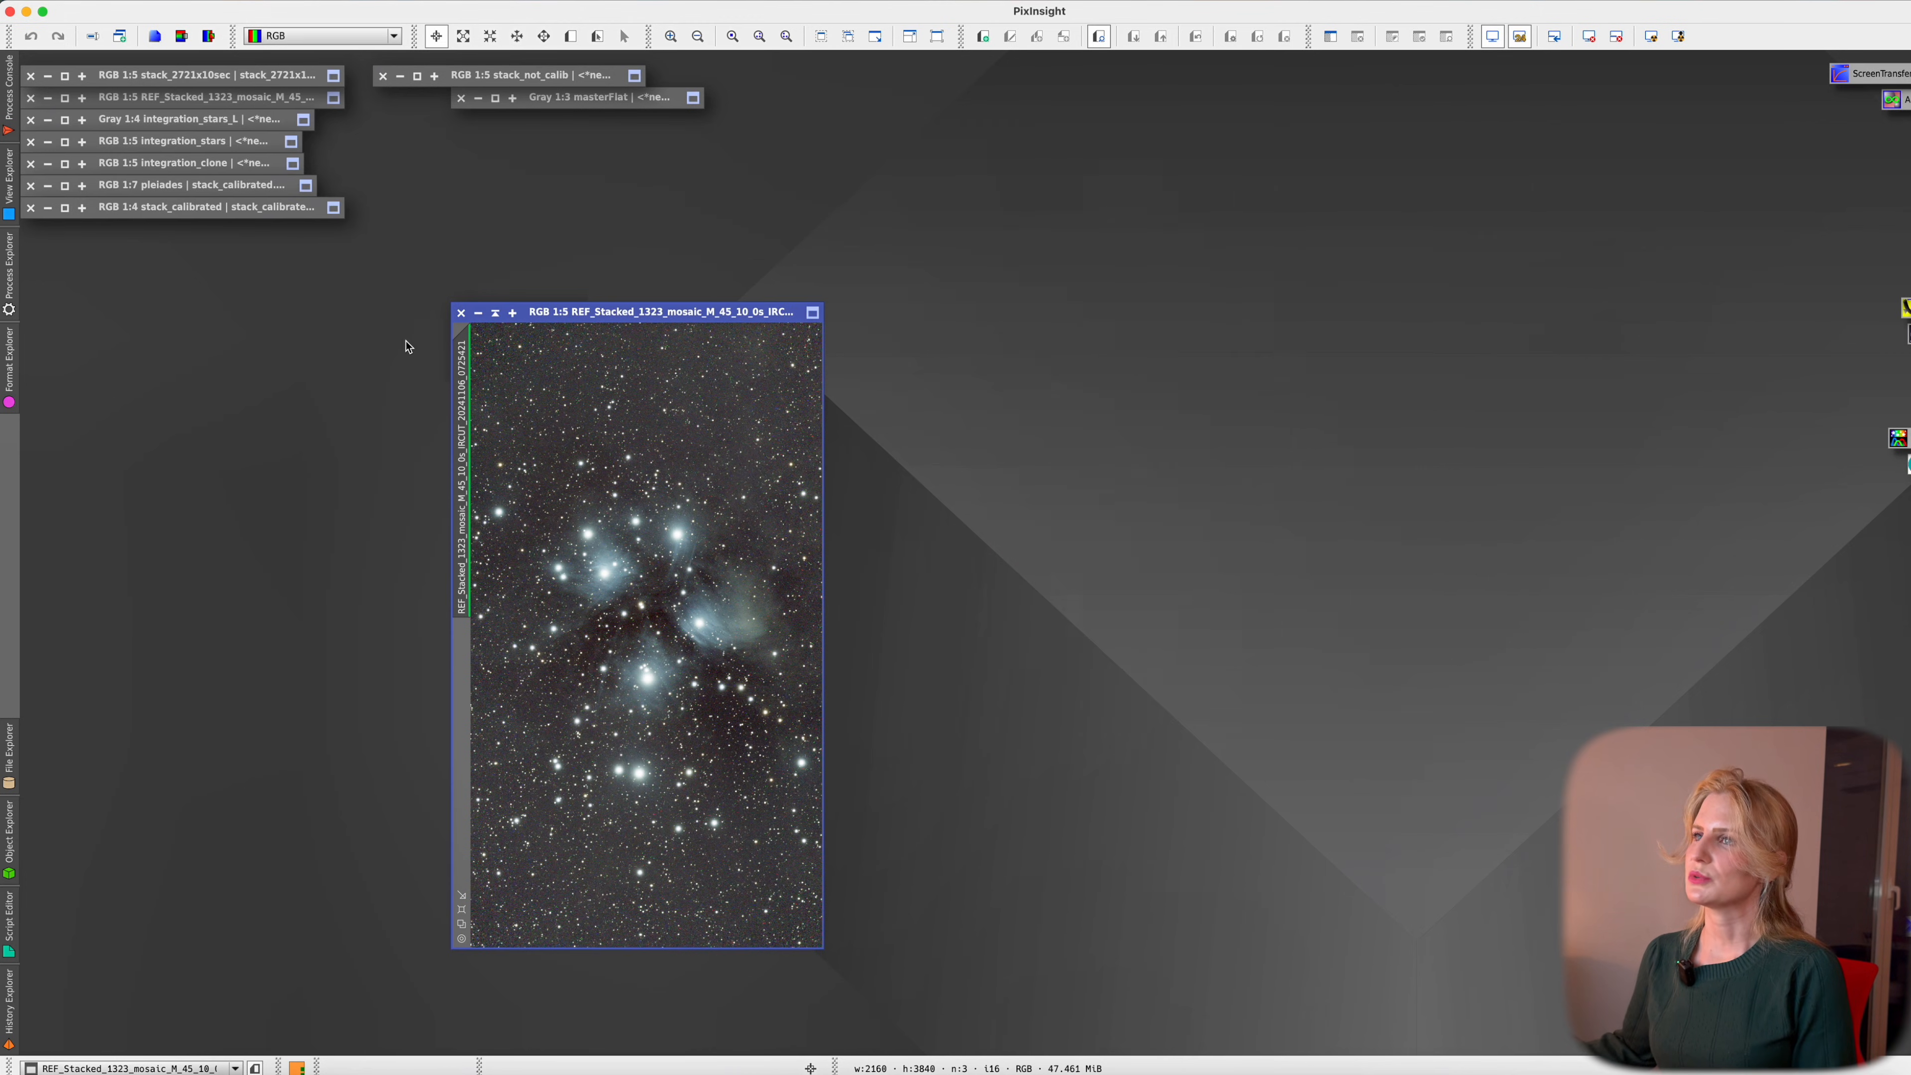
pyautogui.click(461, 312)
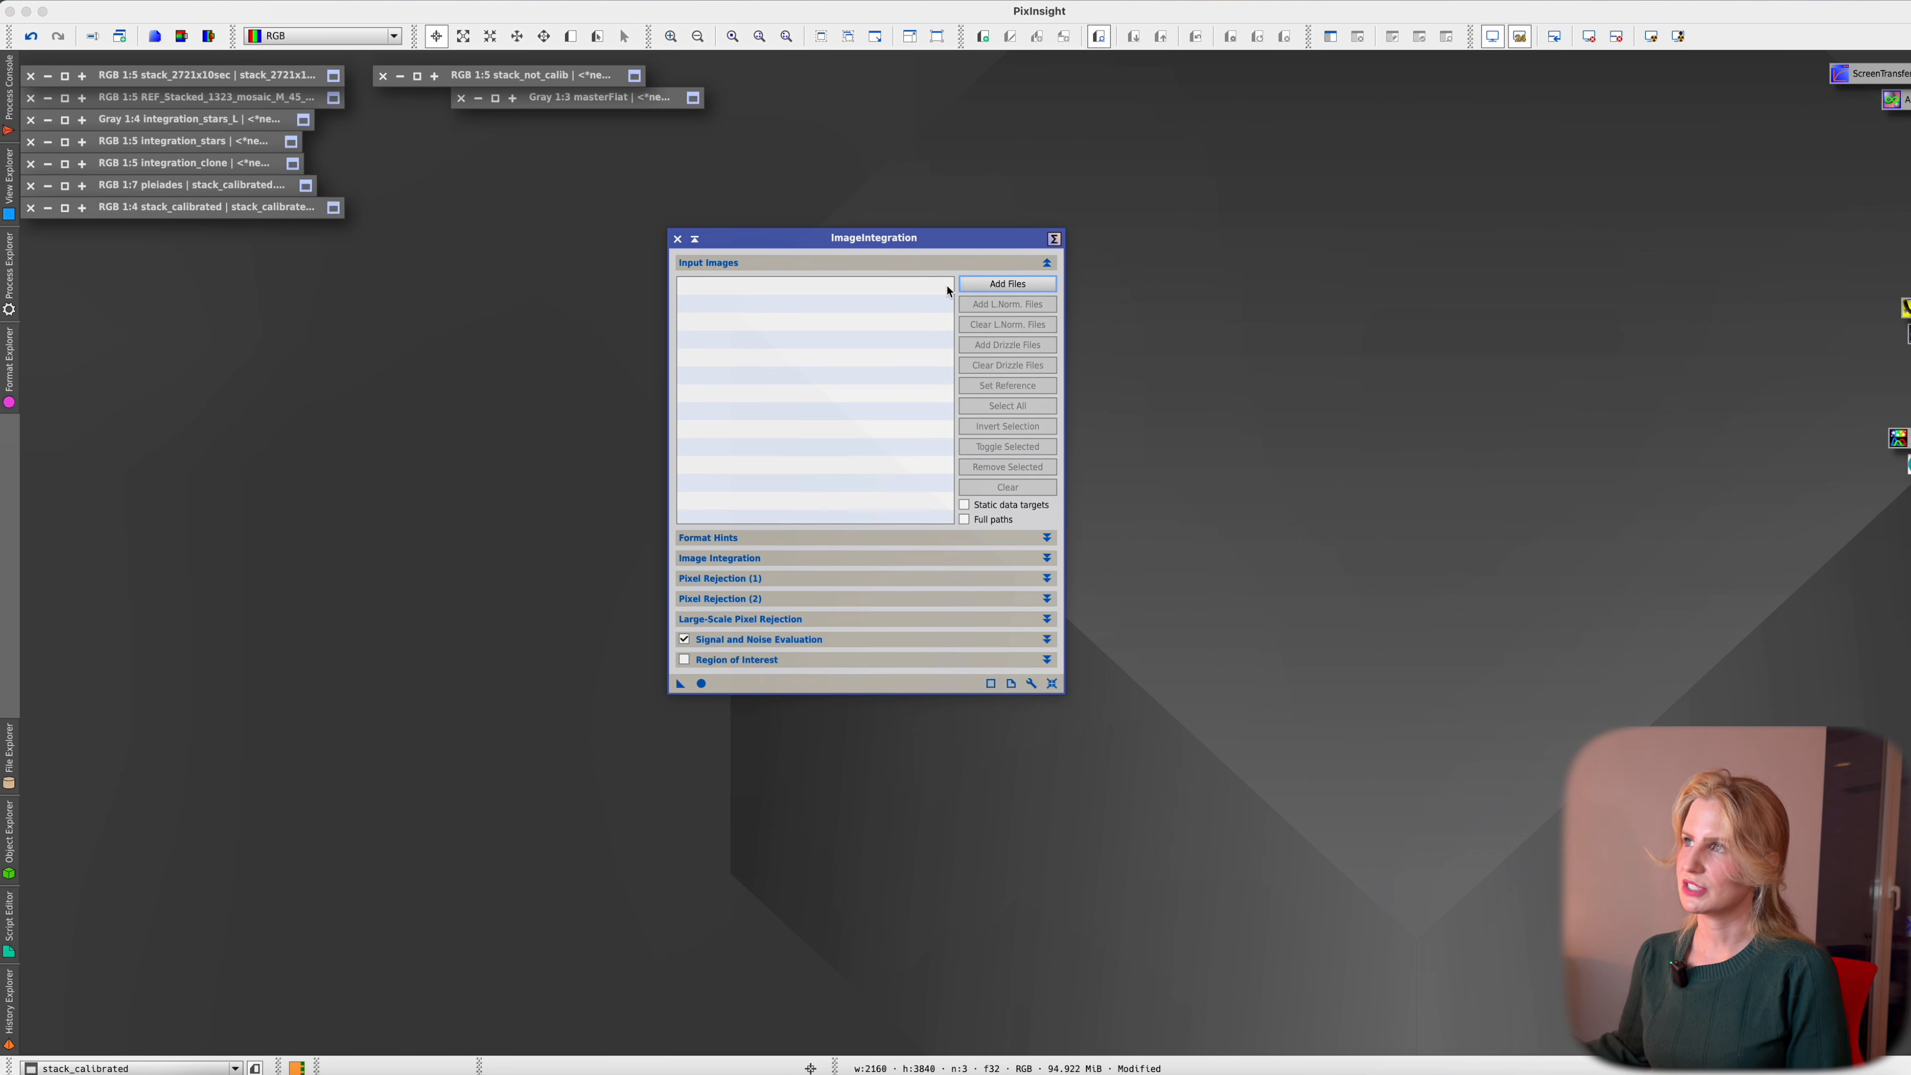
pyautogui.click(994, 285)
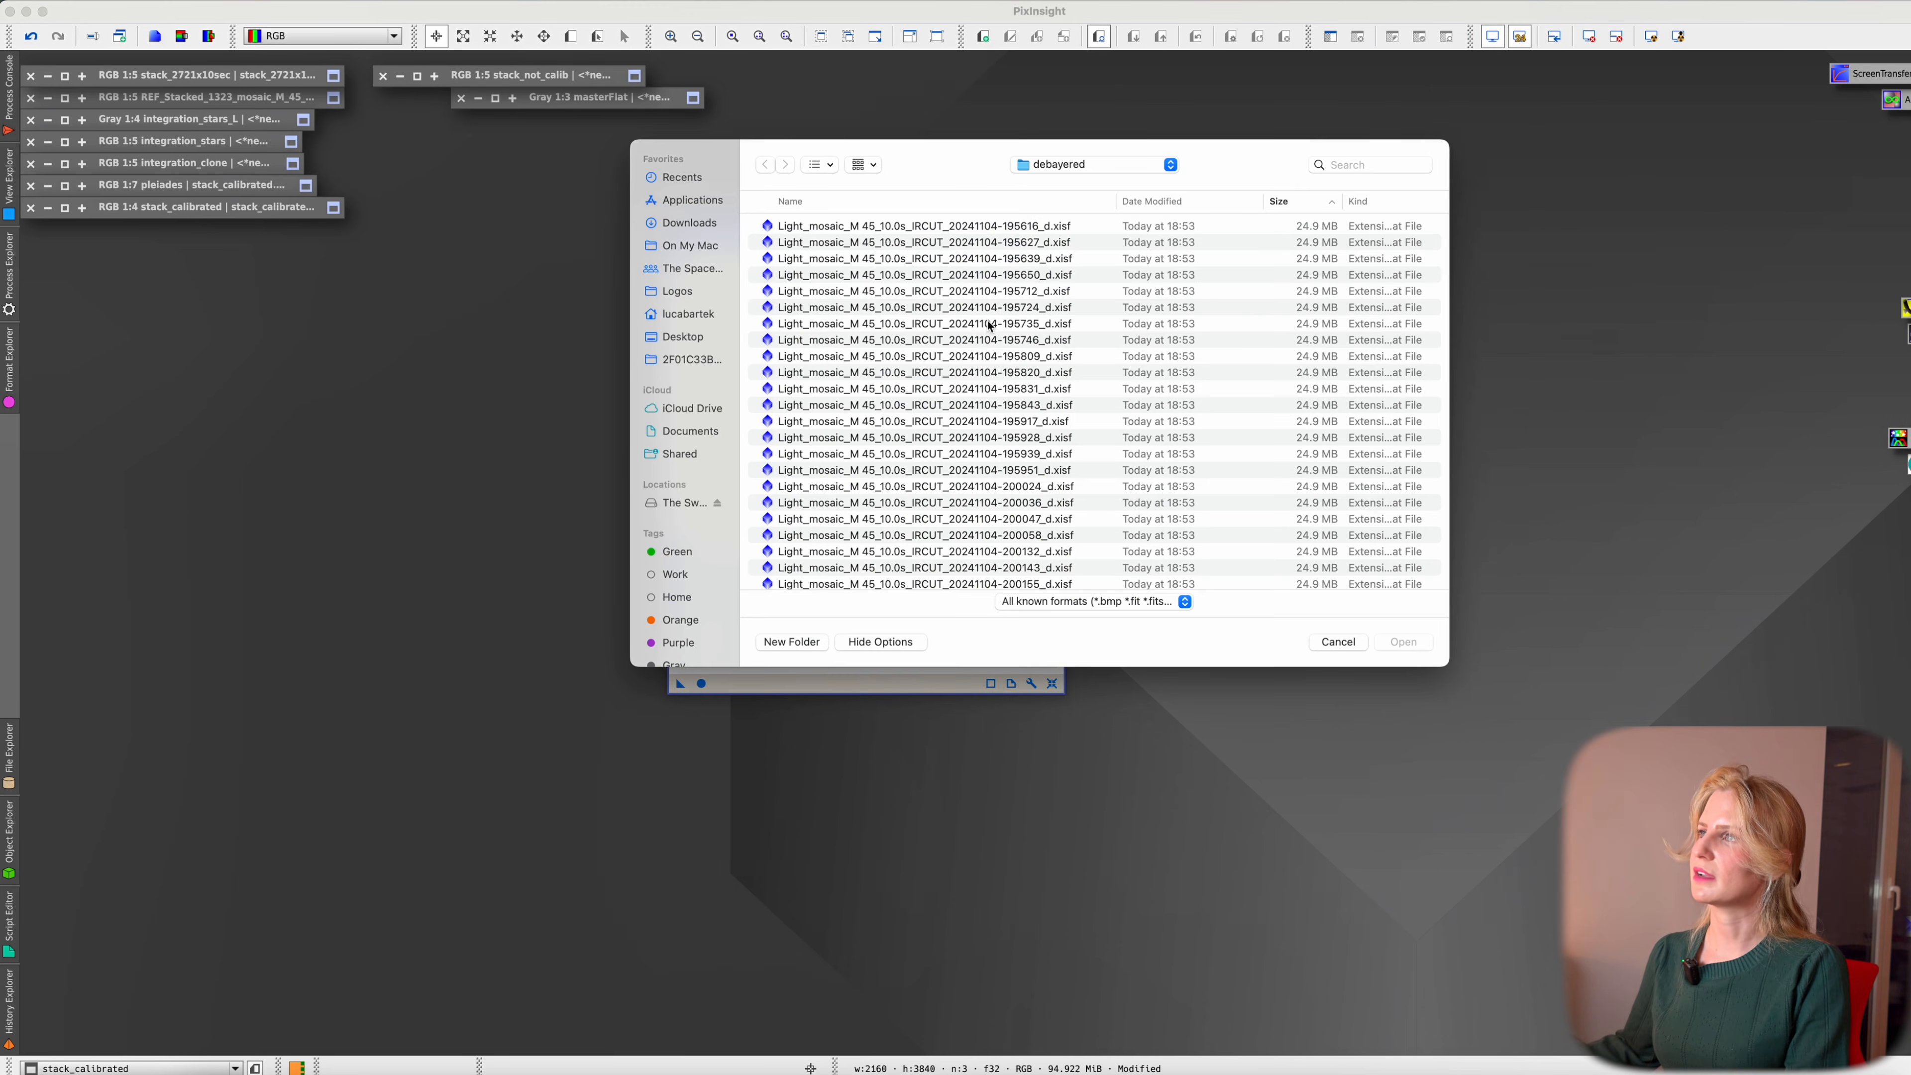
pyautogui.click(988, 291)
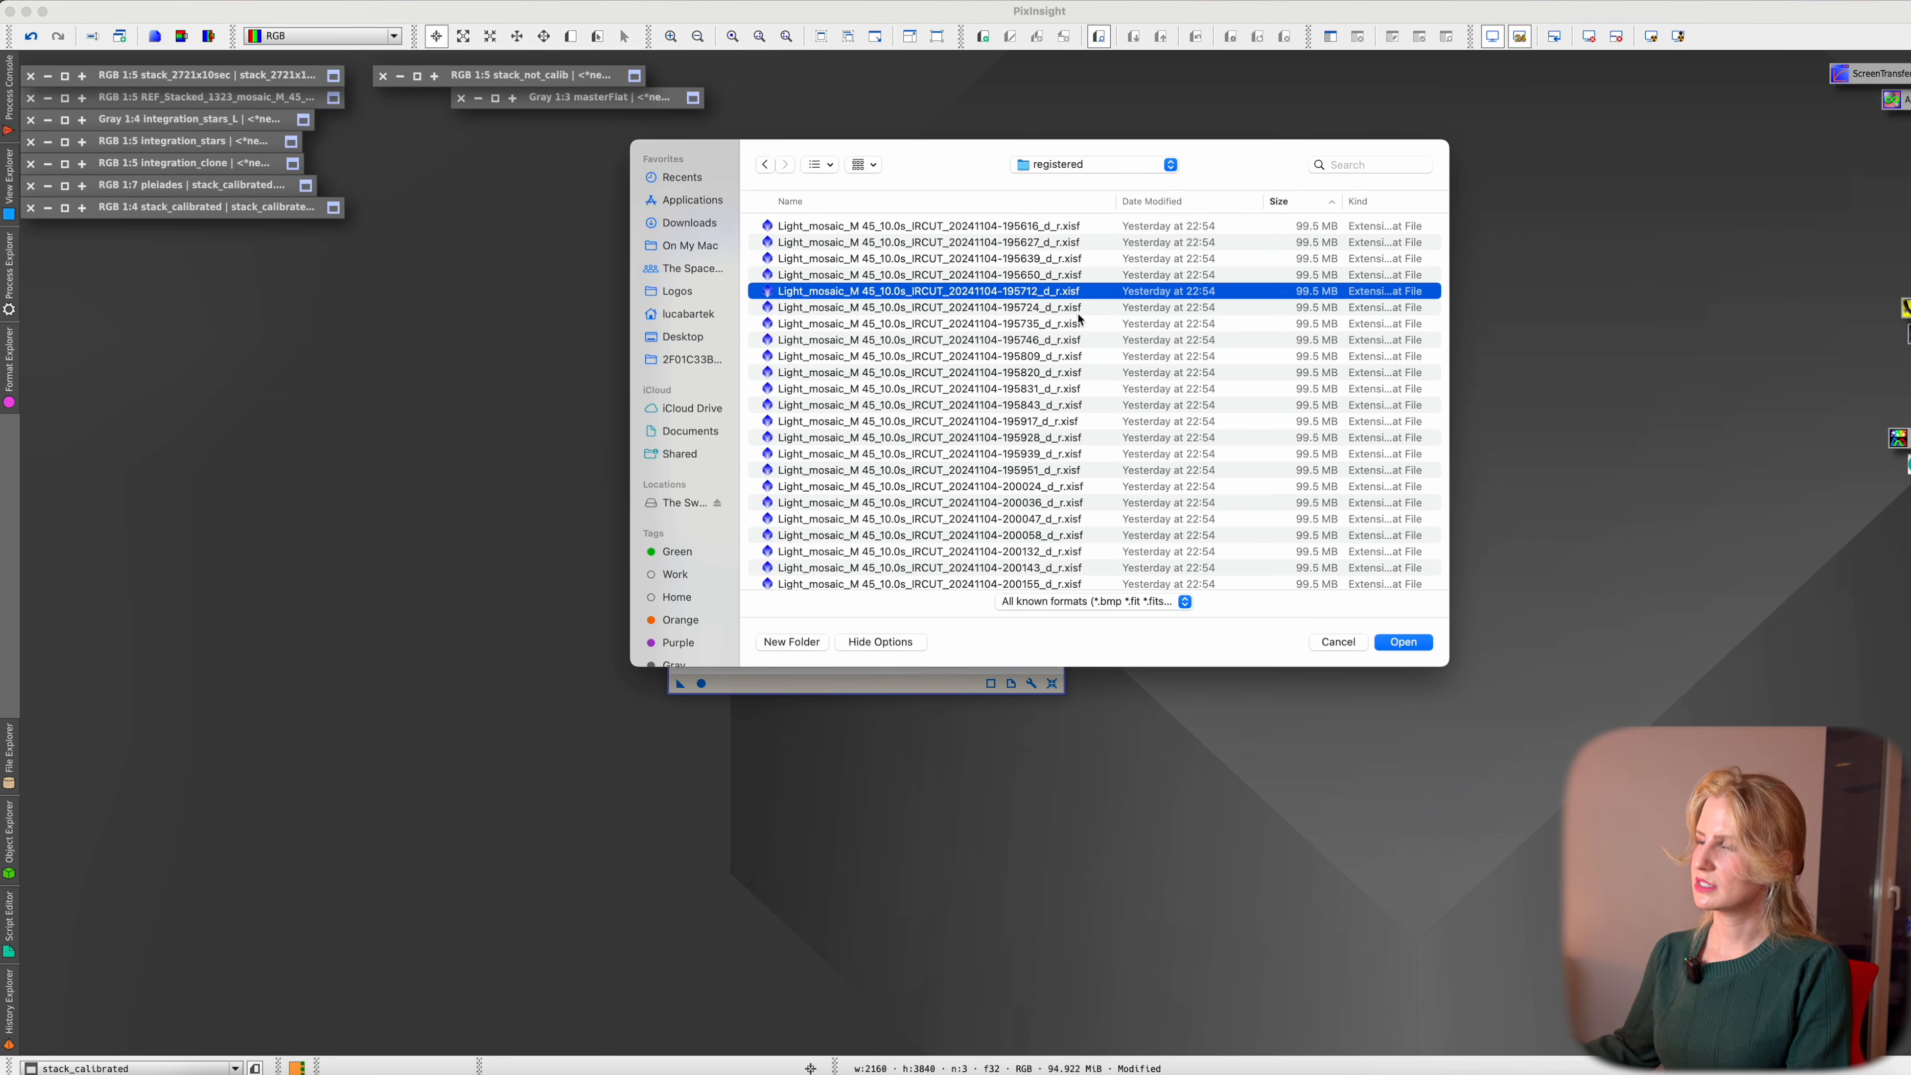
# Add all 2723 registered frames to the ImageIntegration input list and move the window higher
pyautogui.press('Return')
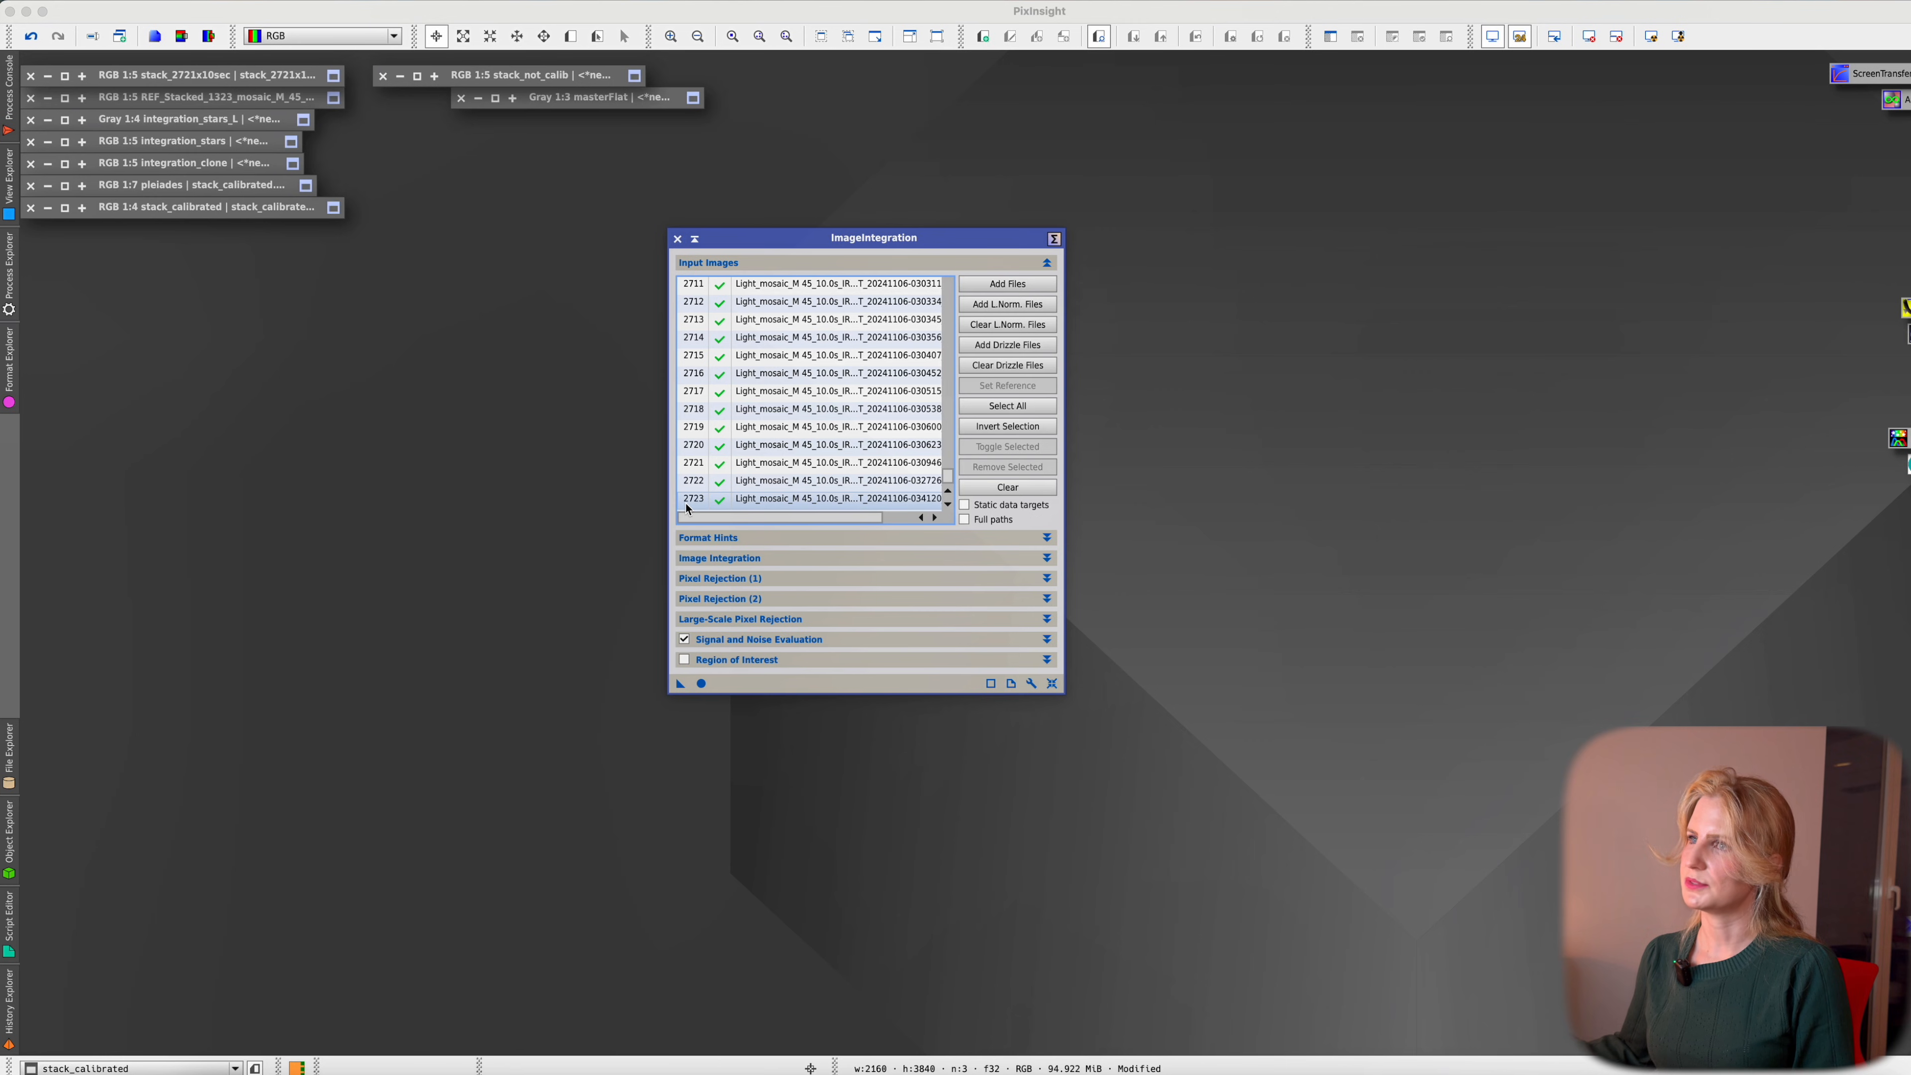
pyautogui.moveTo(947, 479); pyautogui.dragTo(949, 287)
pyautogui.moveTo(841, 238); pyautogui.dragTo(901, 68)
pyautogui.click(845, 369)
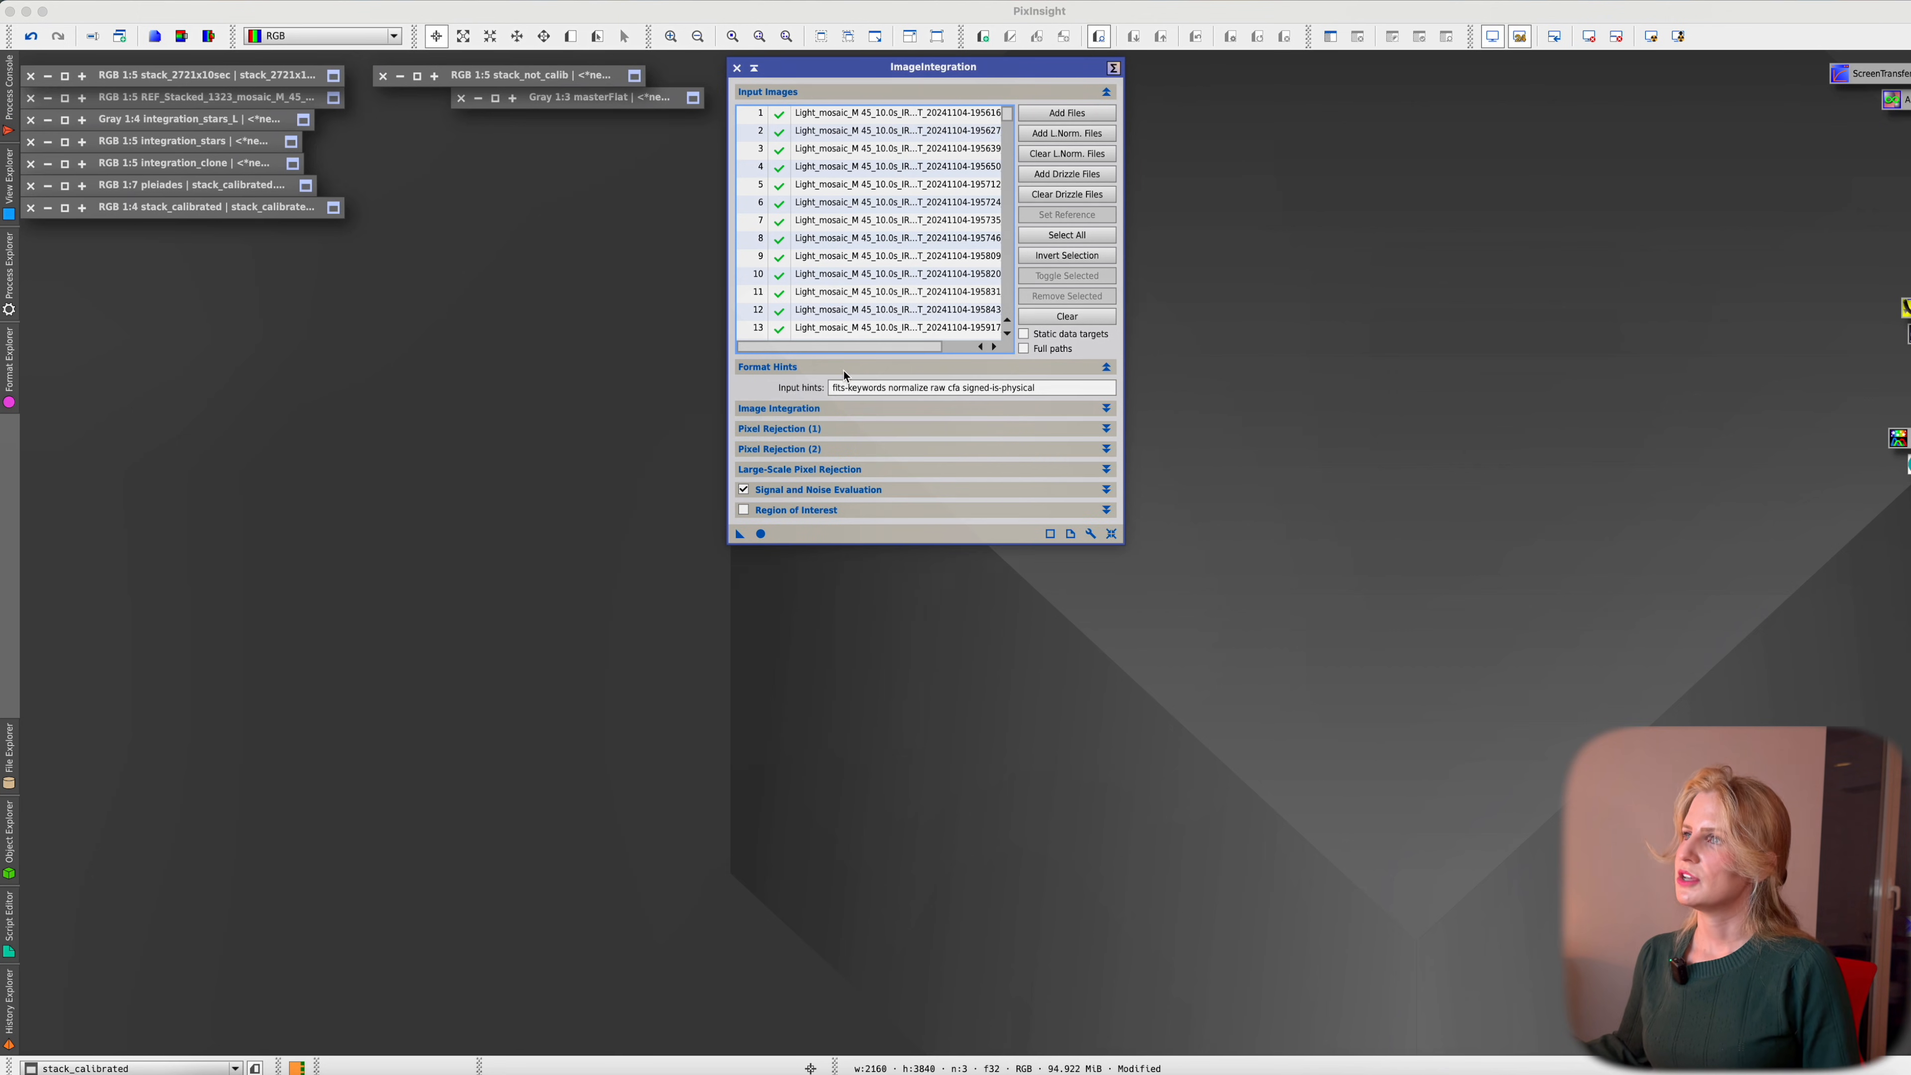
pyautogui.click(889, 368)
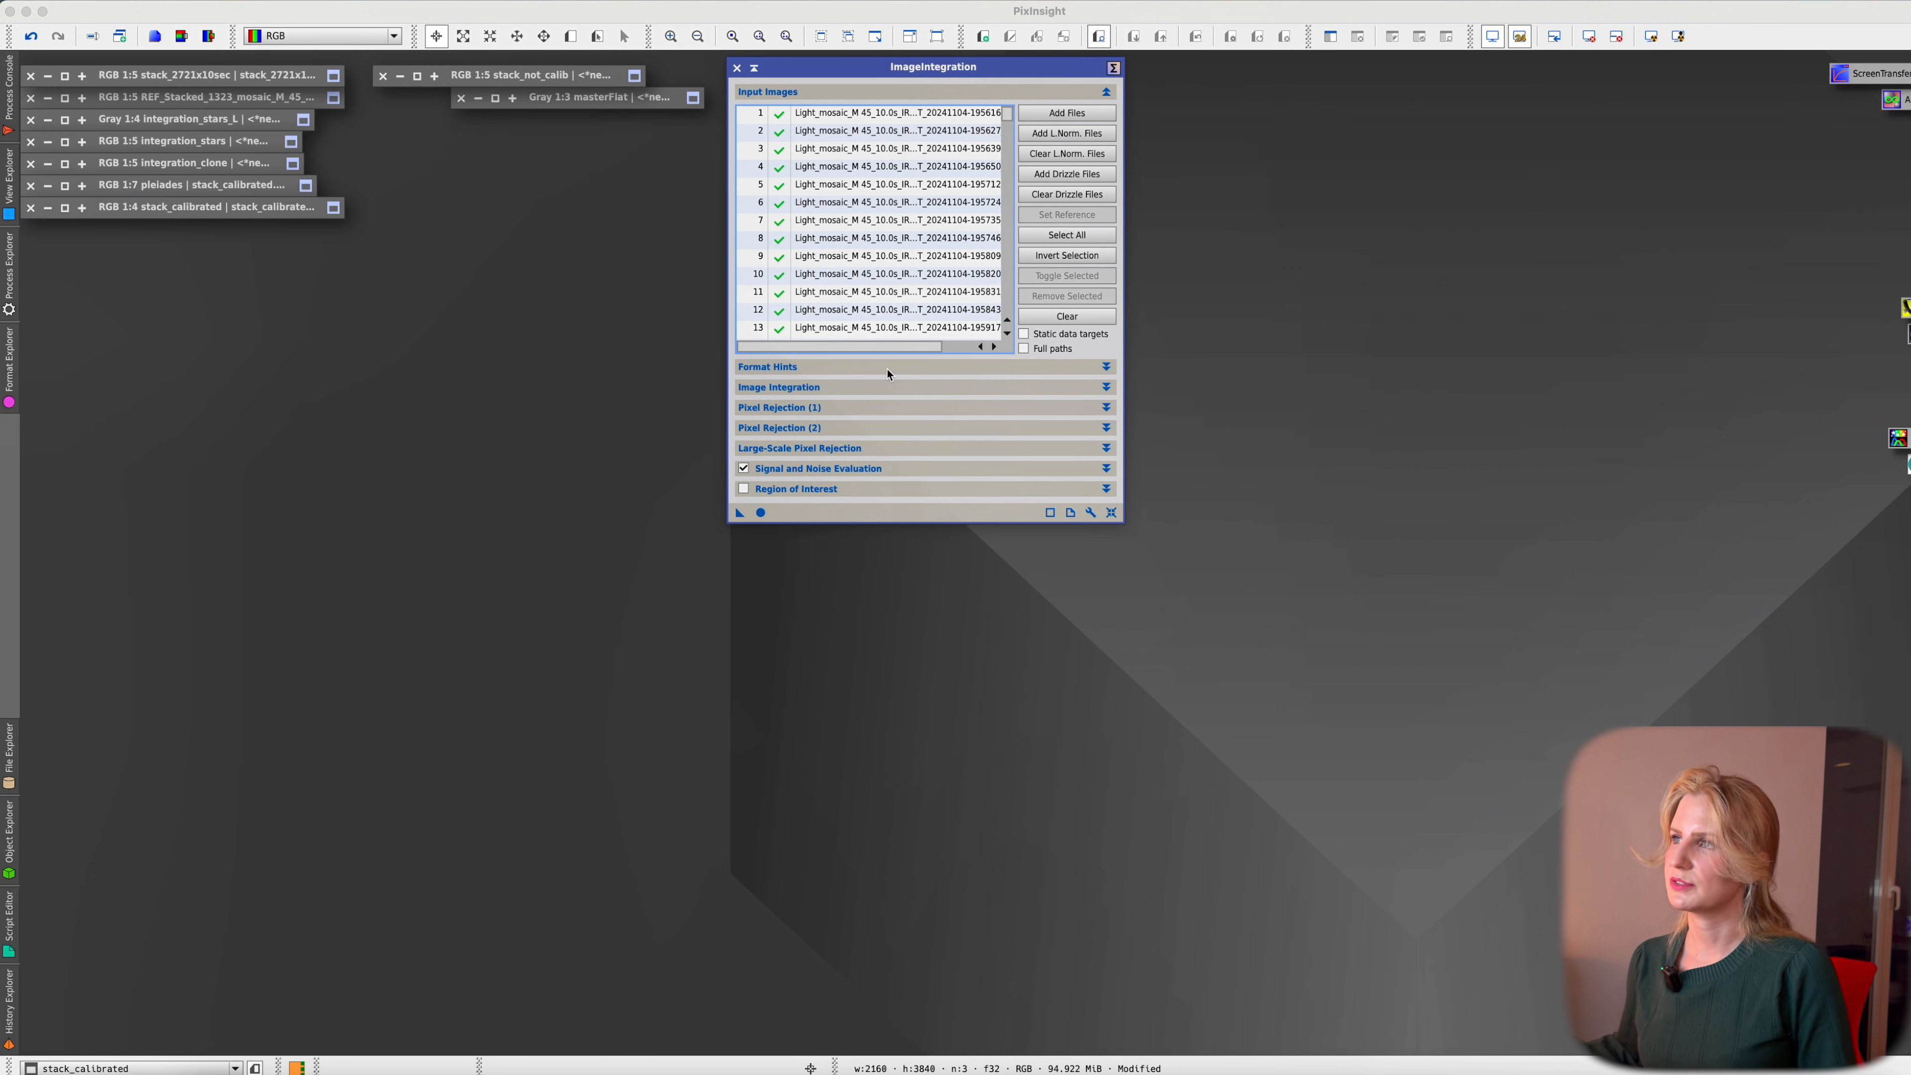
# Set integration weights to Don't care (all weights = 1), keeping Additive with scaling normalization
pyautogui.click(840, 389)
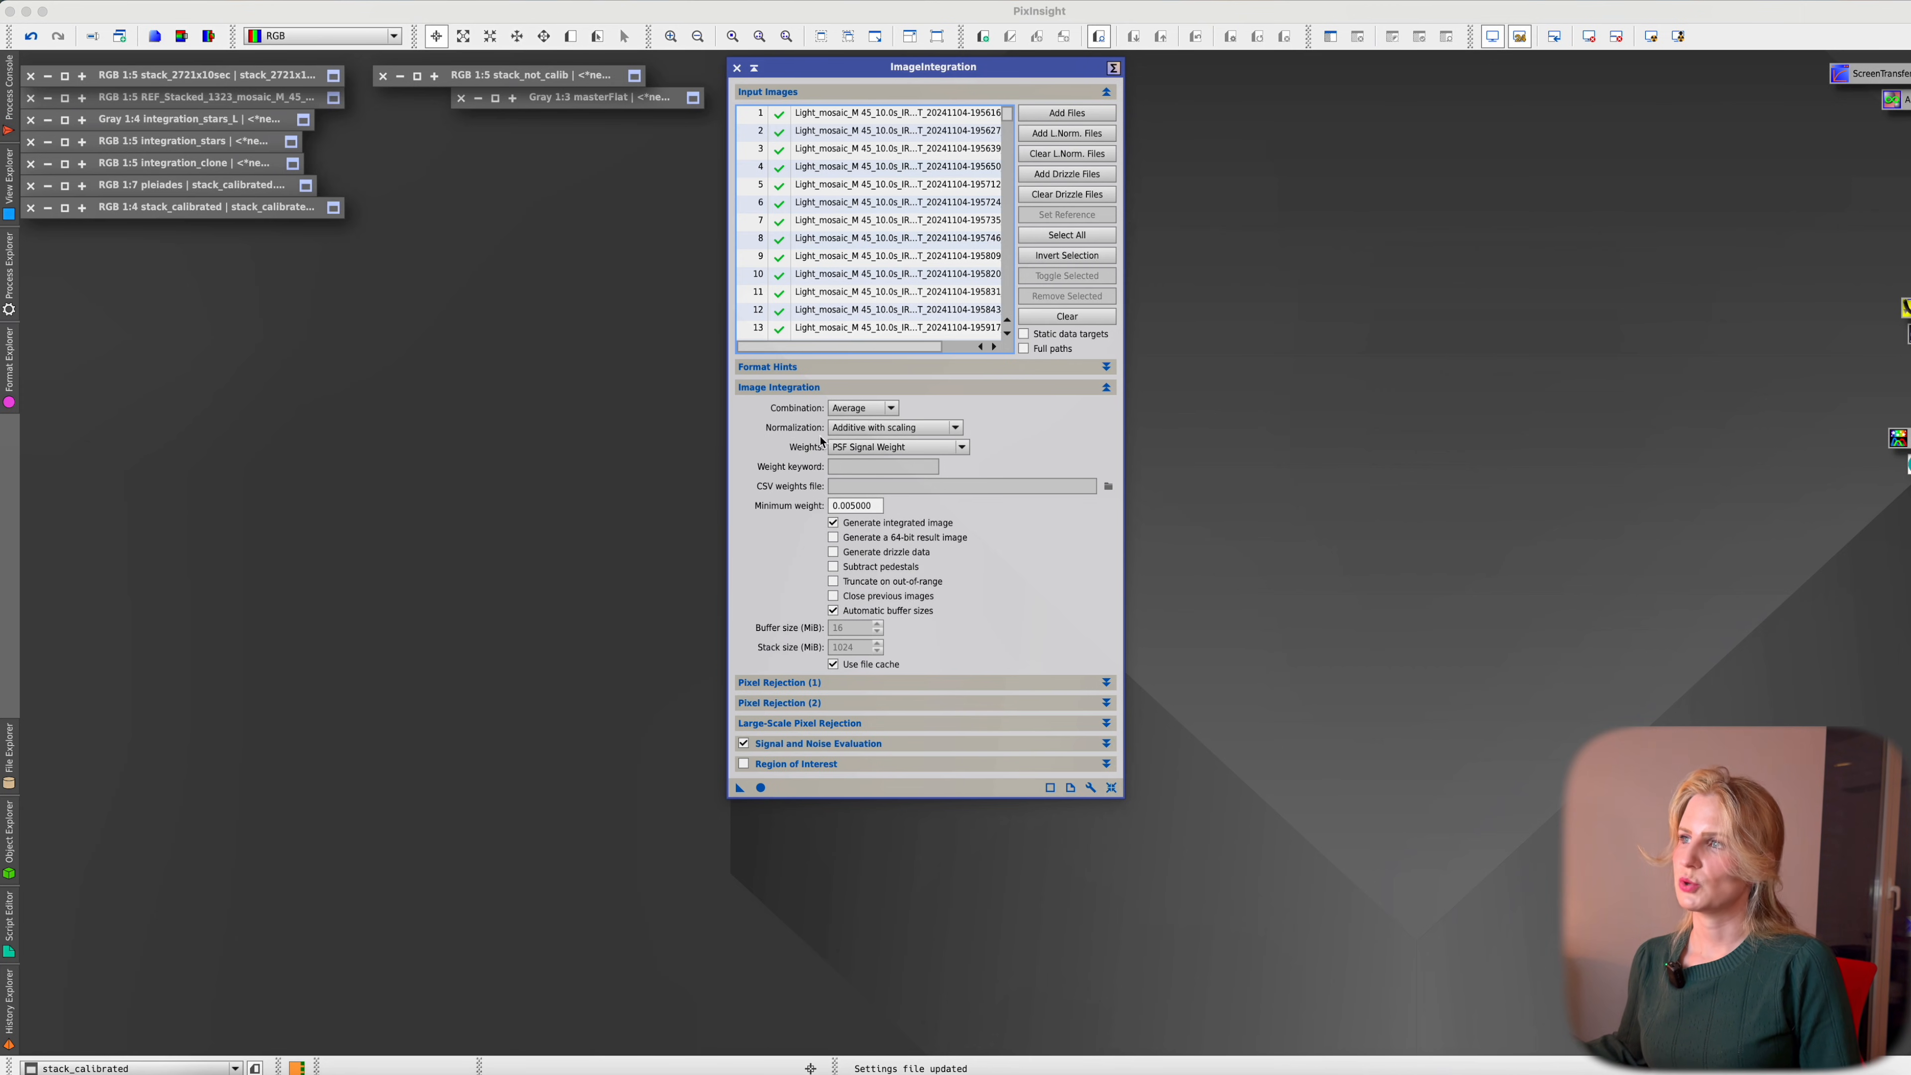
pyautogui.click(888, 428)
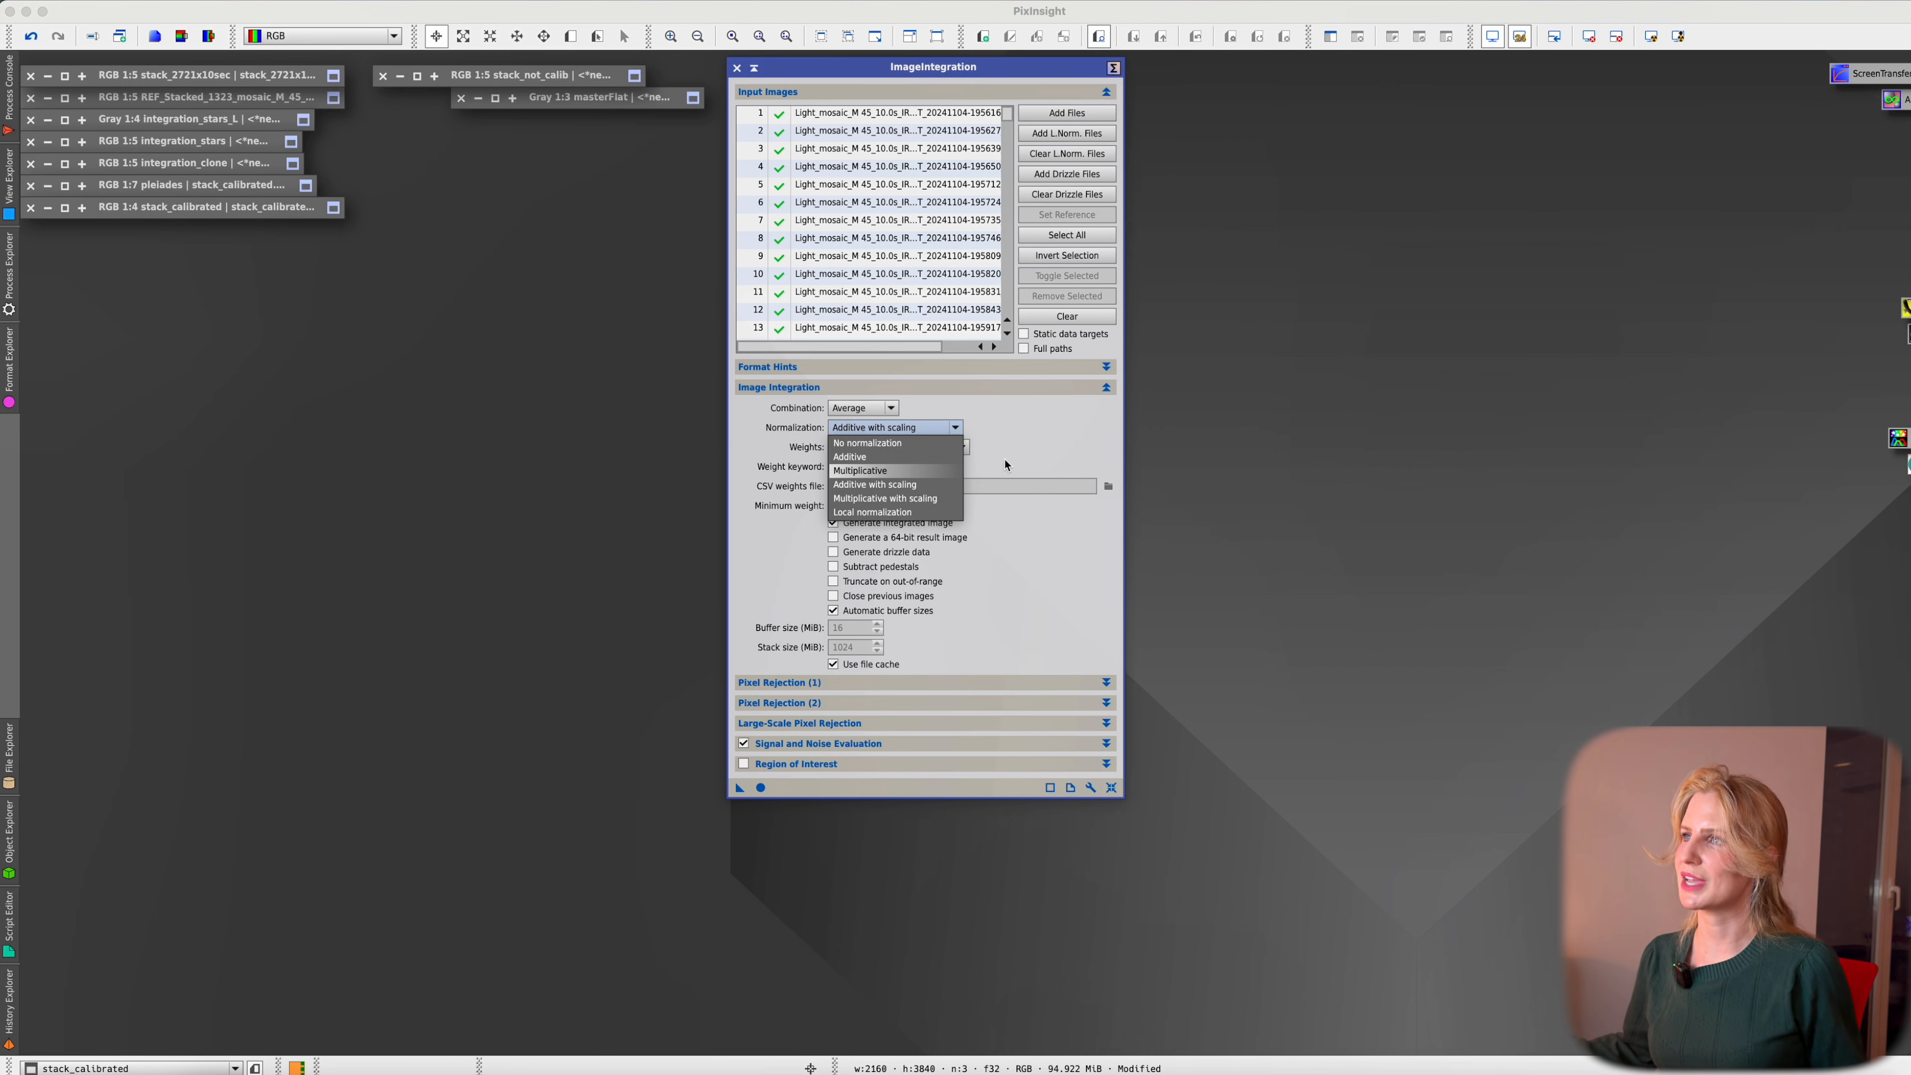
pyautogui.click(1044, 421)
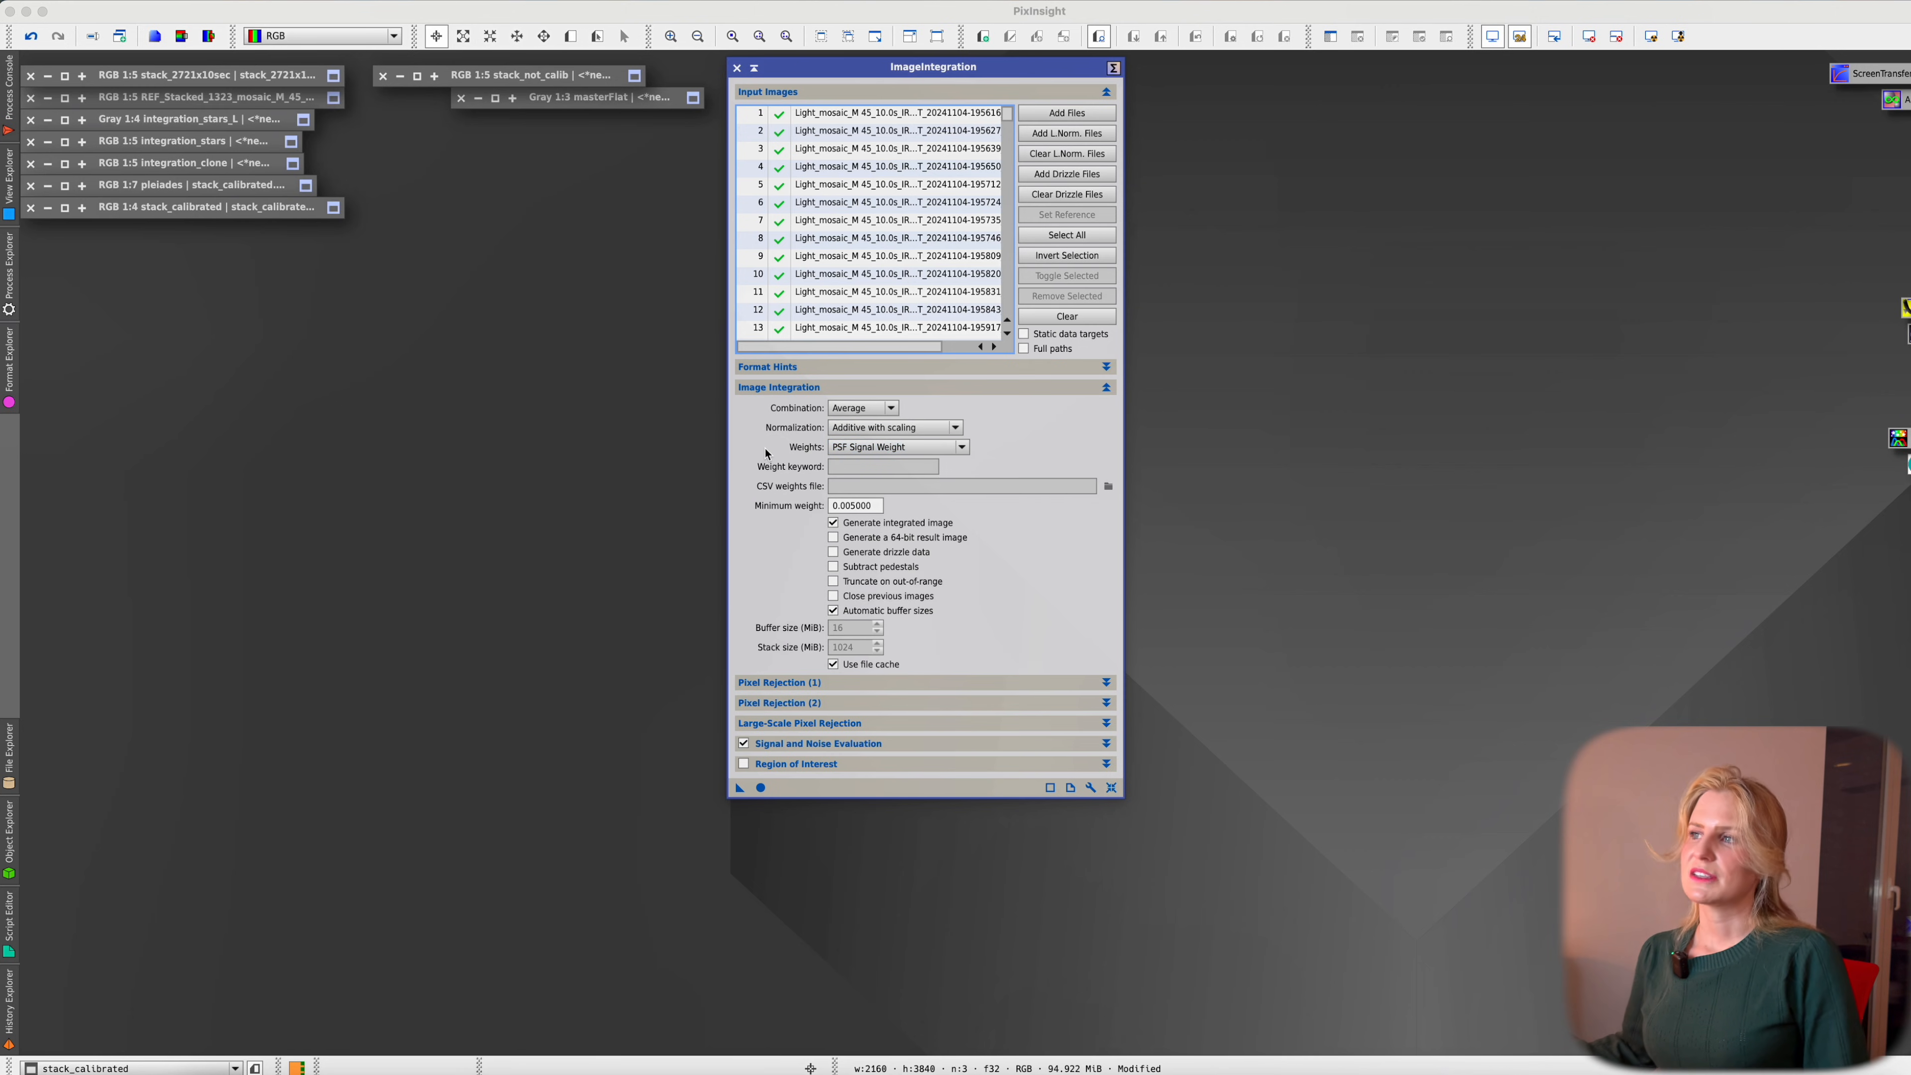
pyautogui.click(913, 450)
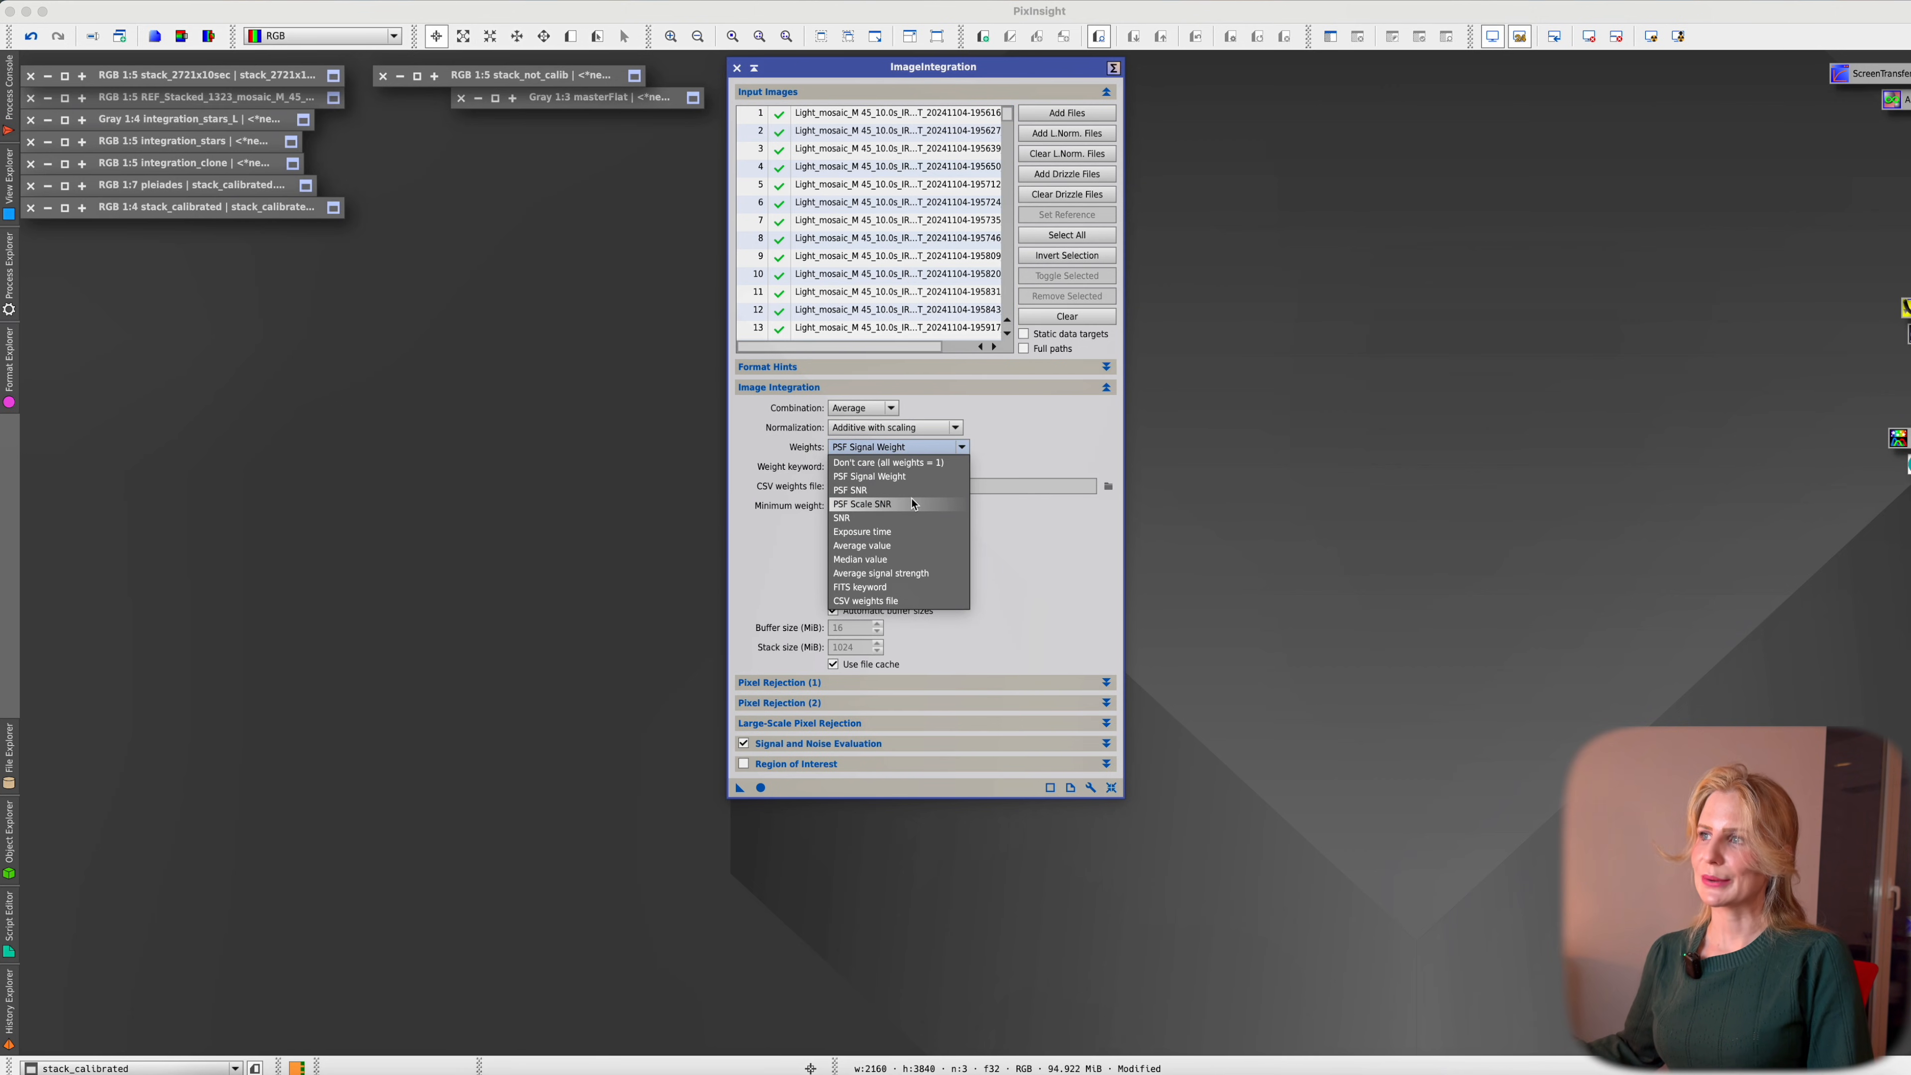
pyautogui.click(941, 464)
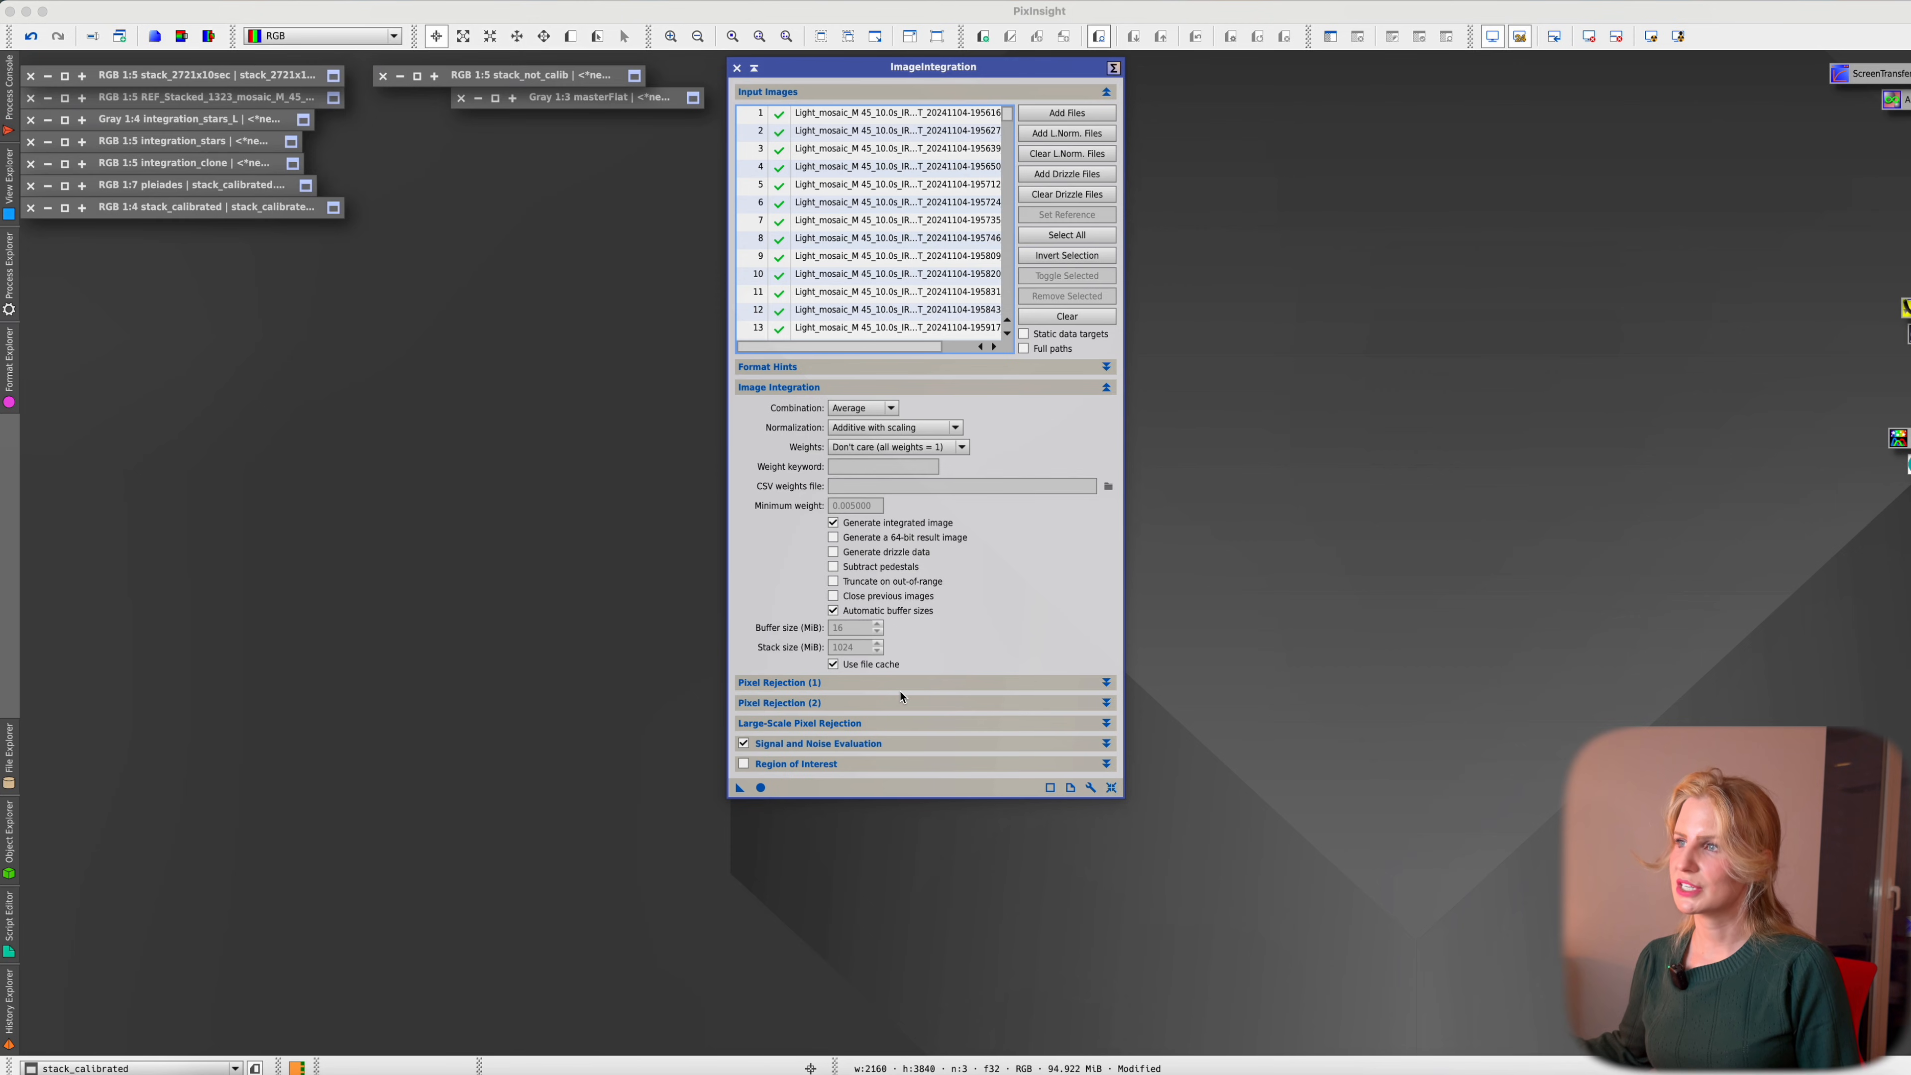
pyautogui.click(948, 386)
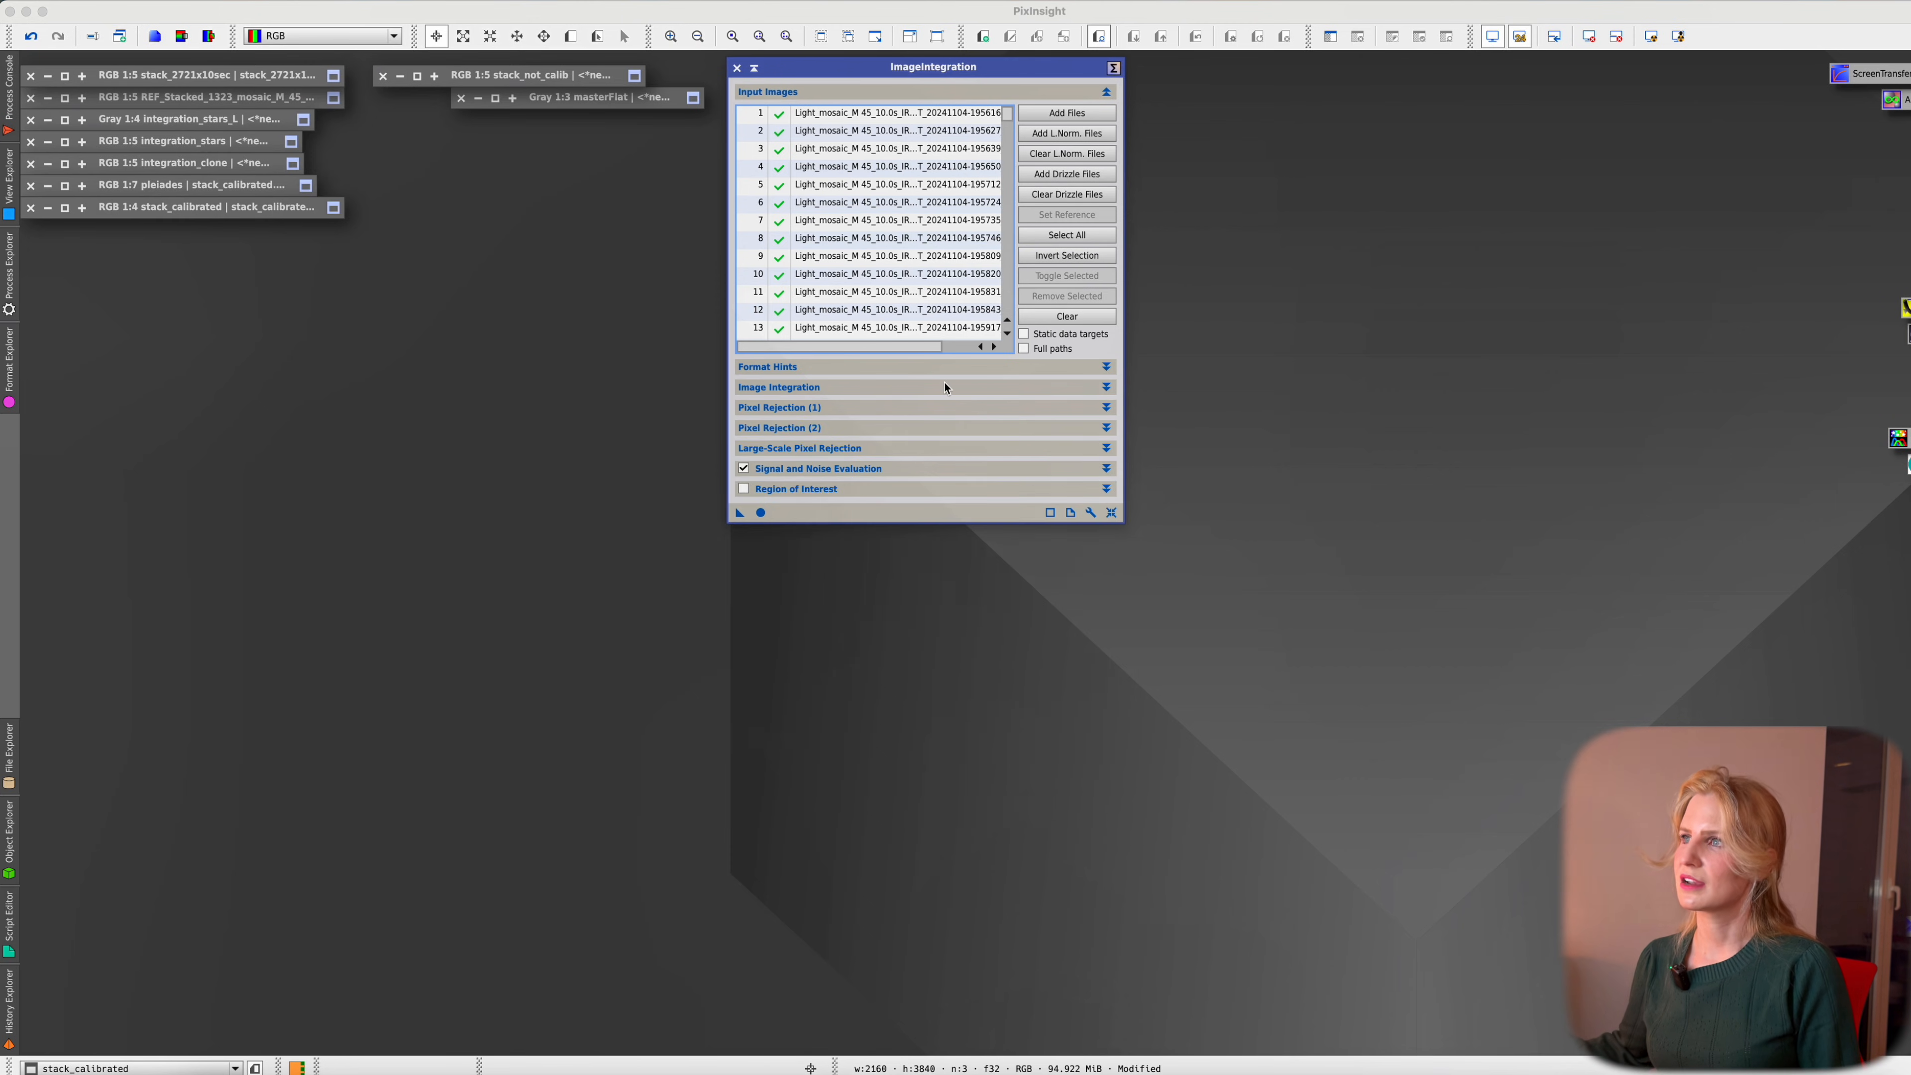
pyautogui.click(919, 411)
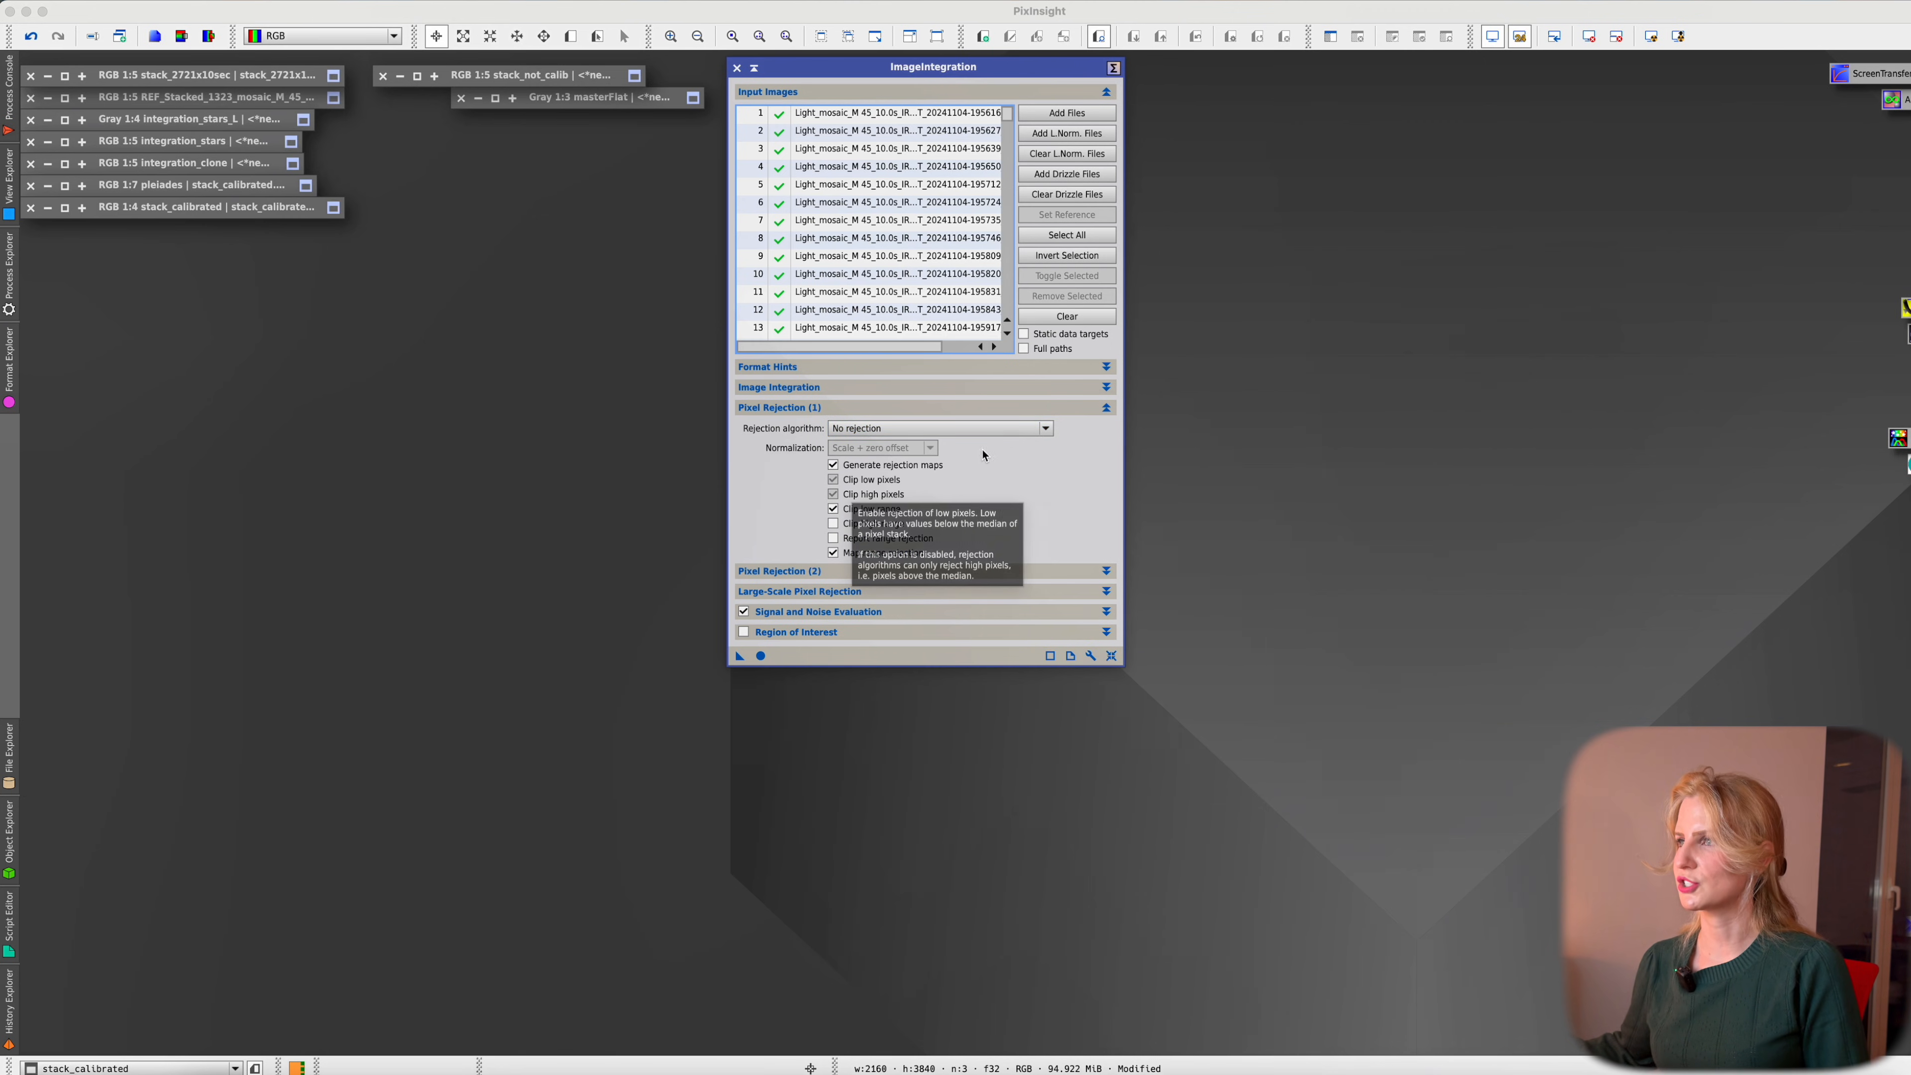
pyautogui.click(1029, 432)
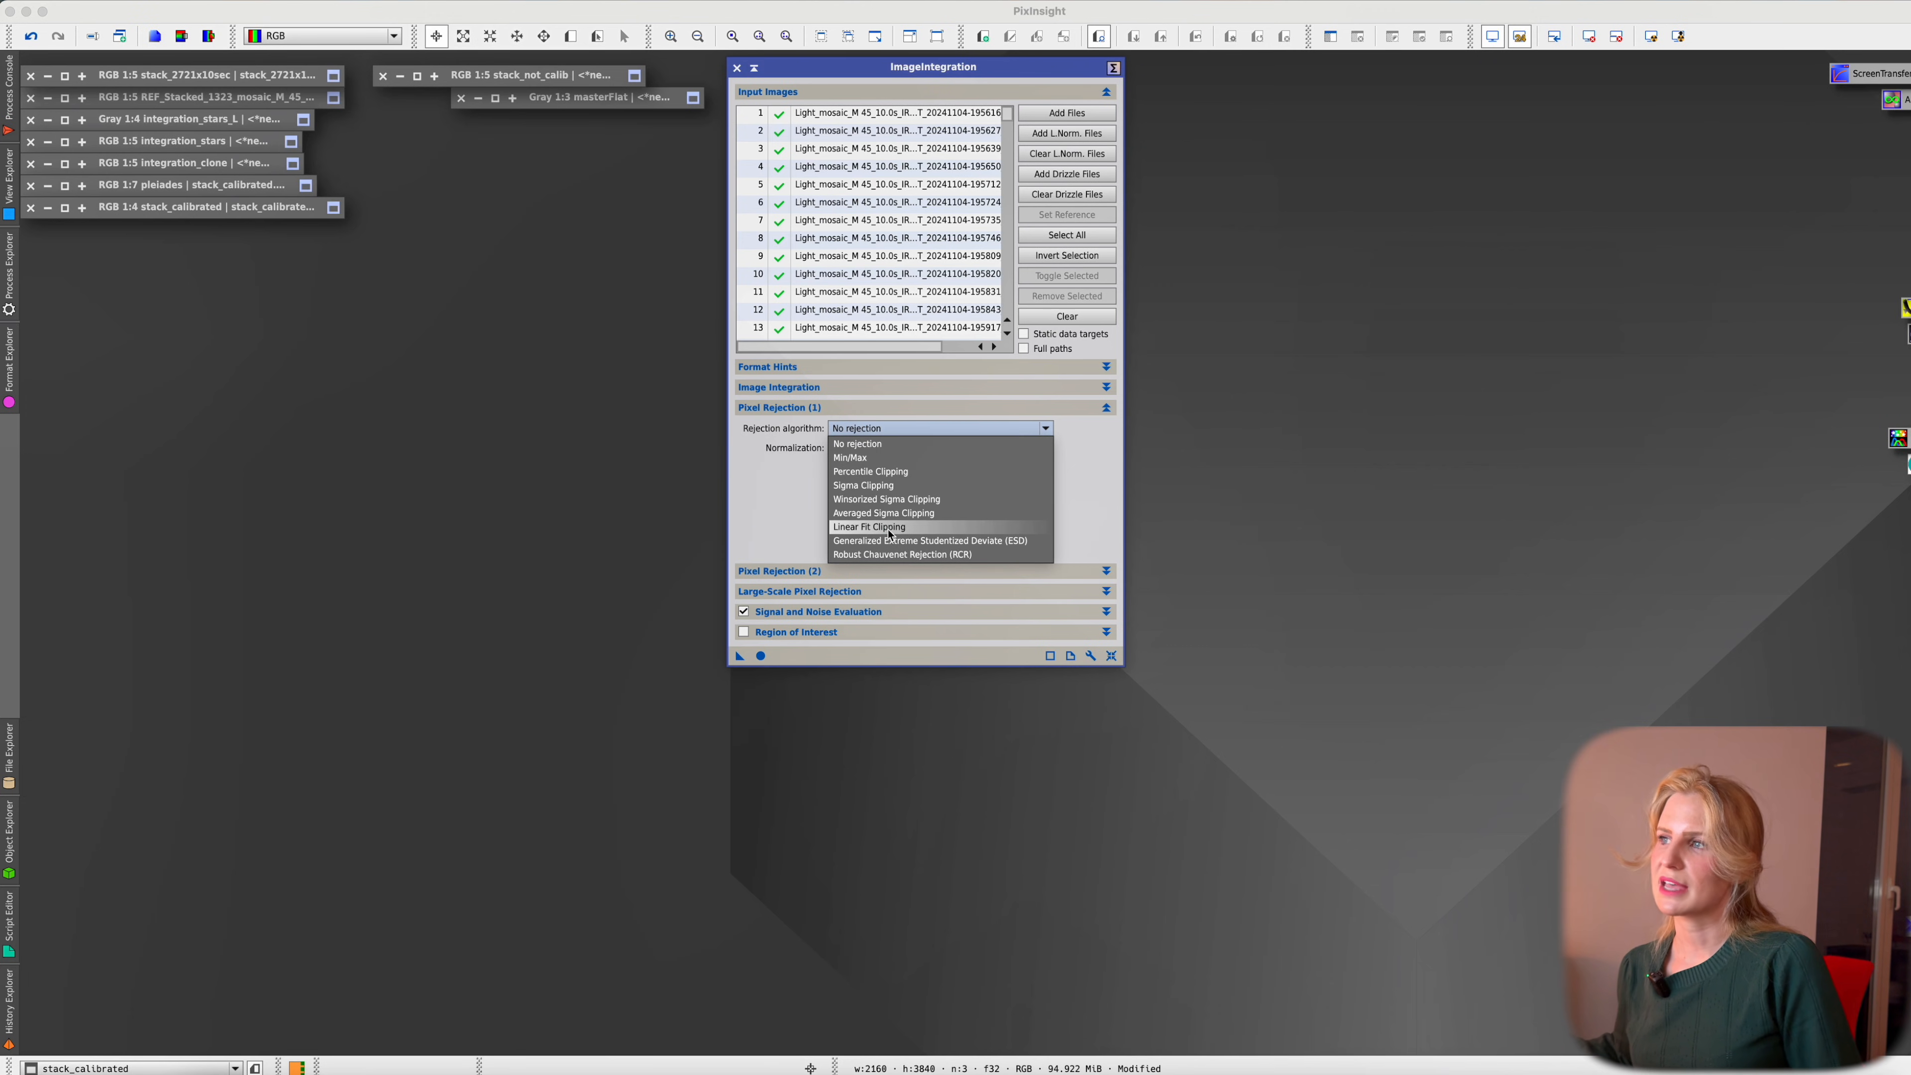
pyautogui.click(1032, 542)
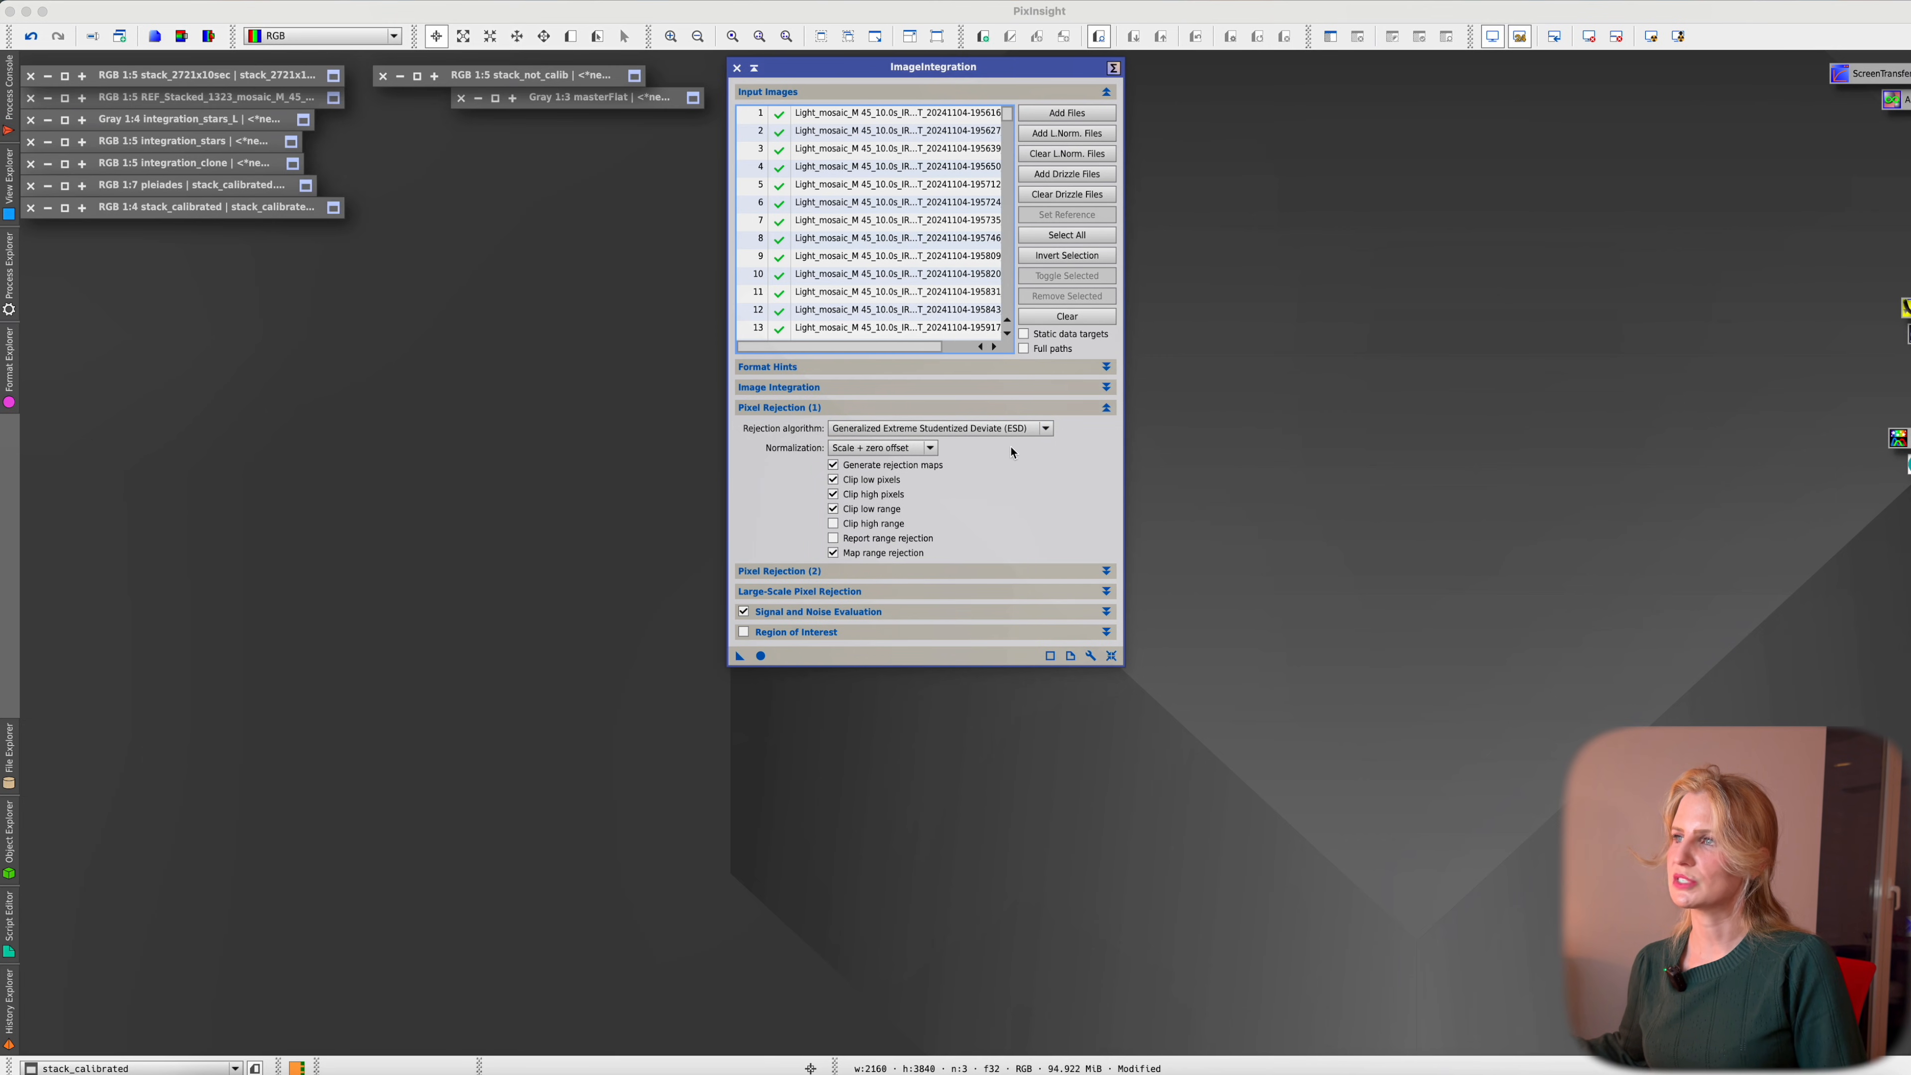
pyautogui.click(948, 578)
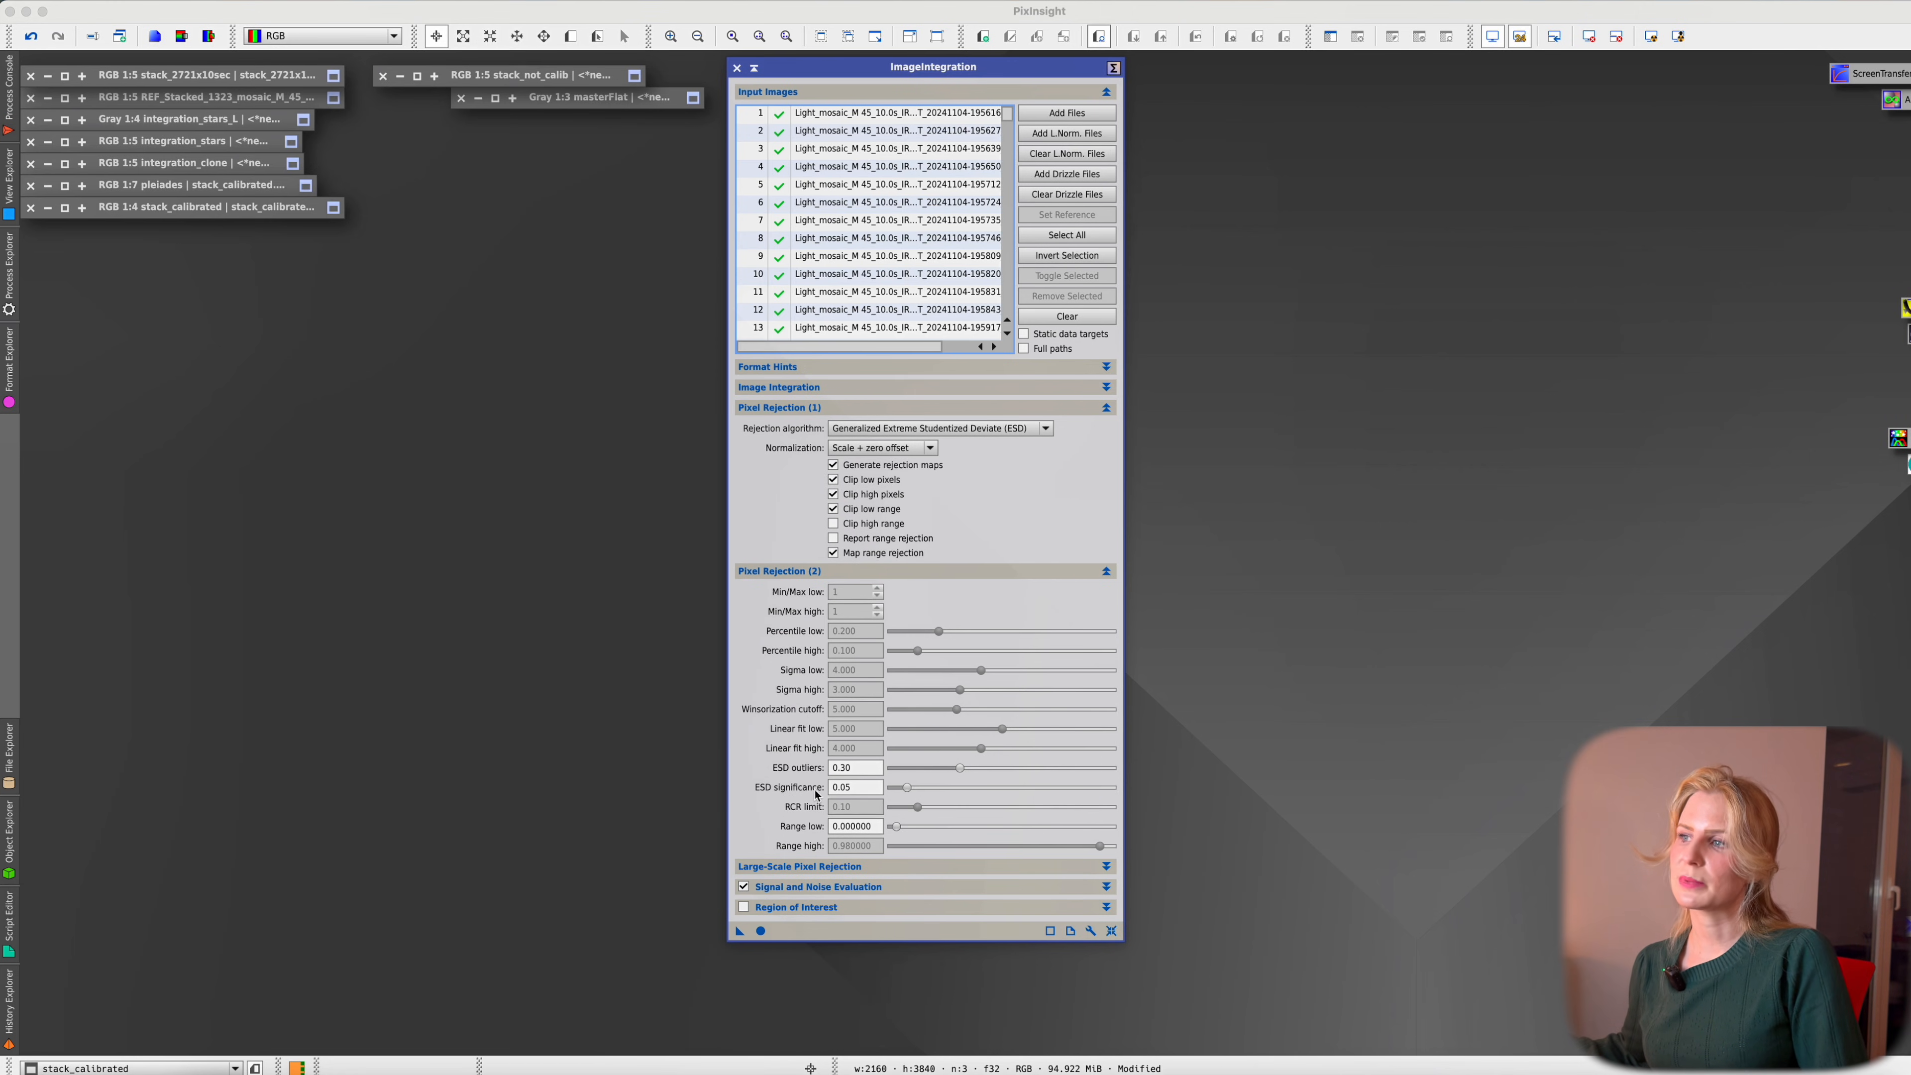
pyautogui.click(864, 575)
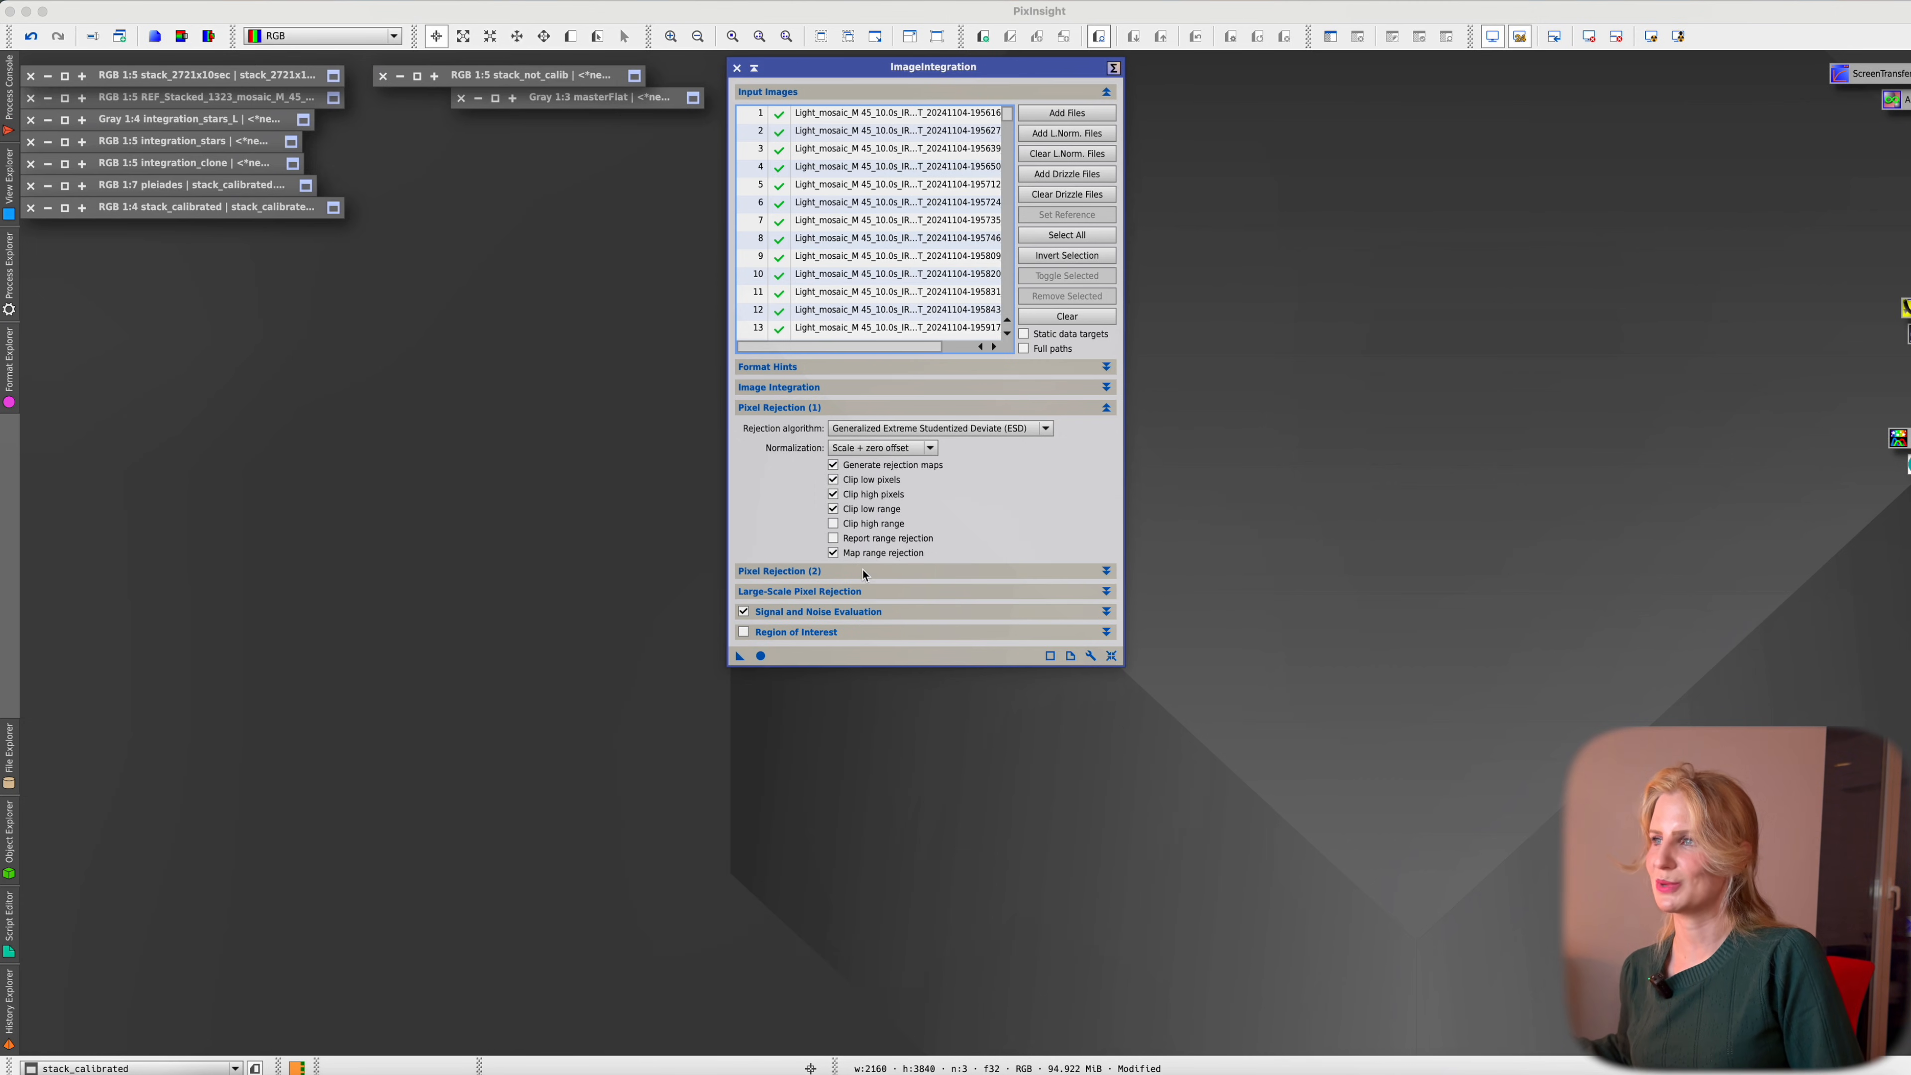
pyautogui.click(865, 593)
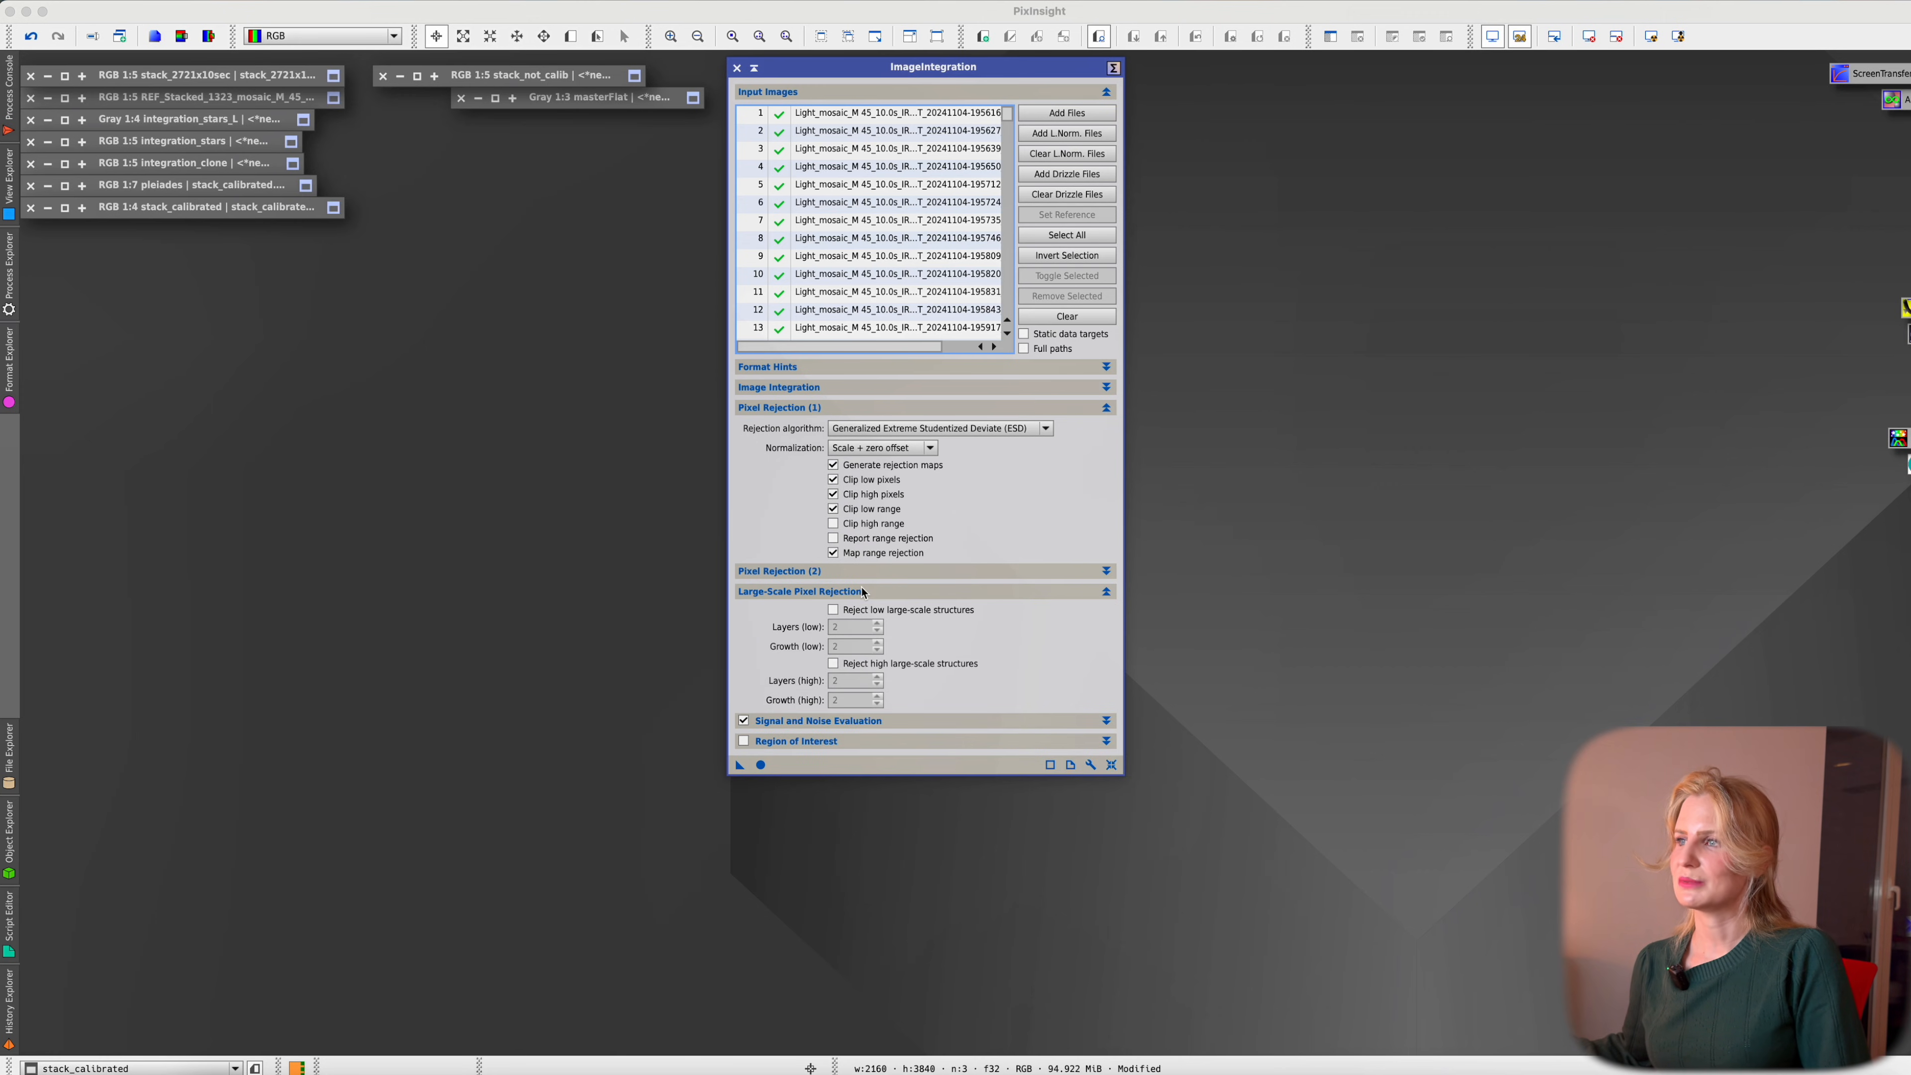
pyautogui.click(863, 592)
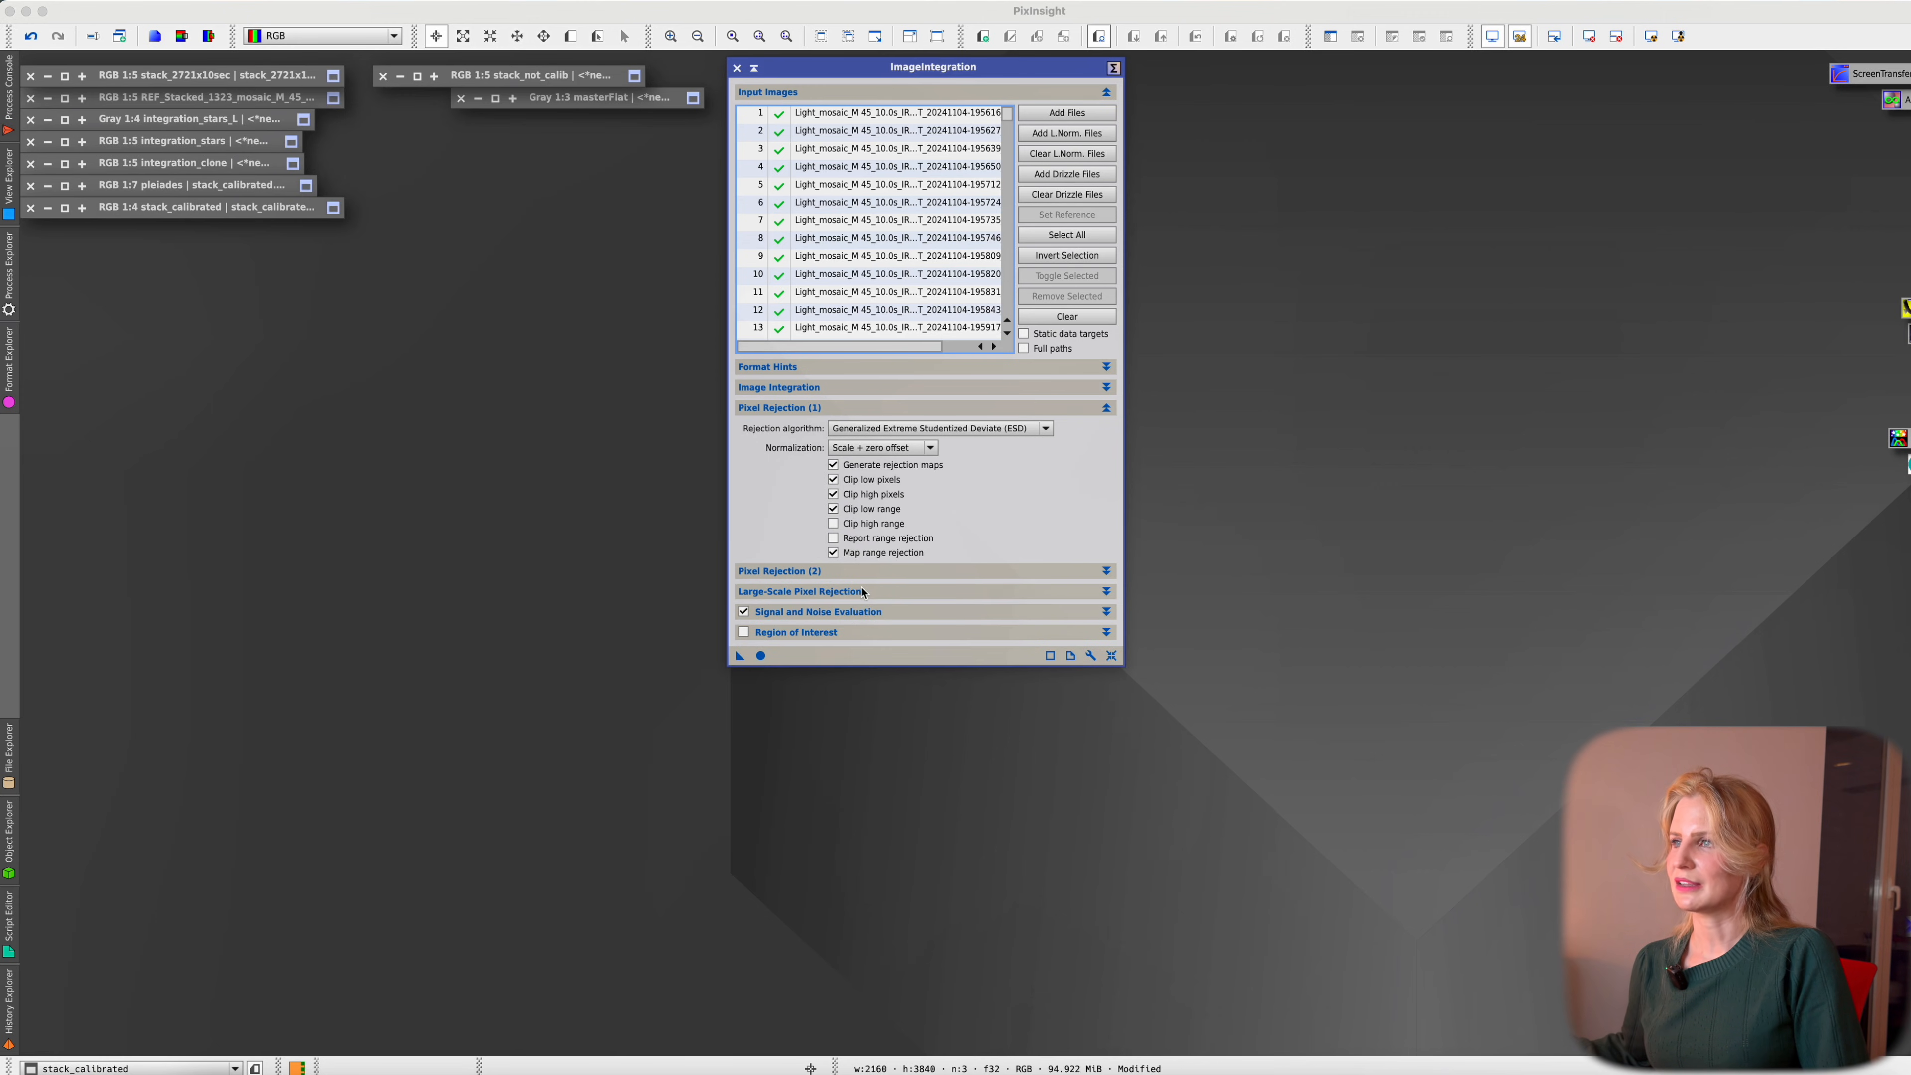
pyautogui.click(870, 615)
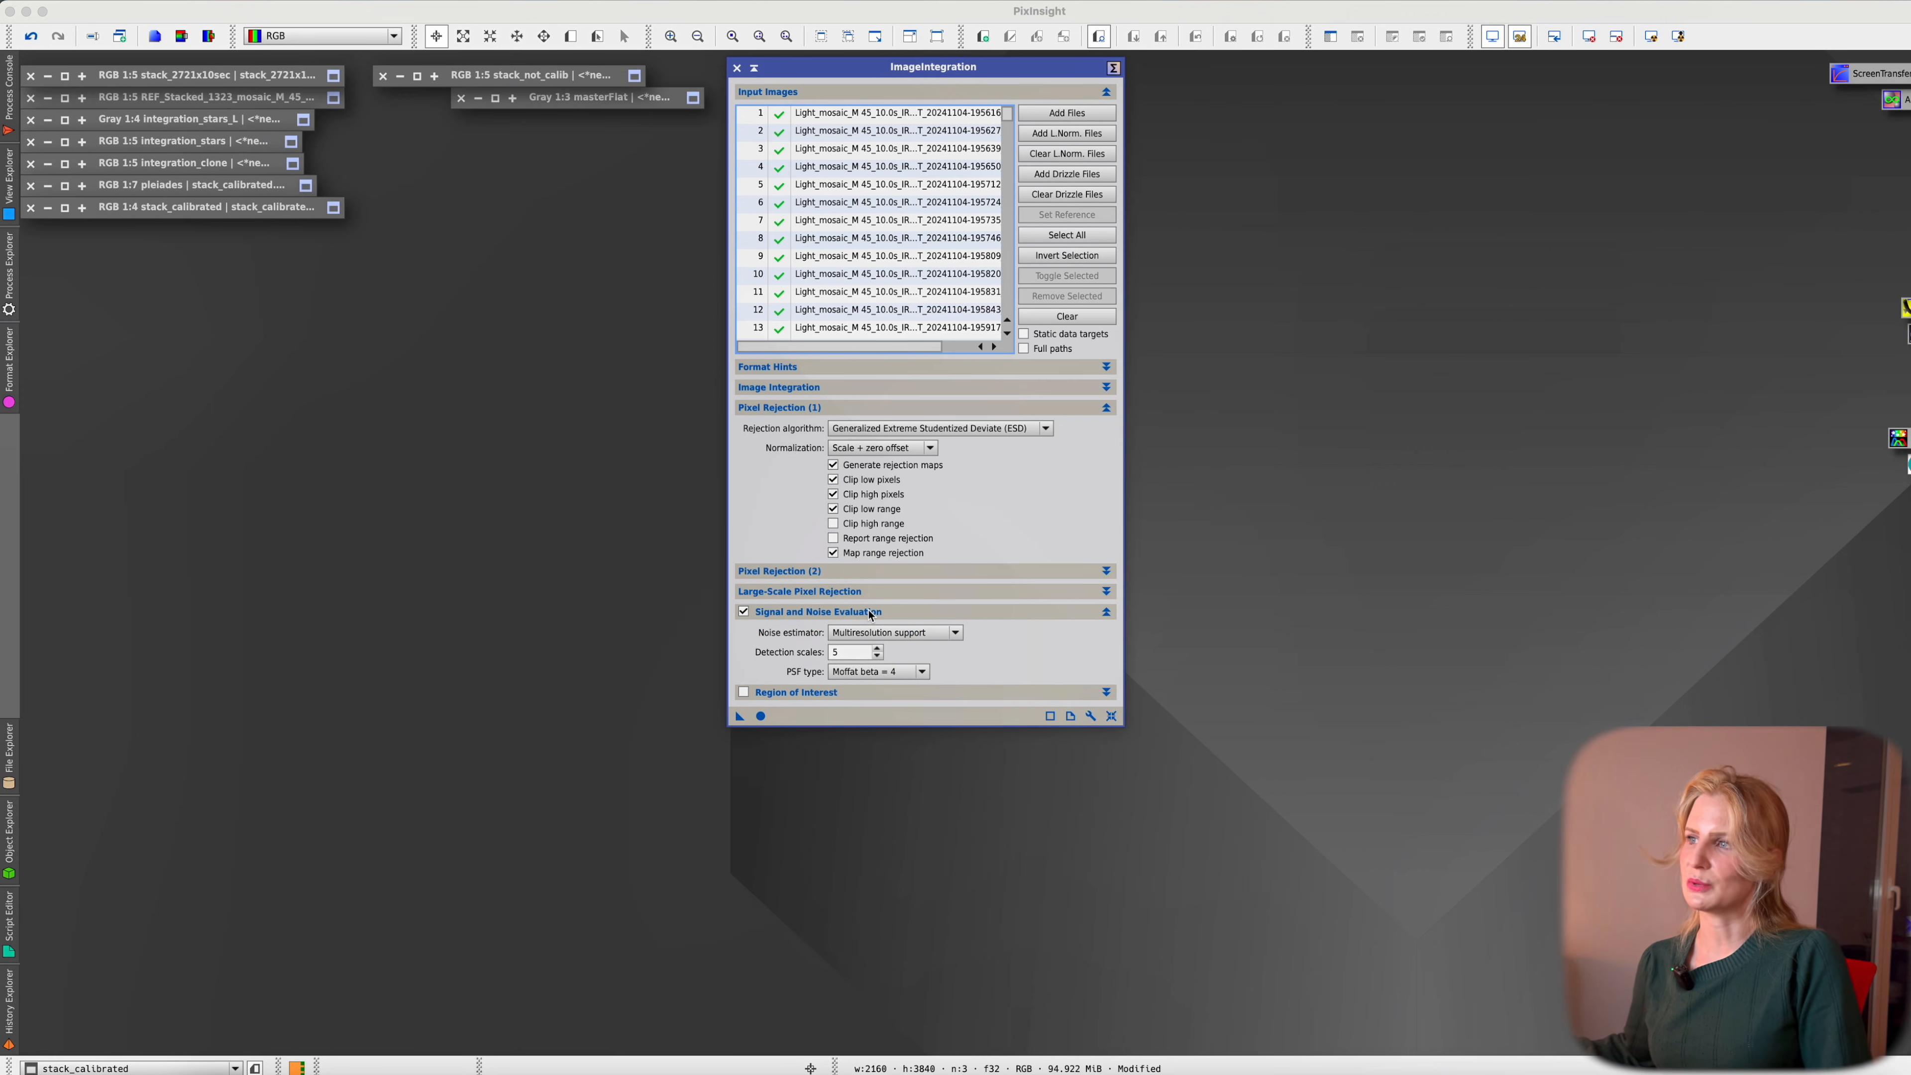
pyautogui.click(871, 613)
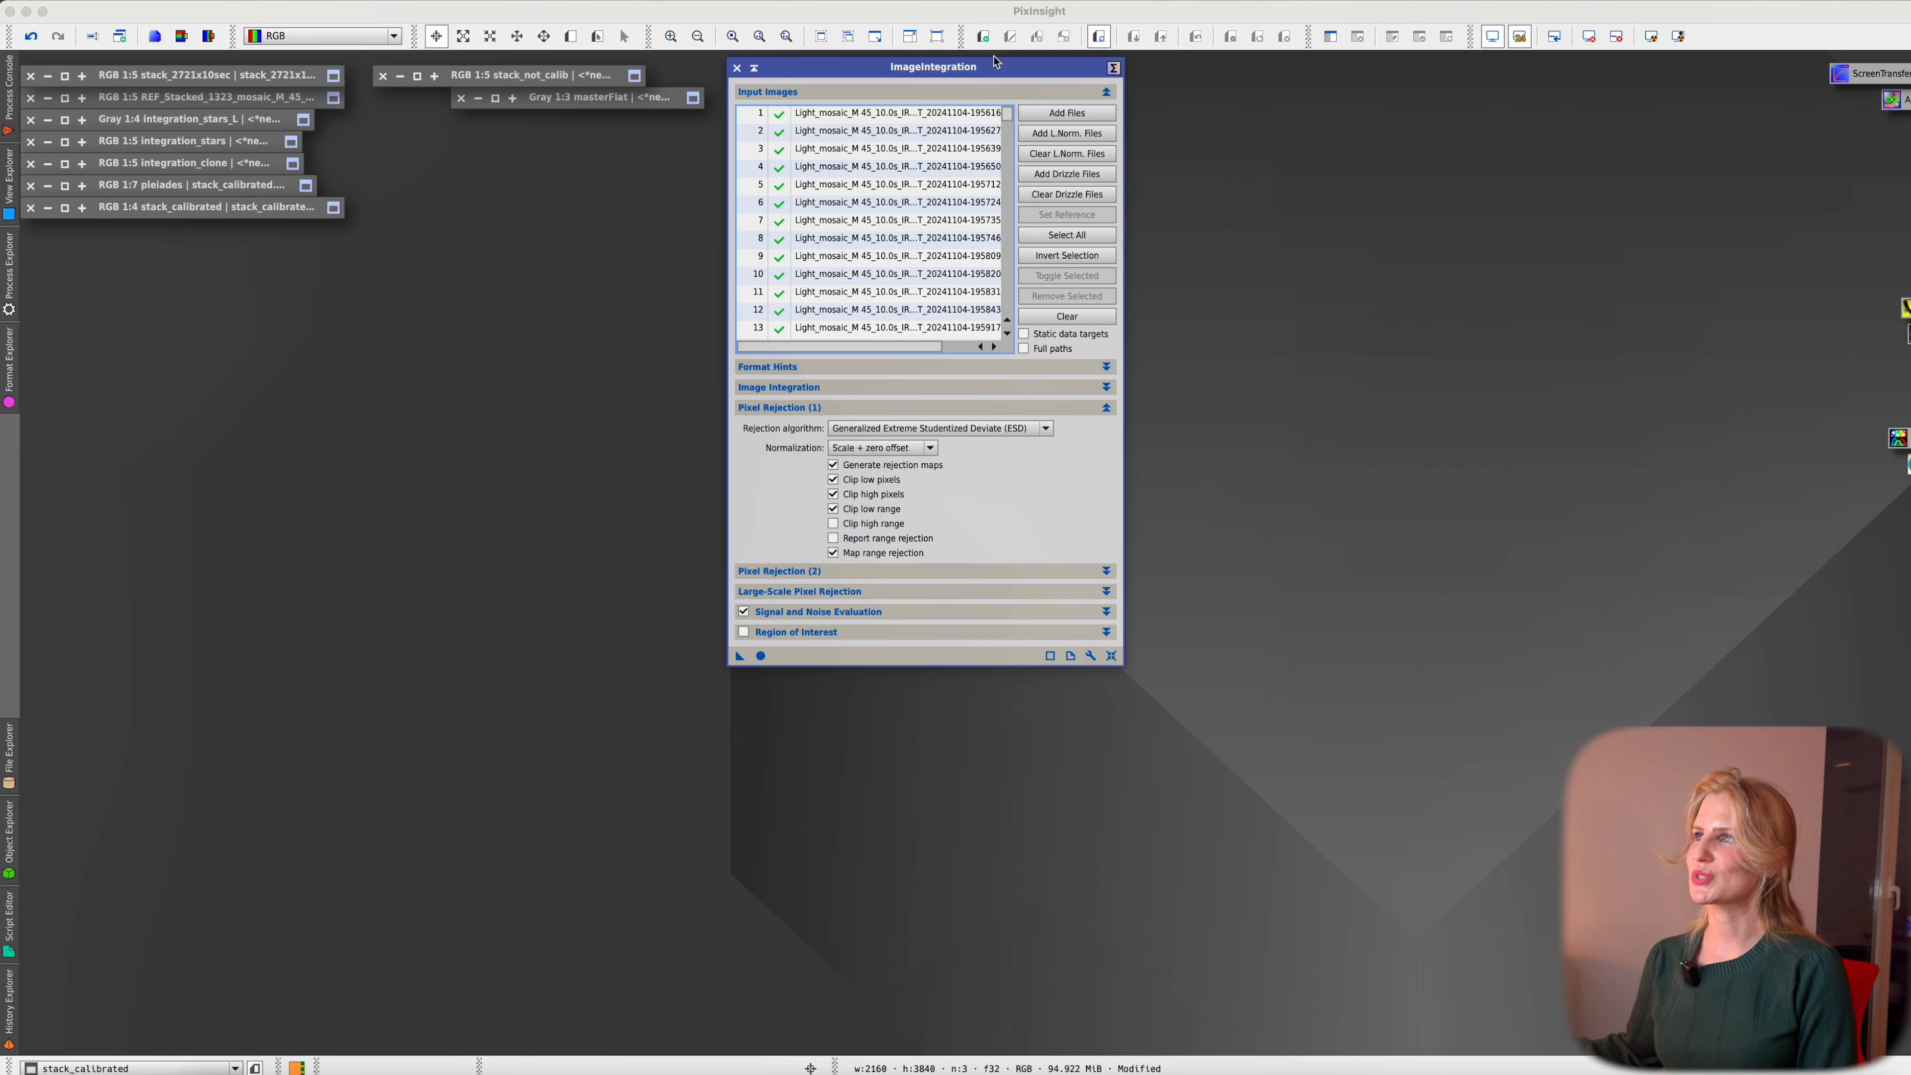
# Move the ImageIntegration dialog lower and position the stack_2723x10sec image window on the left
pyautogui.moveTo(997, 73); pyautogui.dragTo(1009, 147)
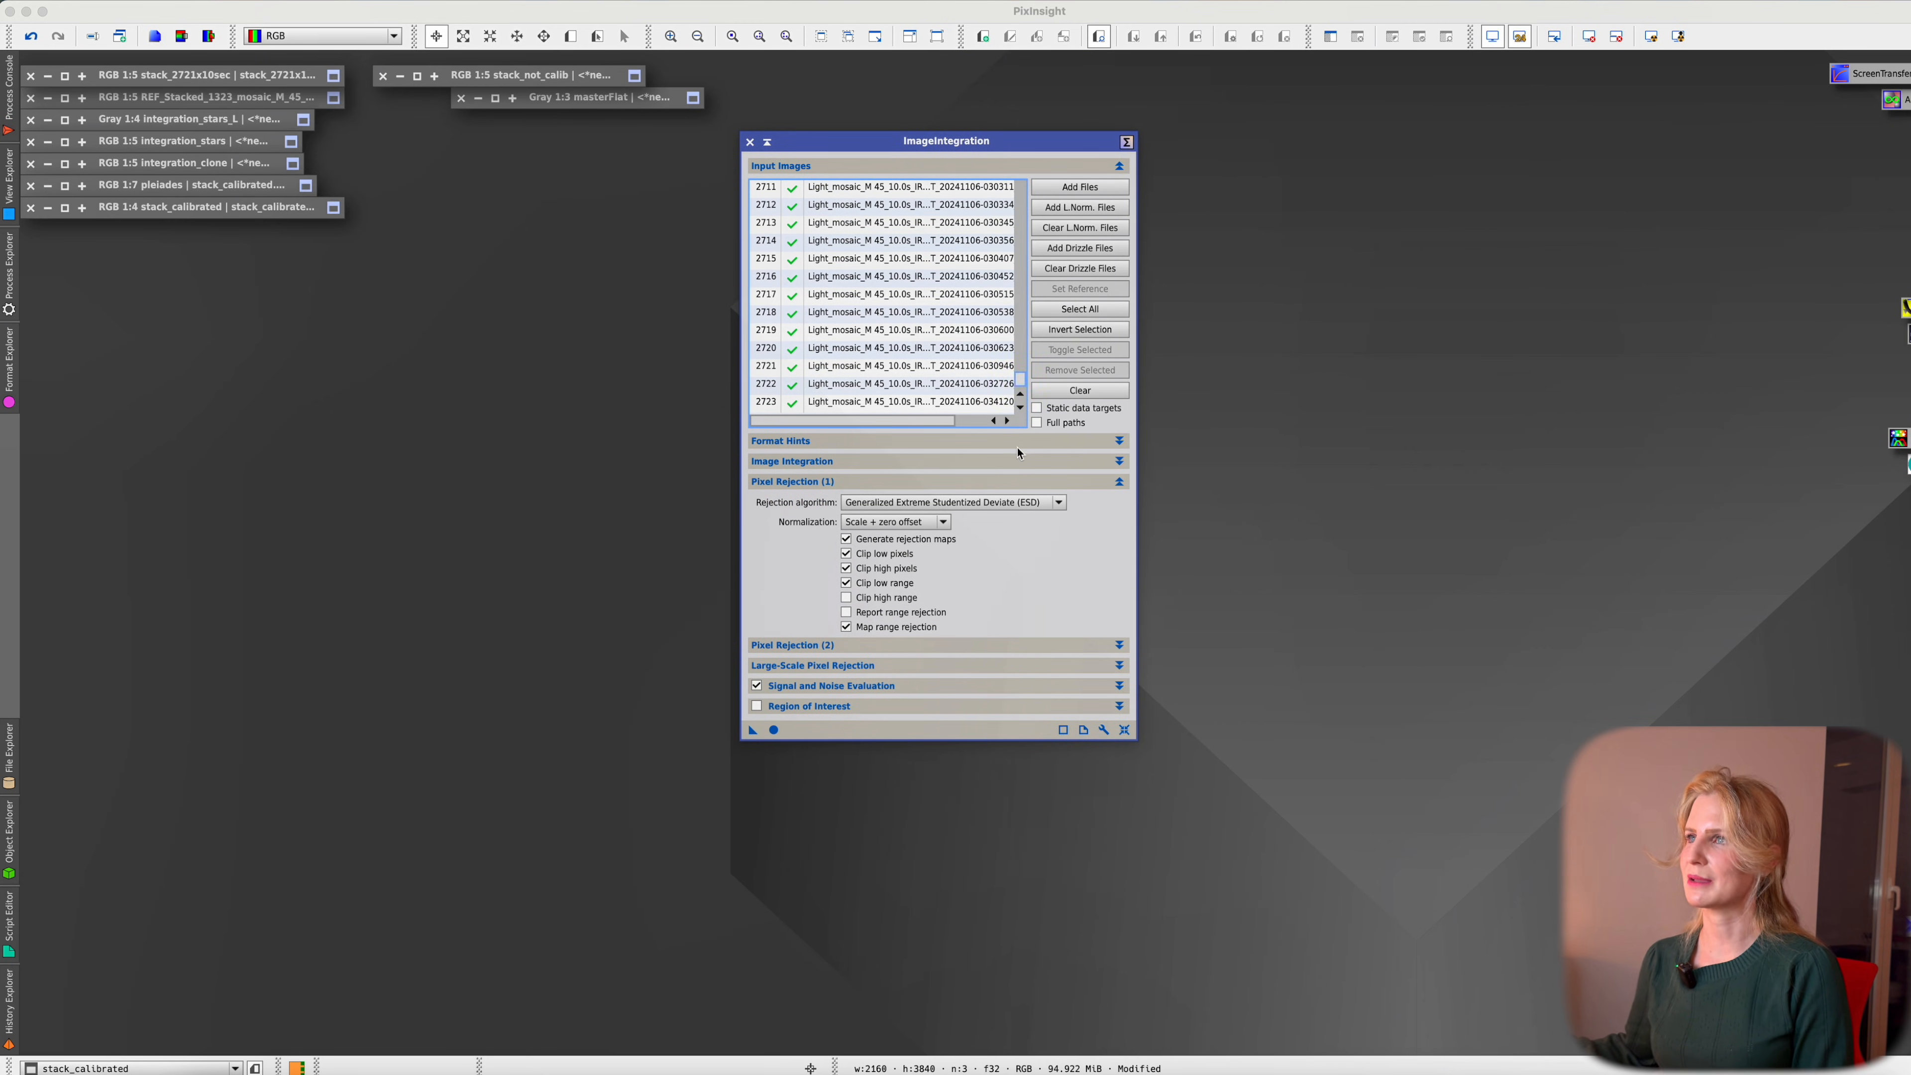
pyautogui.moveTo(1019, 381); pyautogui.dragTo(1013, 179)
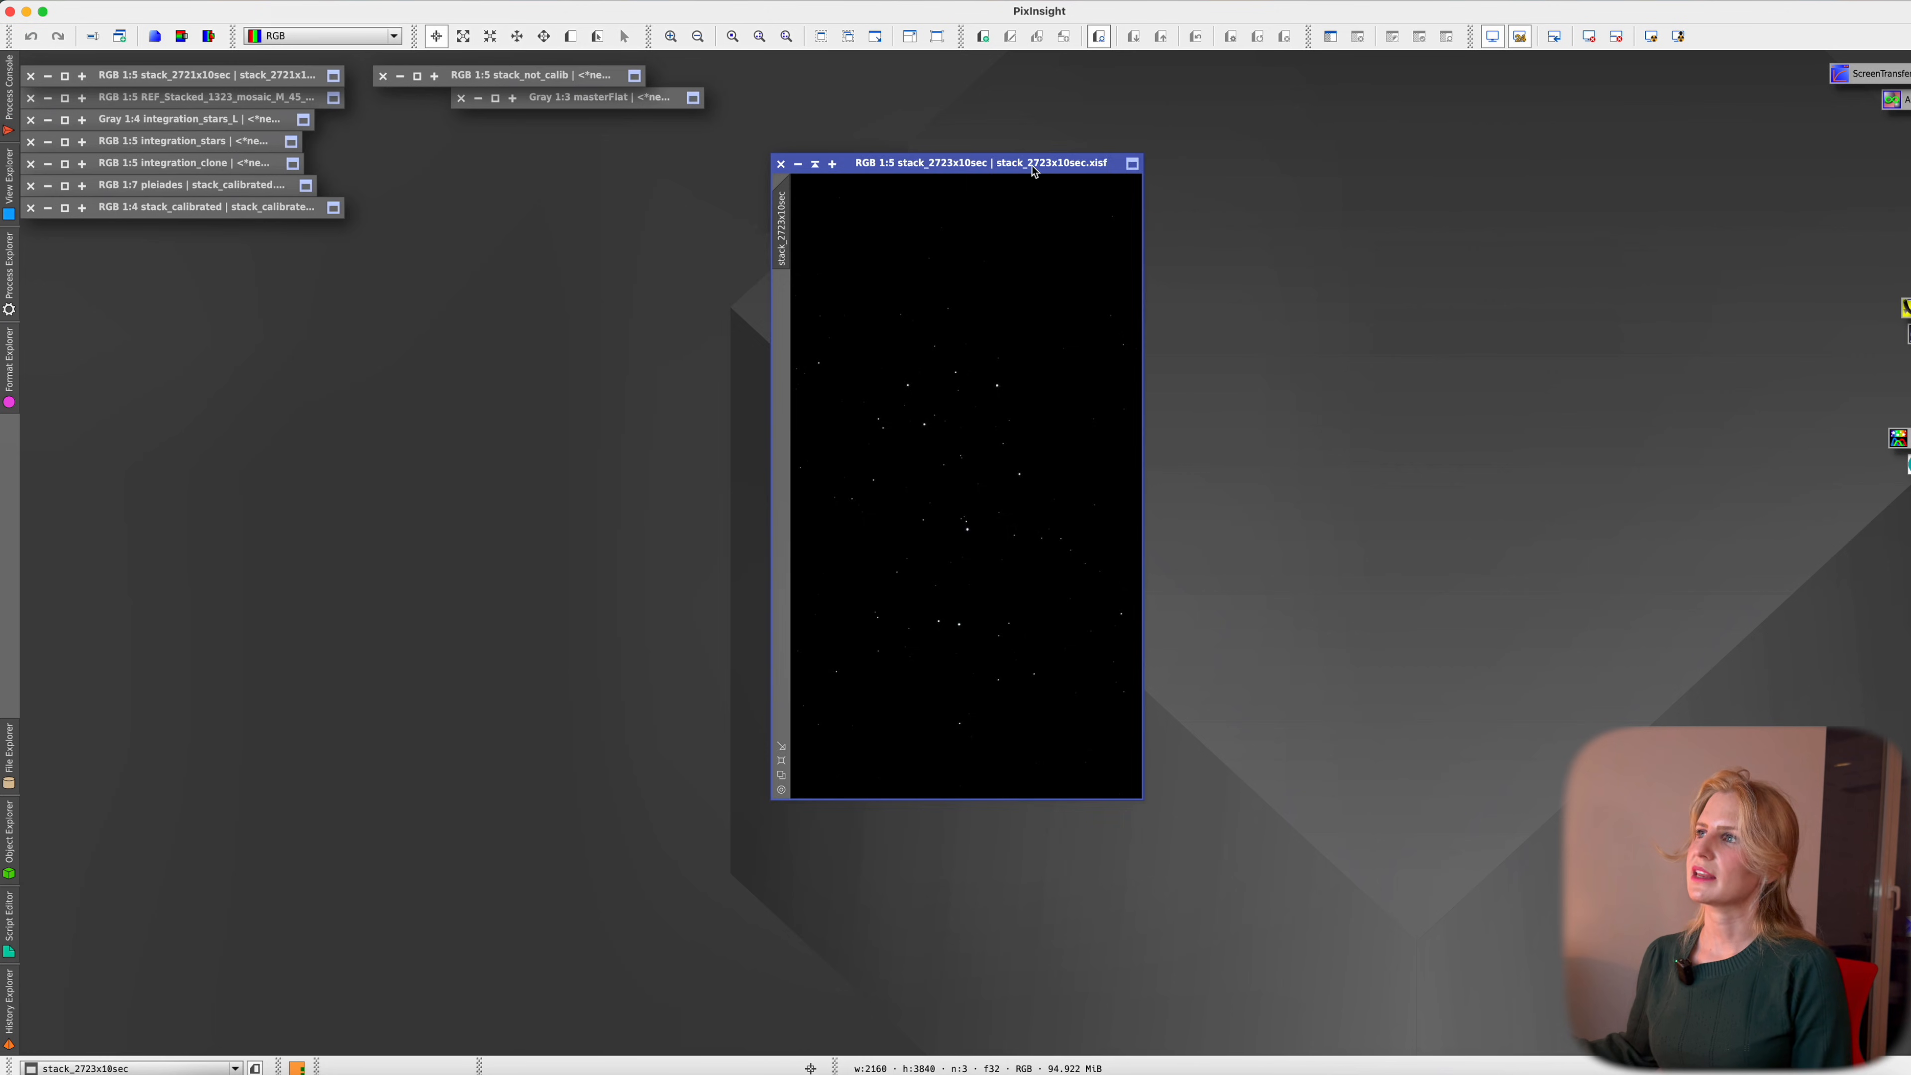
pyautogui.moveTo(1048, 163); pyautogui.dragTo(877, 206)
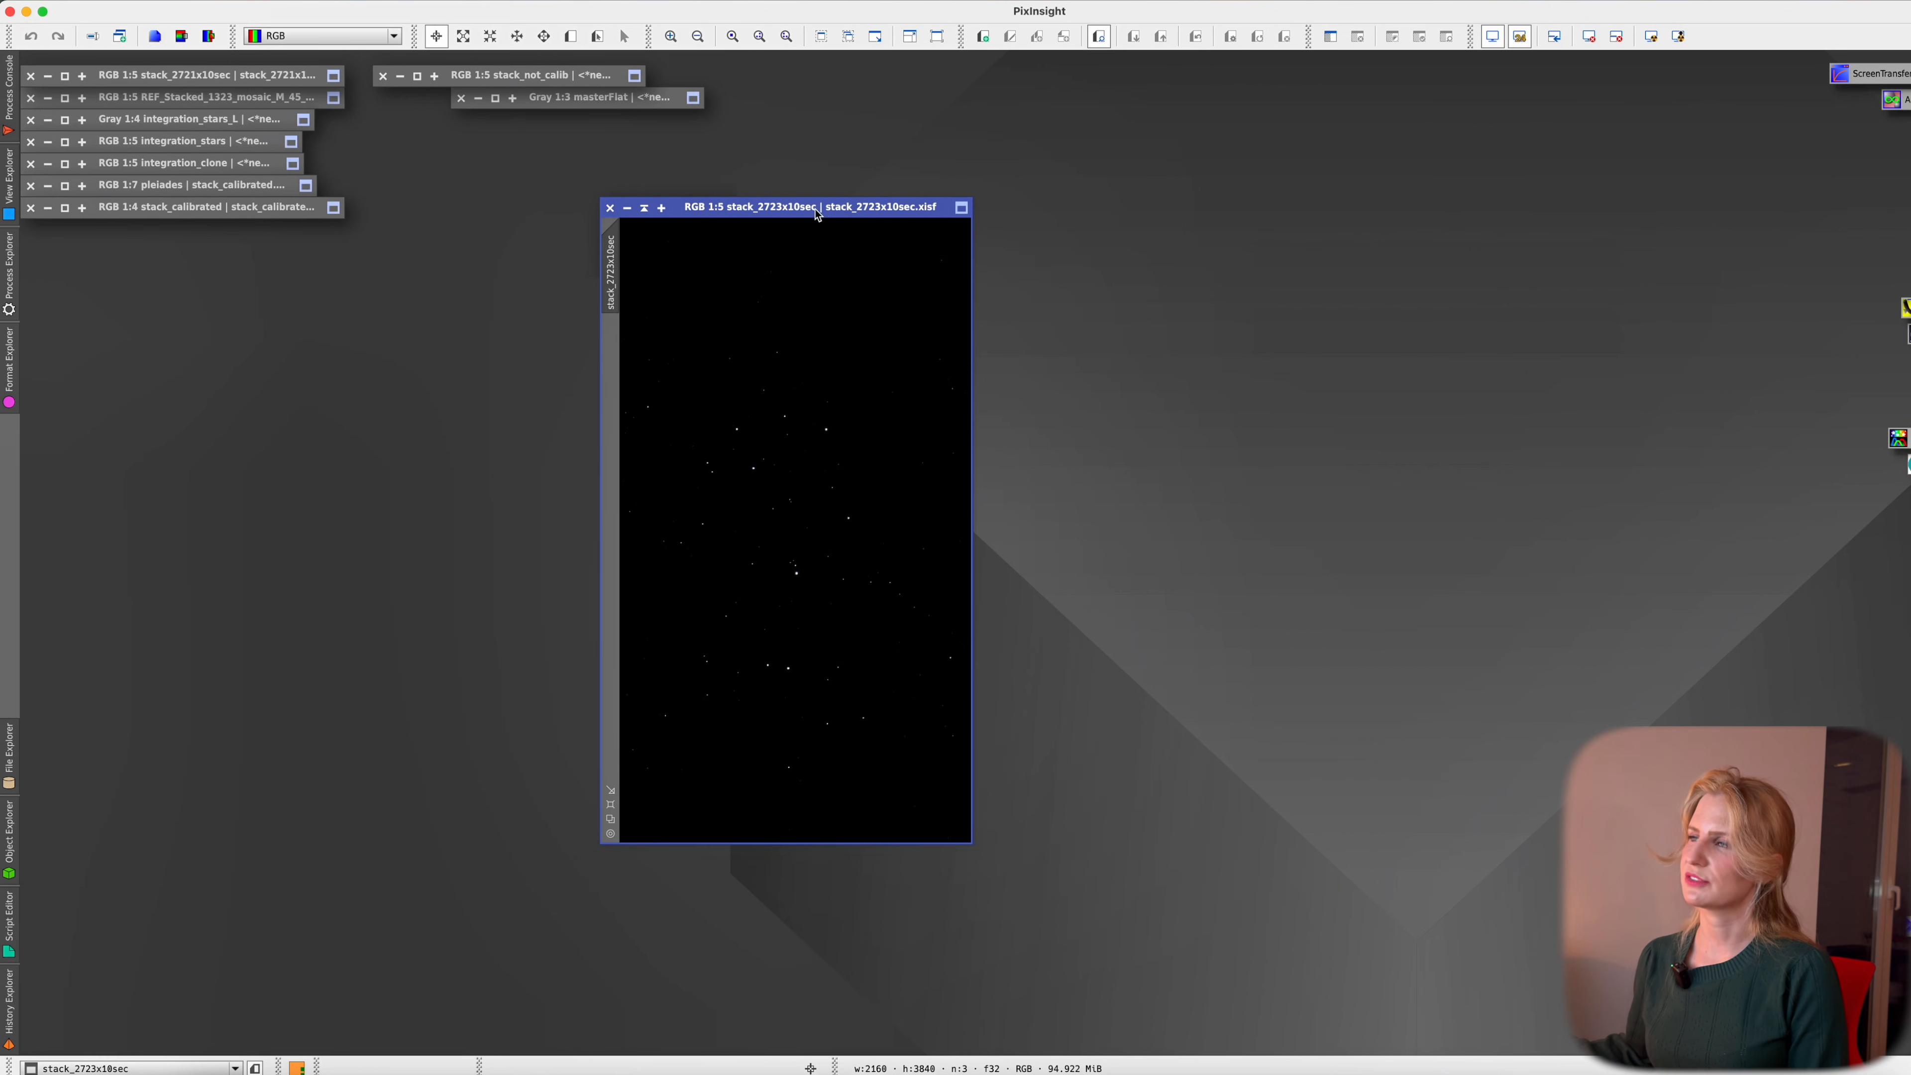
pyautogui.moveTo(836, 214)
pyautogui.mouseDown()
pyautogui.moveTo(867, 214)
pyautogui.moveTo(843, 206)
pyautogui.mouseUp()
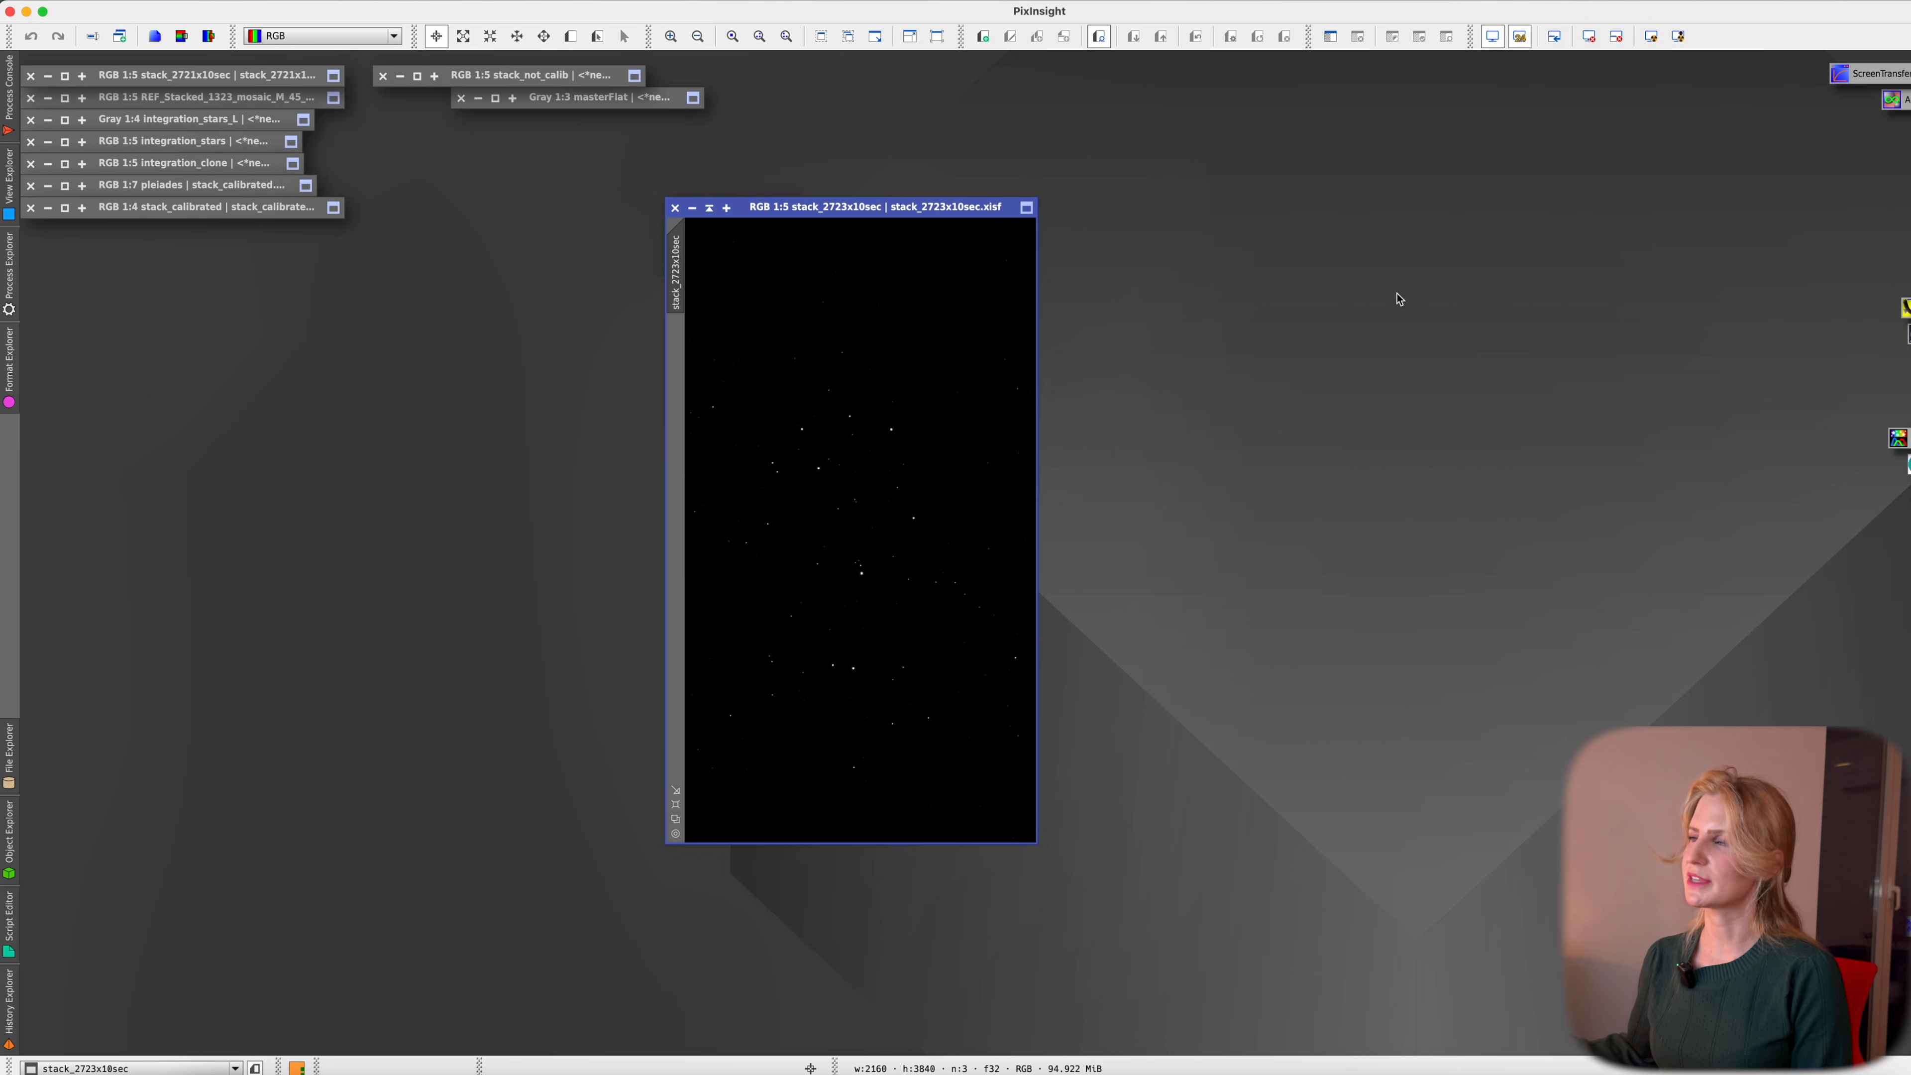
# AutoStretch stack_2723x10sec, then re-stretch it in ScreenTransferFunction with linked, neutral colour balance
pyautogui.click(1652, 37)
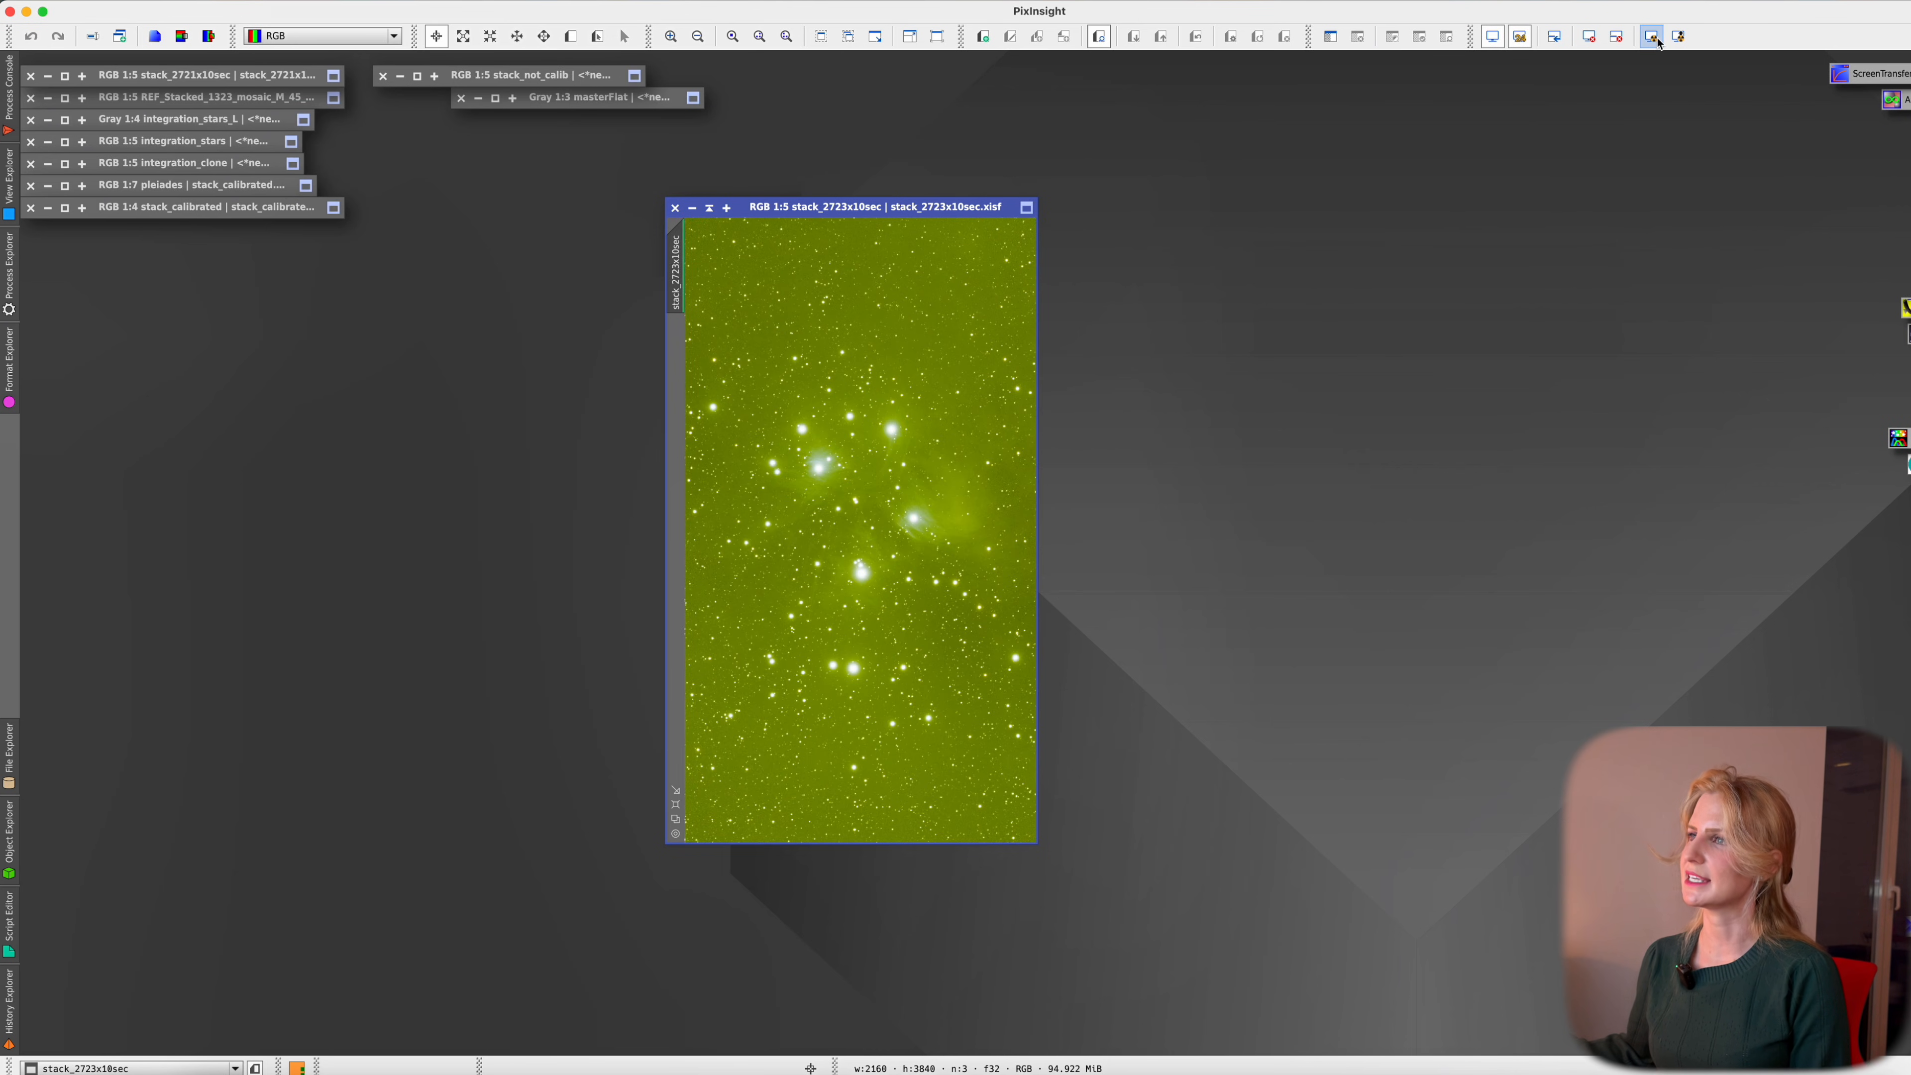
pyautogui.doubleClick(1861, 75)
pyautogui.click(1264, 82)
pyautogui.click(1279, 114)
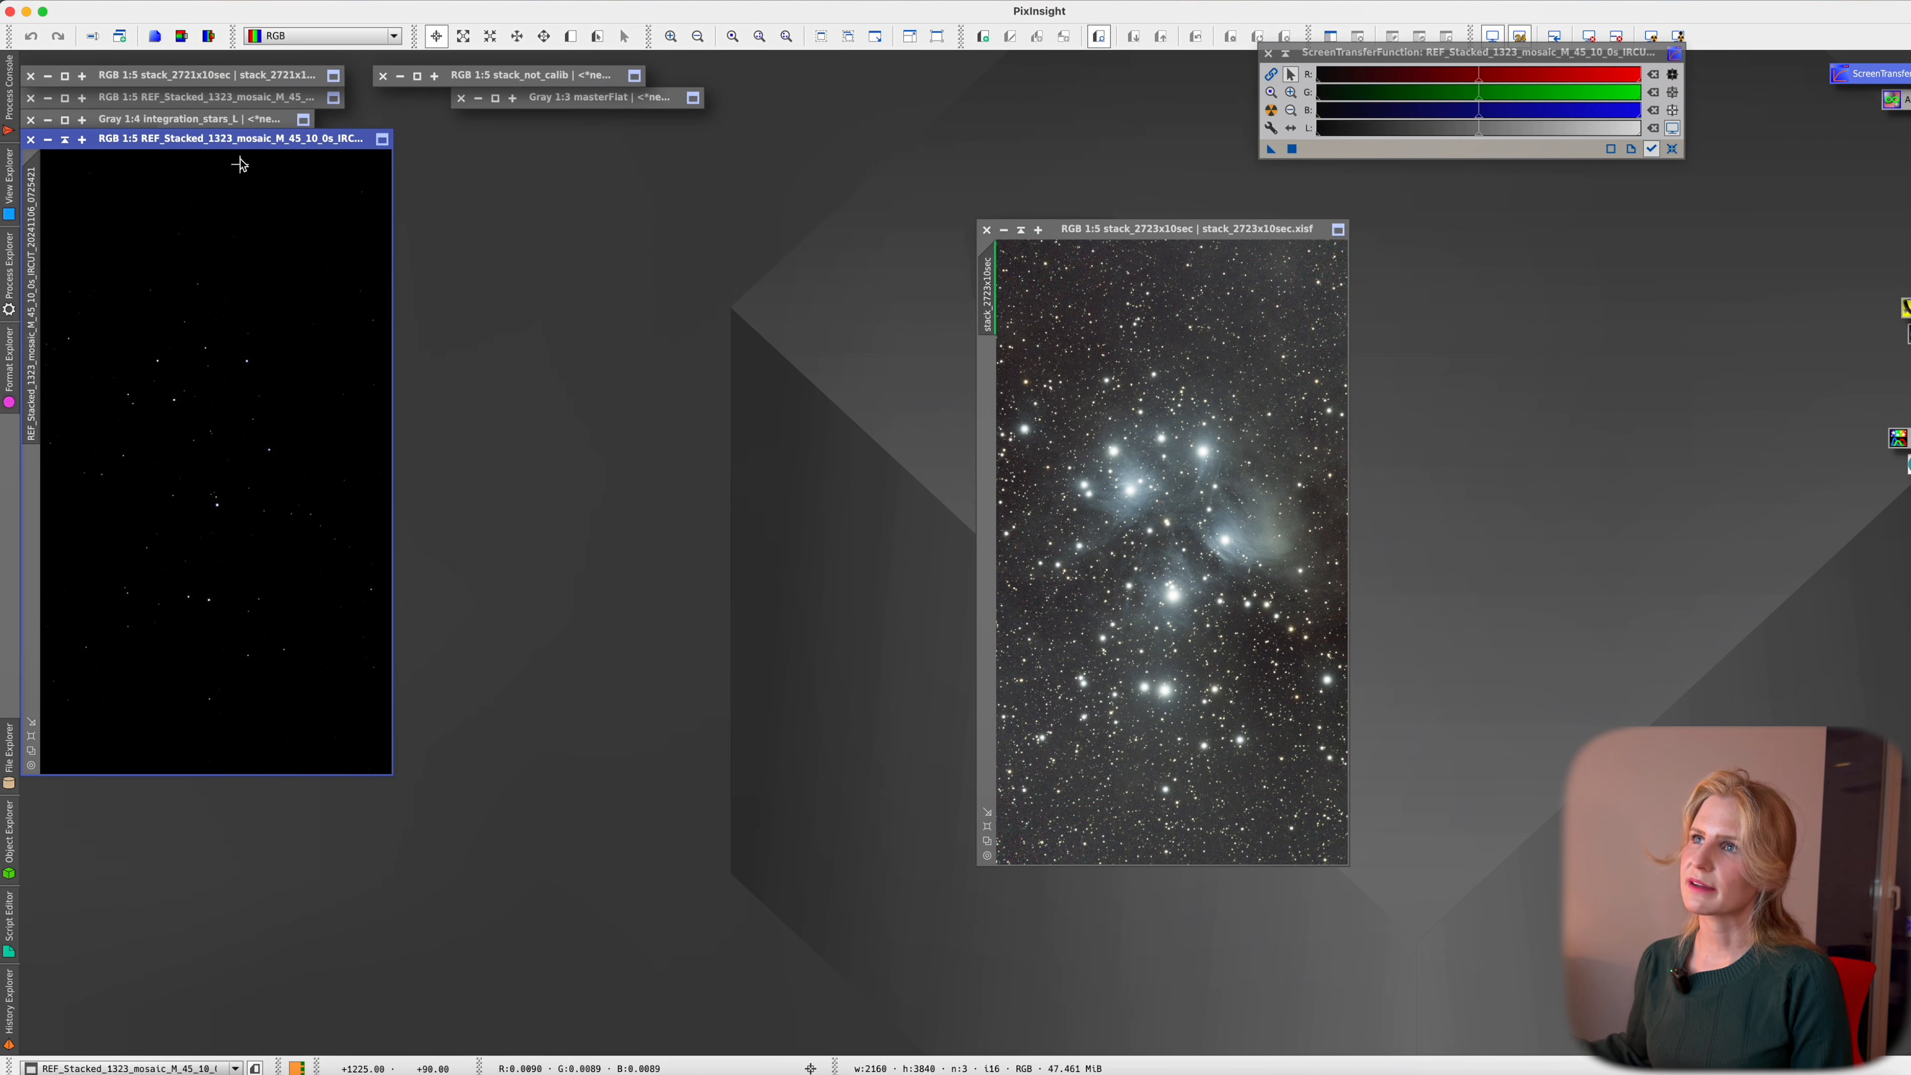
# Place Seestar's REF_Stacked image beside the new stack and AutoStretch it
pyautogui.moveTo(241, 140); pyautogui.dragTo(838, 230)
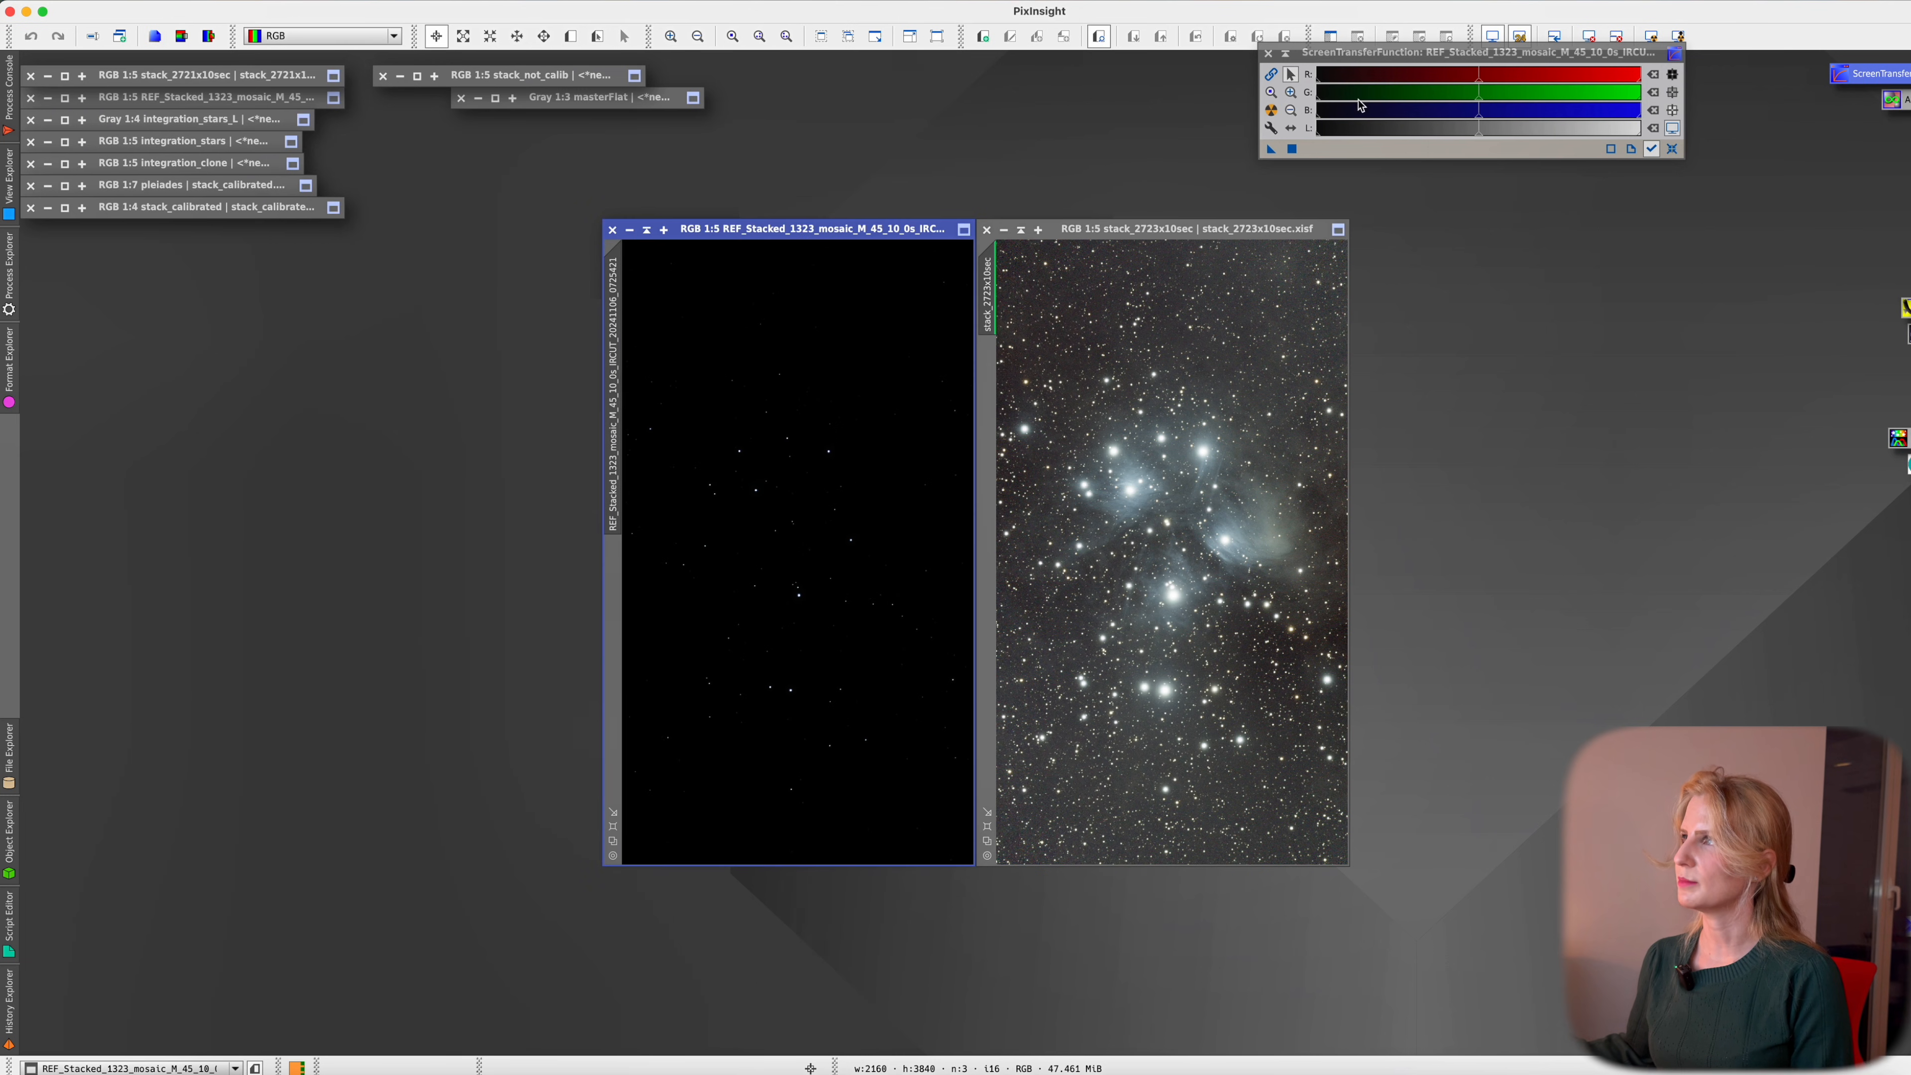
pyautogui.click(1658, 36)
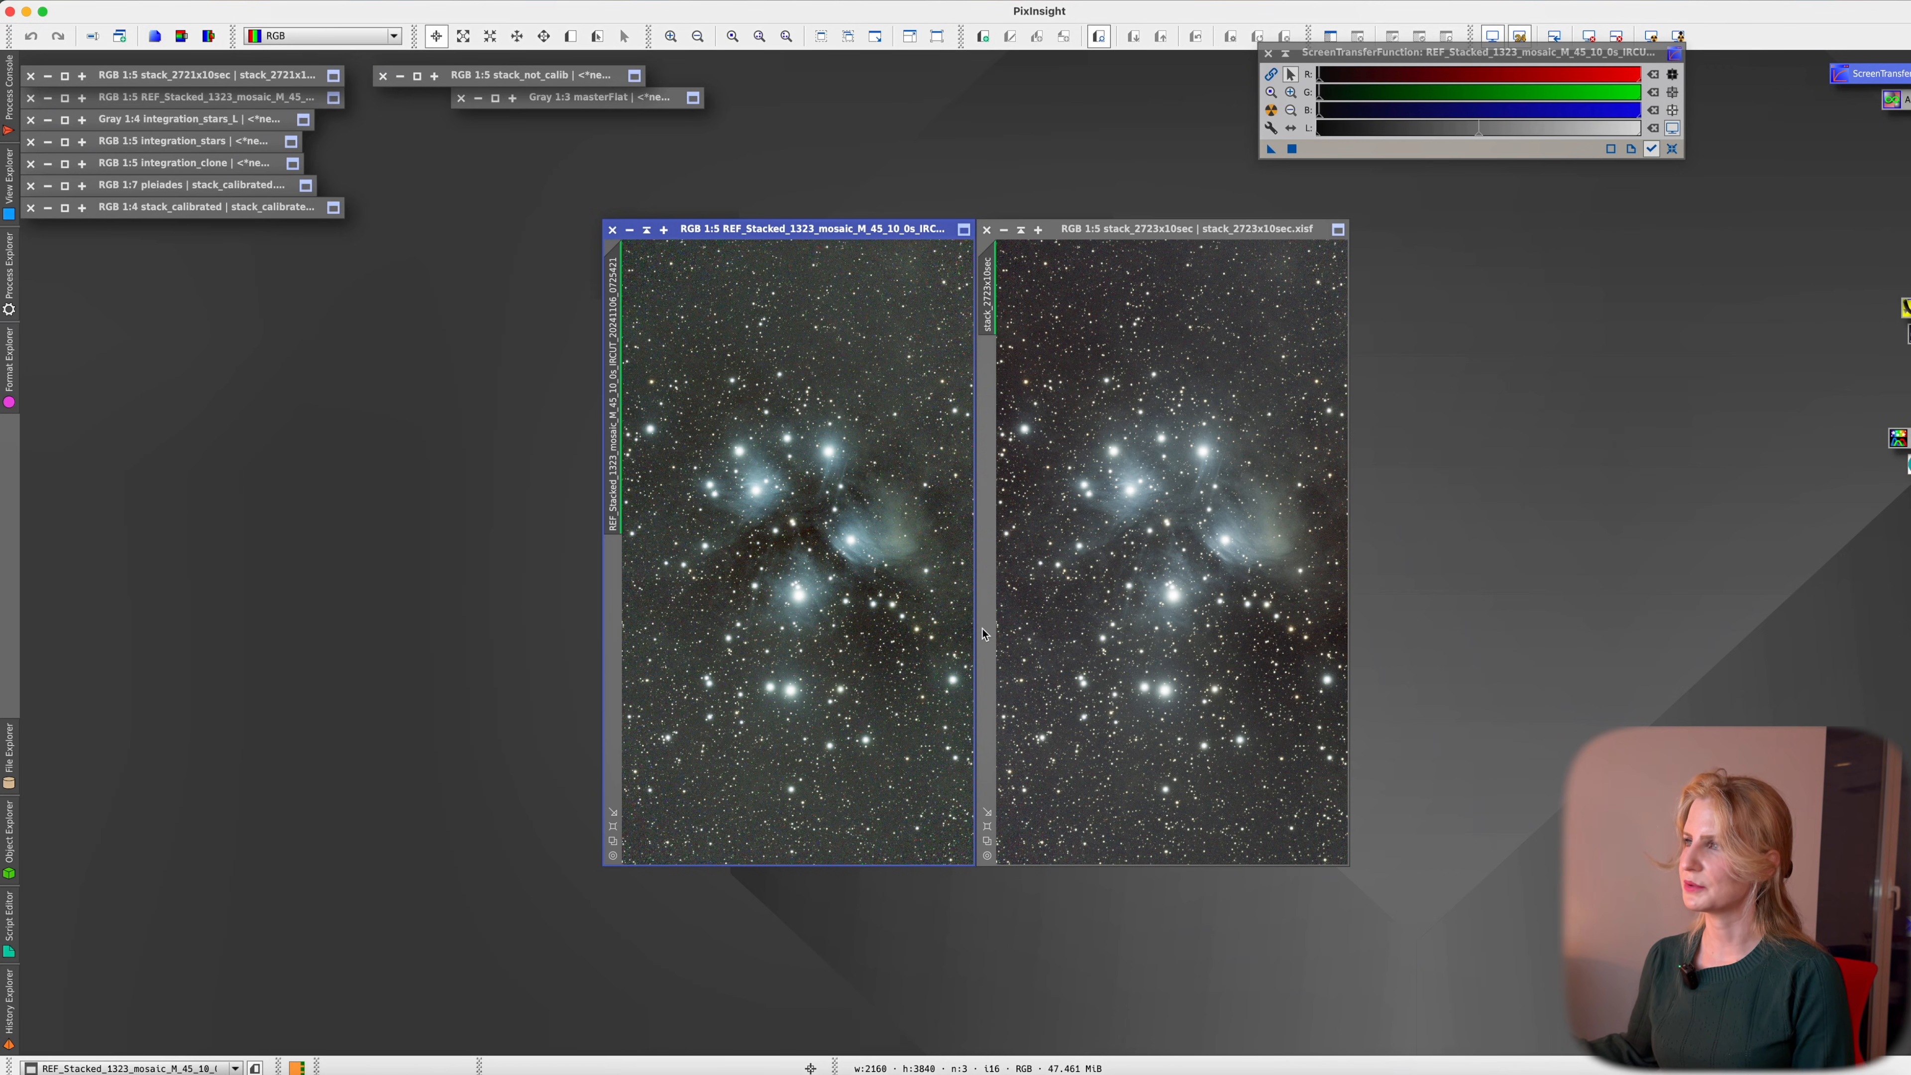
pyautogui.scroll(3, 747, 528)
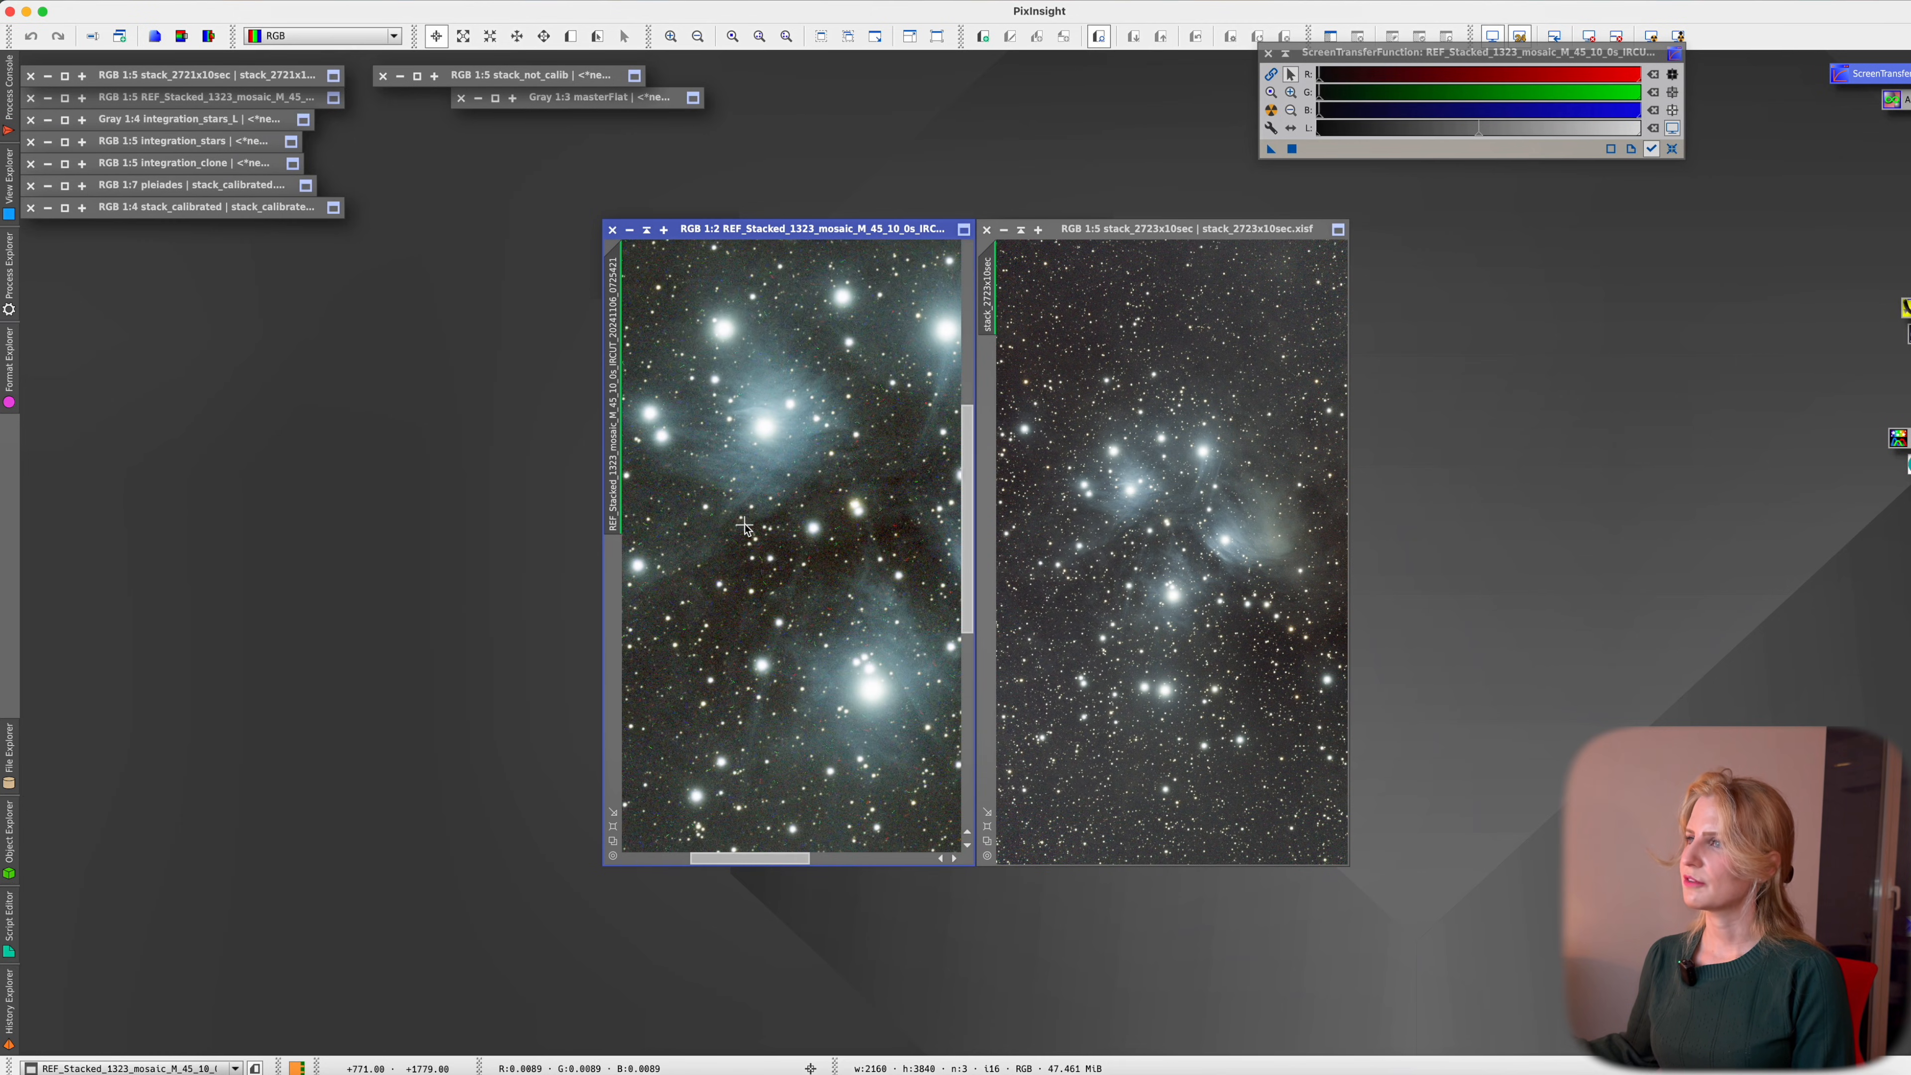
pyautogui.scroll(1, 745, 527)
pyautogui.scroll(5, 1179, 561)
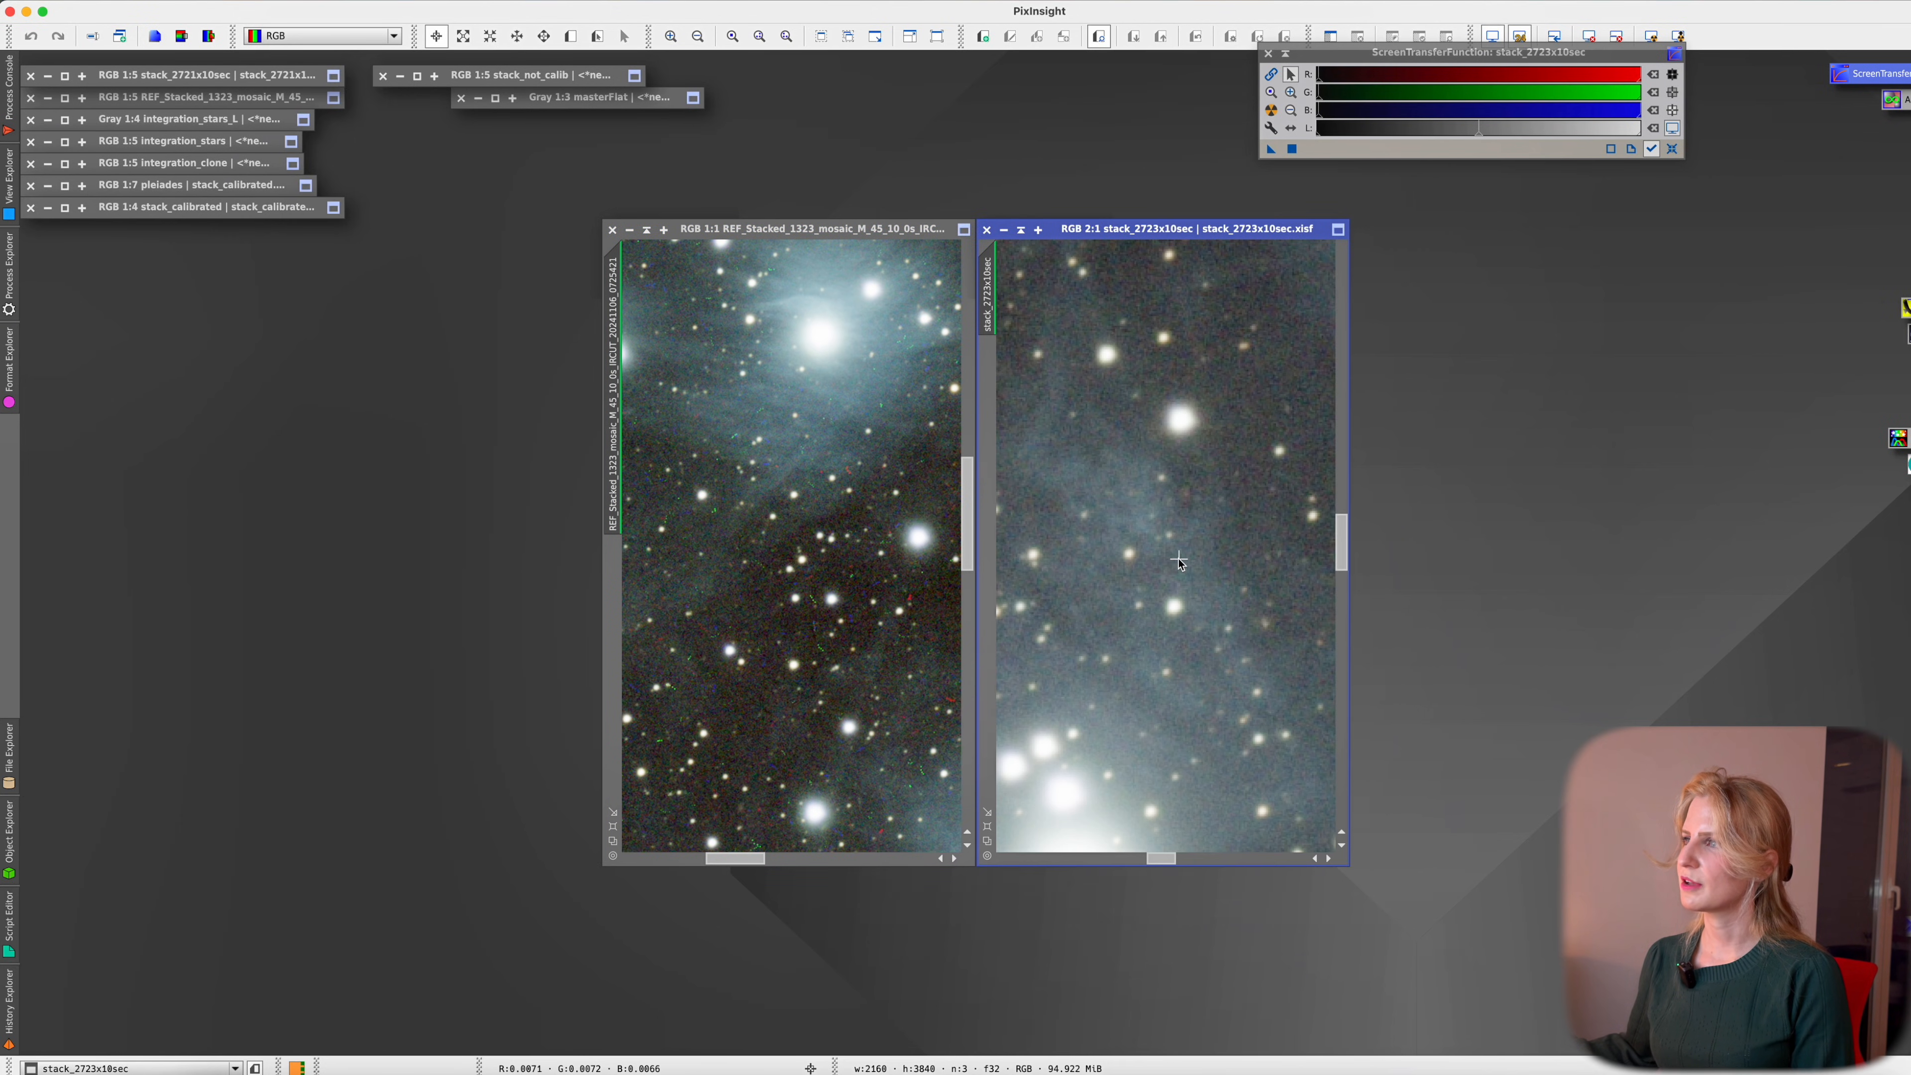
pyautogui.scroll(-1, 1179, 561)
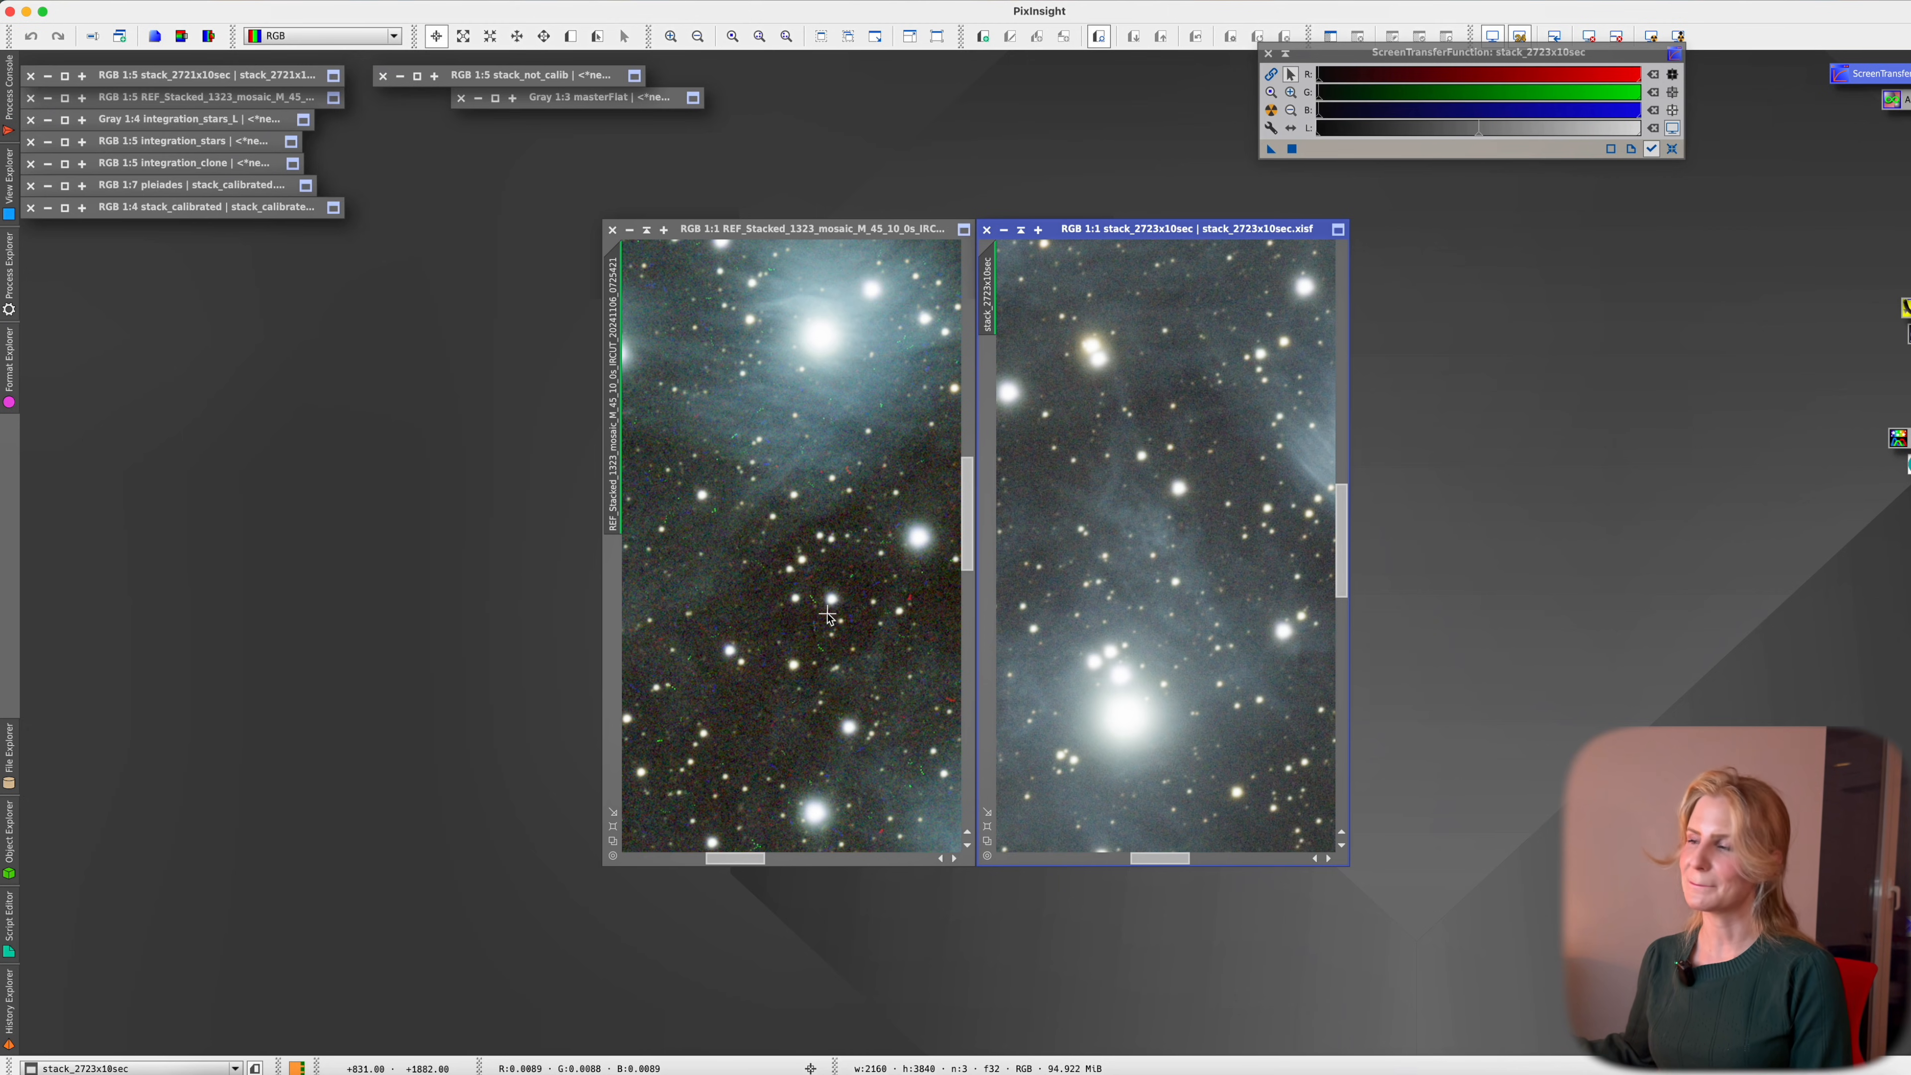
# Zoom and pan both images, activating stack_2723x10sec, to compare the two M 45 results
pyautogui.moveTo(967, 527); pyautogui.dragTo(967, 487)
pyautogui.moveTo(1160, 858); pyautogui.dragTo(1196, 858)
pyautogui.click(803, 866)
pyautogui.hscroll(10, 950, 462)
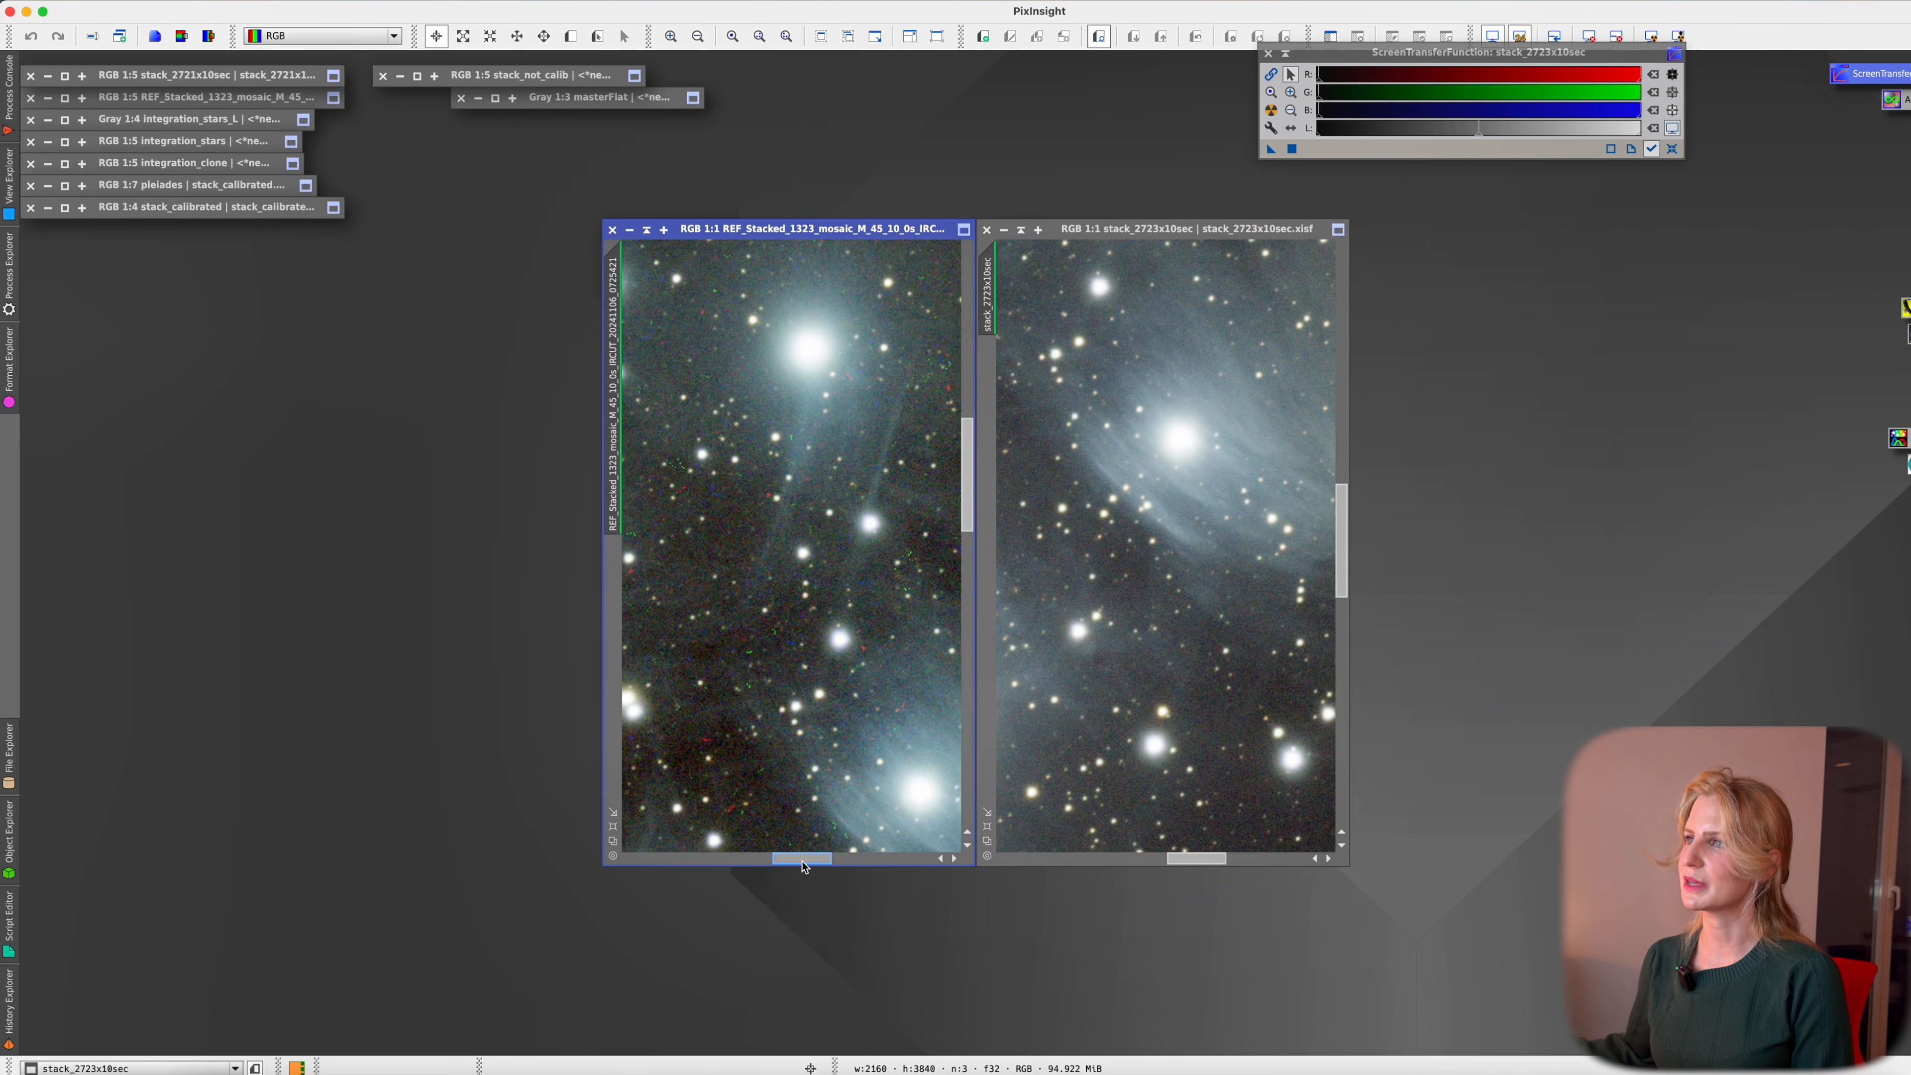
pyautogui.scroll(-10, 950, 462)
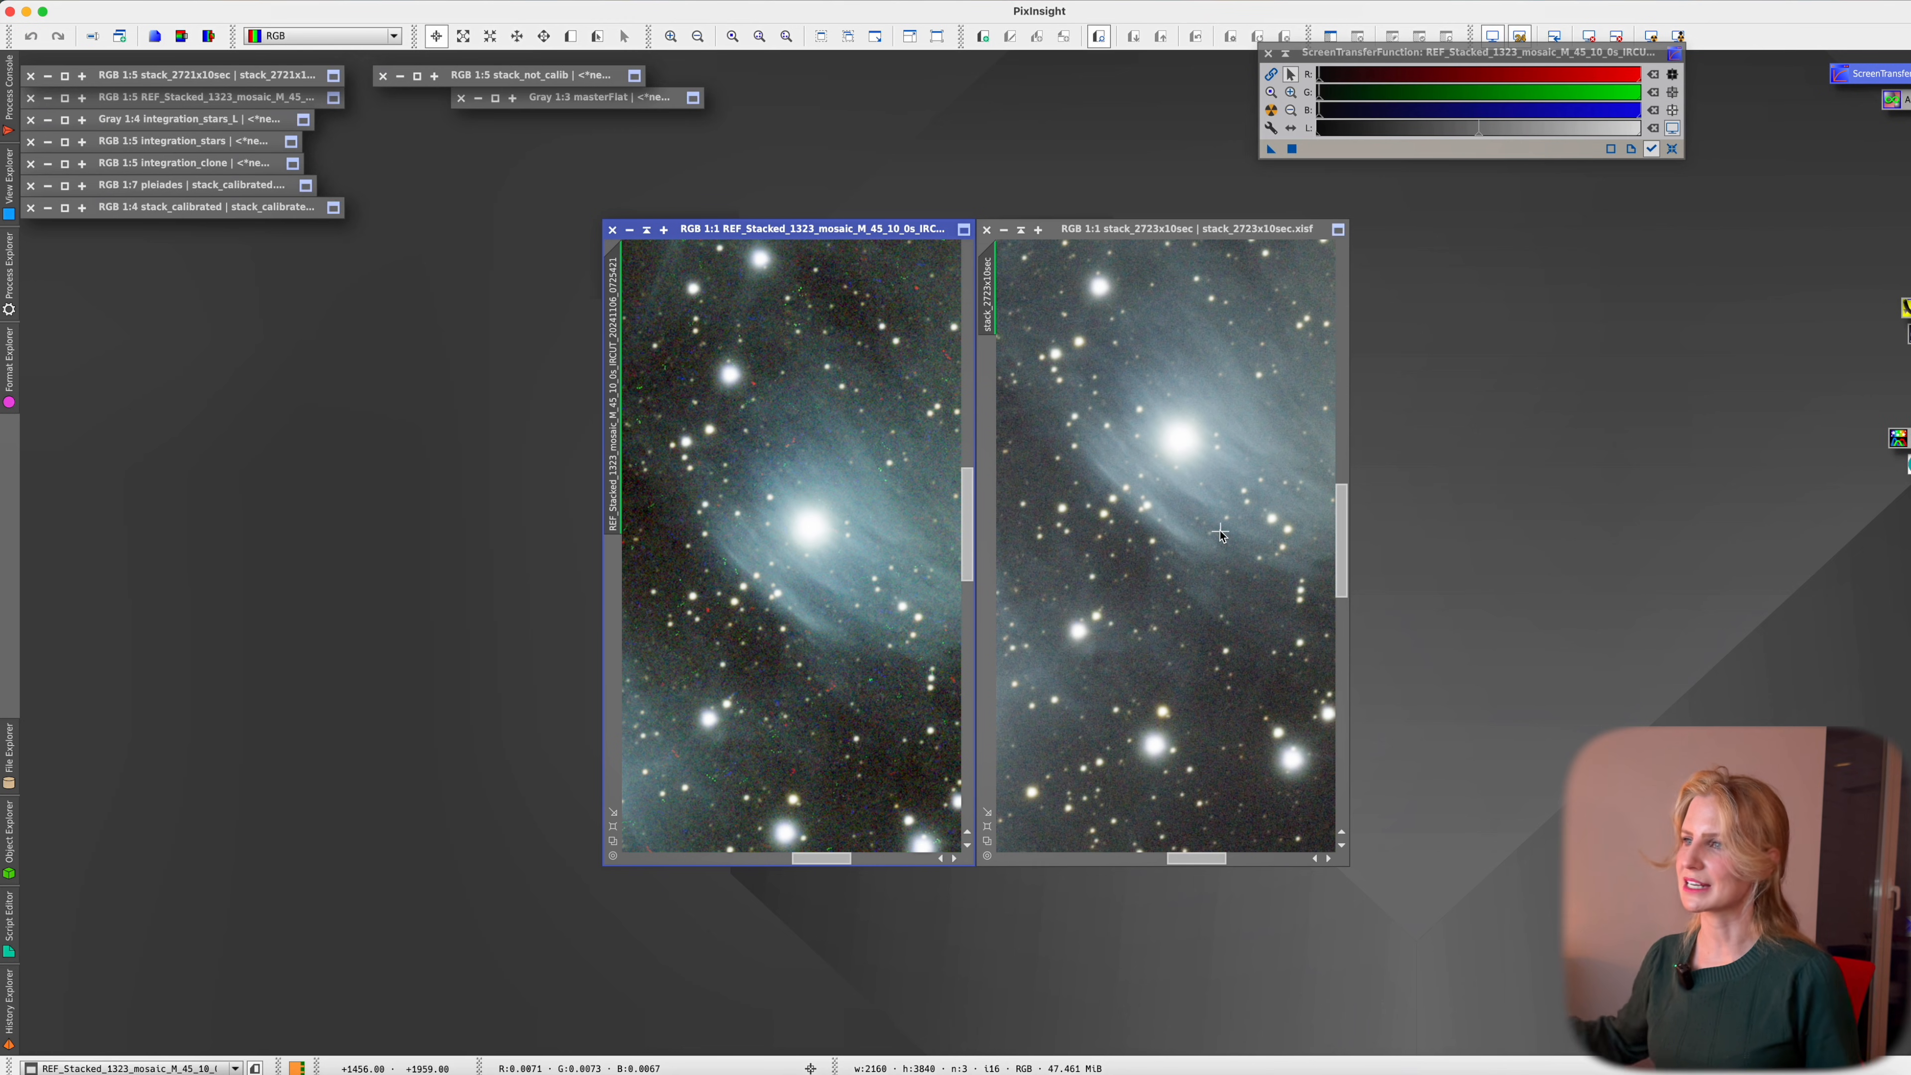
pyautogui.scroll(-3, 1221, 534)
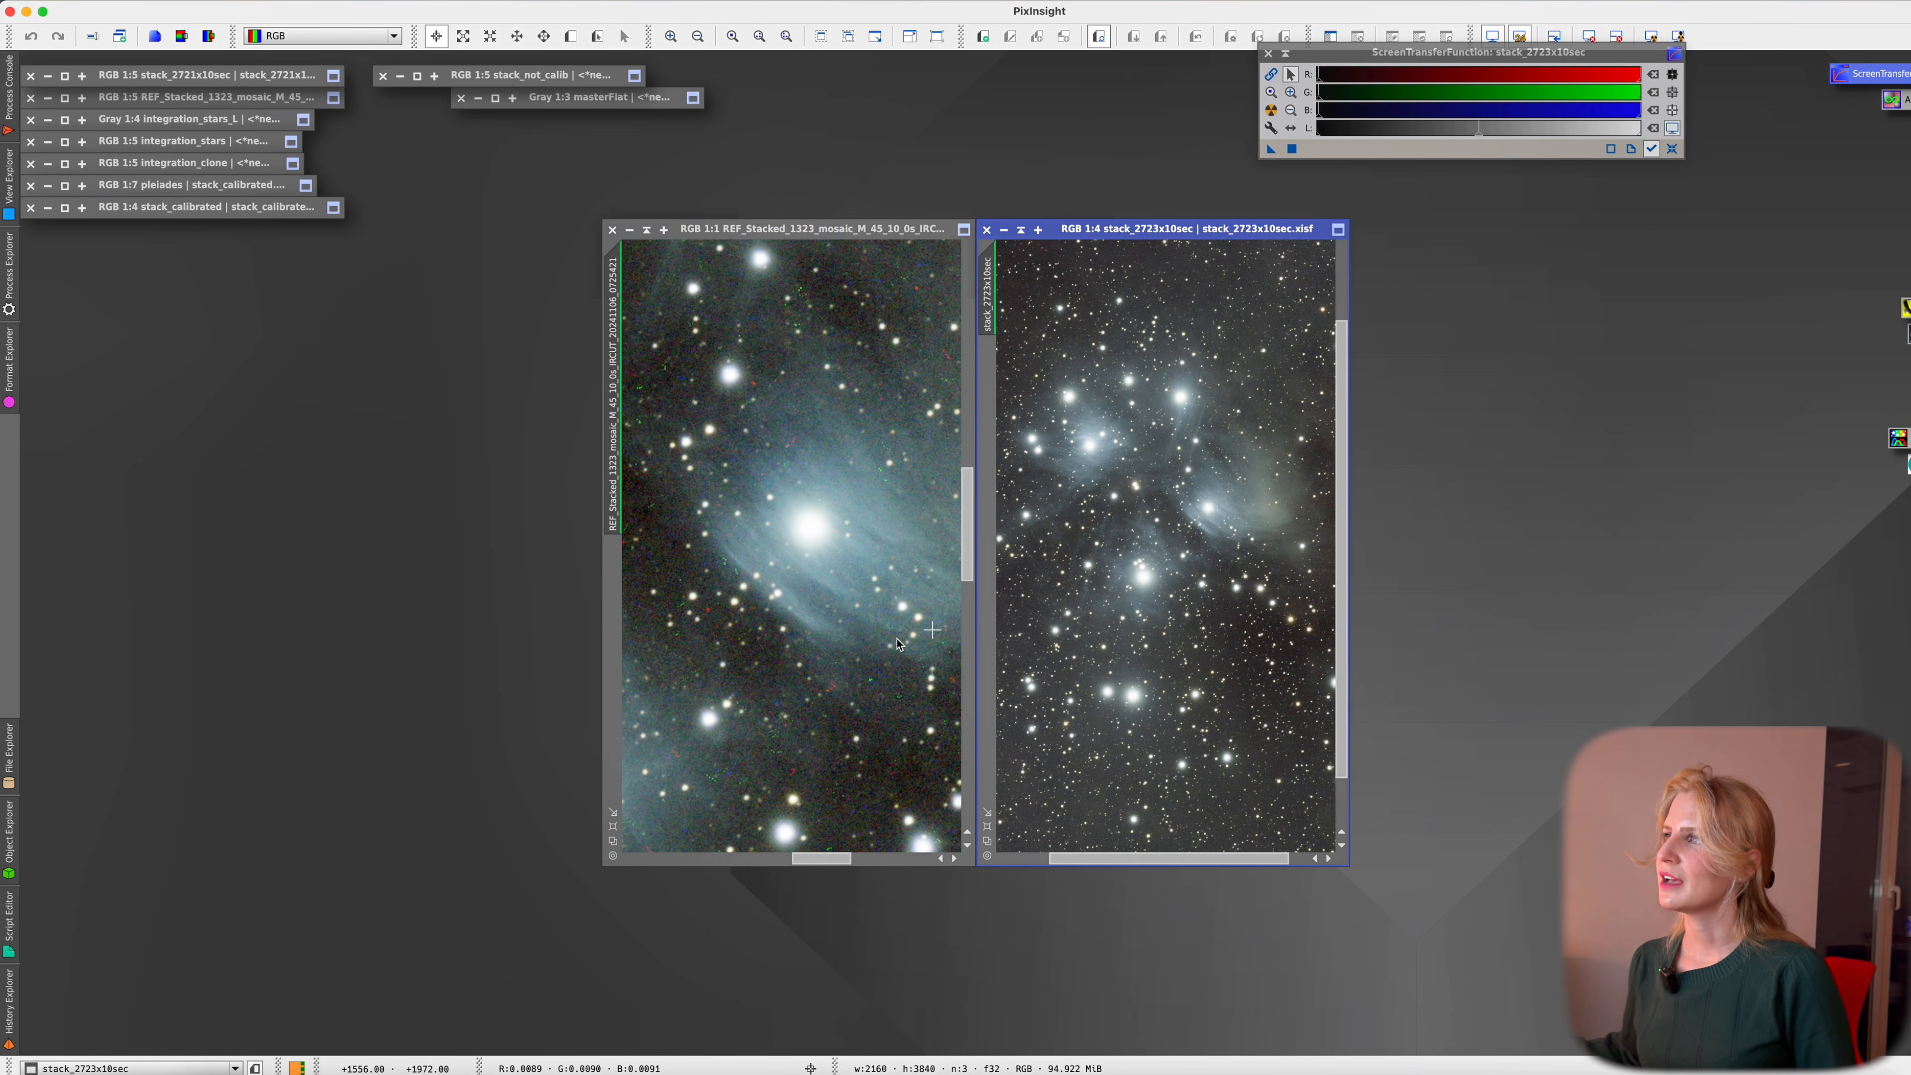
pyautogui.scroll(-3, 783, 691)
pyautogui.scroll(-2, 783, 691)
pyautogui.scroll(1, 783, 691)
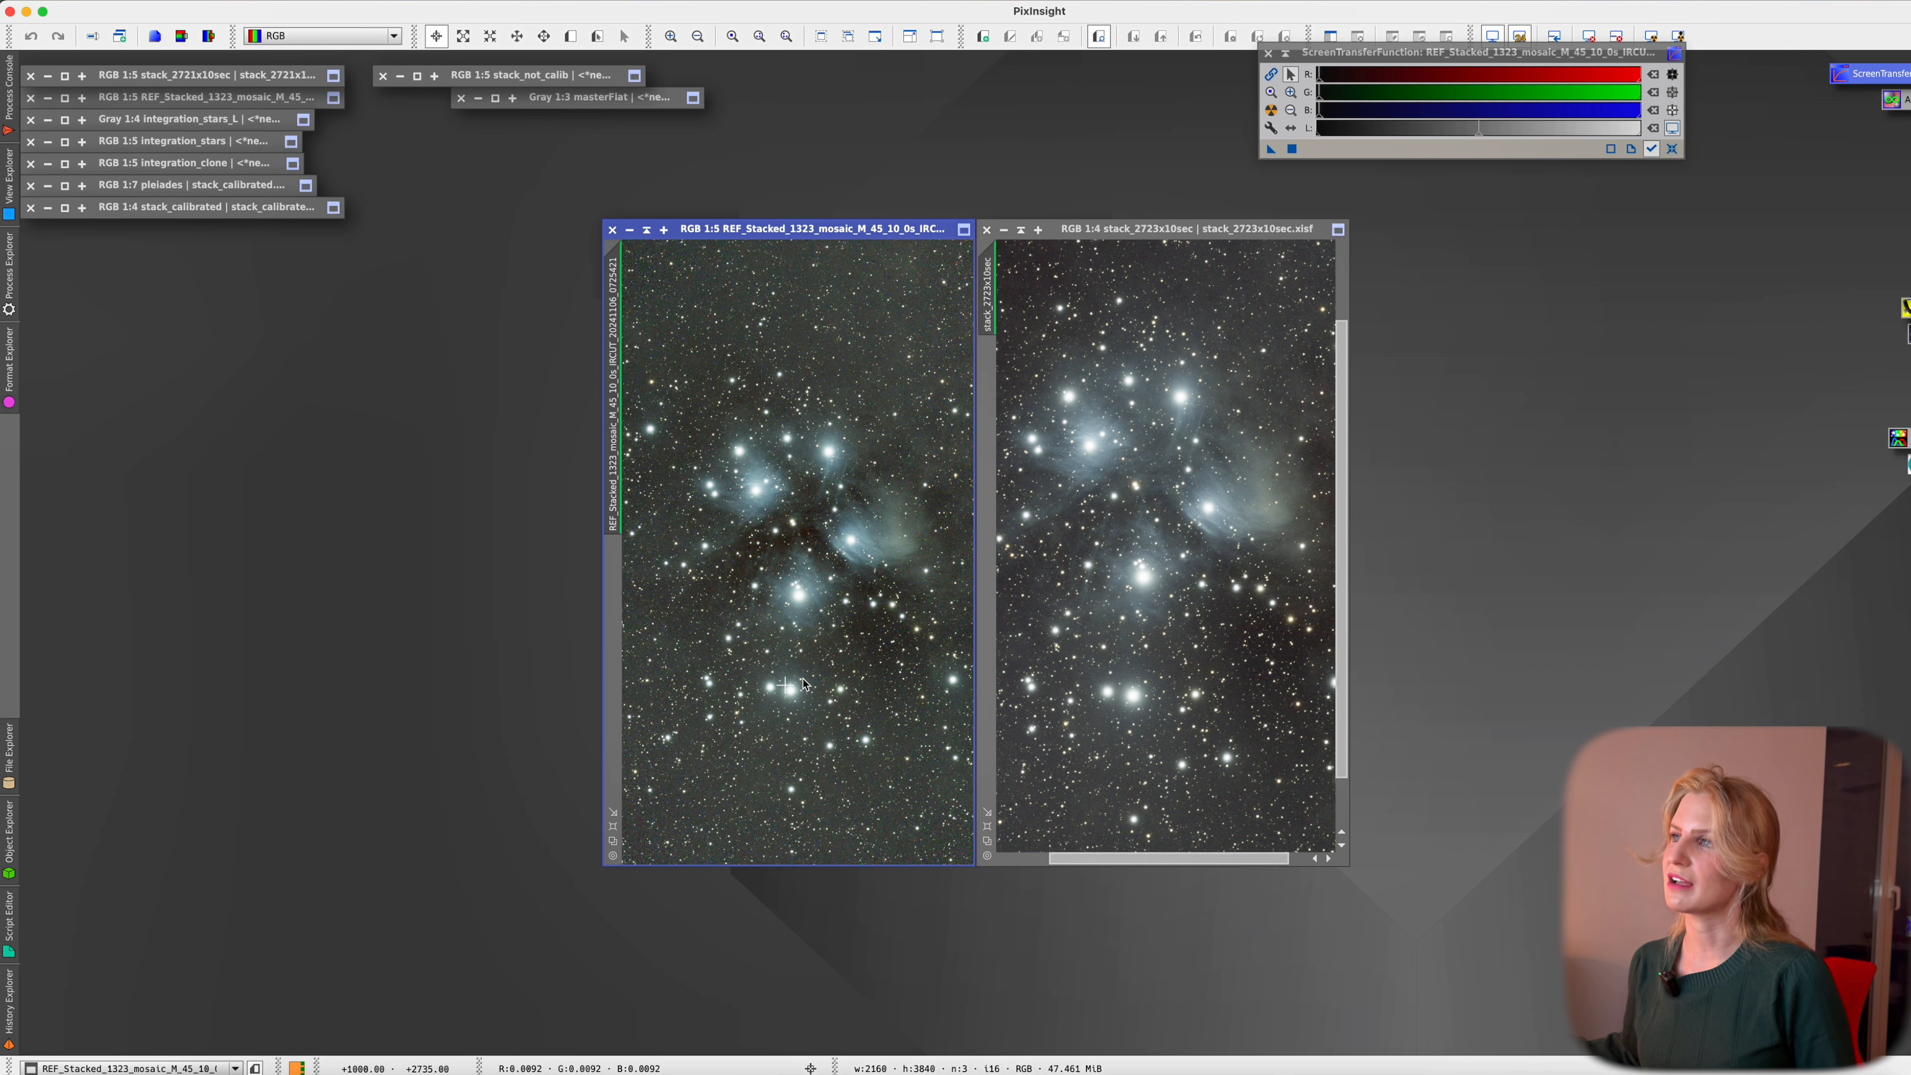
pyautogui.click(1251, 643)
pyautogui.scroll(-2, 1251, 644)
pyautogui.scroll(1, 1250, 644)
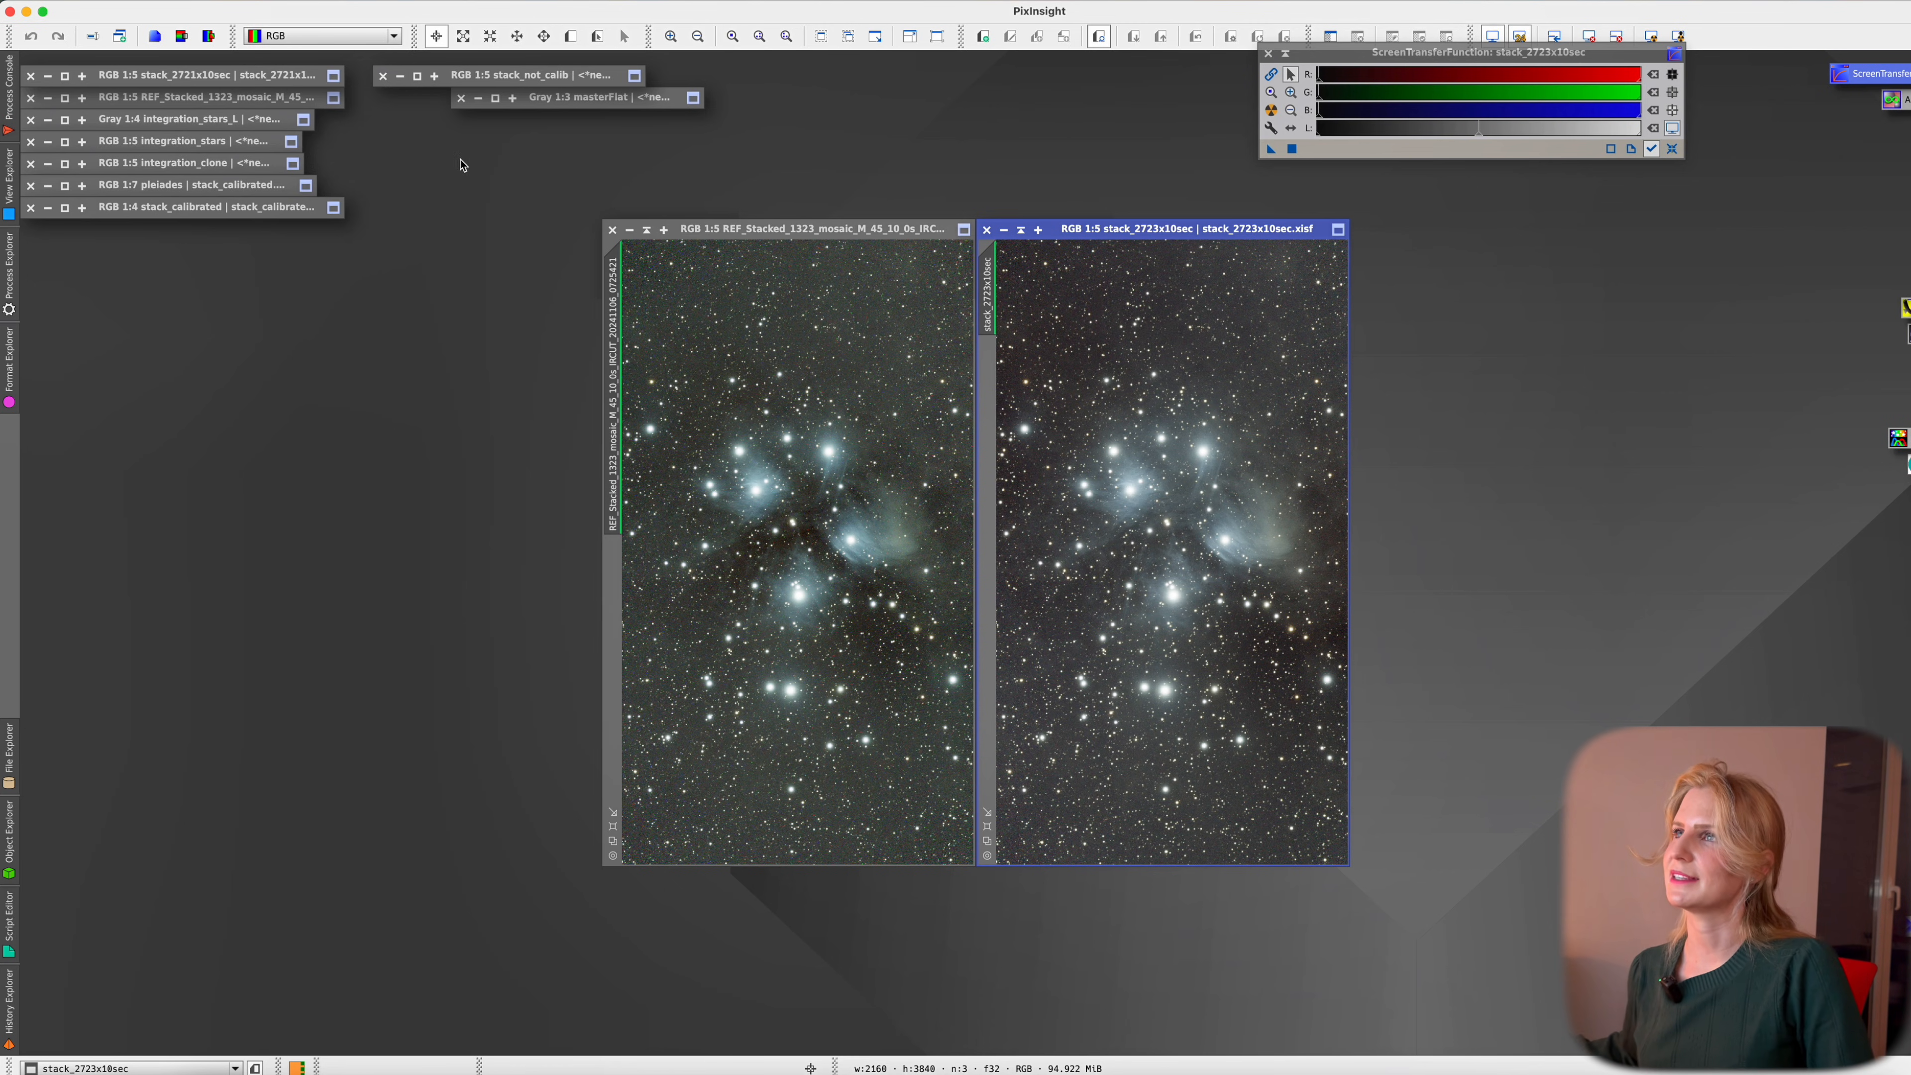
# Restore the minimised stack_processed image and zoom in and out on it
pyautogui.click(75, 212)
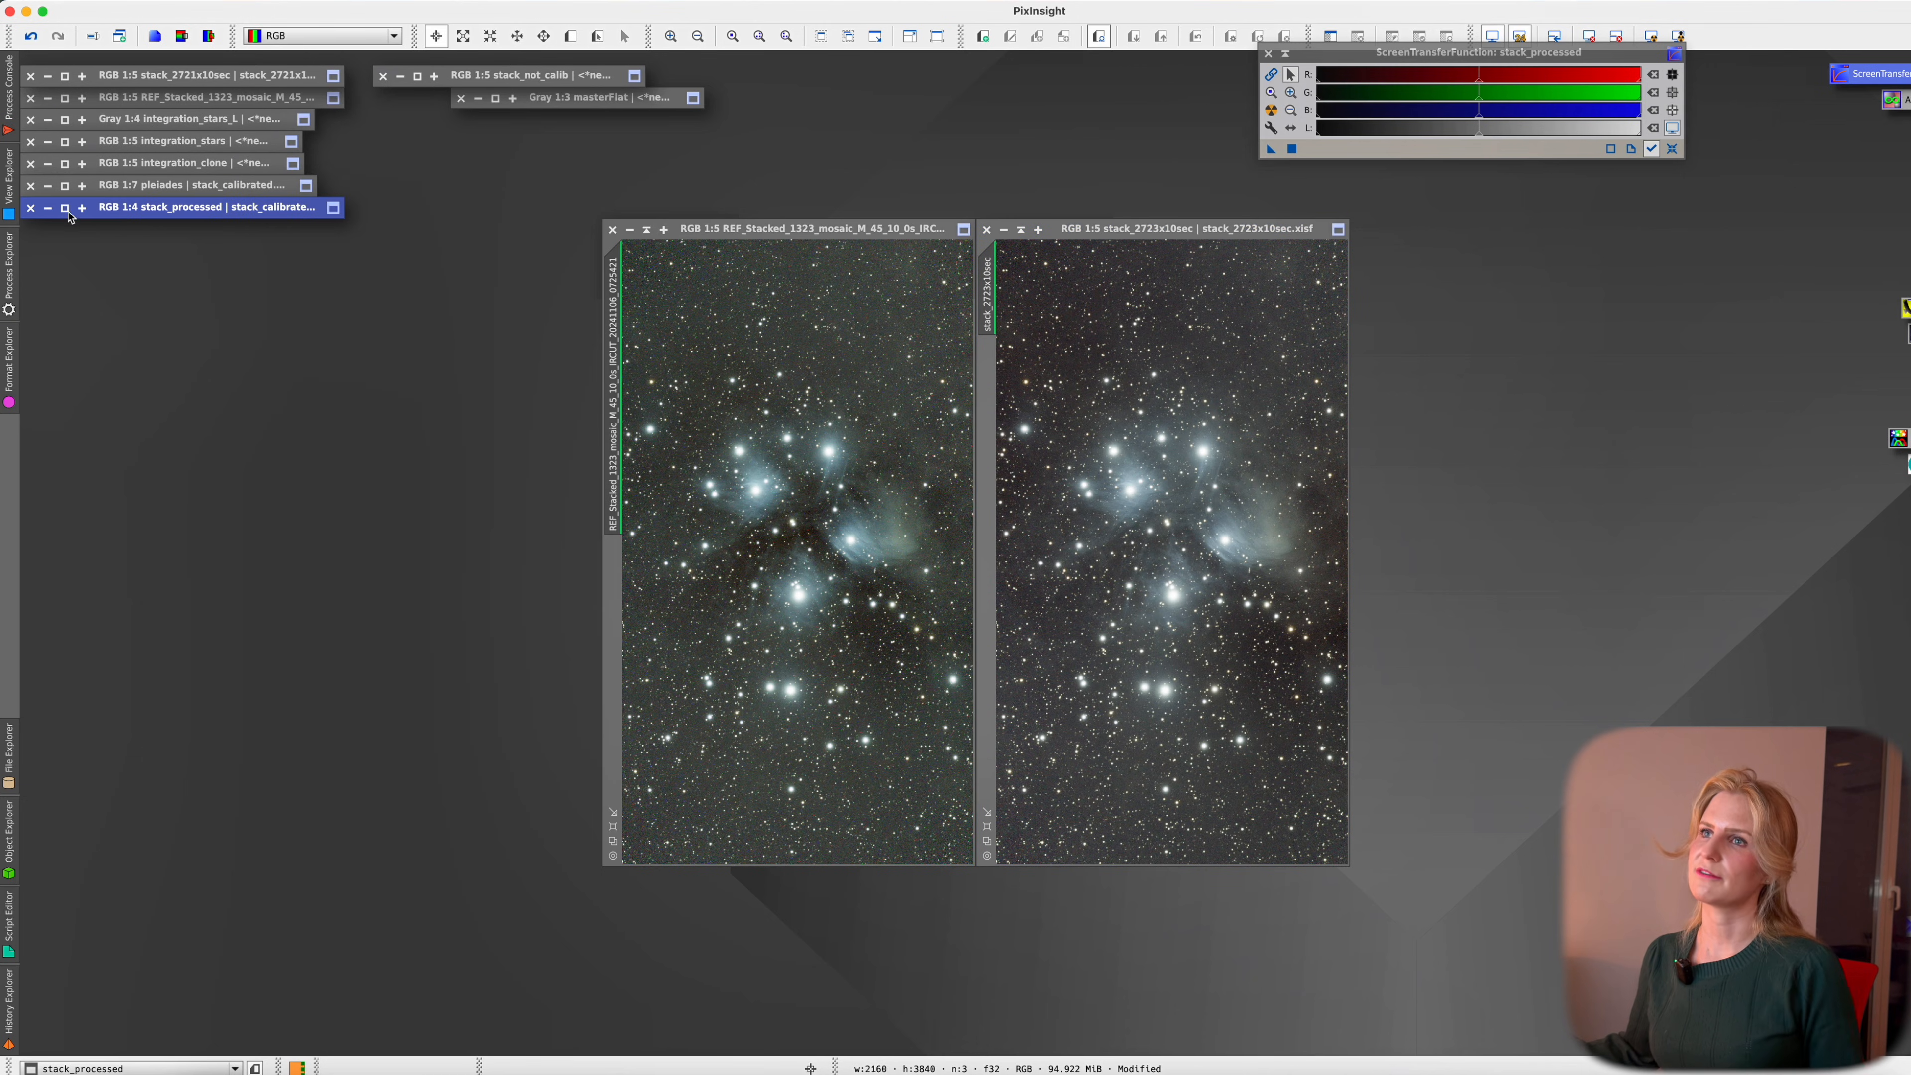
pyautogui.doubleClick(87, 210)
pyautogui.scroll(3, 993, 570)
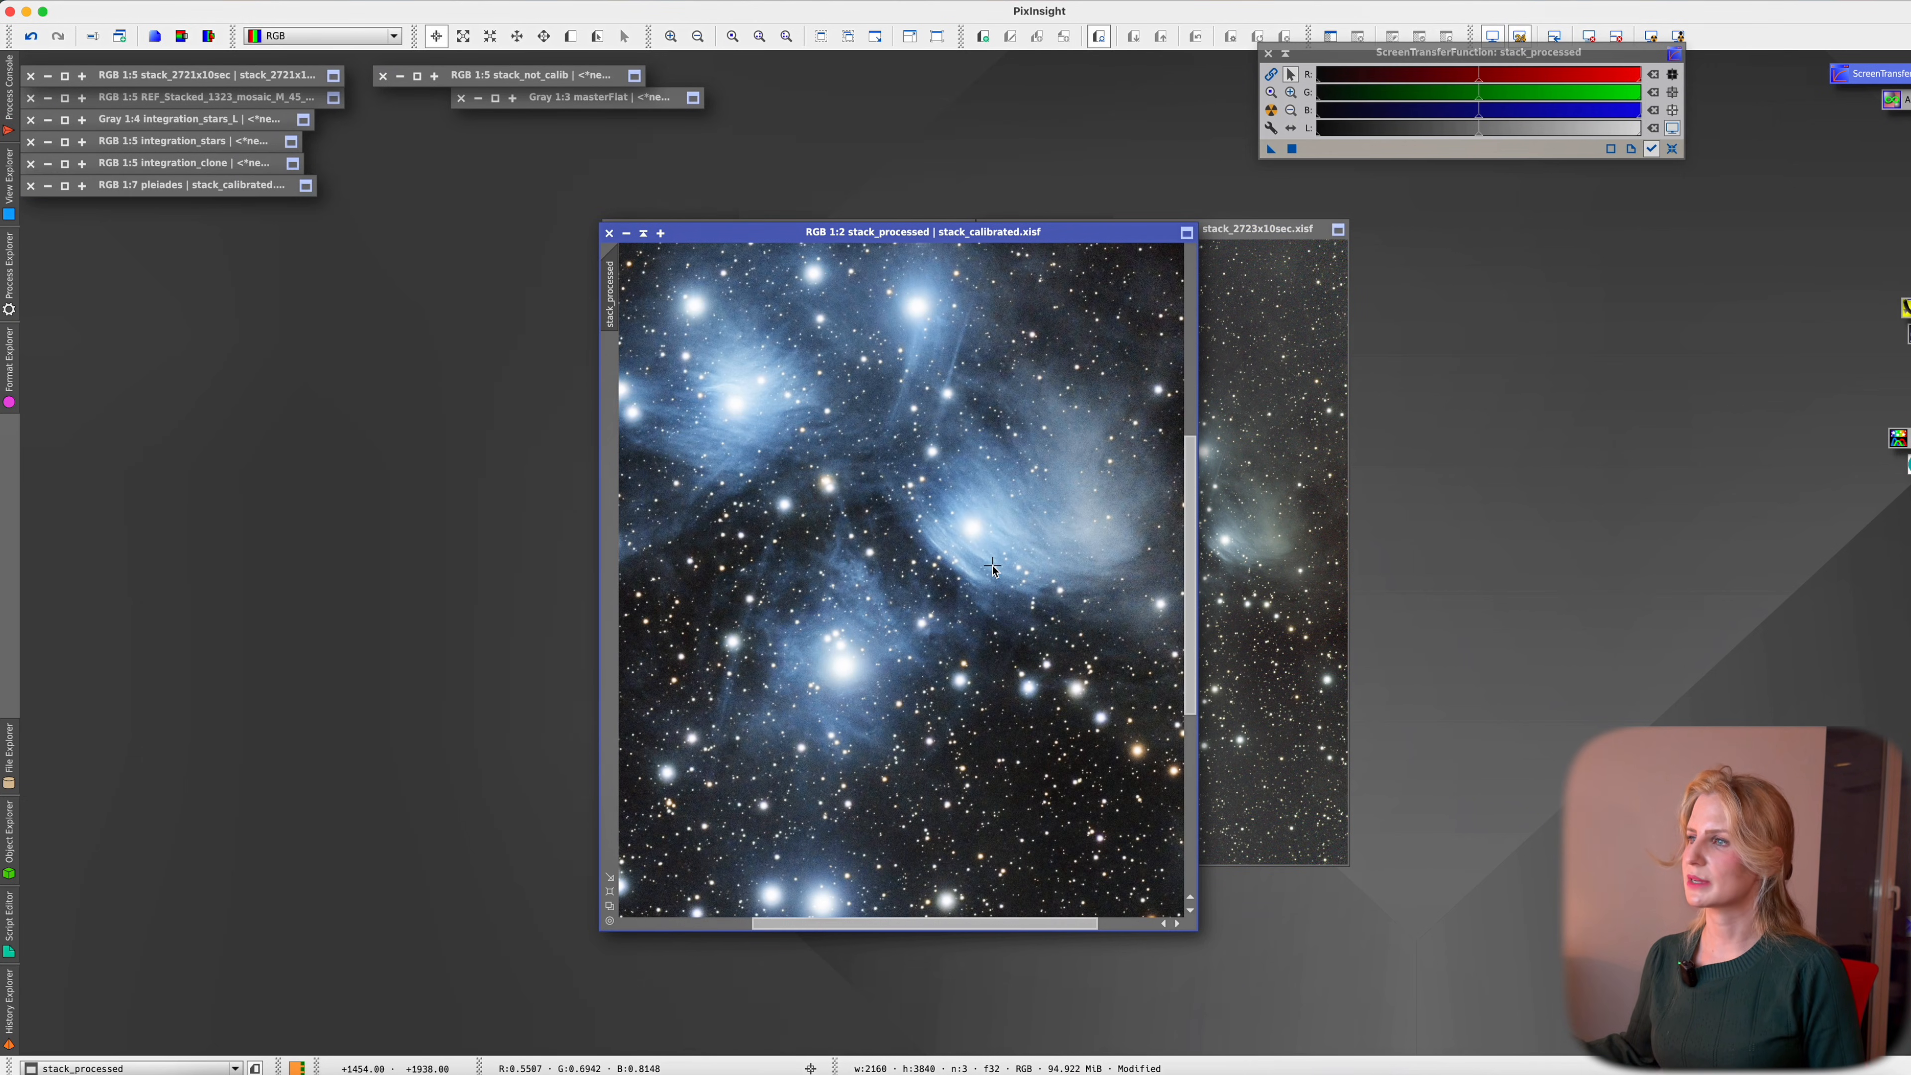
pyautogui.scroll(1, 993, 570)
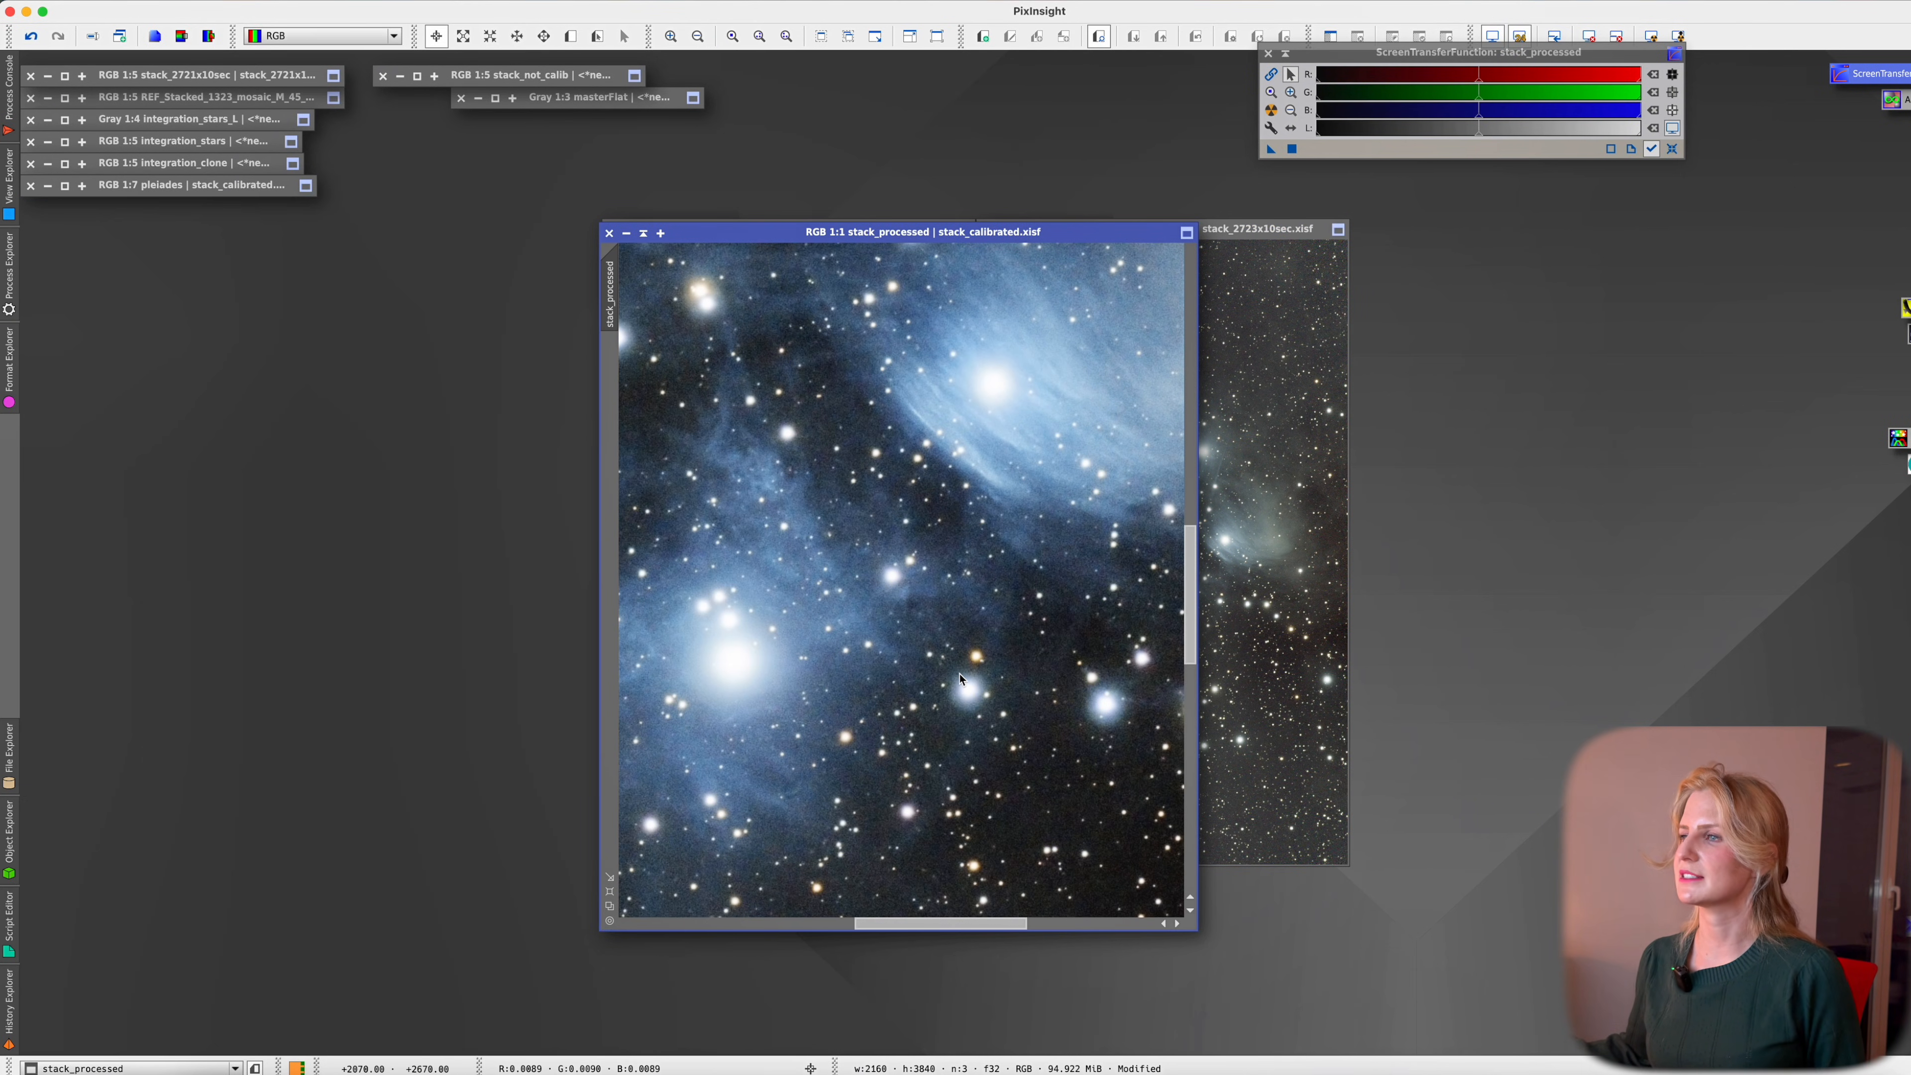
pyautogui.scroll(-2, 954, 664)
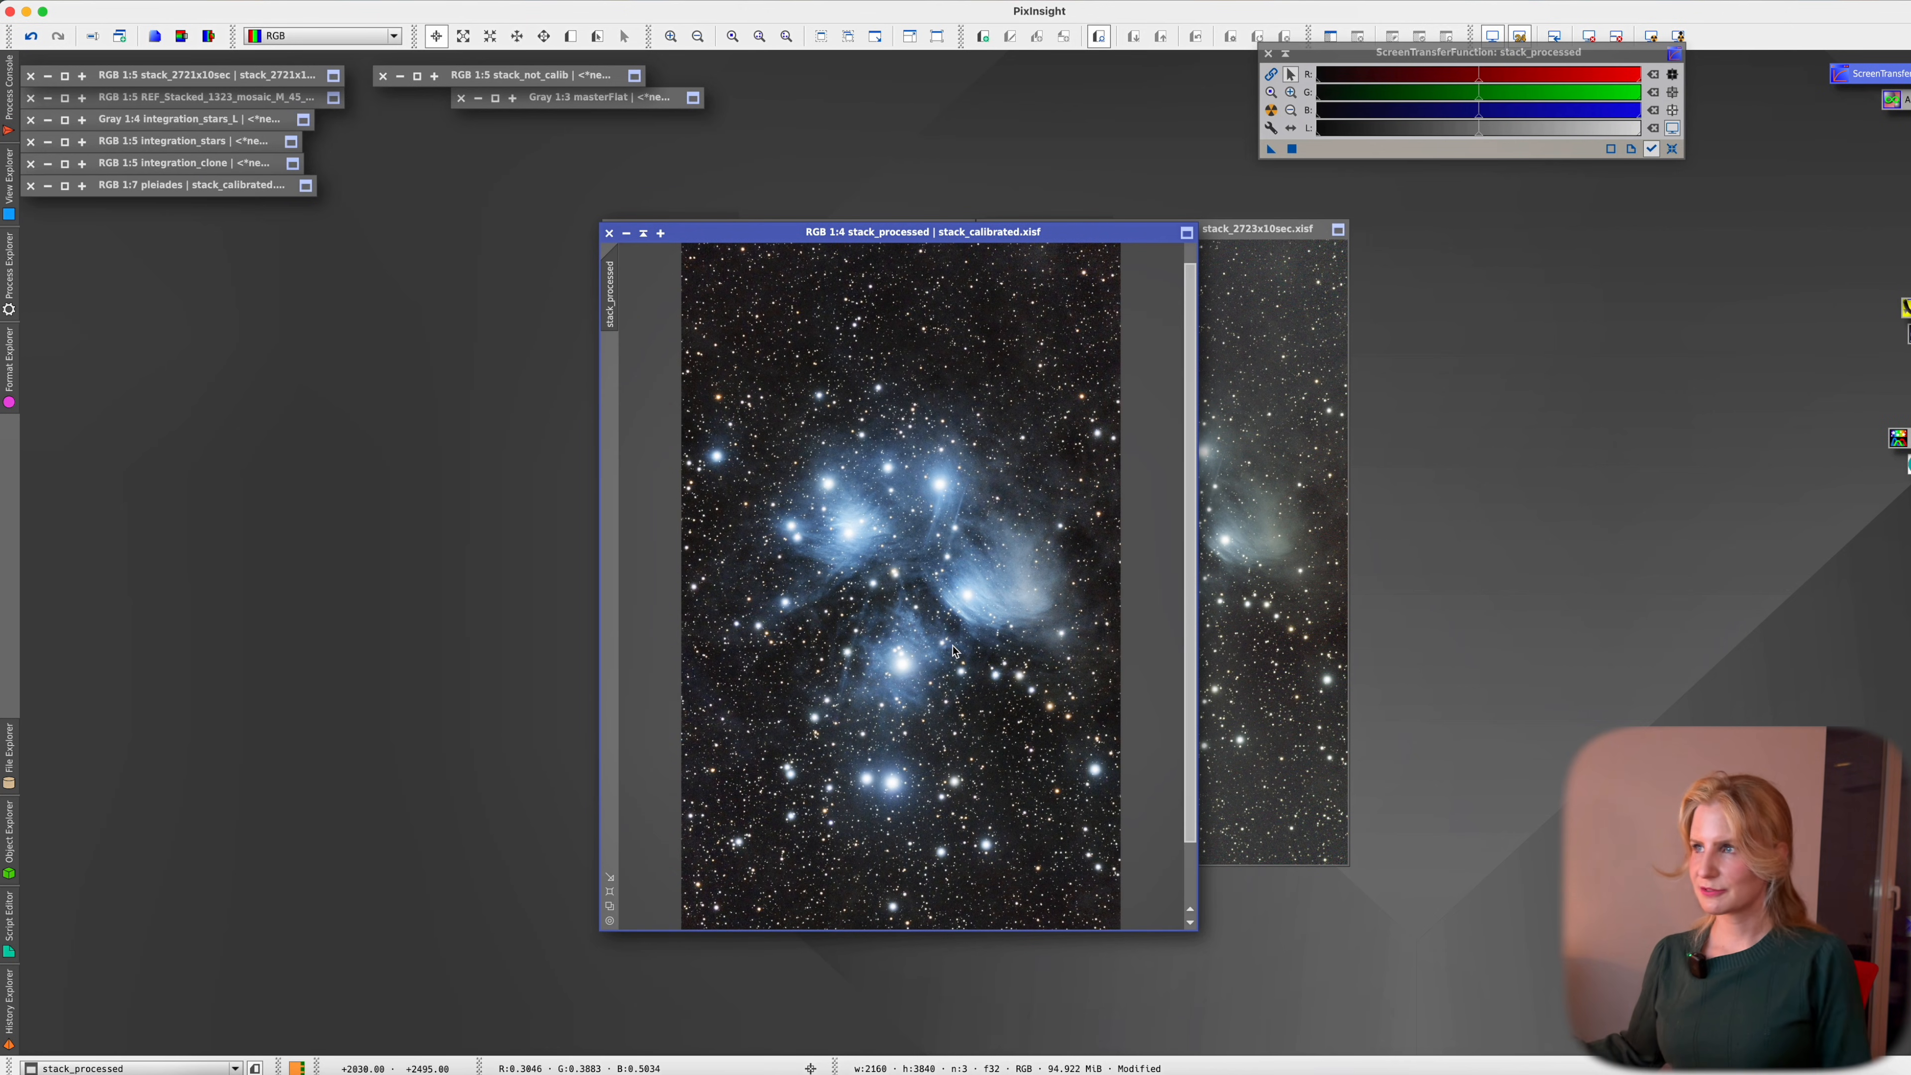
pyautogui.scroll(-1, 966, 676)
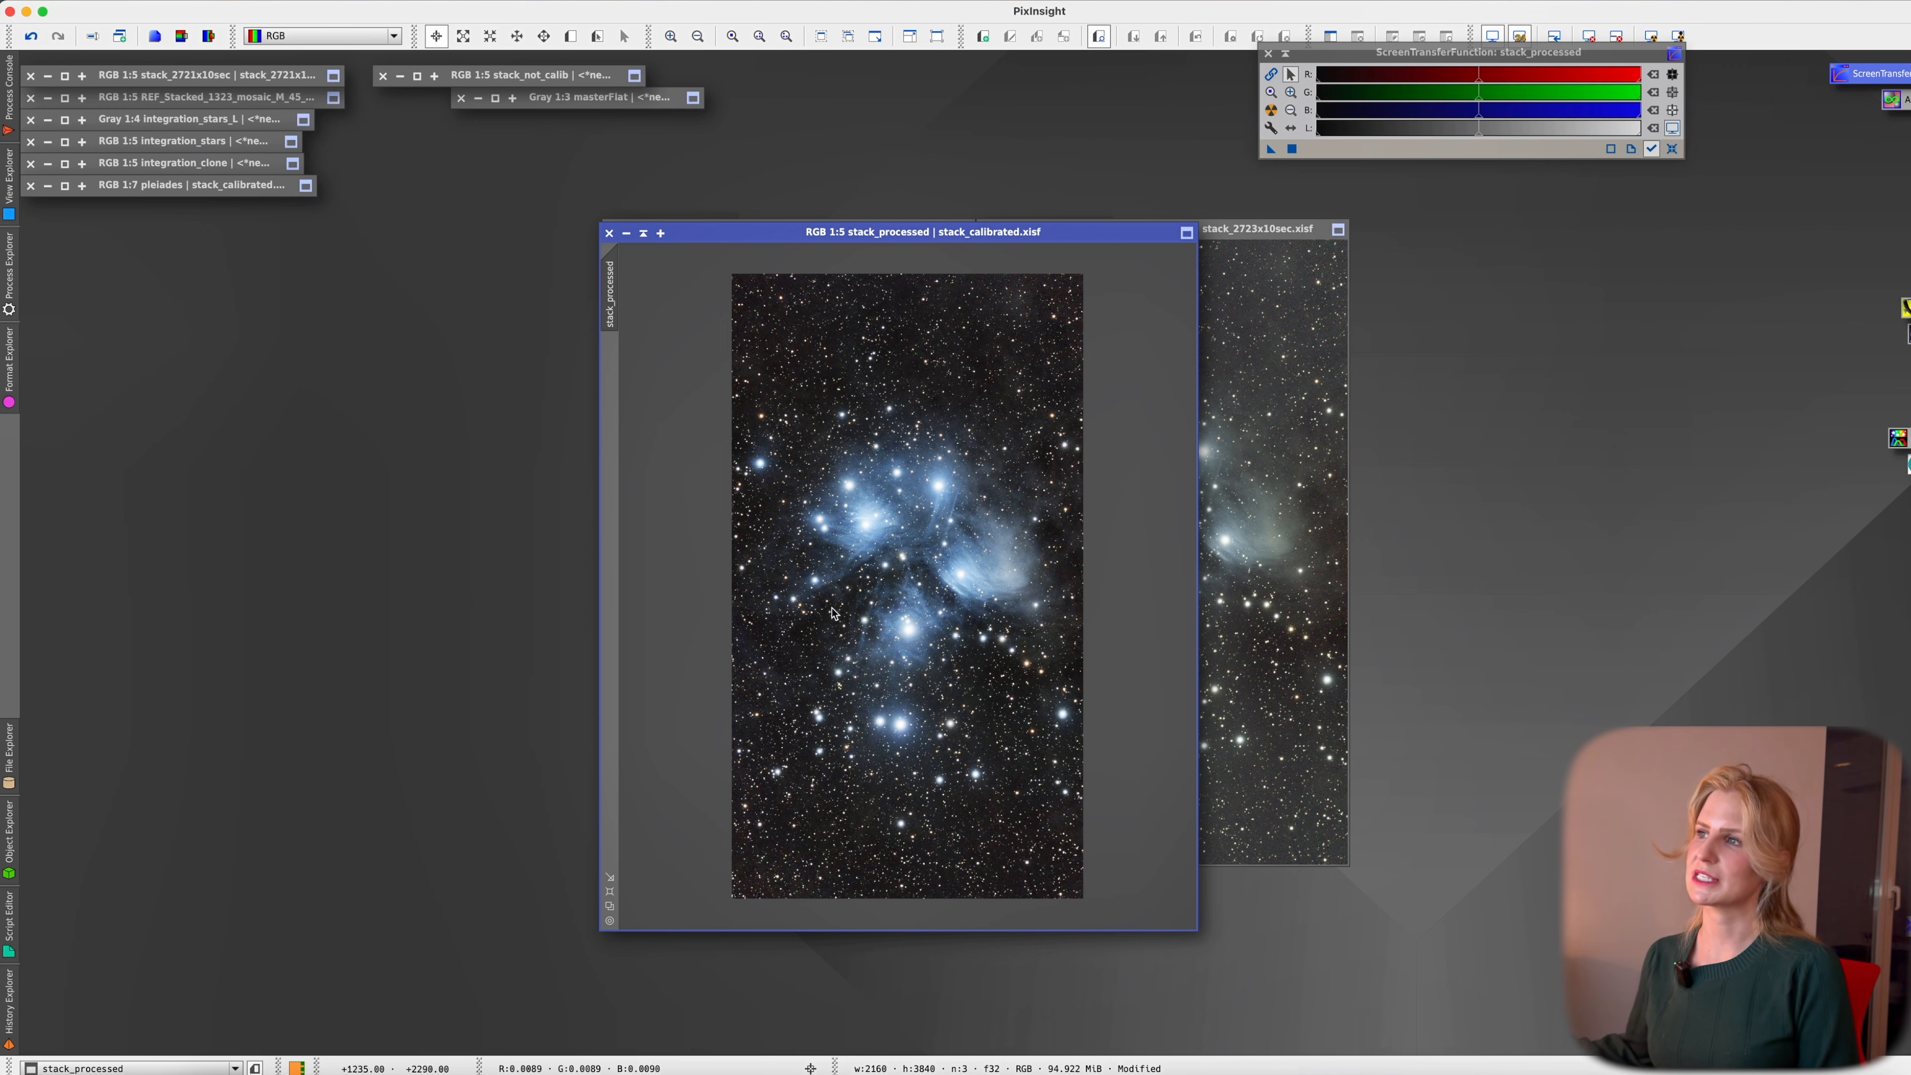
pyautogui.scroll(3, 827, 618)
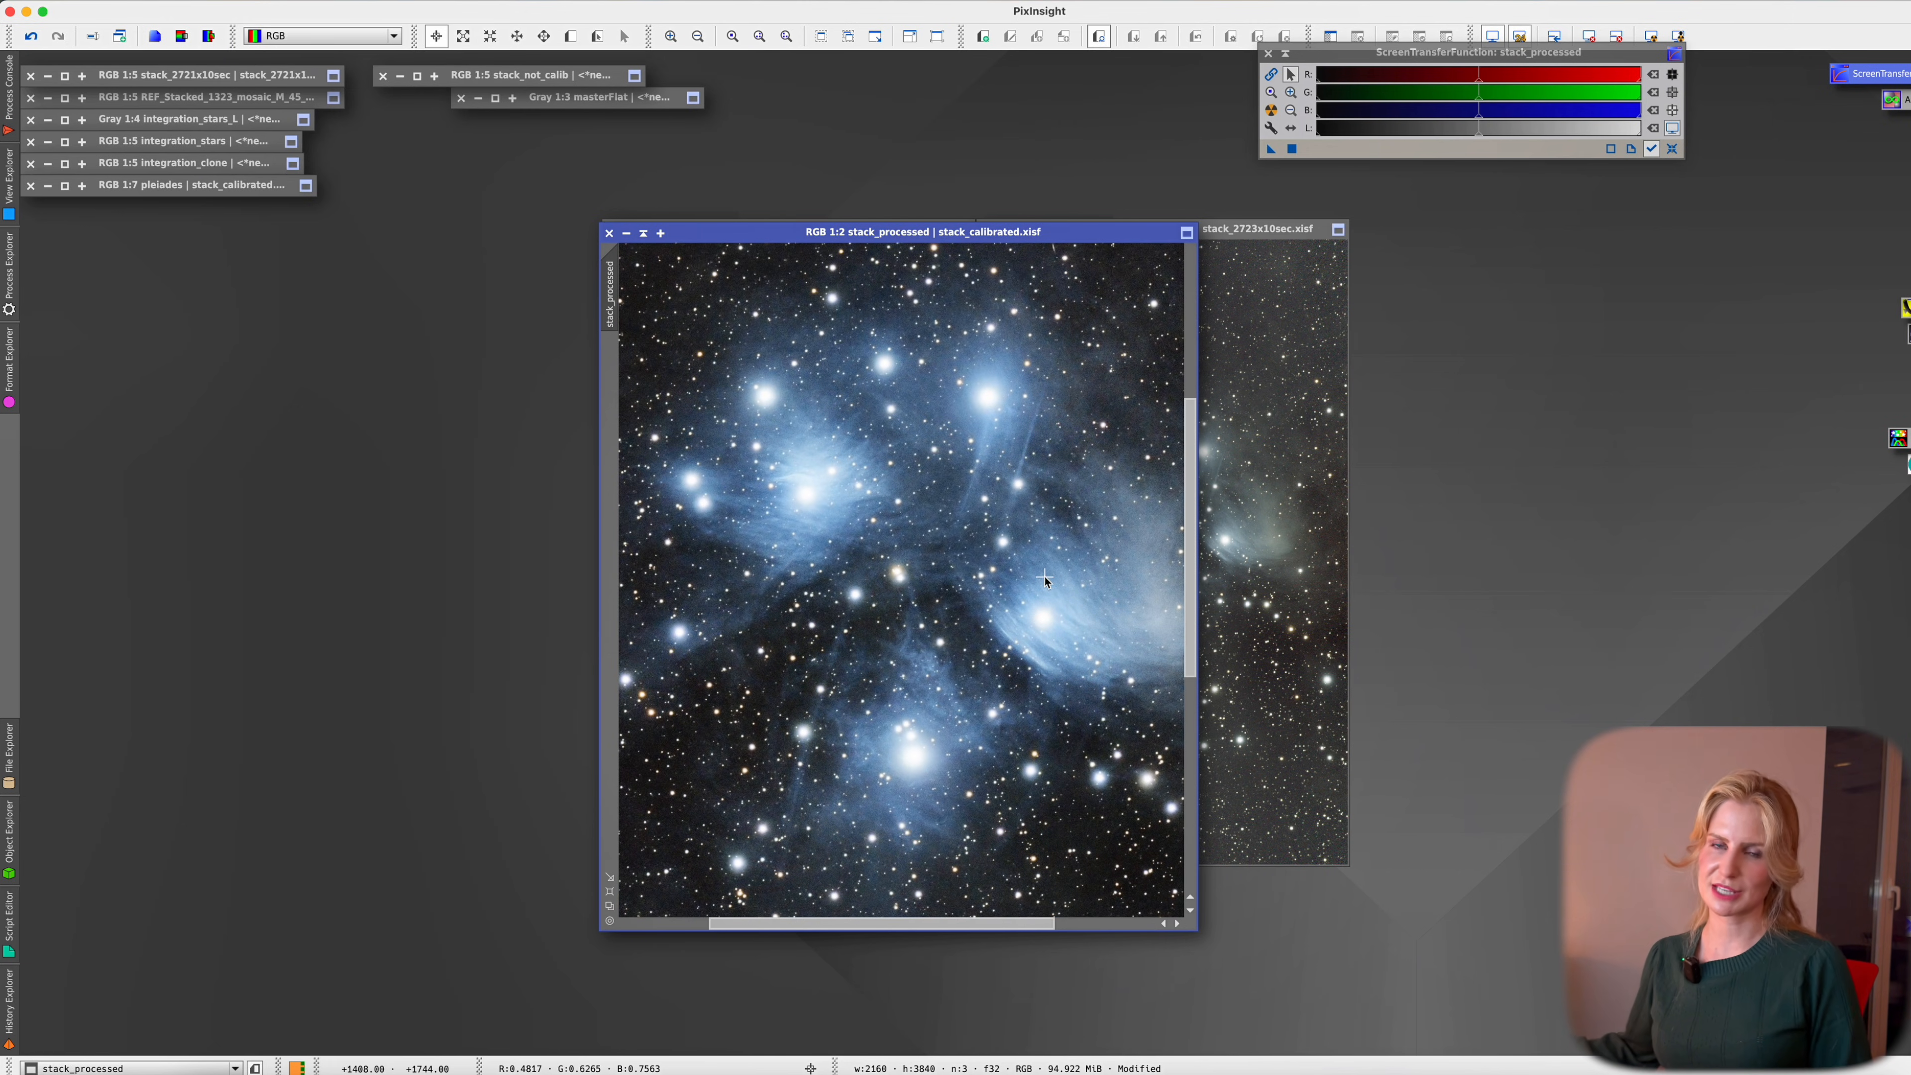
pyautogui.scroll(-1, 1044, 527)
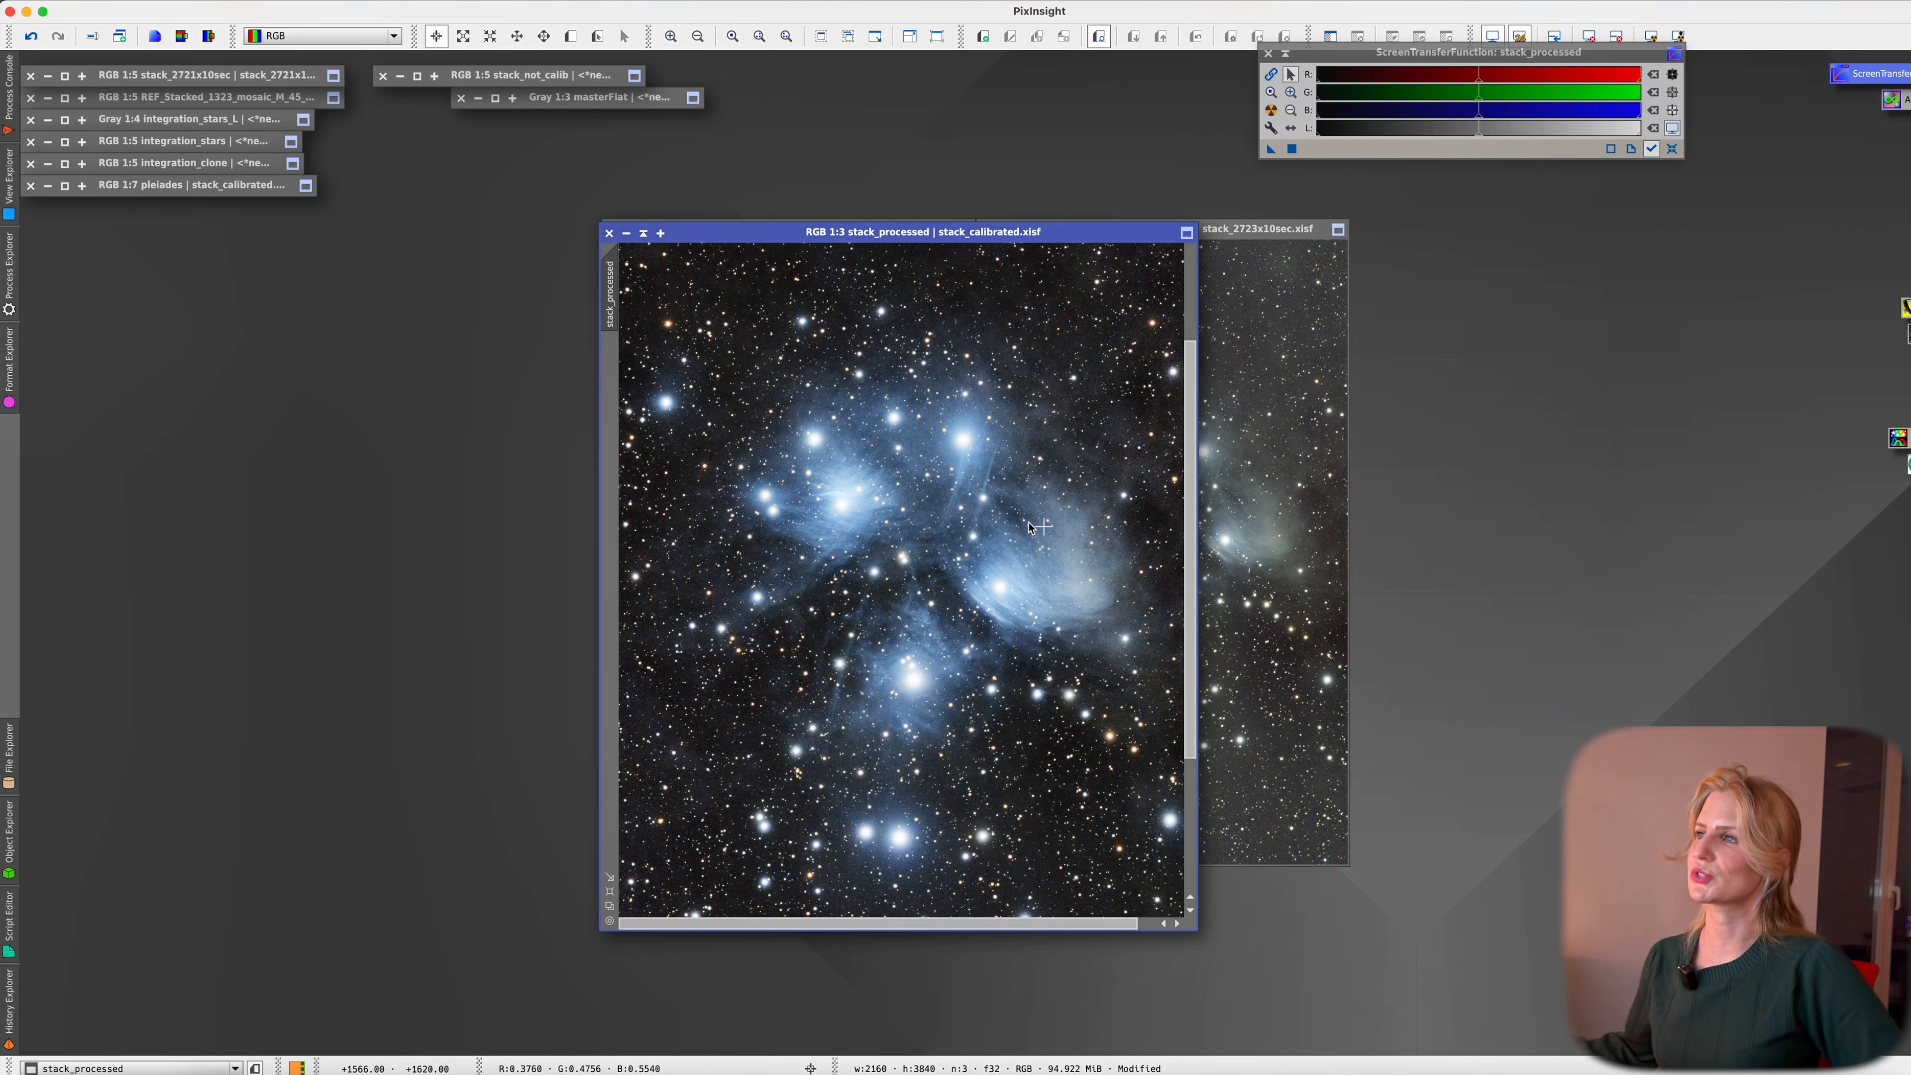
# Toggle the screen stretch off and back on to compare the processed image's appearance
pyautogui.press('super+z')
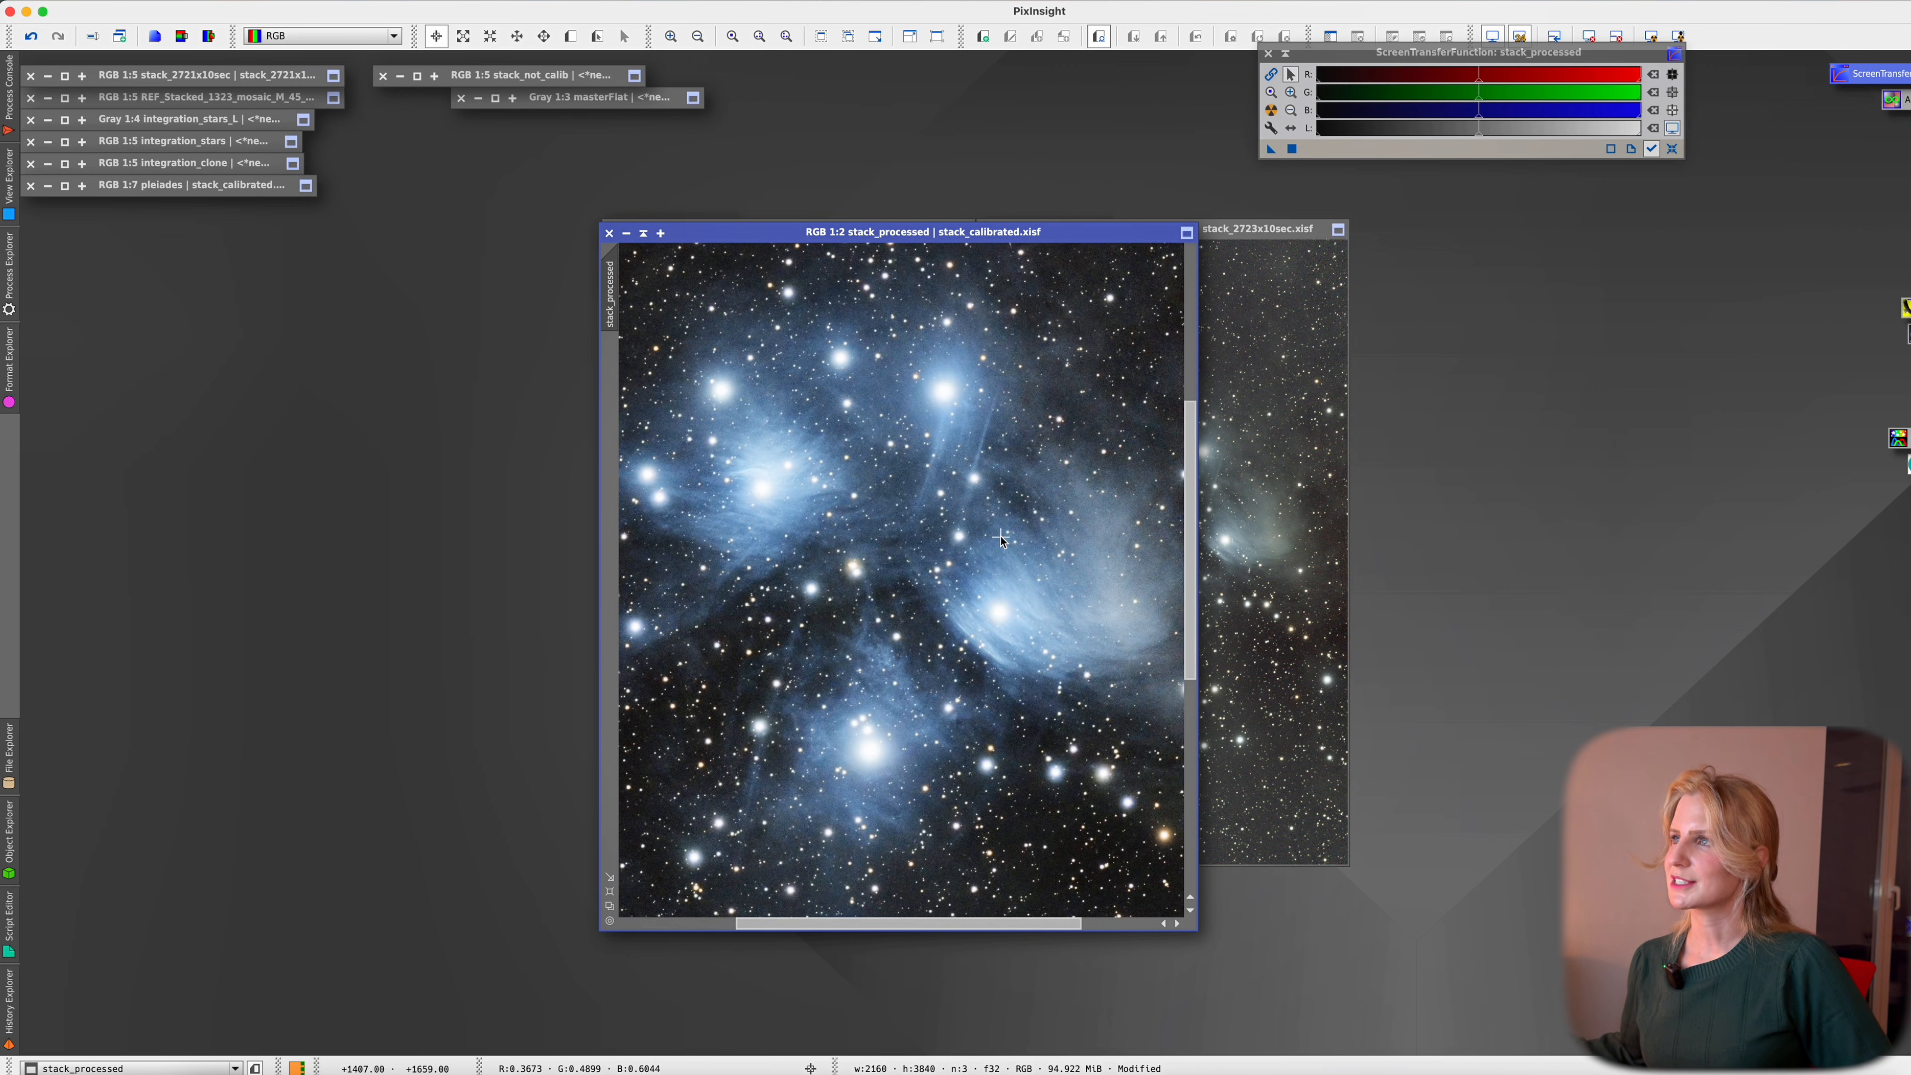
pyautogui.press('super+y')
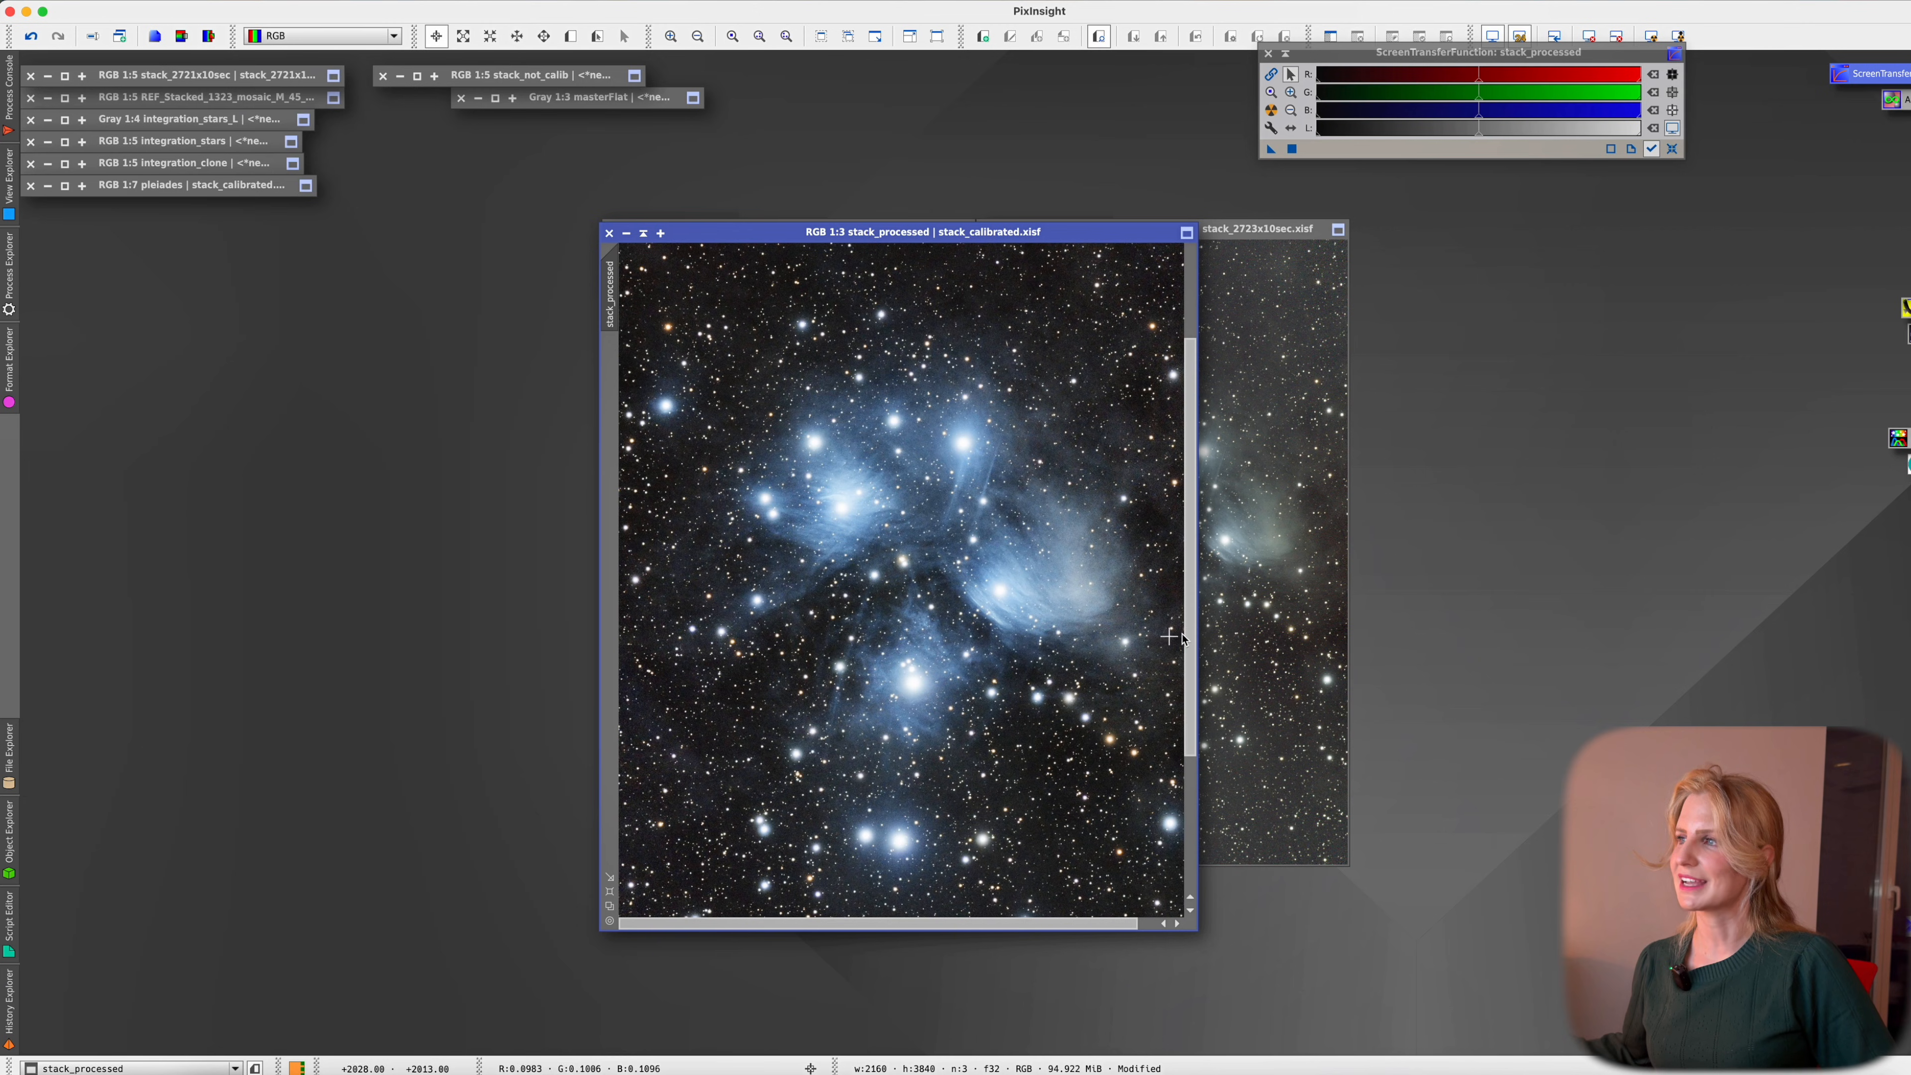
pyautogui.moveTo(1191, 655)
pyautogui.mouseDown()
pyautogui.moveTo(1190, 730)
pyautogui.moveTo(1191, 617)
pyautogui.mouseUp()
pyautogui.scroll(-1, 1080, 655)
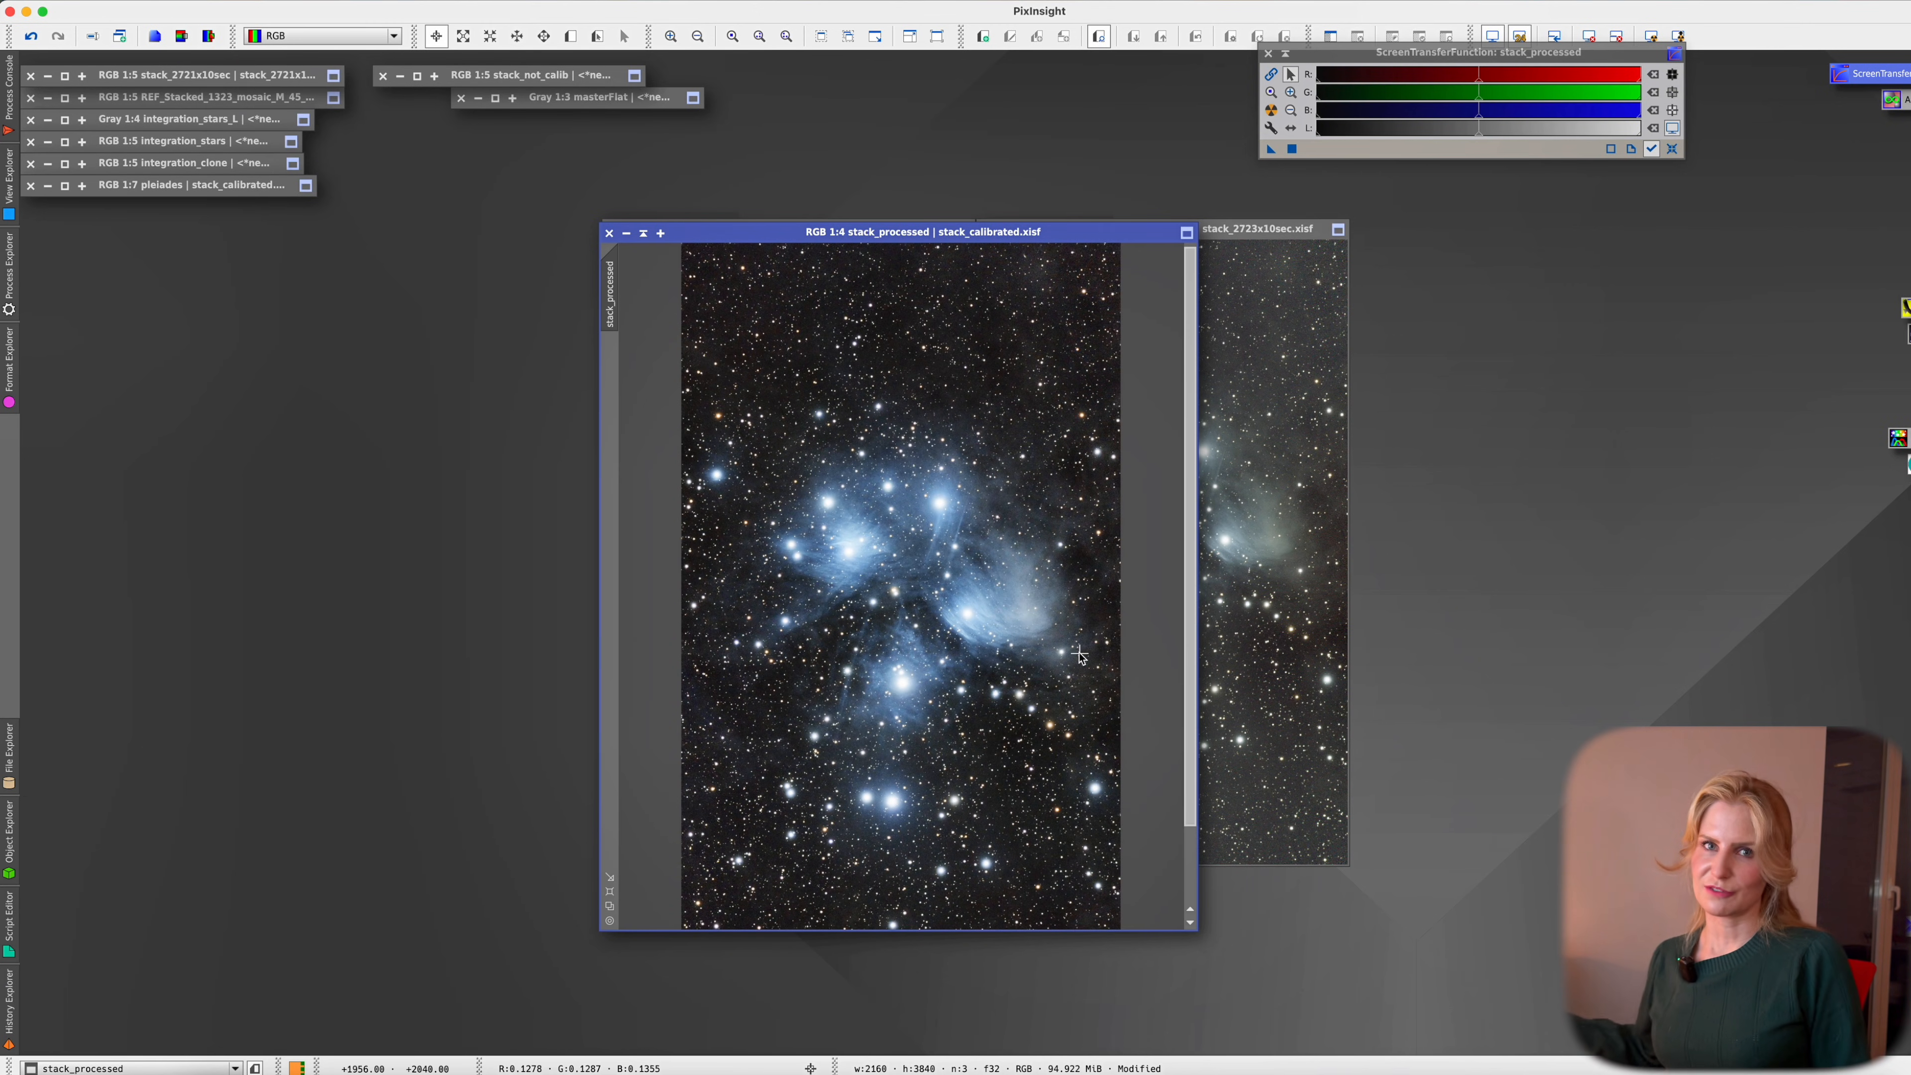